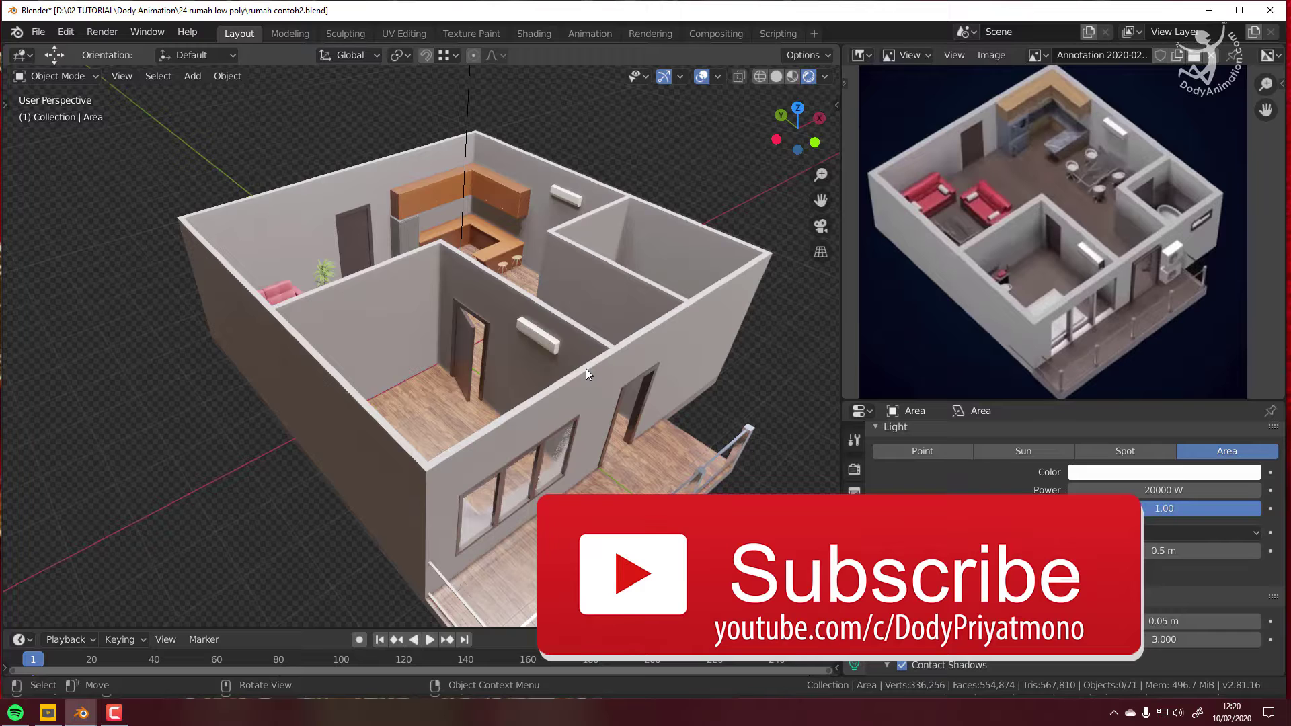
# Step: Review the finished low-poly house model and its reference video, and save the house file
pyautogui.keyDown('shift'); pyautogui.moveTo(620, 405); pyautogui.dragTo(544, 319, button='middle'); pyautogui.keyUp('shift')
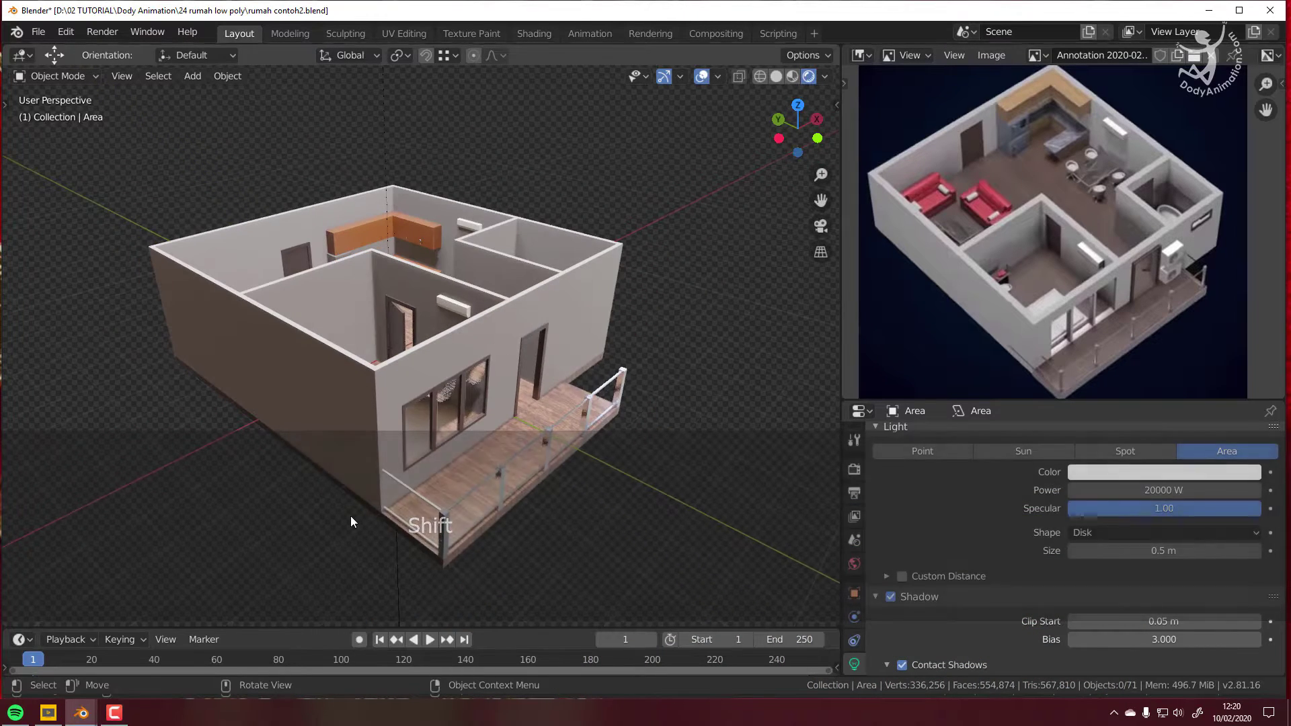
pyautogui.moveTo(350, 515); pyautogui.dragTo(483, 393, button='middle')
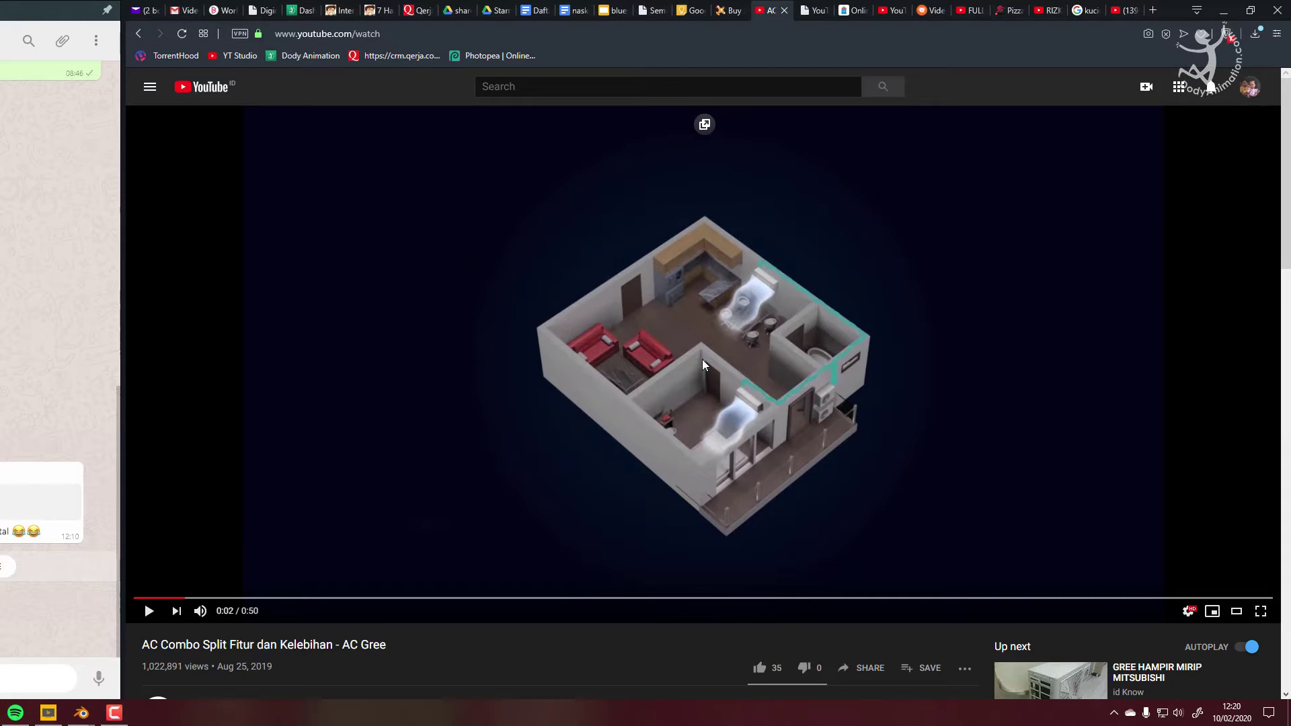
pyautogui.click(1224, 10)
pyautogui.moveTo(437, 431); pyautogui.dragTo(593, 404, button='middle')
pyautogui.scroll(1, 546, 391)
pyautogui.scroll(-2, 591, 405)
pyautogui.hotkey('ctrl', 's')
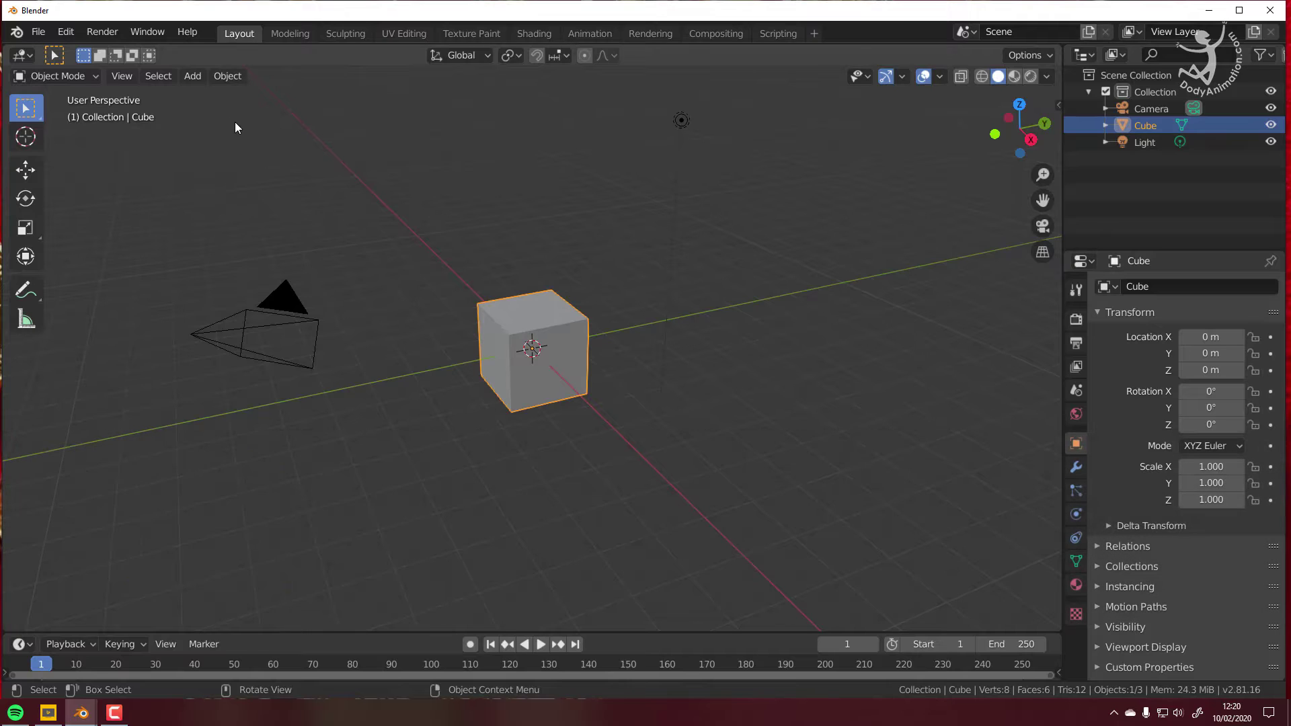
# Step: Set the Screencast Keys font size to 33, test the on-screen key display, and hide the sidebar
pyautogui.moveTo(425, 311); pyautogui.dragTo(504, 345, button='middle')
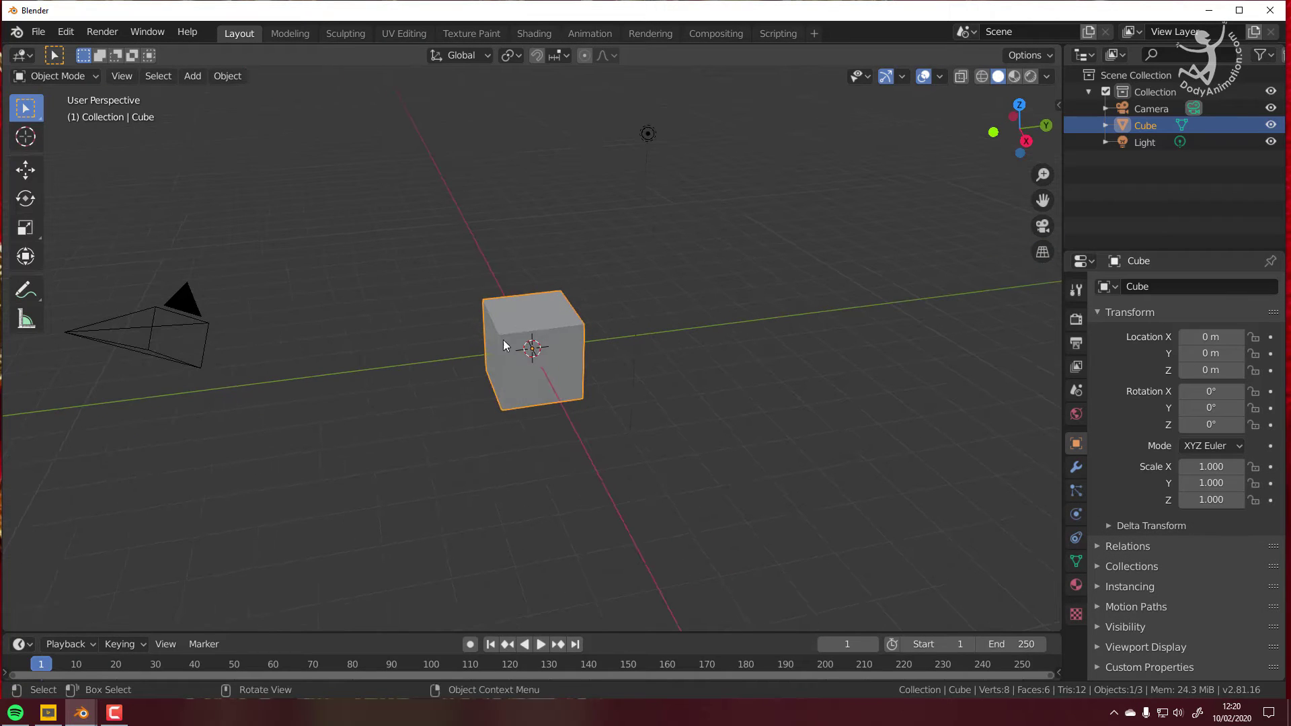
pyautogui.press('n')
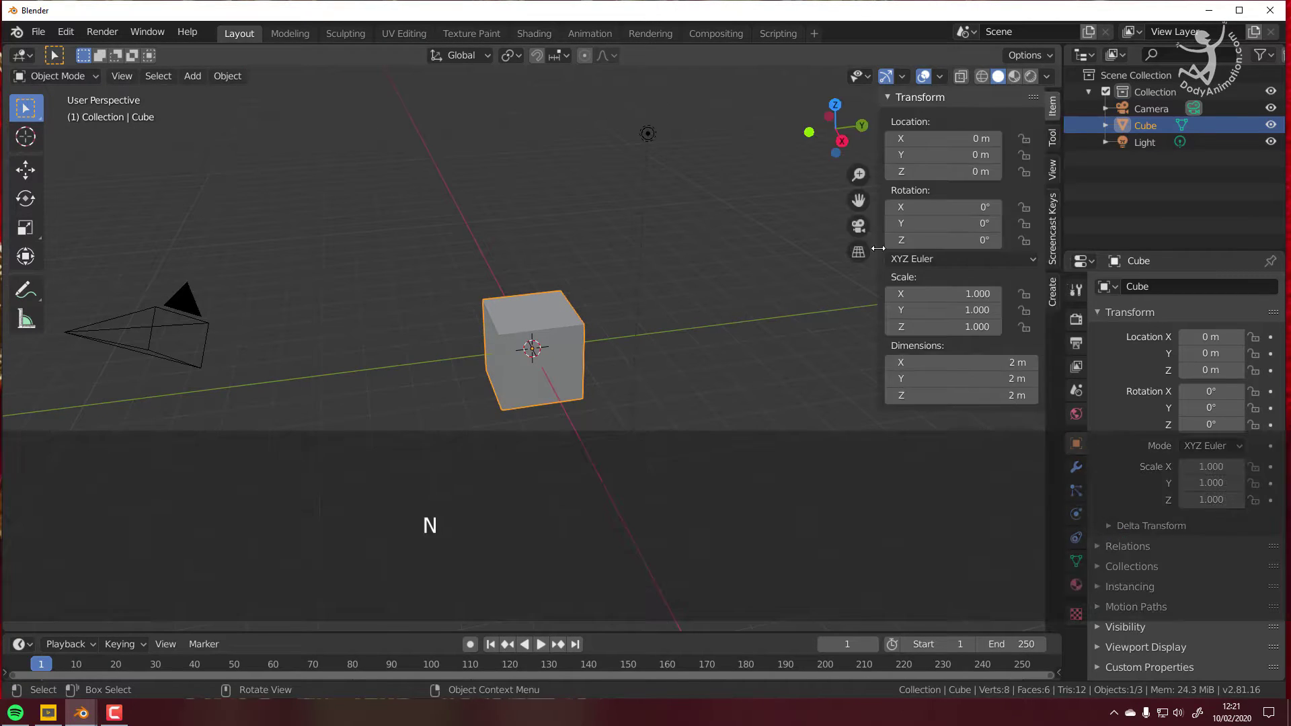
pyautogui.click(1055, 246)
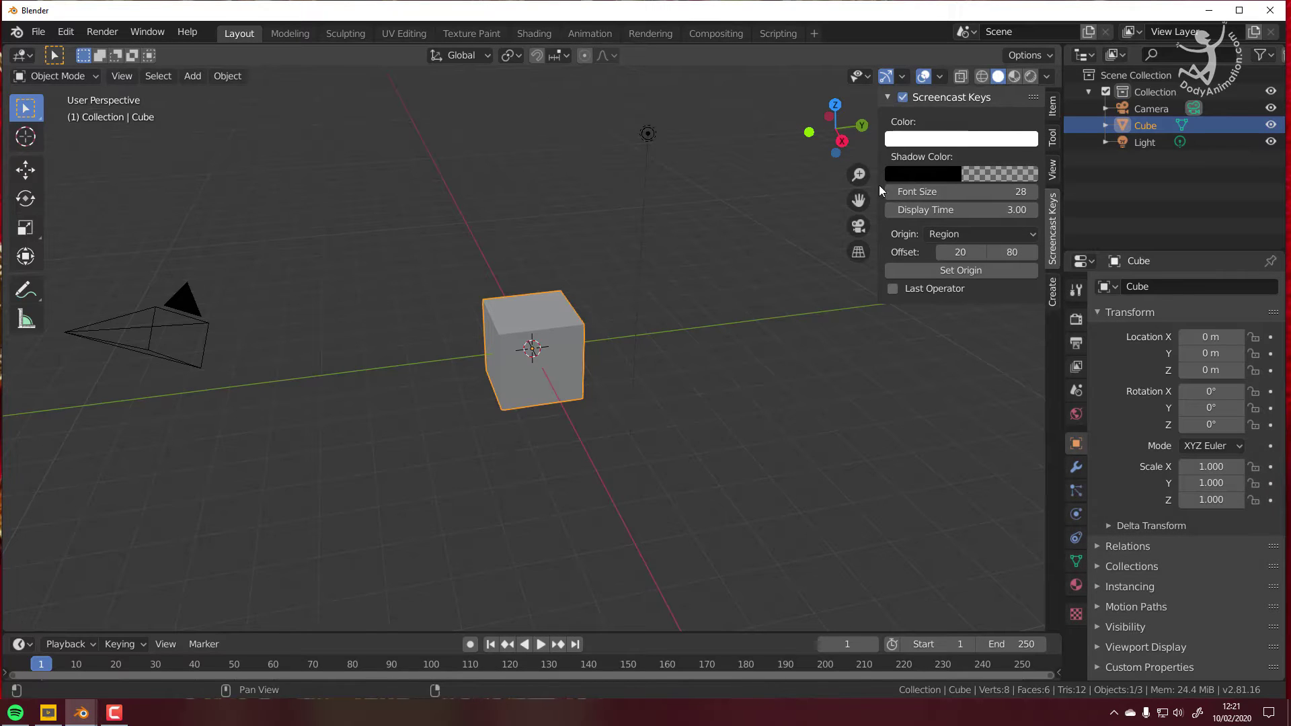
pyautogui.moveTo(934, 188)
pyautogui.mouseDown()
pyautogui.moveTo(969, 189)
pyautogui.moveTo(941, 192)
pyautogui.mouseUp()
pyautogui.click(310, 501)
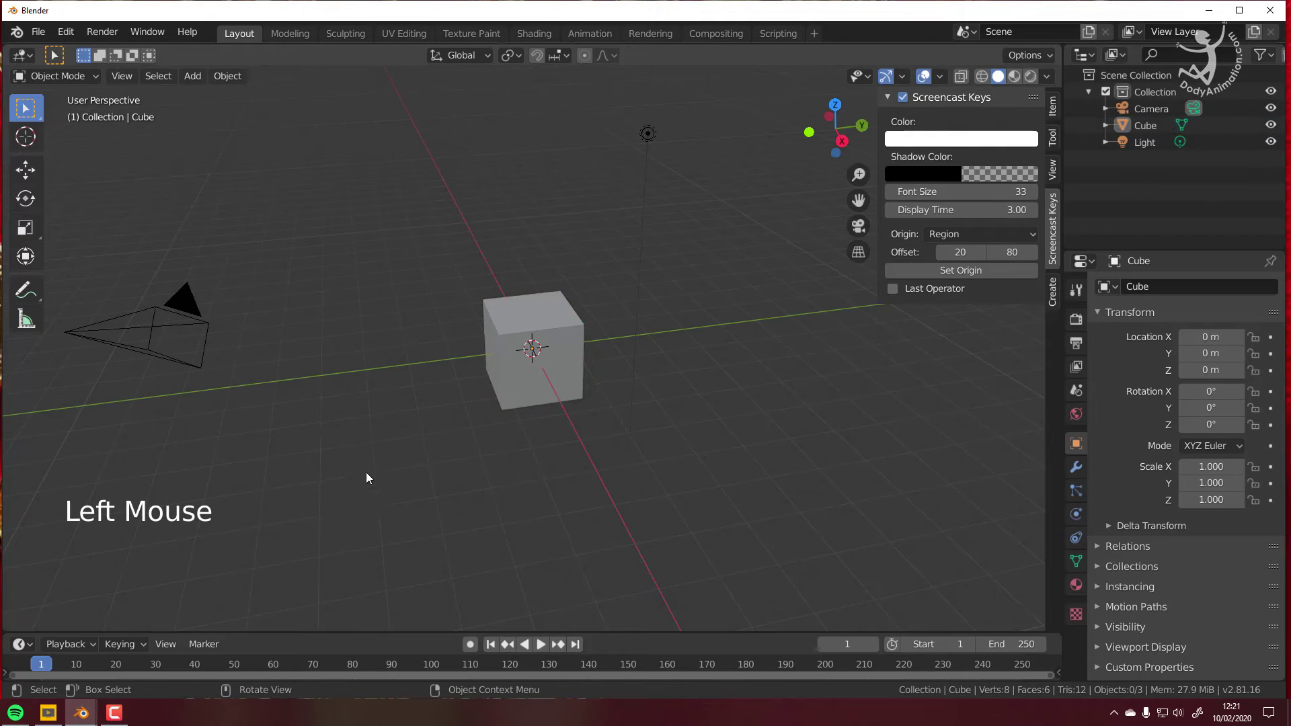
pyautogui.scroll(1, 367, 478)
pyautogui.scroll(-1, 366, 478)
pyautogui.moveTo(432, 368); pyautogui.dragTo(545, 341, button='middle')
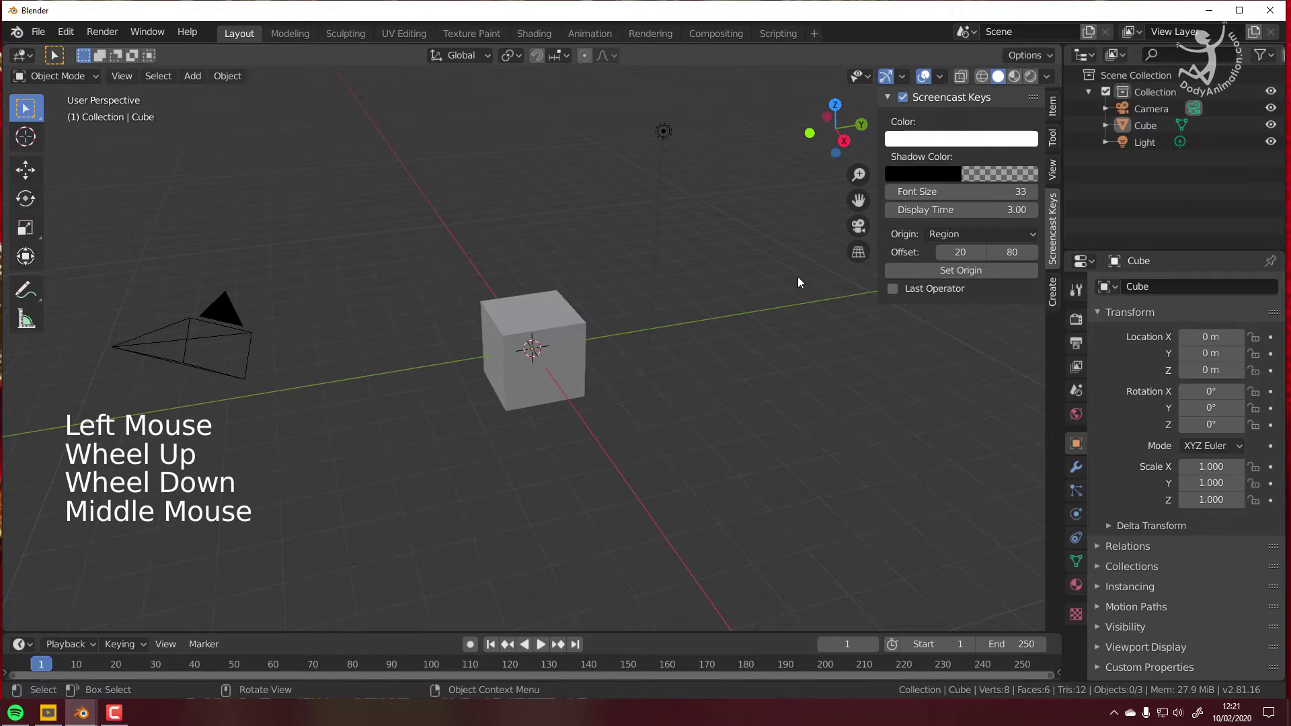
pyautogui.press('n')
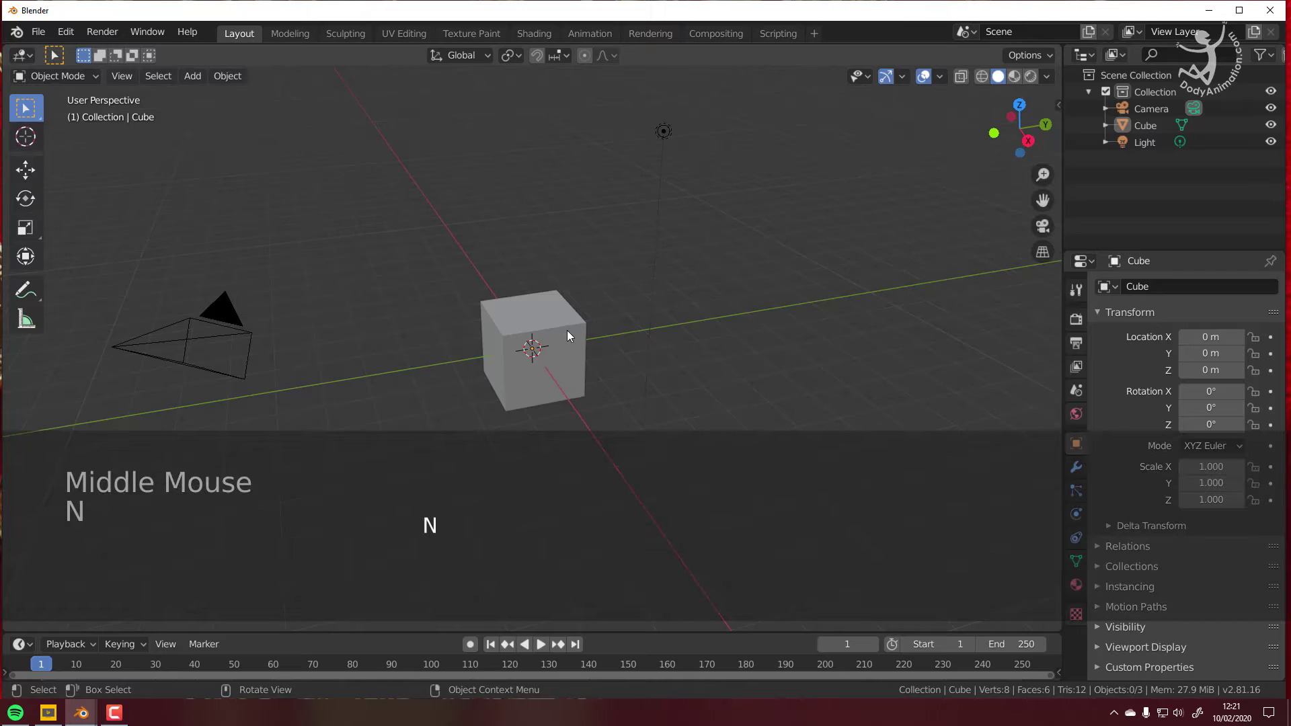
pyautogui.keyDown('shift'); pyautogui.moveTo(568, 335); pyautogui.dragTo(601, 346, button='middle'); pyautogui.keyUp('shift')
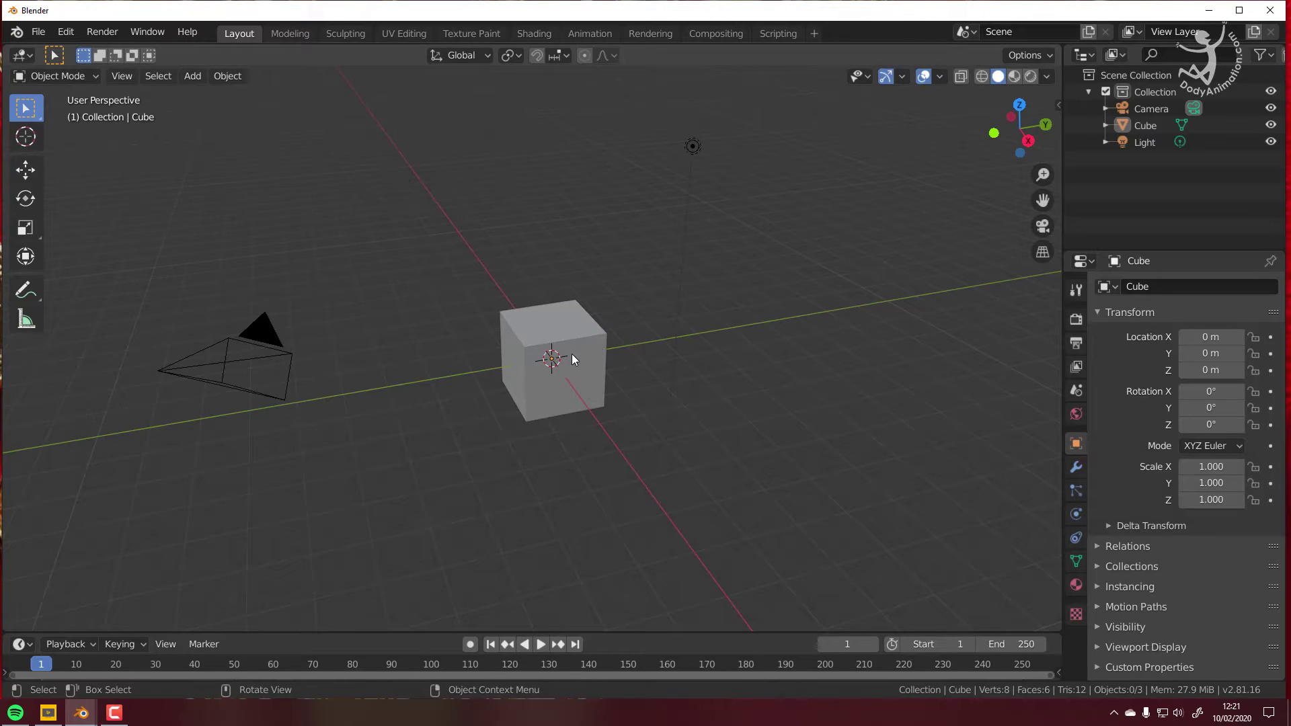
# Step: Widen the Outliner and Properties column and switch the Outliner area to an Image Editor
pyautogui.keyDown('shift'); pyautogui.click(1093, 90); pyautogui.keyUp('shift')
pyautogui.moveTo(1062, 119); pyautogui.dragTo(928, 148)
pyautogui.click(947, 56)
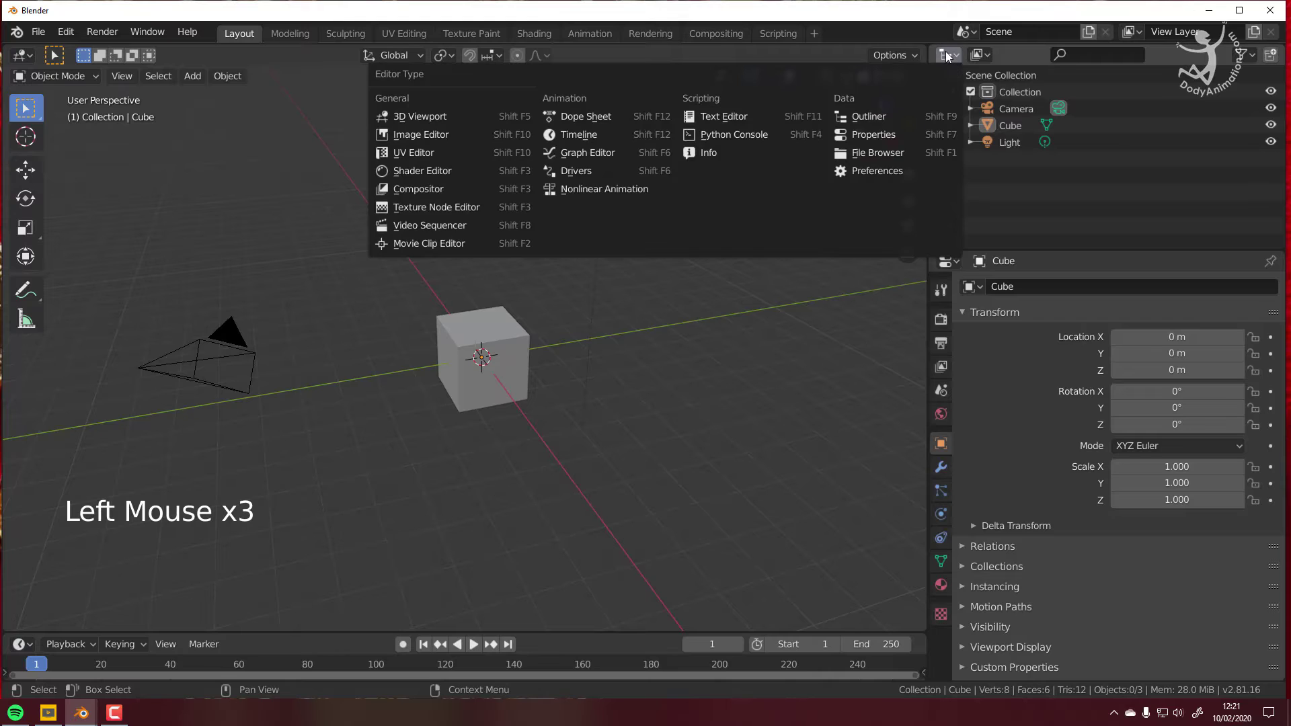
pyautogui.click(411, 136)
# Step: Open the Annotation 174449.jpg house reference from the 24 rumah low poly folder and enlarge the Image Editor to show it whole
pyautogui.click(1210, 59)
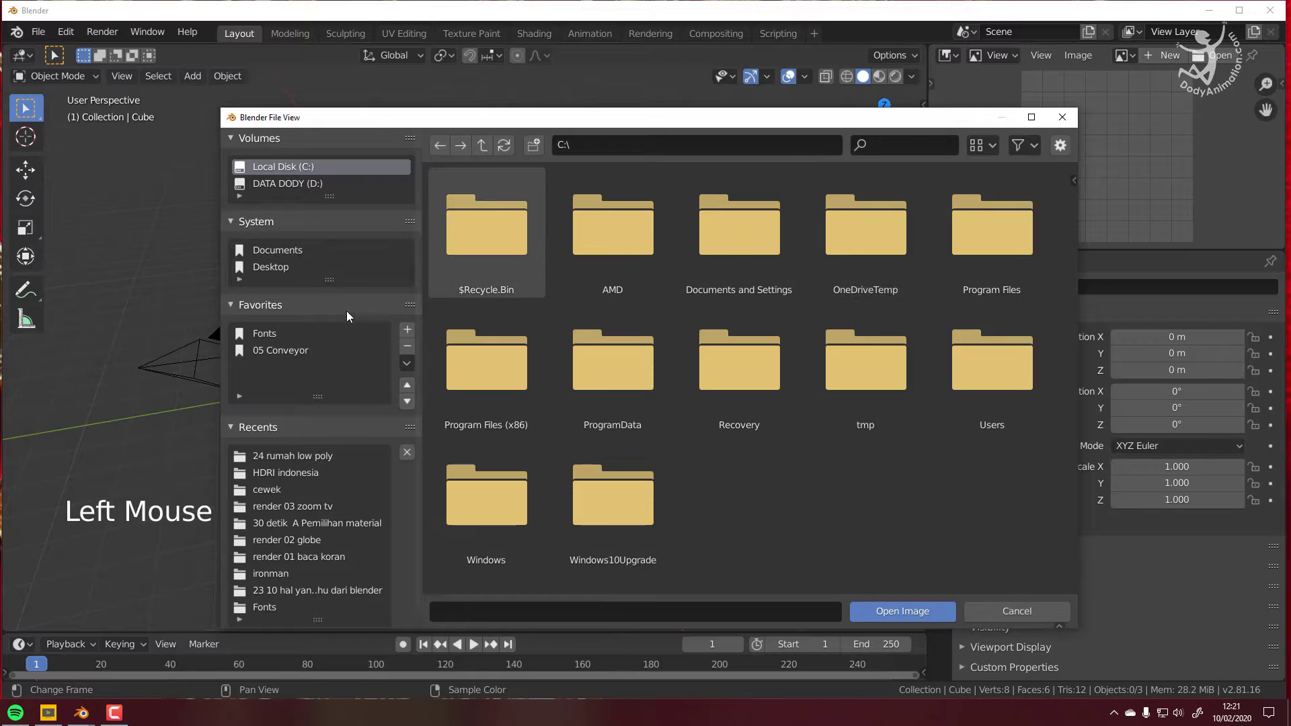
pyautogui.click(309, 455)
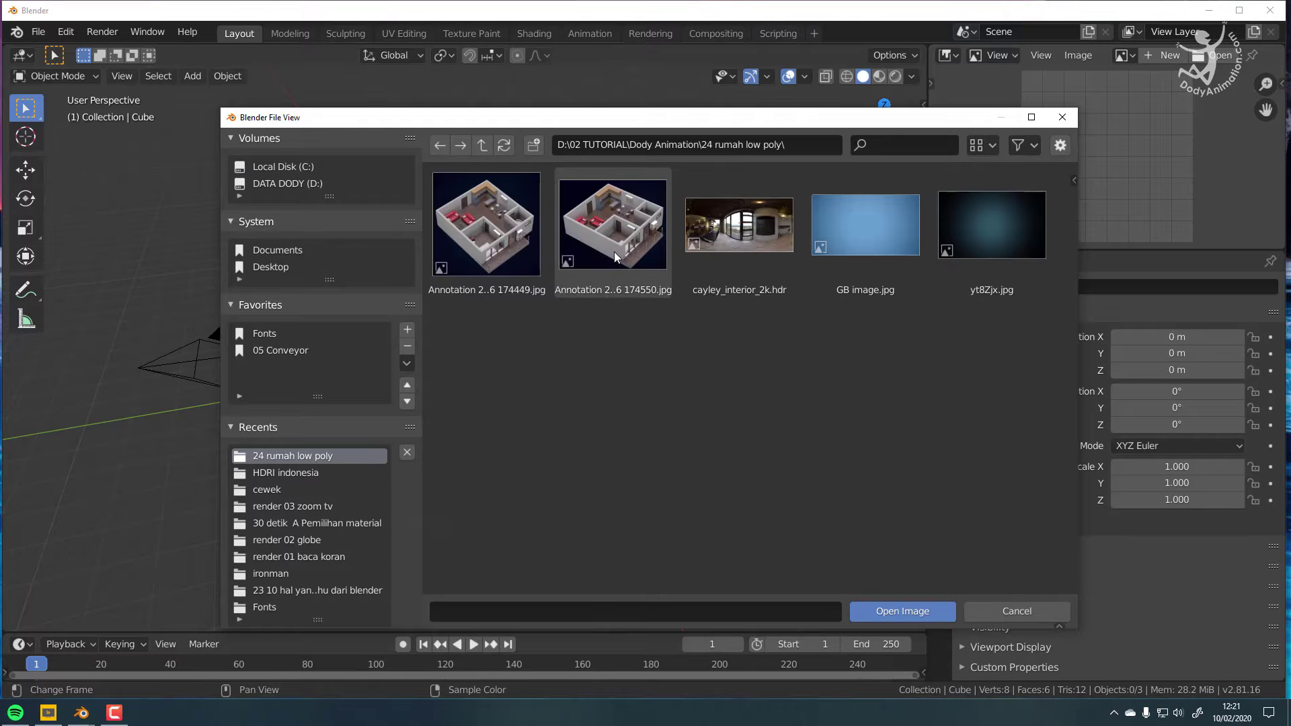
pyautogui.click(485, 226)
pyautogui.click(902, 611)
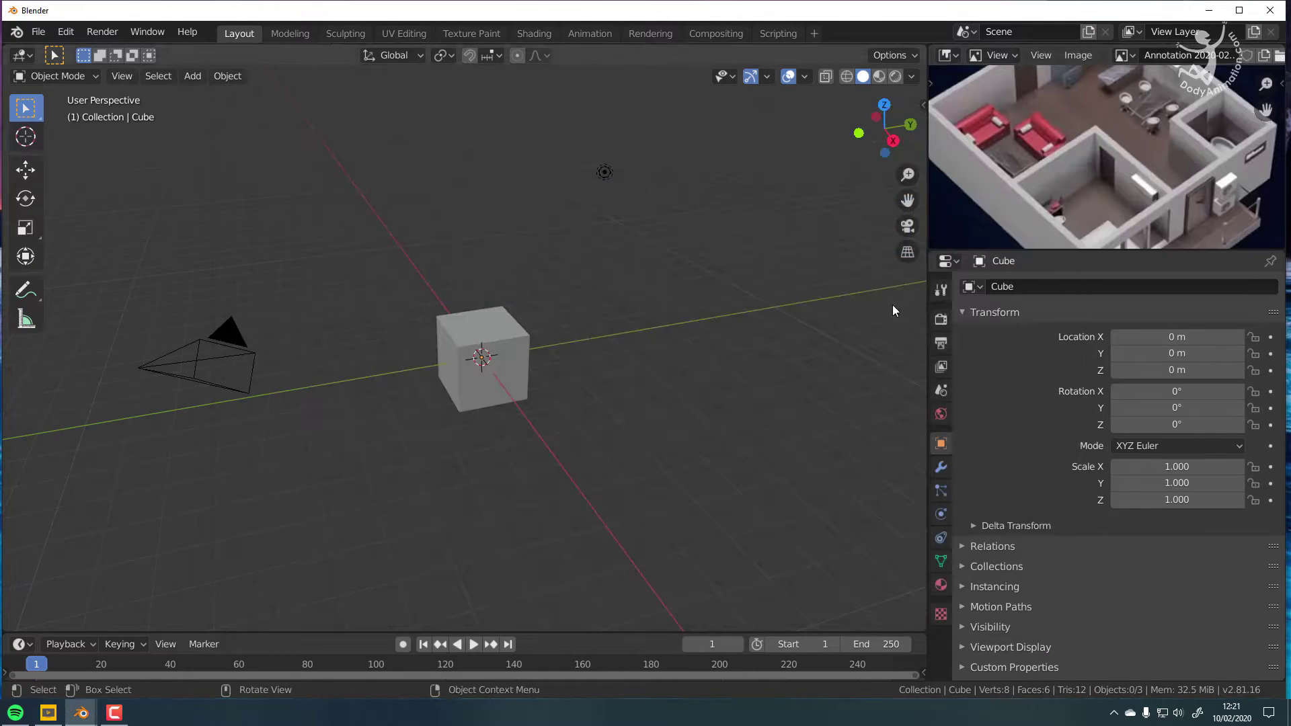
pyautogui.scroll(-2, 1127, 148)
pyautogui.moveTo(1112, 250); pyautogui.dragTo(1109, 346)
pyautogui.scroll(1, 1101, 262)
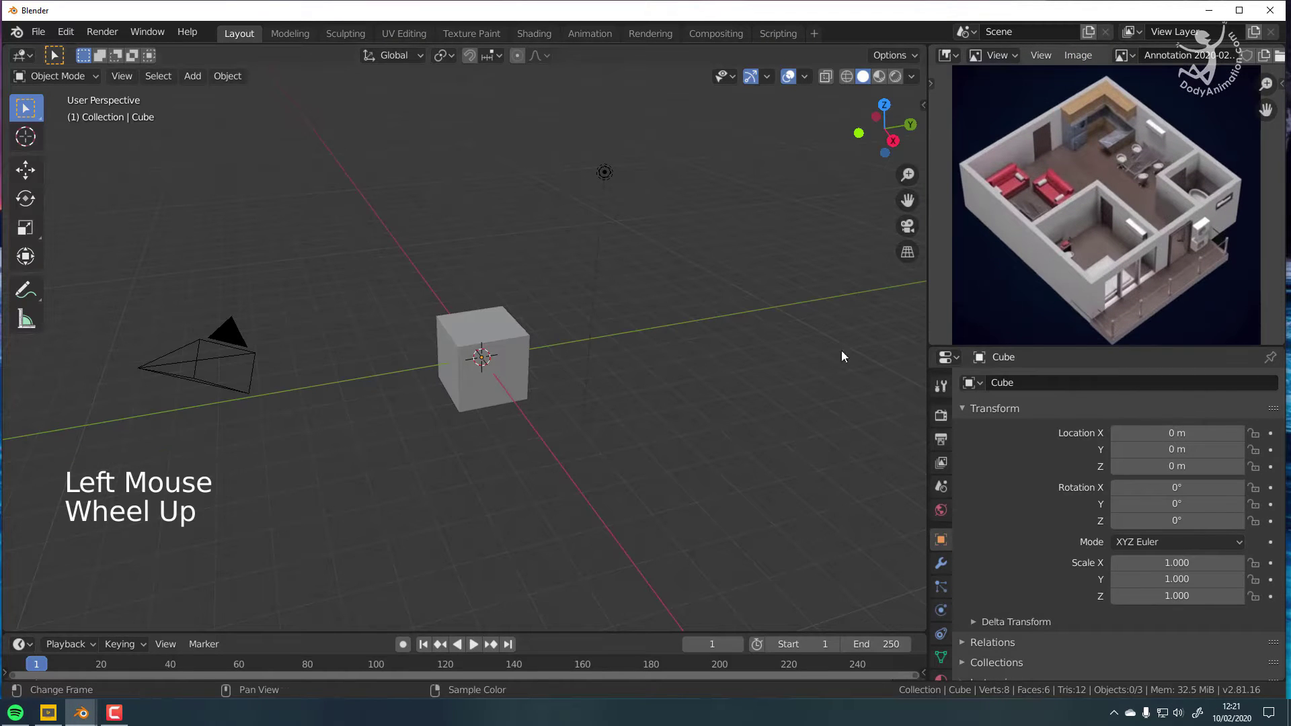
# Step: Select the default cube and show its transform and dimension values in the viewport sidebar
pyautogui.click(488, 365)
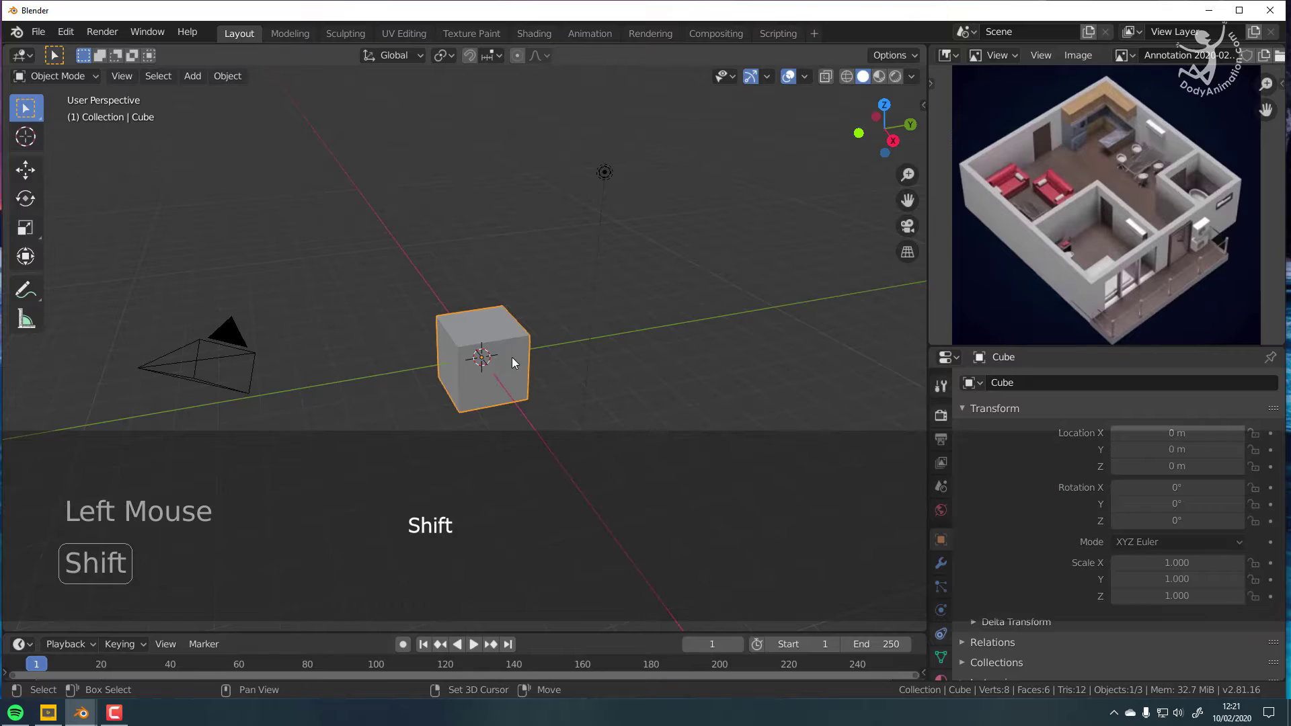
pyautogui.keyDown('shift'); pyautogui.moveTo(519, 360); pyautogui.dragTo(523, 348, button='middle'); pyautogui.keyUp('shift')
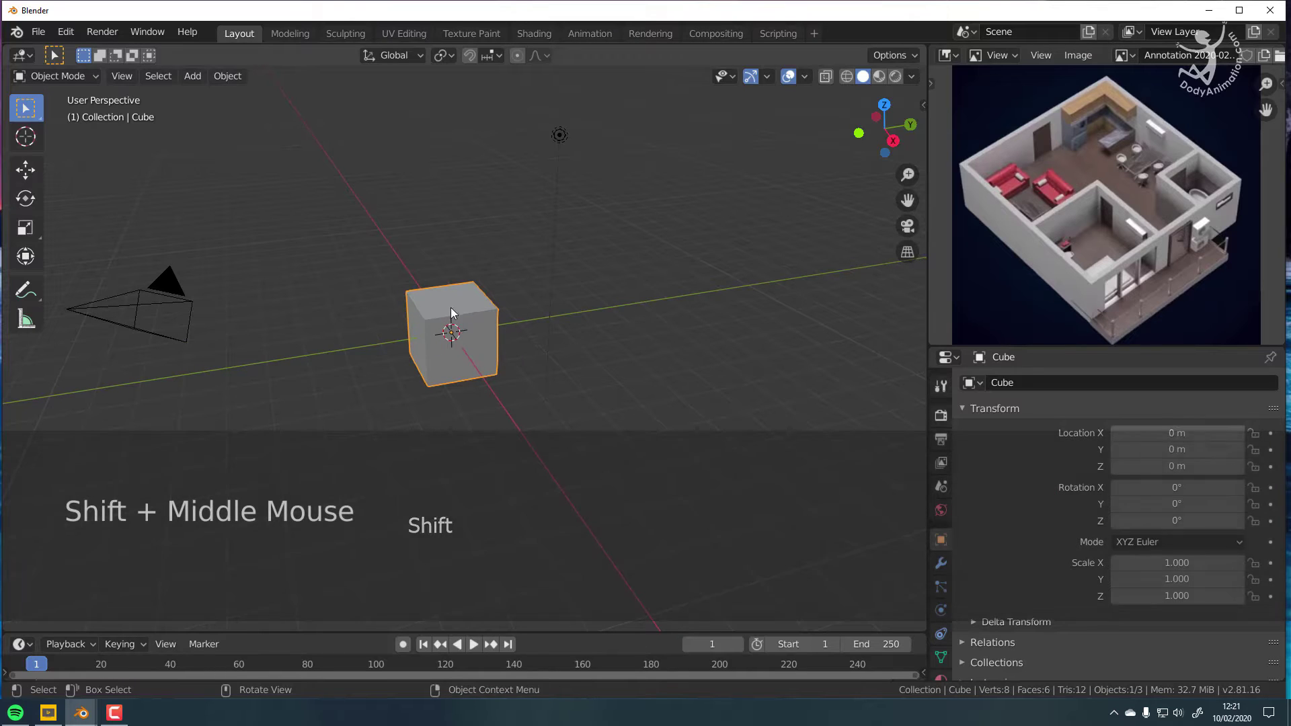
pyautogui.click(923, 106)
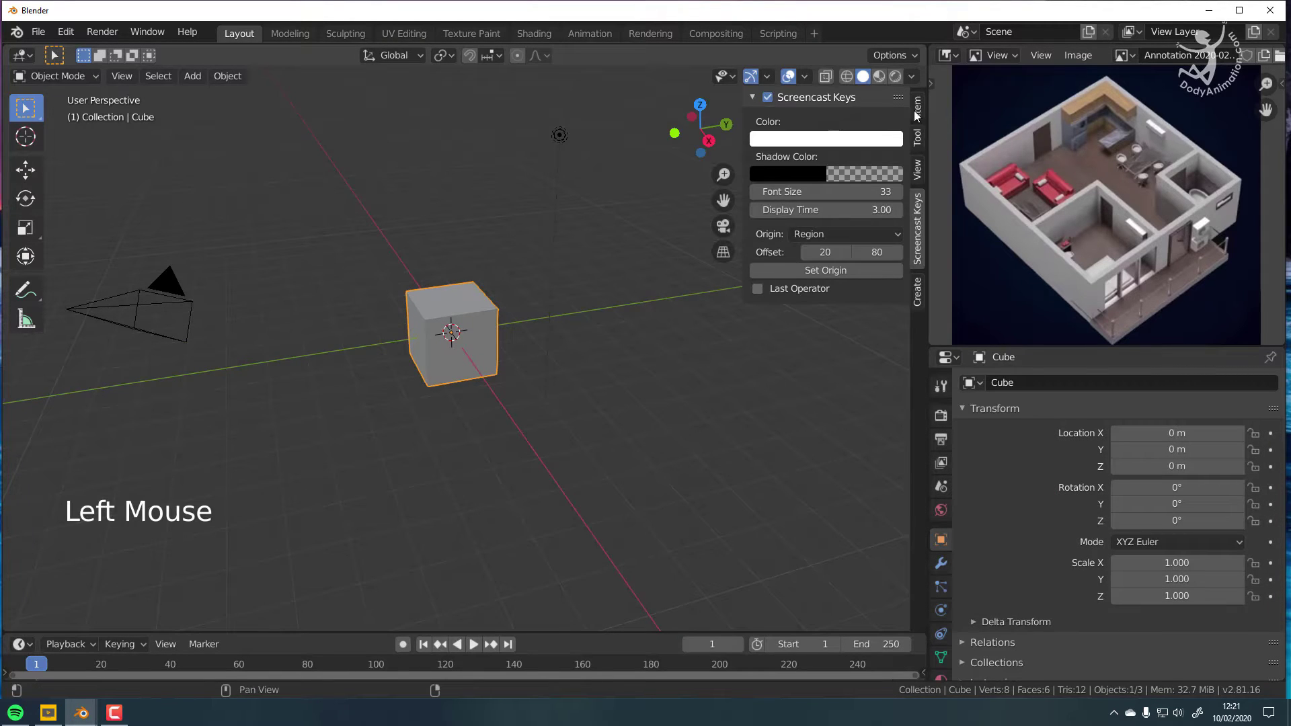
pyautogui.click(918, 112)
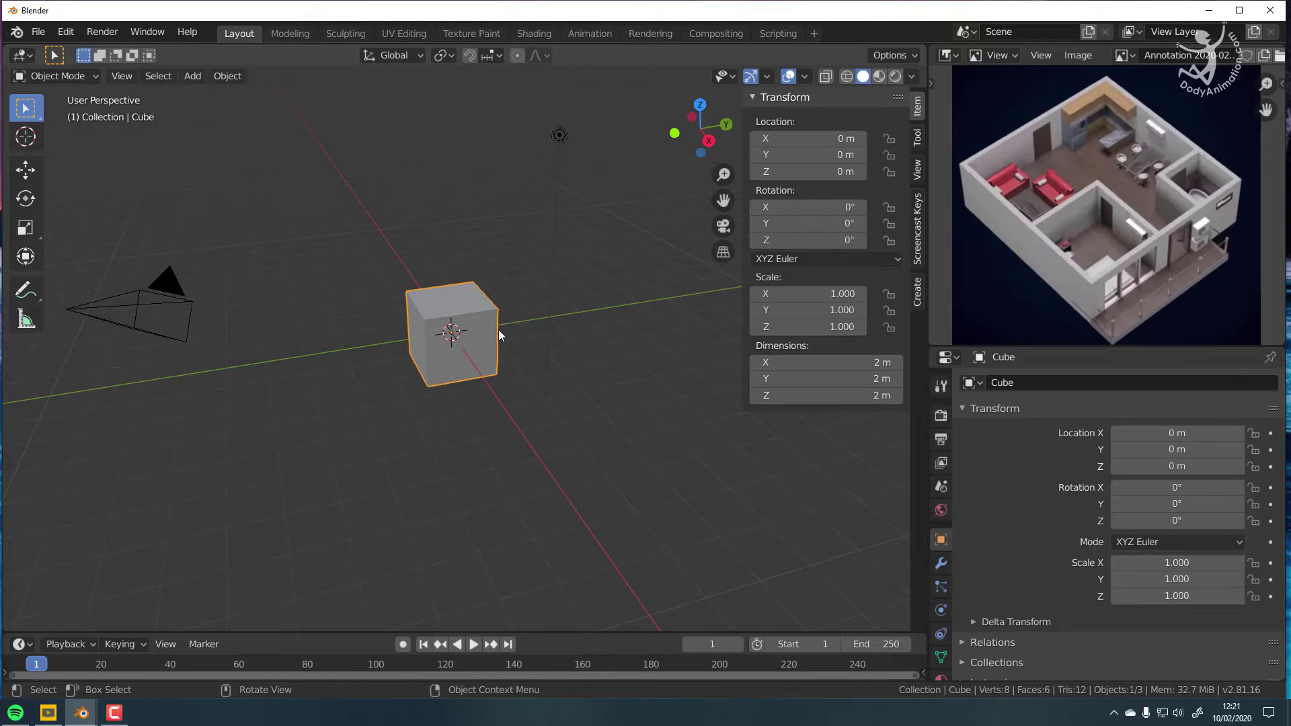
# Step: Enter Edit Mode on the cube and merge all its vertices into one at the center
pyautogui.moveTo(500, 331); pyautogui.dragTo(464, 377, button='middle')
pyautogui.scroll(2, 474, 340)
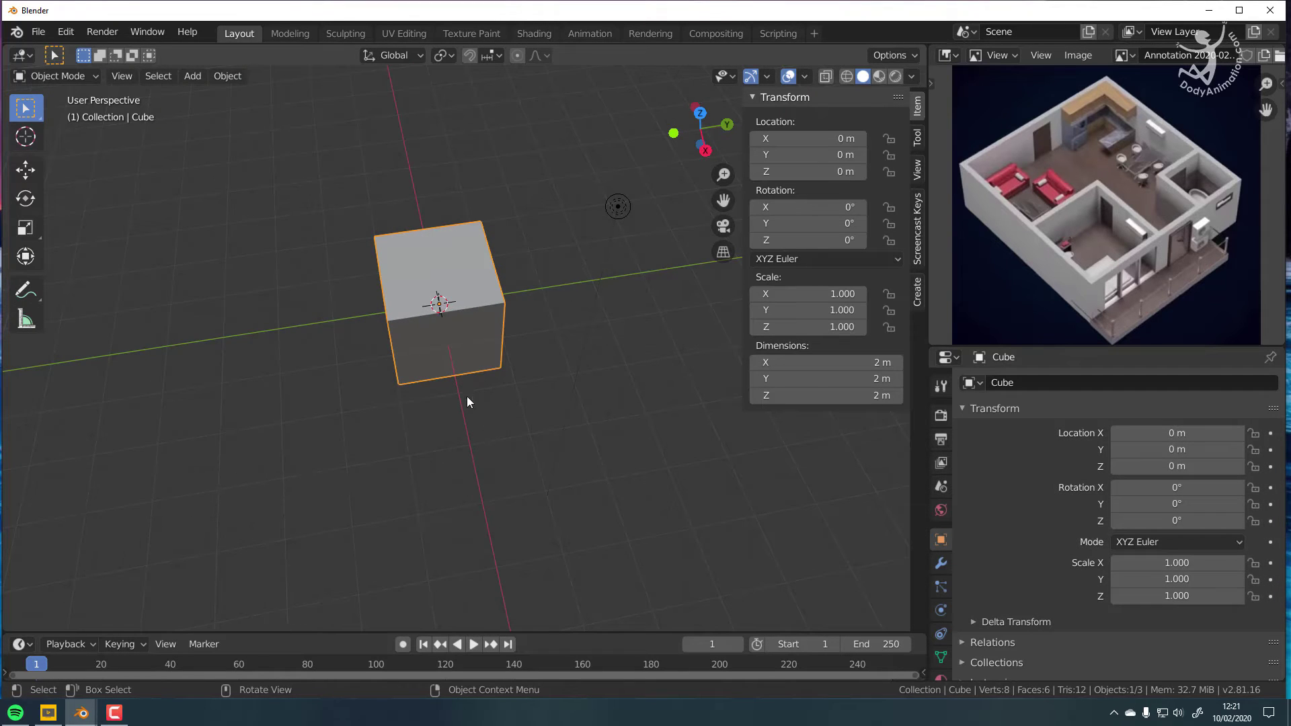
pyautogui.moveTo(423, 337); pyautogui.dragTo(530, 342, button='middle')
pyautogui.moveTo(454, 306); pyautogui.dragTo(466, 303, button='middle')
pyautogui.keyDown('shift'); pyautogui.moveTo(466, 301); pyautogui.dragTo(481, 322, button='middle'); pyautogui.keyUp('shift')
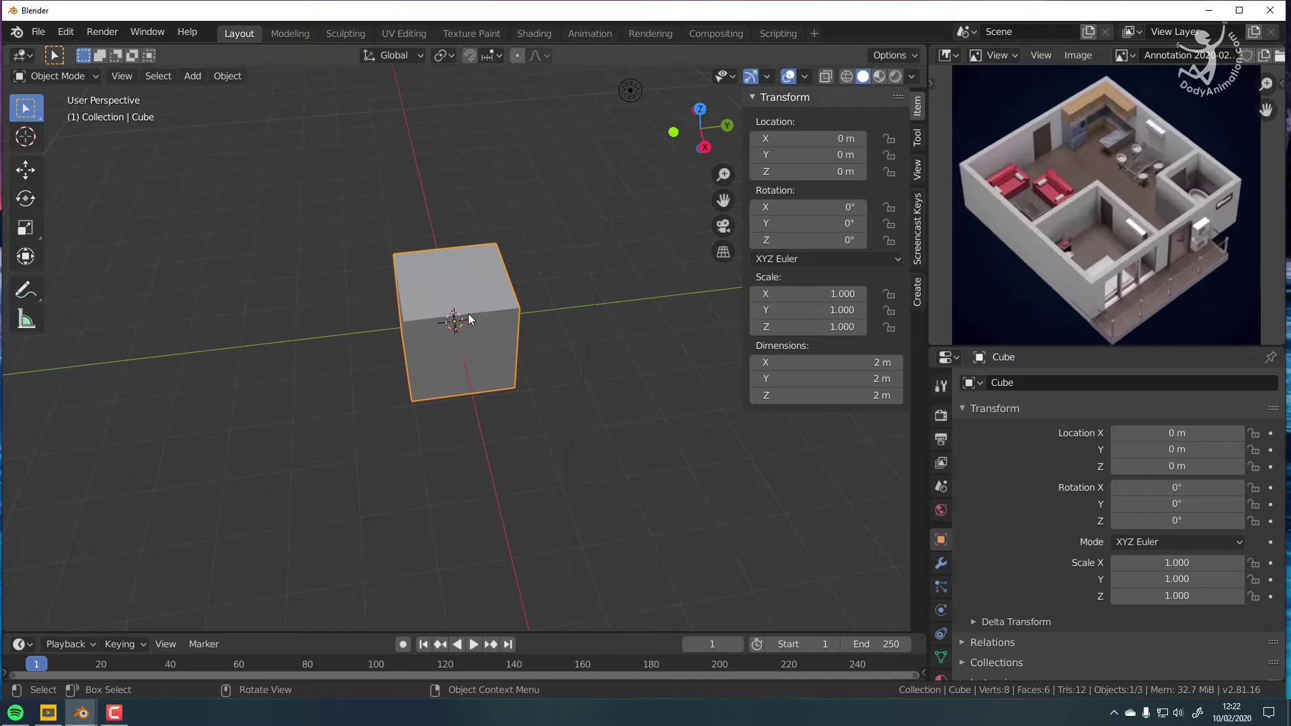
pyautogui.moveTo(471, 319); pyautogui.dragTo(467, 318, button='middle')
pyautogui.click(74, 78)
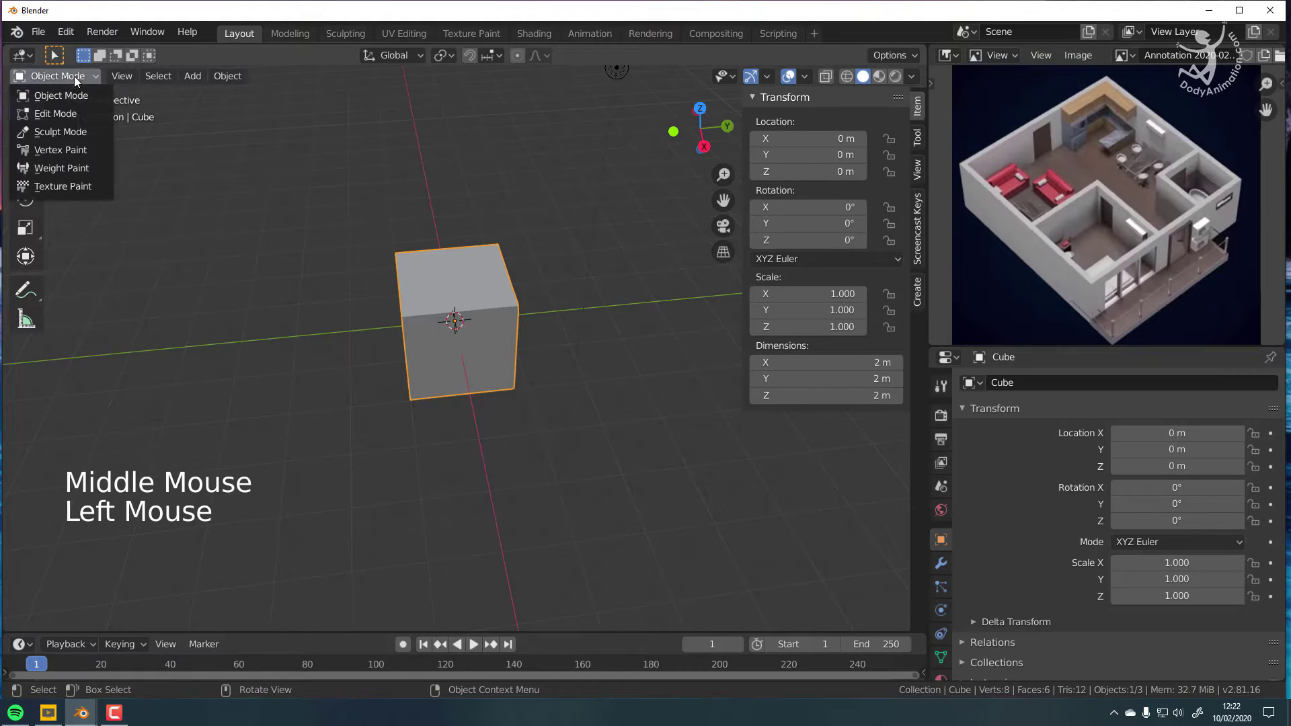
pyautogui.click(57, 114)
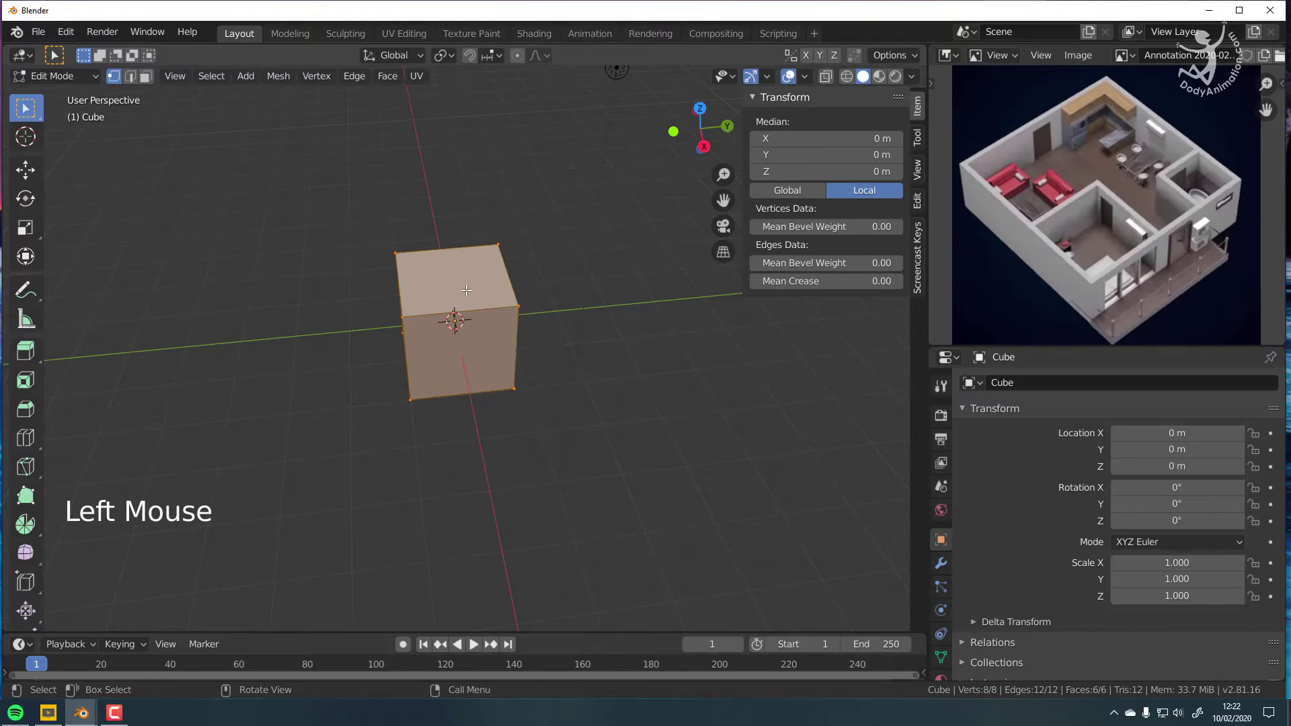
pyautogui.moveTo(409, 220); pyautogui.dragTo(484, 262, button='middle')
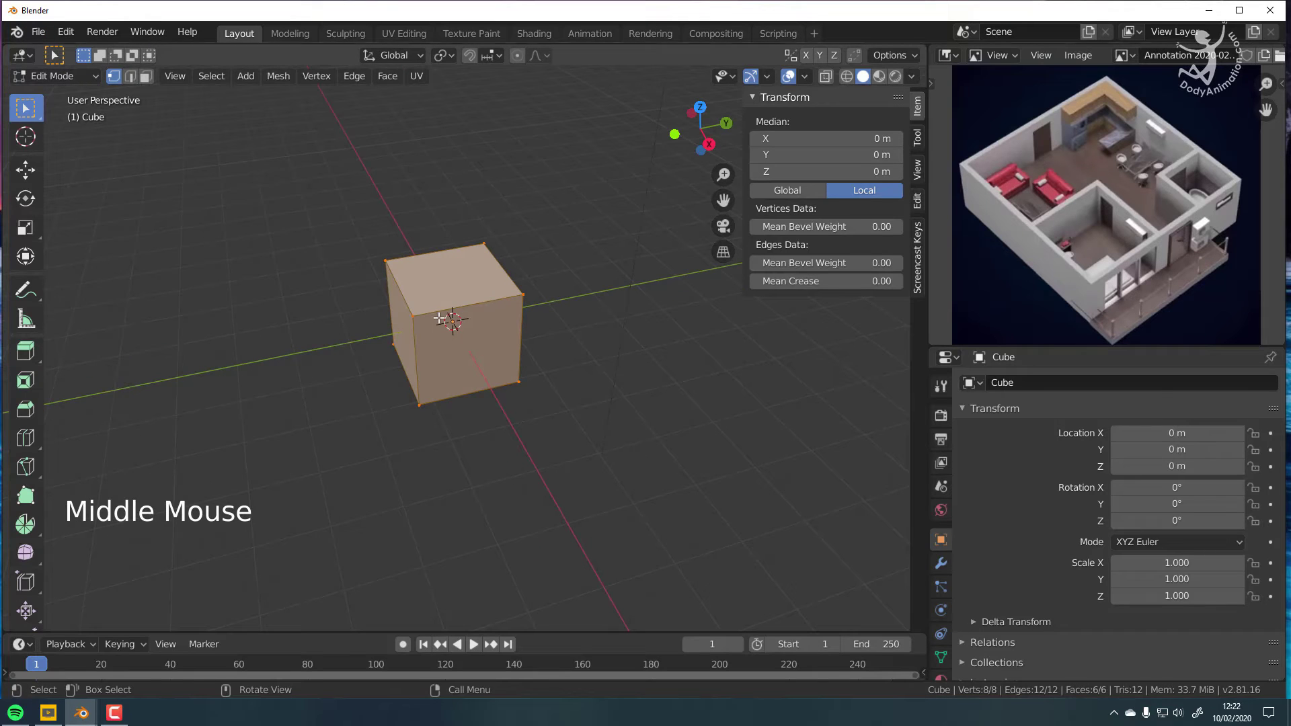
pyautogui.hotkey('alt', 'm')
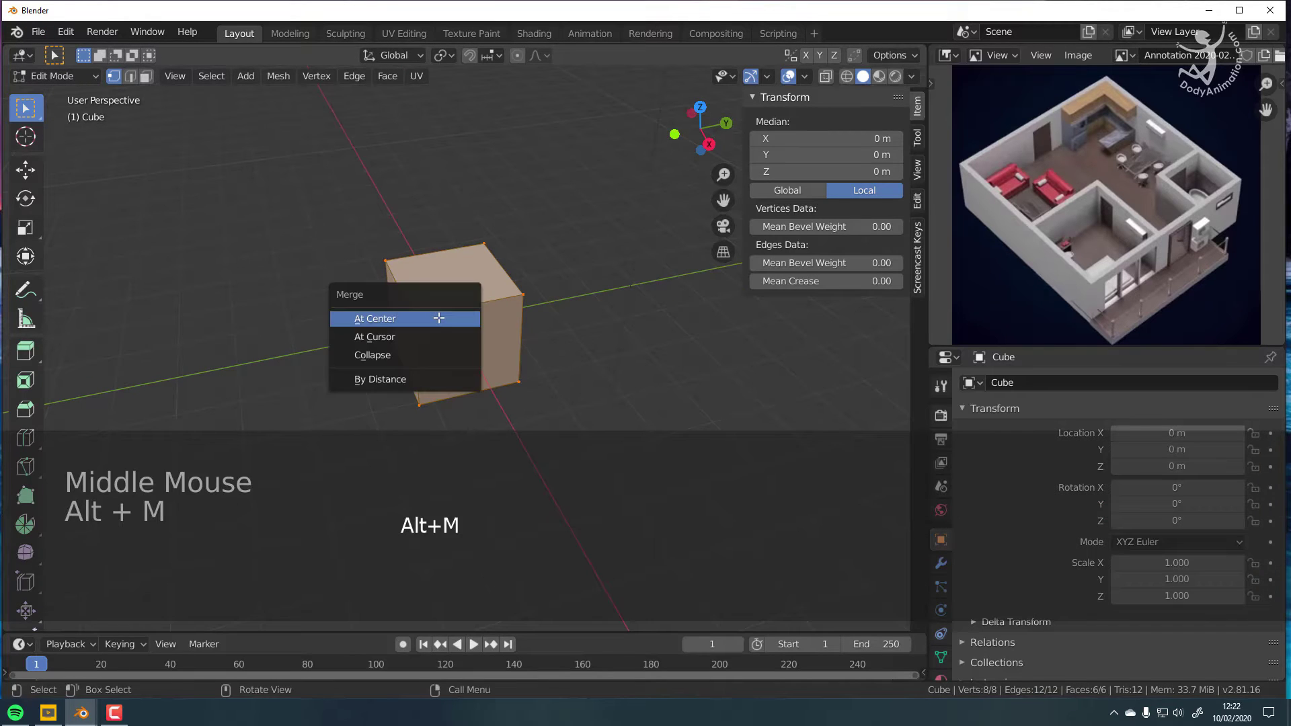
pyautogui.click(384, 320)
pyautogui.moveTo(507, 340); pyautogui.dragTo(452, 320, button='middle')
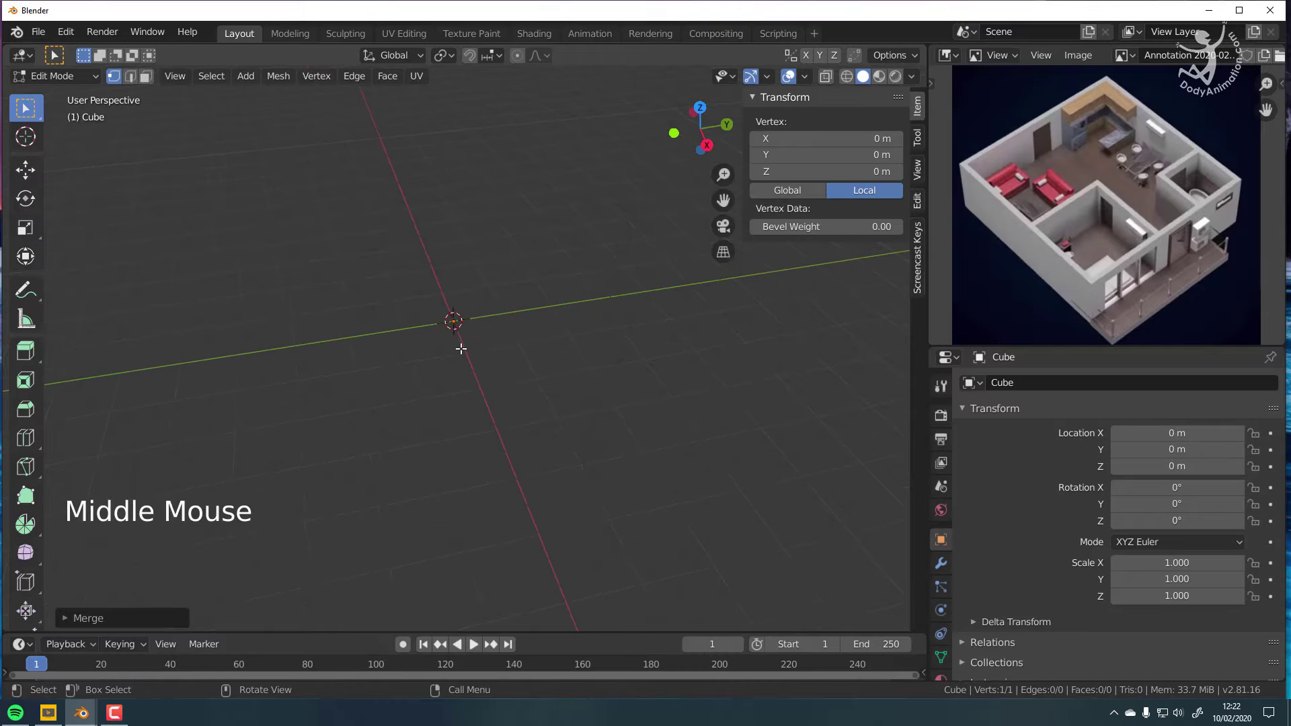
# Step: Enable snapping with the Increment target while working in vertex selection mode
pyautogui.scroll(2, 444, 311)
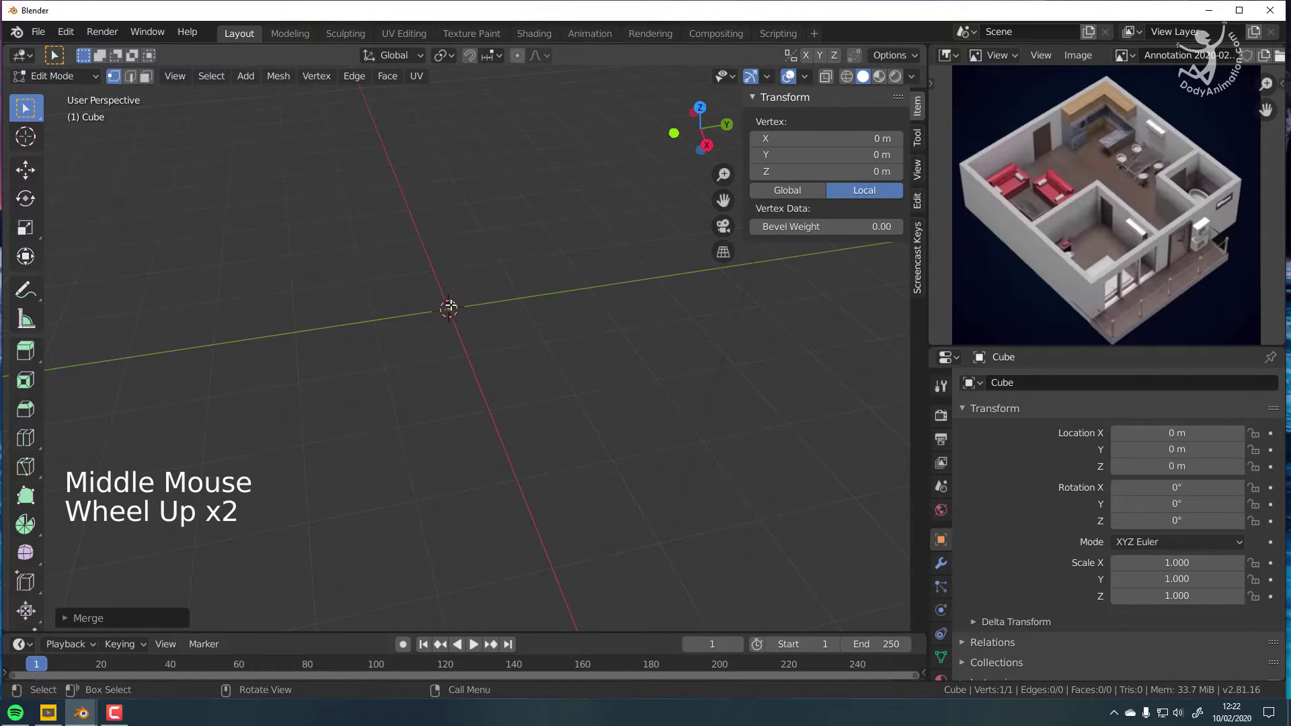
pyautogui.click(112, 77)
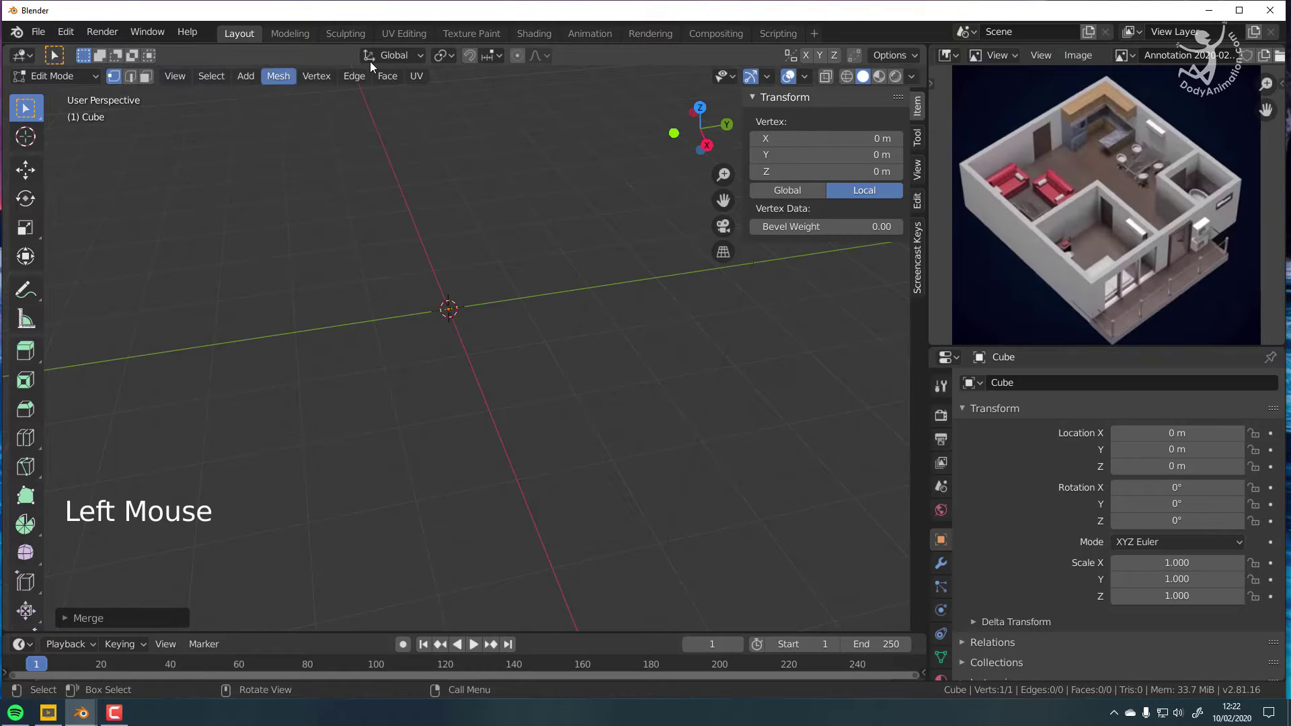
pyautogui.click(470, 56)
pyautogui.click(492, 55)
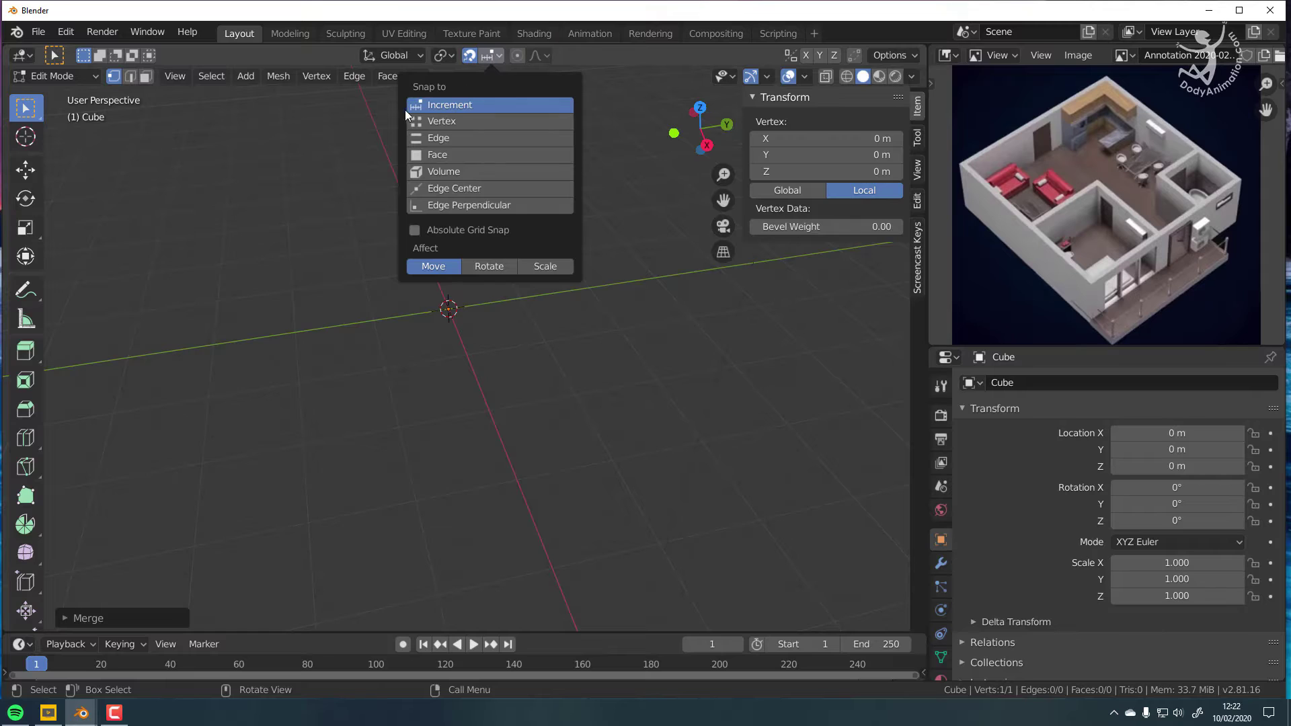
pyautogui.moveTo(470, 315); pyautogui.dragTo(466, 324, button='middle')
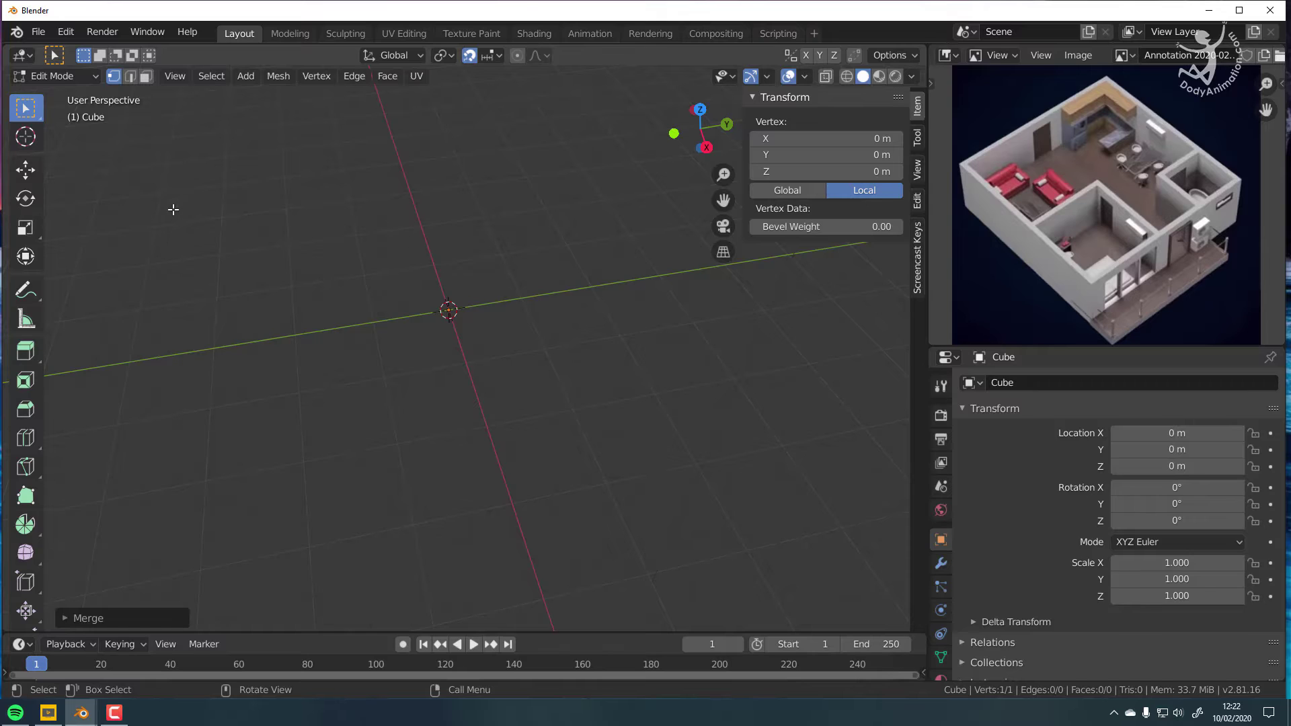
# Step: Activate the Move tool, widen the toolbar to two columns, and move the vertex along the Y axis to -4 m
pyautogui.click(25, 170)
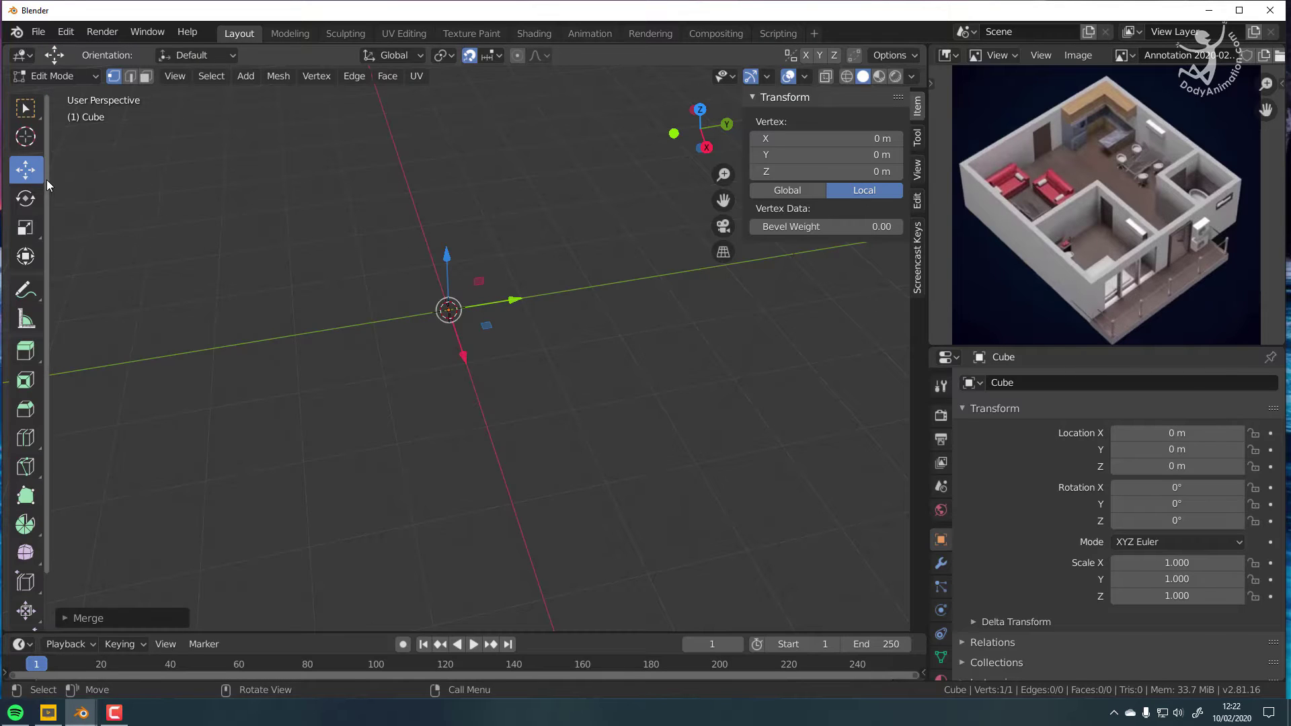
pyautogui.moveTo(49, 176); pyautogui.dragTo(105, 182)
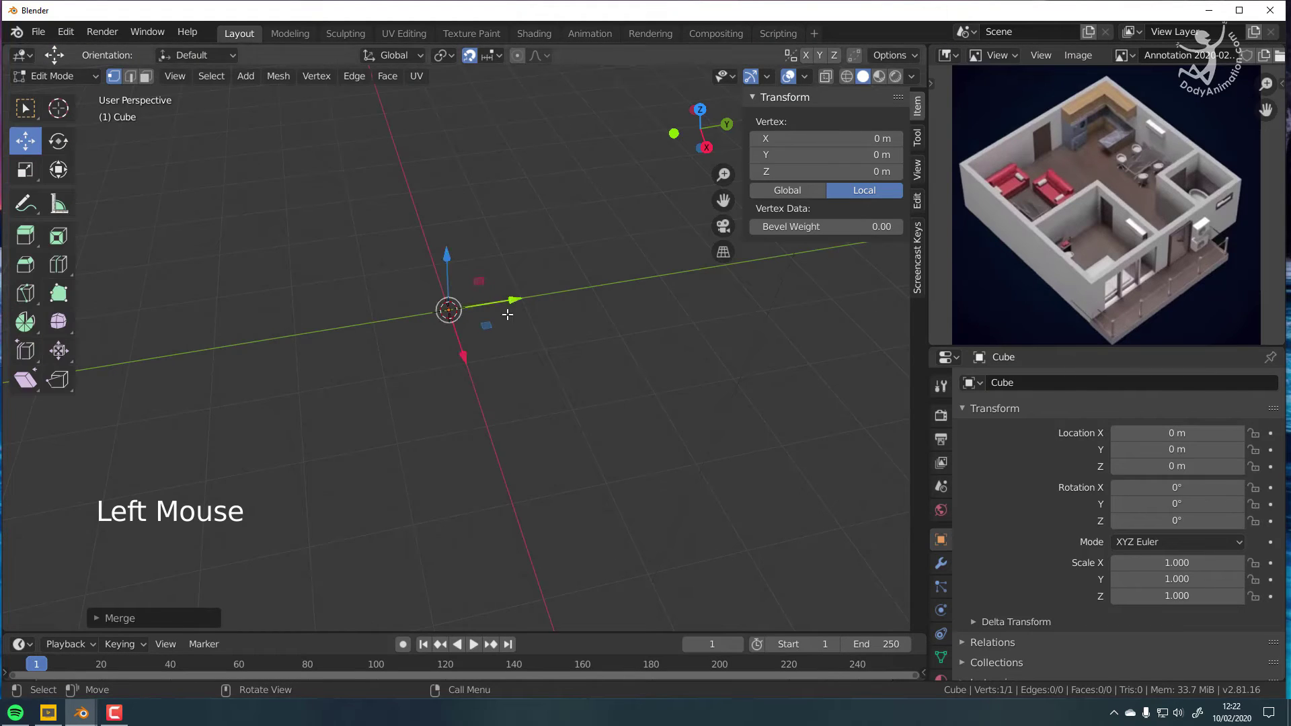
pyautogui.moveTo(501, 328); pyautogui.dragTo(592, 311, button='middle')
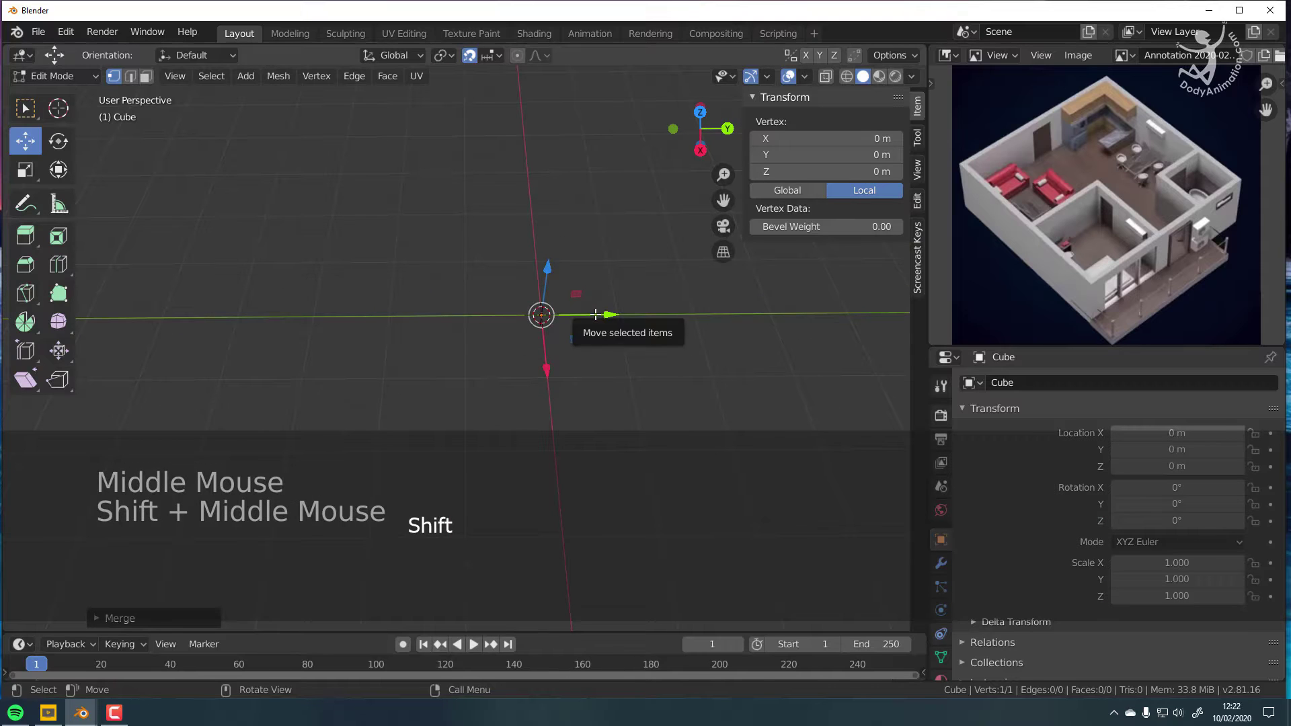
pyautogui.moveTo(598, 314); pyautogui.dragTo(367, 318)
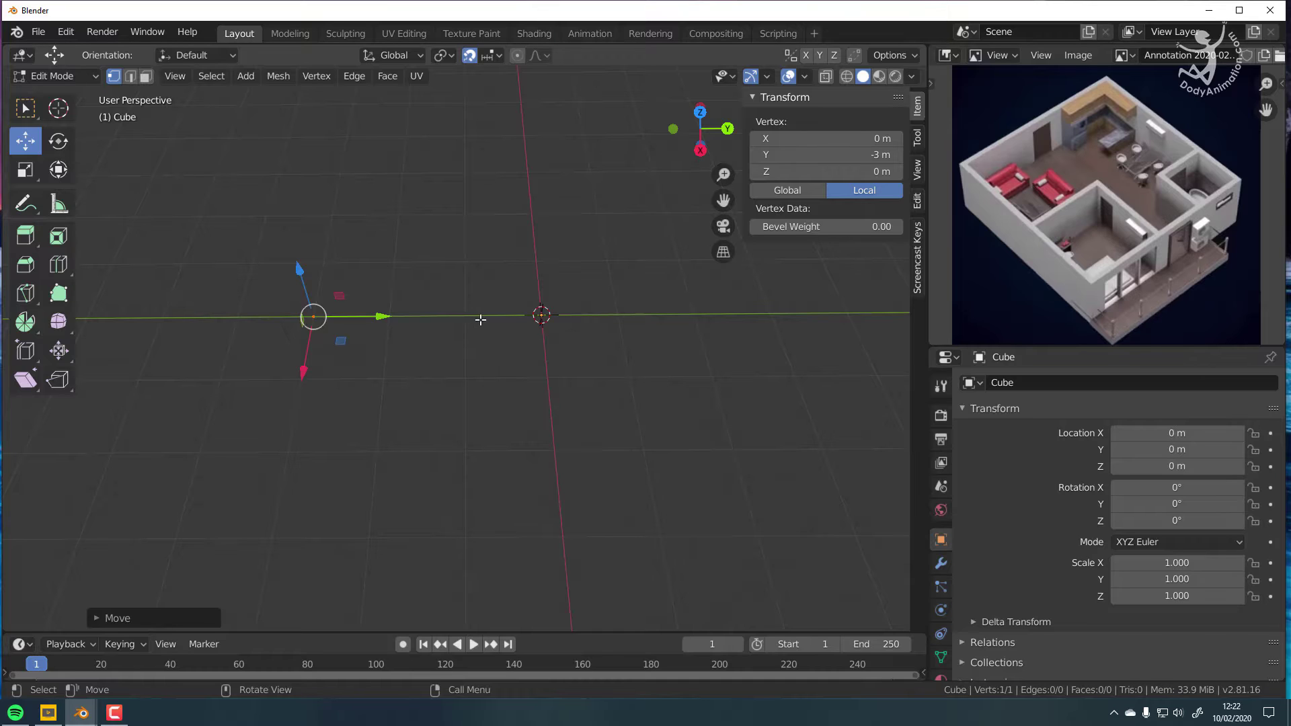
pyautogui.moveTo(376, 318); pyautogui.dragTo(310, 316)
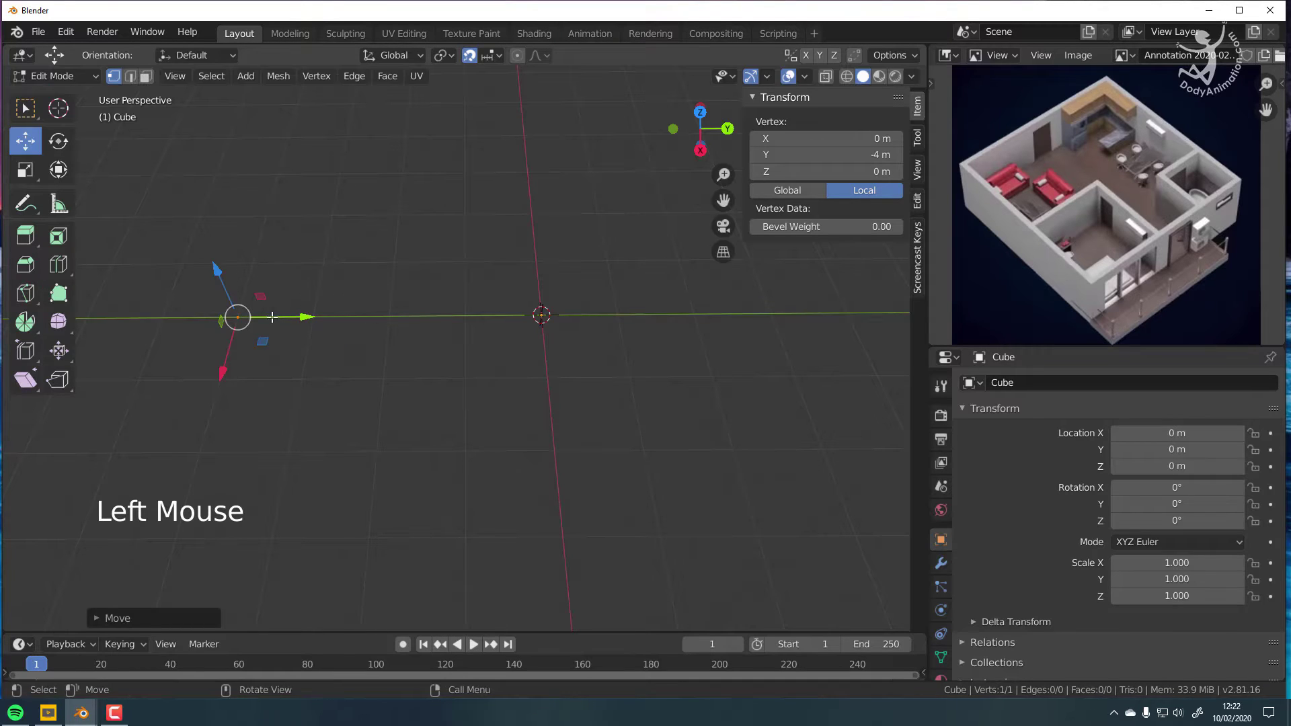
# Step: Move the single vertex along the X axis to 4 m
pyautogui.scroll(-2, 316, 325)
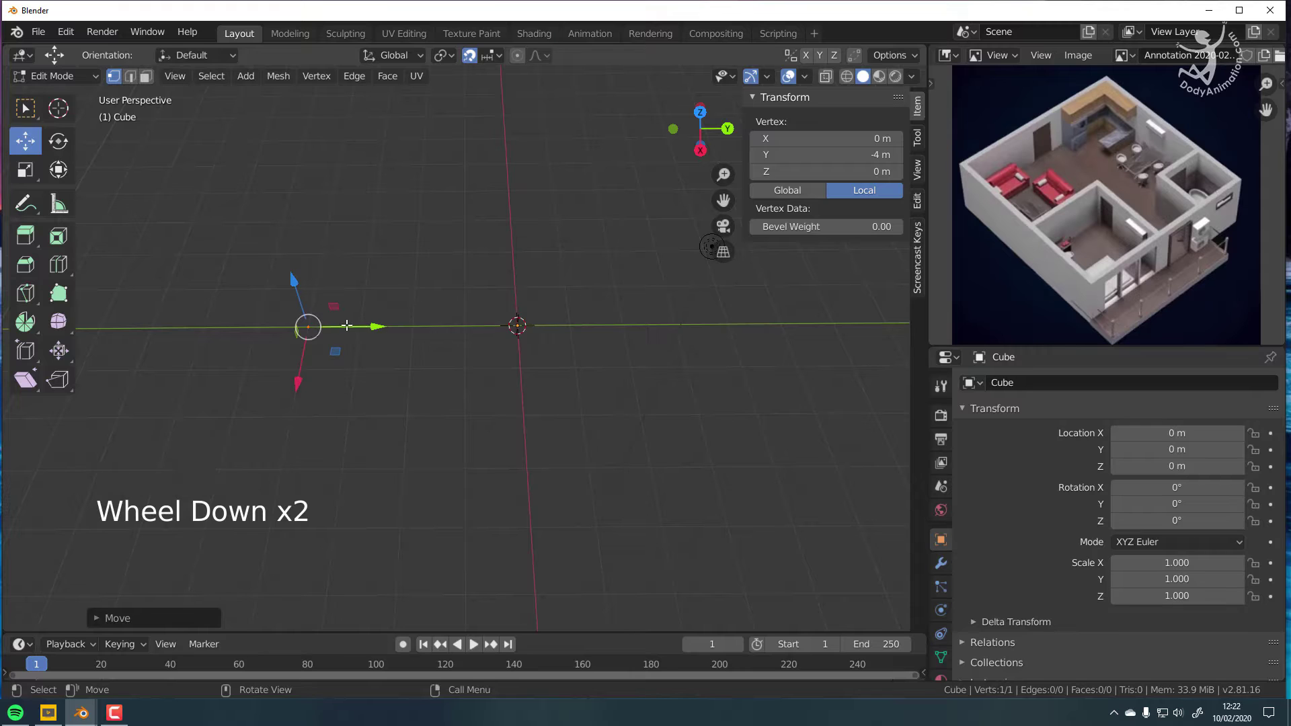
pyautogui.moveTo(266, 349); pyautogui.dragTo(372, 394, button='middle')
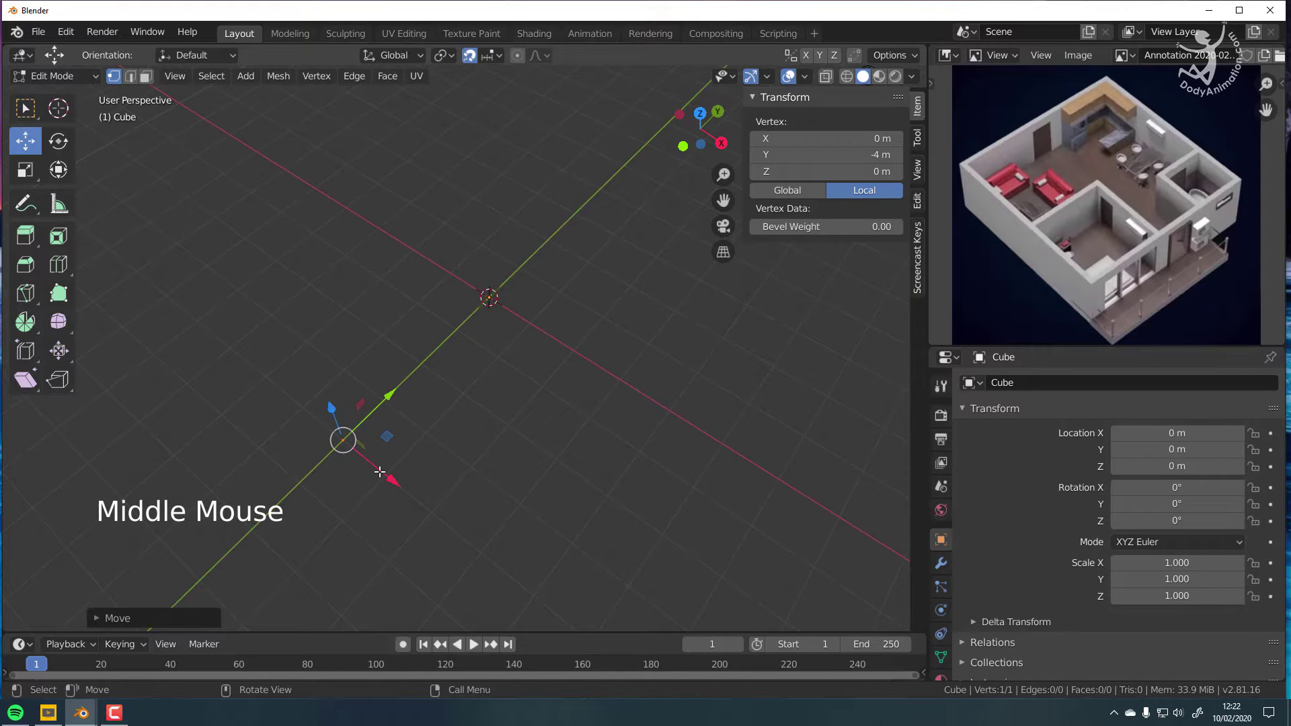
pyautogui.moveTo(392, 479); pyautogui.dragTo(433, 507)
pyautogui.moveTo(515, 560); pyautogui.dragTo(558, 594)
# Step: Extrude the vertex 8 m along the Y axis to Y 4 m, forming the first side of the wall outline
pyautogui.keyDown('shift'); pyautogui.moveTo(558, 595); pyautogui.dragTo(637, 304, button='middle'); pyautogui.keyUp('shift')
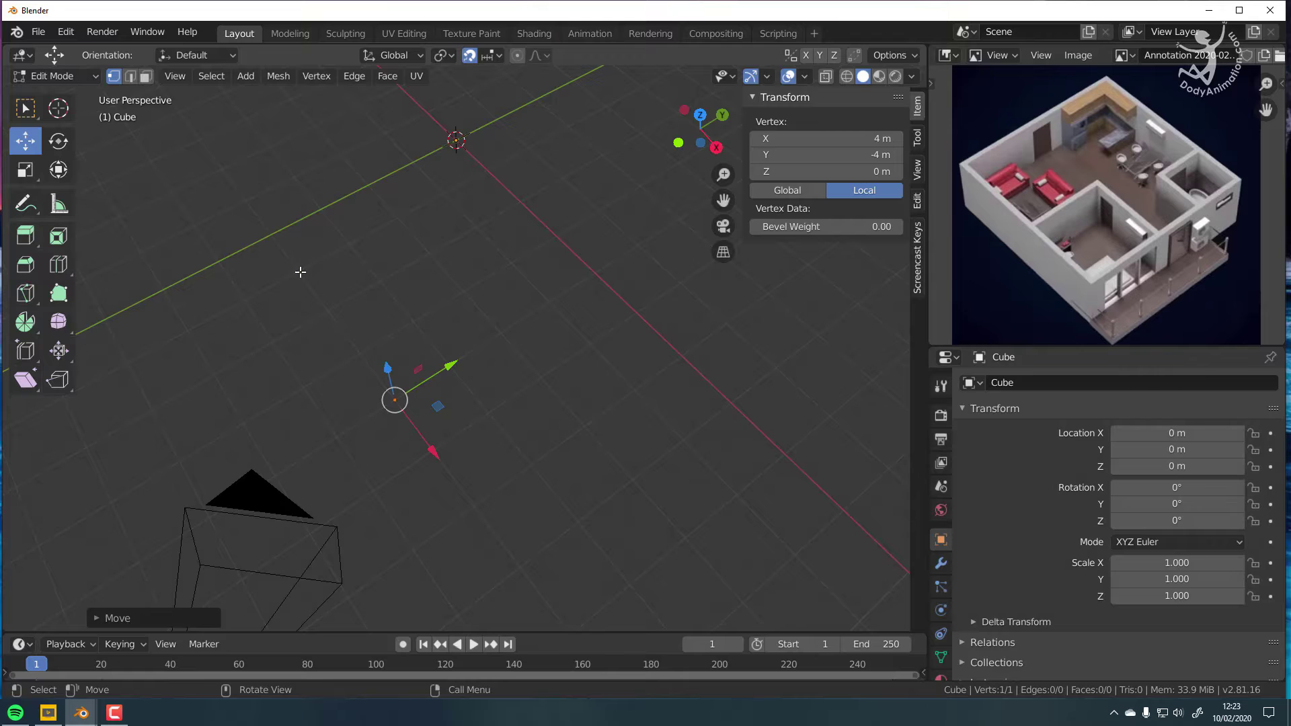
pyautogui.moveTo(388, 393); pyautogui.dragTo(336, 350, button='middle')
pyautogui.scroll(-1, 341, 350)
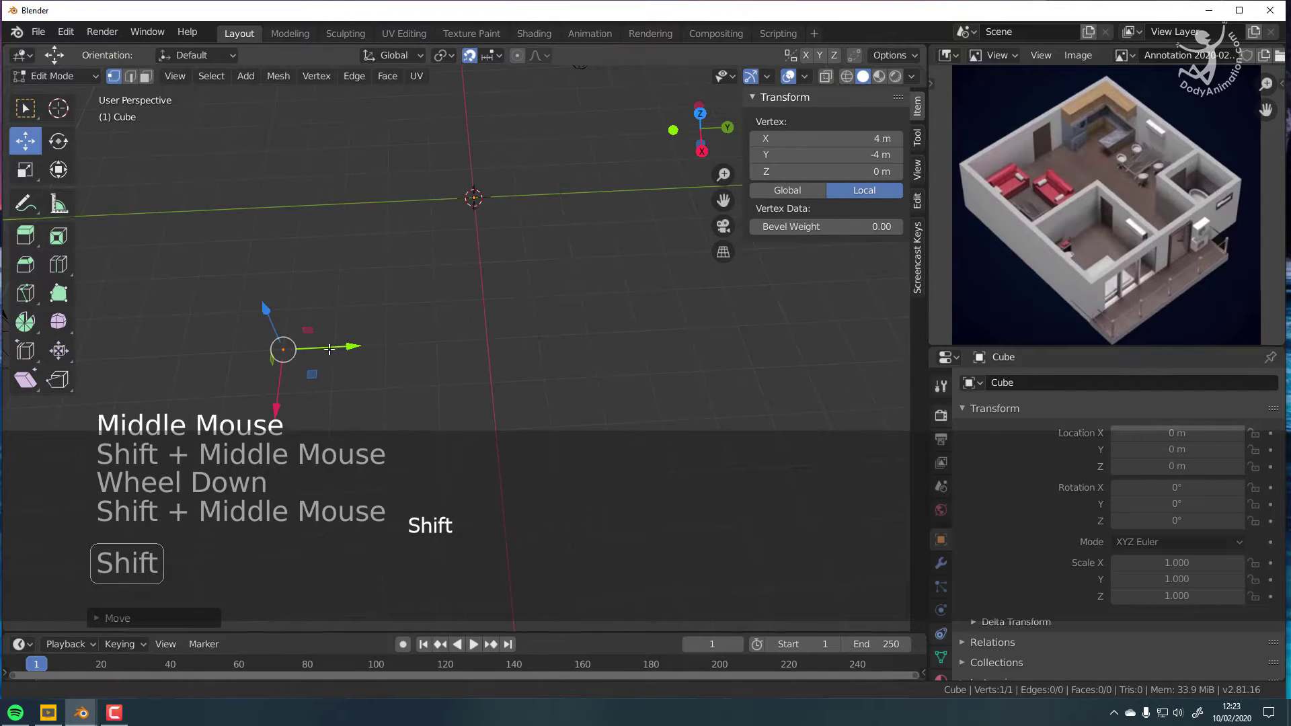
pyautogui.press('e')
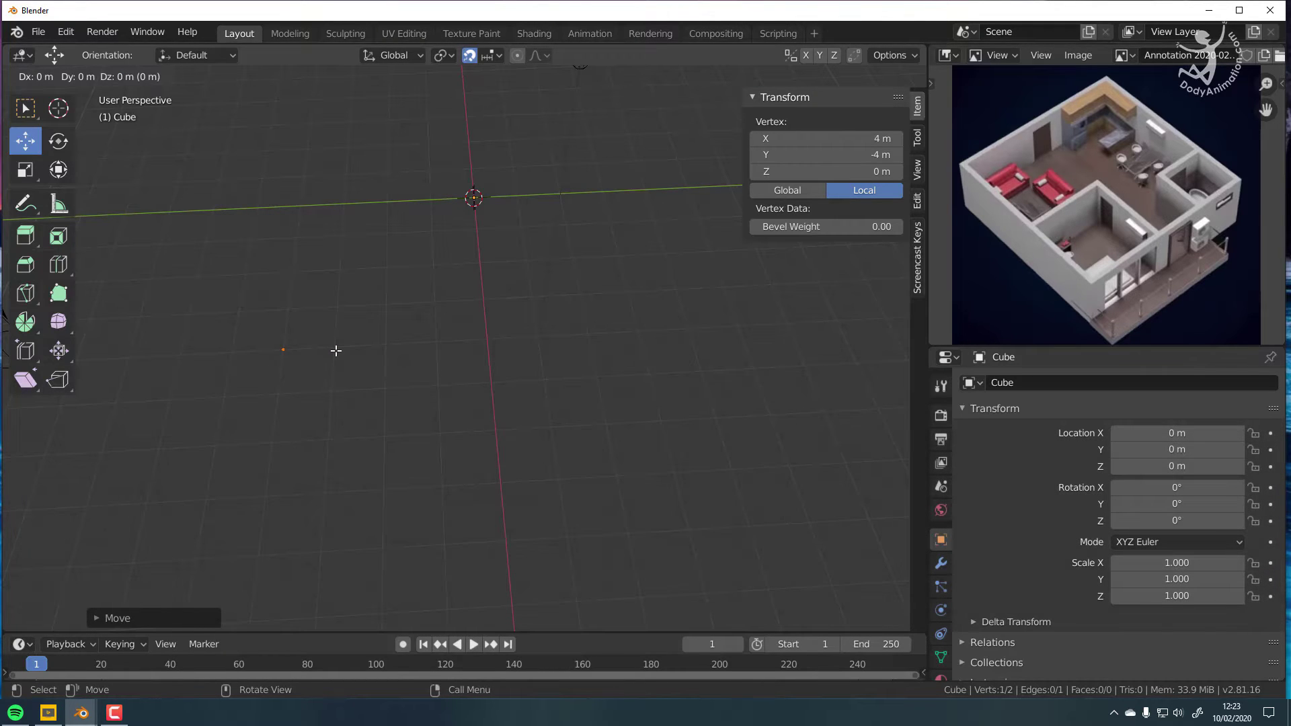
pyautogui.press('y')
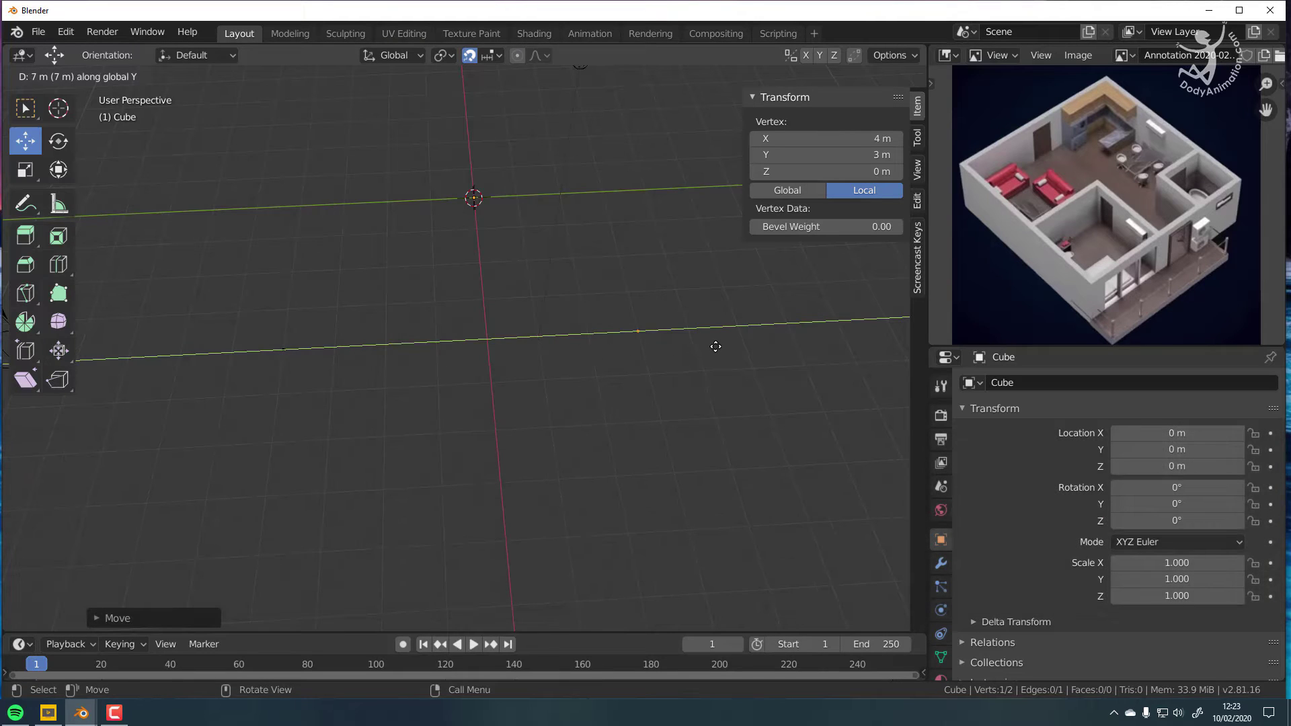
pyautogui.click(726, 344)
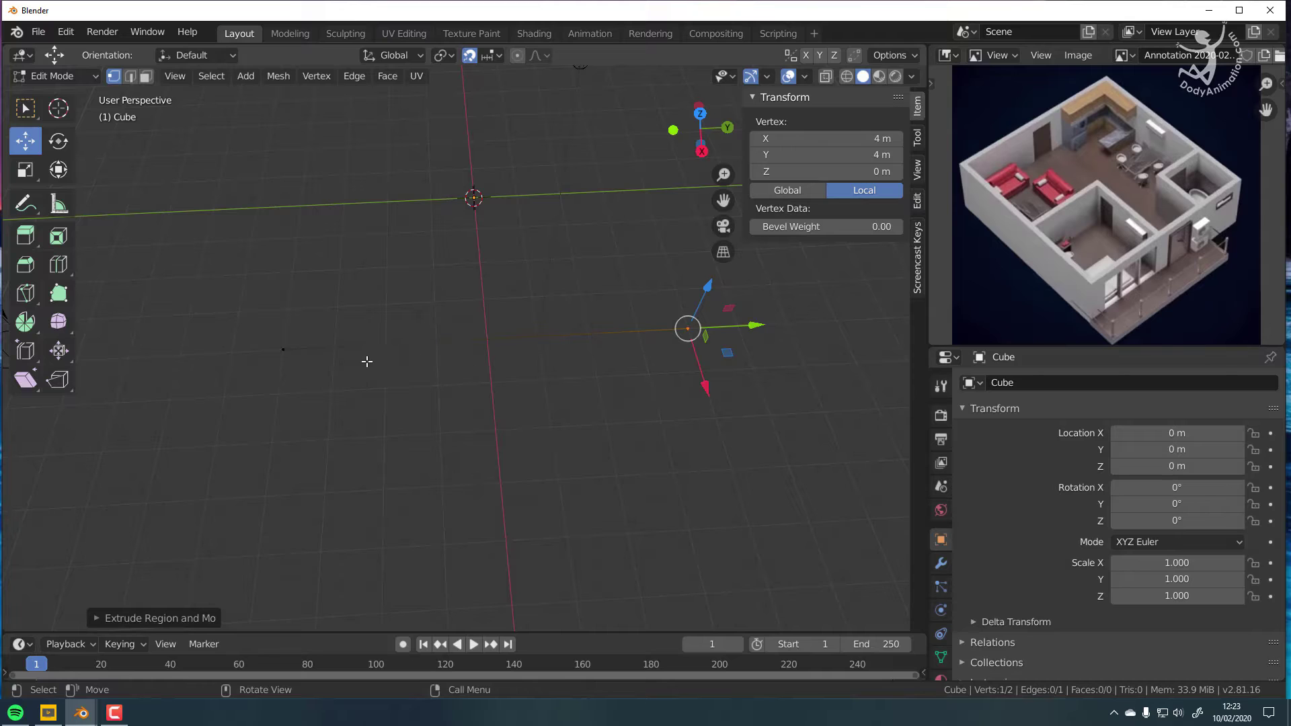
# Step: Extrude the end vertex -8 m along the X axis to X -4 m for the outline's second side
pyautogui.moveTo(412, 365); pyautogui.dragTo(383, 368, button='middle')
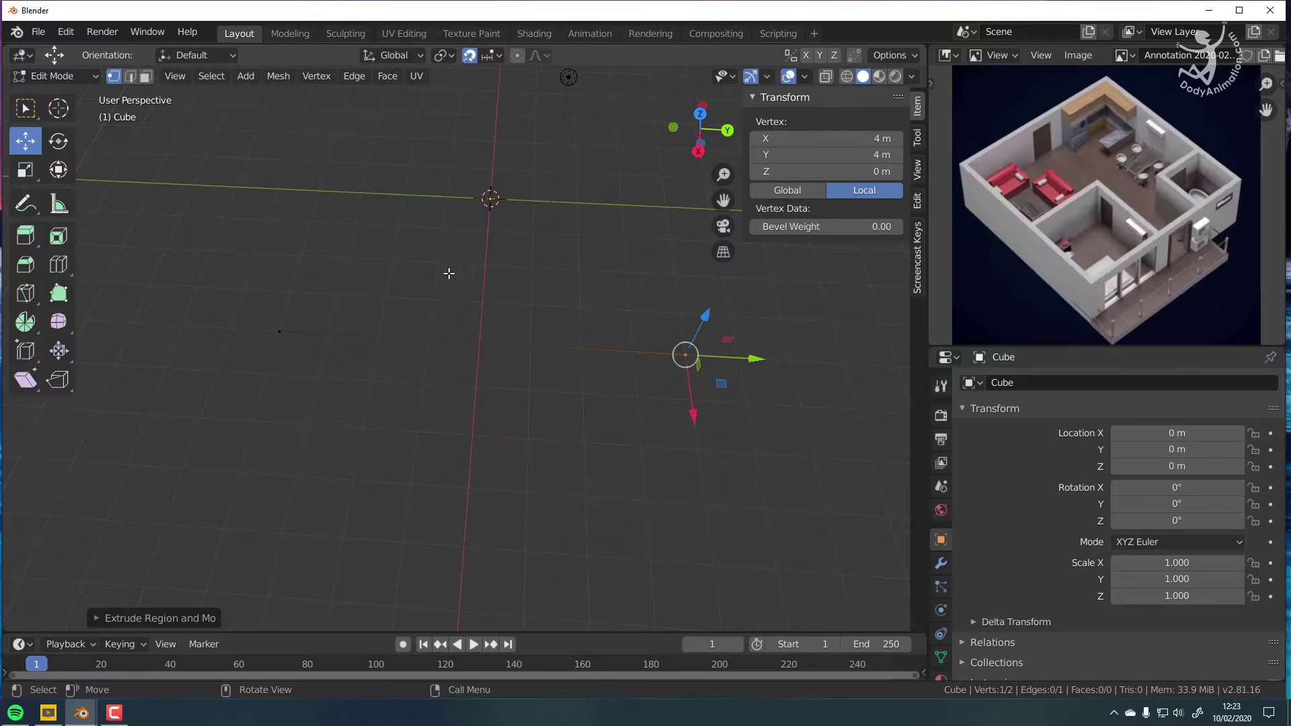
pyautogui.moveTo(449, 274); pyautogui.dragTo(358, 288, button='middle')
pyautogui.keyDown('shift'); pyautogui.moveTo(498, 289); pyautogui.dragTo(345, 340, button='middle'); pyautogui.keyUp('shift')
pyautogui.scroll(-1, 317, 346)
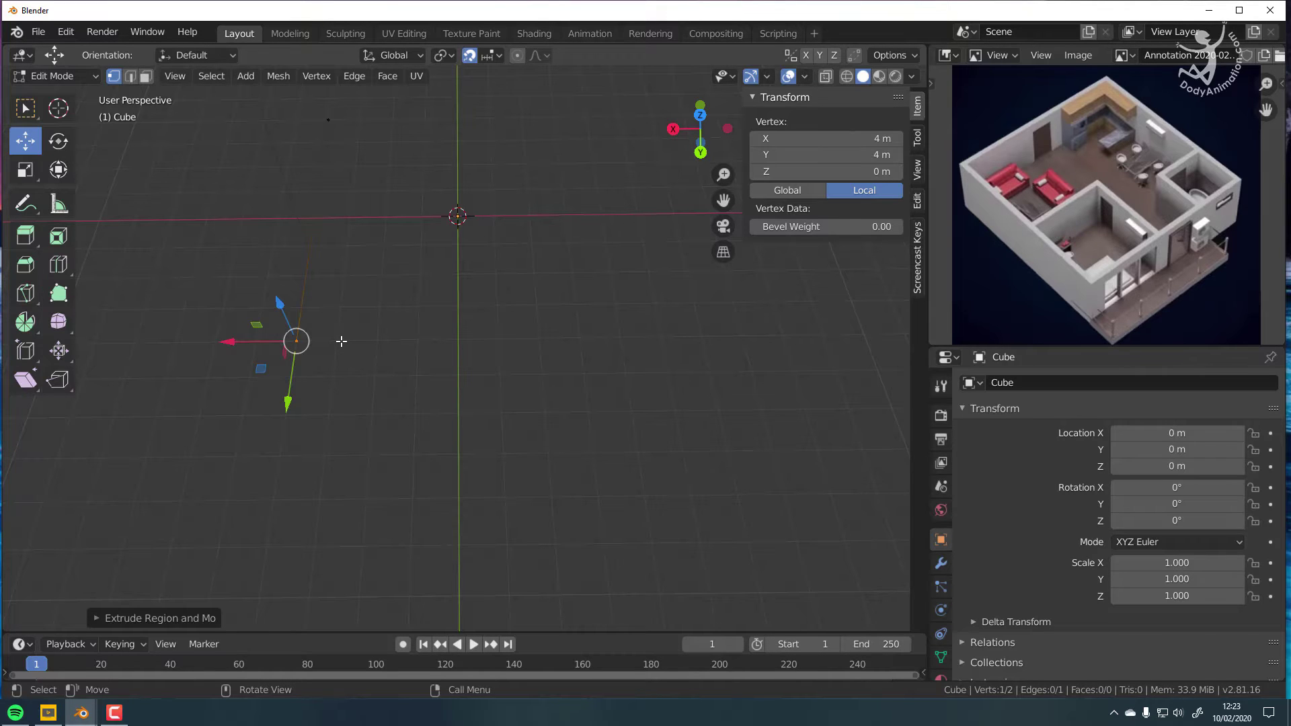
pyautogui.press('e')
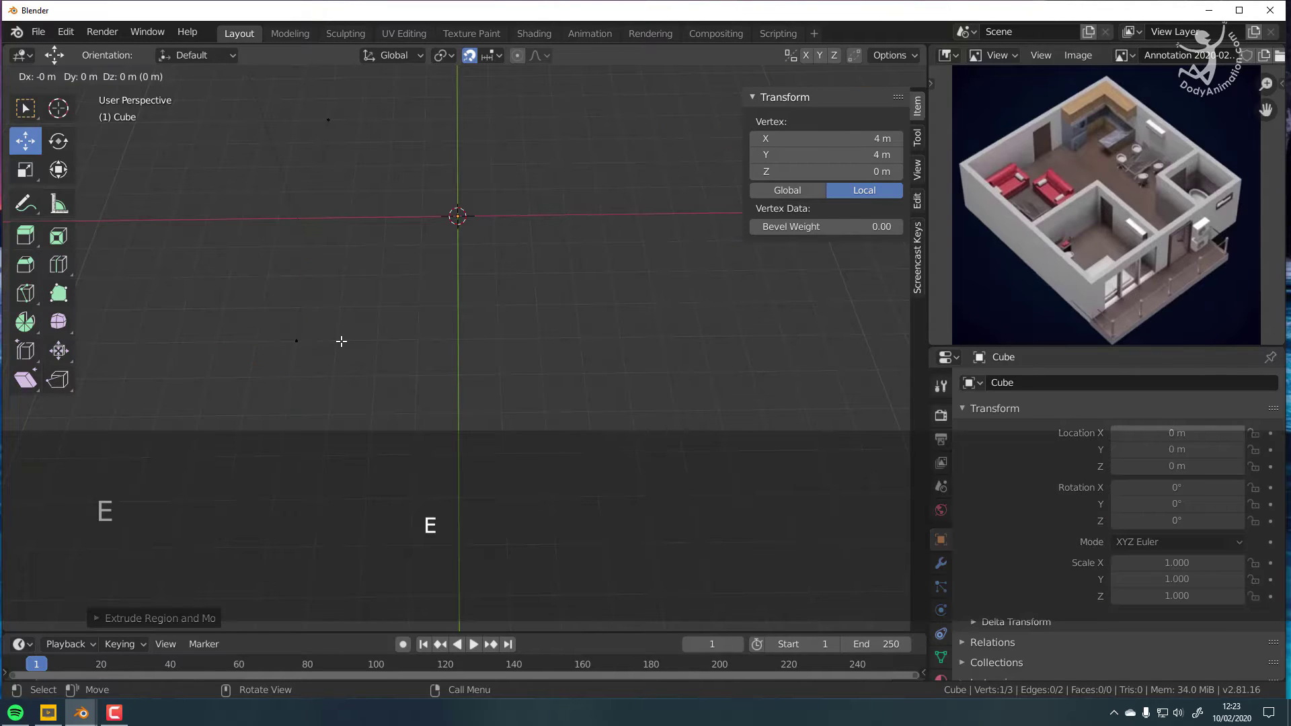
pyautogui.press('x')
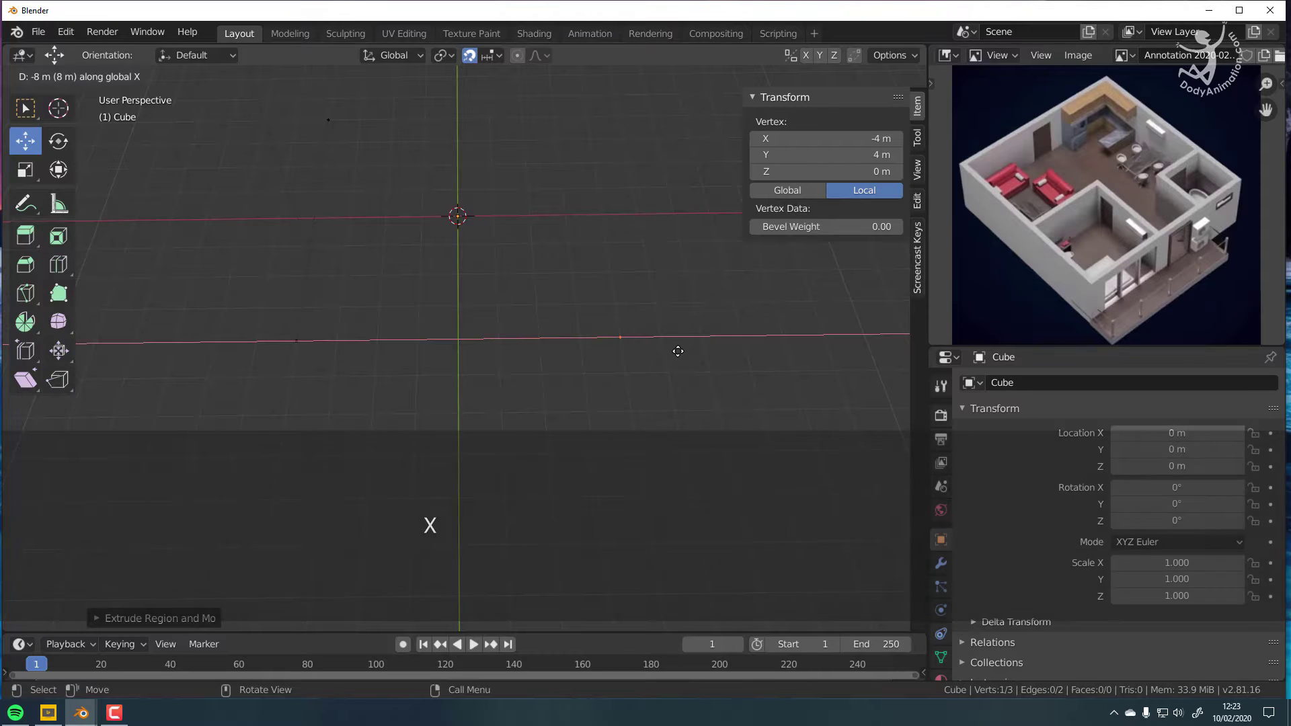
pyautogui.click(678, 351)
# Step: Extrude the end vertex -8 m along the Y axis to Y -4 m for the outline's third side
pyautogui.moveTo(626, 341); pyautogui.dragTo(375, 404, button='middle')
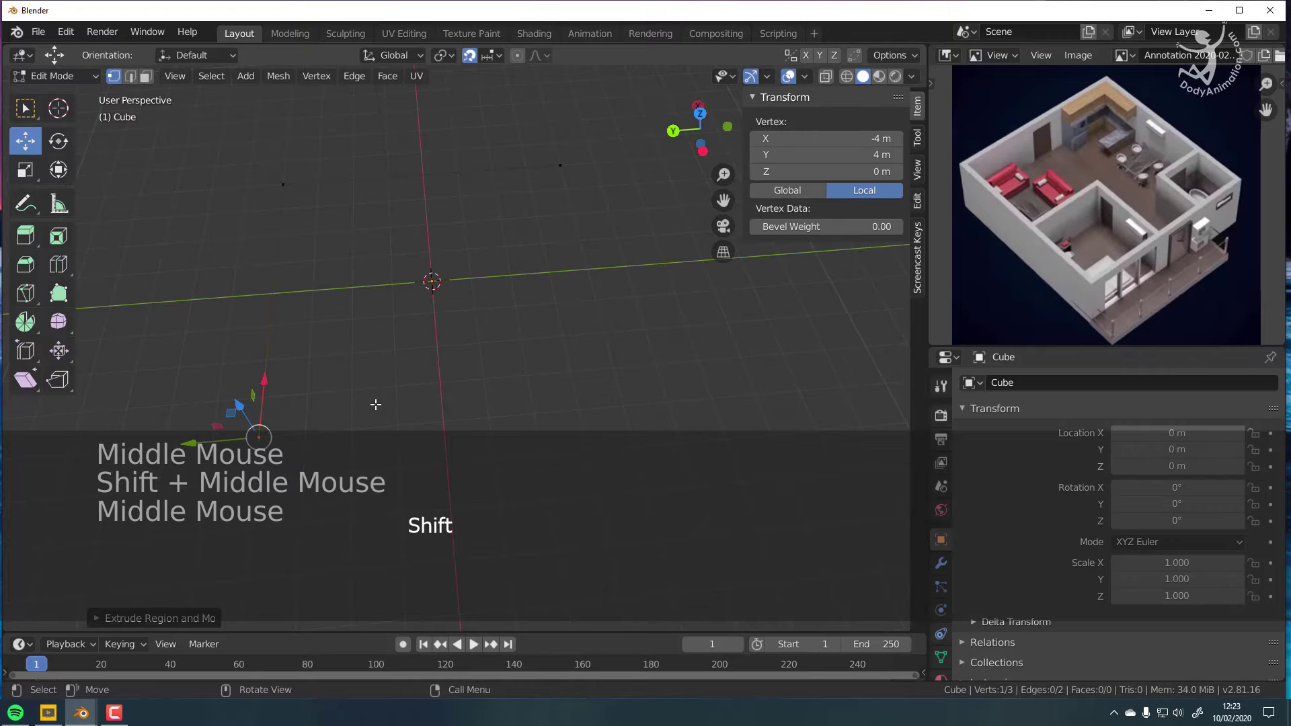
pyautogui.press('e')
pyautogui.press('y')
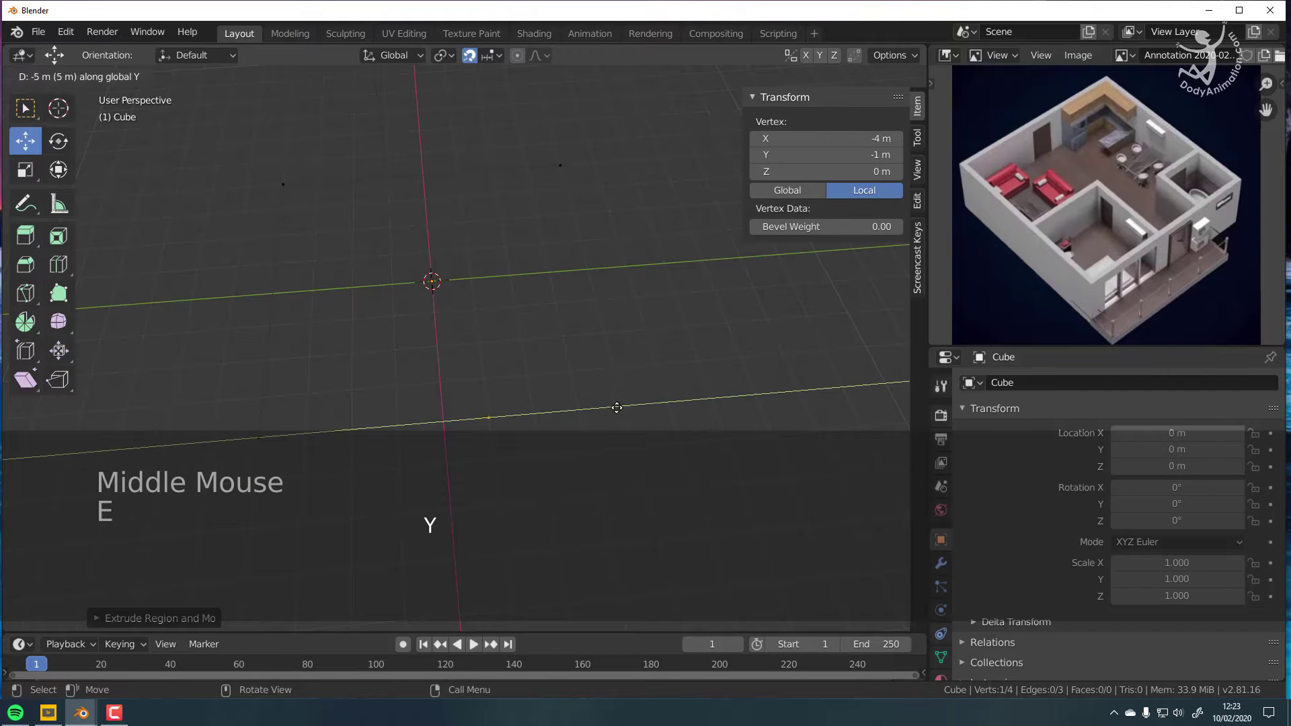
pyautogui.click(734, 396)
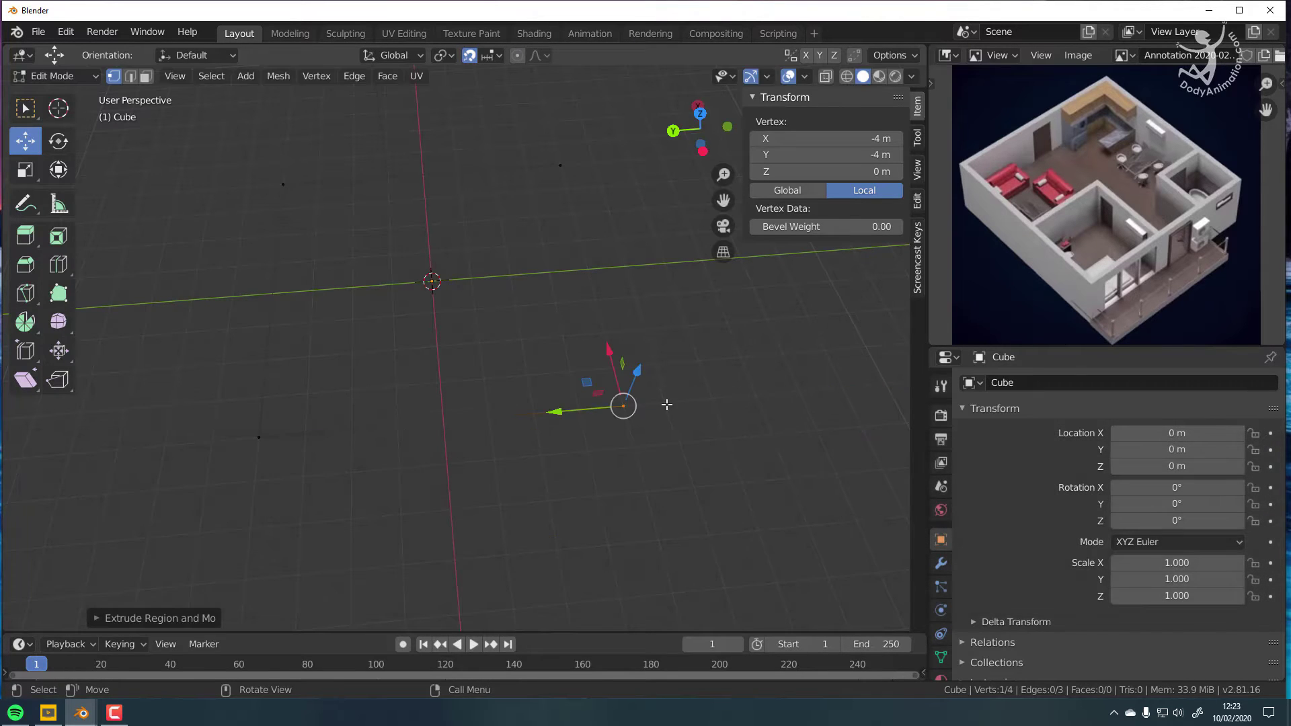
# Step: Close the square outline with an edge between its two open end vertices, and select the whole outline
pyautogui.moveTo(635, 408); pyautogui.dragTo(483, 402, button='middle')
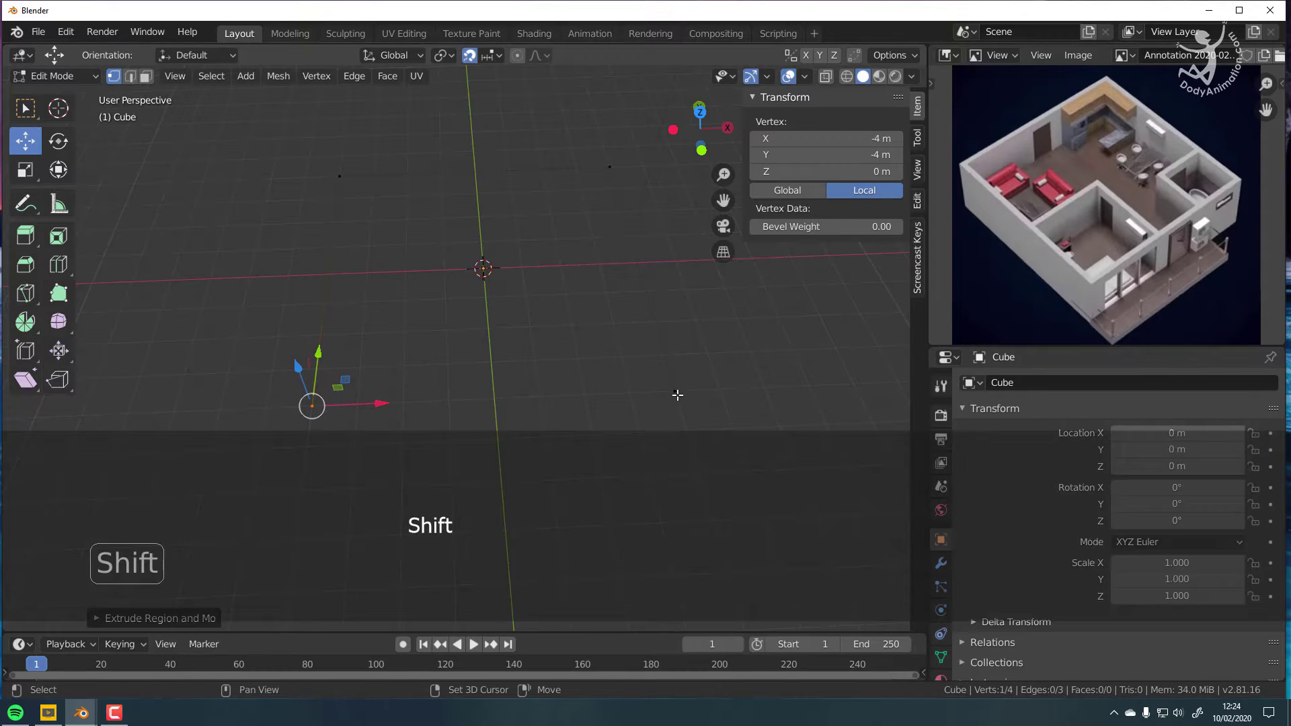
pyautogui.keyDown('shift'); pyautogui.click(677, 407); pyautogui.keyUp('shift')
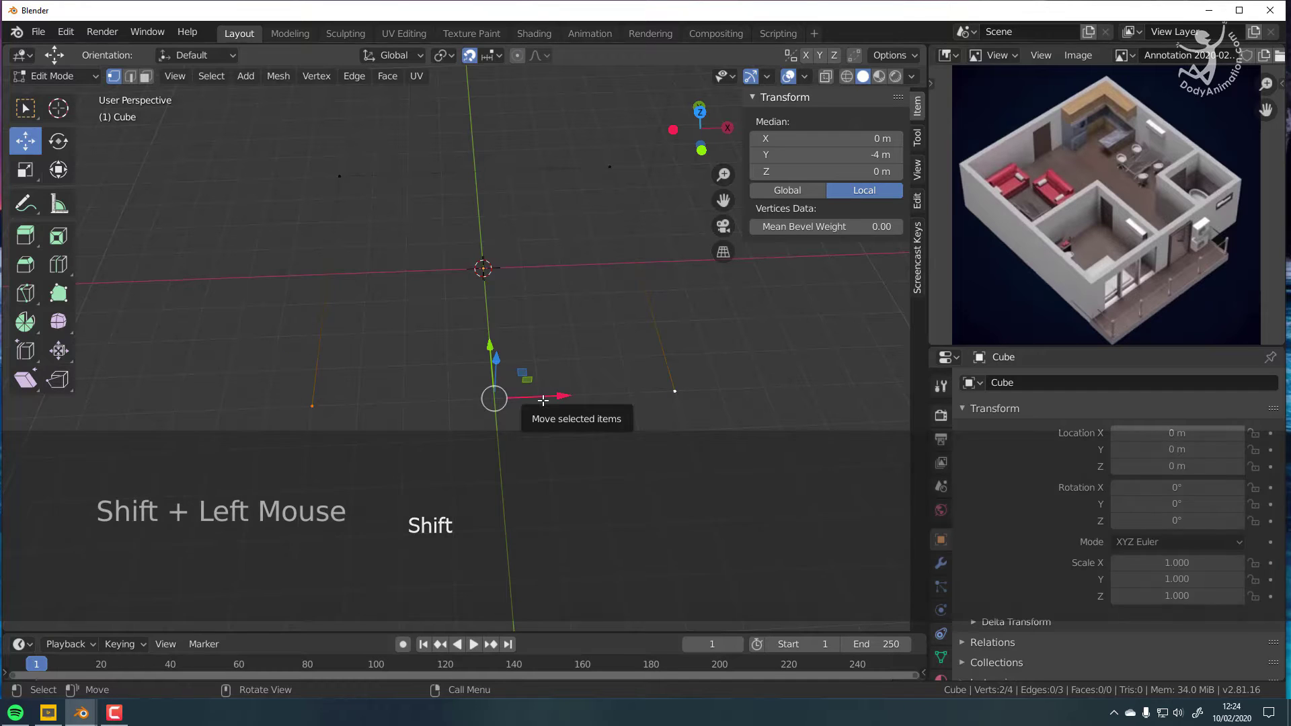
pyautogui.press('f')
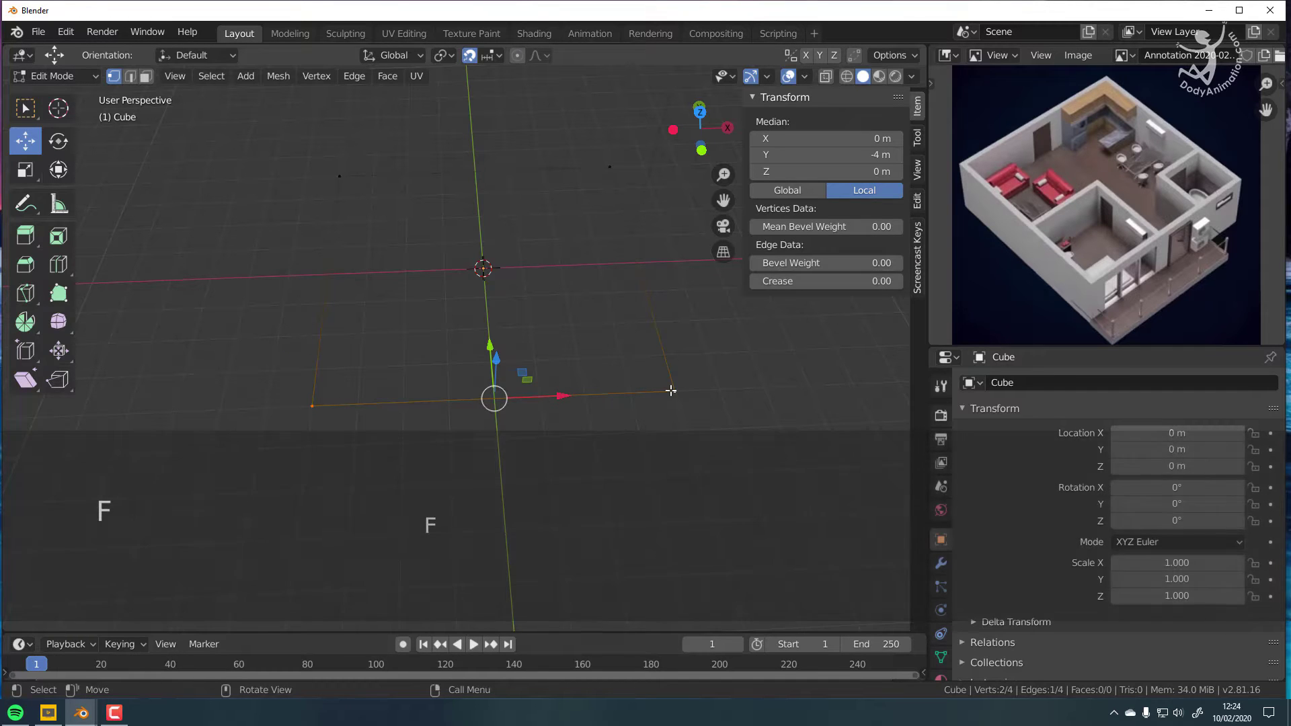
pyautogui.press('a')
pyautogui.press('a')
pyautogui.press('a')
pyautogui.moveTo(404, 373); pyautogui.dragTo(590, 324, button='middle')
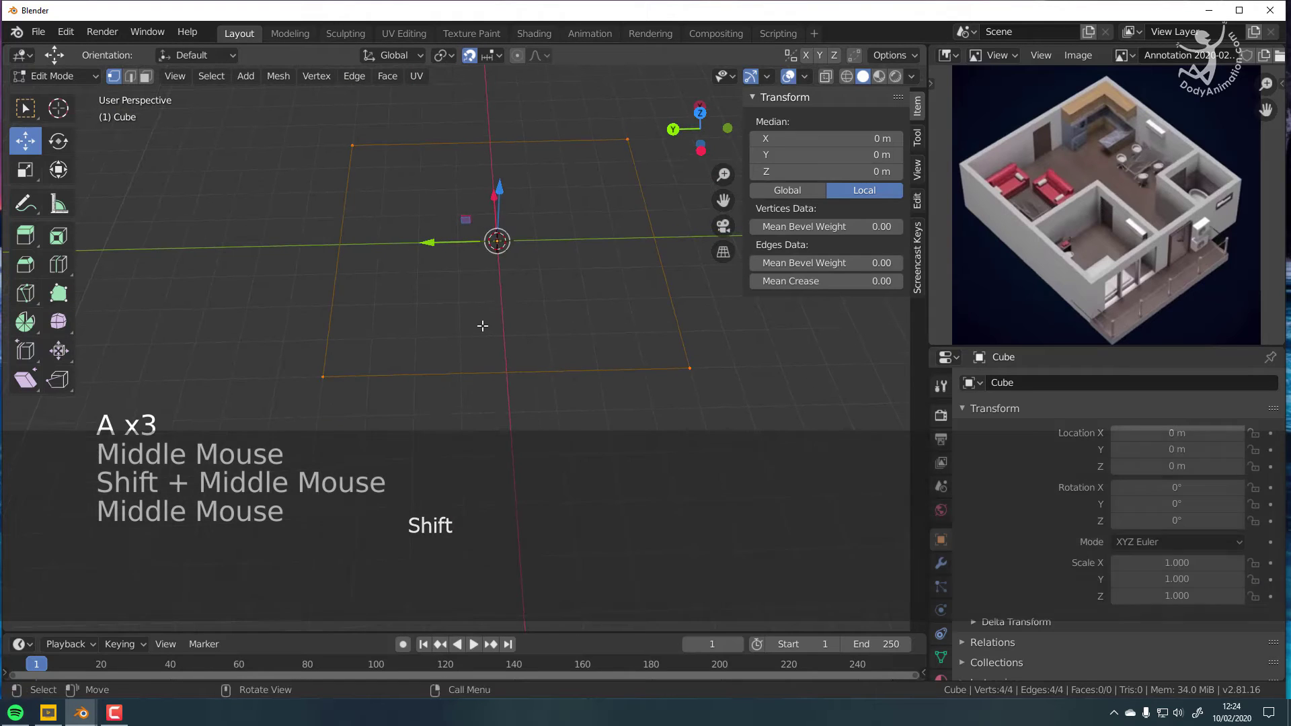
pyautogui.moveTo(426, 303); pyautogui.dragTo(525, 240, button='middle')
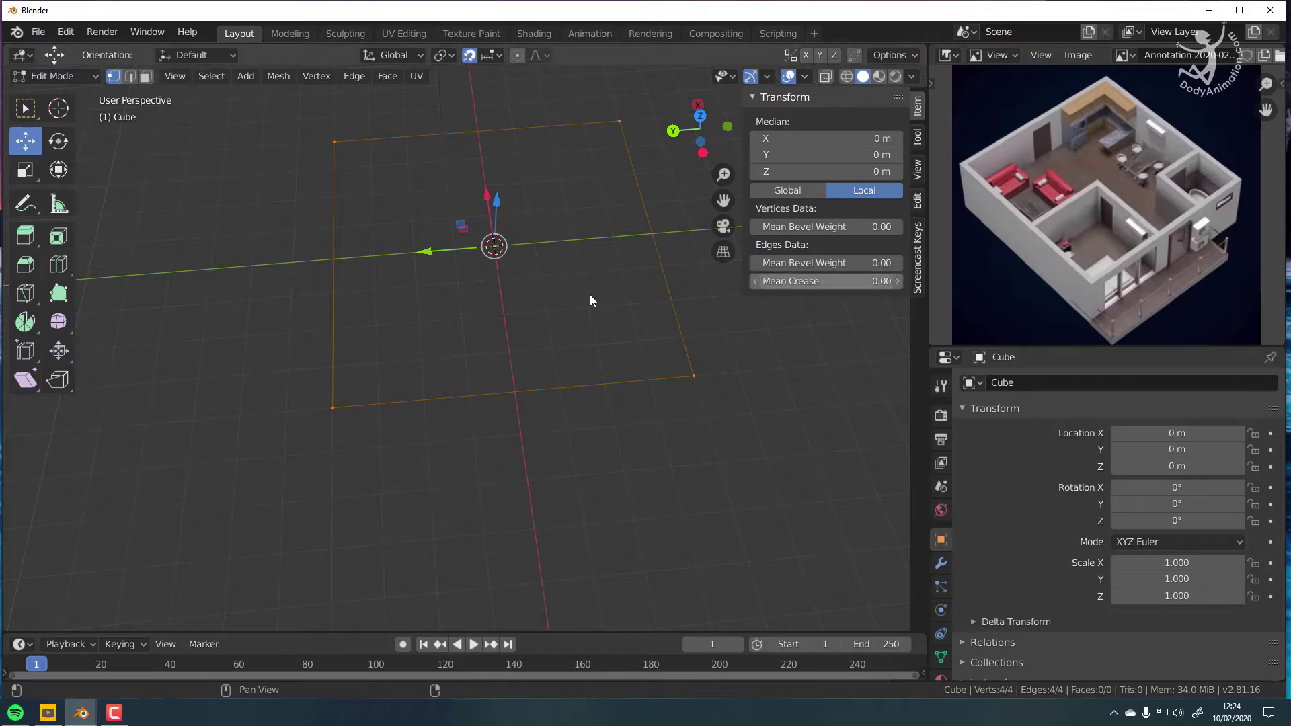
pyautogui.moveTo(400, 303); pyautogui.dragTo(389, 317, button='middle')
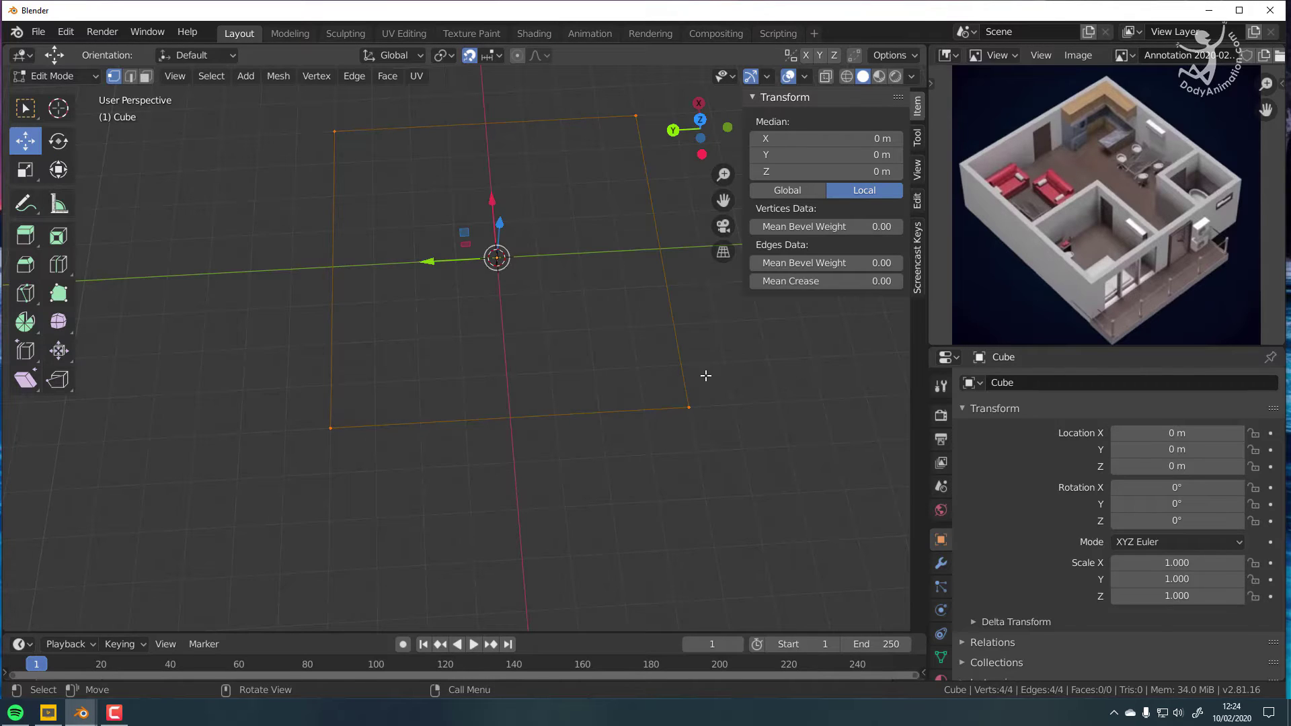
# Step: Duplicate the corner vertex at X 4 m, Y 4 m and move the copy along the X axis to 0 m
pyautogui.click(336, 133)
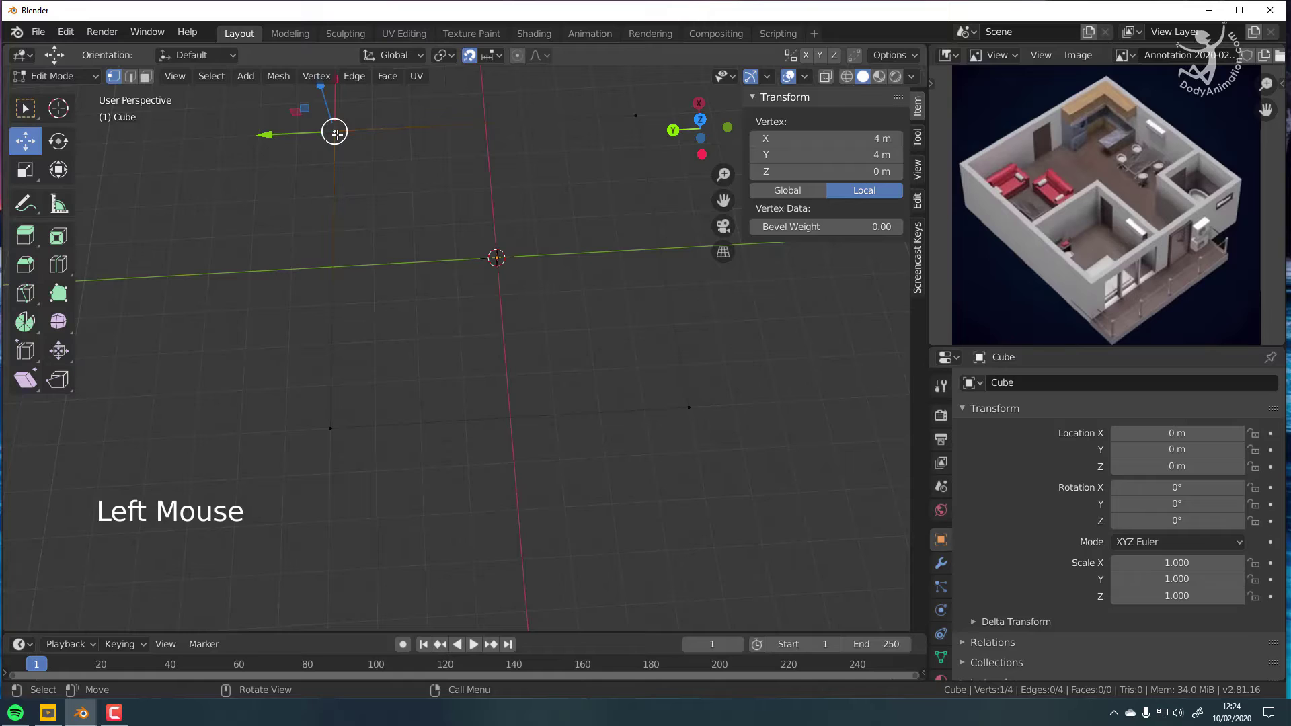
pyautogui.hotkey('shift', 'd')
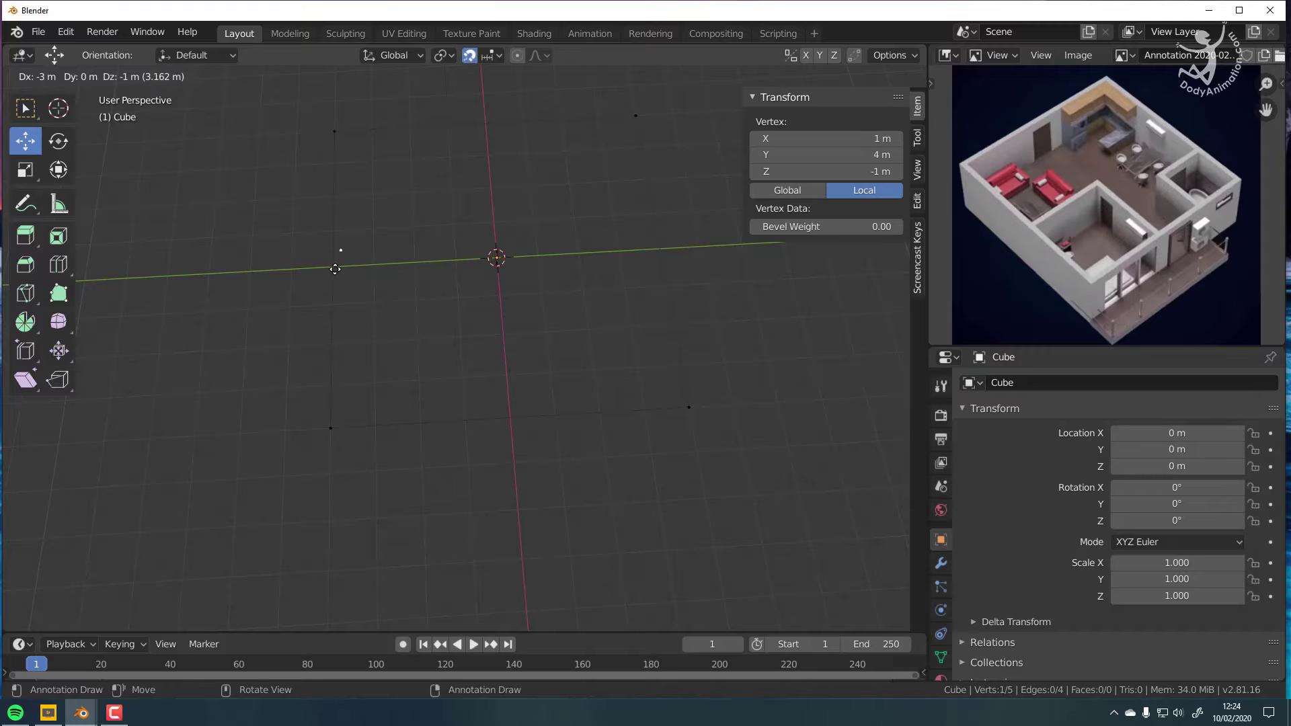
pyautogui.rightClick(335, 269)
pyautogui.moveTo(333, 263); pyautogui.dragTo(269, 286, button='middle')
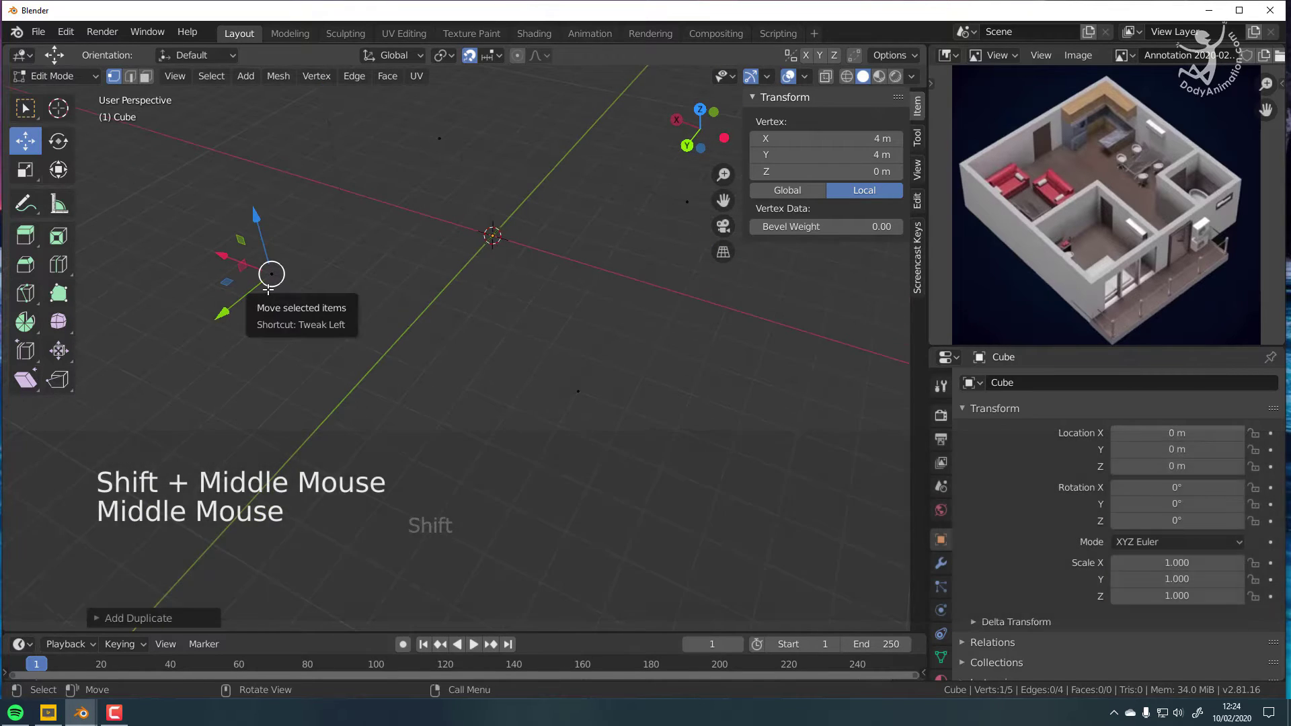
pyautogui.press('g')
pyautogui.press('x')
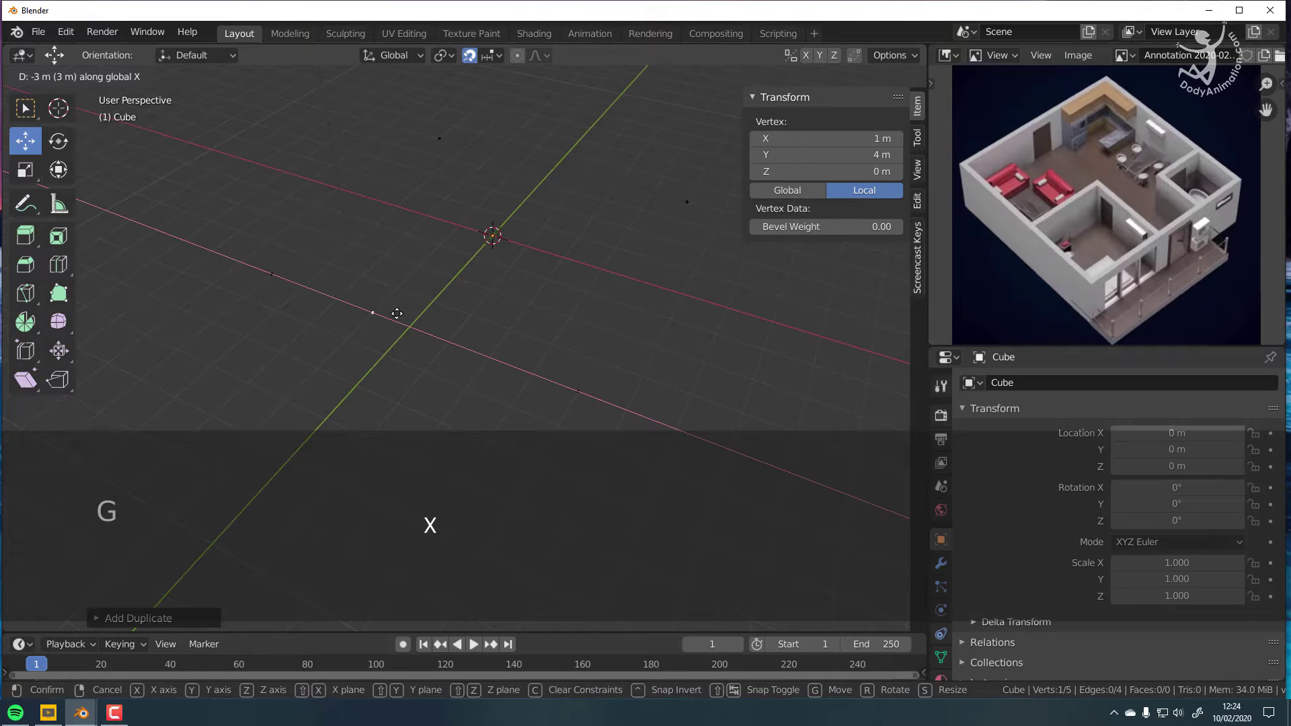
pyautogui.click(409, 324)
# Step: Extrude the duplicated vertex along the Y axis to Y 0 m, starting the inner room wall
pyautogui.moveTo(409, 326); pyautogui.dragTo(374, 292, button='middle')
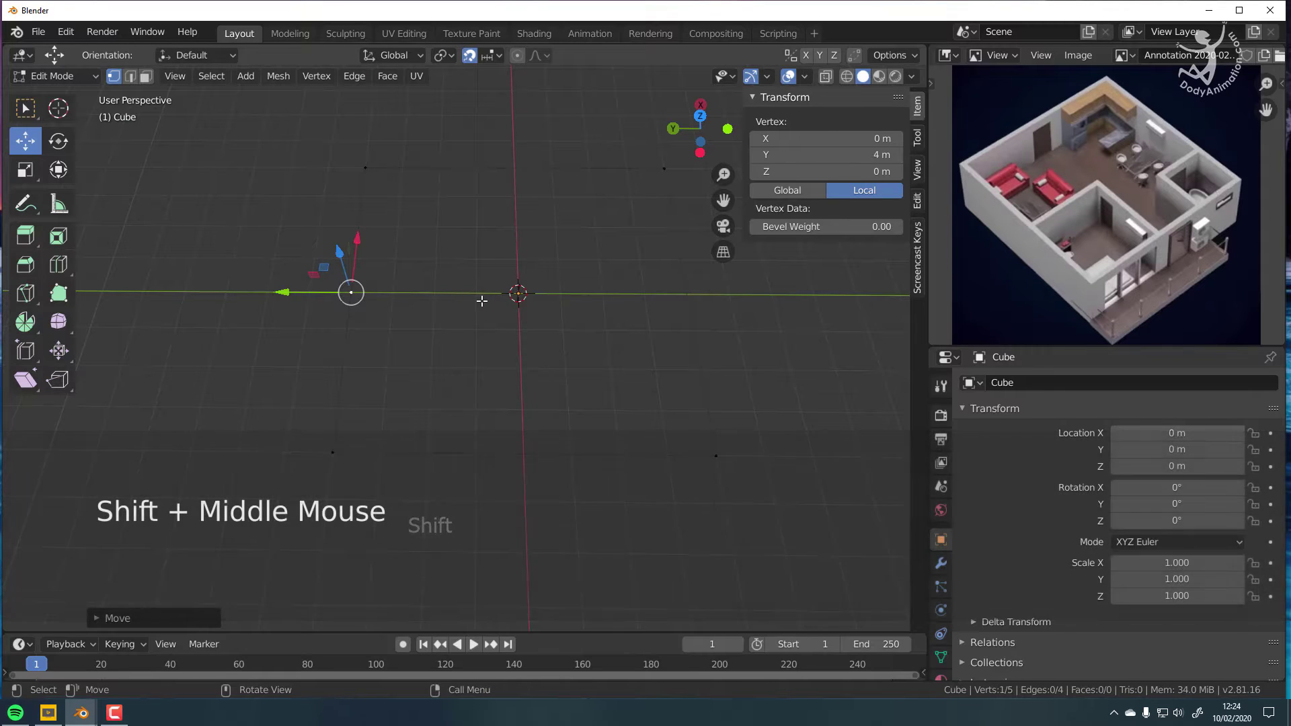
pyautogui.press('e')
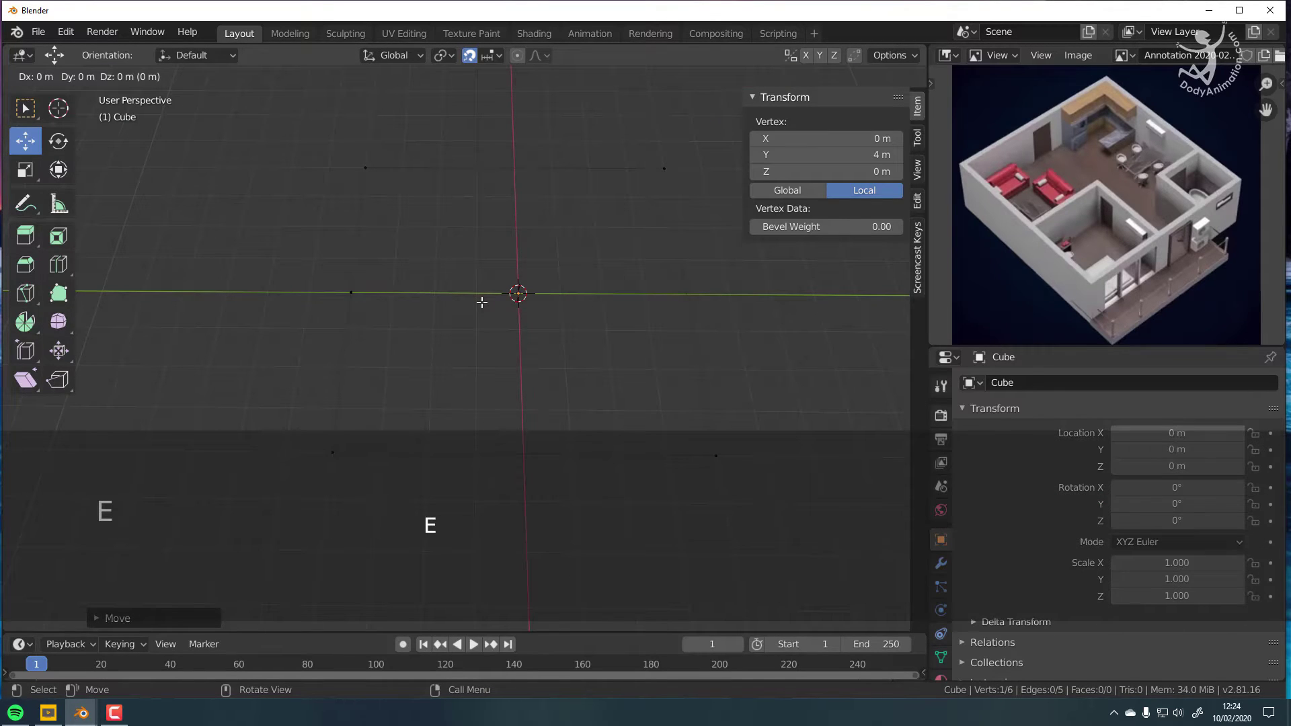
pyautogui.press('y')
pyautogui.click(639, 308)
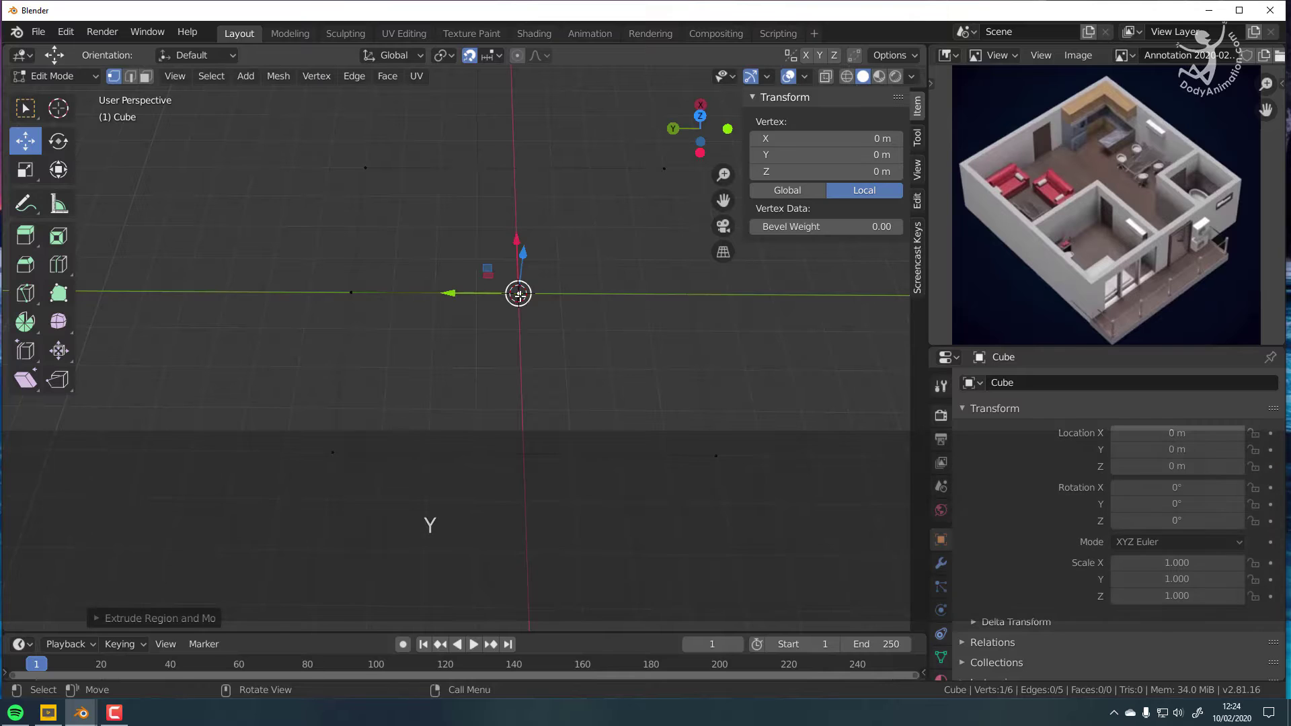
# Step: Extrude the inner wall's end vertex along the X axis to X -4 m, and select all the geometry
pyautogui.moveTo(496, 309); pyautogui.dragTo(530, 272, button='middle')
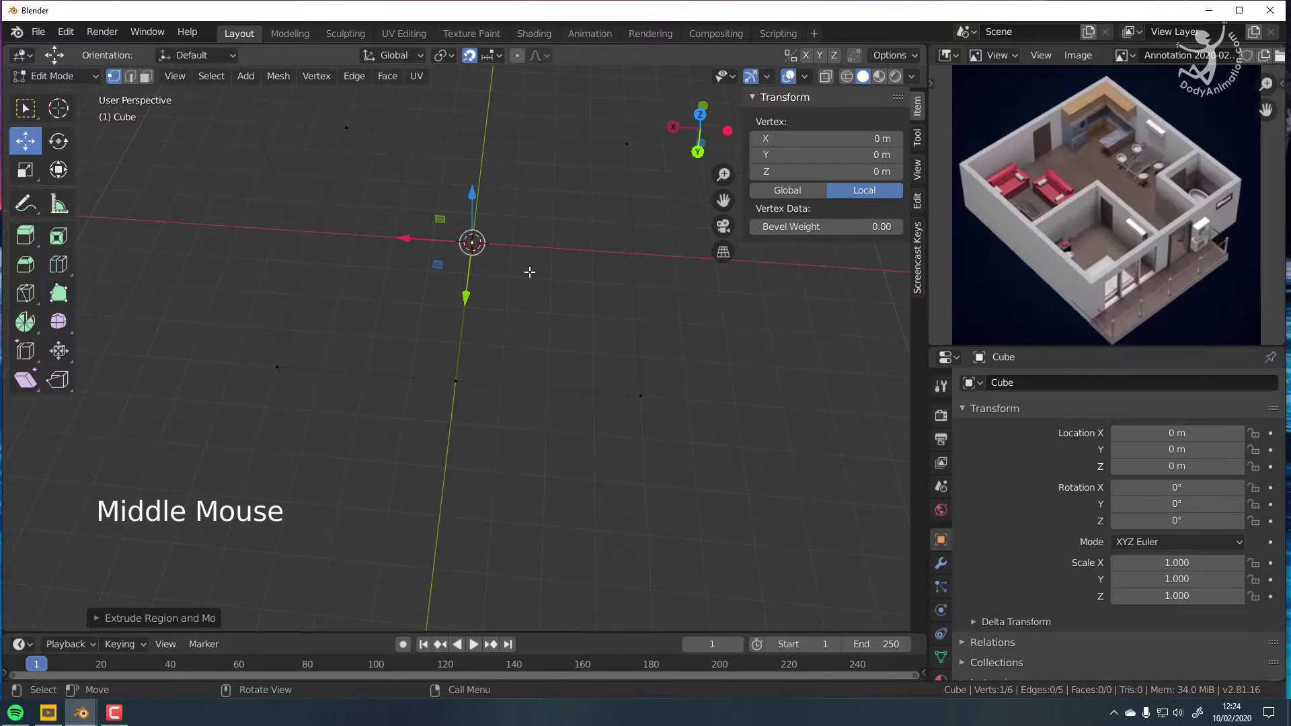
pyautogui.press('e')
pyautogui.press('x')
pyautogui.click(701, 278)
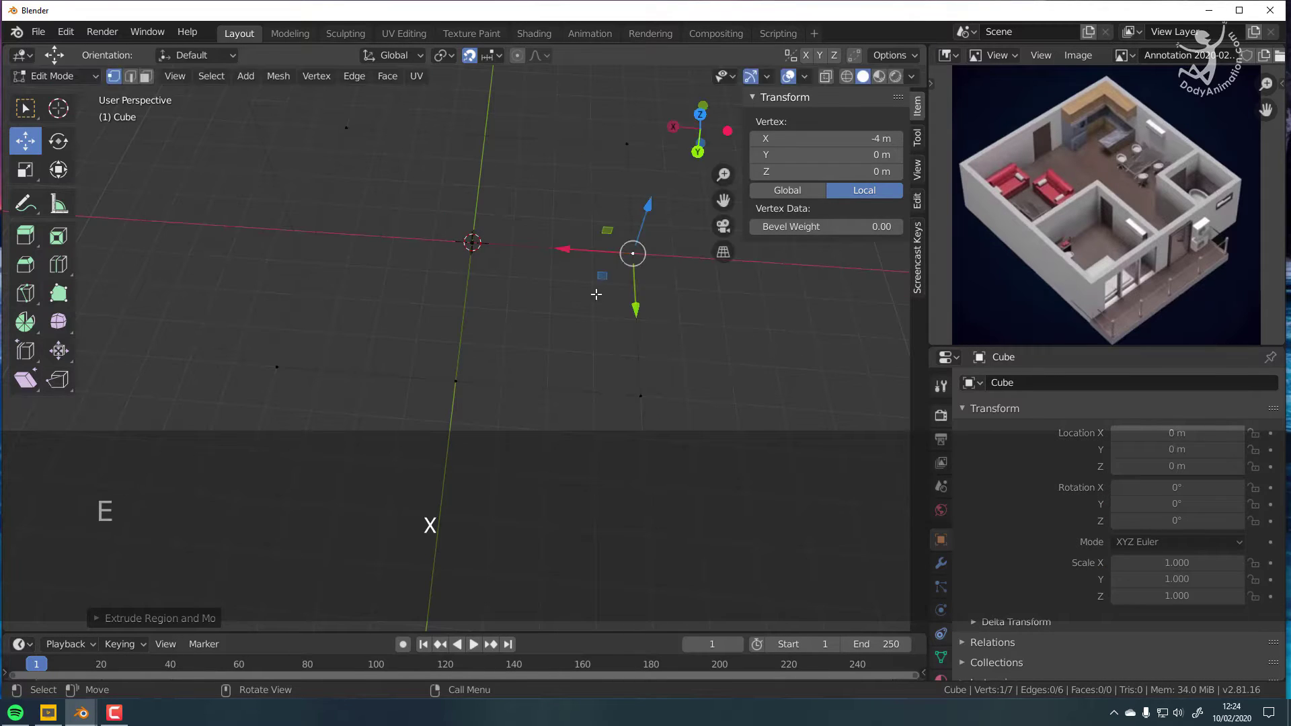
pyautogui.moveTo(585, 281); pyautogui.dragTo(412, 310, button='middle')
pyautogui.keyDown('shift'); pyautogui.moveTo(509, 324); pyautogui.dragTo(378, 288, button='middle'); pyautogui.keyUp('shift')
pyautogui.press('a')
pyautogui.press('a')
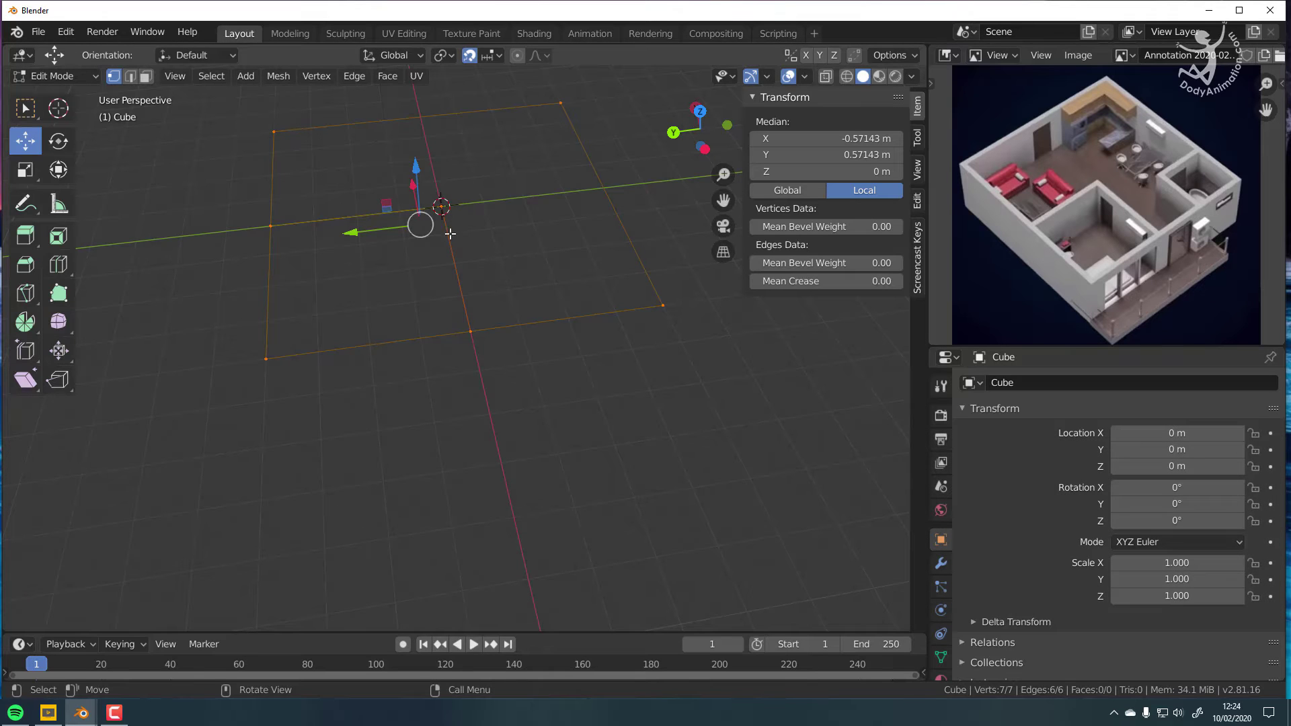
pyautogui.moveTo(453, 278); pyautogui.dragTo(474, 269, button='middle')
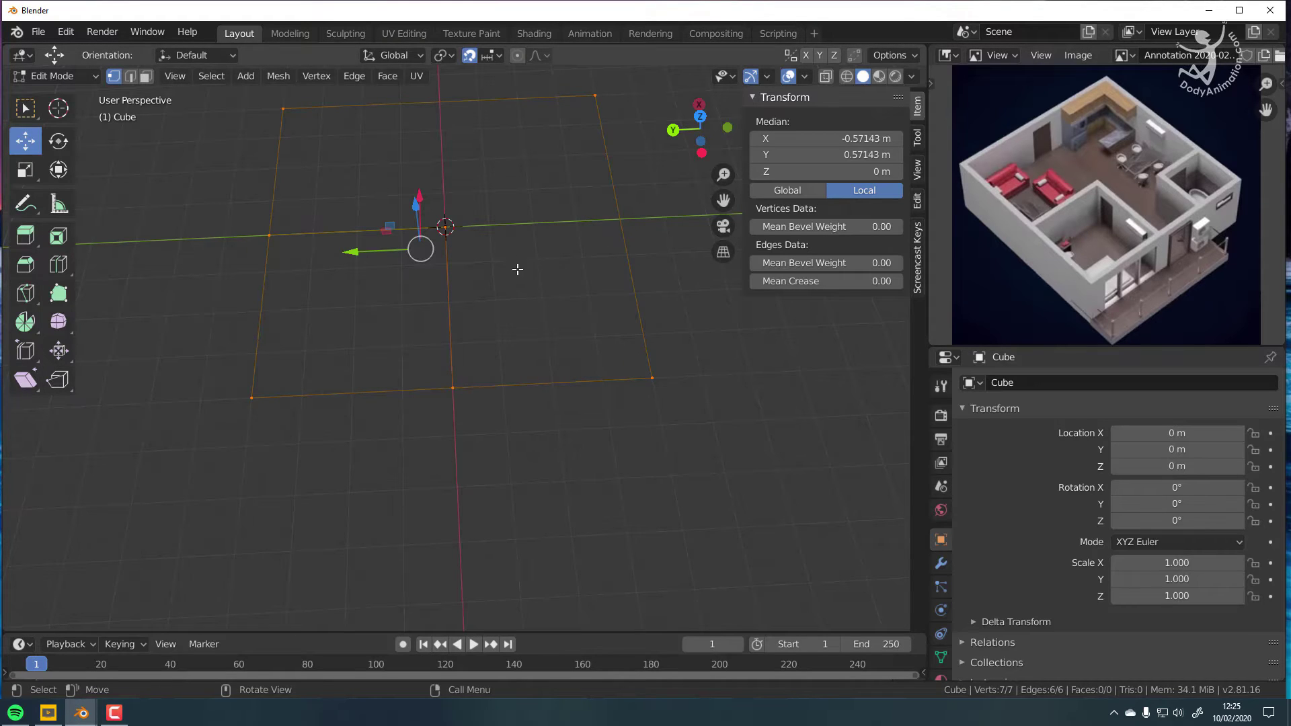
# Step: Duplicate the outline vertex at X -4 m, Y 0 m and move the copy along the Y axis to Y -2 m
pyautogui.click(453, 385)
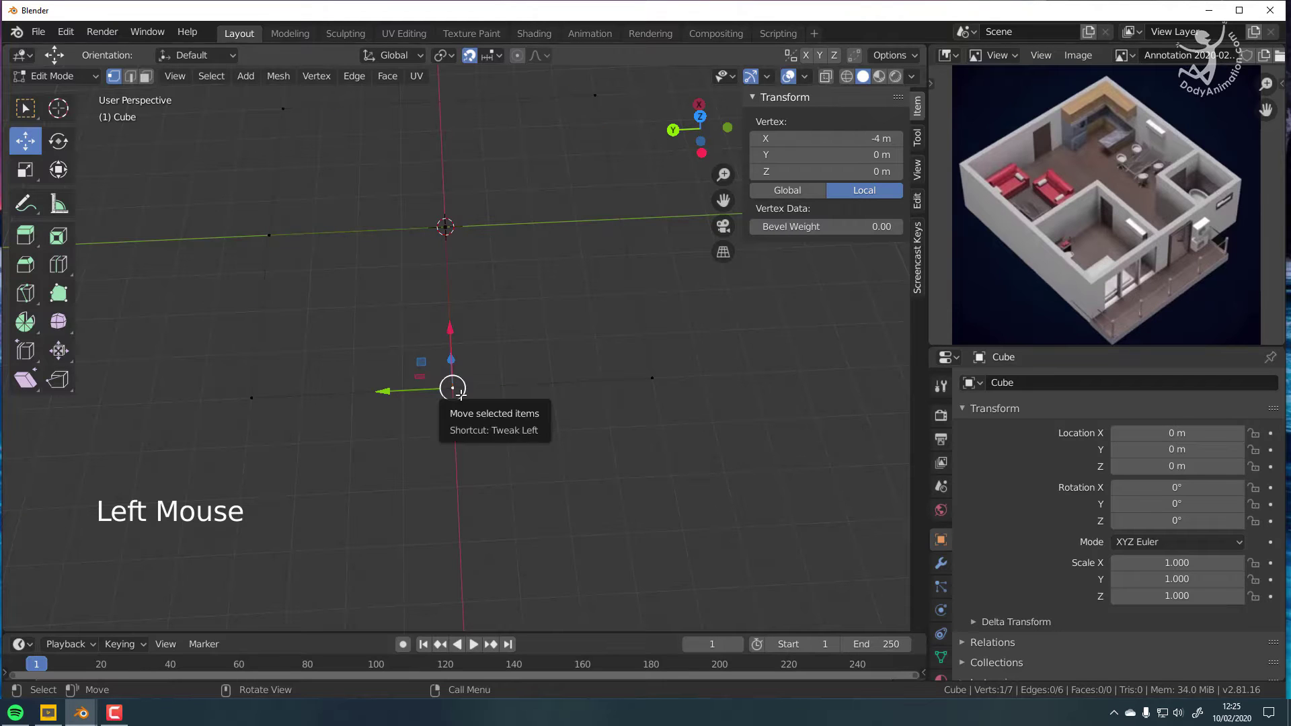
pyautogui.keyDown('shift'); pyautogui.moveTo(518, 387); pyautogui.dragTo(467, 363, button='middle'); pyautogui.keyUp('shift')
pyautogui.scroll(1, 414, 354)
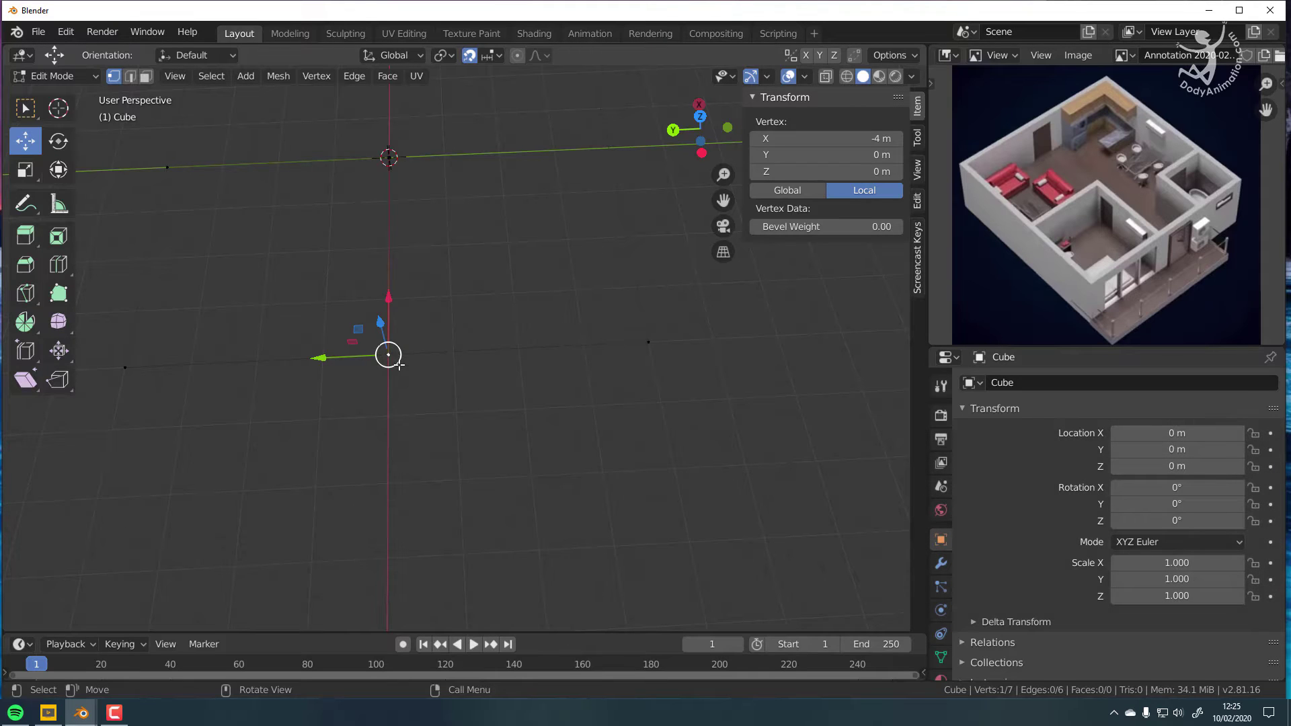
pyautogui.press('shift')
pyautogui.hotkey('shift', 'd')
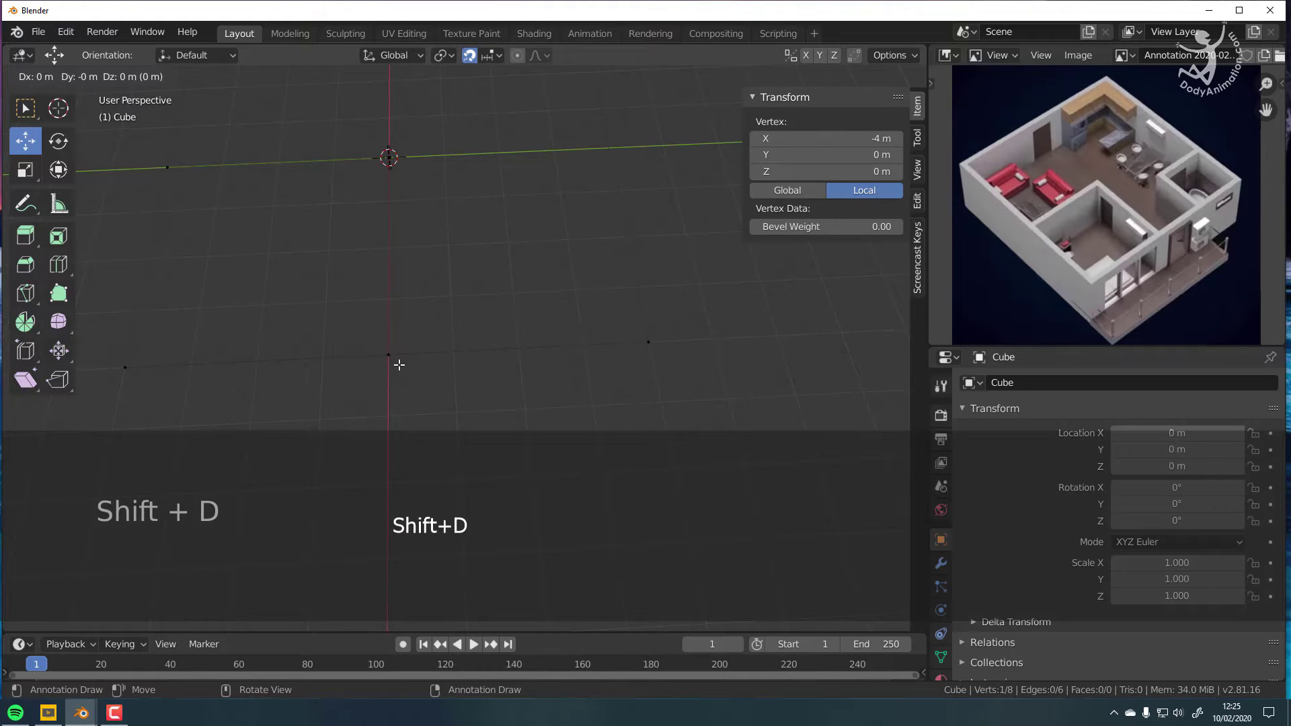
pyautogui.press('y')
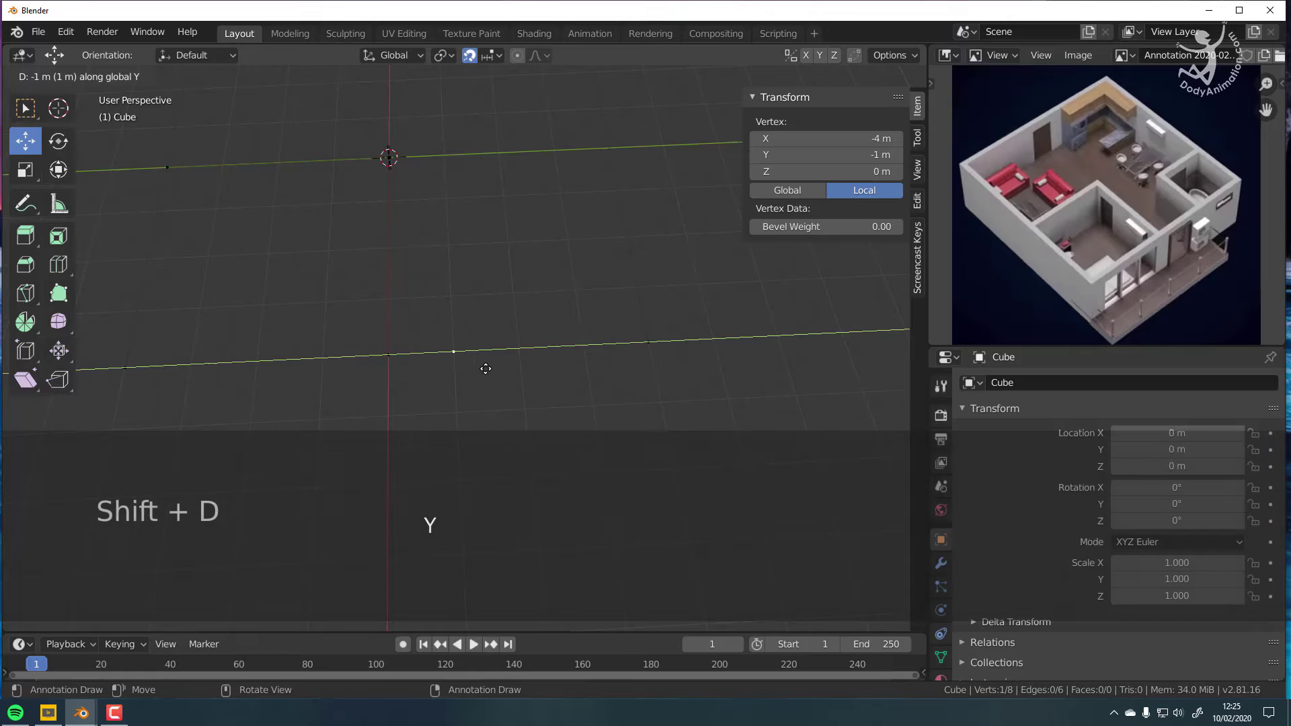
pyautogui.click(532, 366)
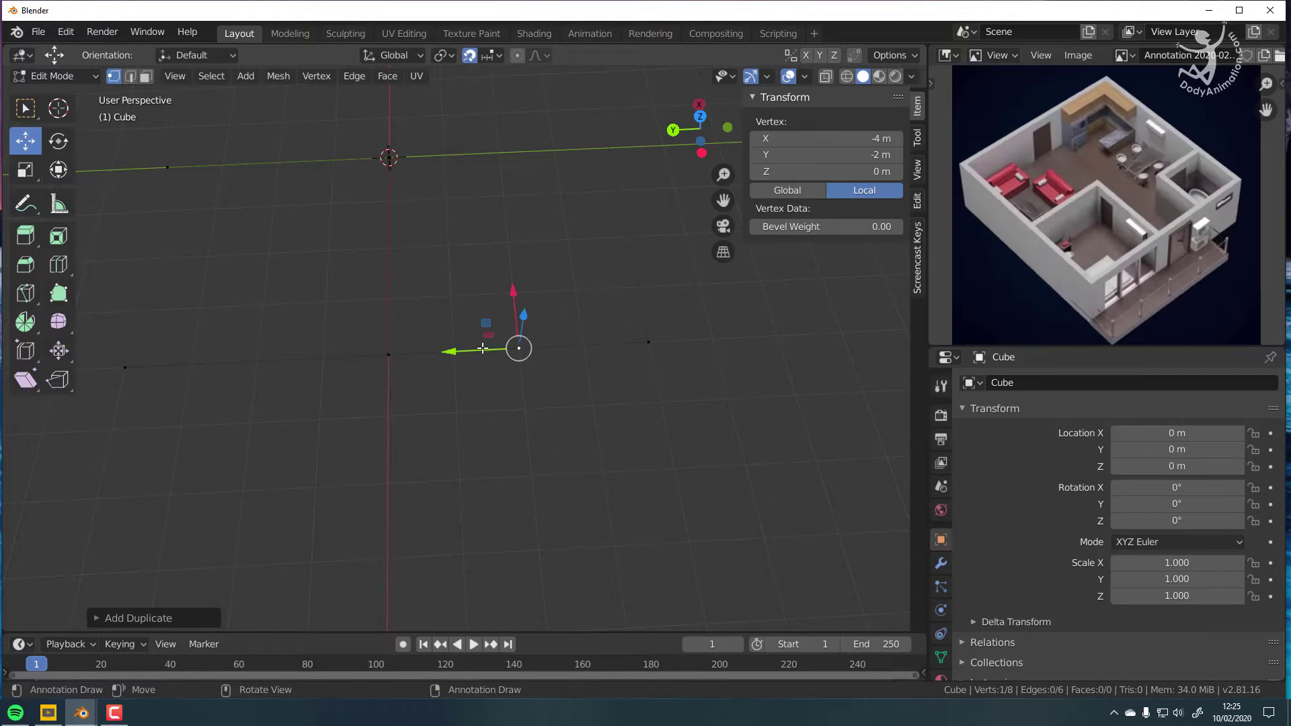
# Step: In top orthographic view, move the duplicated vertex along the Y axis to Y -1.5 m
pyautogui.moveTo(476, 354); pyautogui.dragTo(550, 348, button='middle')
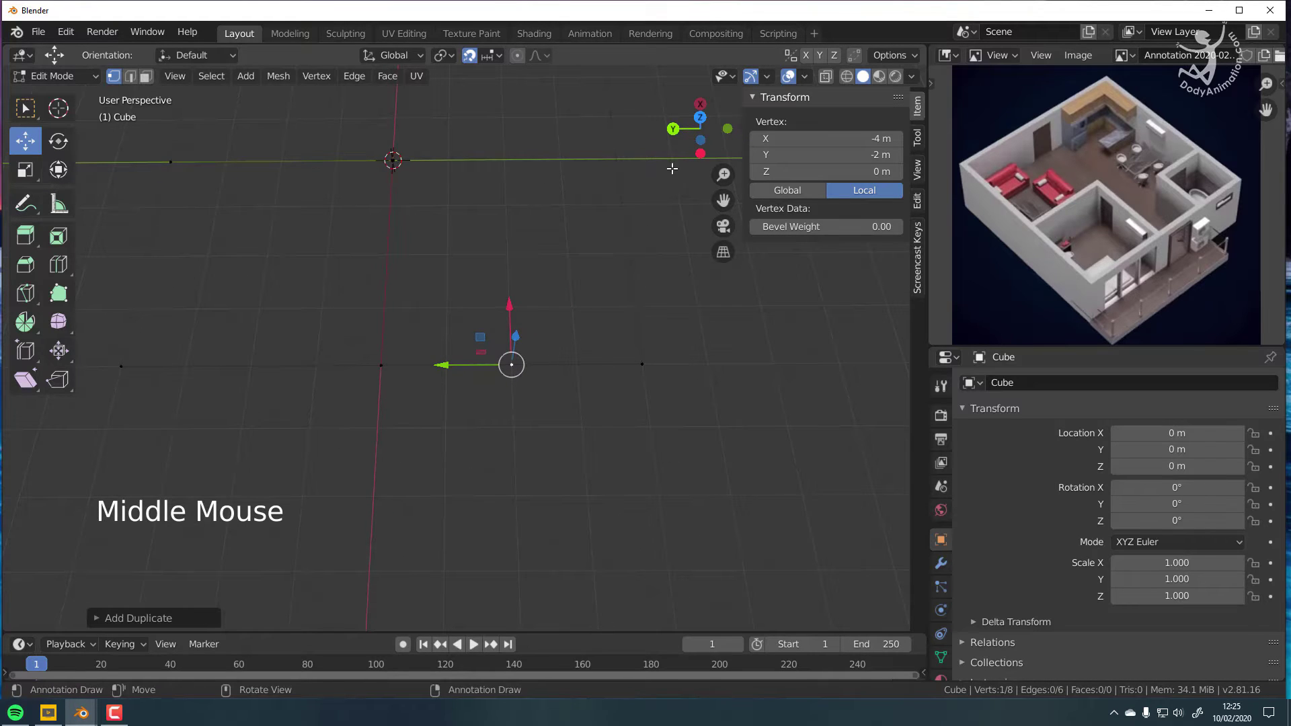
pyautogui.moveTo(672, 168); pyautogui.dragTo(698, 120, button='middle')
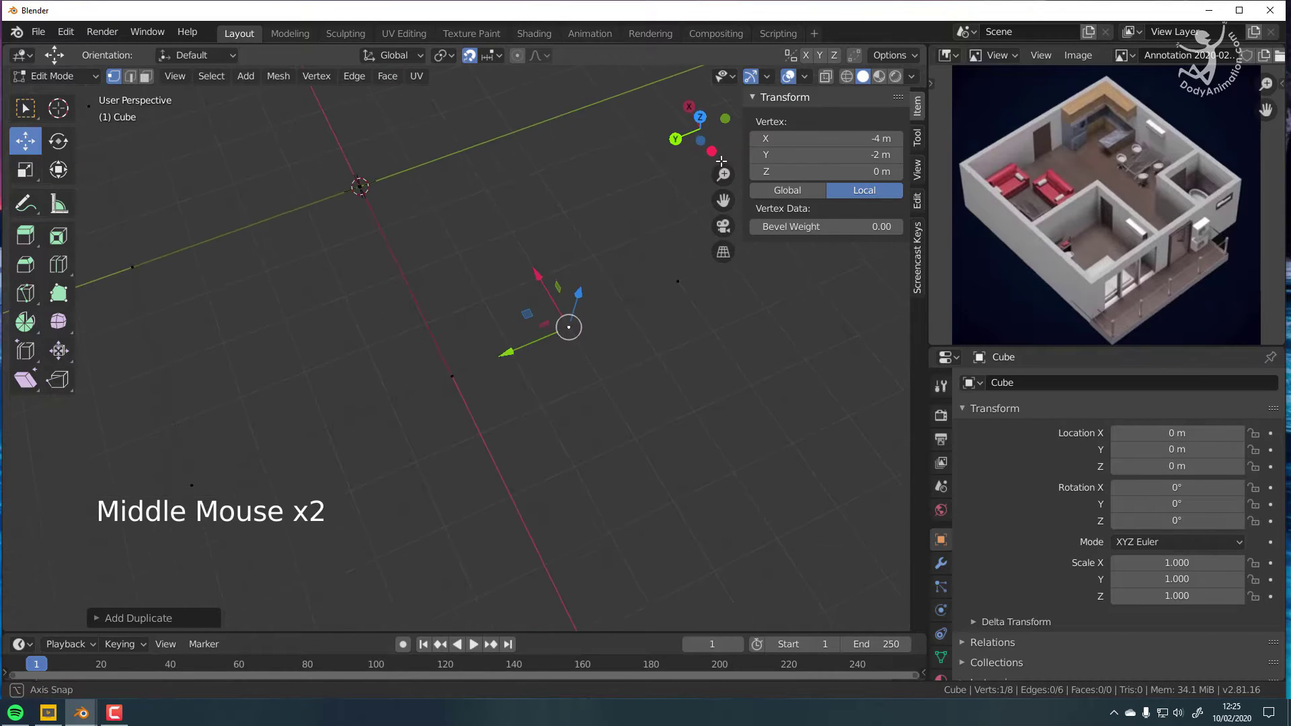
pyautogui.click(700, 116)
pyautogui.scroll(4, 410, 436)
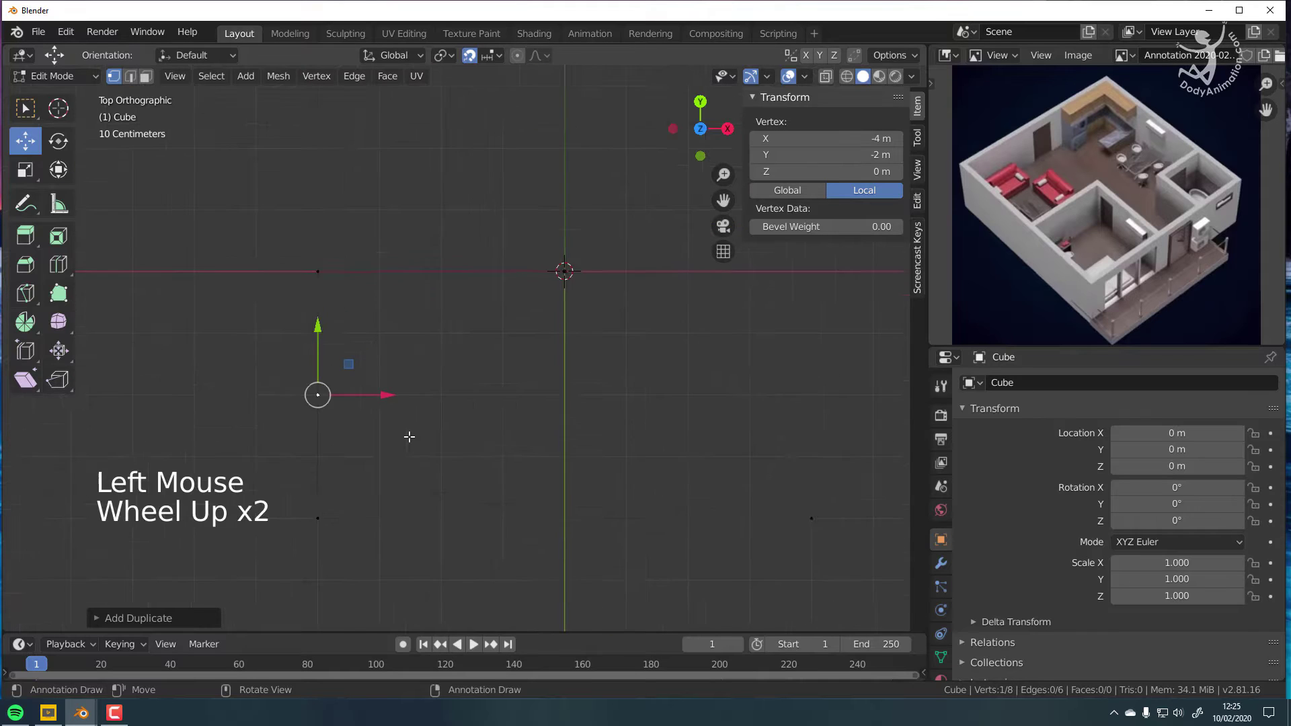
pyautogui.keyDown('shift'); pyautogui.moveTo(331, 420); pyautogui.dragTo(434, 343, button='middle'); pyautogui.keyUp('shift')
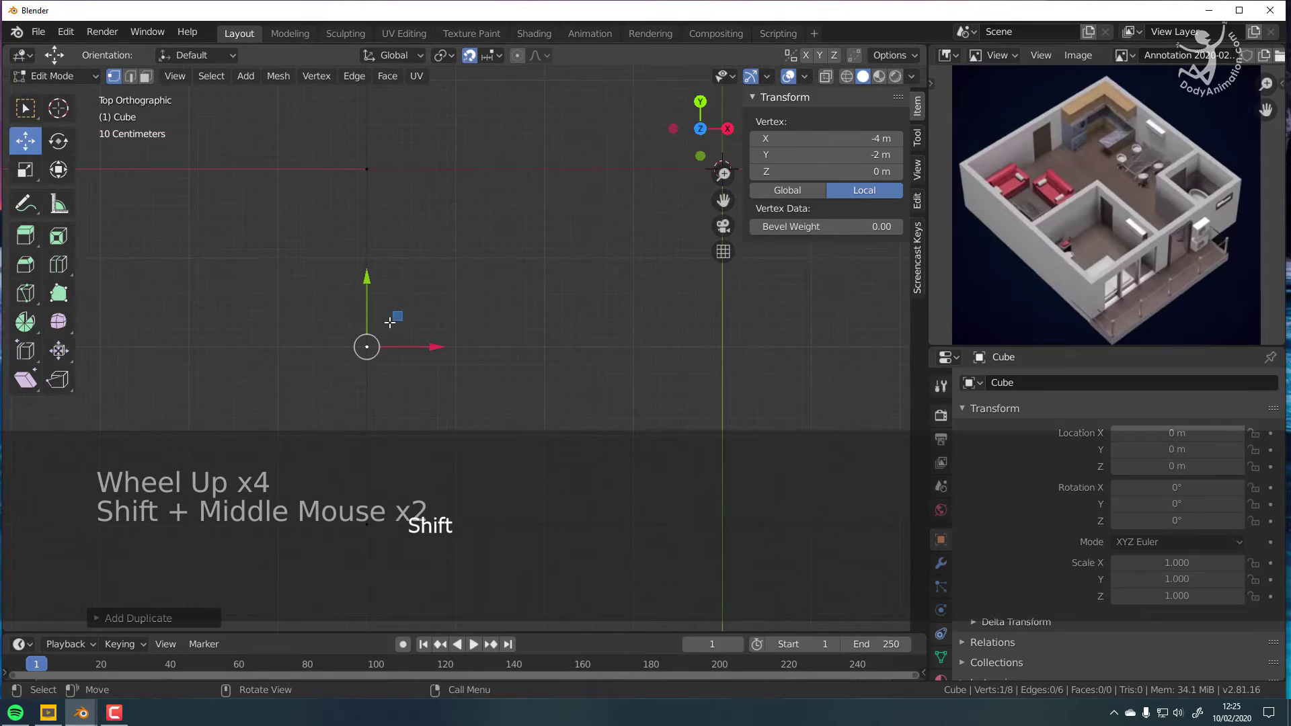
pyautogui.scroll(1, 358, 318)
pyautogui.moveTo(347, 313); pyautogui.dragTo(345, 265)
pyautogui.scroll(1, 360, 321)
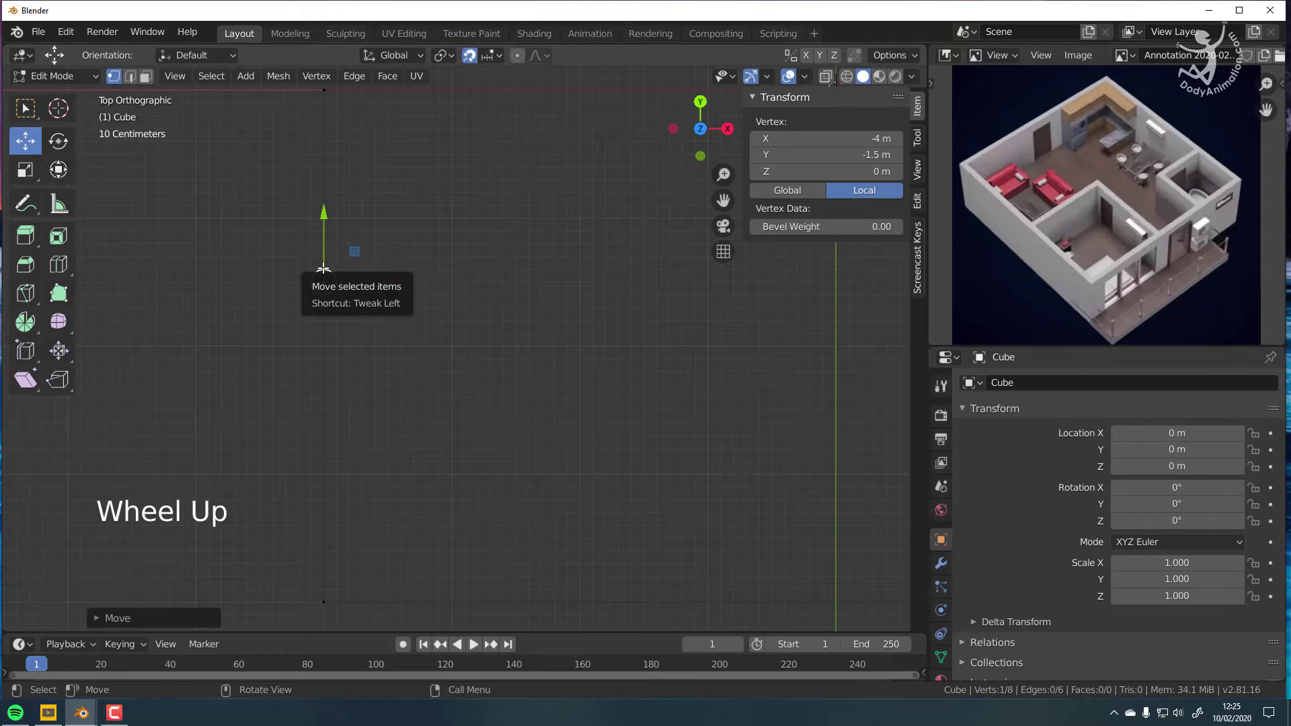
pyautogui.scroll(-3, 327, 276)
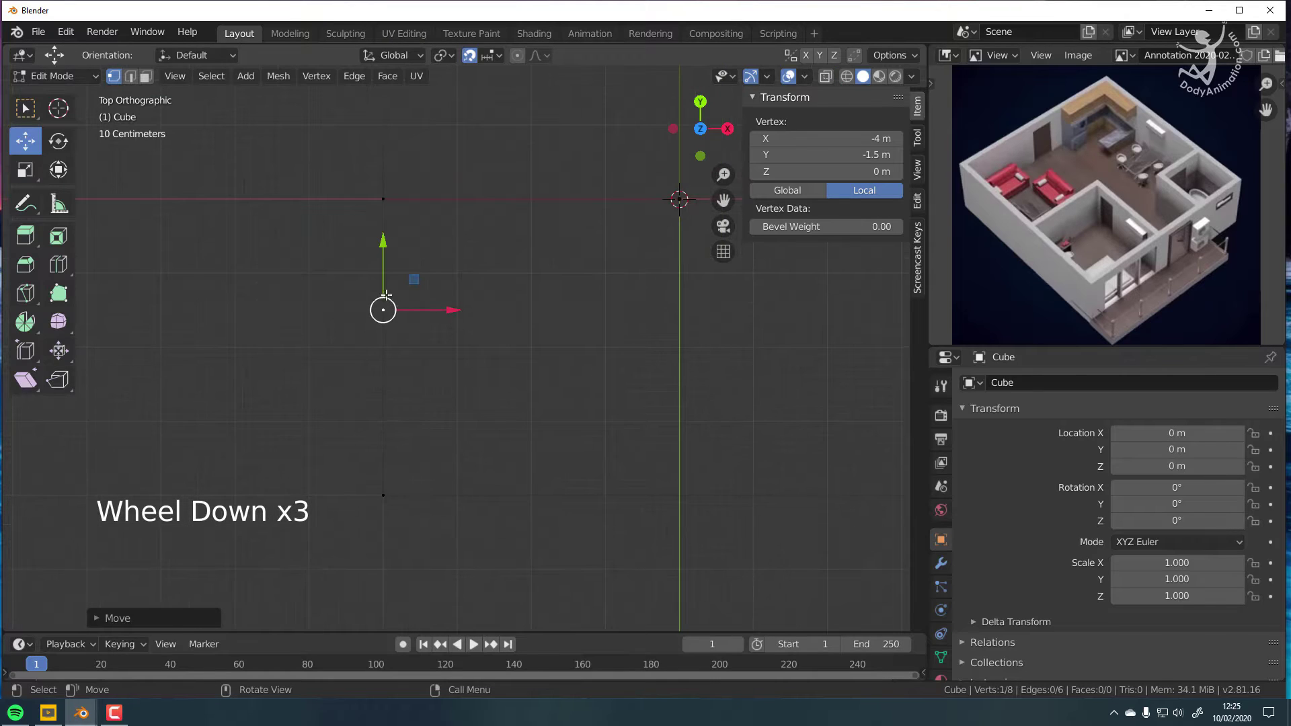
pyautogui.moveTo(386, 294)
pyautogui.mouseDown()
pyautogui.moveTo(385, 281)
pyautogui.moveTo(384, 292)
pyautogui.mouseUp()
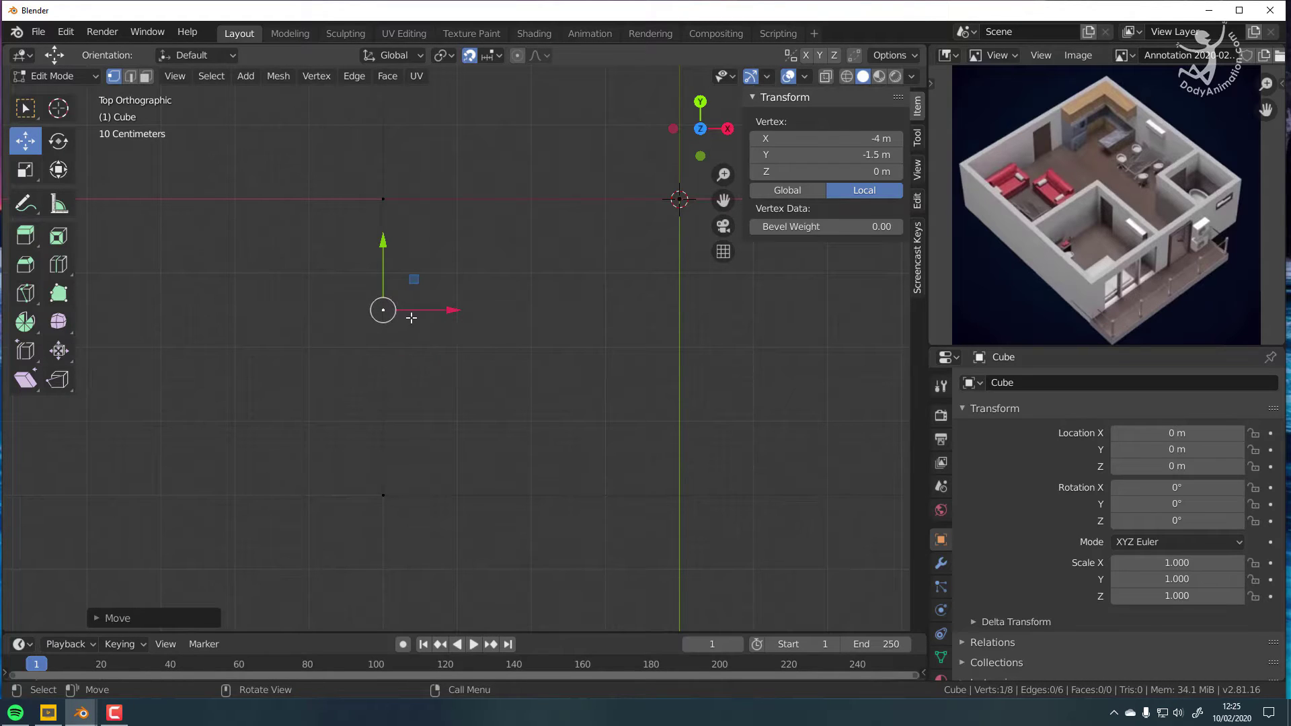
# Step: Extrude the vertex along the X axis to X -1.5 m, starting the small corner room's wall
pyautogui.press('e')
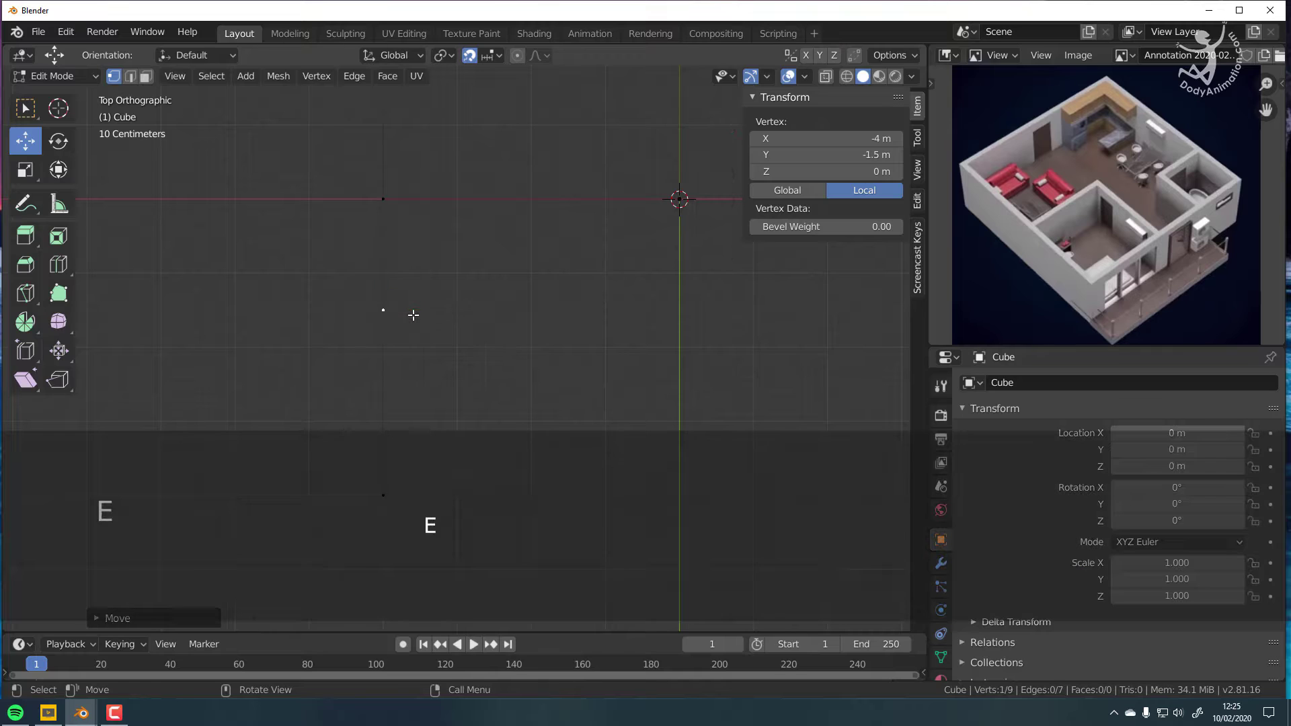
pyautogui.press('x')
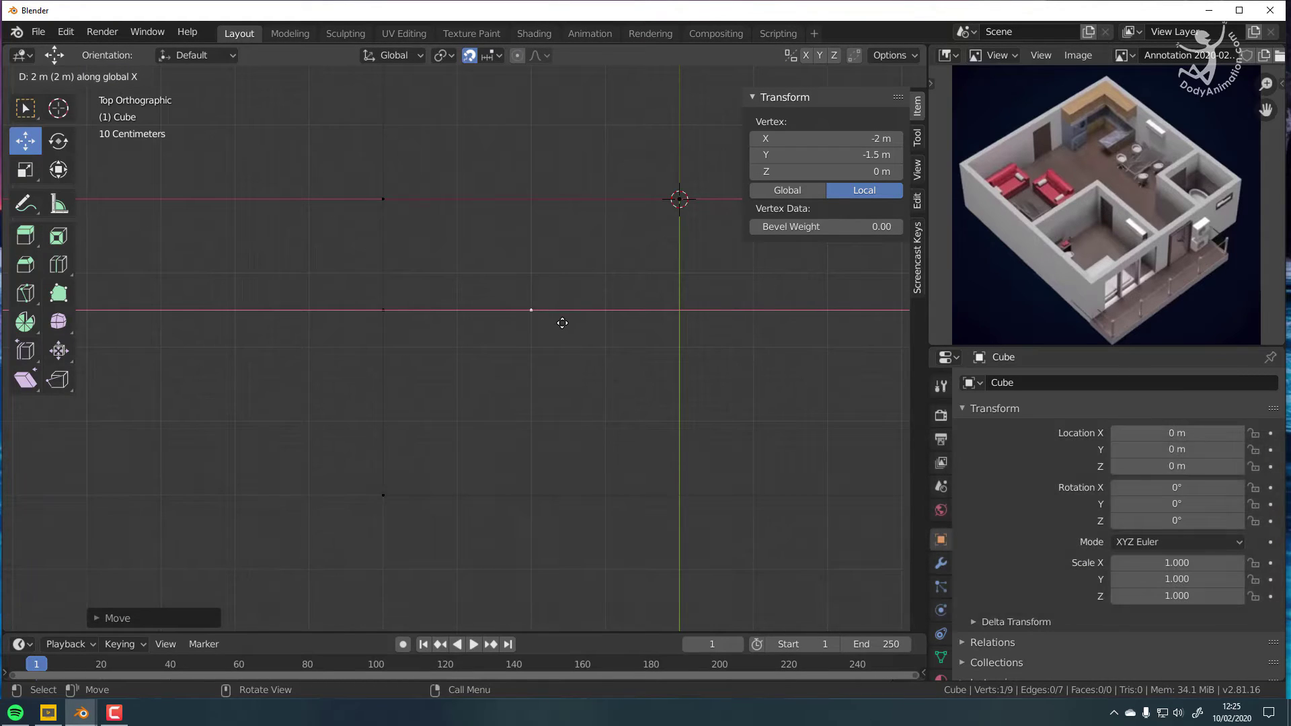
pyautogui.click(600, 323)
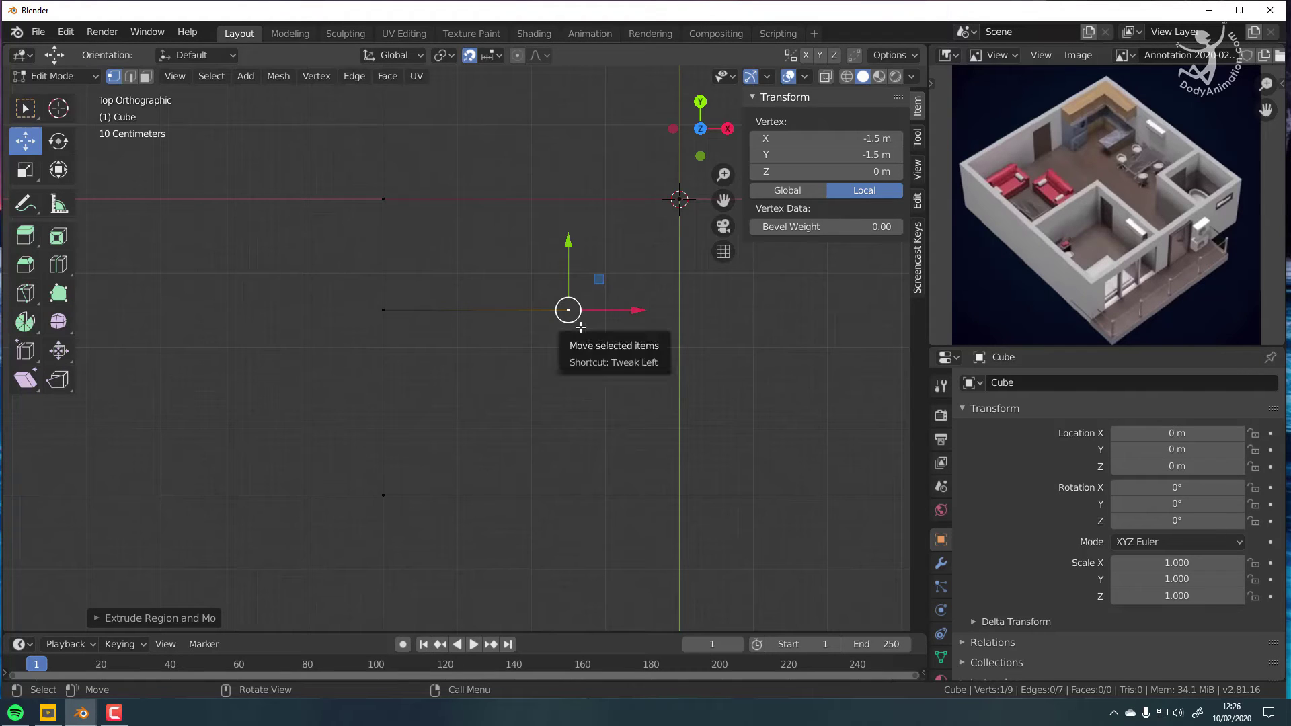
# Step: Extrude the small room wall's end vertex along the Y axis to Y -4 m, and deselect everything
pyautogui.press('e')
pyautogui.press('y')
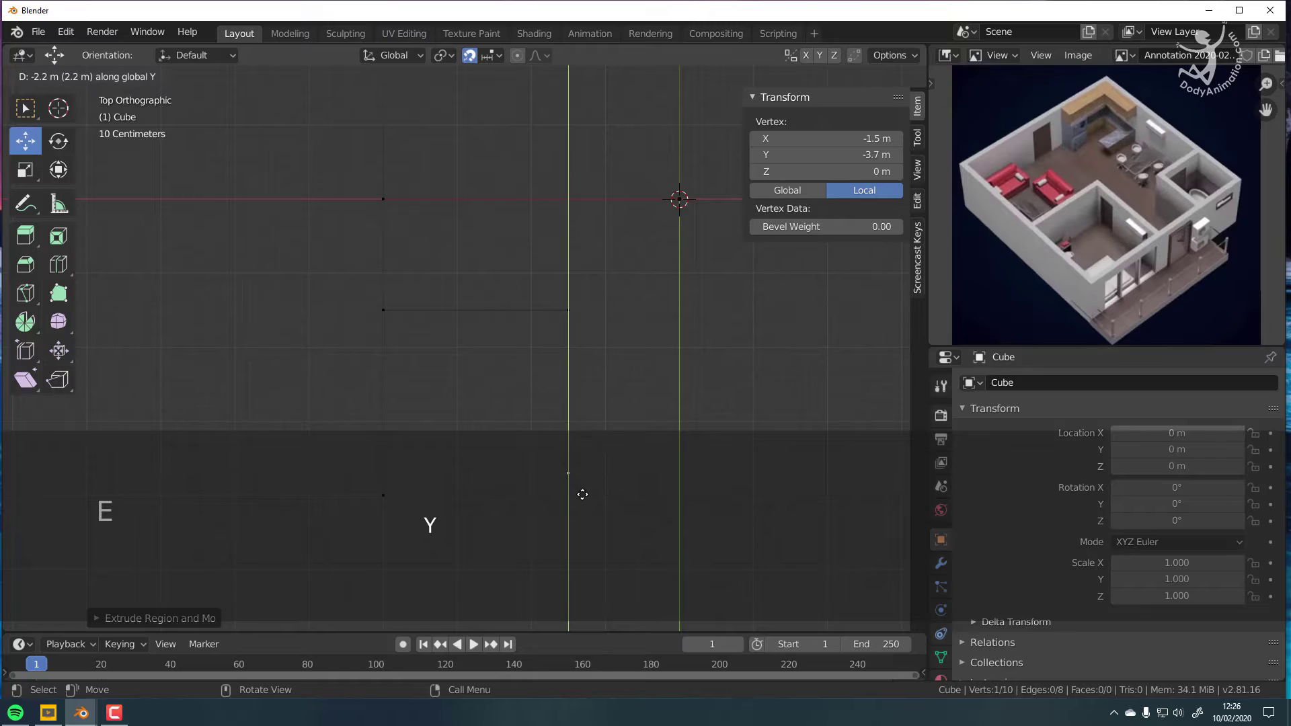
pyautogui.click(568, 496)
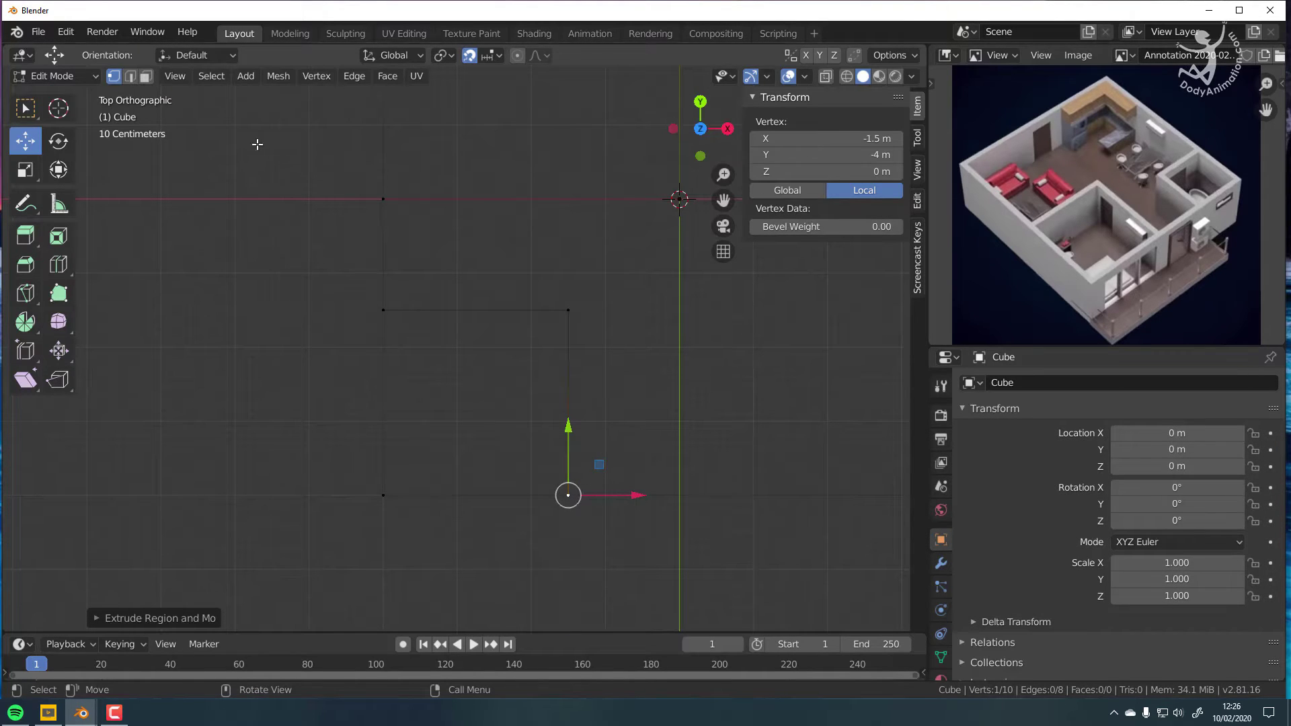
pyautogui.moveTo(438, 401); pyautogui.dragTo(576, 305, button='middle')
pyautogui.scroll(-2, 524, 390)
pyautogui.press('a')
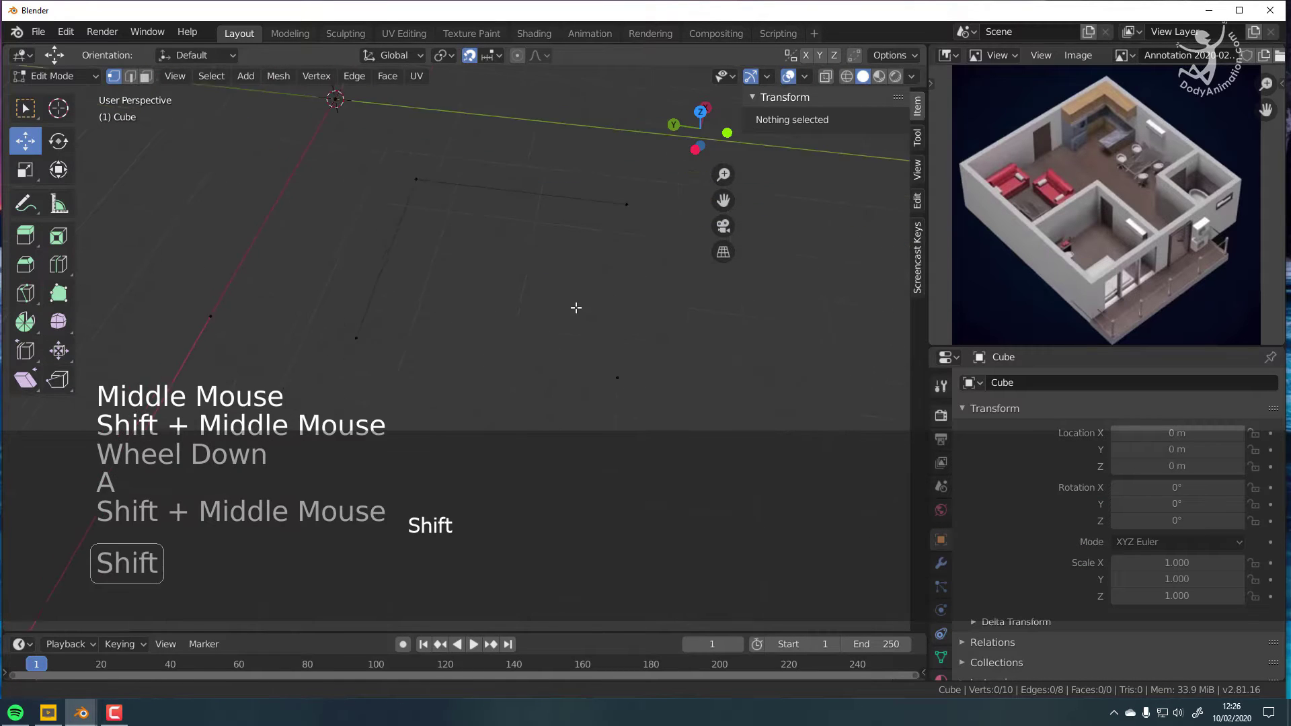
# Step: Select the small room's wall vertex at X -4 m, Y -1.5 m and turn off snapping
pyautogui.scroll(-2, 498, 339)
pyautogui.moveTo(374, 317); pyautogui.dragTo(429, 297, button='middle')
pyautogui.scroll(2, 430, 330)
pyautogui.scroll(-1, 481, 320)
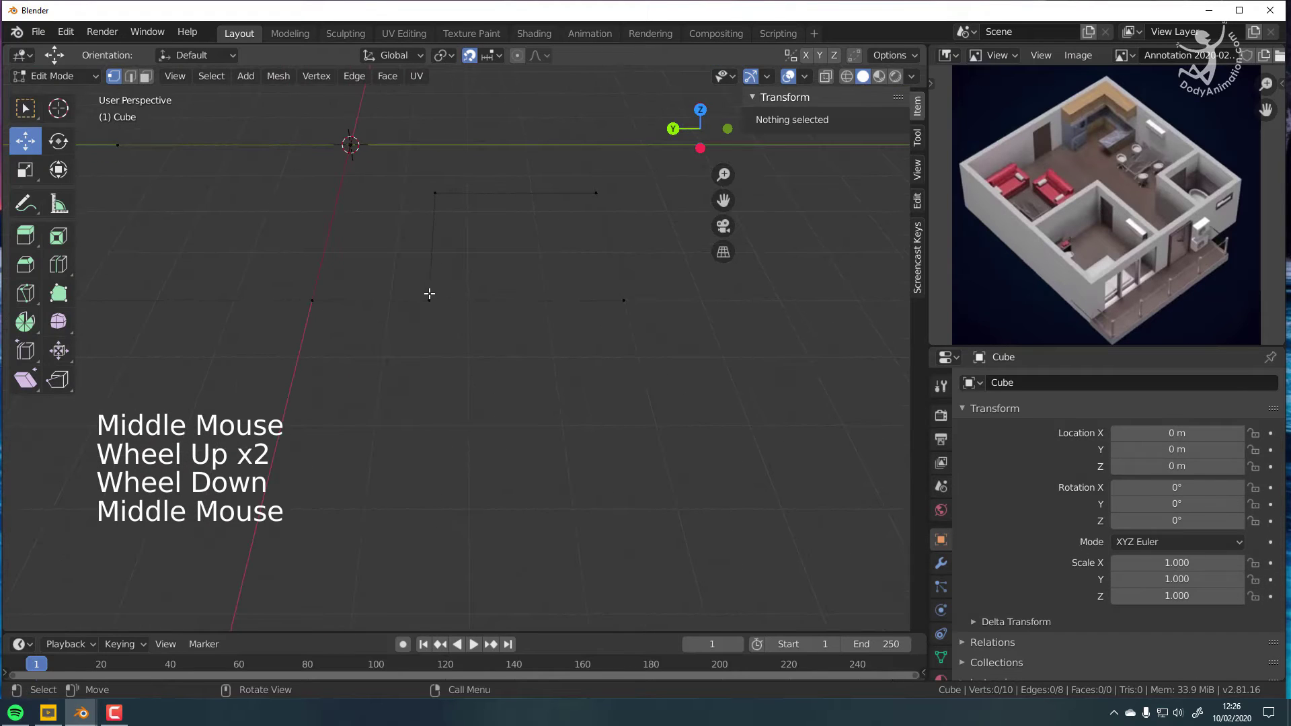
pyautogui.click(441, 305)
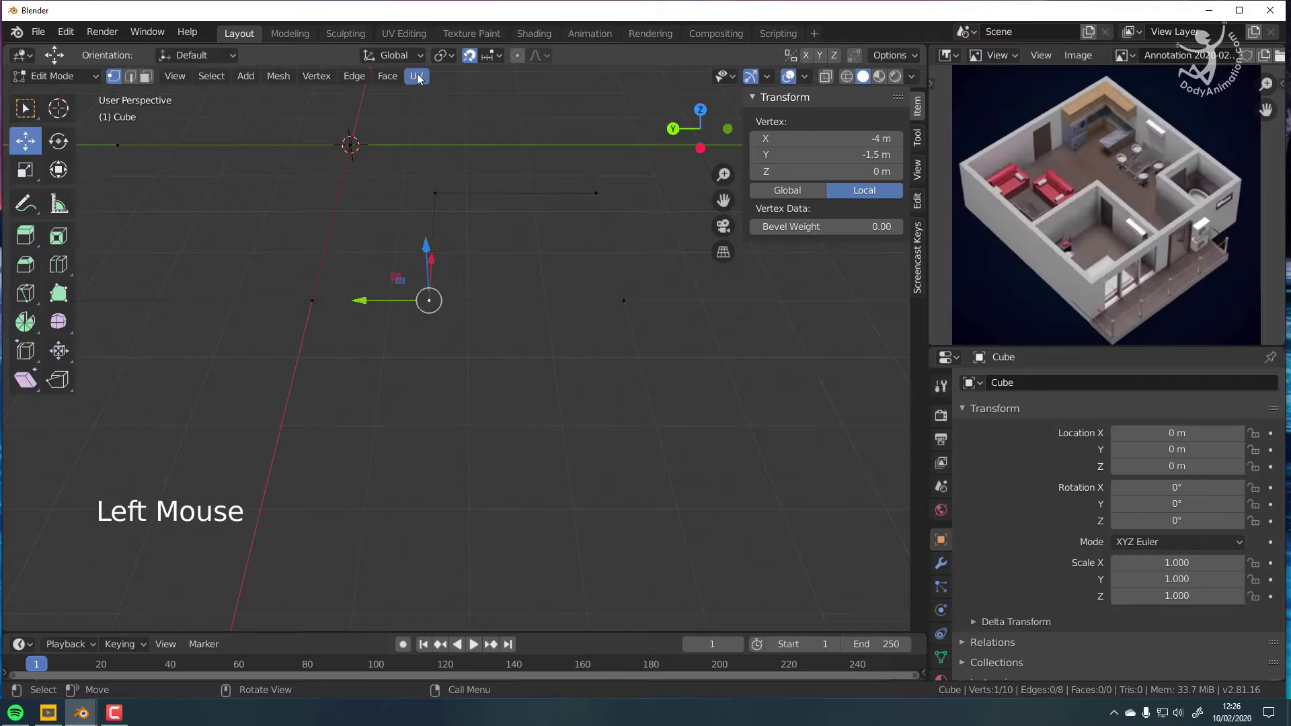
pyautogui.click(470, 56)
pyautogui.keyDown('shift'); pyautogui.moveTo(489, 277); pyautogui.dragTo(549, 336, button='middle'); pyautogui.keyUp('shift')
pyautogui.scroll(-2, 550, 336)
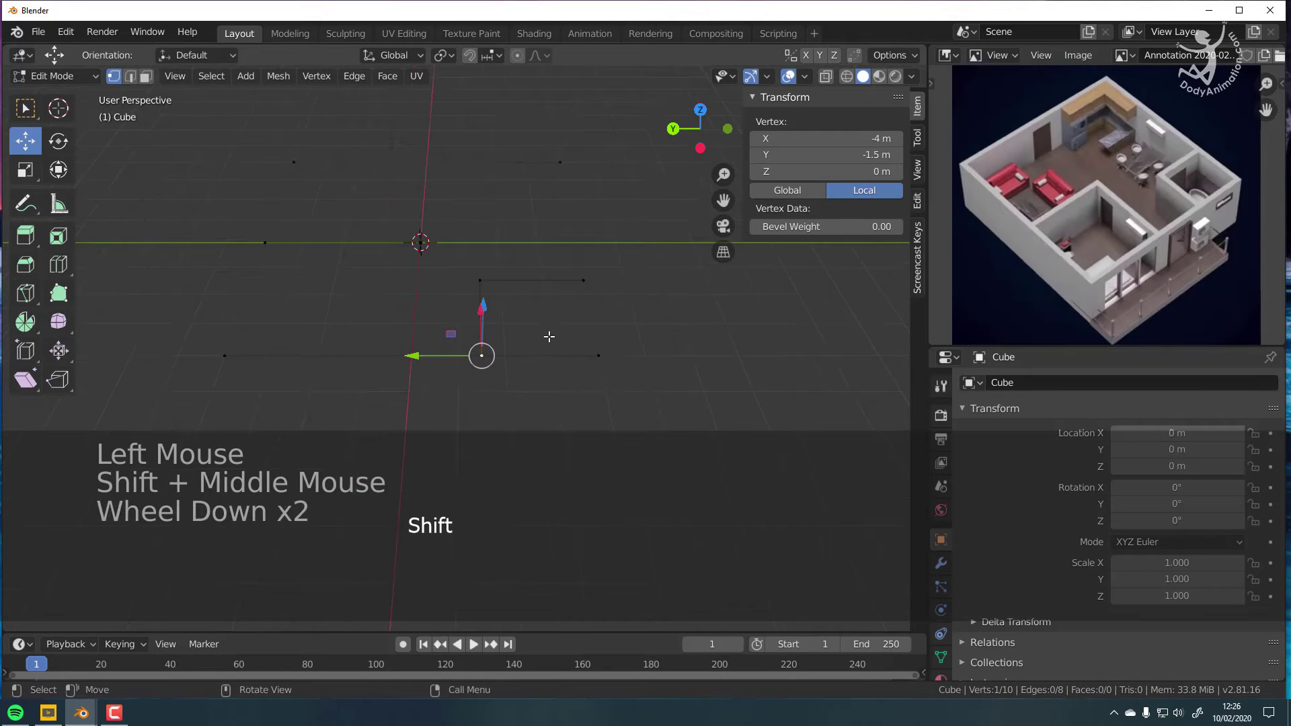
# Step: Switch to Object Mode and examine the outer and inner wall lines of the floor plan
pyautogui.moveTo(54, 76); pyautogui.dragTo(79, 95)
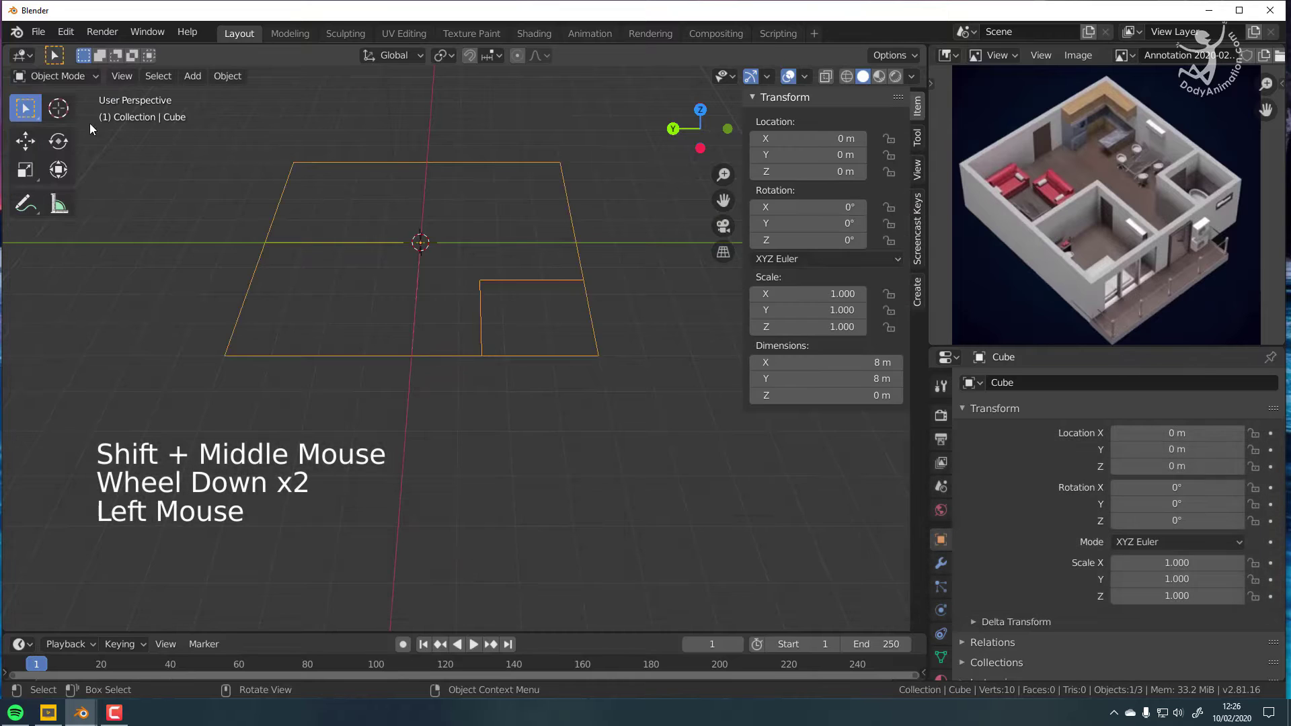
pyautogui.press('a')
pyautogui.moveTo(441, 316); pyautogui.dragTo(519, 308, button='middle')
pyautogui.click(519, 308)
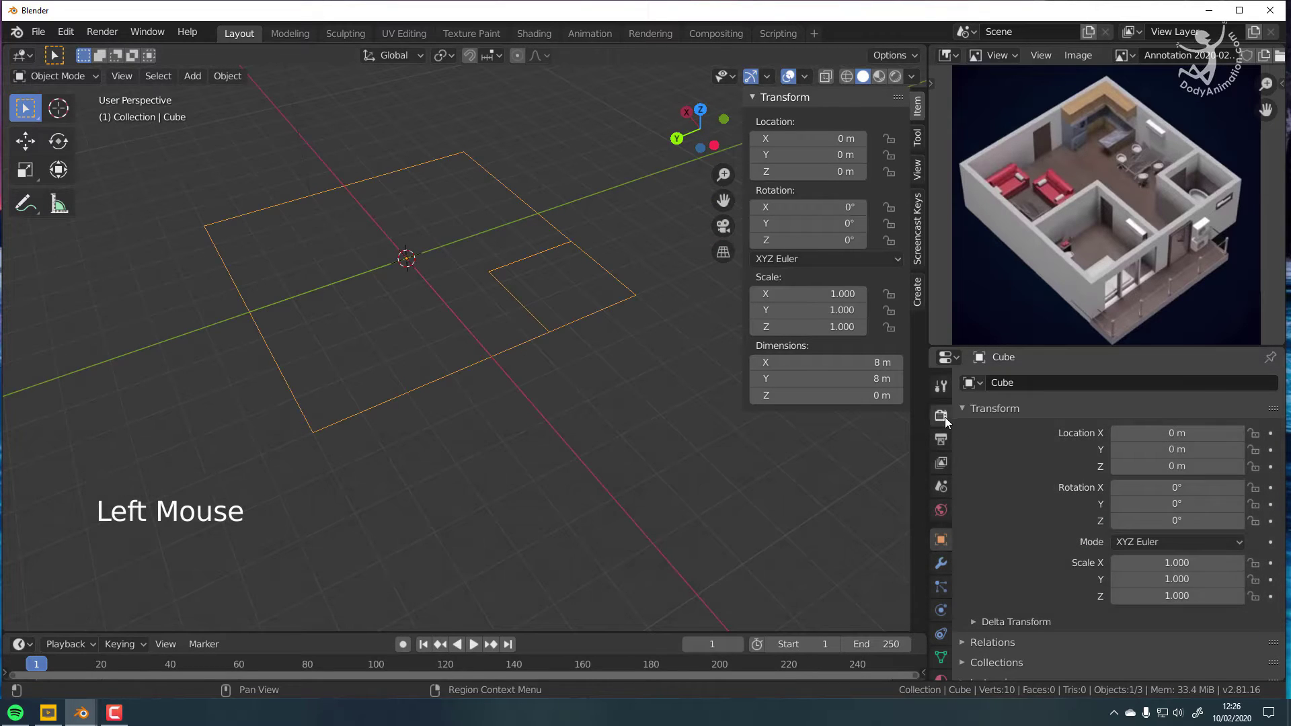
pyautogui.keyDown('shift'); pyautogui.moveTo(466, 359); pyautogui.dragTo(493, 357, button='middle'); pyautogui.keyUp('shift')
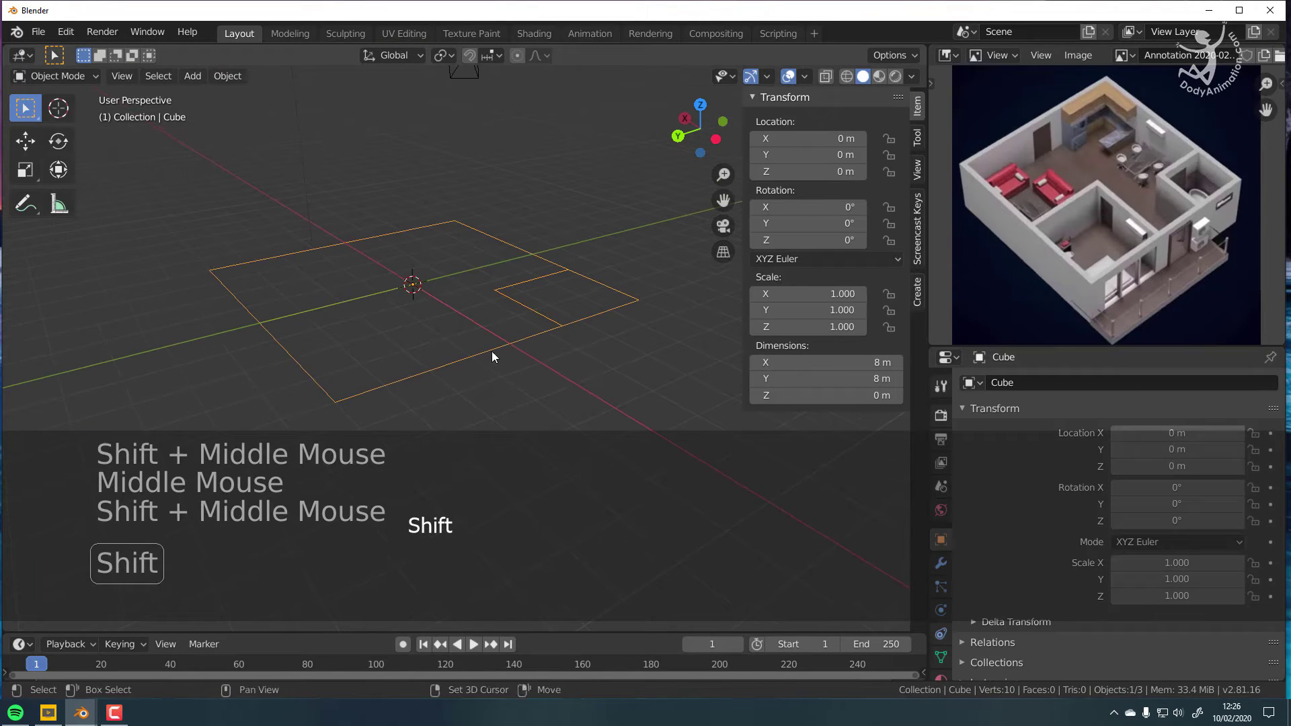
# Step: Return to Edit Mode with all the geometry selected, and view the wall lines in right orthographic view
pyautogui.click(78, 76)
pyautogui.click(64, 113)
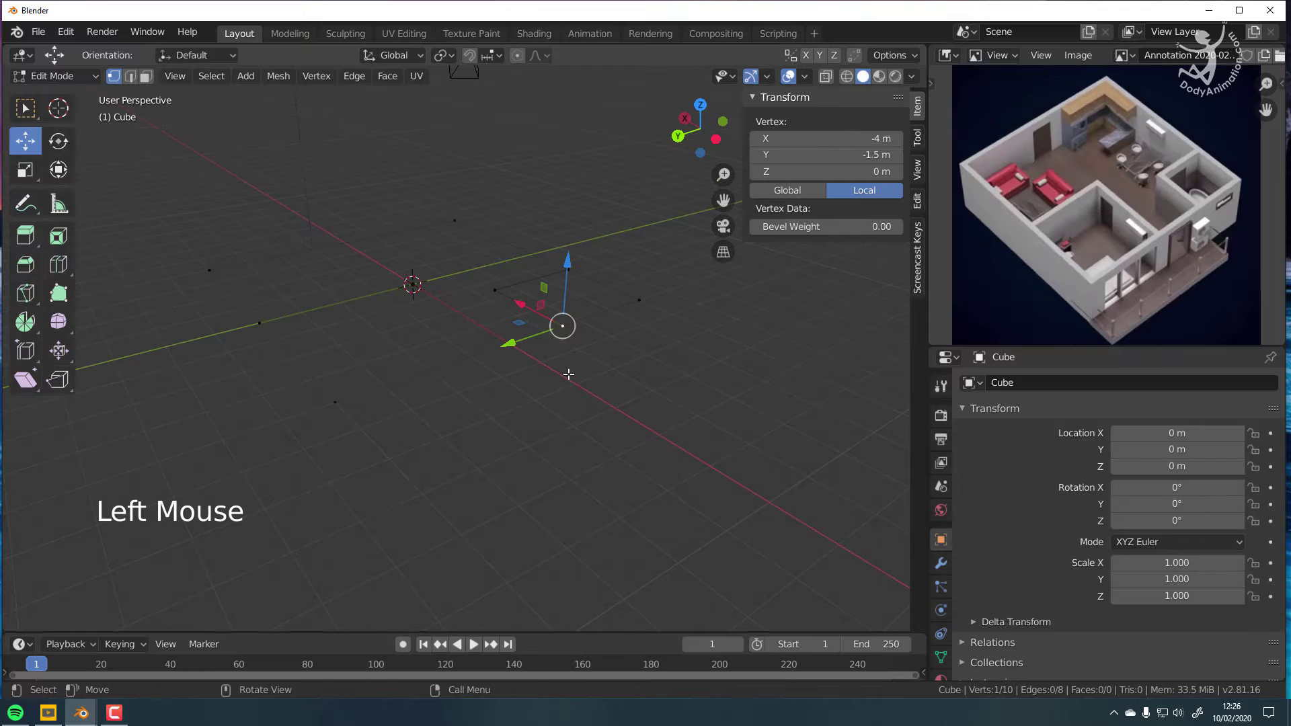
pyautogui.press('a')
pyautogui.press('a')
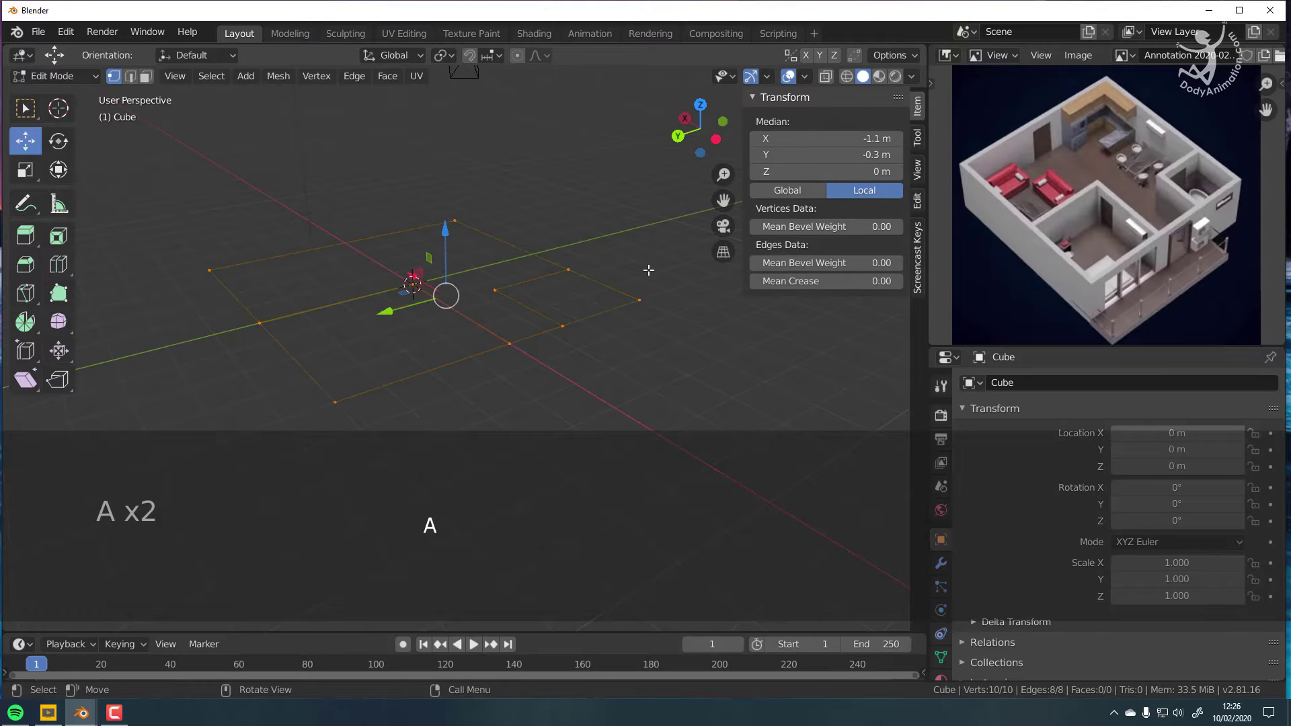
pyautogui.keyDown('shift'); pyautogui.moveTo(474, 380); pyautogui.dragTo(478, 391, button='middle'); pyautogui.keyUp('shift')
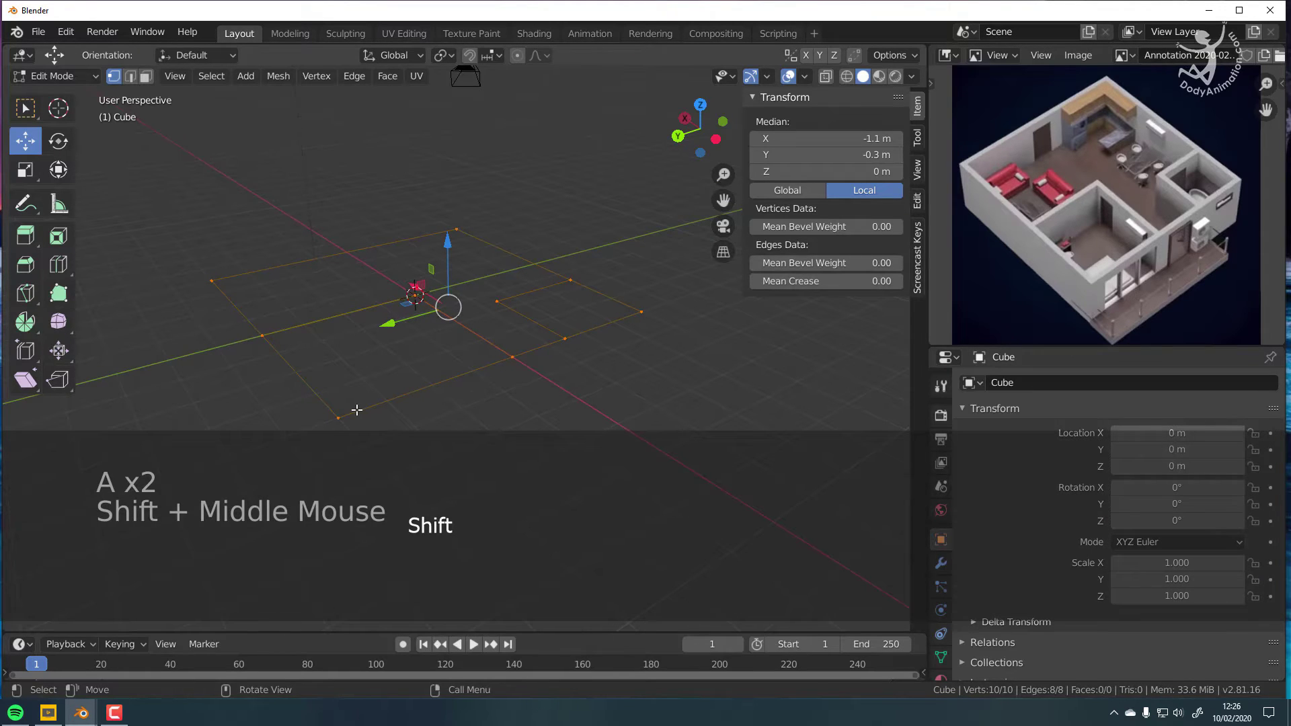
pyautogui.moveTo(504, 216); pyautogui.dragTo(701, 165, button='middle')
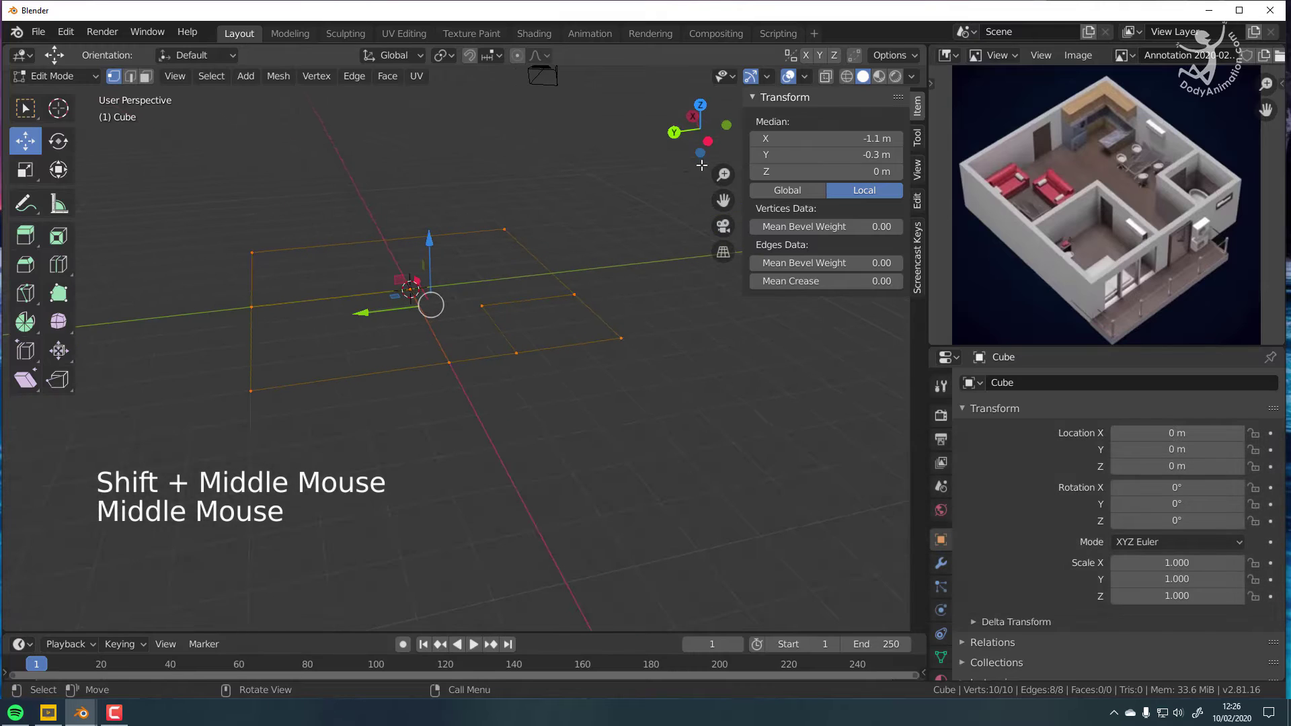
pyautogui.click(674, 131)
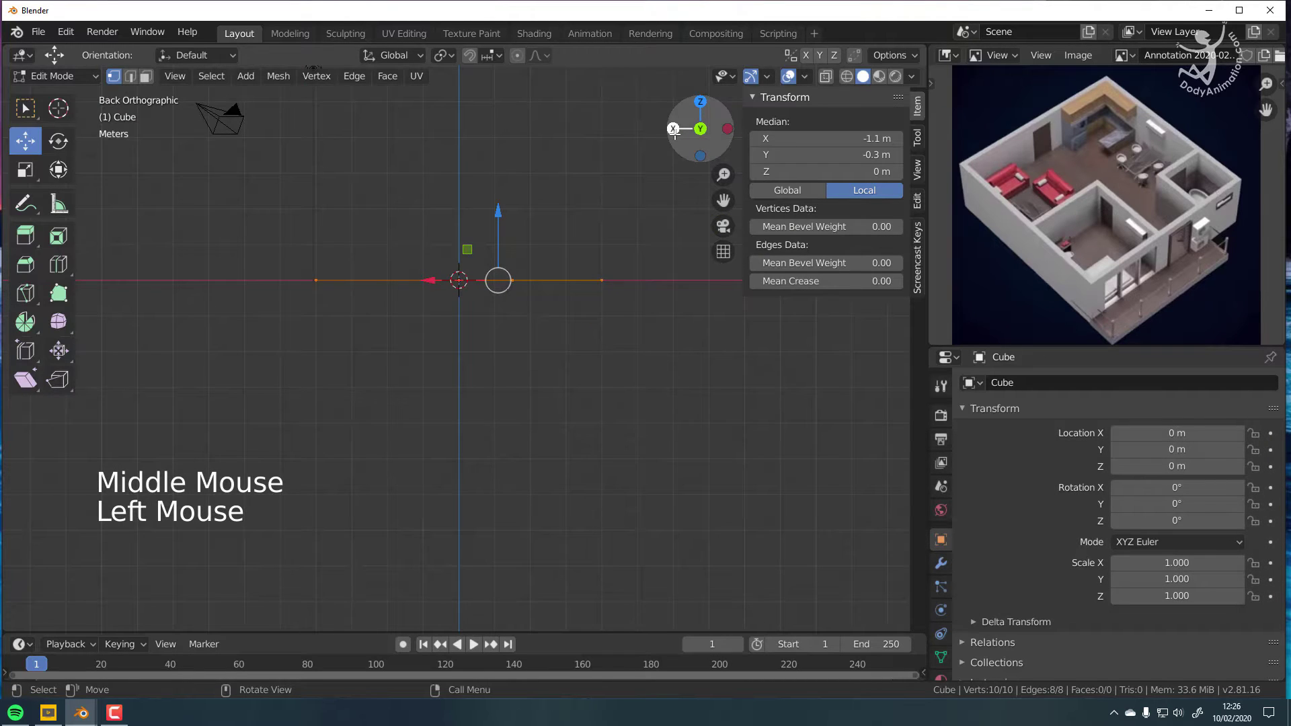
pyautogui.moveTo(603, 206); pyautogui.dragTo(593, 214, button='middle')
pyautogui.click(682, 122)
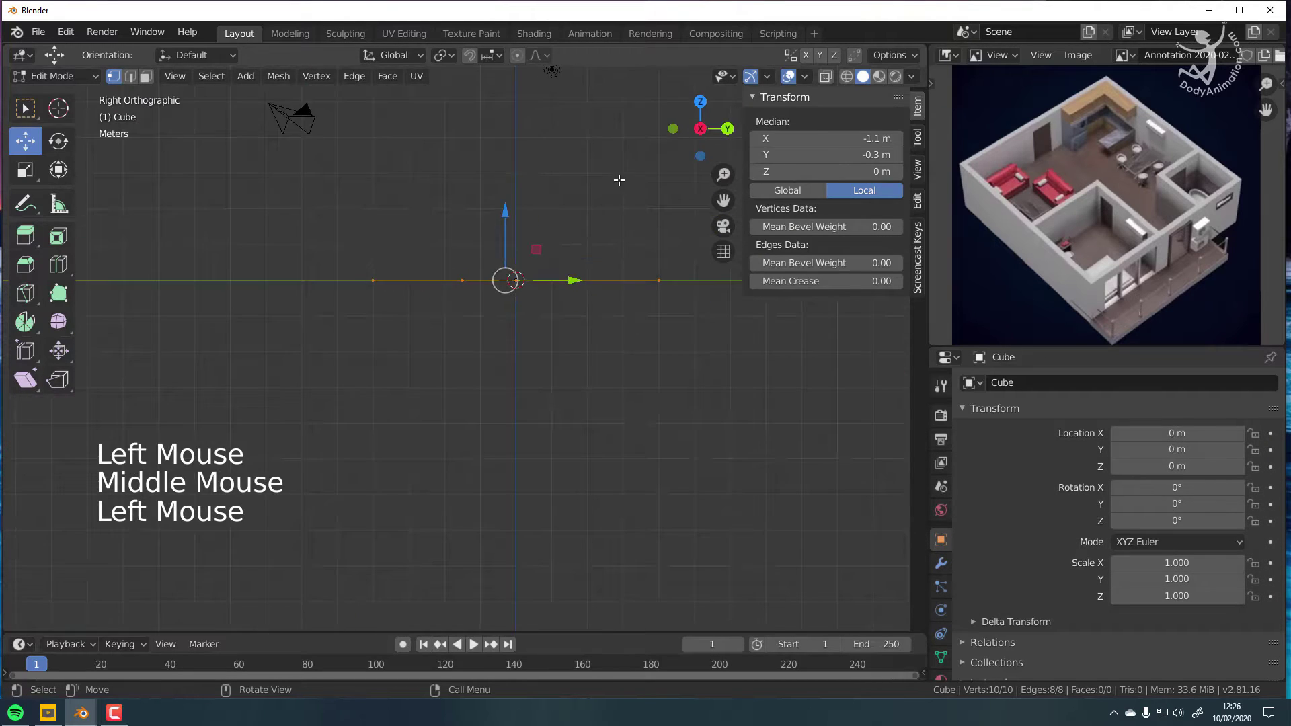
pyautogui.keyDown('shift'); pyautogui.moveTo(668, 281); pyautogui.dragTo(503, 392, button='middle'); pyautogui.keyUp('shift')
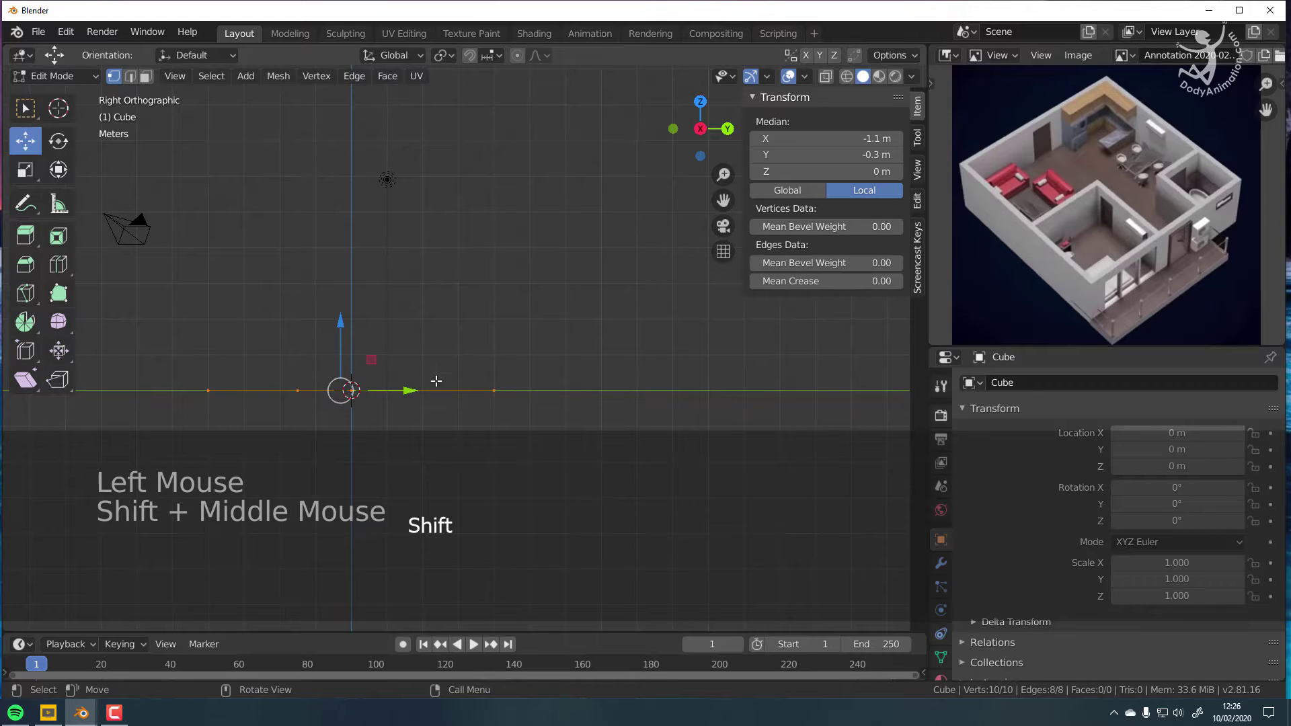
pyautogui.press('e')
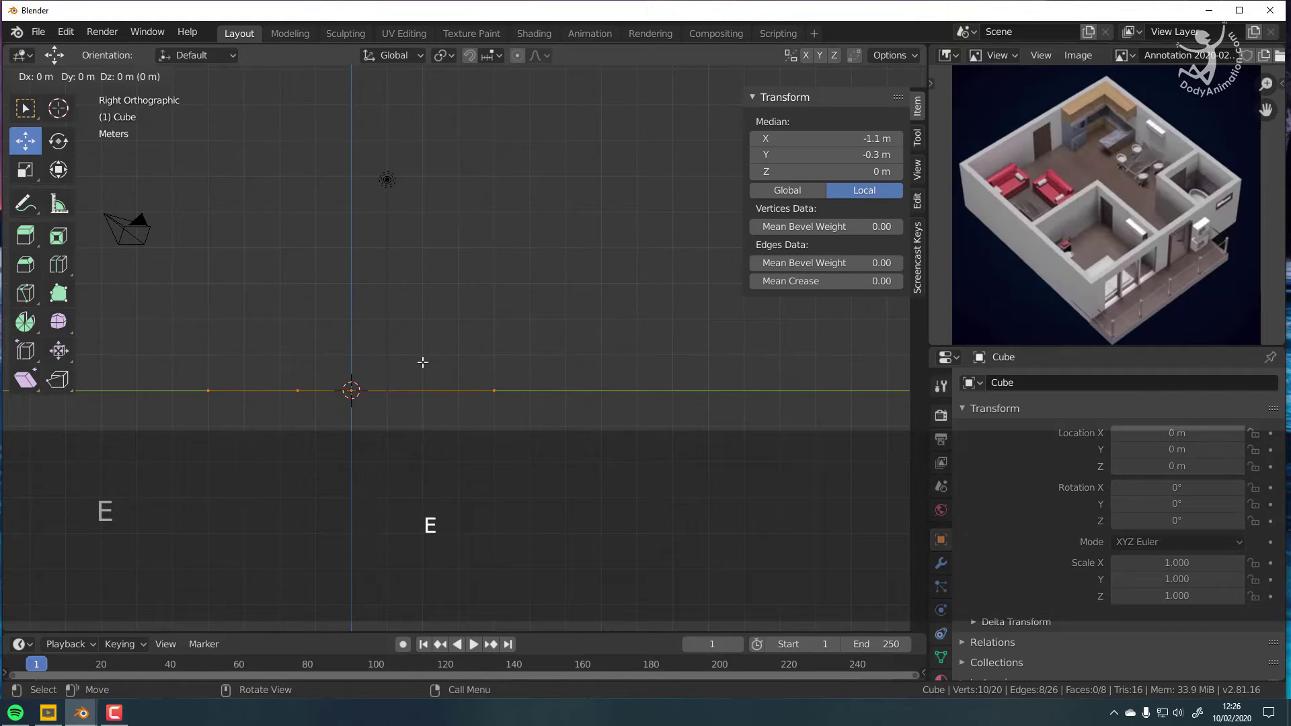
pyautogui.hotkey('ctrl', 'z')
pyautogui.hotkey('ctrl', 's')
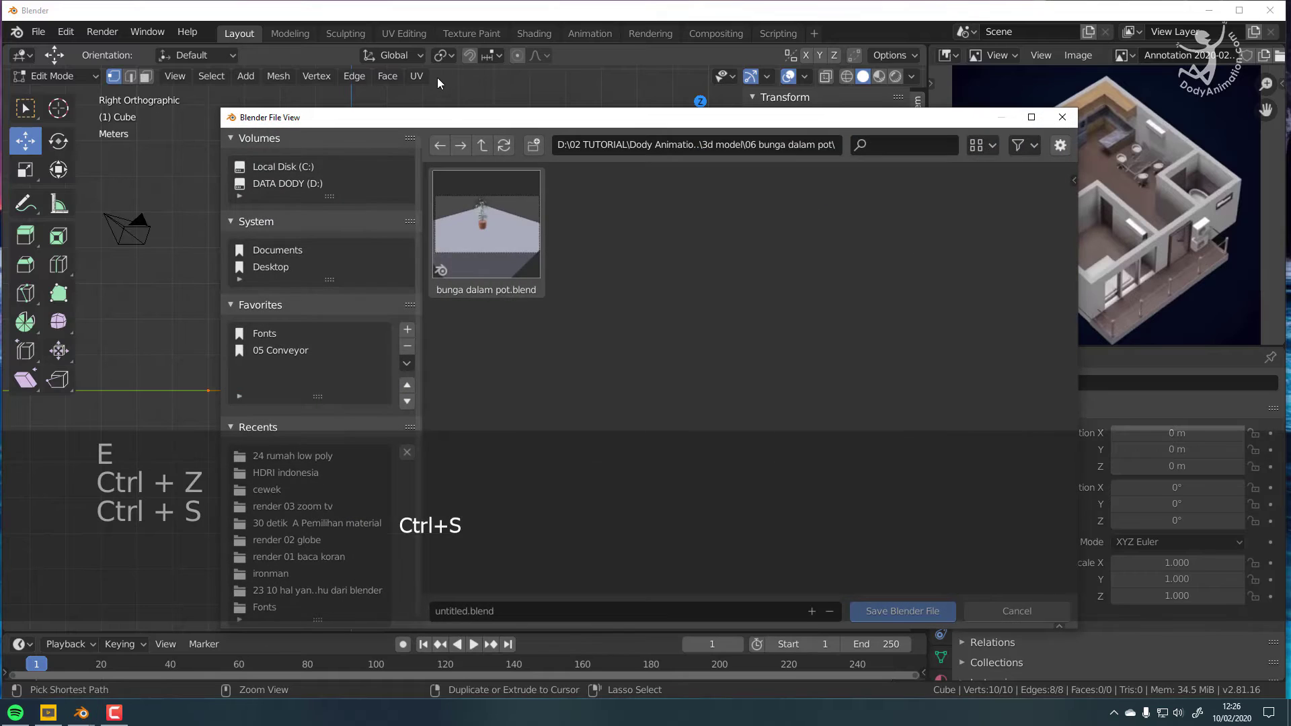
pyautogui.click(1062, 117)
pyautogui.hotkey('ctrl', 'z')
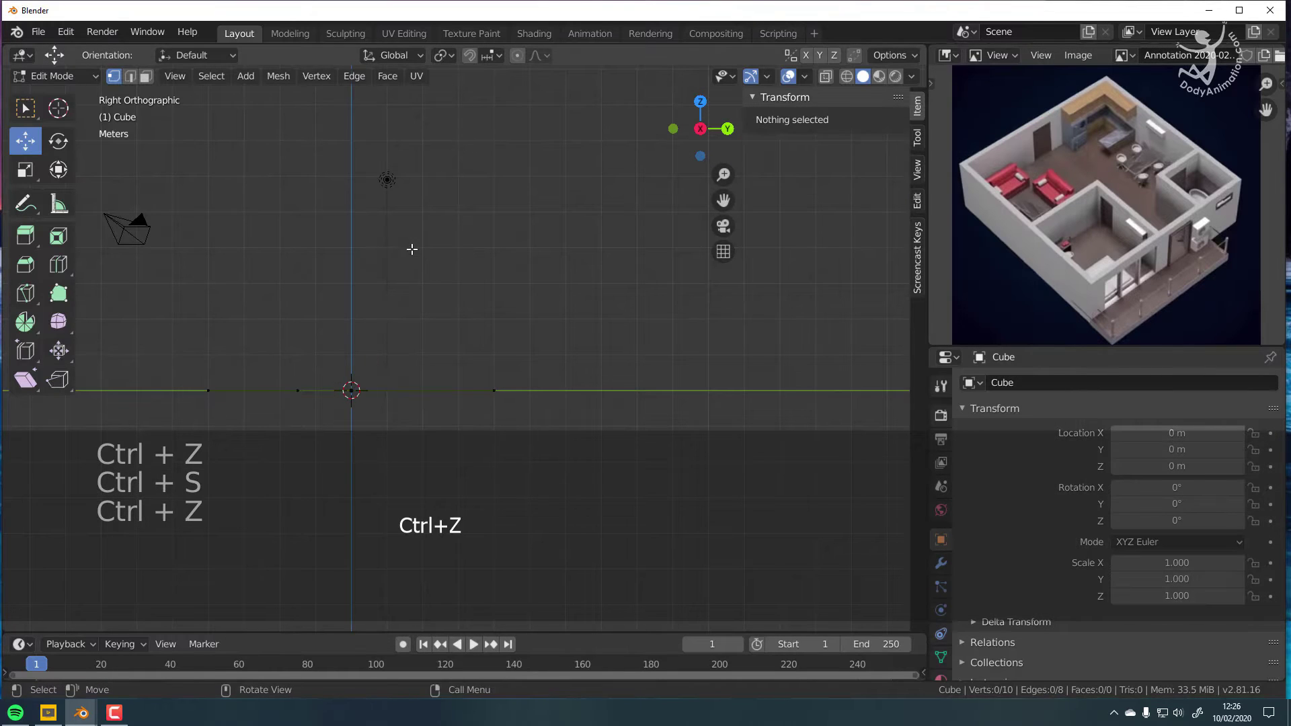
# Step: Turn snapping back on for editing the wall lines
pyautogui.click(470, 56)
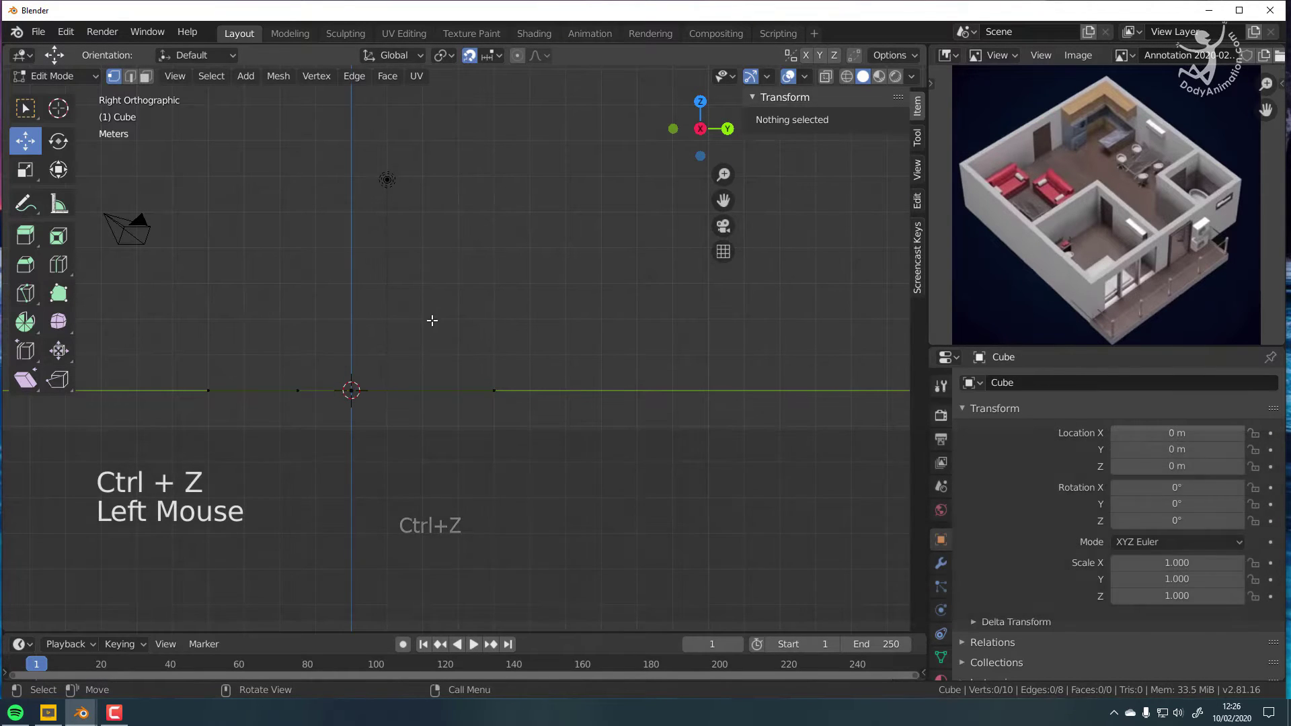
# Step: Select all the wall lines and extrude them 3 m upward along the Z axis
pyautogui.press('a')
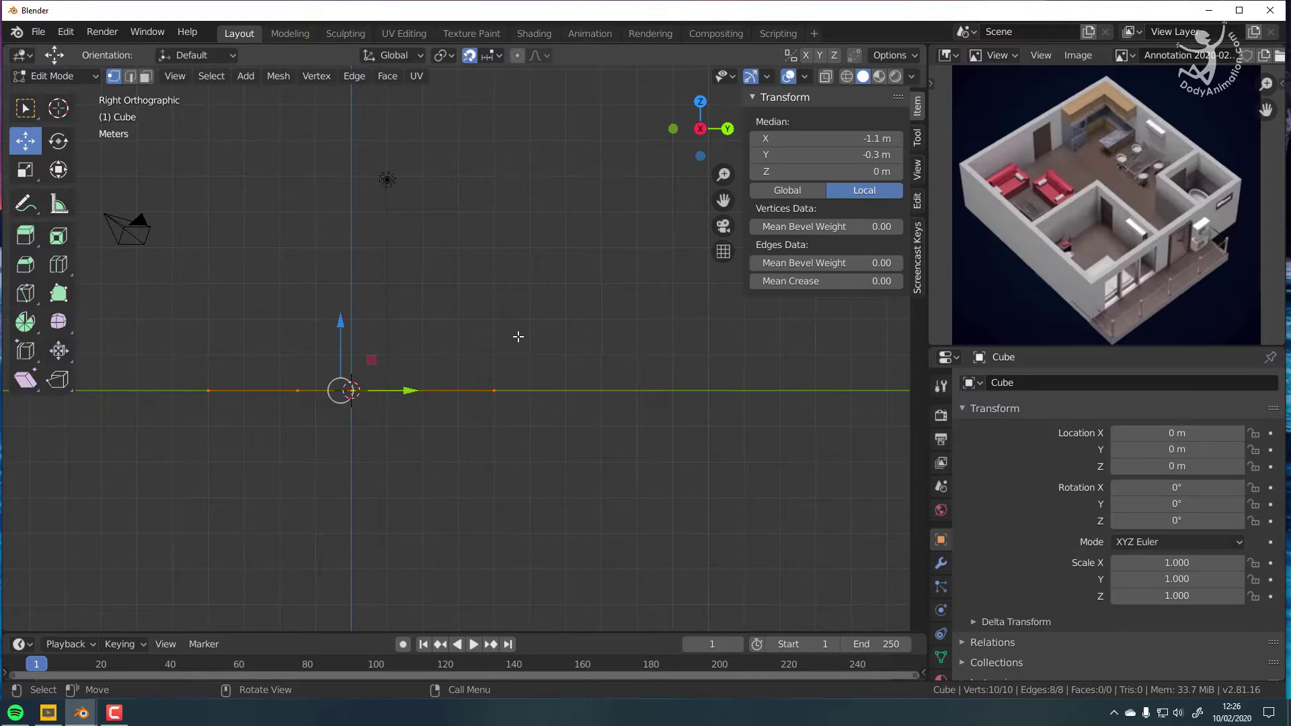
pyautogui.press('e')
pyautogui.press('z')
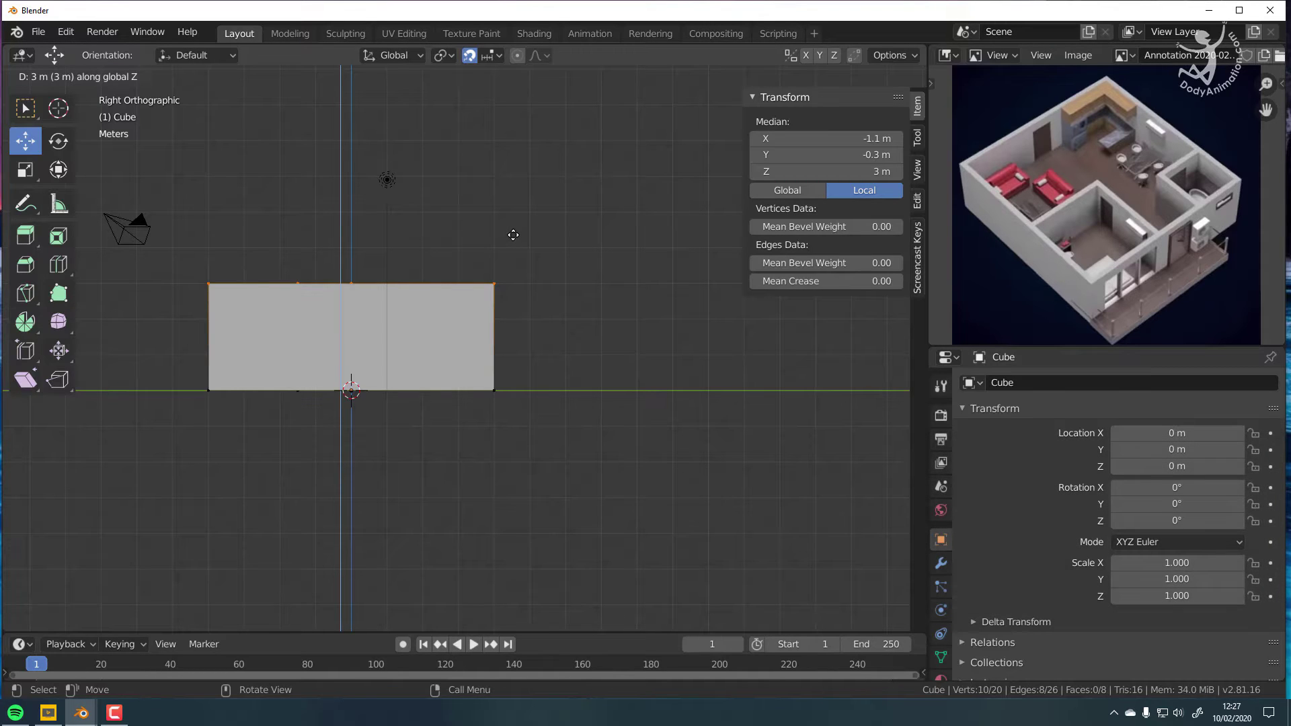
pyautogui.click(513, 235)
pyautogui.moveTo(567, 267); pyautogui.dragTo(252, 367, button='middle')
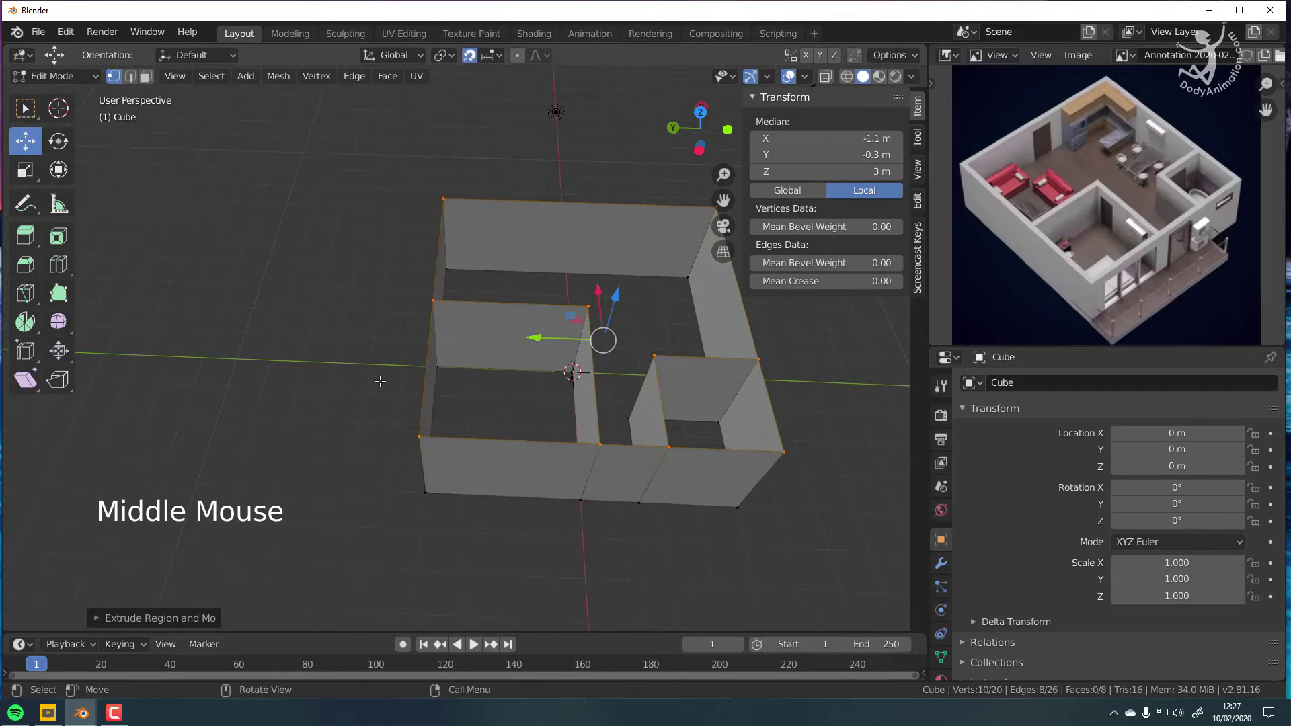
pyautogui.keyDown('shift'); pyautogui.moveTo(649, 384); pyautogui.dragTo(513, 303, button='middle'); pyautogui.keyUp('shift')
pyautogui.scroll(2, 498, 337)
# Step: Switch to Object Mode and add a Solidify modifier to the extruded walls
pyautogui.click(65, 79)
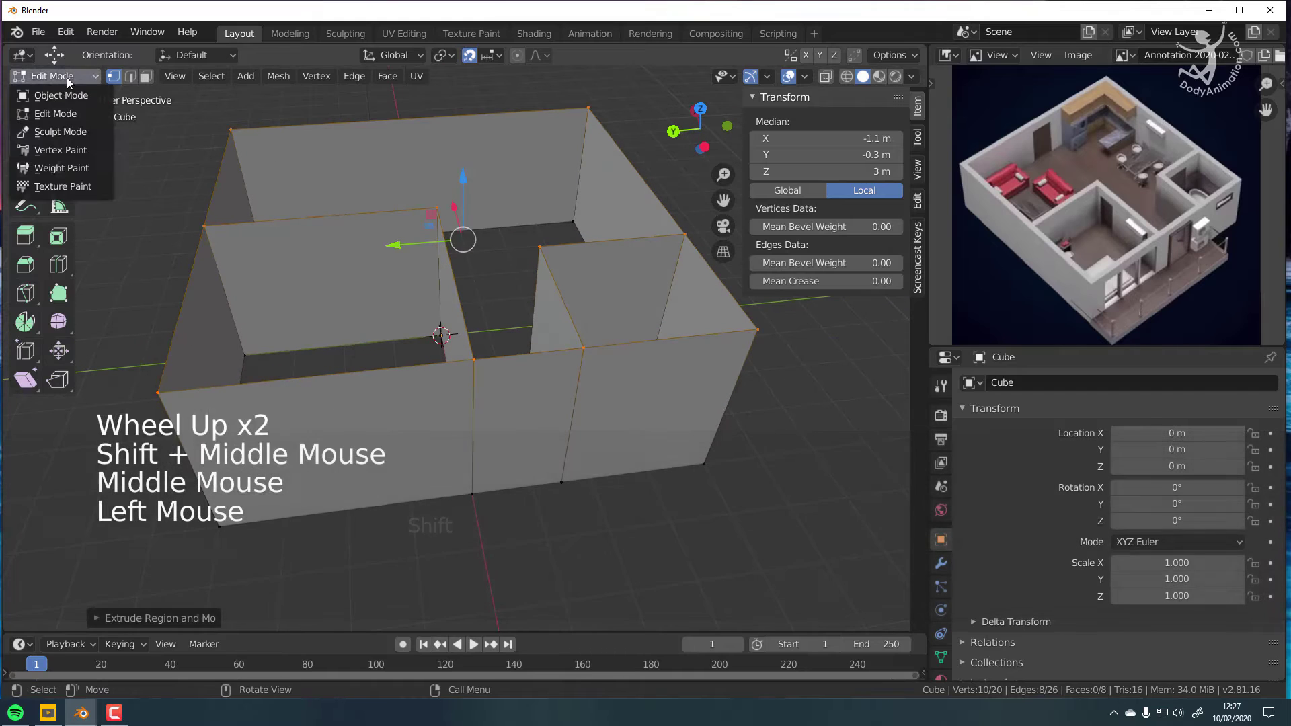
pyautogui.click(66, 102)
pyautogui.moveTo(668, 408); pyautogui.dragTo(550, 423, button='middle')
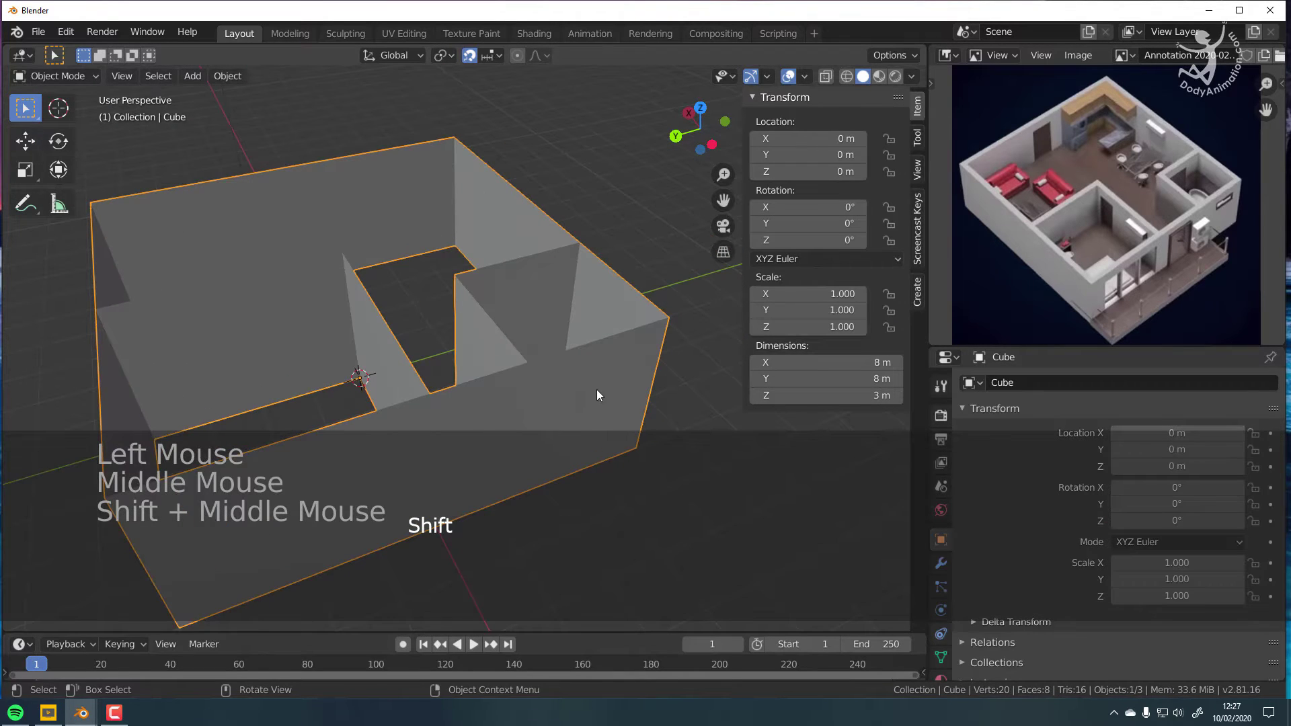
pyautogui.click(941, 563)
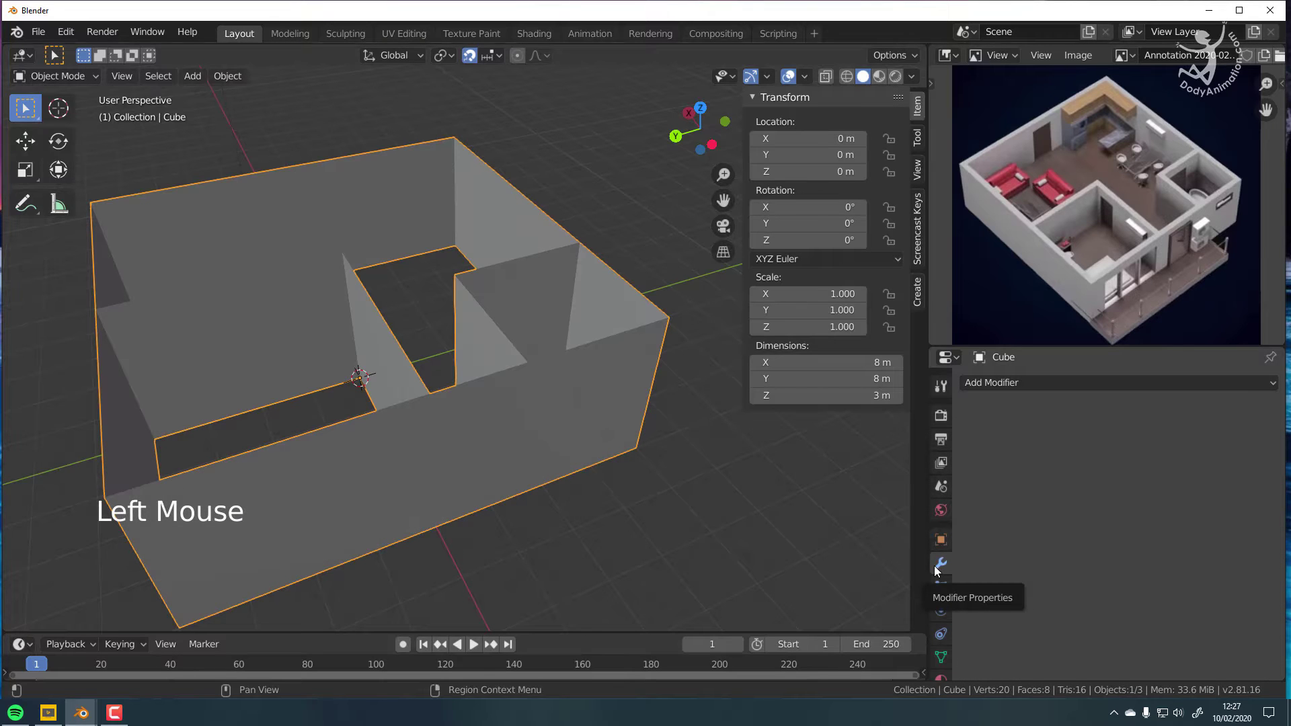
pyautogui.click(1007, 384)
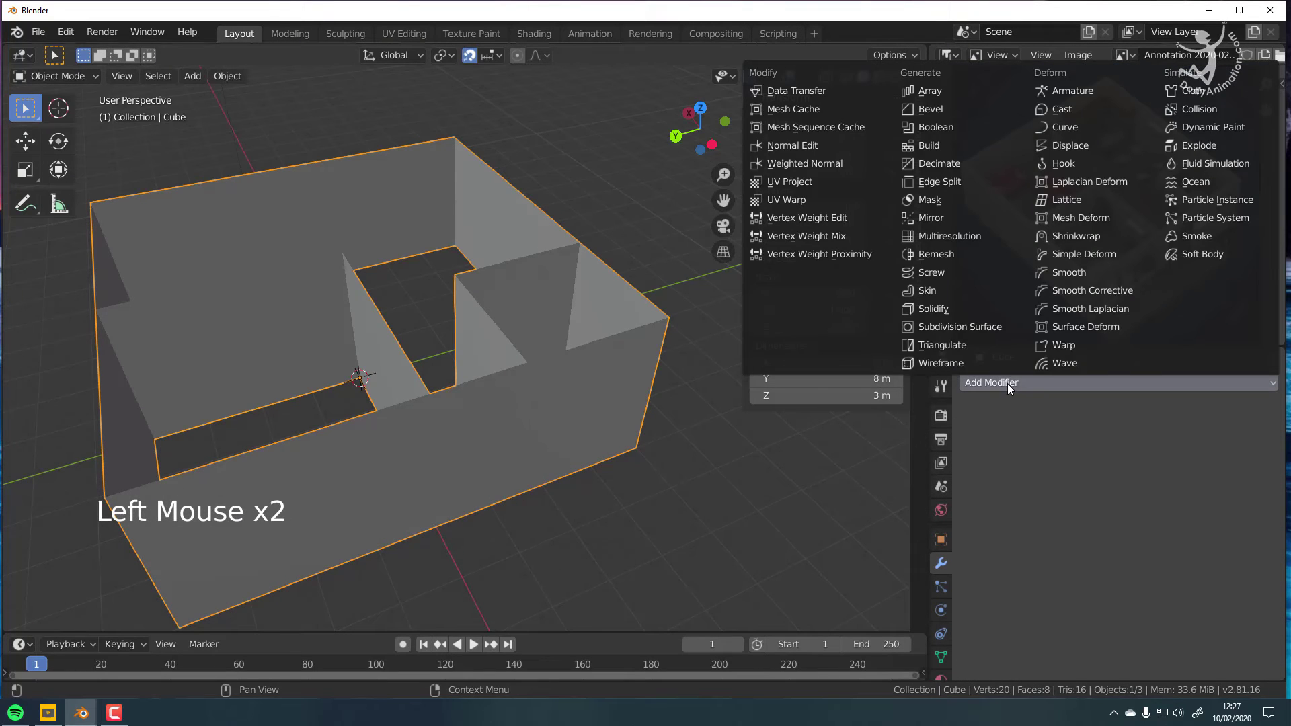
pyautogui.click(933, 308)
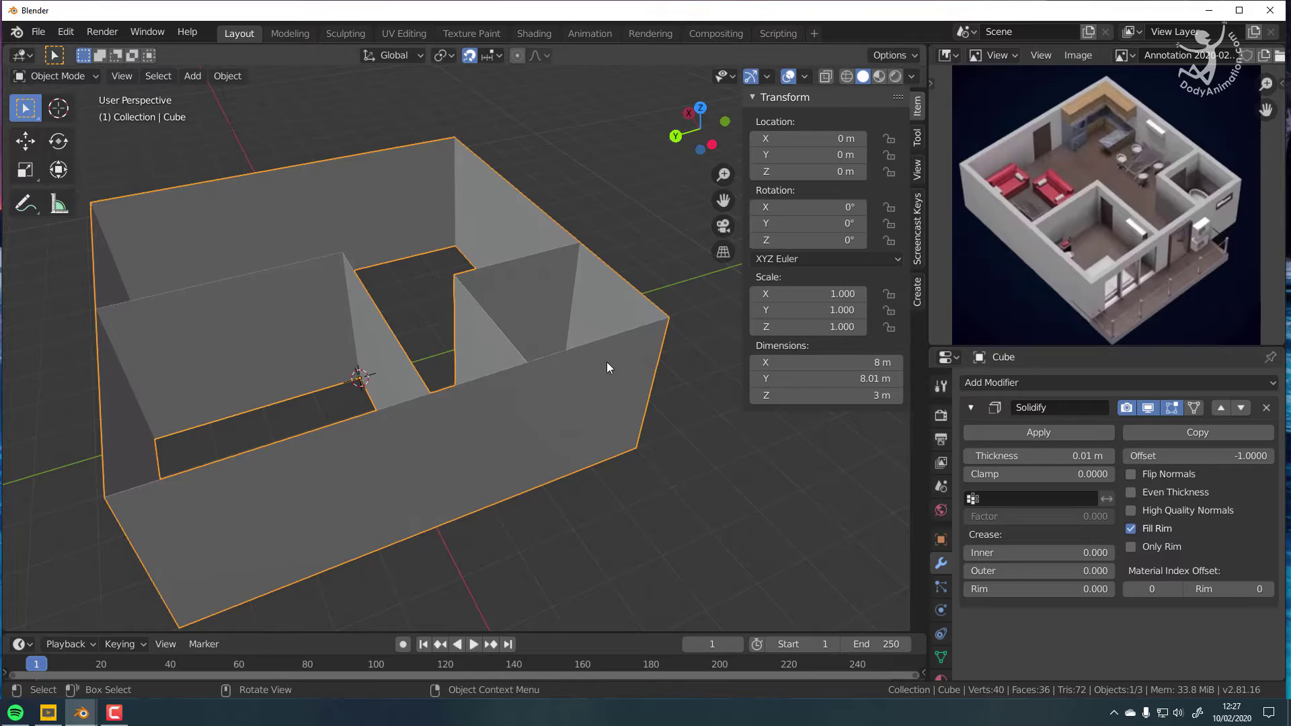
# Step: Set the Solidify thickness of the walls to 0.2 m
pyautogui.moveTo(606, 362); pyautogui.dragTo(576, 394, button='middle')
pyautogui.moveTo(620, 284); pyautogui.dragTo(625, 353, button='middle')
pyautogui.scroll(2, 608, 334)
pyautogui.click(1074, 457)
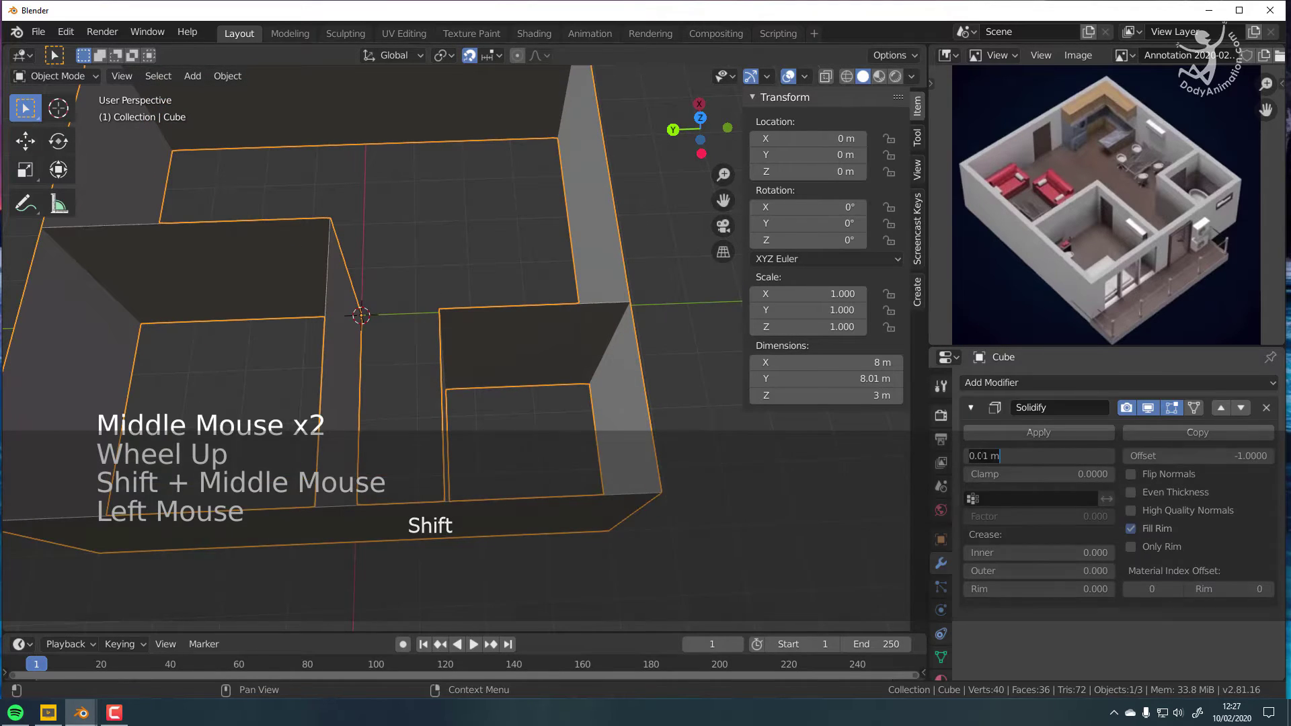
pyautogui.write('0.2')
pyautogui.press('Return')
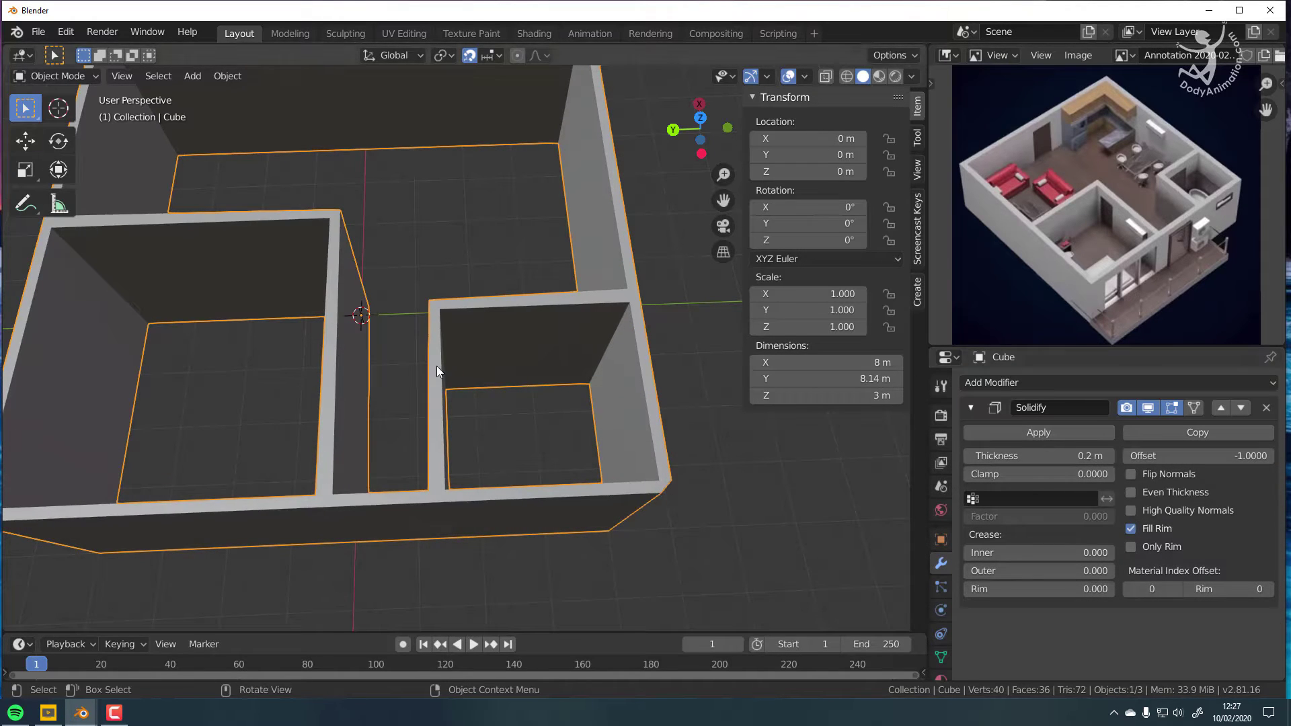
pyautogui.moveTo(437, 366); pyautogui.dragTo(523, 372, button='middle')
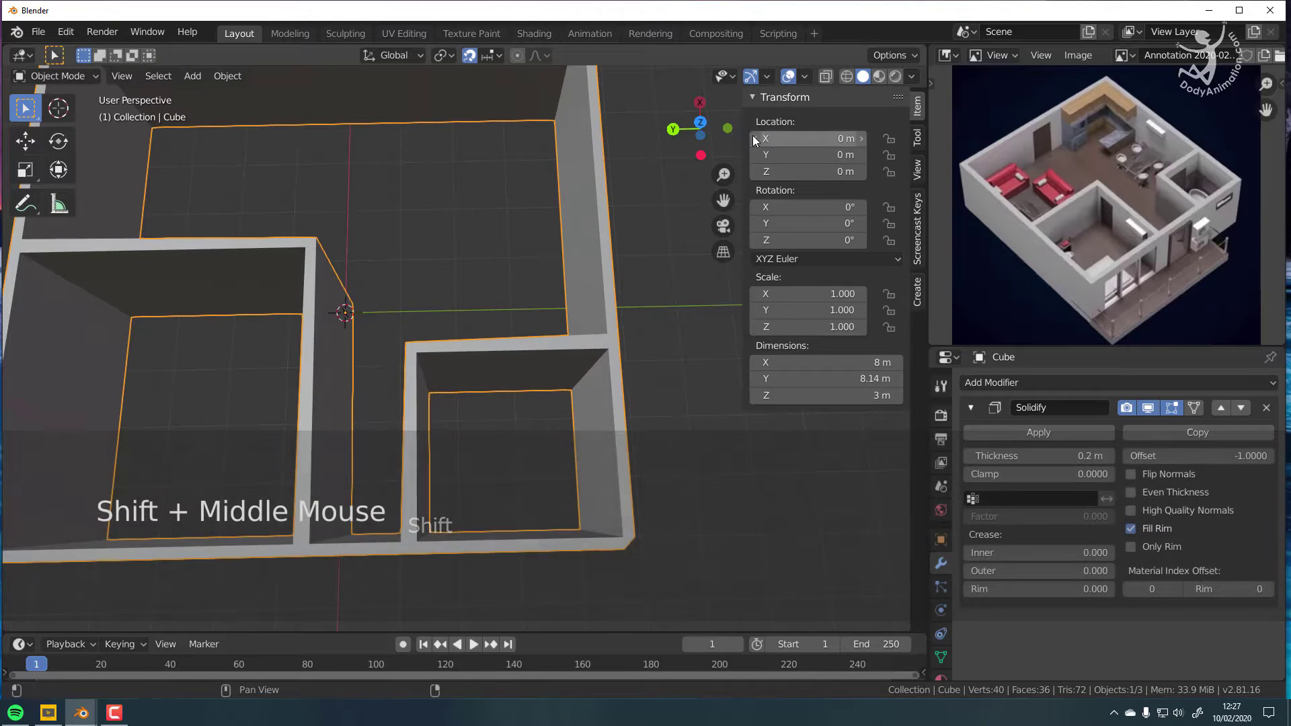
# Step: Inspect the wall thickness in top orthographic view and enable Even Thickness on the Solidify modifier
pyautogui.moveTo(707, 125); pyautogui.dragTo(701, 121, button='middle')
pyautogui.click(700, 121)
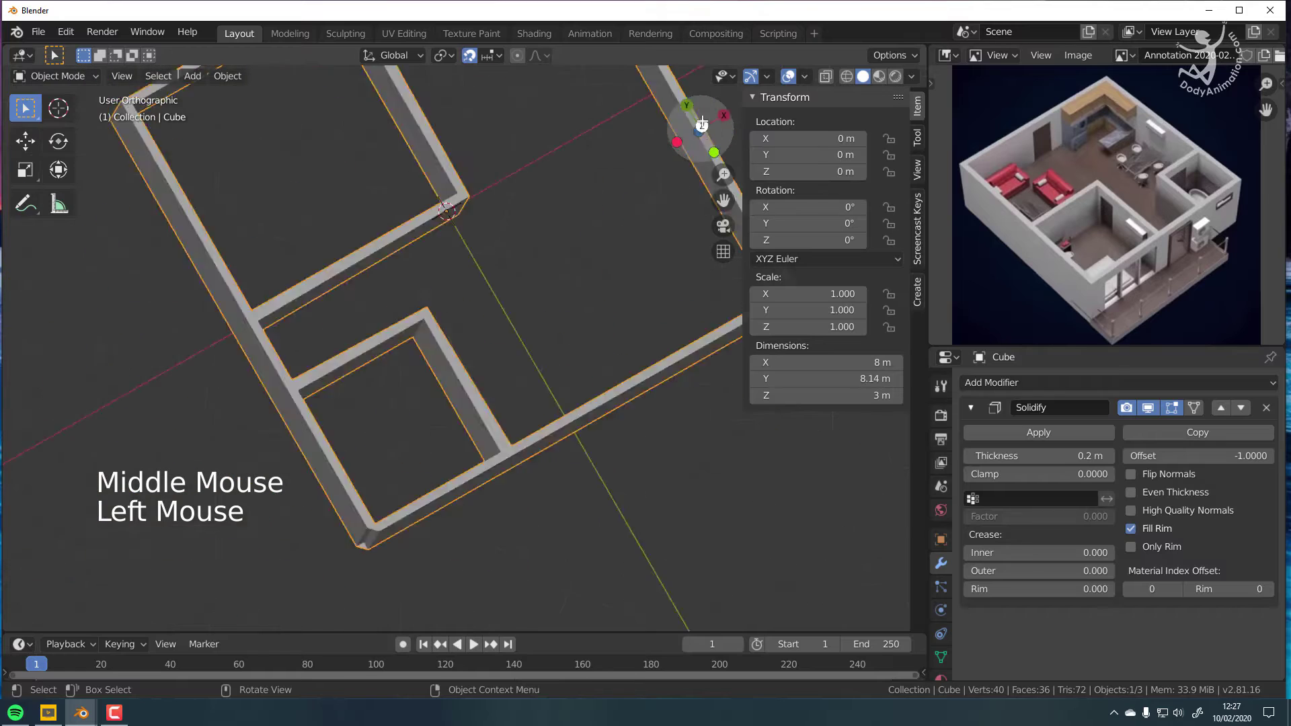
pyautogui.scroll(2, 369, 348)
pyautogui.scroll(1, 268, 300)
pyautogui.keyDown('shift'); pyautogui.moveTo(268, 300); pyautogui.dragTo(288, 297, button='middle'); pyautogui.keyUp('shift')
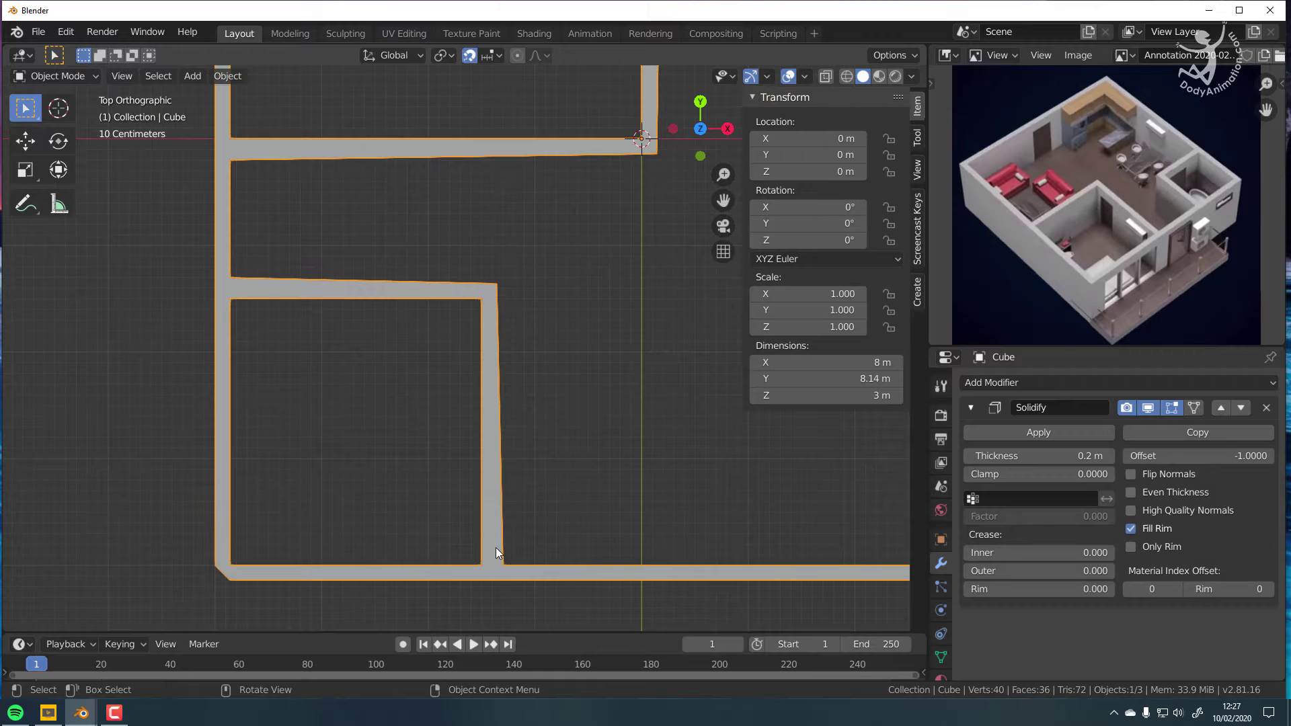
pyautogui.scroll(-1, 496, 548)
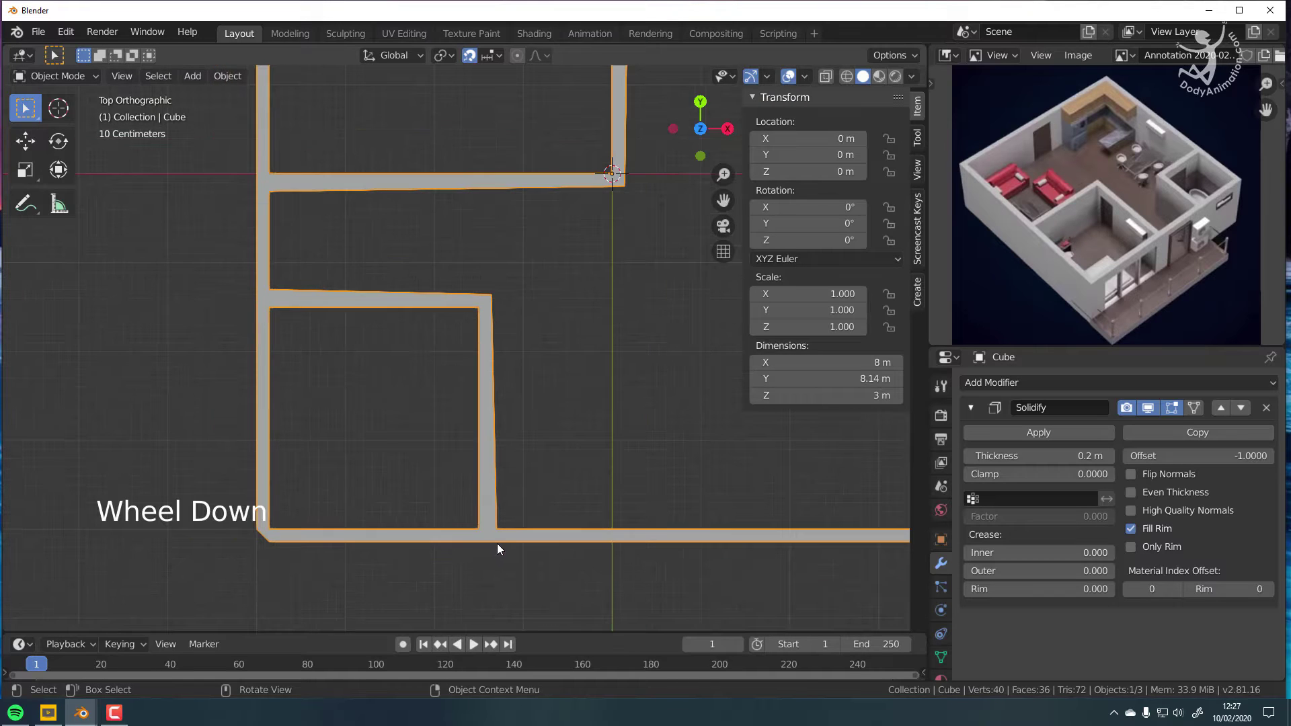
pyautogui.click(1132, 493)
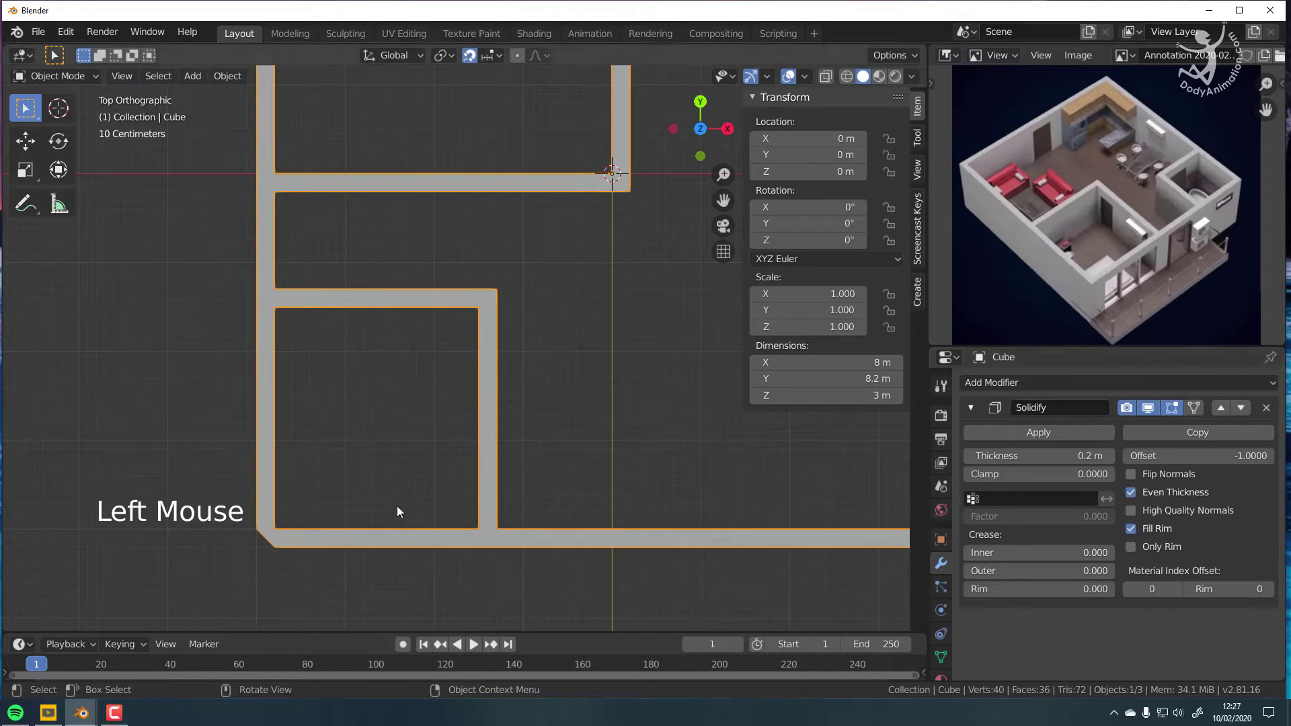
# Step: Examine the thickened walls in plan and perspective, especially the outer corners of the house
pyautogui.scroll(-3, 577, 495)
pyautogui.keyDown('shift'); pyautogui.moveTo(563, 363); pyautogui.dragTo(518, 287, button='middle'); pyautogui.keyUp('shift')
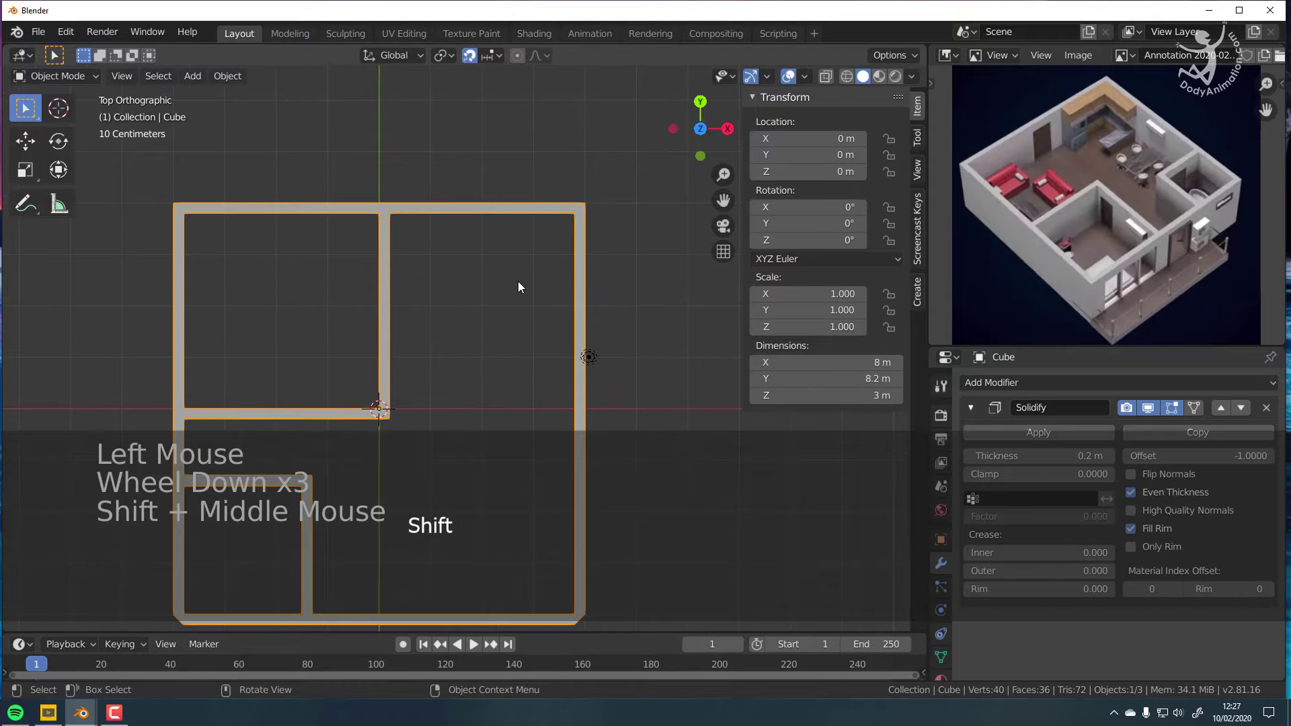
pyautogui.keyDown('shift'); pyautogui.moveTo(389, 411); pyautogui.dragTo(422, 332, button='middle'); pyautogui.keyUp('shift')
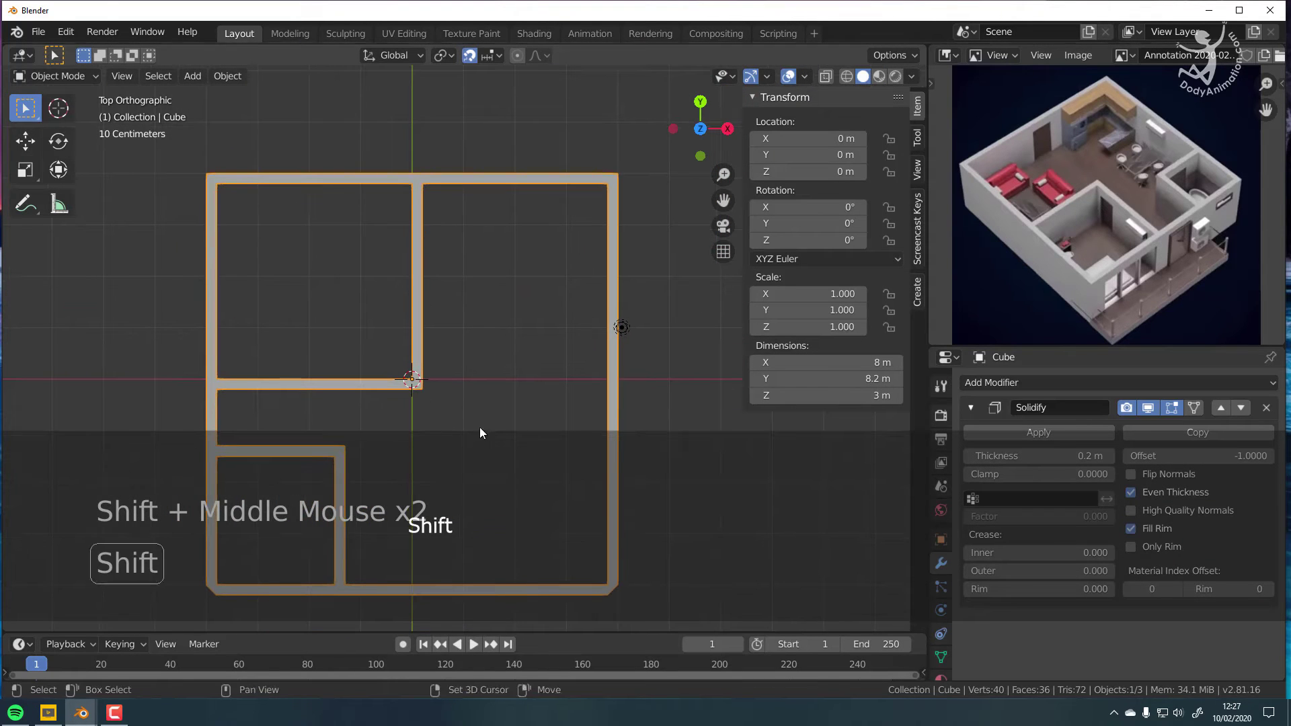
pyautogui.keyDown('shift'); pyautogui.moveTo(479, 426); pyautogui.dragTo(525, 444, button='middle'); pyautogui.keyUp('shift')
pyautogui.moveTo(525, 444); pyautogui.dragTo(581, 406, button='middle')
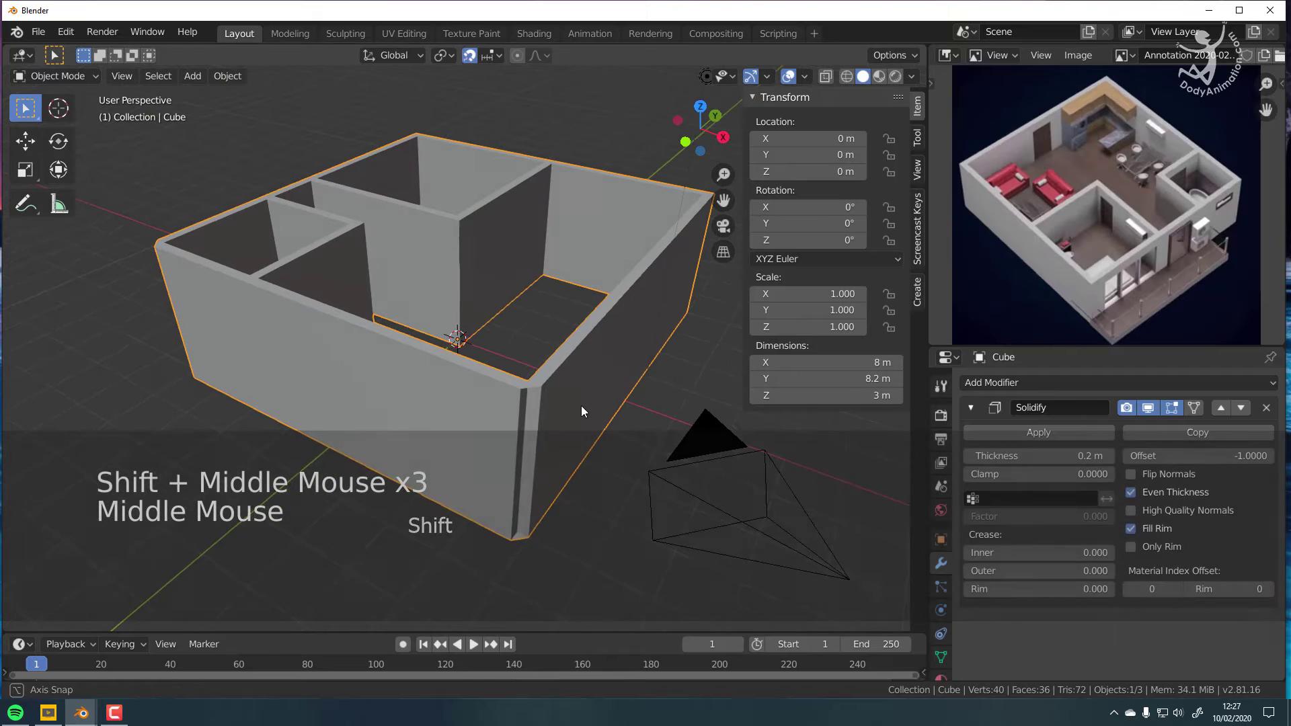
pyautogui.moveTo(522, 458); pyautogui.dragTo(485, 490, button='middle')
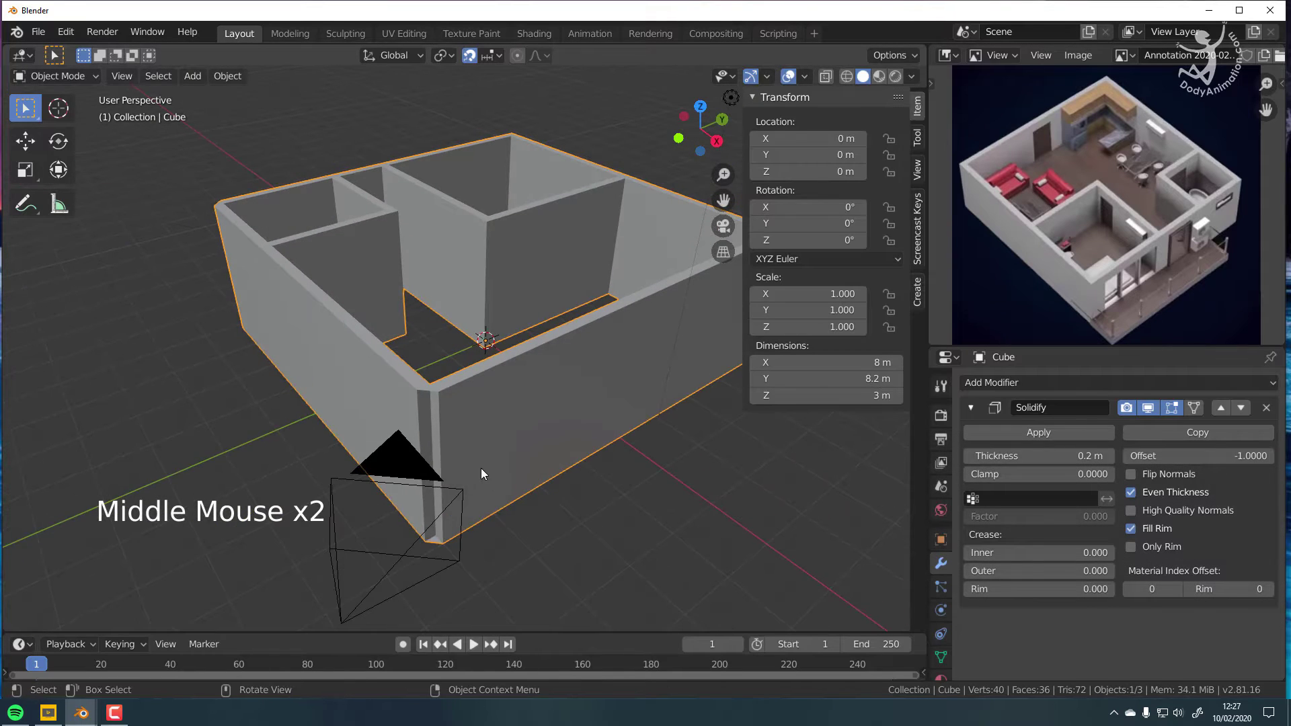
pyautogui.keyDown('shift'); pyautogui.moveTo(471, 356); pyautogui.dragTo(476, 375, button='middle'); pyautogui.keyUp('shift')
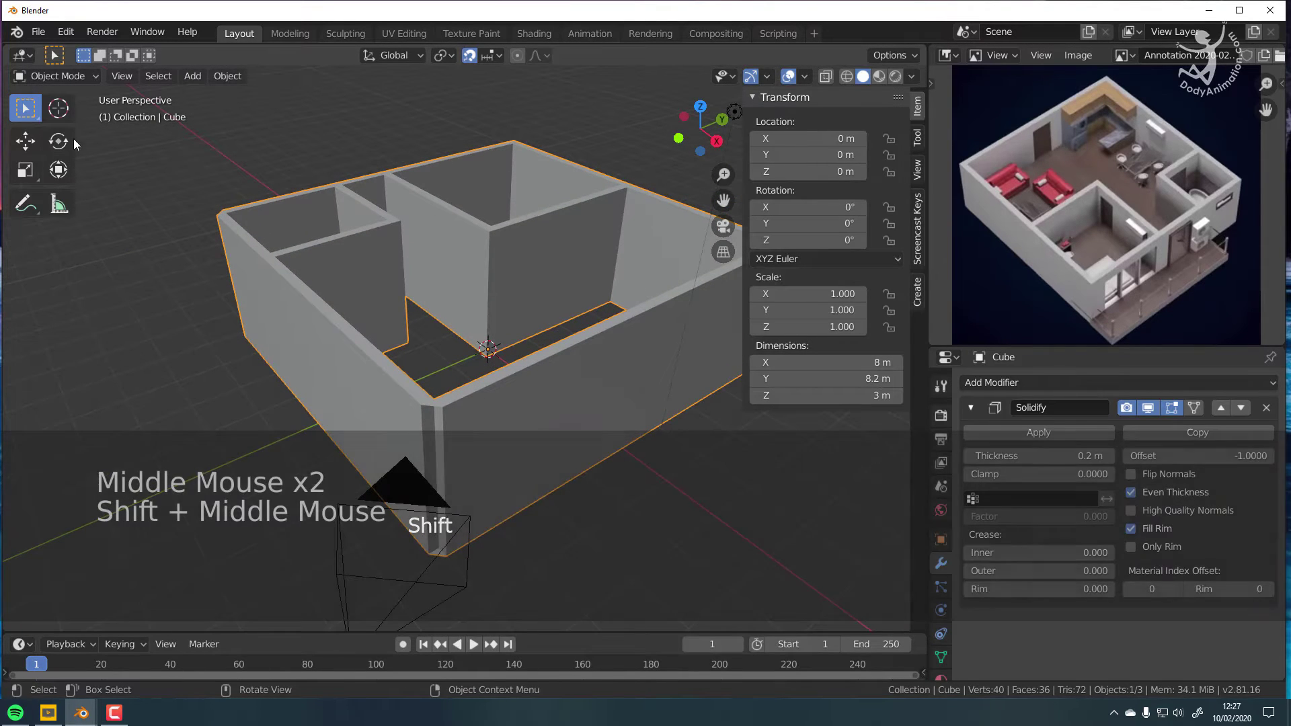
# Step: Enter Edit Mode, select all the wall geometry and recalculate its normals to the outside
pyautogui.click(67, 78)
pyautogui.click(61, 114)
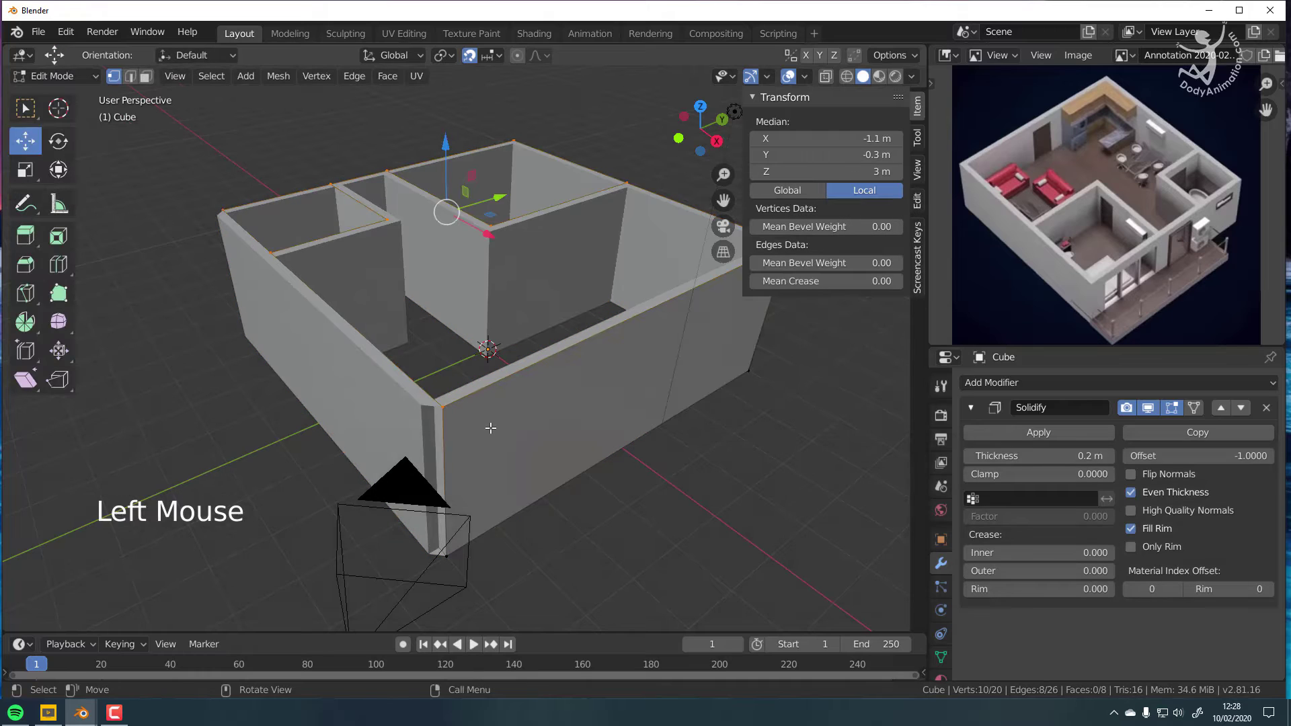
pyautogui.press('a')
pyautogui.press('a')
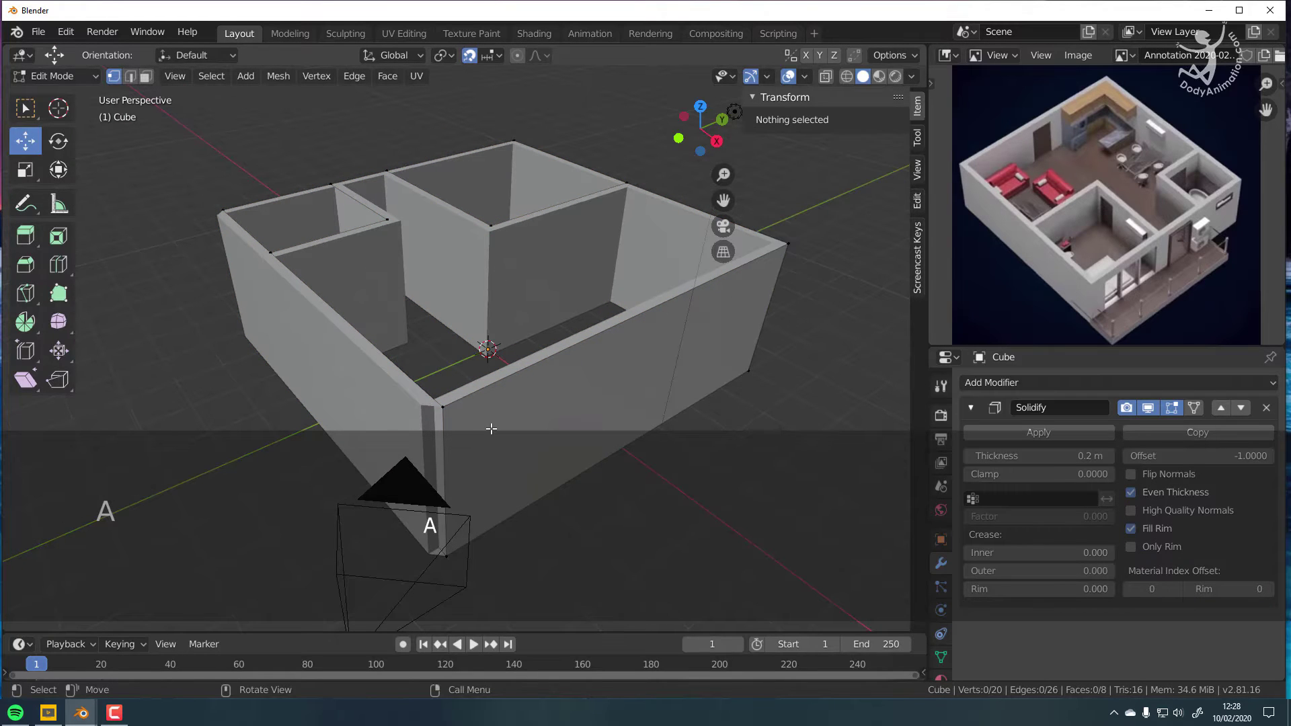
pyautogui.press('a')
pyautogui.keyDown('shift'); pyautogui.moveTo(448, 336); pyautogui.dragTo(468, 309, button='middle'); pyautogui.keyUp('shift')
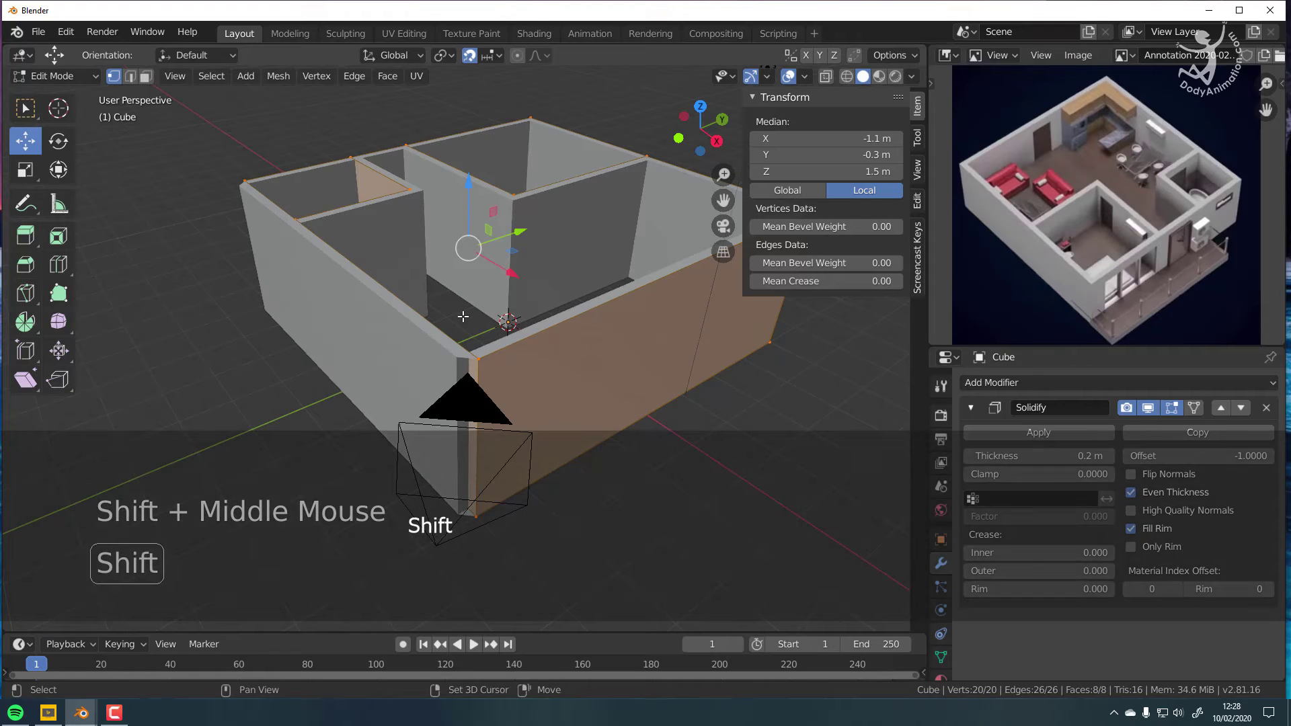
pyautogui.hotkey('shift', 'n')
pyautogui.moveTo(458, 316); pyautogui.dragTo(445, 361, button='middle')
pyautogui.moveTo(347, 361); pyautogui.dragTo(430, 202, button='middle')
pyautogui.scroll(-2, 528, 322)
pyautogui.scroll(2, 318, 295)
pyautogui.scroll(-1, 329, 280)
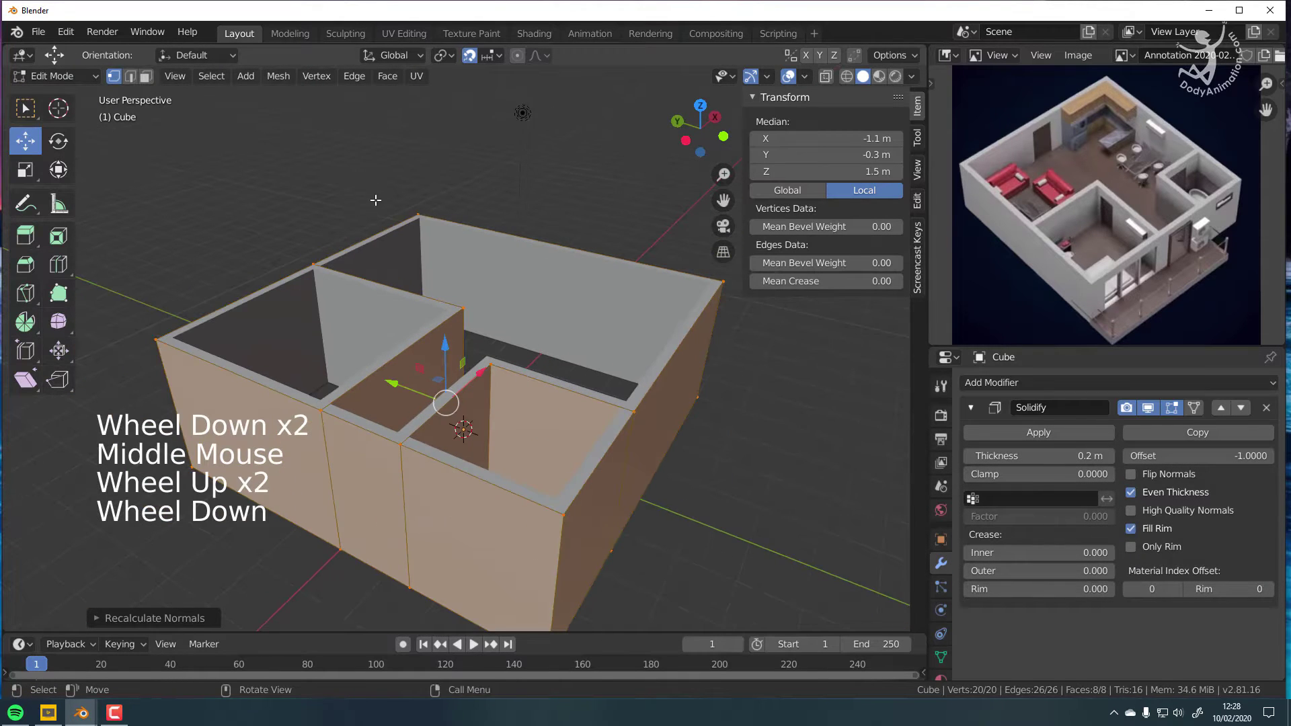
# Step: Repeat Recalculate Outside on the wall normals, then deselect everything and return to Object Mode
pyautogui.click(278, 76)
pyautogui.moveTo(329, 303)
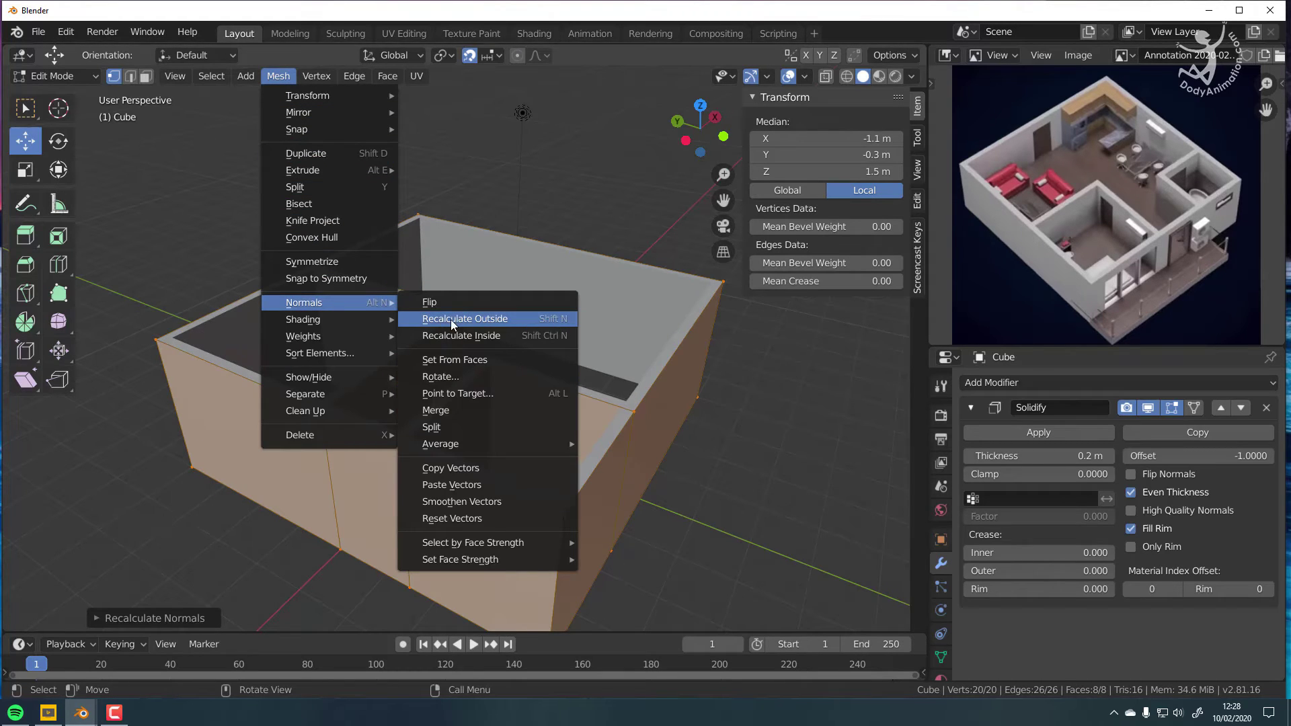
pyautogui.click(491, 321)
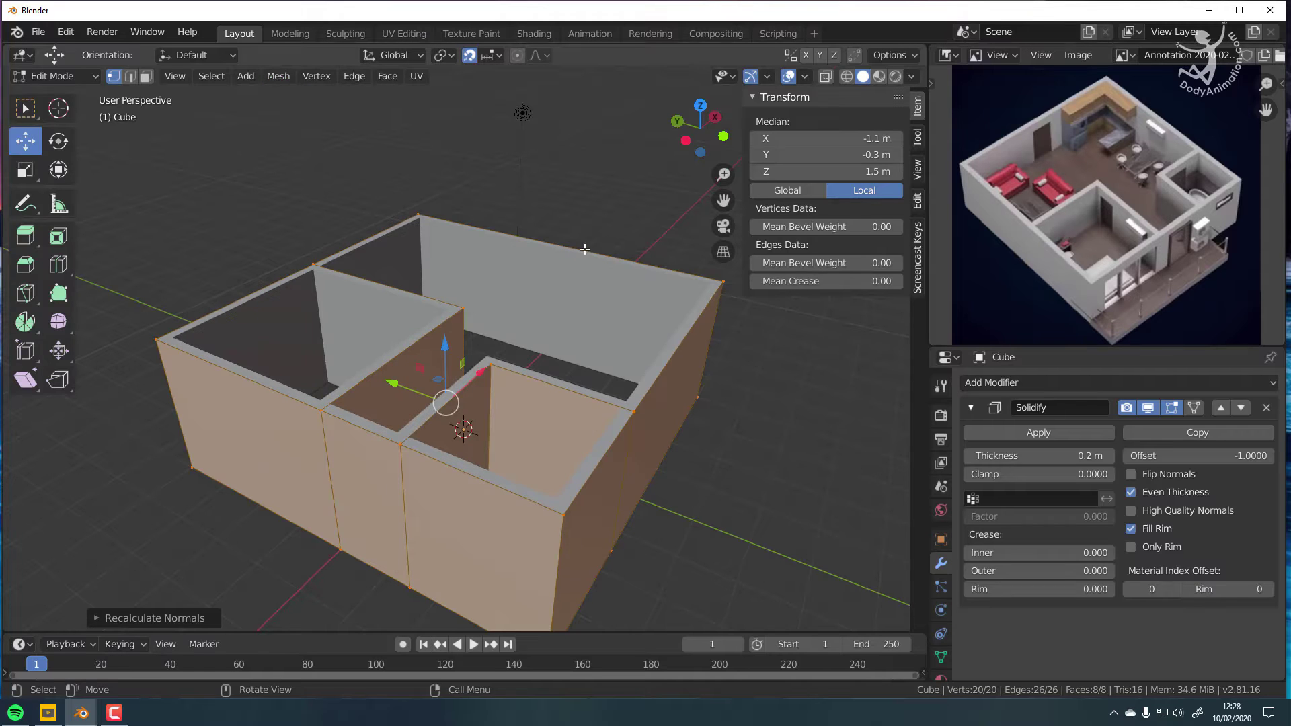
pyautogui.moveTo(444, 377); pyautogui.dragTo(583, 300, button='middle')
pyautogui.scroll(-1, 479, 375)
pyautogui.press('a')
pyautogui.press('Tab')
pyautogui.moveTo(269, 349); pyautogui.dragTo(399, 323, button='middle')
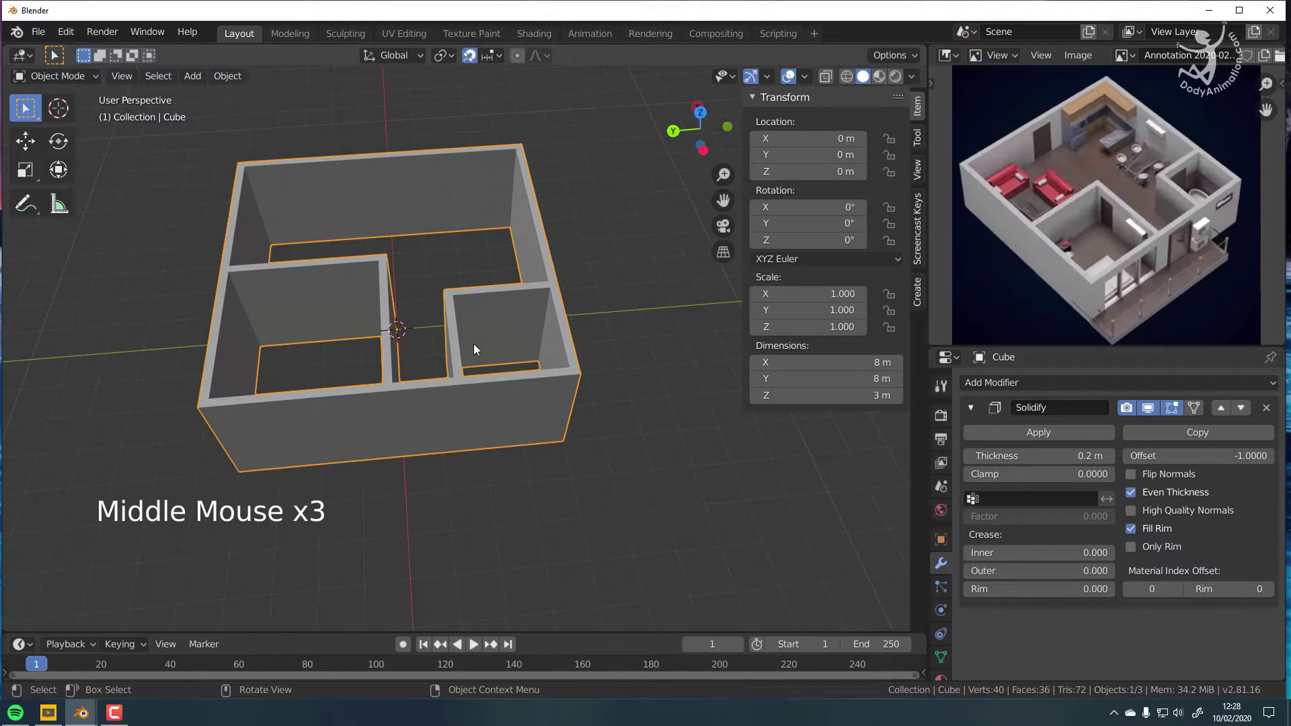
pyautogui.moveTo(474, 344)
pyautogui.keyDown('shift'); pyautogui.mouseDown(button='middle')
pyautogui.moveTo(513, 331)
pyautogui.moveTo(481, 342)
pyautogui.moveTo(497, 336)
pyautogui.mouseUp(button='middle'); pyautogui.keyUp('shift')
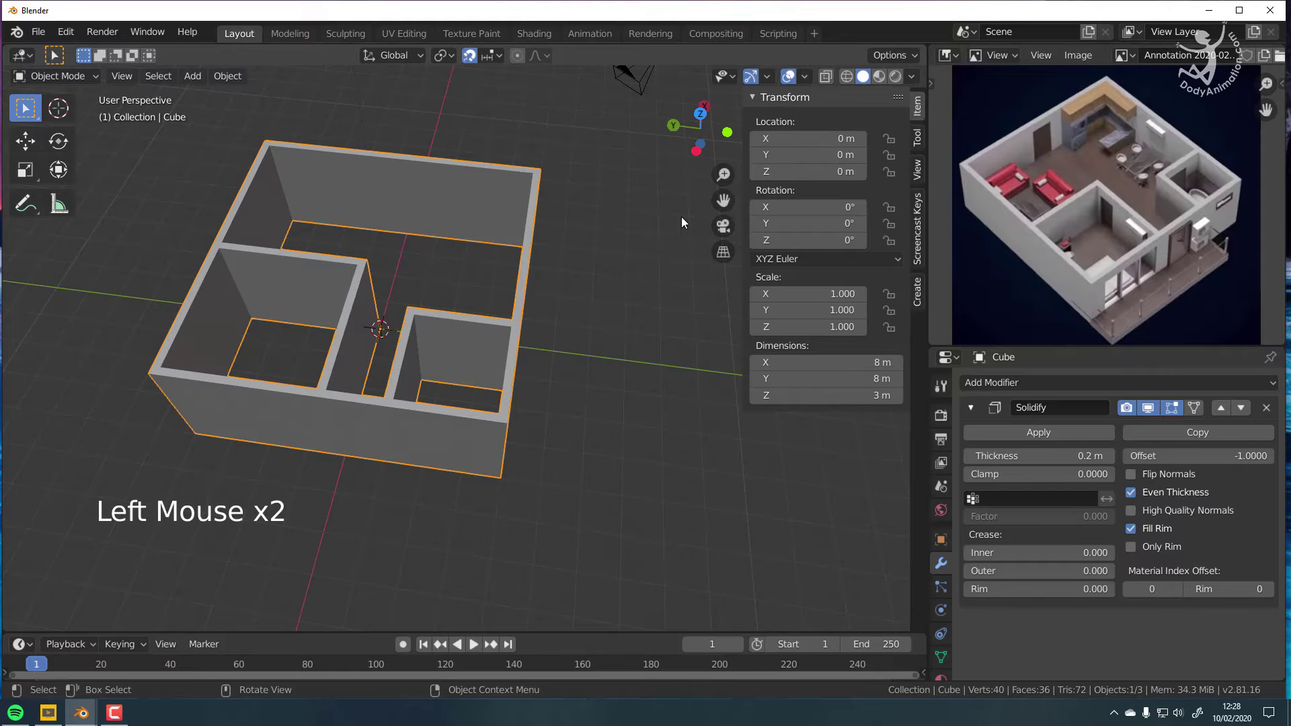
# Step: Hide the sidebar and turn on Shadow and Cavity in the viewport shading options
pyautogui.press('n')
pyautogui.click(911, 76)
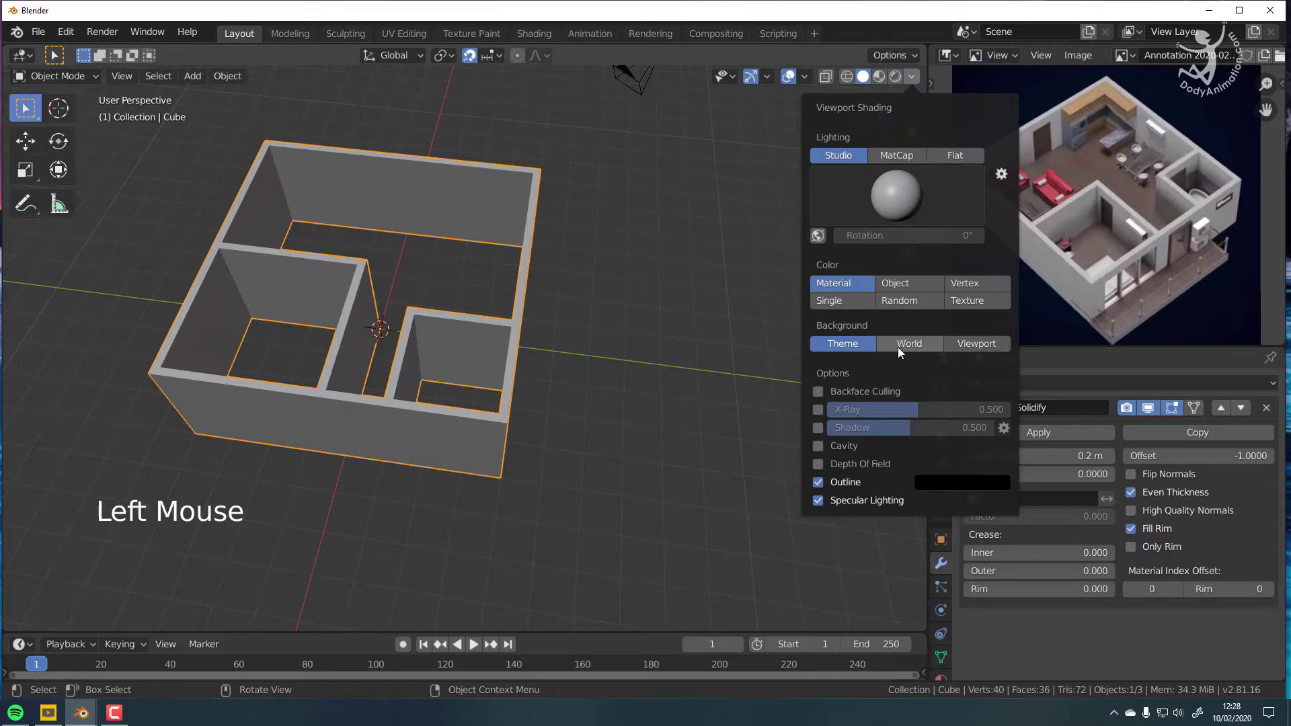
pyautogui.click(817, 428)
pyautogui.click(818, 445)
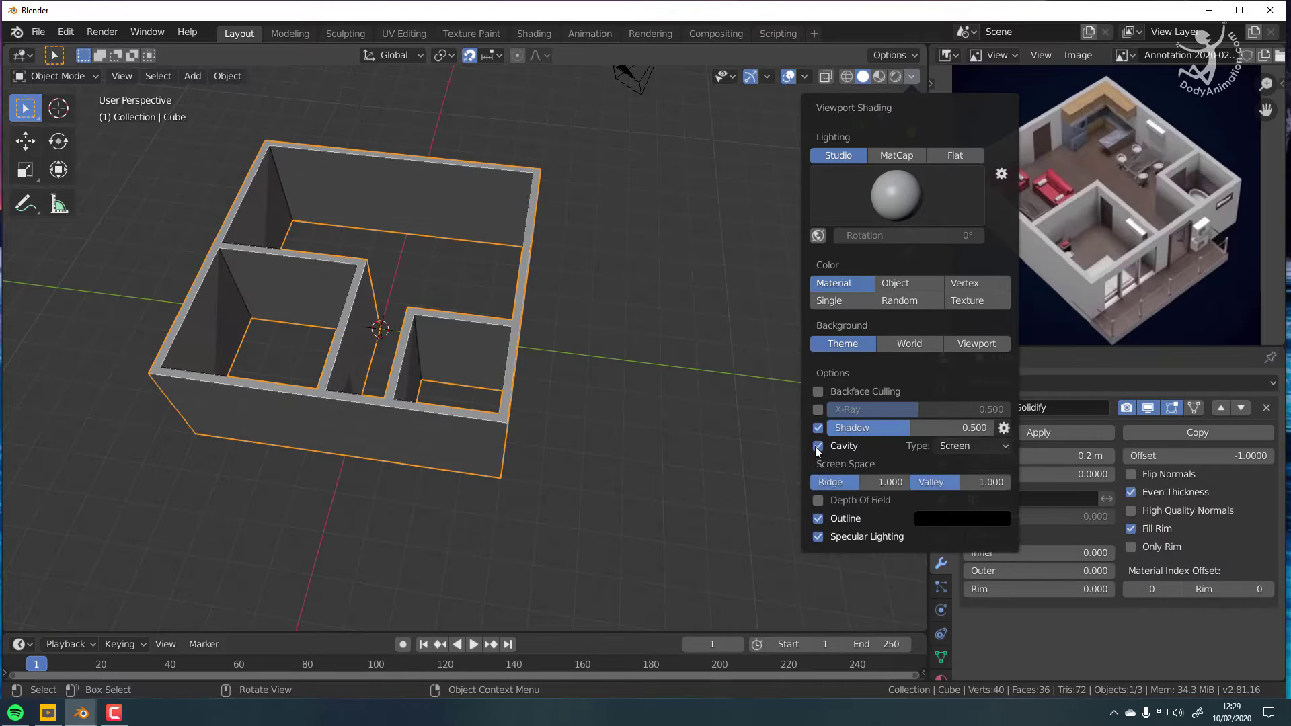
pyautogui.moveTo(605, 350)
pyautogui.mouseDown(button='middle')
pyautogui.moveTo(427, 321)
pyautogui.moveTo(499, 295)
pyautogui.moveTo(501, 348)
pyautogui.moveTo(466, 336)
pyautogui.moveTo(458, 347)
pyautogui.moveTo(619, 357)
pyautogui.moveTo(594, 380)
pyautogui.mouseUp(button='middle')
pyautogui.scroll(2, 502, 348)
pyautogui.scroll(-2, 457, 357)
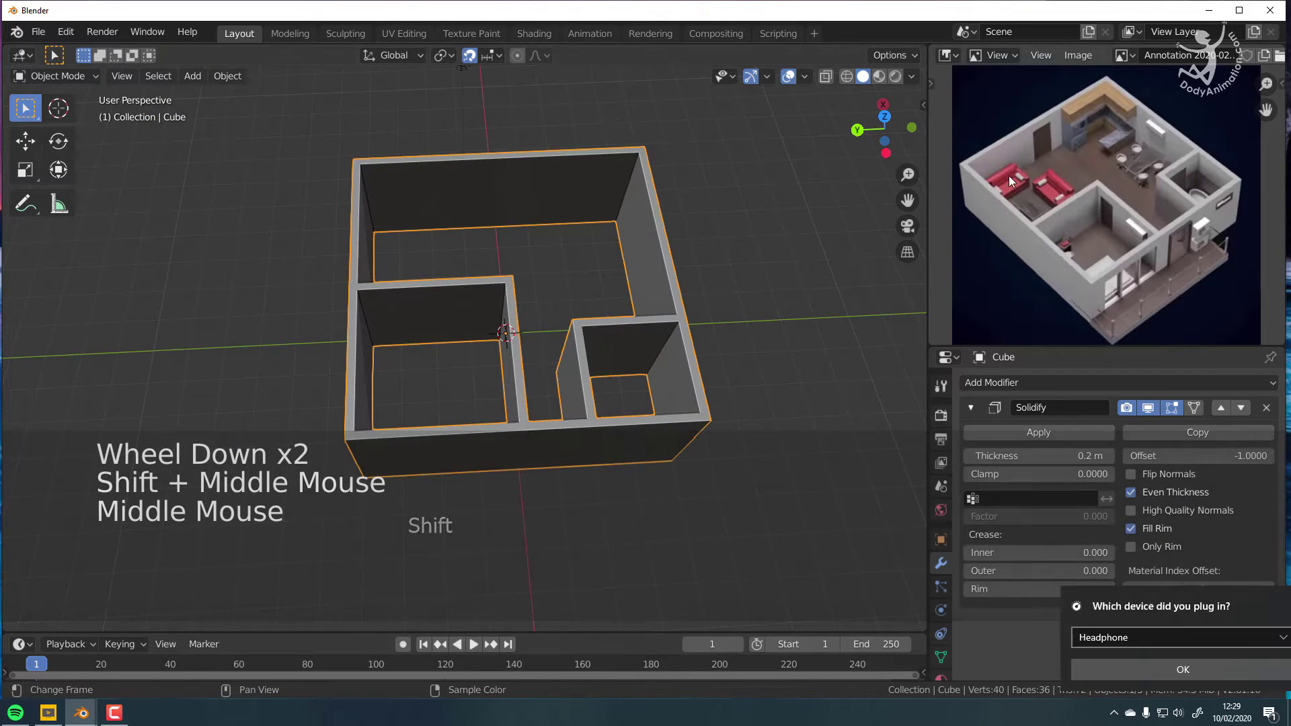
# Step: Enlarge the reference image and enter Edit Mode on the house walls
pyautogui.scroll(2, 1084, 183)
pyautogui.scroll(-1, 1079, 179)
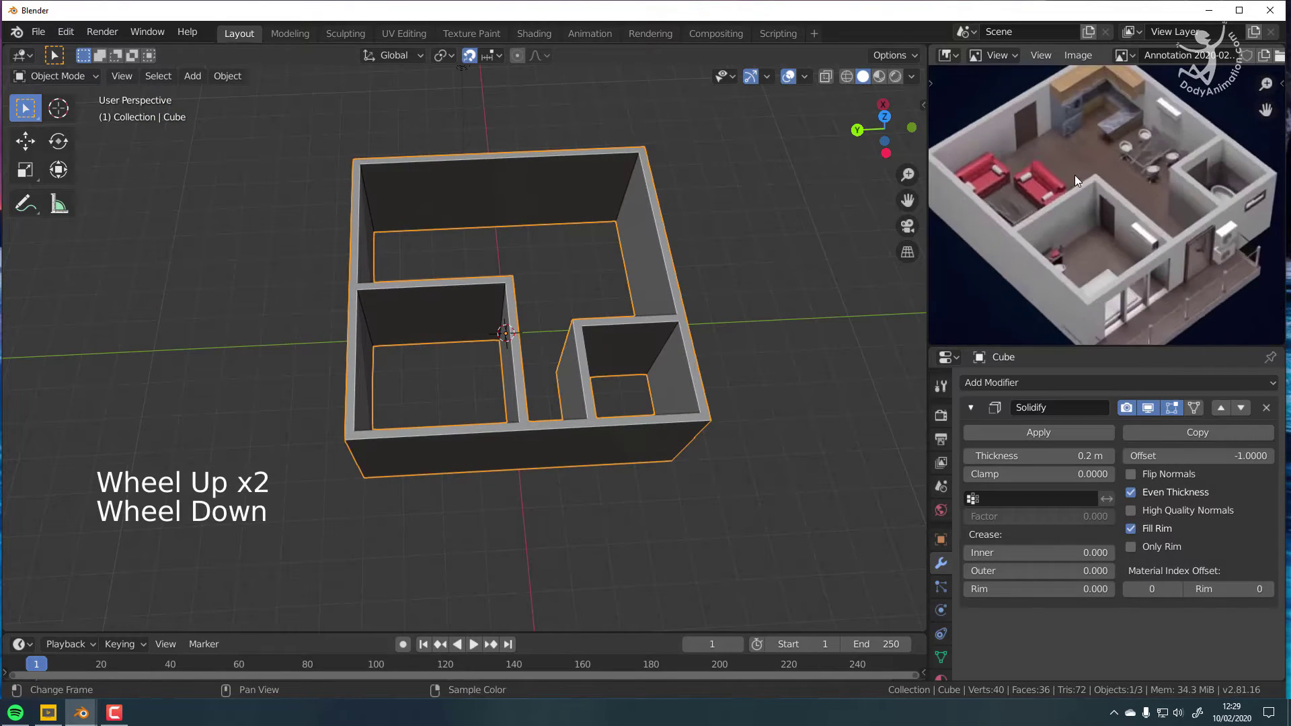
pyautogui.moveTo(639, 310); pyautogui.dragTo(482, 321, button='middle')
pyautogui.click(85, 77)
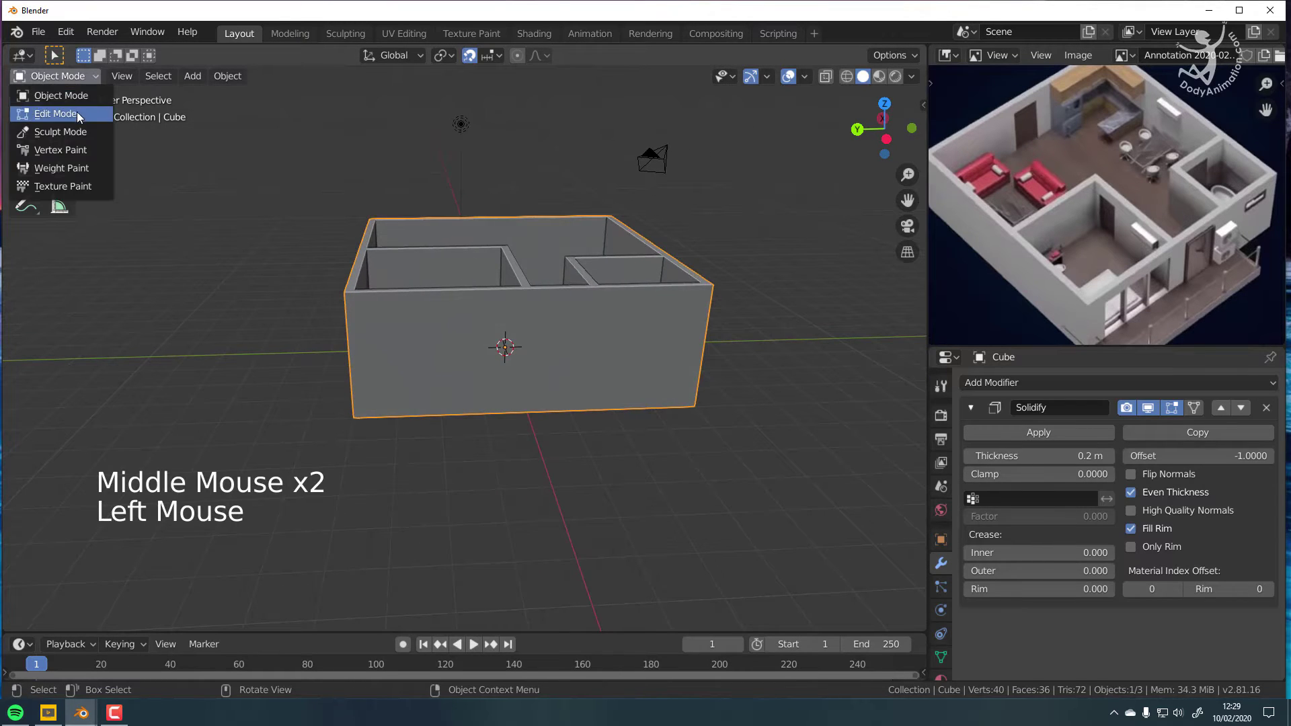
pyautogui.click(57, 114)
pyautogui.moveTo(513, 340); pyautogui.dragTo(560, 351, button='middle')
# Step: Add a horizontal loop cut at mid-height around the house's outer walls
pyautogui.press('ctrl')
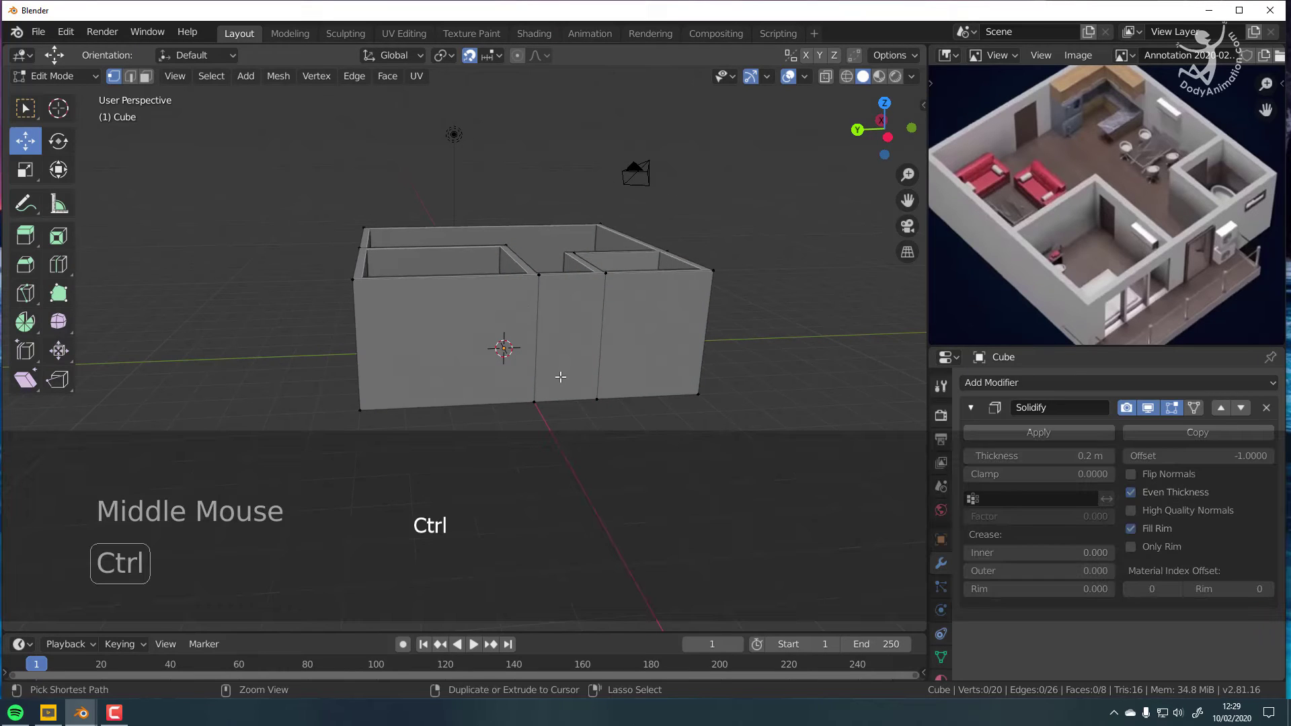
pyautogui.hotkey('ctrl', 'r')
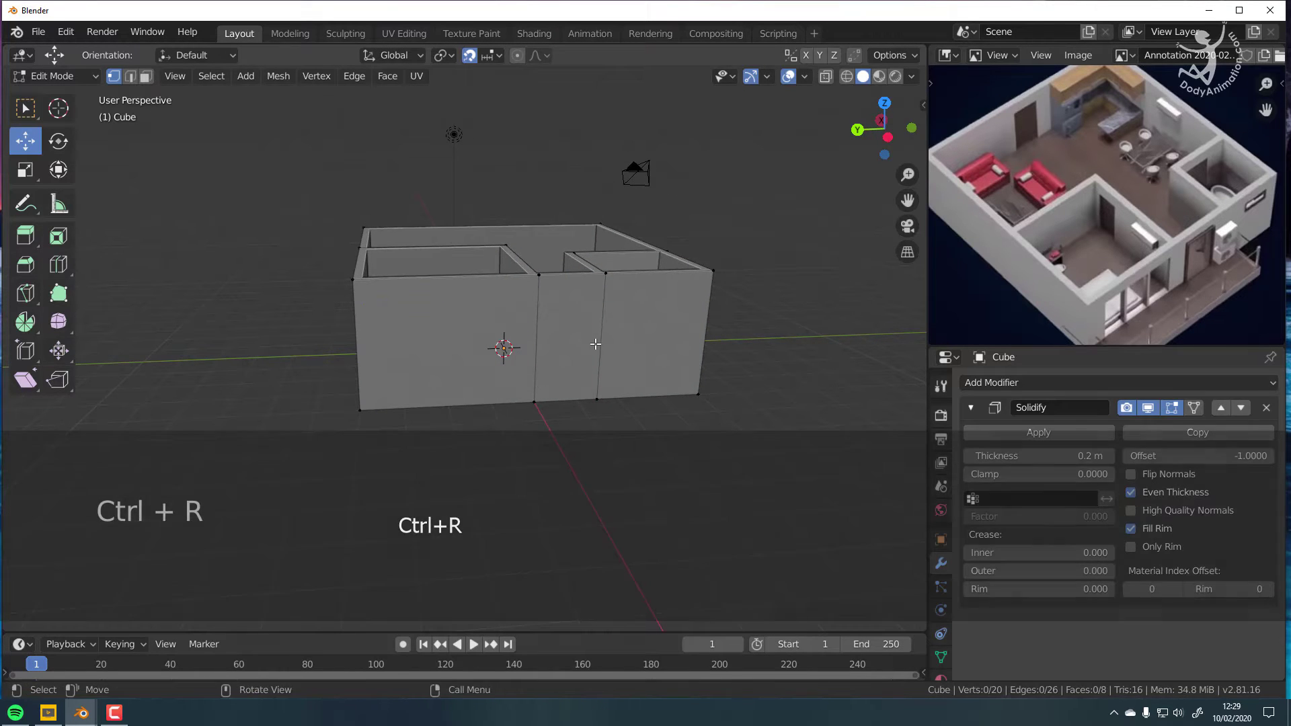
pyautogui.moveTo(504, 349); pyautogui.dragTo(524, 386, button='middle')
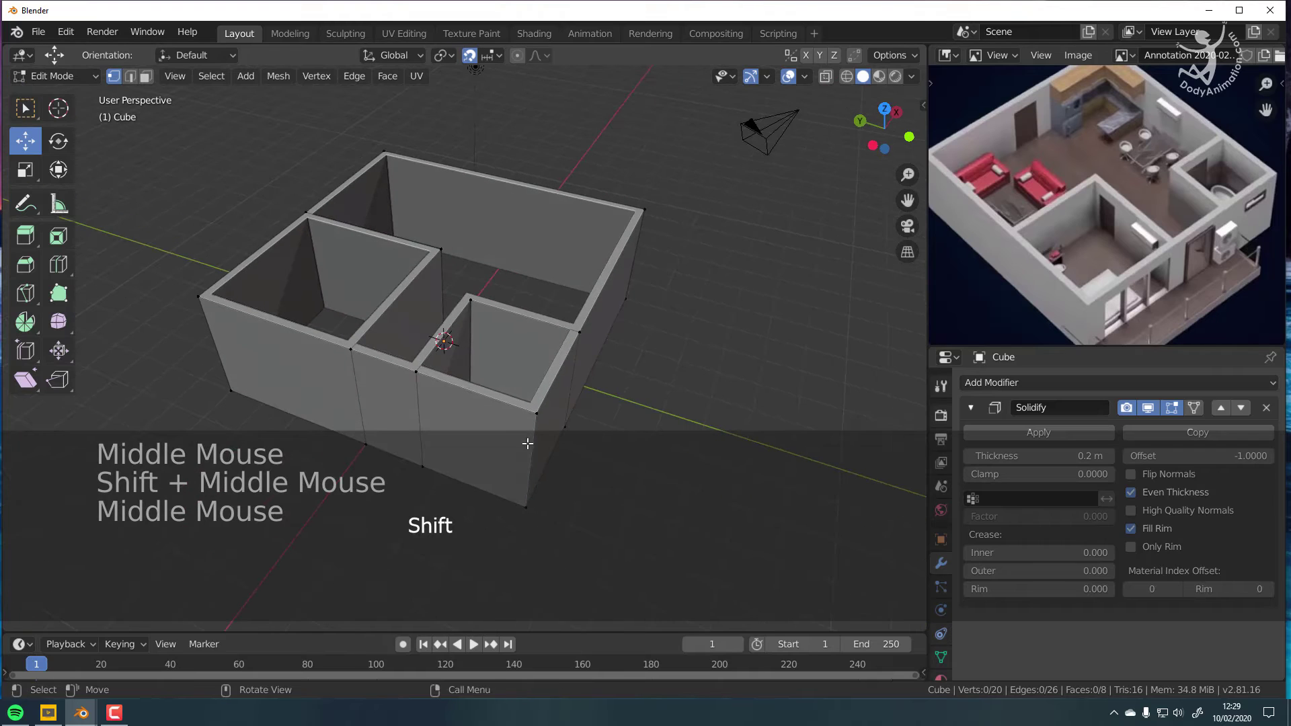
pyautogui.hotkey('ctrl', 'r')
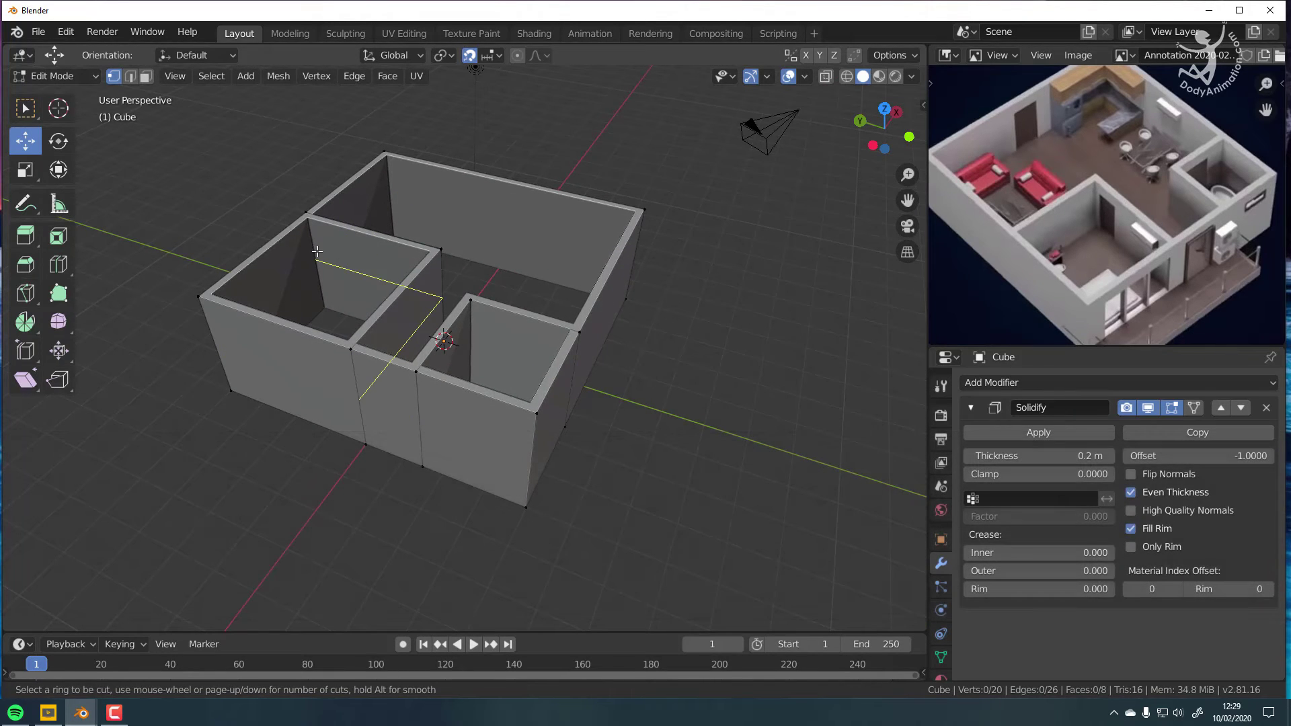
pyautogui.click(531, 448)
# Step: Add a horizontal loop cut at mid-height along the inner walls of the larger front room
pyautogui.moveTo(471, 337); pyautogui.dragTo(469, 329, button='middle')
pyautogui.press('ctrl')
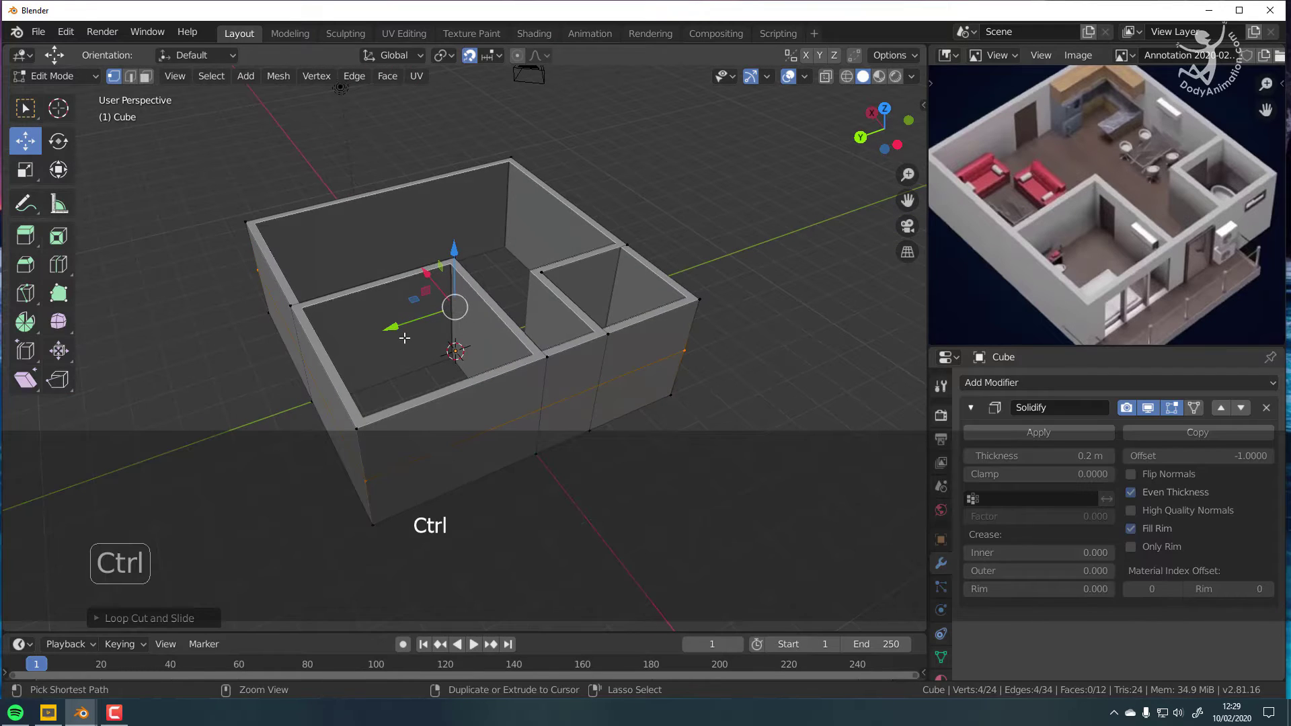
pyautogui.hotkey('ctrl', 'r')
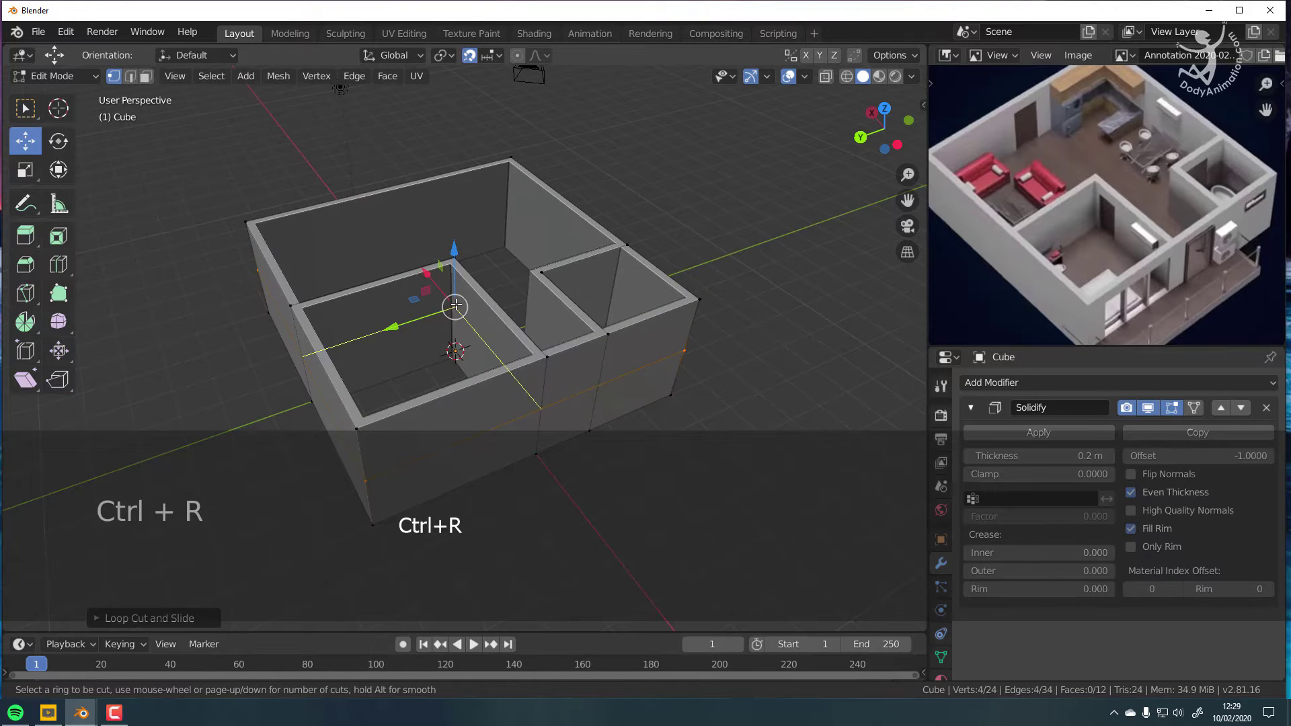
pyautogui.click(454, 310)
# Step: Add a centred horizontal loop cut to the inner walls of the small corner room, and deselect everything
pyautogui.moveTo(444, 340)
pyautogui.mouseDown(button='middle')
pyautogui.moveTo(695, 297)
pyautogui.moveTo(457, 356)
pyautogui.mouseUp(button='middle')
pyautogui.hotkey('ctrl', 'r')
pyautogui.click(452, 365)
pyautogui.rightClick(452, 367)
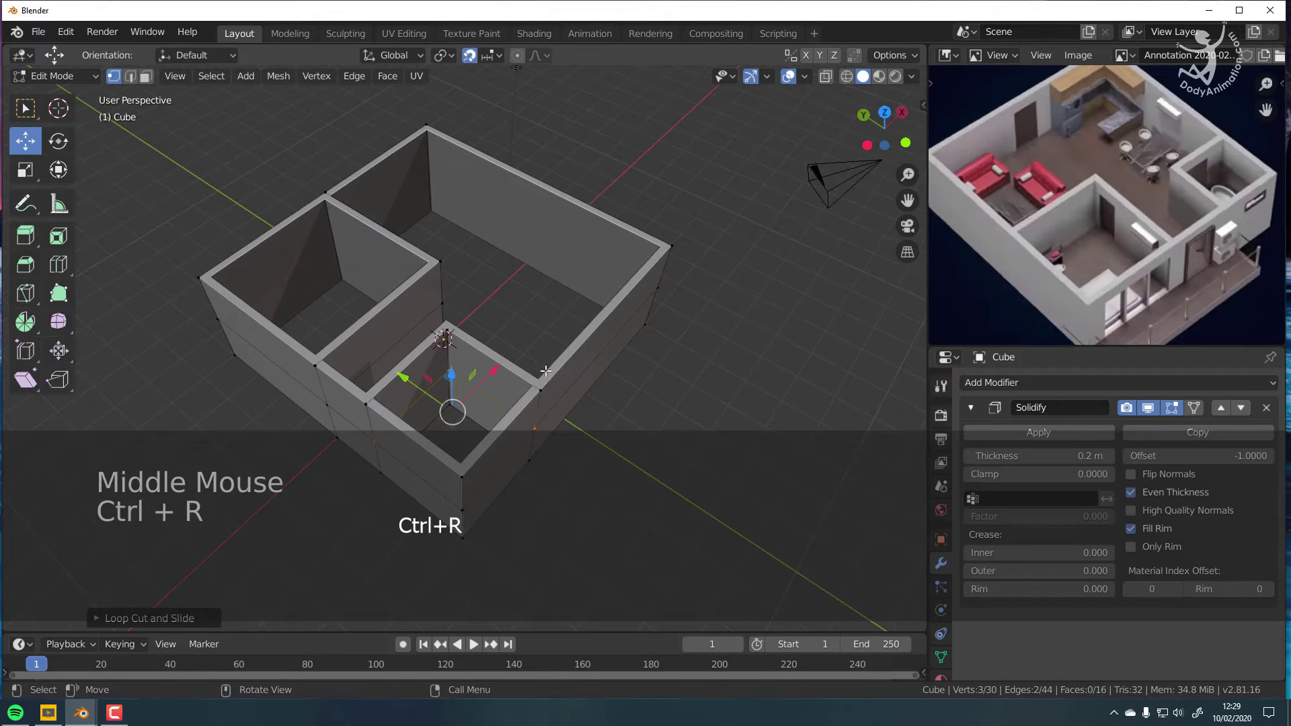
pyautogui.moveTo(542, 372); pyautogui.dragTo(645, 351, button='middle')
pyautogui.press('a')
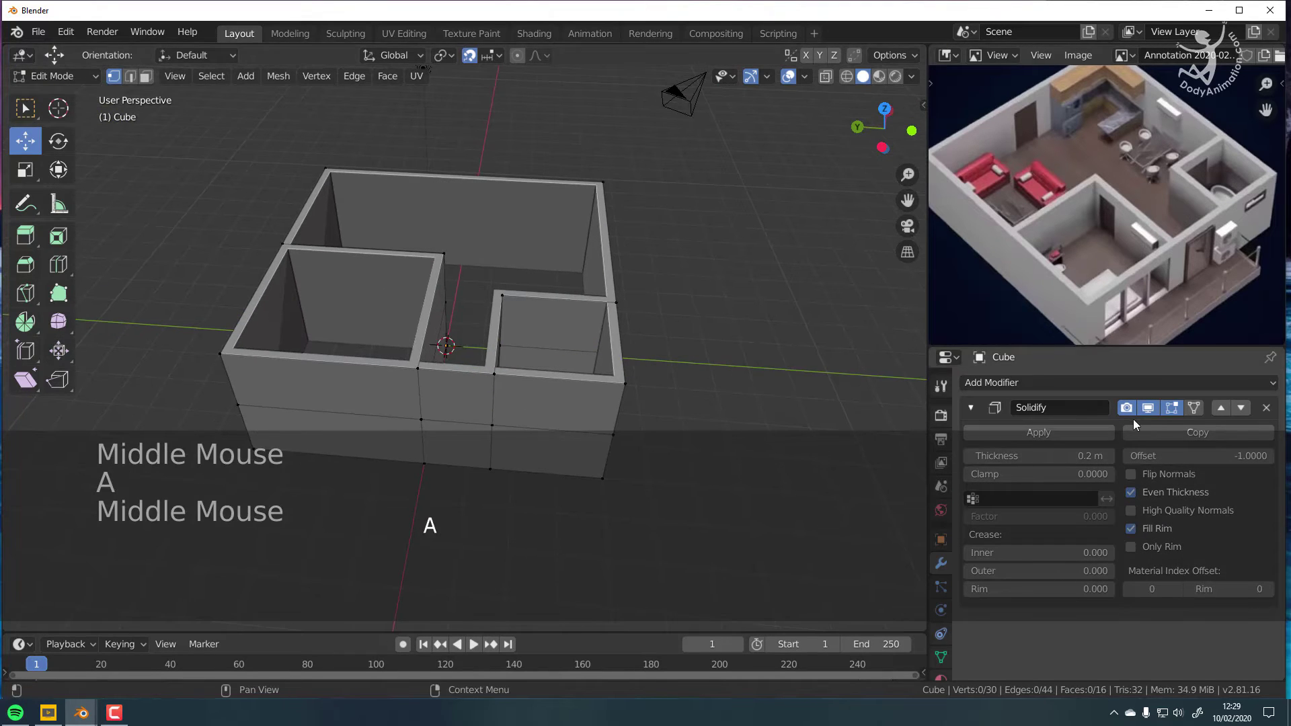
pyautogui.moveTo(511, 377); pyautogui.dragTo(460, 386, button='middle')
pyautogui.moveTo(543, 409); pyautogui.dragTo(468, 440, button='middle')
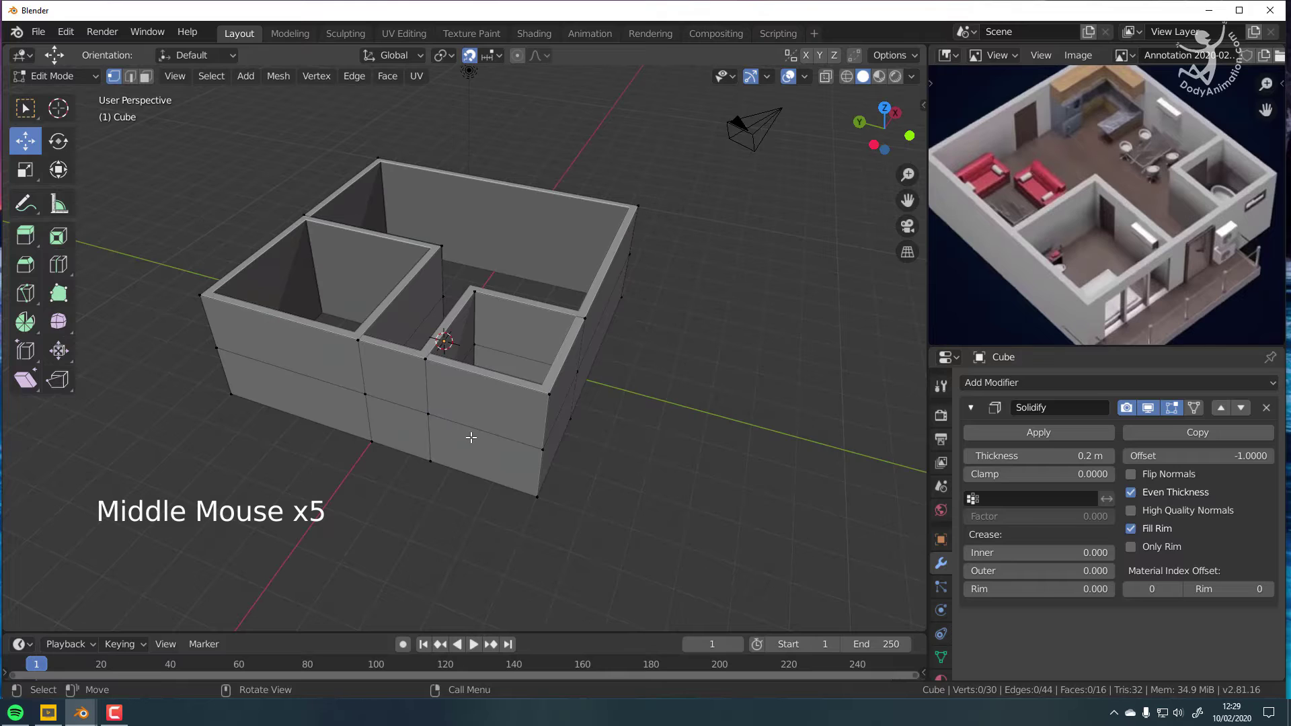
# Step: Select the mid-height edge loop around the outer walls
pyautogui.press('alt')
pyautogui.keyDown('alt'); pyautogui.middleClick(470, 428); pyautogui.keyUp('alt')
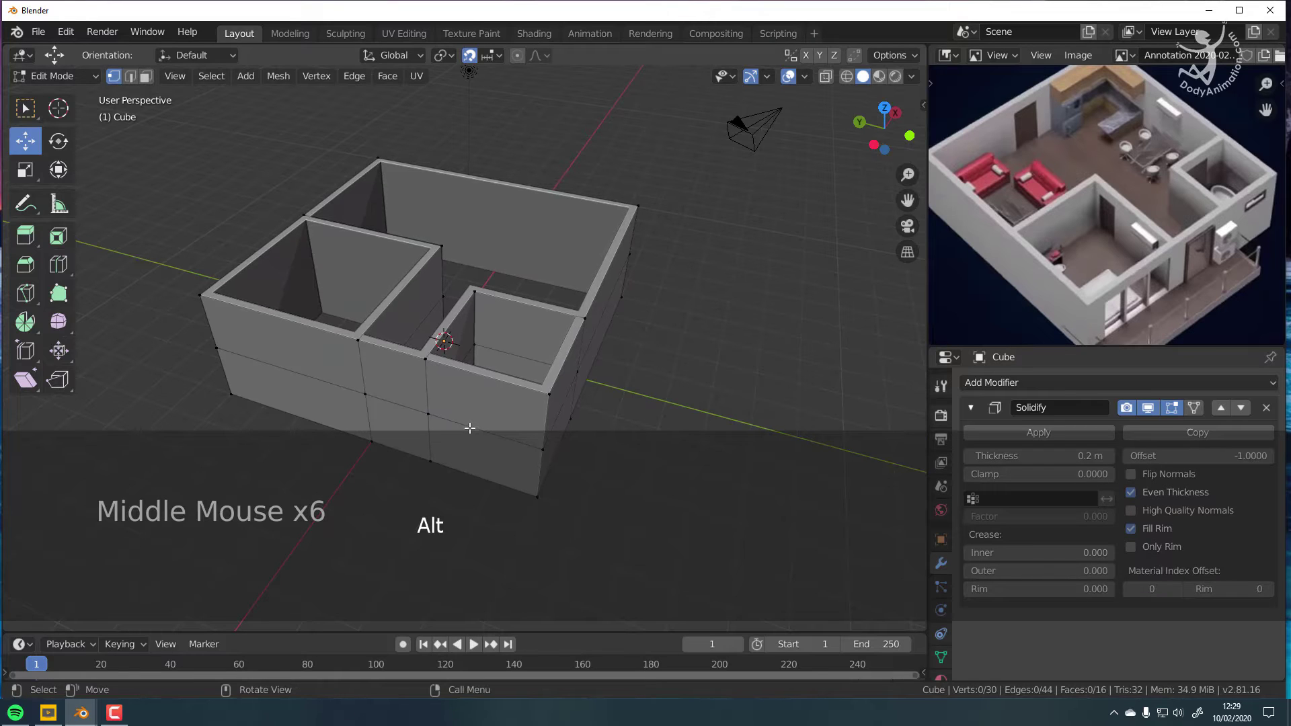
pyautogui.keyDown('alt'); pyautogui.click(468, 425); pyautogui.keyUp('alt')
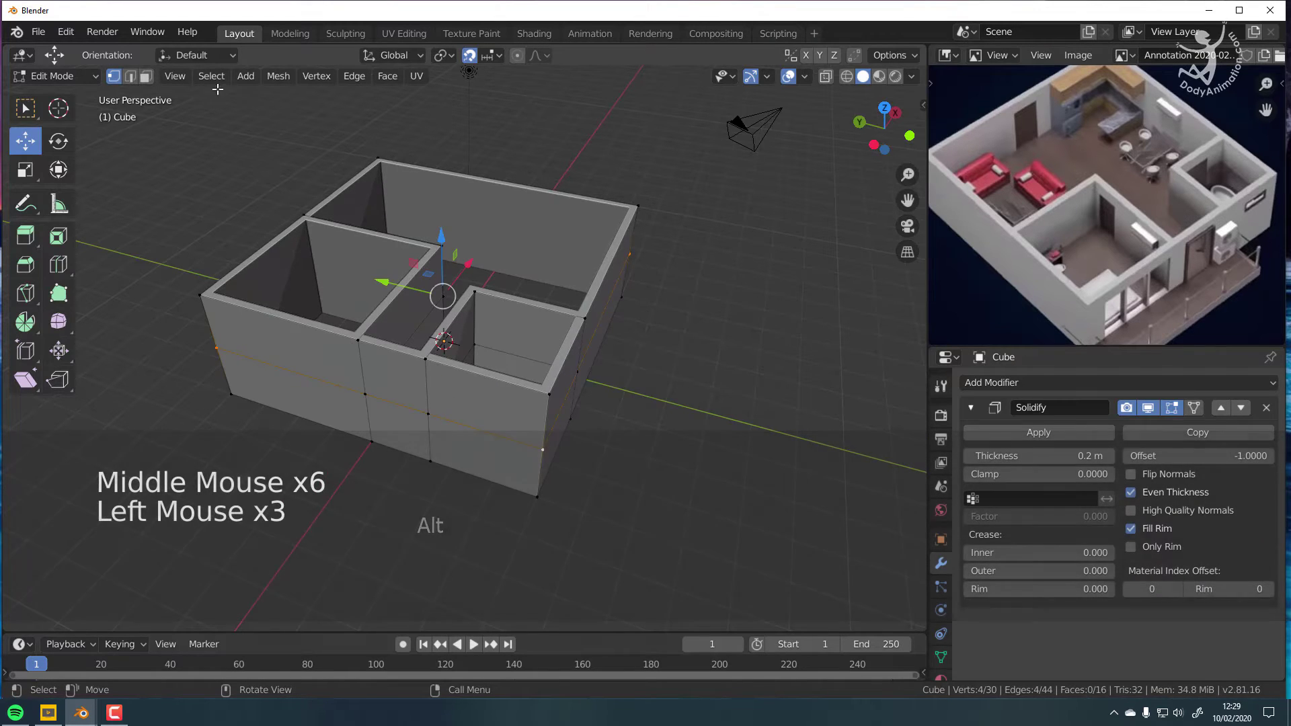
# Step: Check the Emulate 3 Button Mouse option in the input preferences and close the preferences window
pyautogui.click(67, 32)
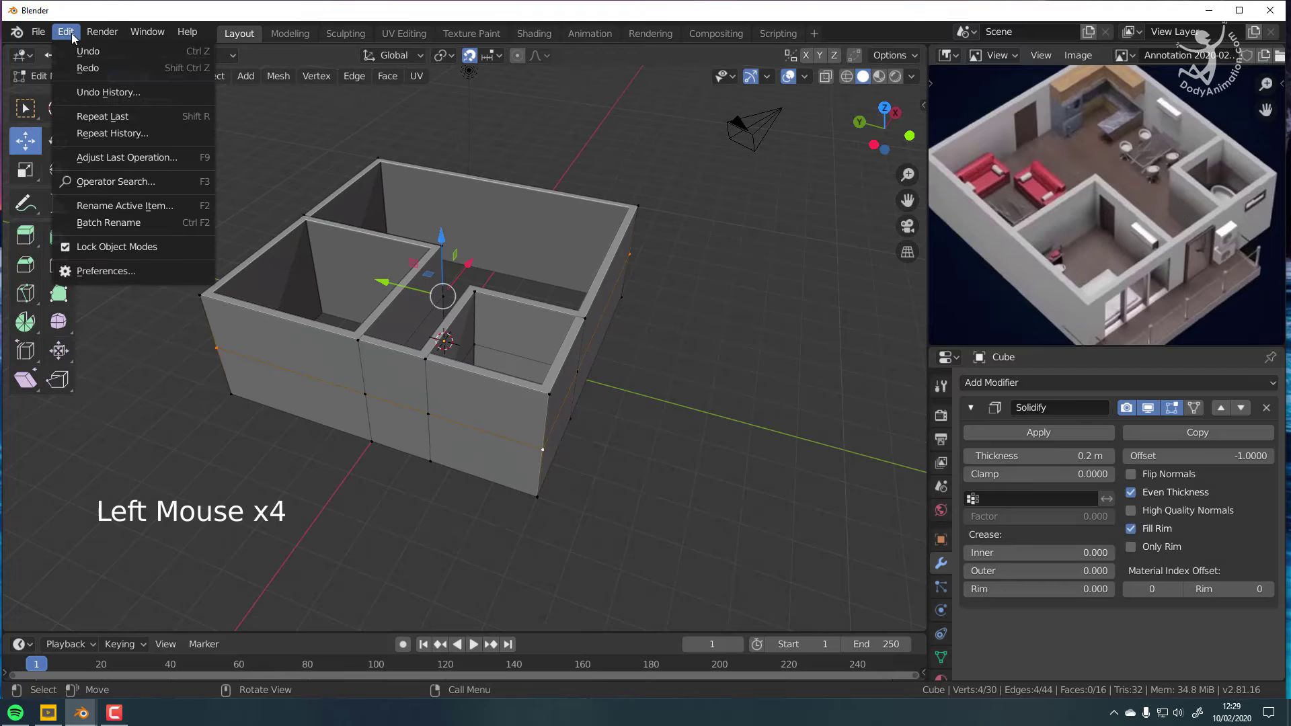
pyautogui.click(111, 271)
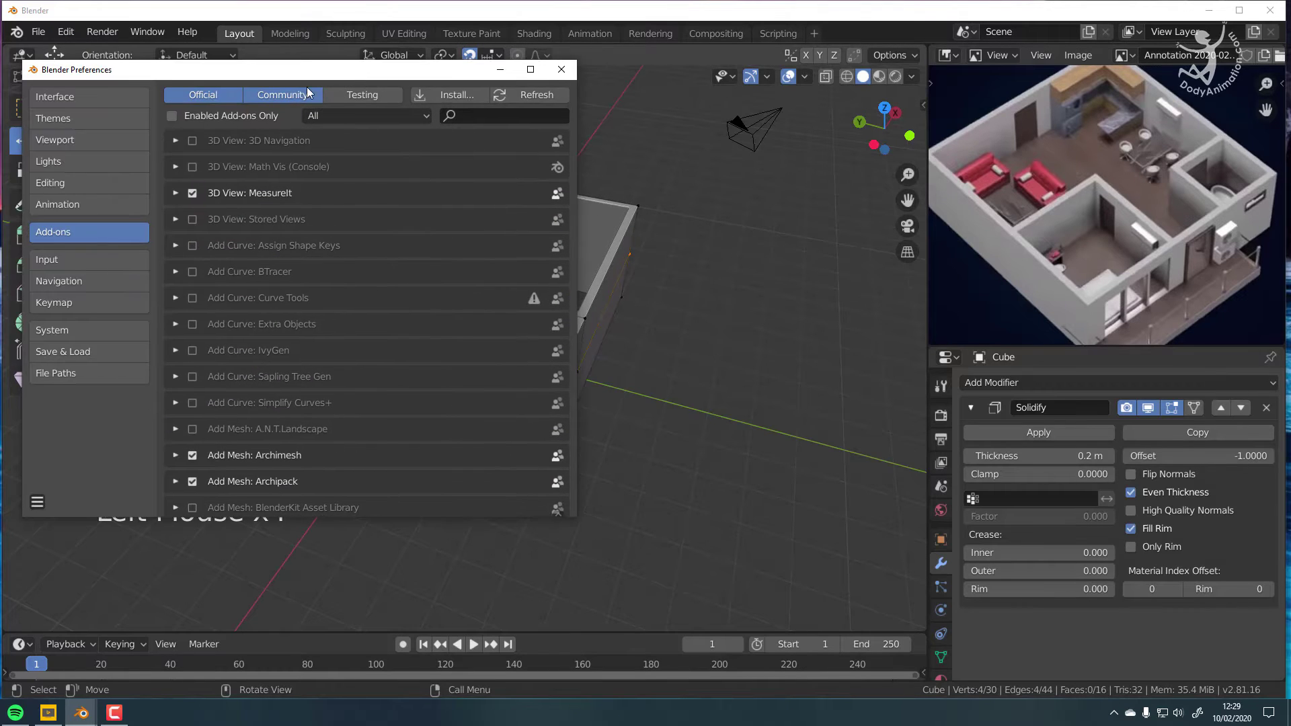
pyautogui.click(46, 262)
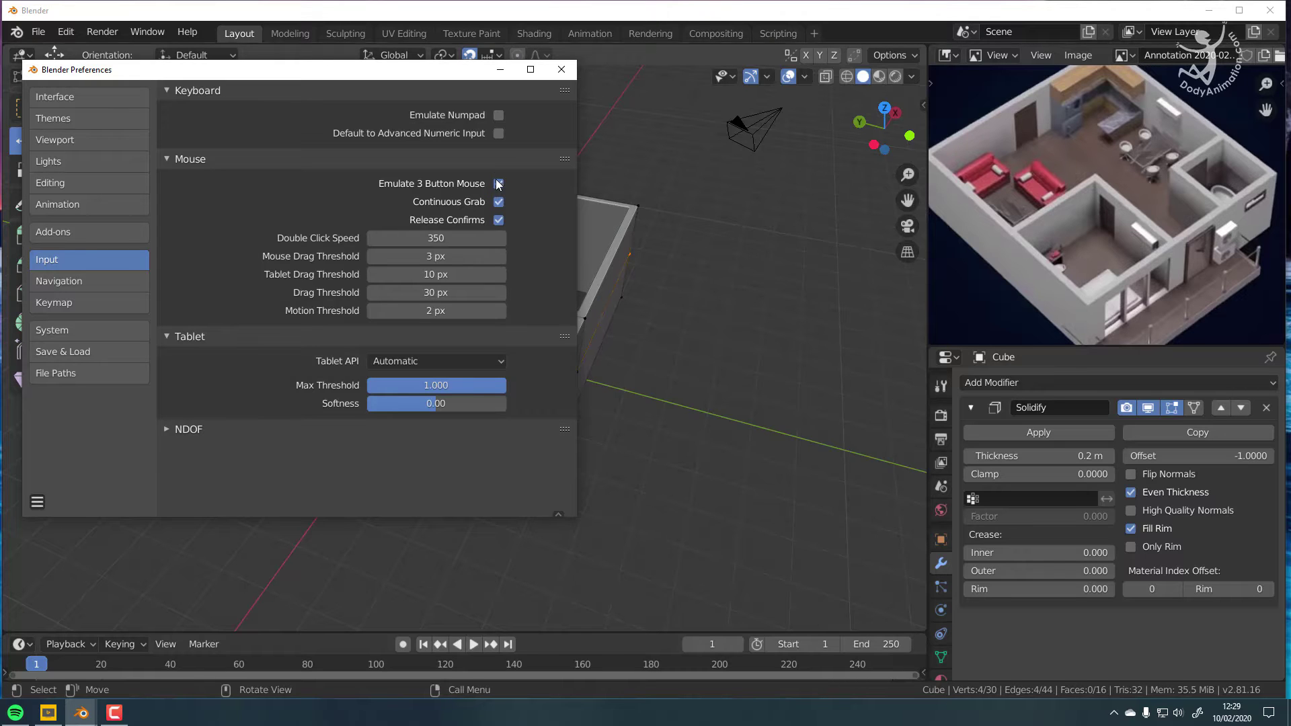
pyautogui.click(558, 70)
pyautogui.tripleClick(501, 352)
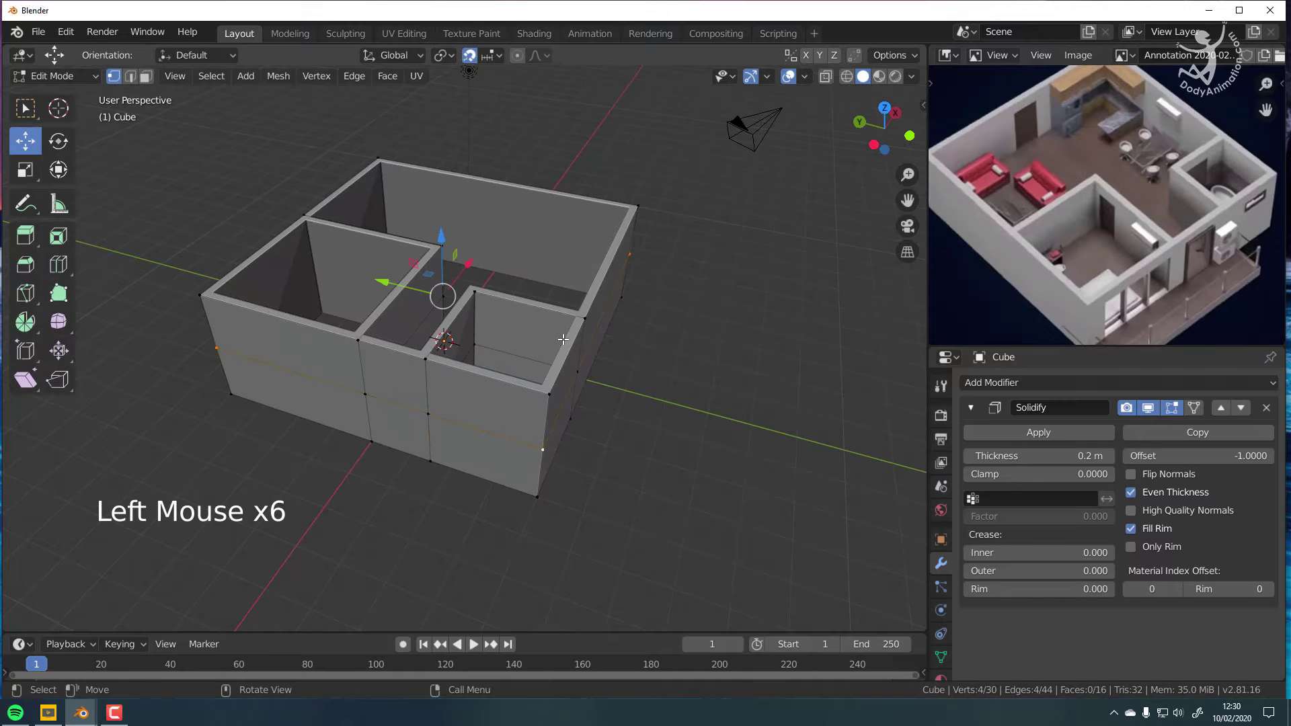
# Step: Add the mid-height edge loops of the small corner room and the larger front room to the selection
pyautogui.moveTo(563, 340); pyautogui.dragTo(470, 377, button='middle')
pyautogui.scroll(2, 470, 380)
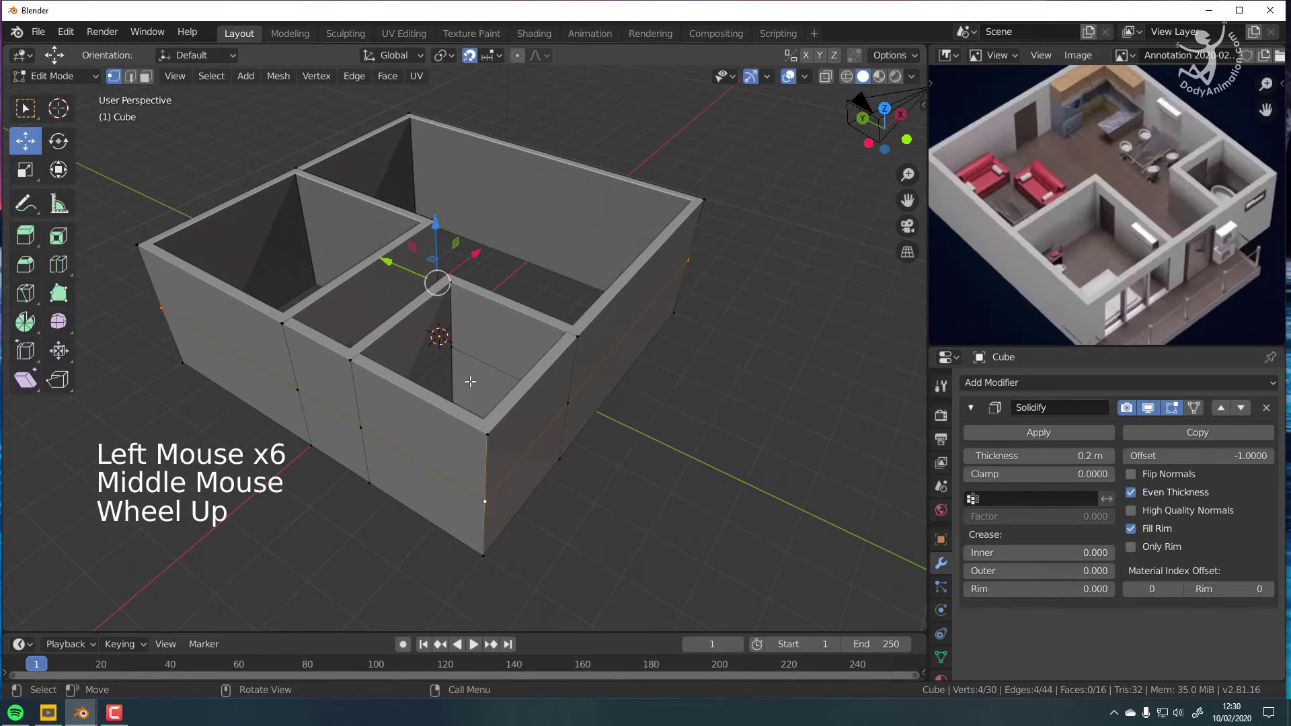
pyautogui.keyDown('shift'); pyautogui.doubleClick(485, 365); pyautogui.keyUp('shift')
pyautogui.moveTo(343, 306); pyautogui.dragTo(538, 303, button='middle')
pyautogui.keyDown('shift'); pyautogui.doubleClick(358, 281); pyautogui.keyUp('shift')
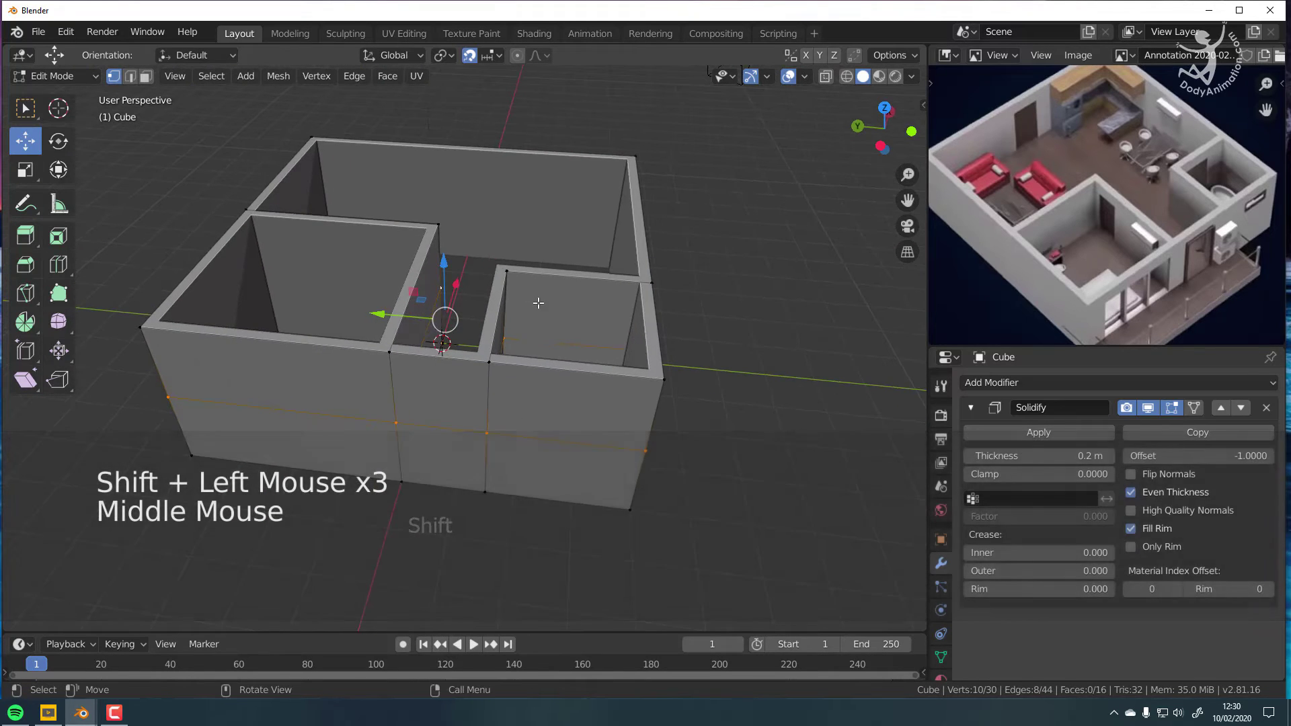
pyautogui.moveTo(482, 348); pyautogui.dragTo(465, 385, button='middle')
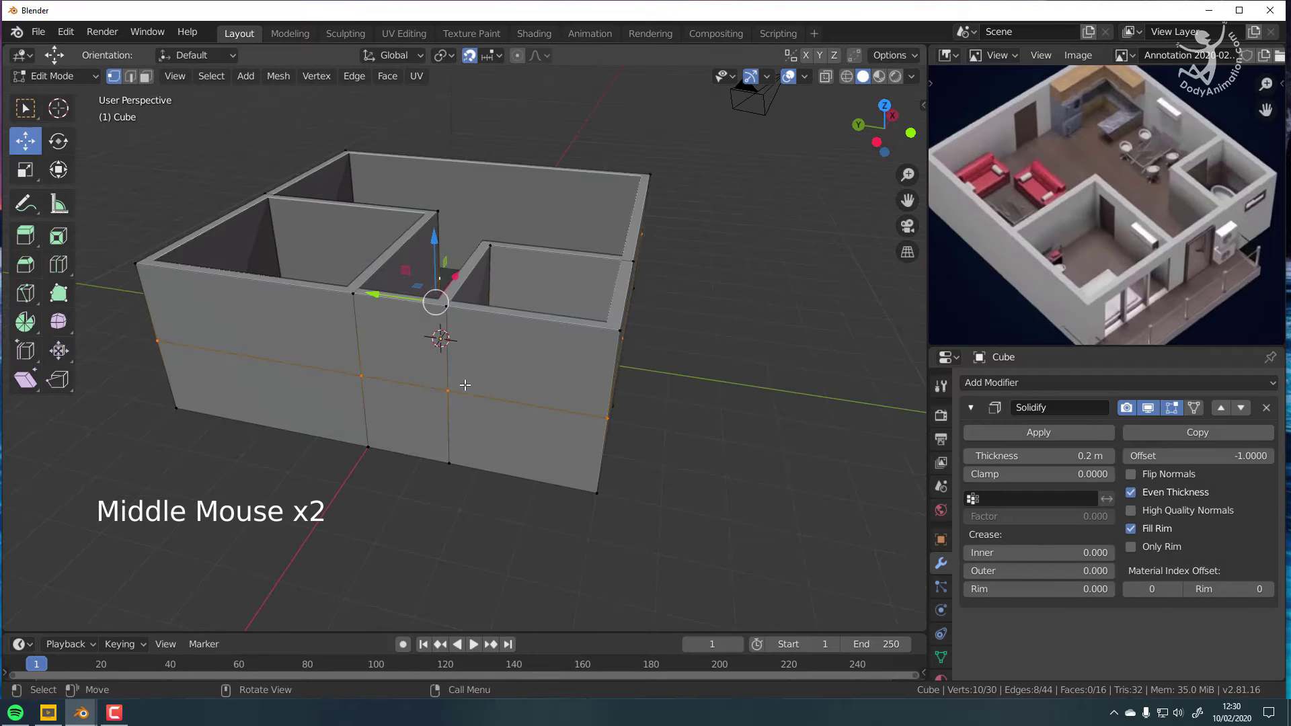
pyautogui.moveTo(874, 135); pyautogui.dragTo(860, 121, button='middle')
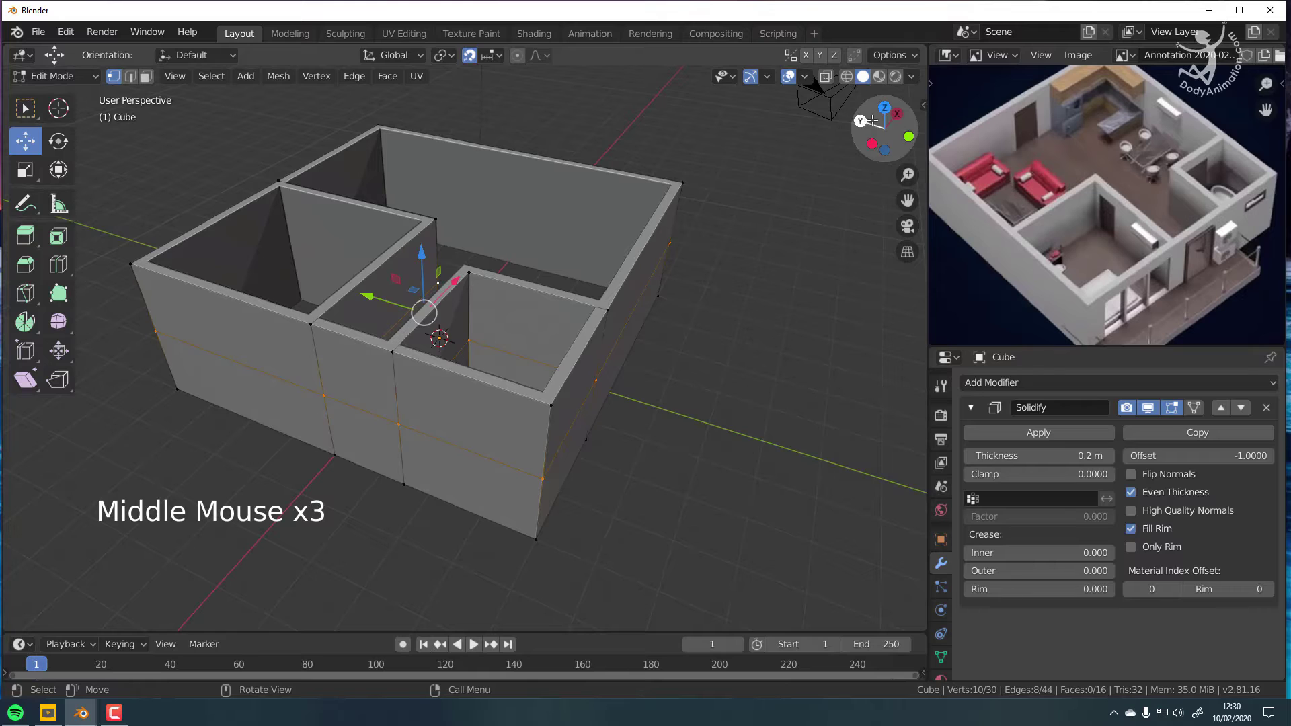
# Step: In the right orthographic view, raise the selected edge loops along Z to about three quarters of the wall height
pyautogui.click(897, 114)
pyautogui.scroll(2, 575, 300)
pyautogui.keyDown('shift'); pyautogui.moveTo(575, 301); pyautogui.dragTo(491, 319, button='middle'); pyautogui.keyUp('shift')
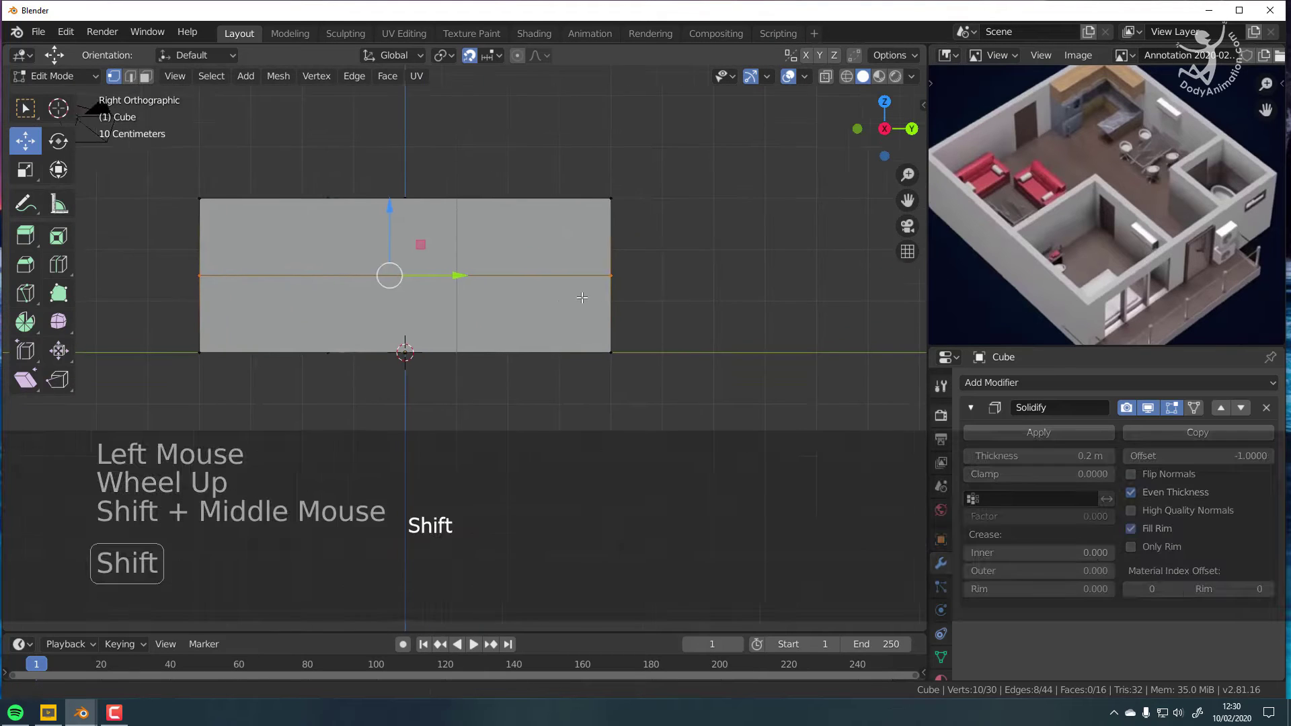
pyautogui.scroll(1, 585, 298)
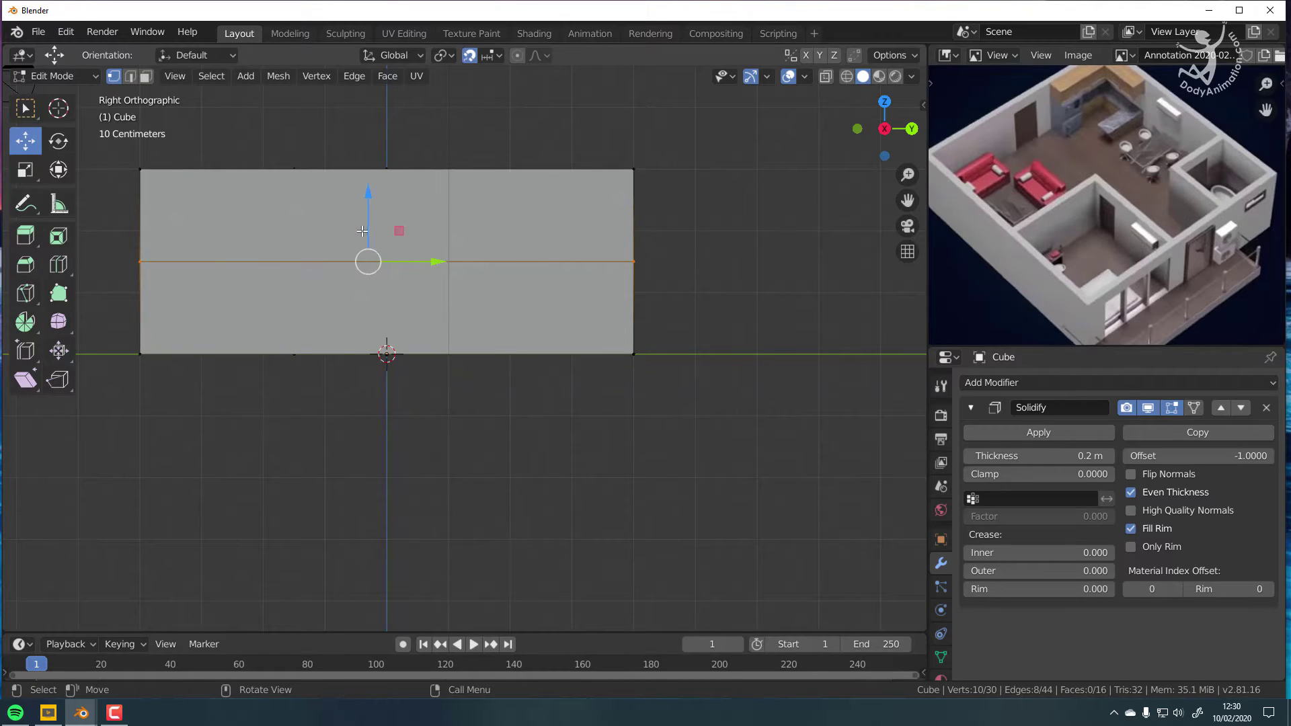
pyautogui.moveTo(364, 230); pyautogui.dragTo(368, 187)
pyautogui.scroll(2, 690, 227)
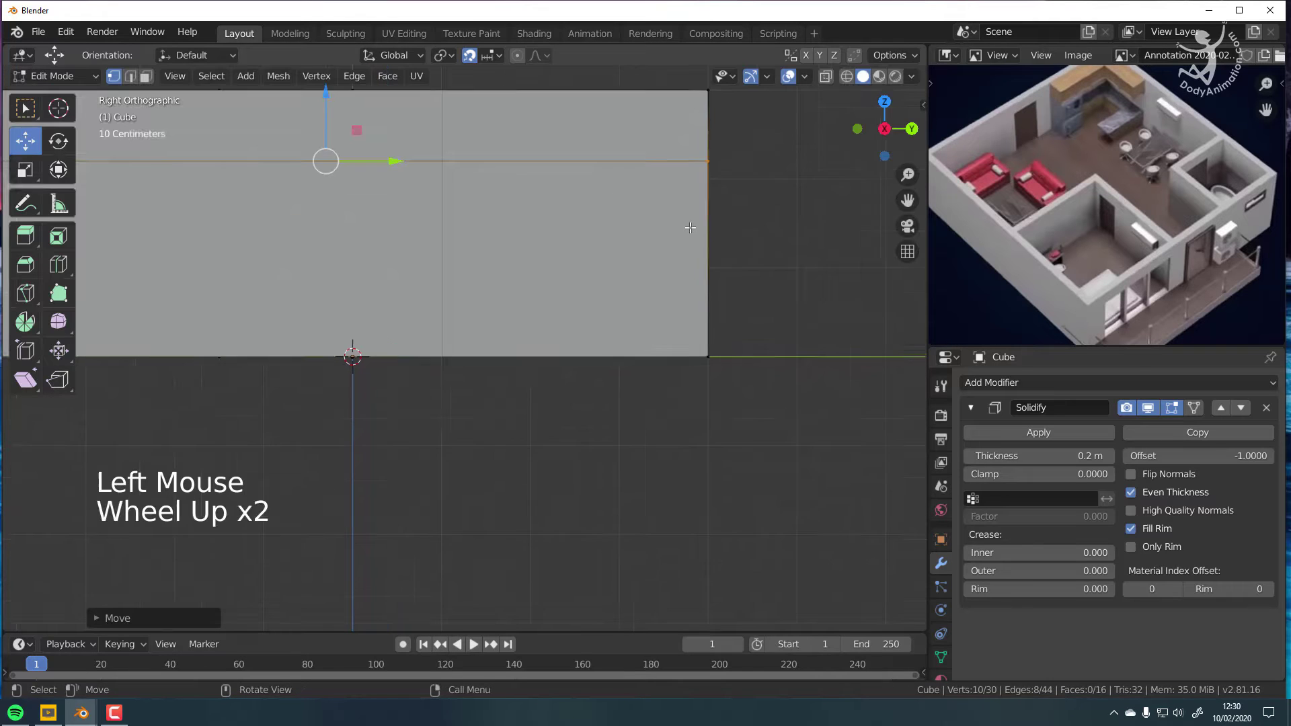
# Step: Examine the raised edge loops on the front walls and inner rooms in perspective
pyautogui.scroll(-2, 568, 280)
pyautogui.moveTo(568, 279); pyautogui.dragTo(564, 352, button='middle')
pyautogui.scroll(-2, 533, 328)
pyautogui.scroll(-1, 572, 377)
pyautogui.keyDown('shift'); pyautogui.moveTo(529, 409); pyautogui.dragTo(761, 401, button='middle'); pyautogui.keyUp('shift')
pyautogui.scroll(-1, 605, 395)
pyautogui.scroll(1, 606, 395)
pyautogui.scroll(-1, 690, 409)
pyautogui.scroll(2, 646, 399)
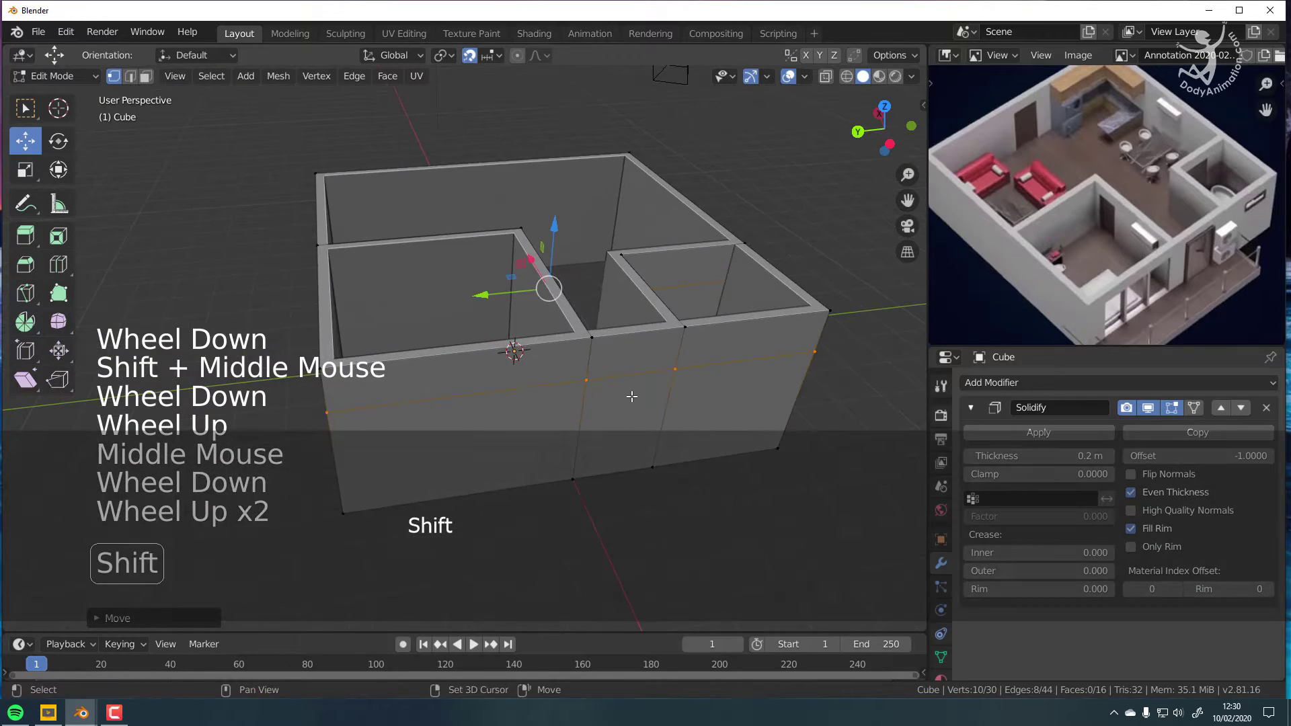
pyautogui.keyDown('shift'); pyautogui.moveTo(612, 395); pyautogui.dragTo(504, 388, button='middle'); pyautogui.keyUp('shift')
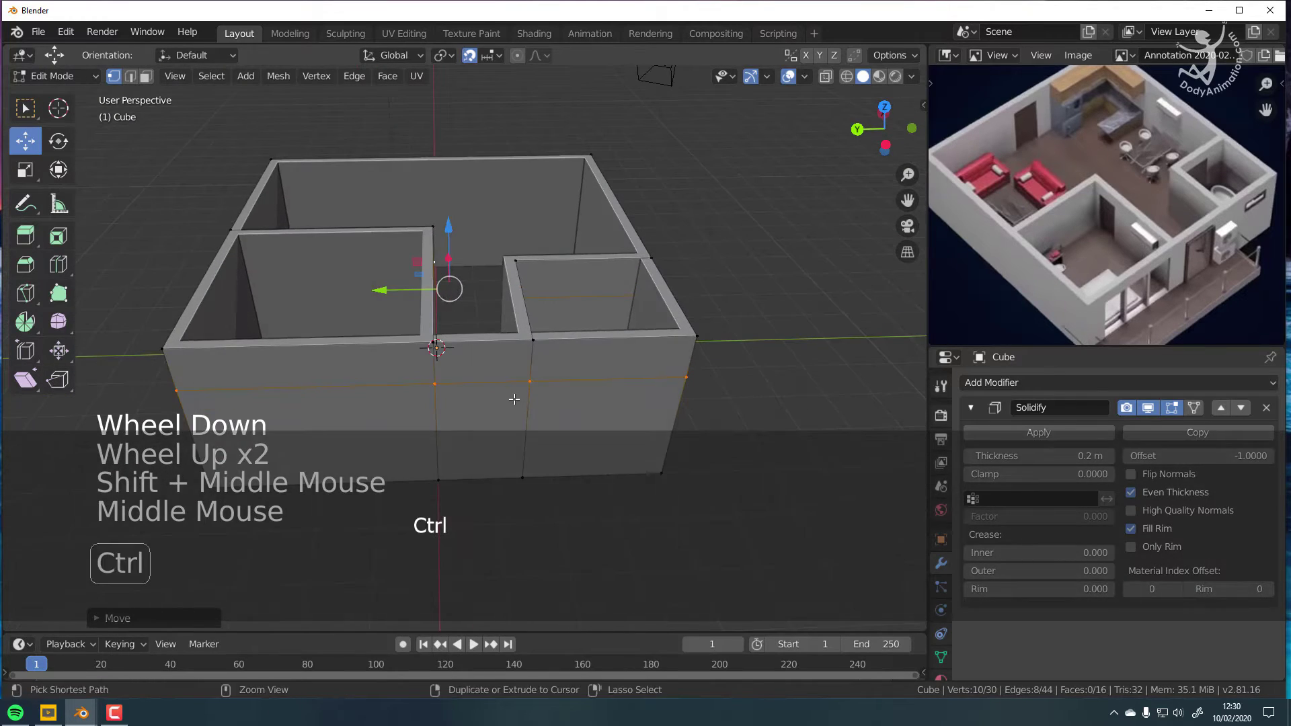
# Step: Cancel the started loop cut, turn off snapping and deselect all the wall geometry
pyautogui.hotkey('ctrl', 'r')
pyautogui.rightClick(490, 384)
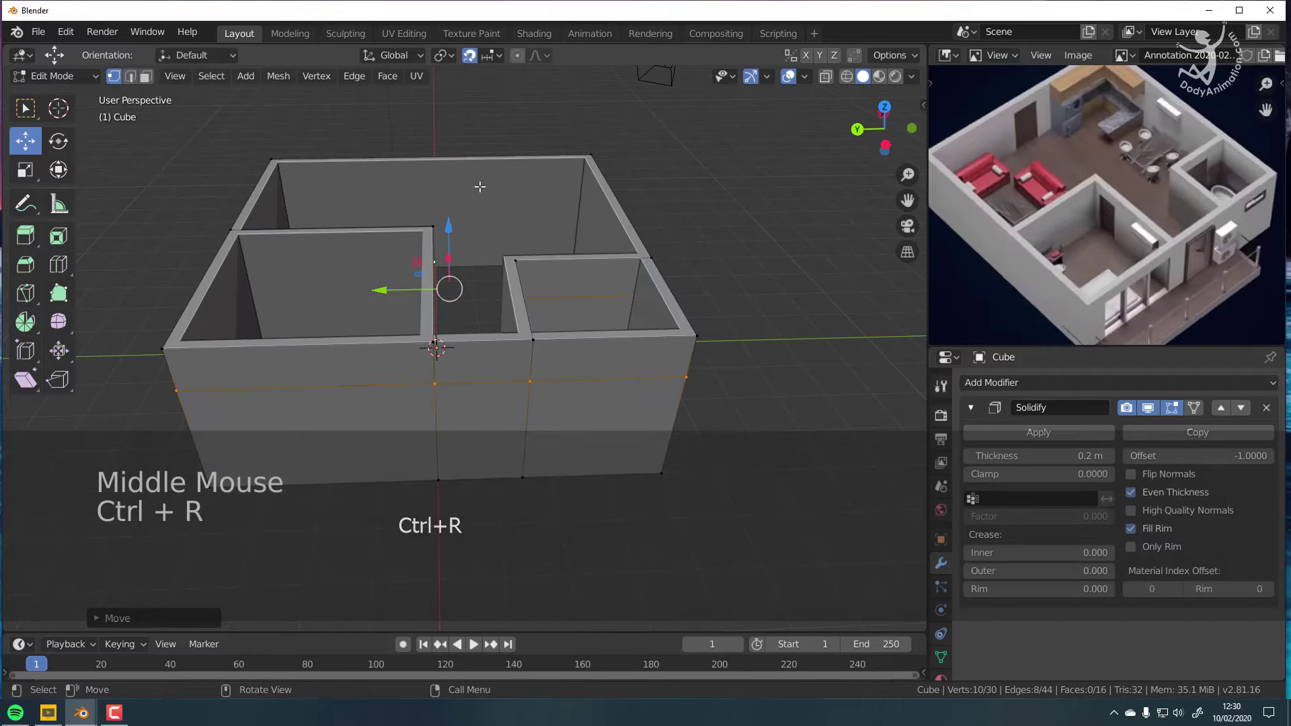
pyautogui.click(468, 58)
pyautogui.moveTo(436, 402); pyautogui.dragTo(457, 343, button='middle')
pyautogui.press('a')
# Step: Add a vertical loop cut about midway across the narrow front wall section between the two rooms
pyautogui.hotkey('ctrl', 'r')
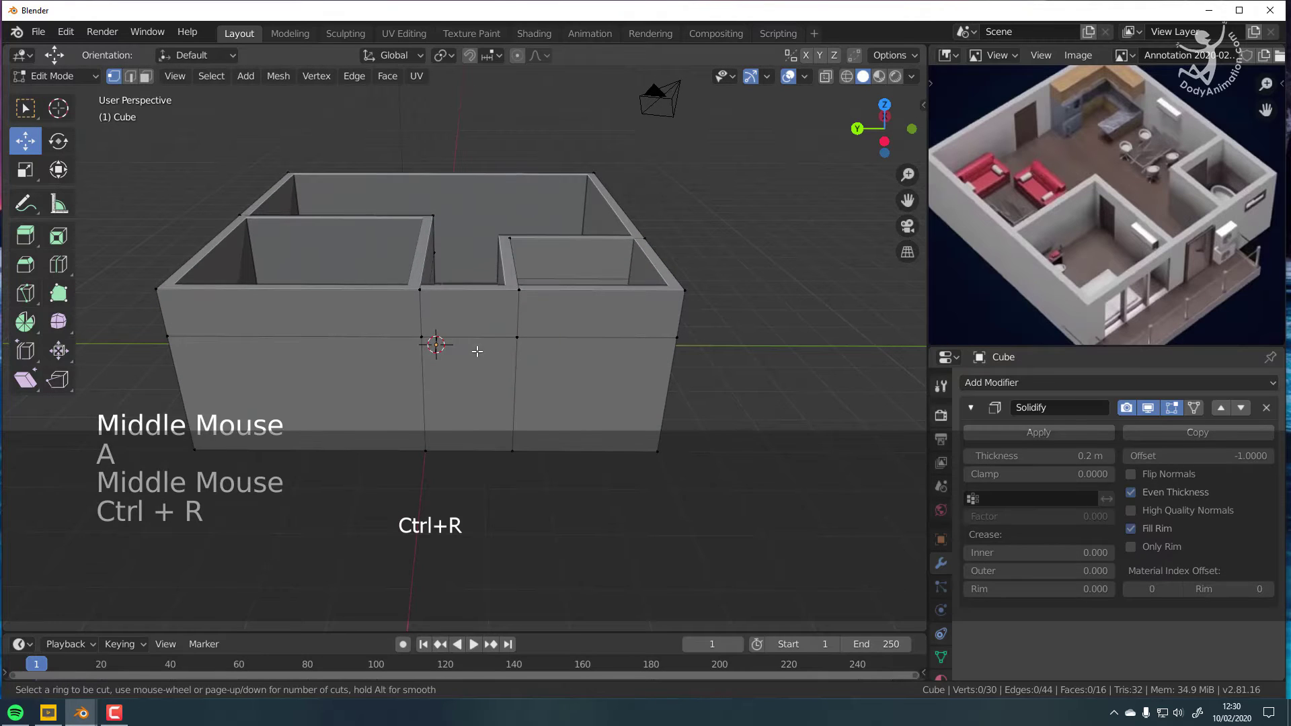
pyautogui.click(479, 331)
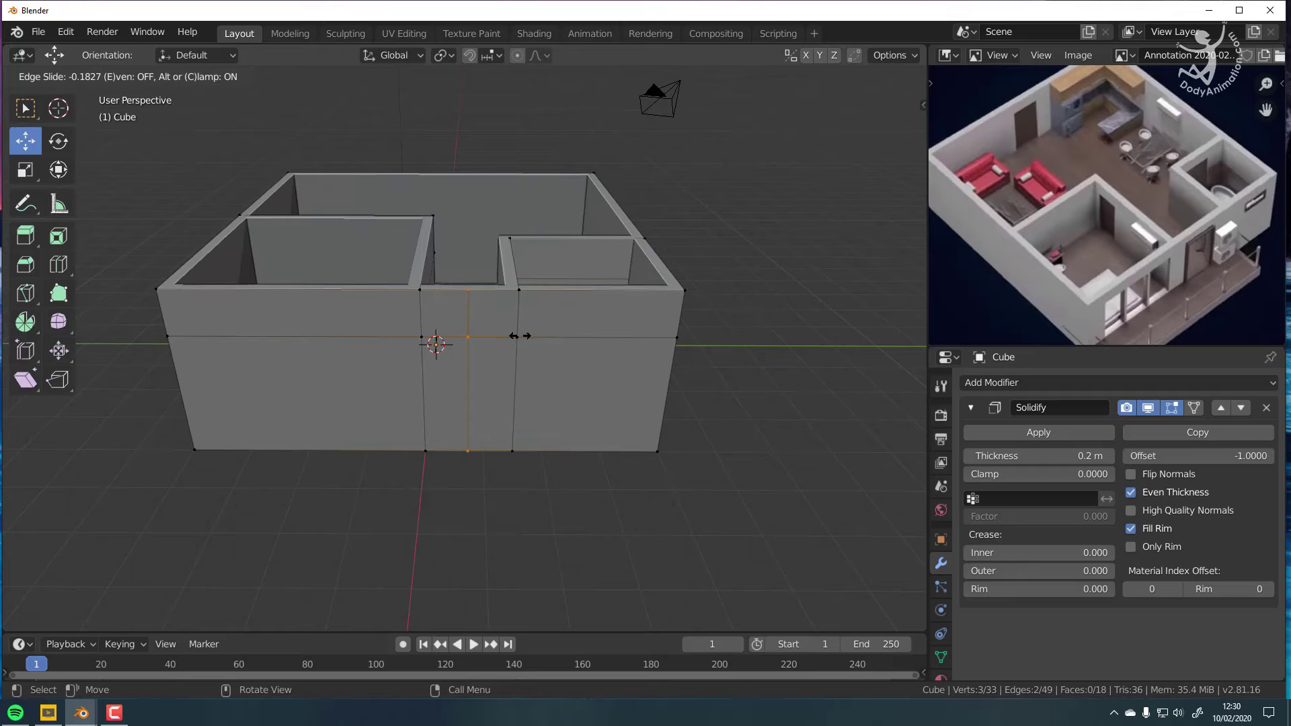
pyautogui.click(520, 335)
# Step: Bevel the new vertical loop with a width of 0.5 m to outline the front door opening
pyautogui.scroll(2, 485, 412)
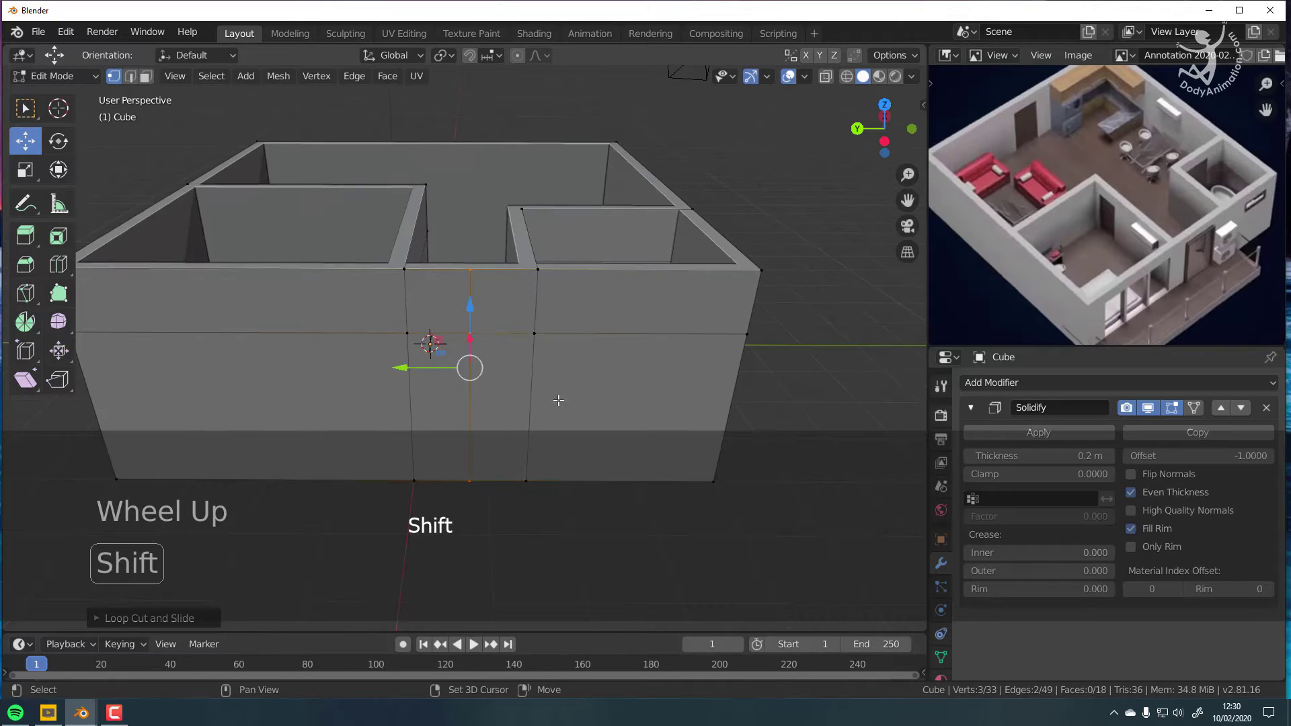
pyautogui.keyDown('shift'); pyautogui.moveTo(578, 410); pyautogui.dragTo(537, 404, button='middle'); pyautogui.keyUp('shift')
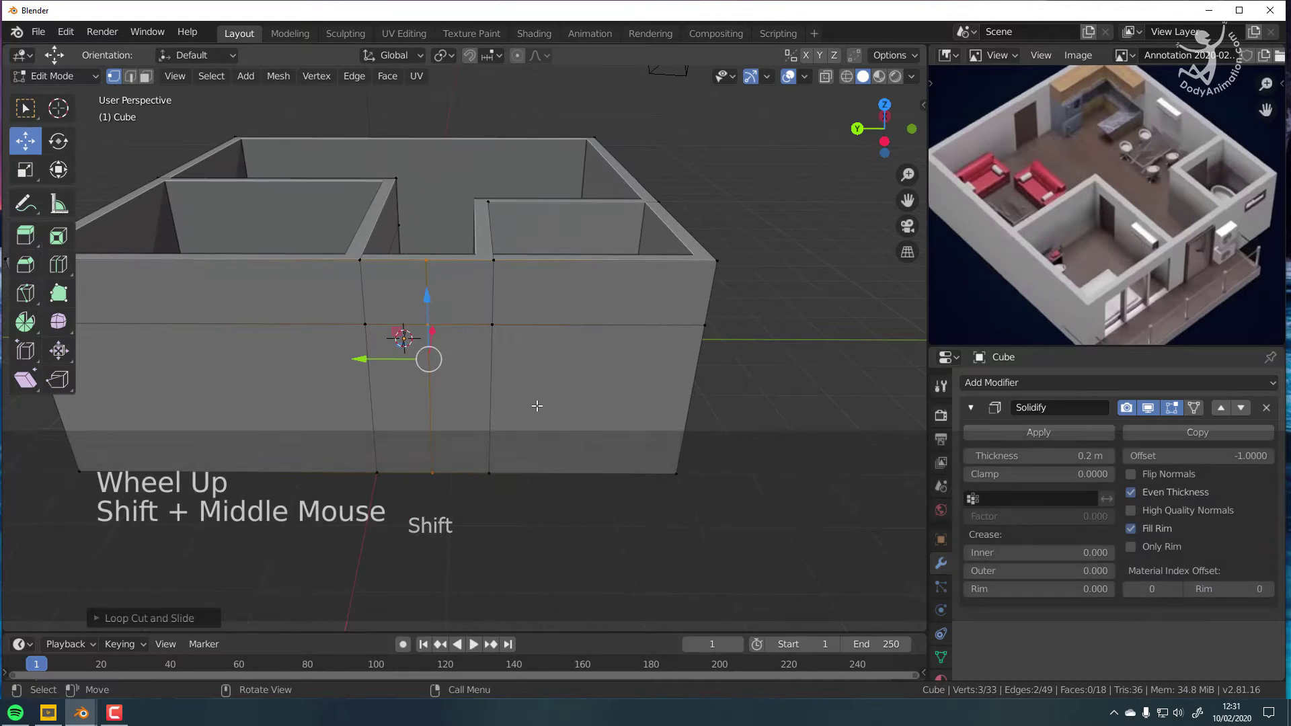
pyautogui.hotkey('ctrl', 'b')
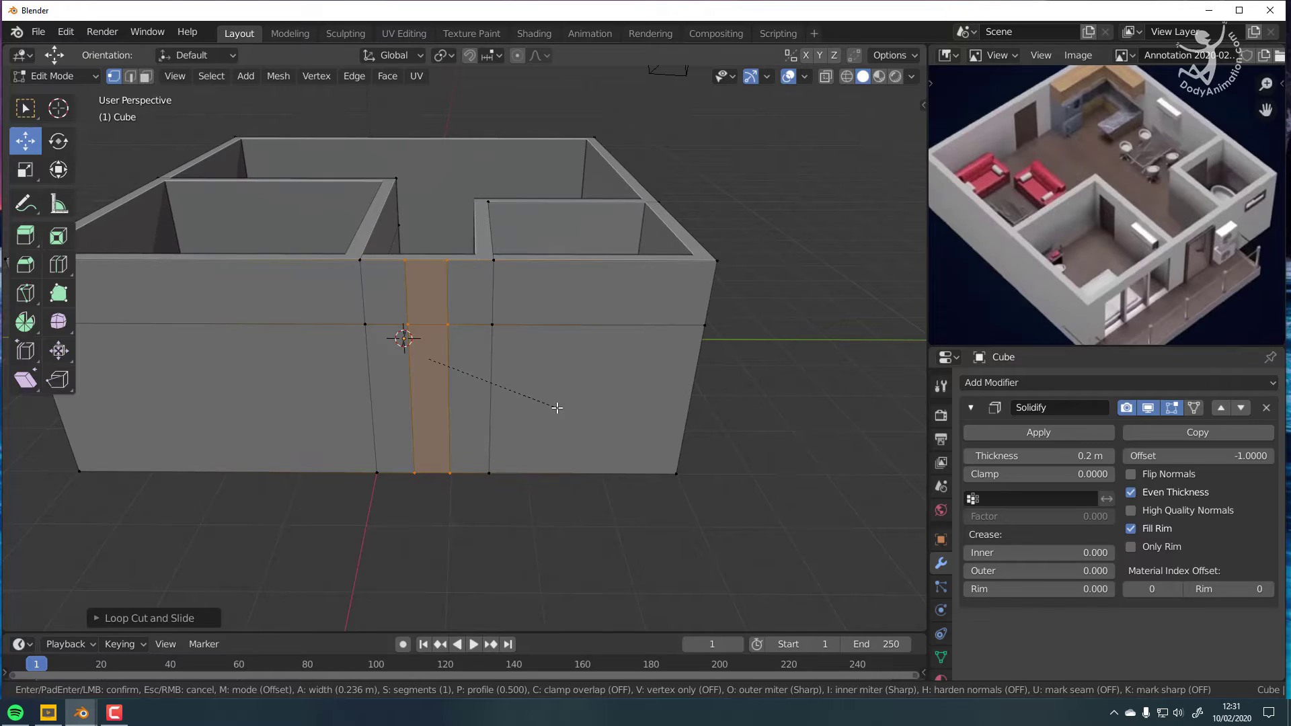
pyautogui.press('KP_Decimal')
pyautogui.press('5')
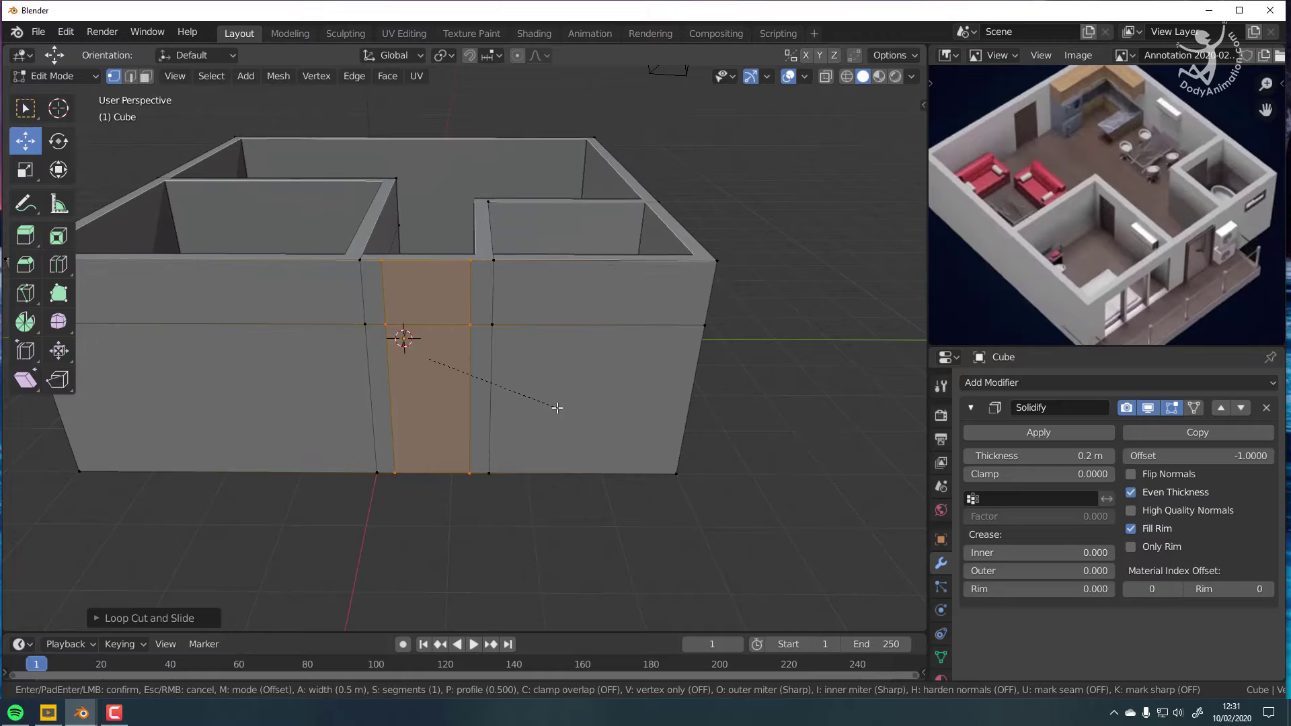
pyautogui.press('Return')
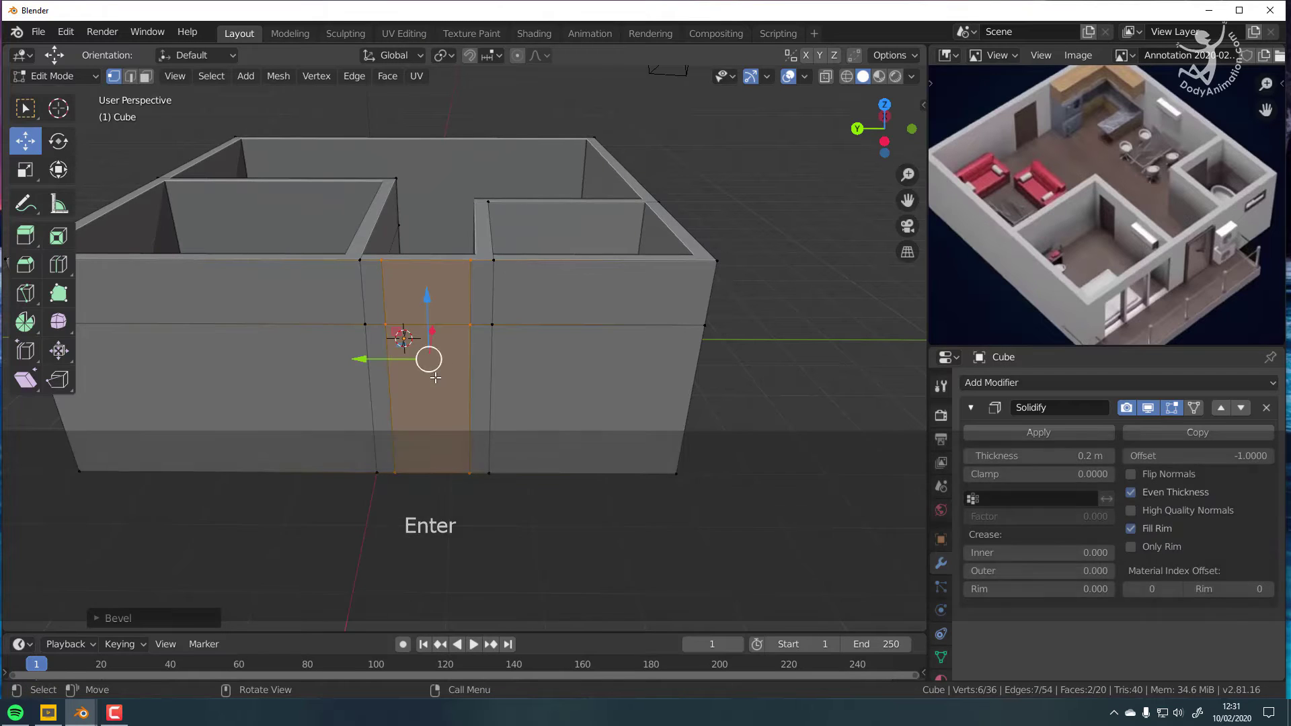
pyautogui.moveTo(500, 336); pyautogui.dragTo(449, 392, button='middle')
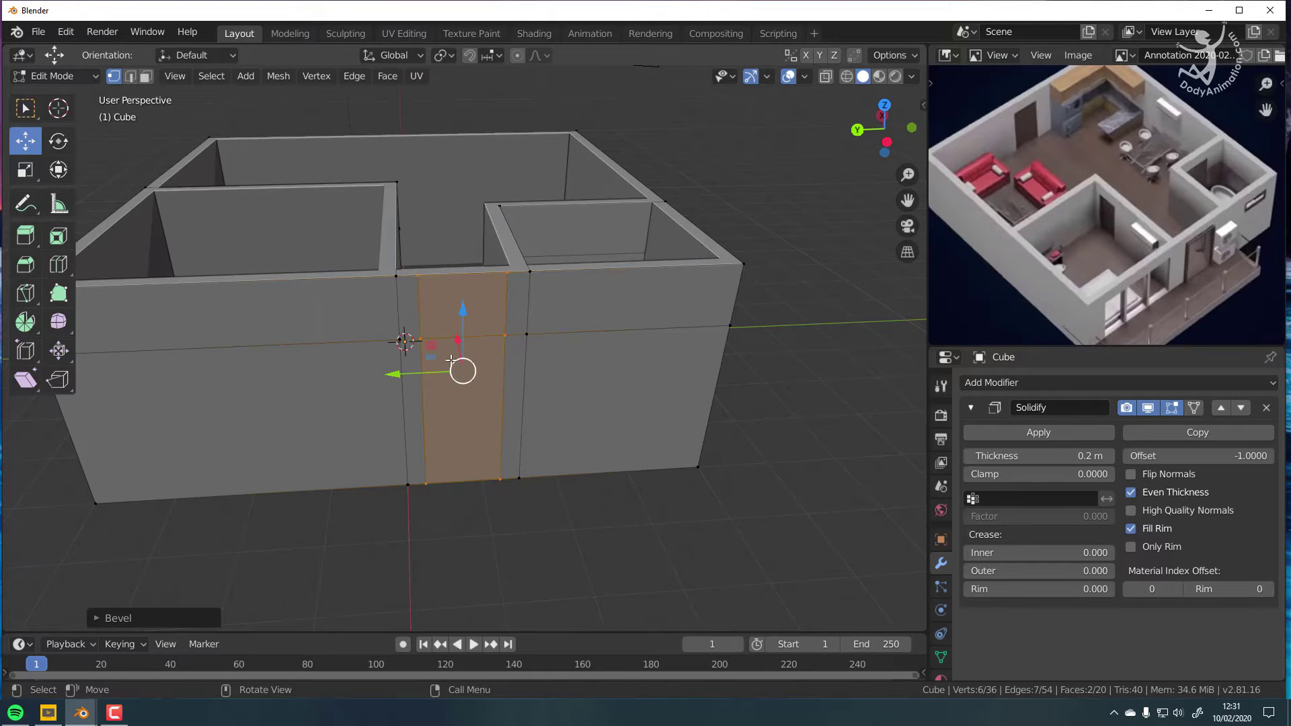
# Step: Add a vertical loop cut on the larger front room's hallway wall, slid about 0.45 toward the wall's inner corner
pyautogui.scroll(2, 450, 359)
pyautogui.moveTo(444, 227); pyautogui.dragTo(605, 323, button='middle')
pyautogui.scroll(-2, 454, 262)
pyautogui.scroll(1, 460, 282)
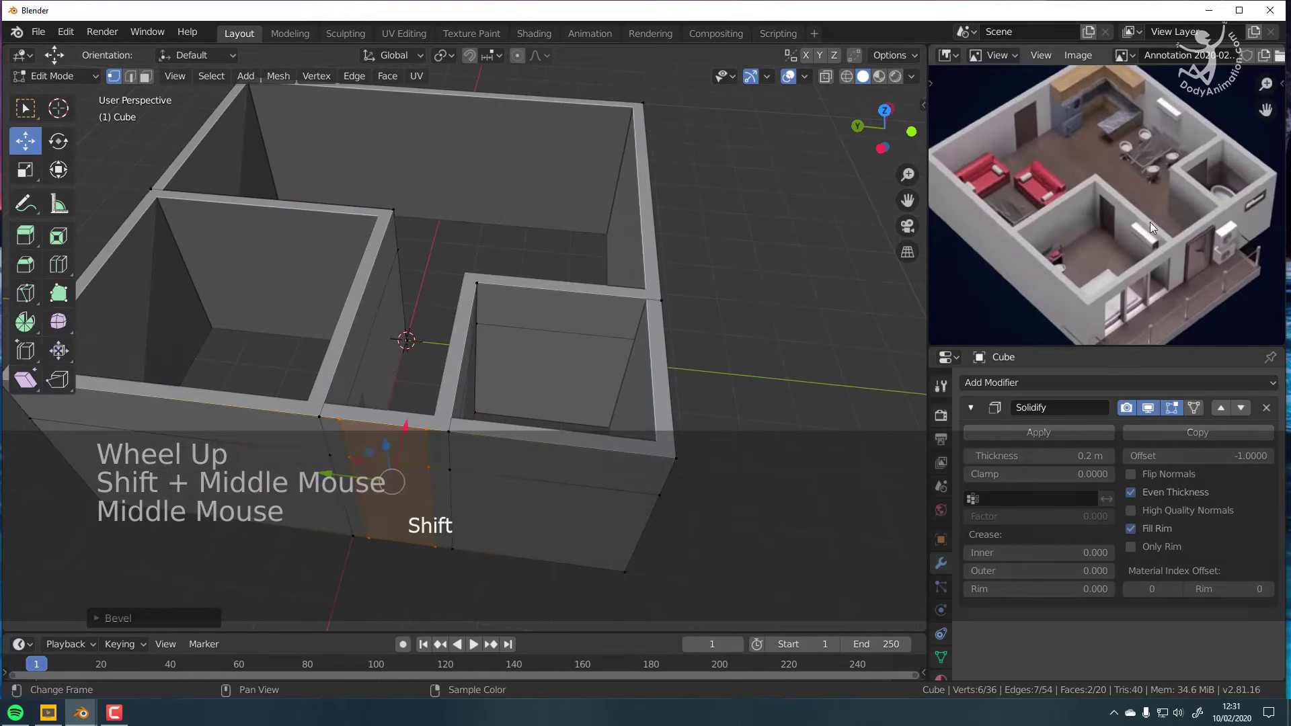
pyautogui.moveTo(274, 283); pyautogui.dragTo(208, 291, button='middle')
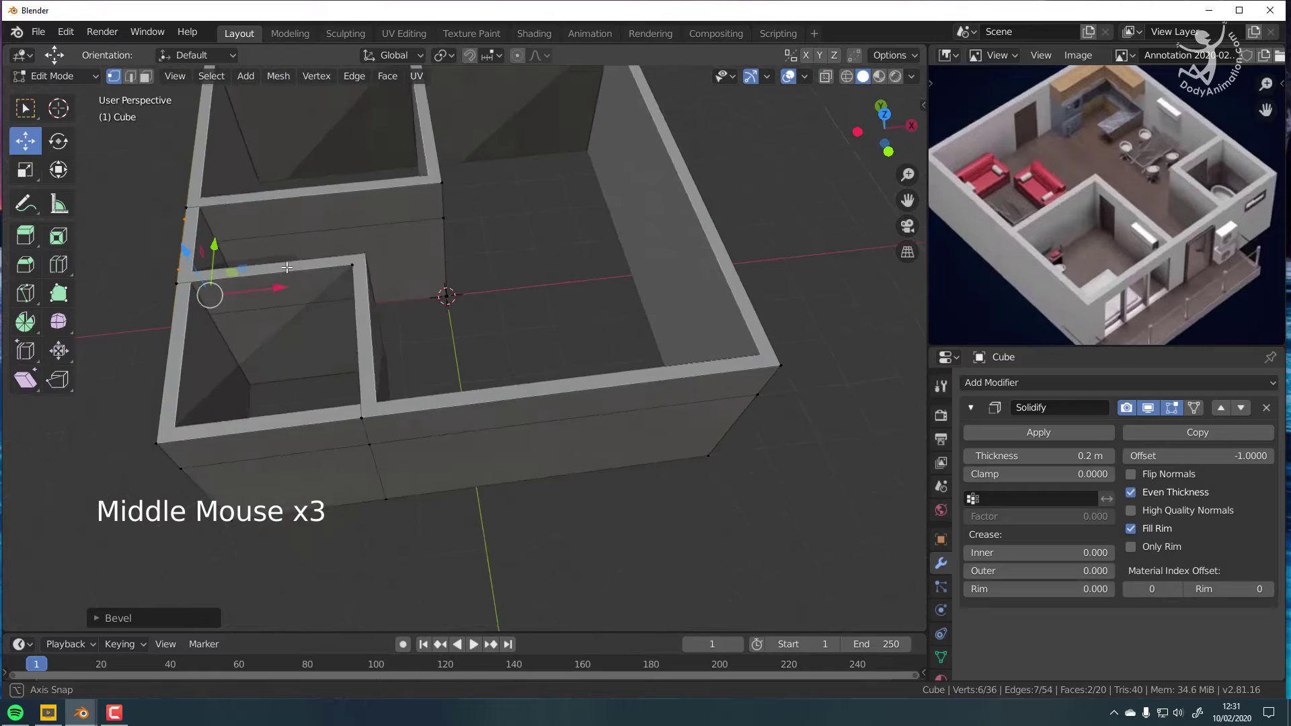
pyautogui.hotkey('ctrl', 'r')
pyautogui.click(353, 226)
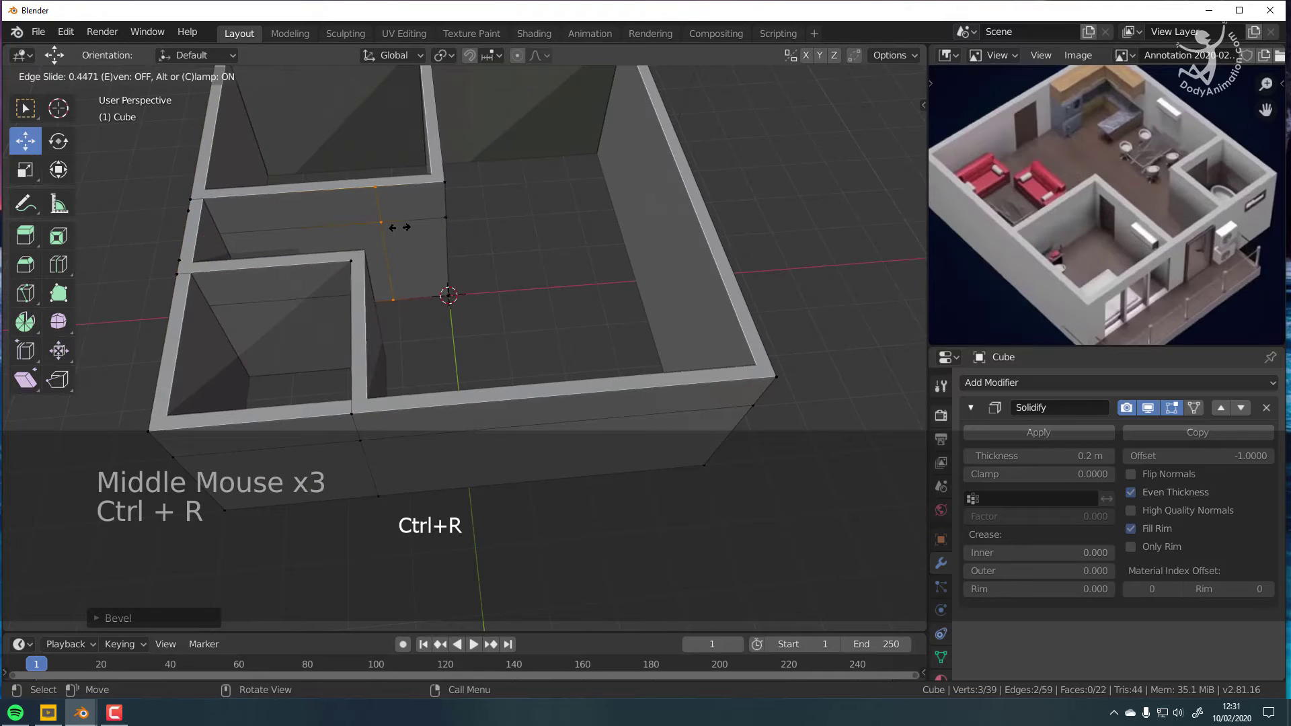
pyautogui.click(399, 227)
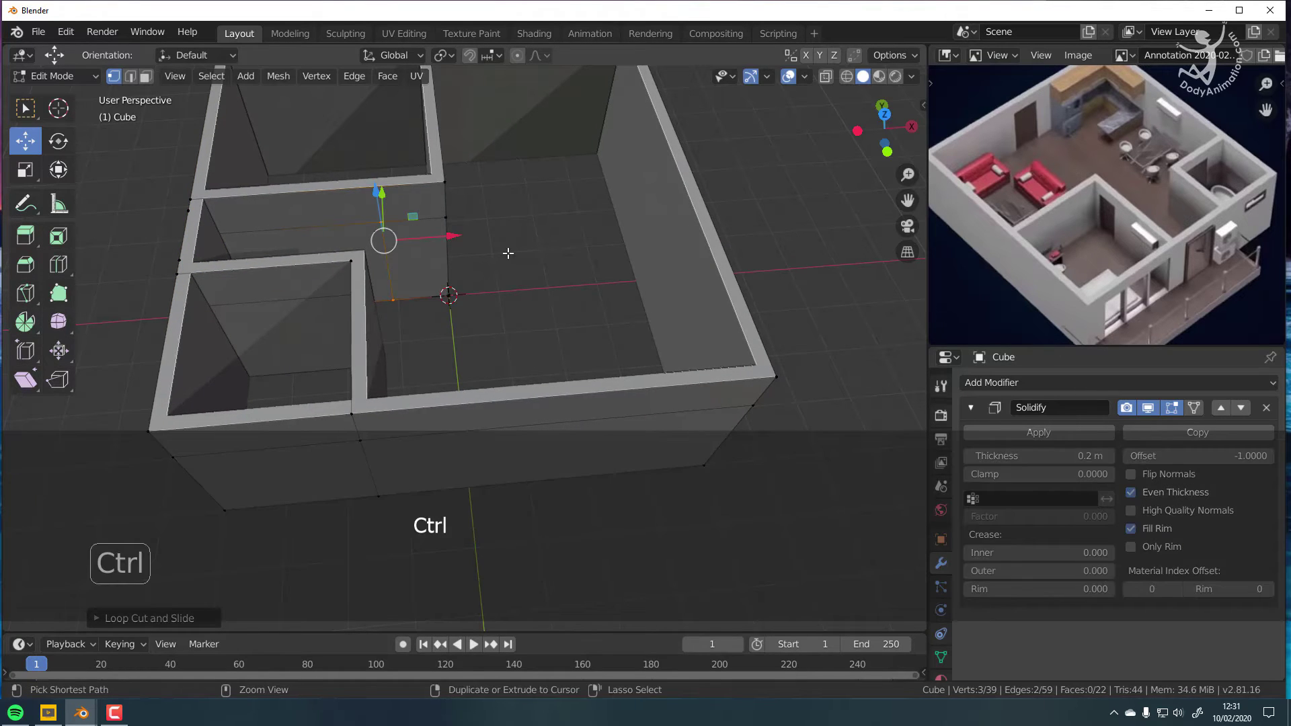
# Step: Bevel the hallway wall's new vertical loop with a width of 0.5 m to outline the larger room's door
pyautogui.hotkey('ctrl', 'b')
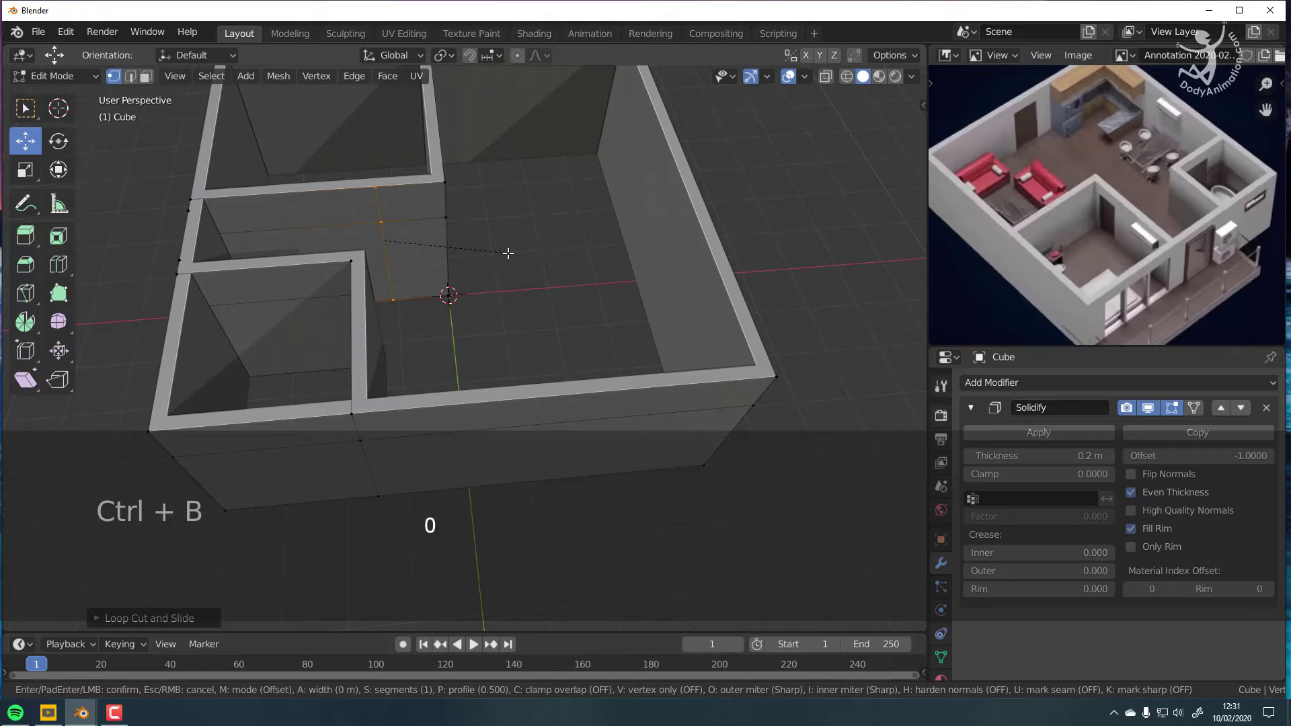
pyautogui.press('5')
pyautogui.press('Return')
# Step: Add a vertical loop cut on the small front room's rear wall, slid off centre toward the hallway
pyautogui.moveTo(281, 230); pyautogui.dragTo(557, 337, button='middle')
pyautogui.scroll(-2, 326, 276)
pyautogui.hotkey('ctrl', 'r')
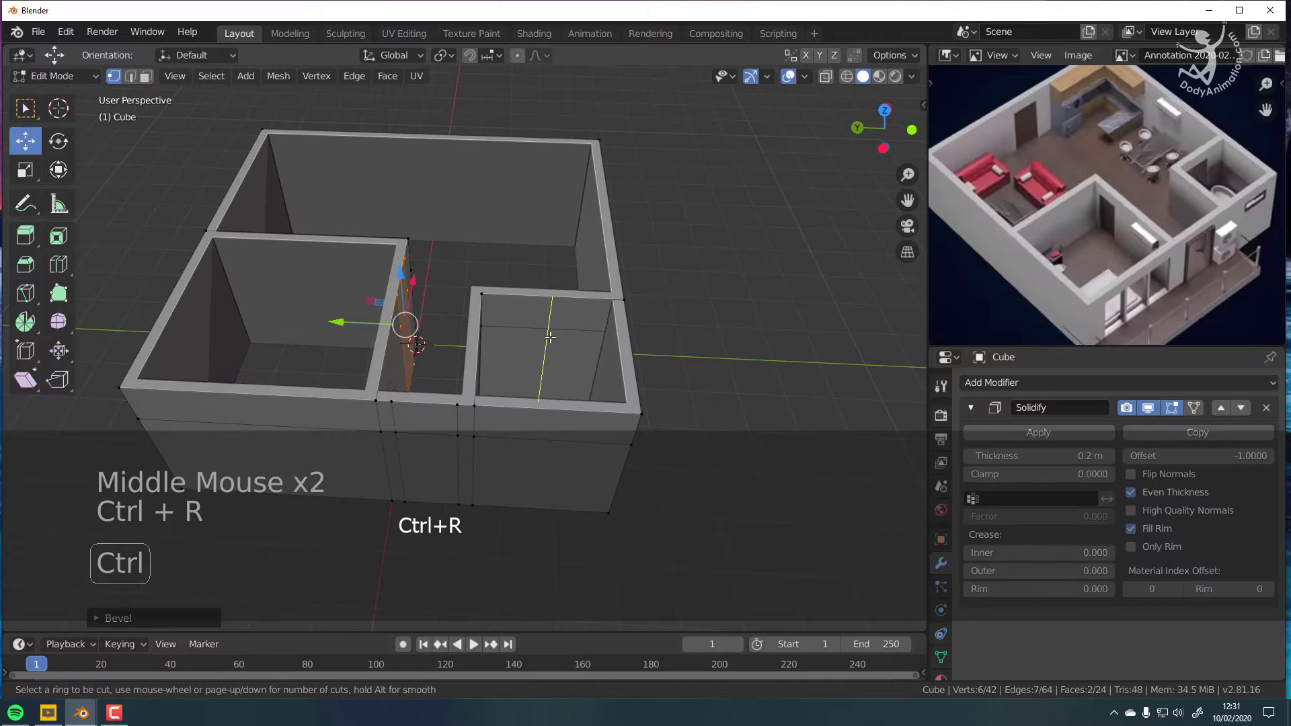
pyautogui.click(550, 337)
pyautogui.click(519, 337)
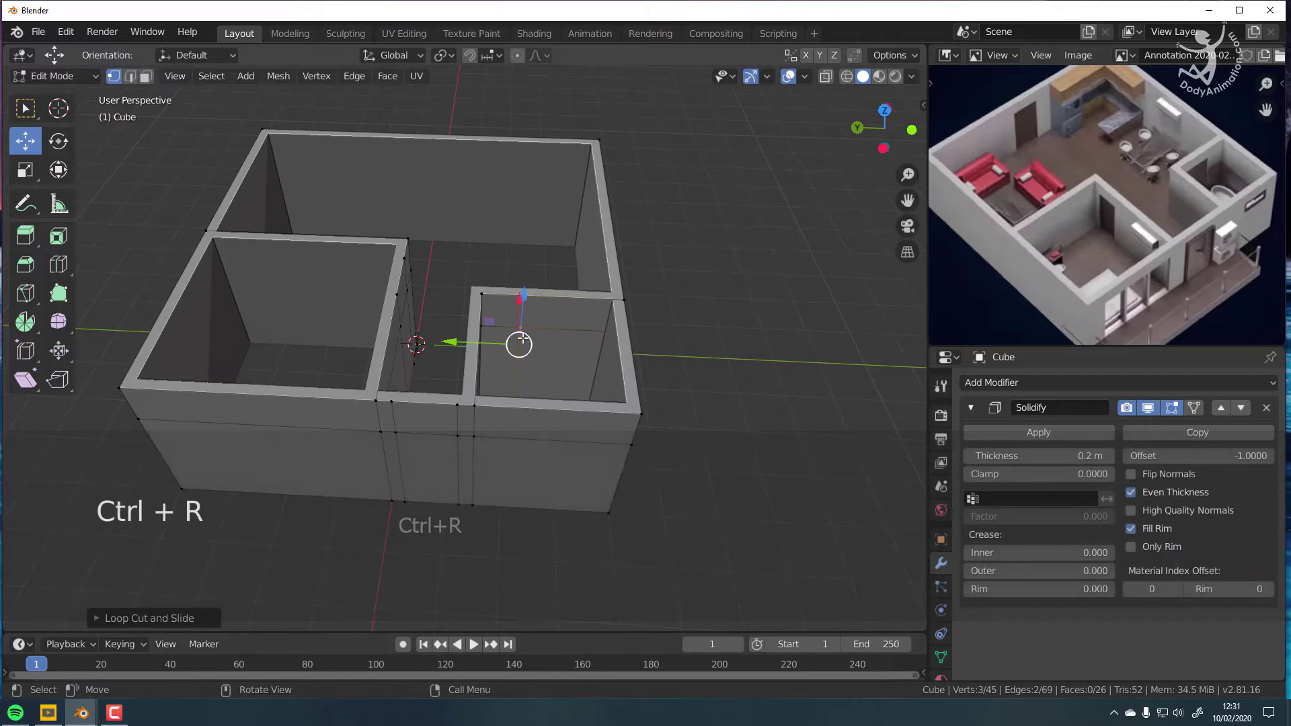
# Step: Bevel the new loop on the small room's rear wall to outline its door opening
pyautogui.moveTo(518, 342)
pyautogui.keyDown('shift'); pyautogui.mouseDown(button='middle')
pyautogui.moveTo(424, 343)
pyautogui.moveTo(526, 342)
pyautogui.mouseUp(button='middle'); pyautogui.keyUp('shift')
pyautogui.press('ctrl')
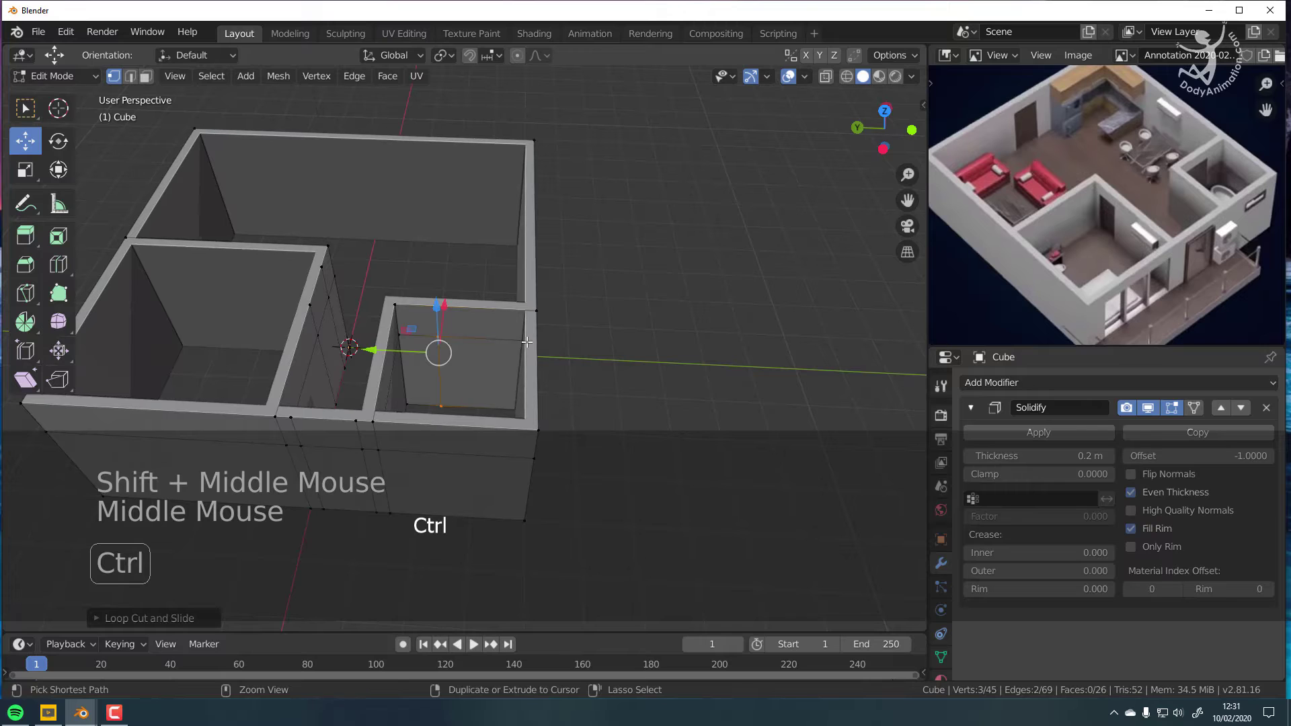
pyautogui.hotkey('ctrl', 'b')
pyautogui.press('KP_Decimal')
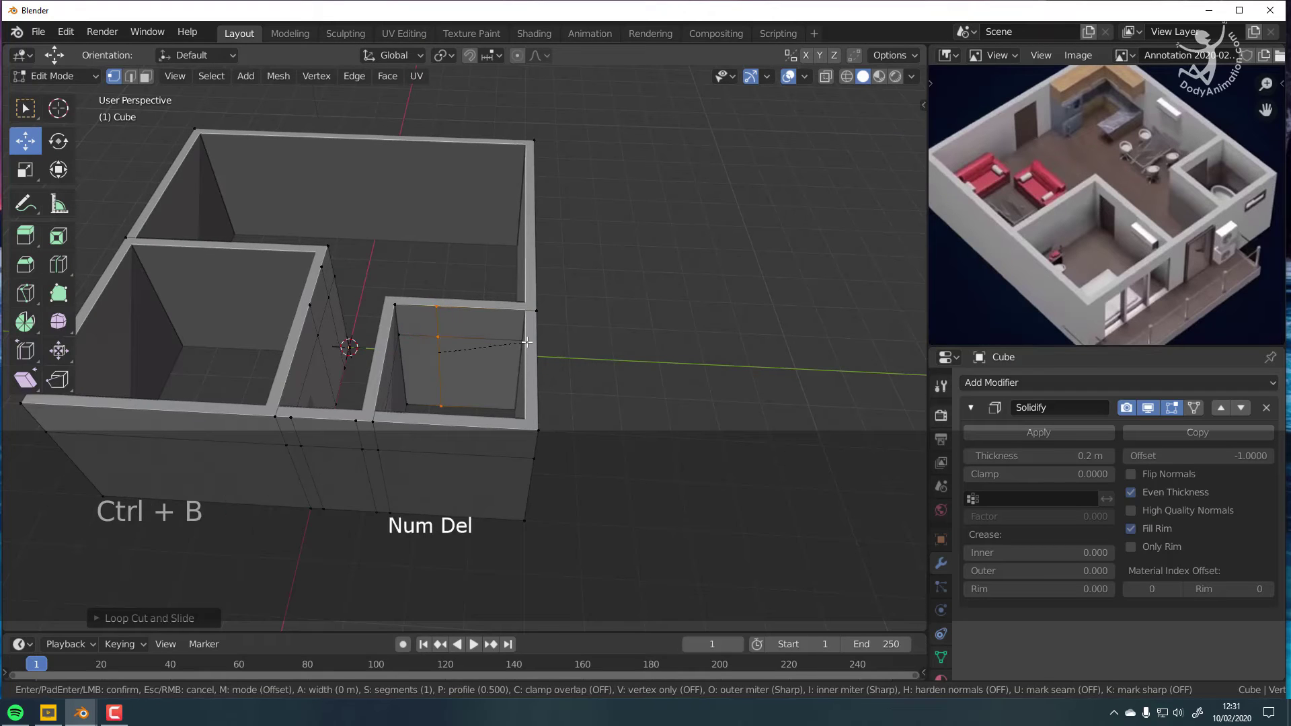
pyautogui.press('Return')
pyautogui.press('shift')
# Step: Add a centred vertical loop cut across the house's long back wall without sliding it
pyautogui.keyDown('shift'); pyautogui.moveTo(380, 252); pyautogui.dragTo(367, 263, button='middle'); pyautogui.keyUp('shift')
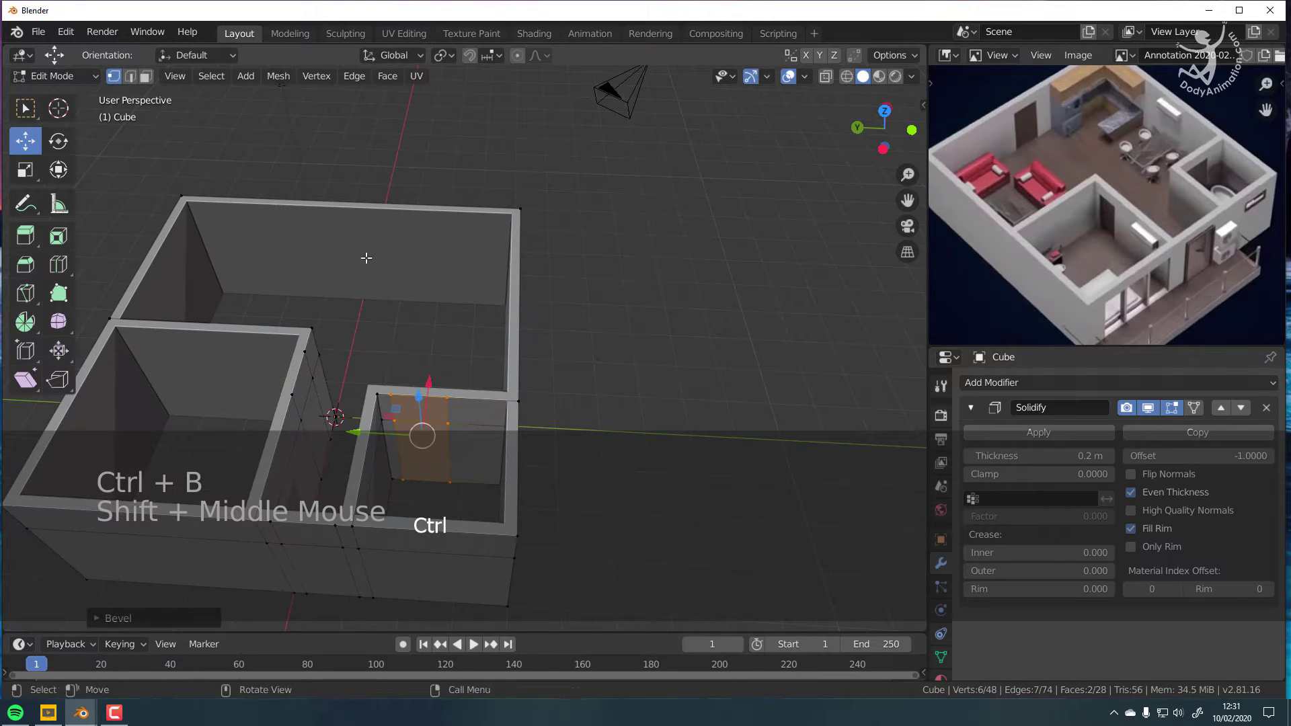
pyautogui.hotkey('ctrl', 'r')
pyautogui.click(345, 235)
pyautogui.rightClick(376, 246)
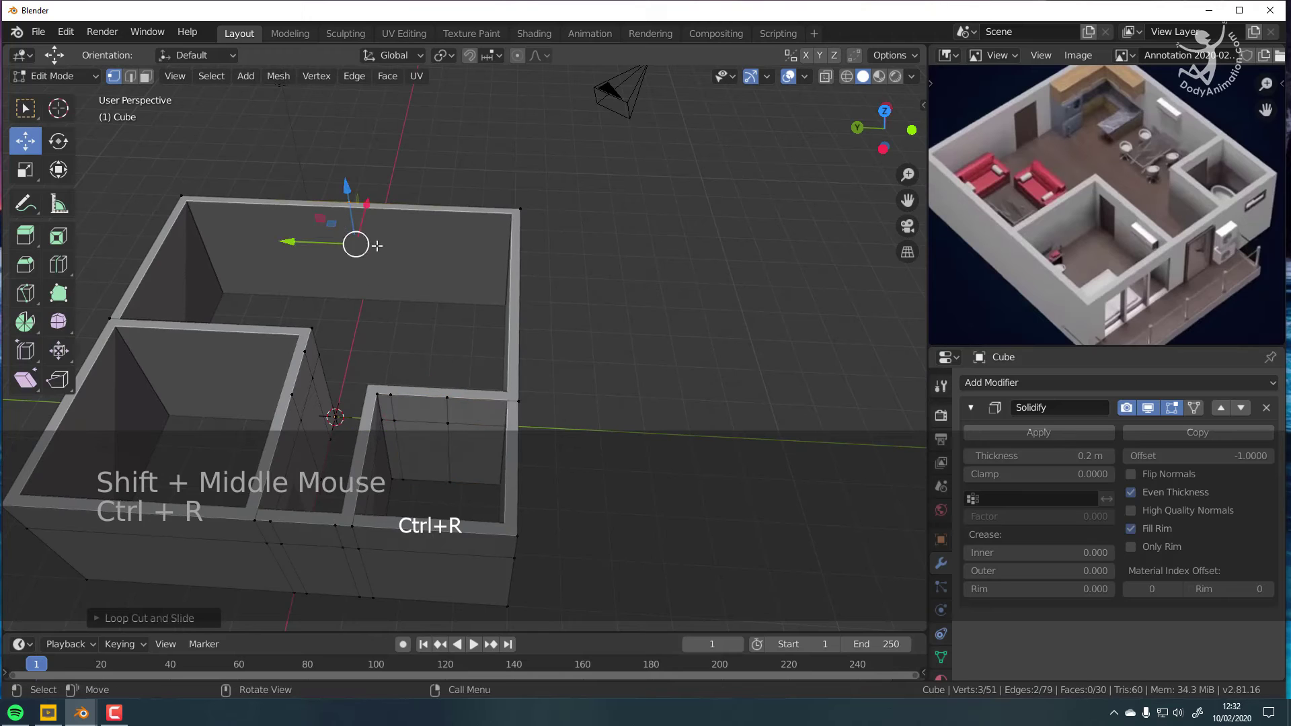
# Step: Bevel the back wall's centre loop into a door-wide strip
pyautogui.moveTo(376, 246); pyautogui.dragTo(609, 379, button='middle')
pyautogui.press('ctrl')
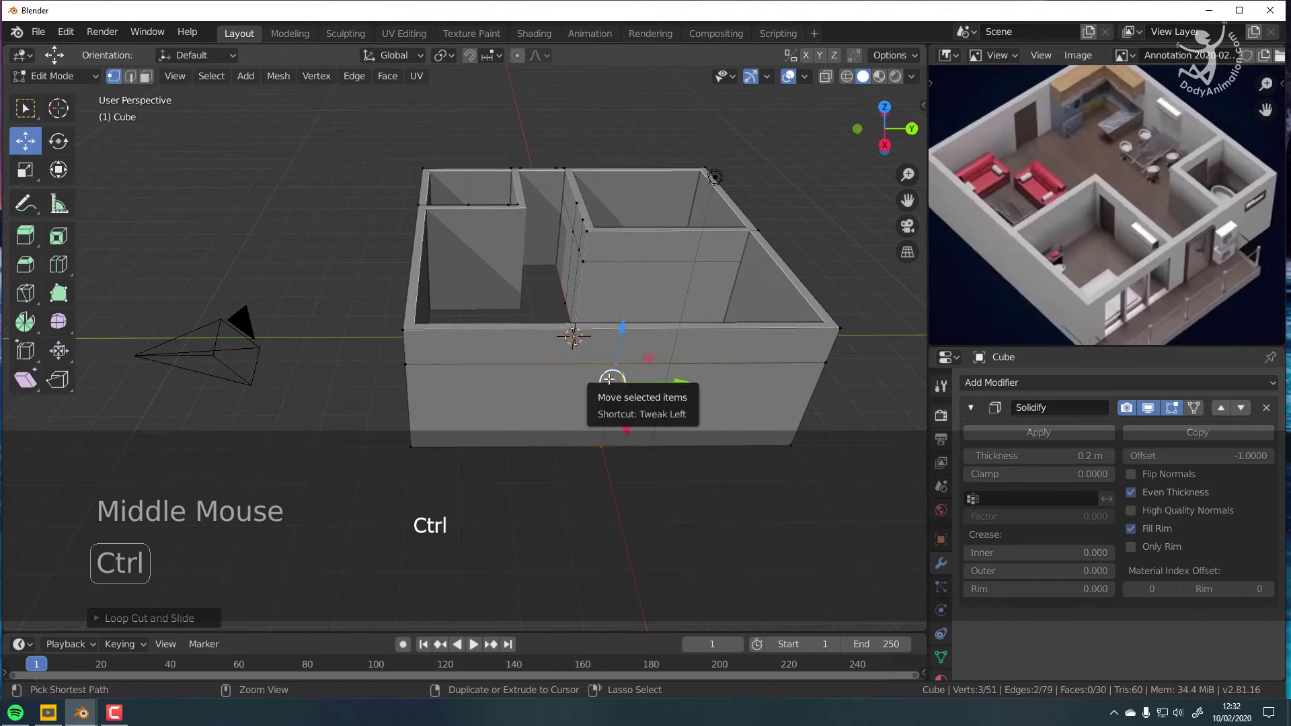
pyautogui.hotkey('ctrl', 'b')
pyautogui.press('Return')
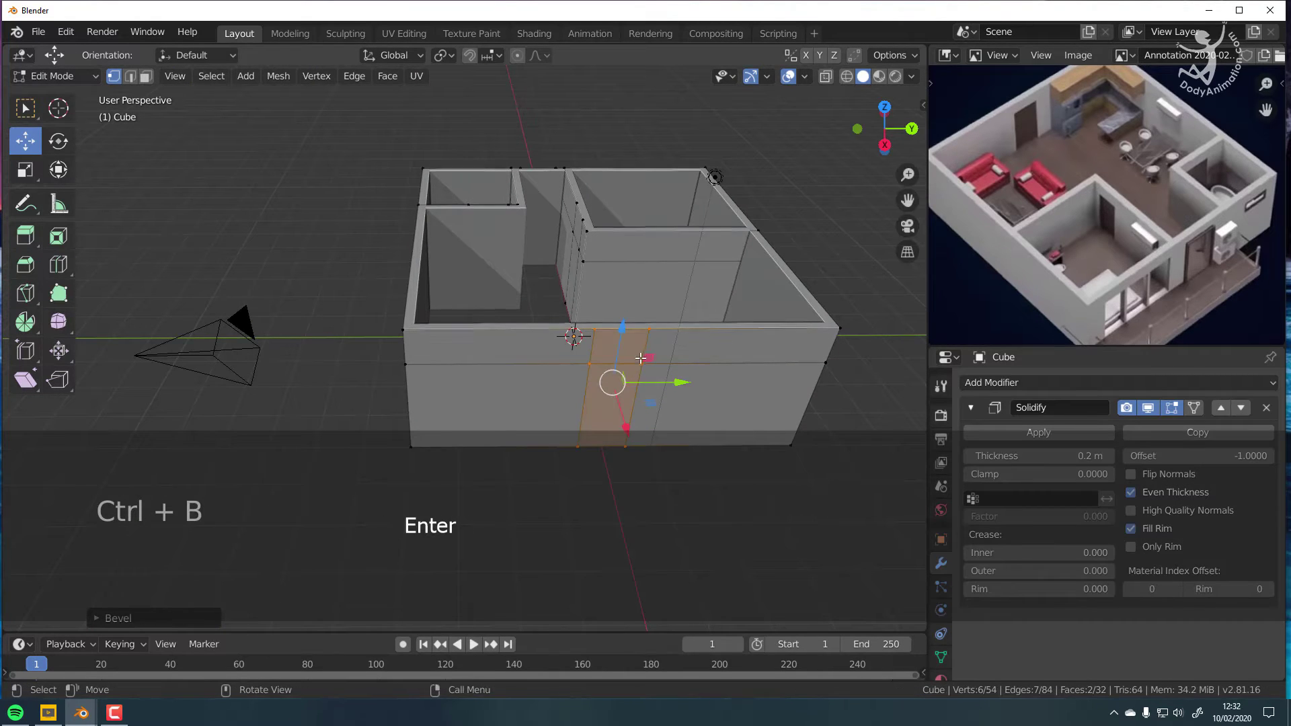
# Step: Select the four lower door faces in the back, front and two inner room walls and separate the selection into its own object
pyautogui.keyDown('shift'); pyautogui.moveTo(652, 280); pyautogui.dragTo(560, 291, button='middle'); pyautogui.keyUp('shift')
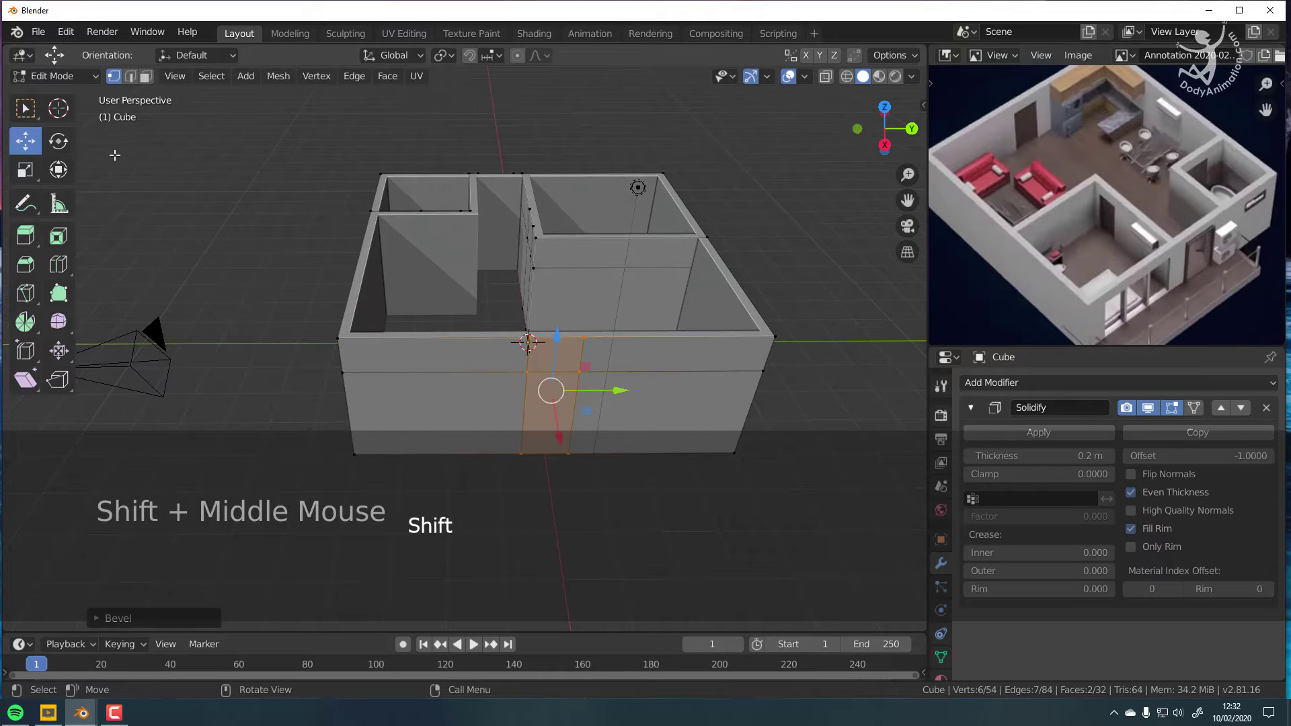
pyautogui.doubleClick(146, 76)
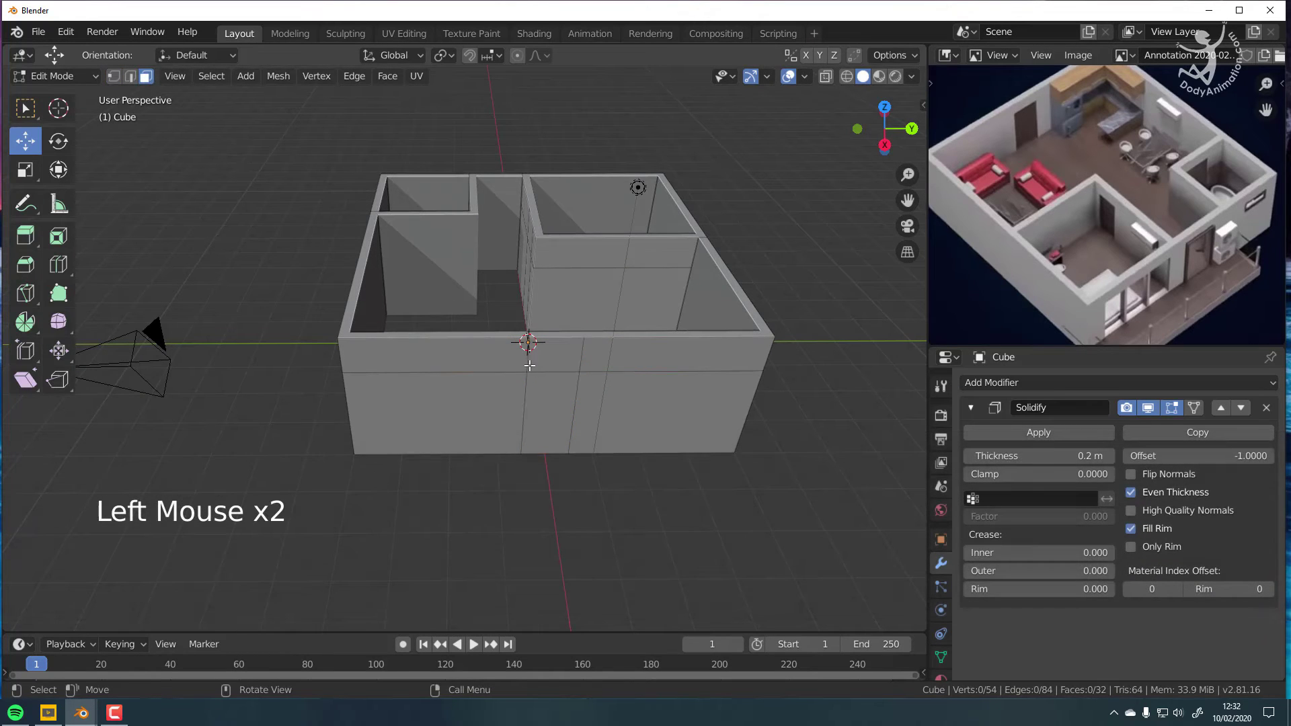
pyautogui.click(549, 391)
pyautogui.moveTo(578, 307); pyautogui.dragTo(659, 311, button='middle')
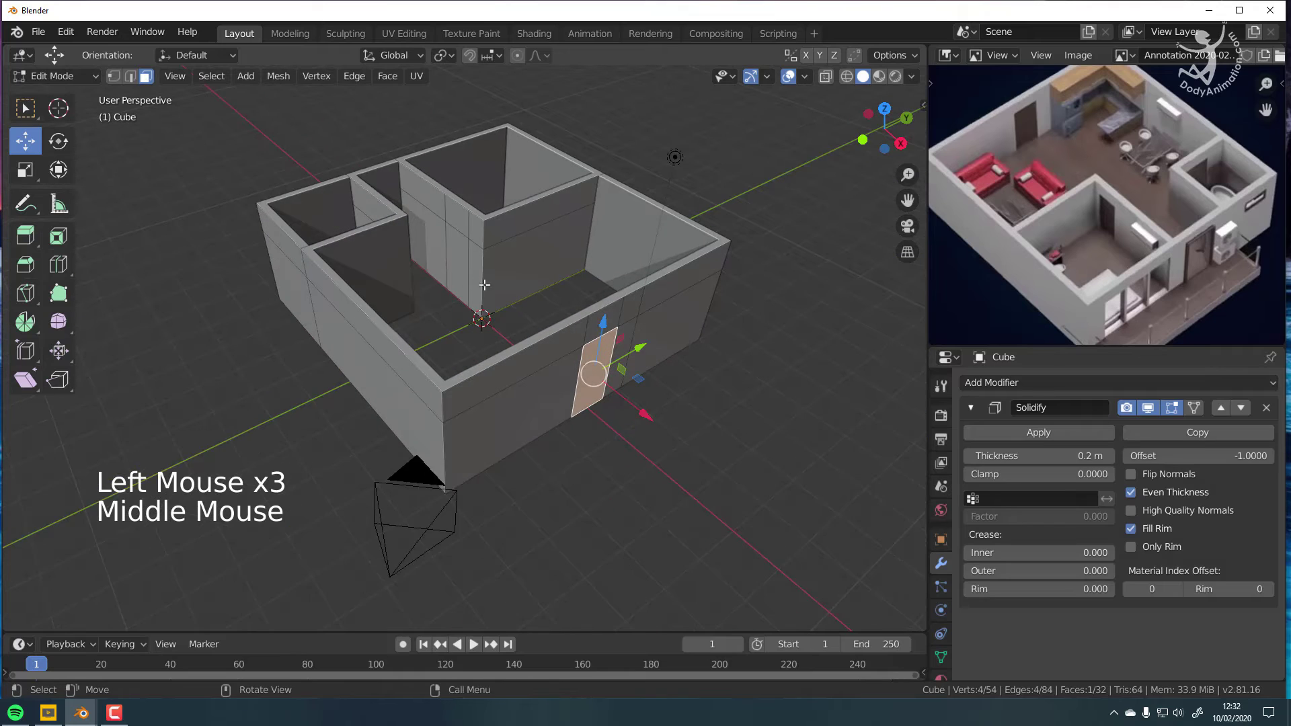
pyautogui.keyDown('shift'); pyautogui.click(455, 259); pyautogui.keyUp('shift')
pyautogui.moveTo(420, 228); pyautogui.dragTo(575, 320, button='middle')
pyautogui.keyDown('shift'); pyautogui.click(347, 389); pyautogui.keyUp('shift')
pyautogui.keyDown('shift'); pyautogui.click(444, 424); pyautogui.keyUp('shift')
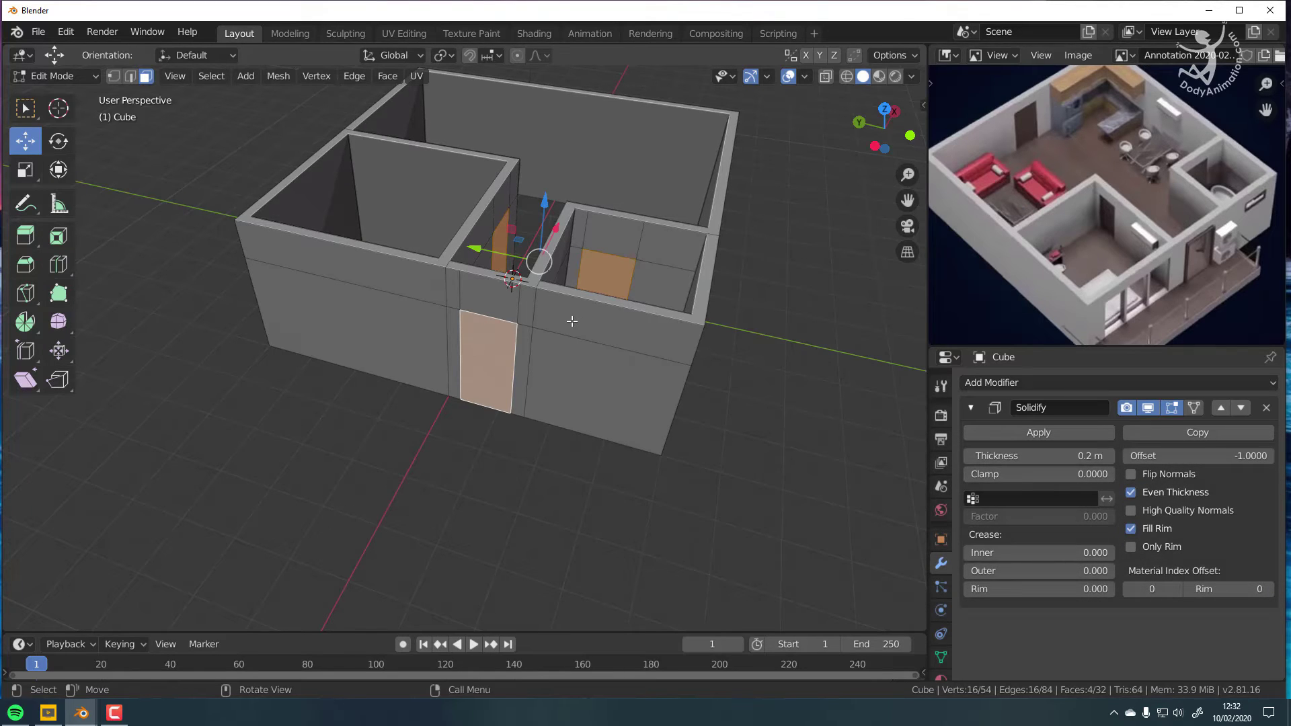
pyautogui.press('p')
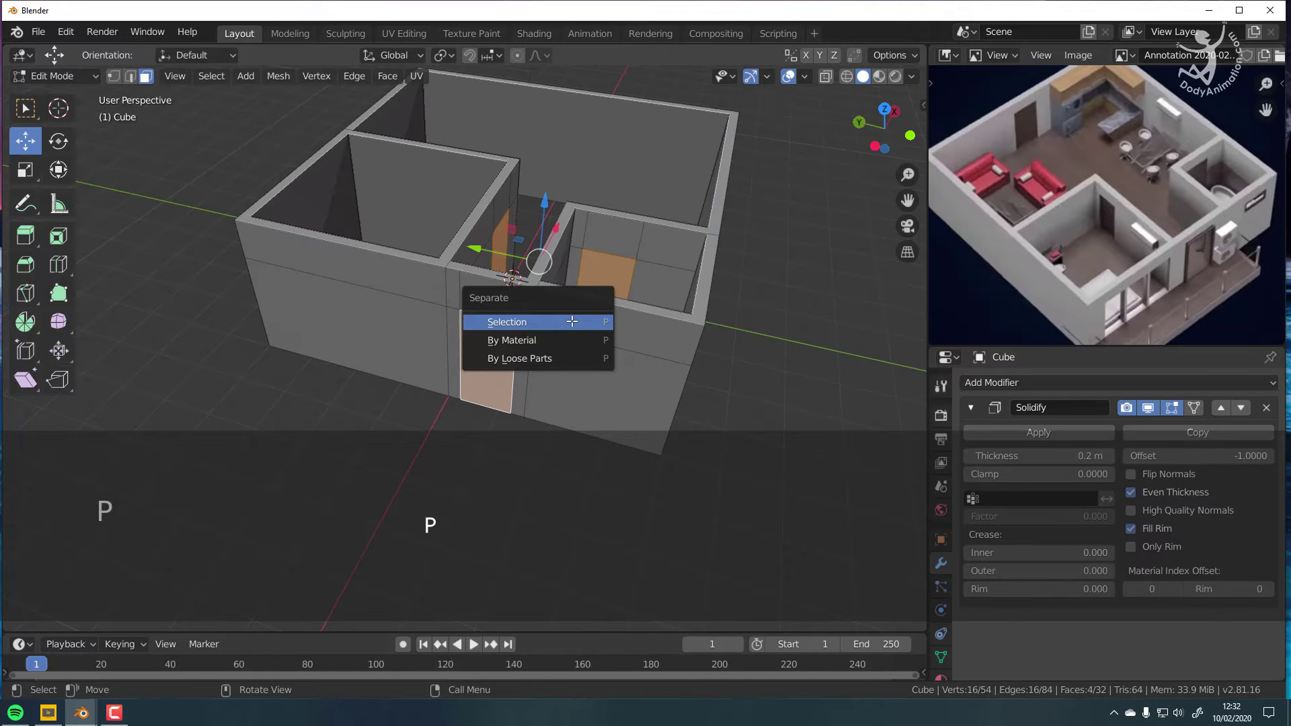
pyautogui.click(498, 324)
# Step: Return to Object Mode and select the separated door panels object
pyautogui.moveTo(587, 335); pyautogui.dragTo(545, 326, button='middle')
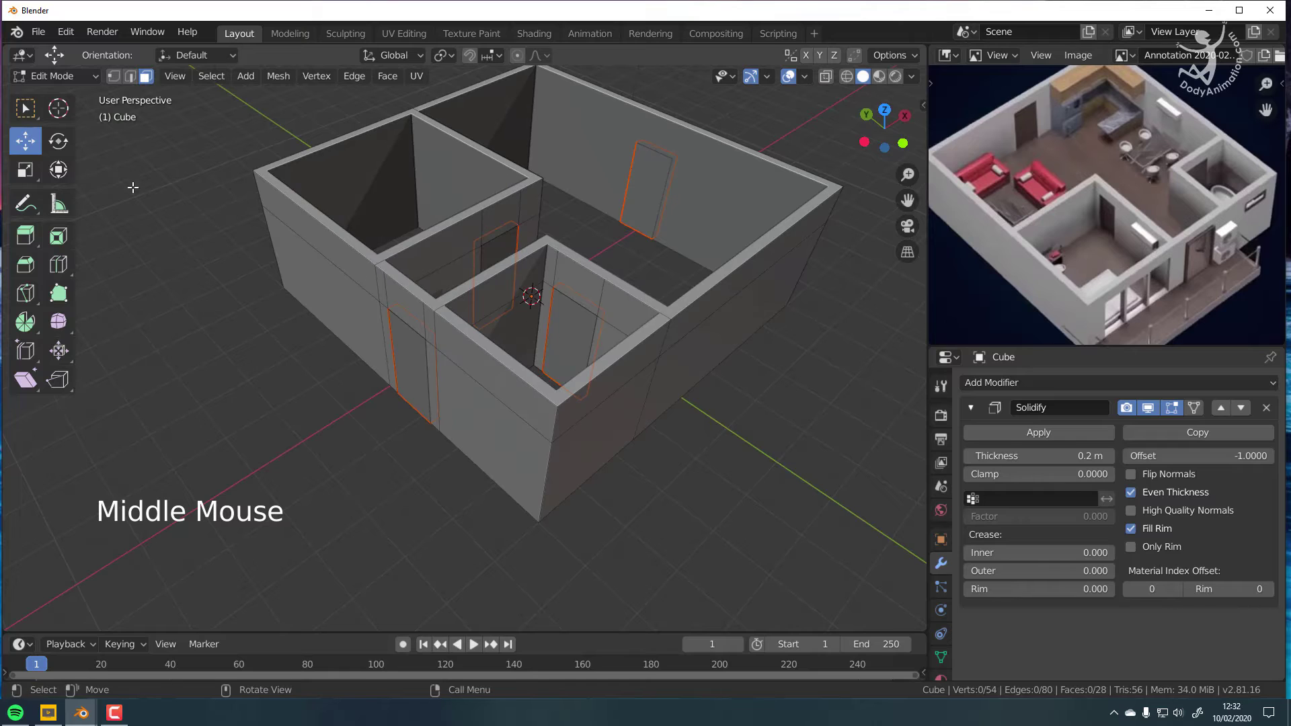
pyautogui.click(32, 142)
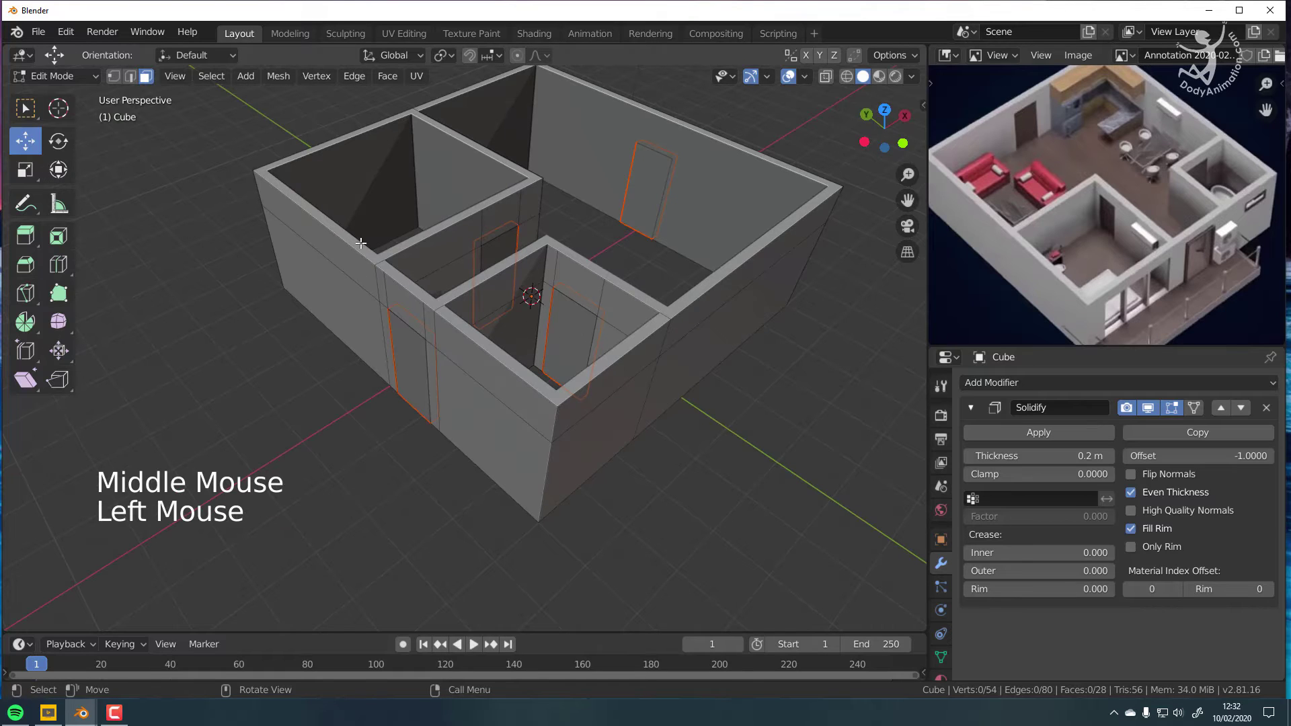
pyautogui.click(55, 76)
pyautogui.click(57, 85)
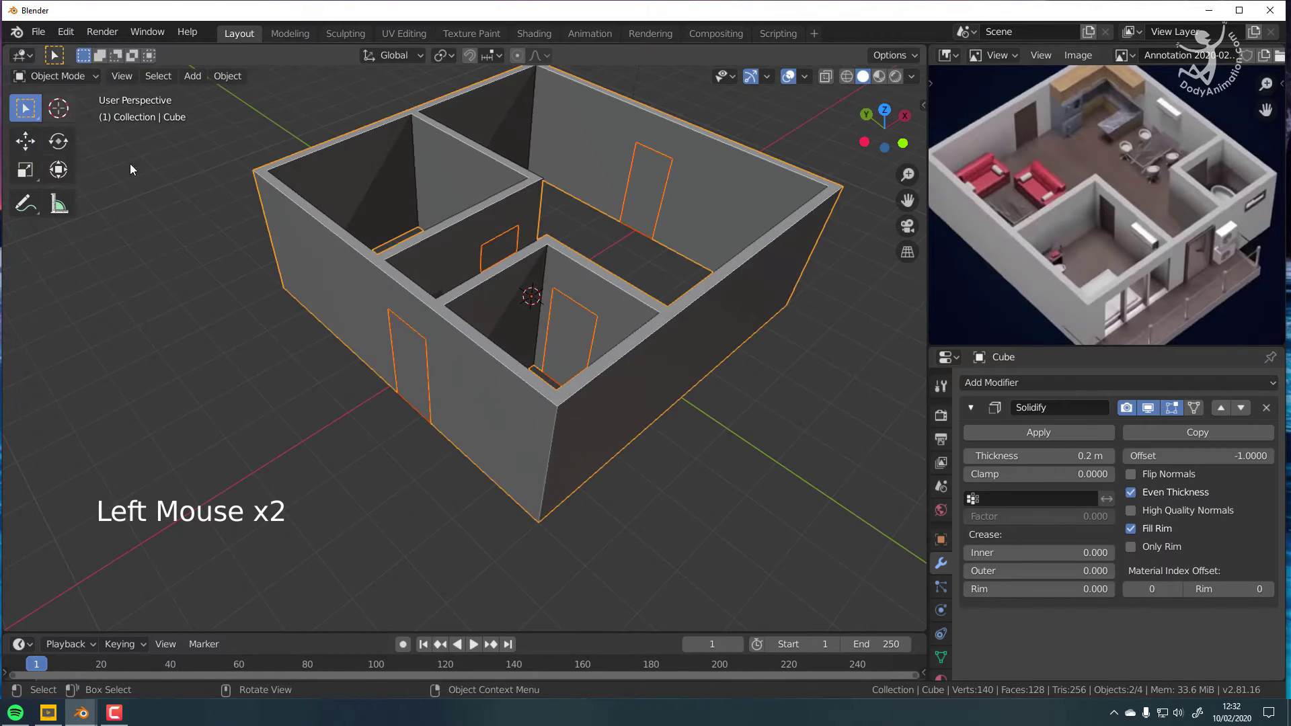
pyautogui.click(568, 333)
pyautogui.press('g')
# Step: Set the Solidify thickness of the separated door panels to 0.1 m
pyautogui.moveTo(596, 331); pyautogui.dragTo(627, 344, button='middle')
pyautogui.scroll(2, 645, 280)
pyautogui.keyDown('shift'); pyautogui.moveTo(644, 280); pyautogui.dragTo(577, 357, button='middle'); pyautogui.keyUp('shift')
pyautogui.moveTo(731, 398); pyautogui.dragTo(622, 364, button='middle')
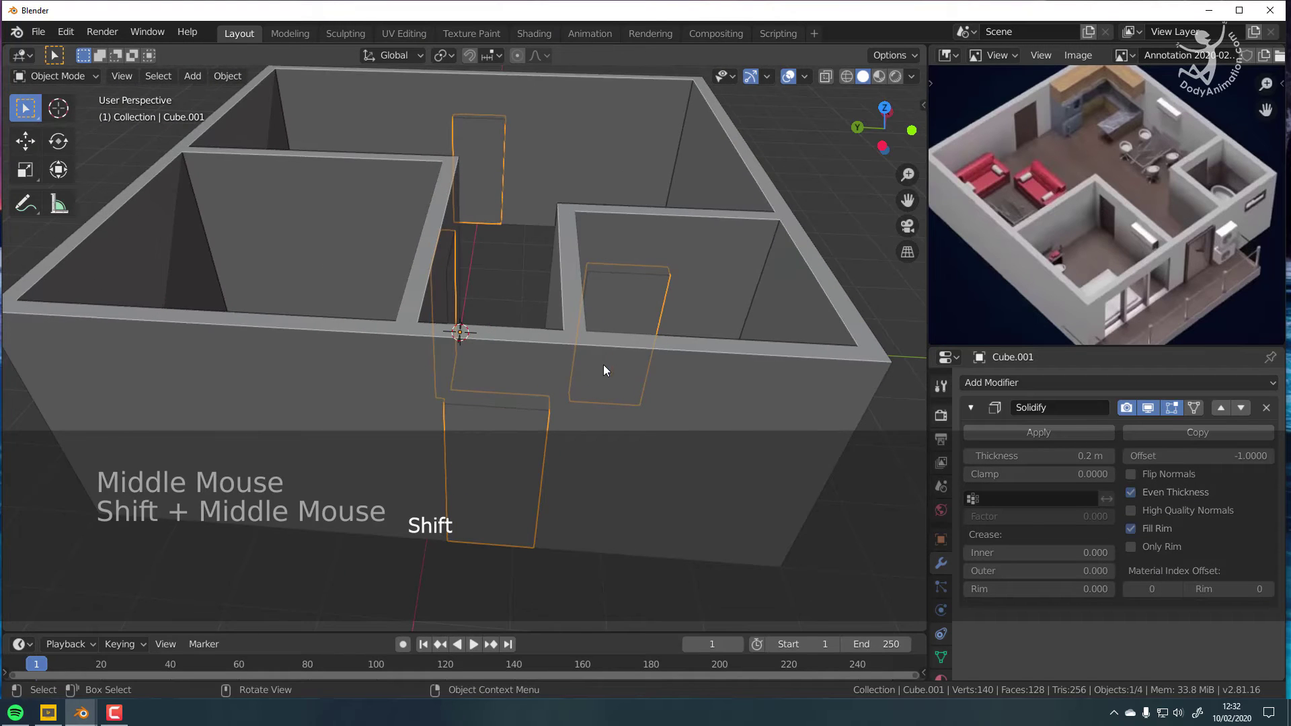
pyautogui.scroll(-2, 603, 364)
pyautogui.keyDown('shift'); pyautogui.moveTo(527, 350); pyautogui.dragTo(555, 328, button='middle'); pyautogui.keyUp('shift')
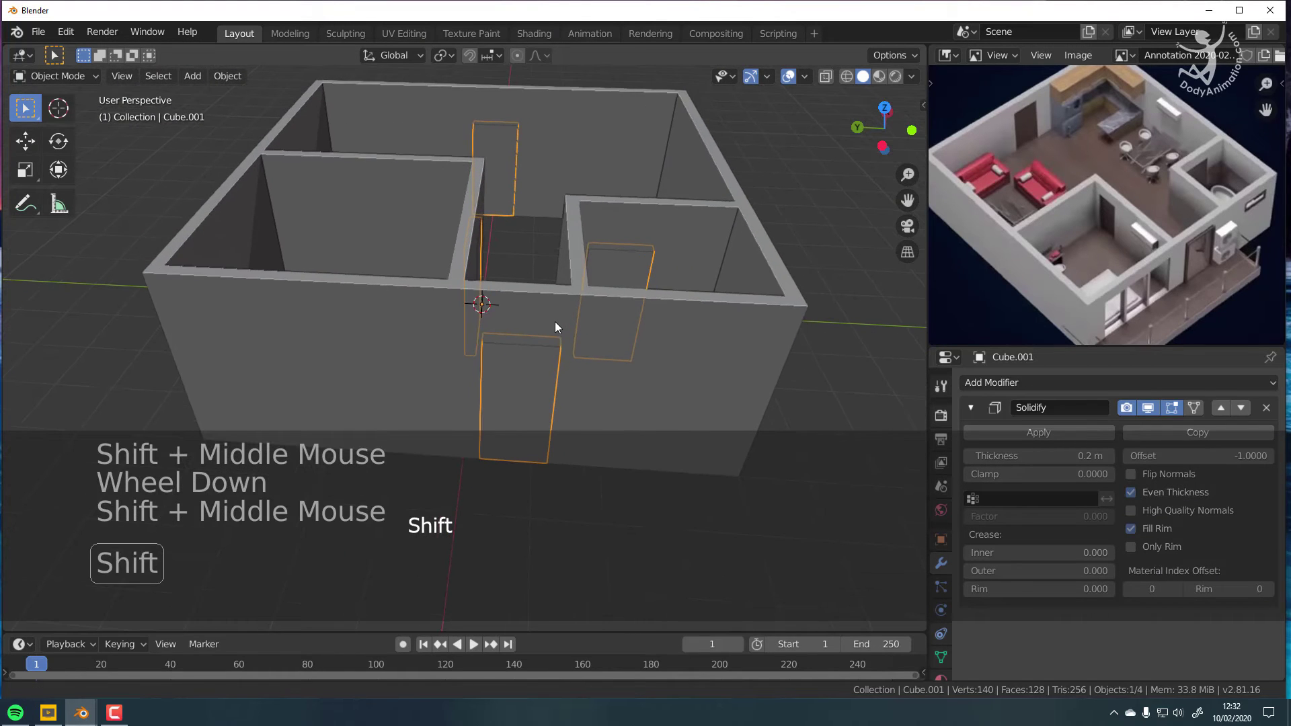
pyautogui.click(1039, 456)
pyautogui.click(979, 456)
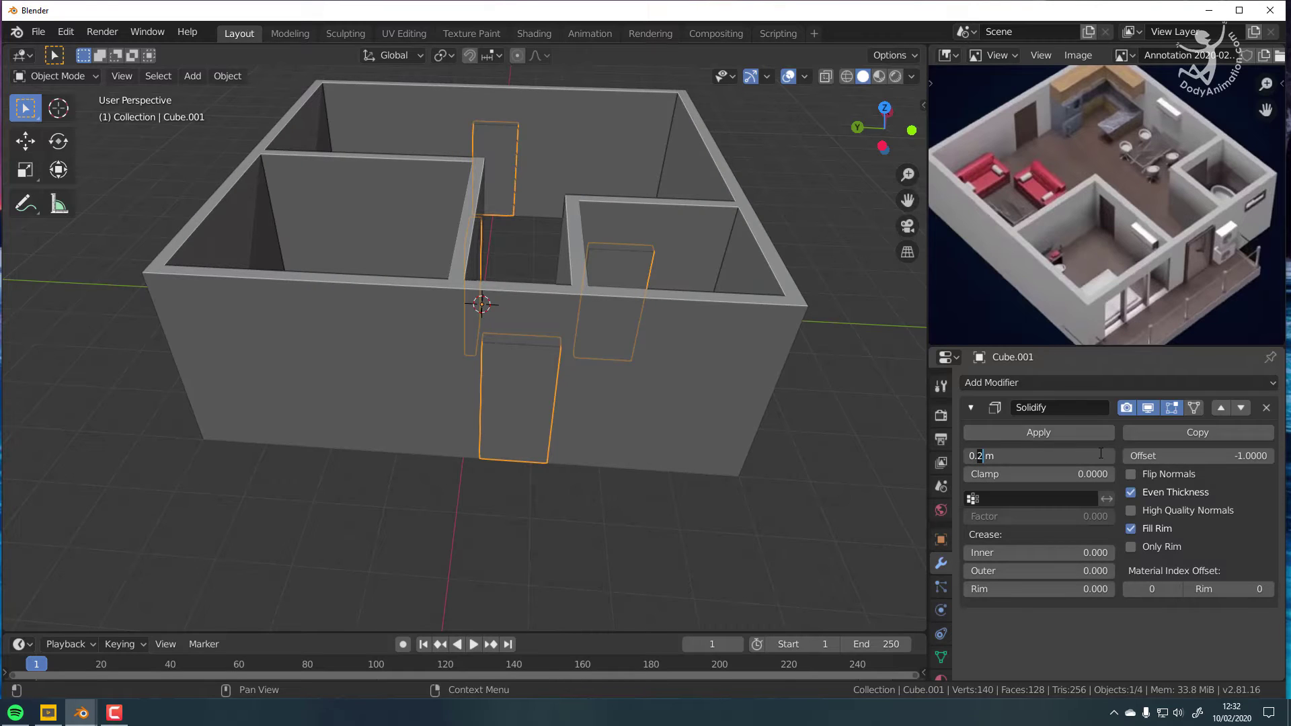
pyautogui.write('1')
pyautogui.press('Delete')
pyautogui.press('Return')
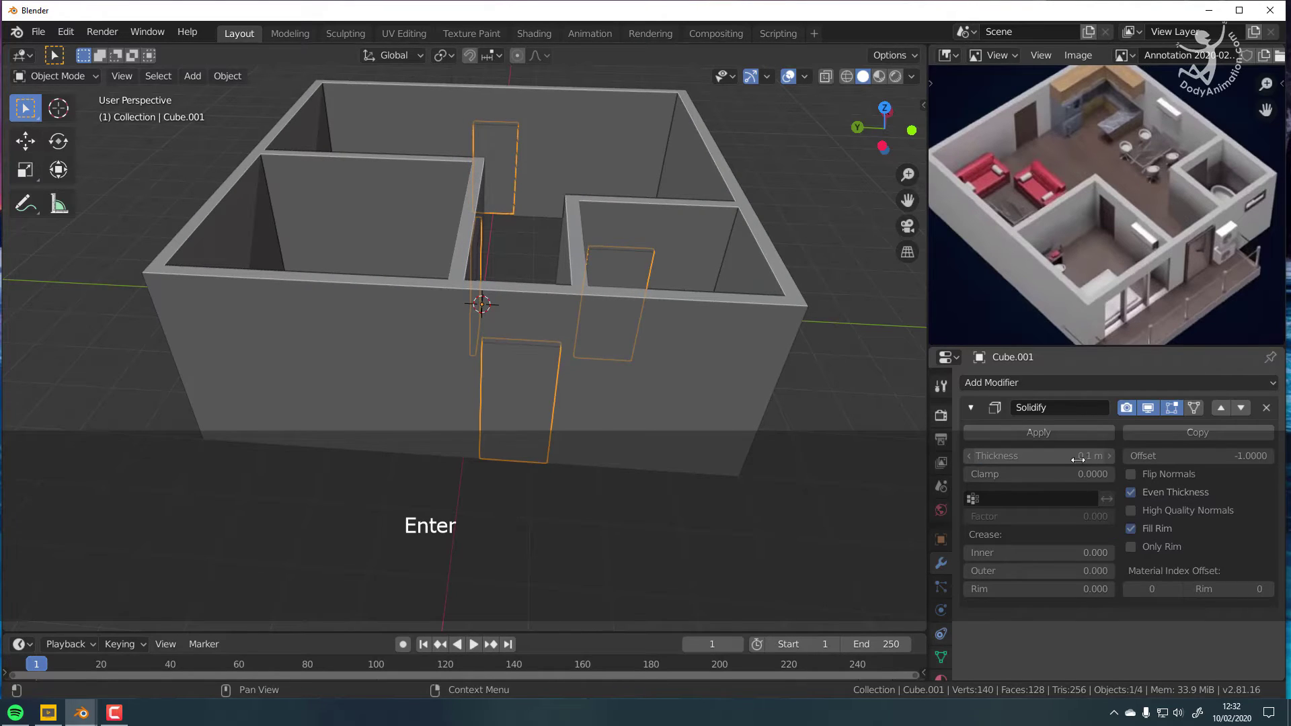
# Step: Deselect everything and examine how the thinner door panels sit in the walls from inside and outside the house
pyautogui.moveTo(668, 409); pyautogui.dragTo(475, 325, button='middle')
pyautogui.press('a')
pyautogui.scroll(2, 317, 301)
pyautogui.keyDown('shift'); pyautogui.moveTo(317, 300); pyautogui.dragTo(607, 276, button='middle'); pyautogui.keyUp('shift')
pyautogui.scroll(3, 464, 360)
pyautogui.scroll(-2, 467, 380)
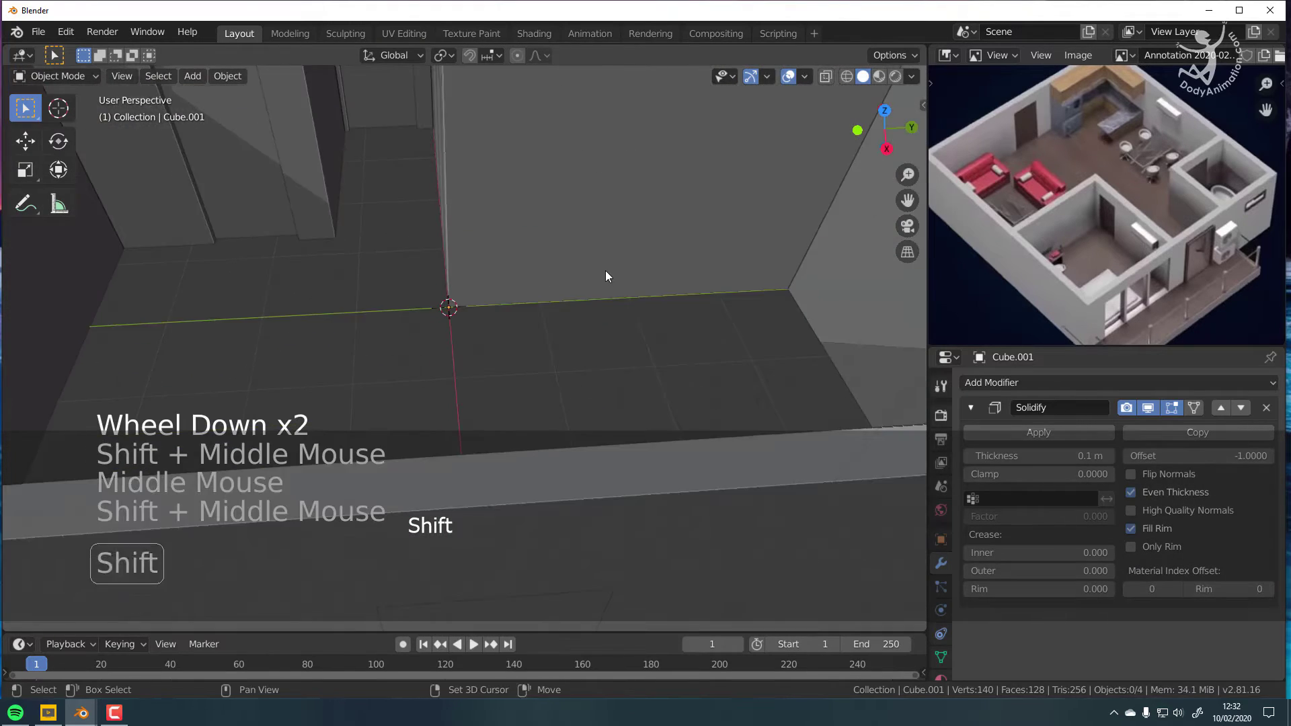
pyautogui.scroll(-2, 605, 276)
pyautogui.moveTo(605, 325); pyautogui.dragTo(574, 393, button='middle')
pyautogui.scroll(2, 418, 406)
pyautogui.scroll(-2, 413, 398)
pyautogui.scroll(-2, 414, 393)
pyautogui.scroll(3, 645, 384)
# Step: Separate all the door panels by loose parts into individual objects and select only the front door in Object Mode
pyautogui.click(587, 365)
pyautogui.scroll(-2, 575, 394)
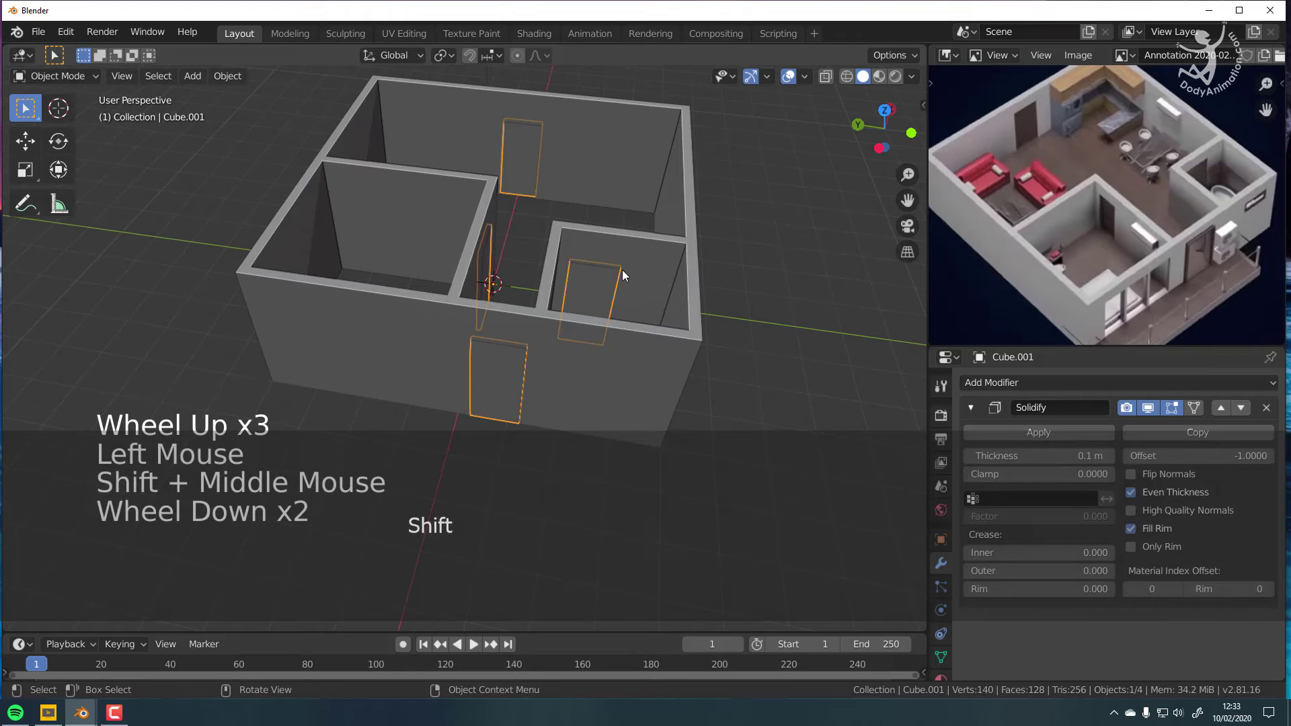
pyautogui.moveTo(485, 395); pyautogui.dragTo(514, 386, button='middle')
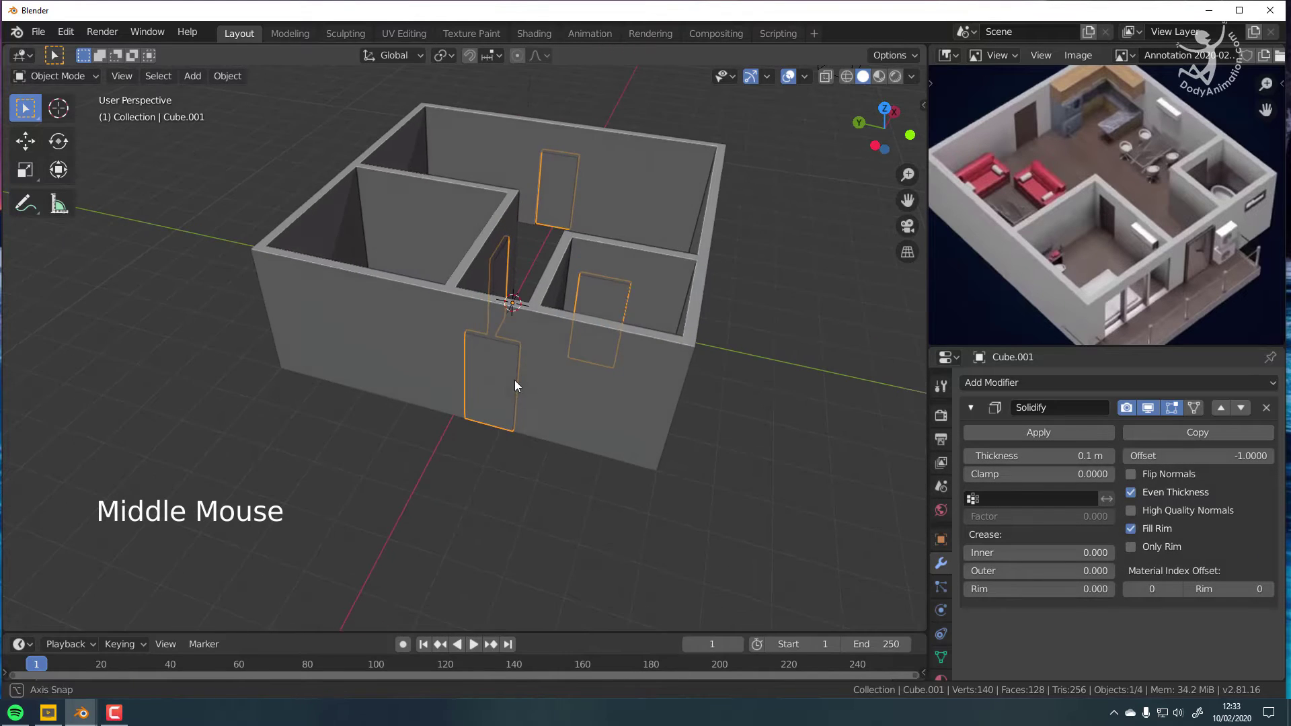
pyautogui.scroll(2, 511, 384)
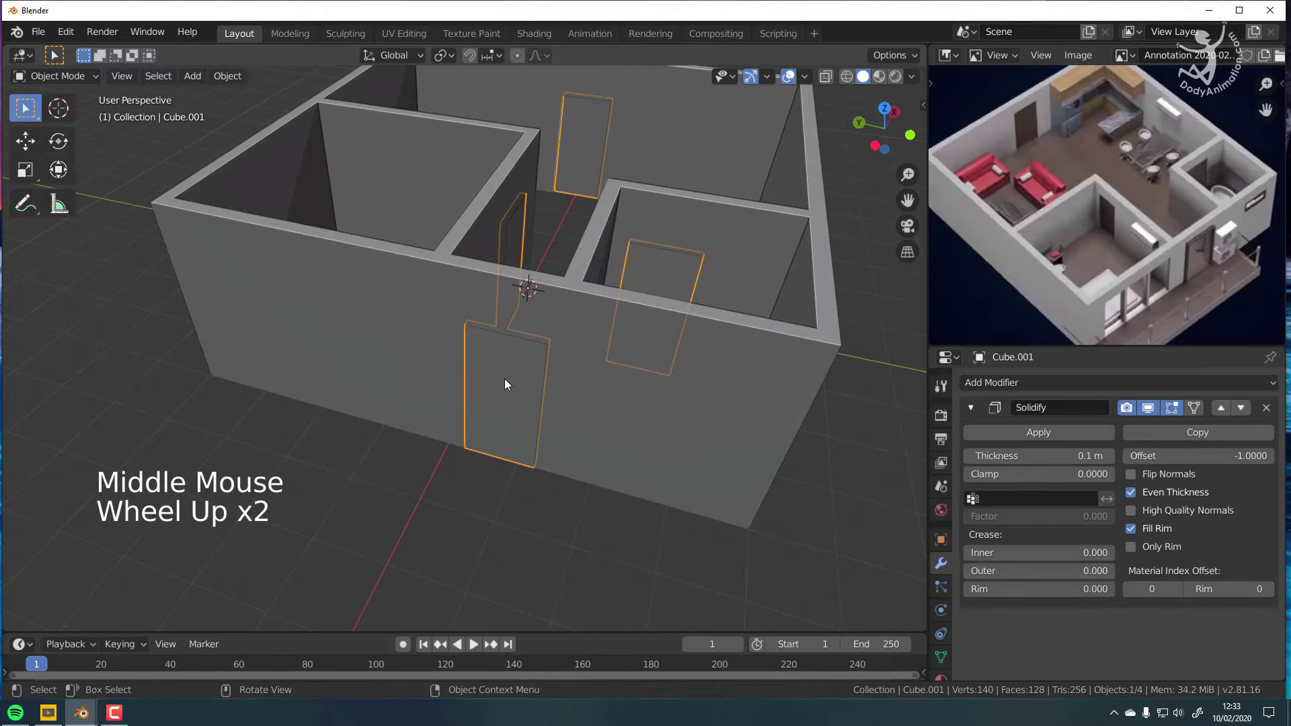
pyautogui.press('Tab')
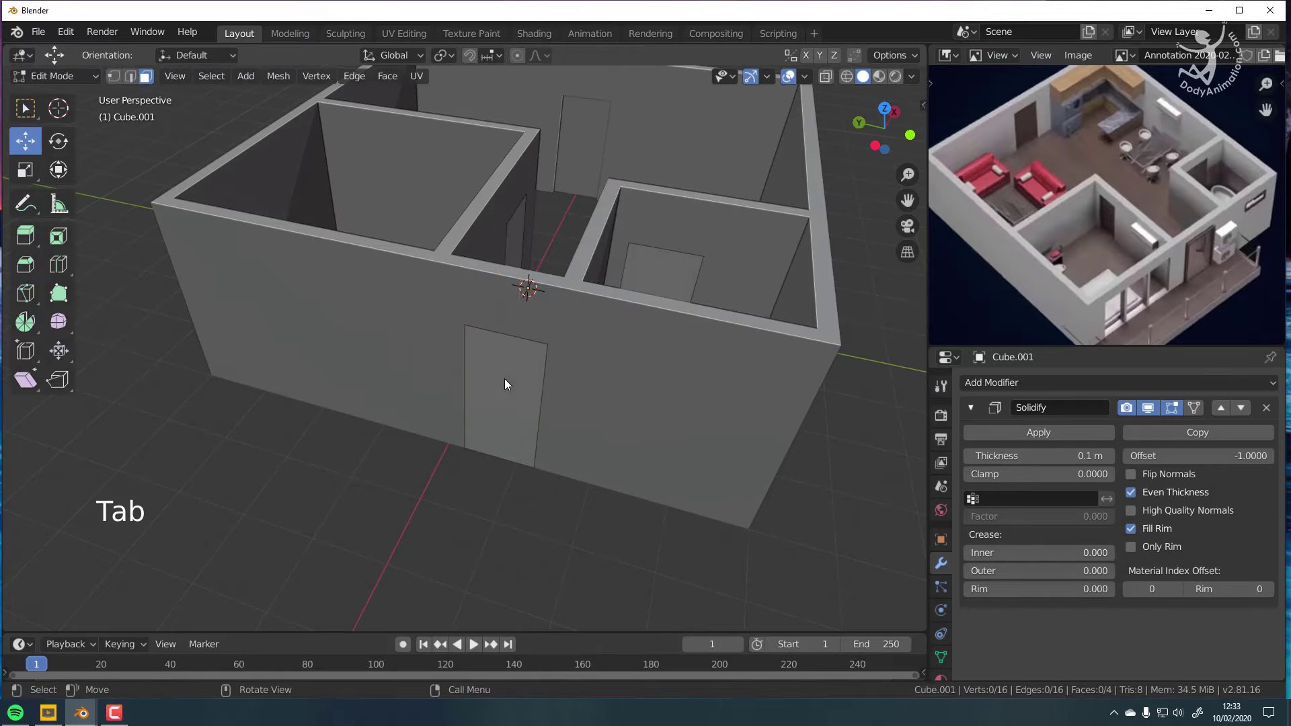
pyautogui.press('a')
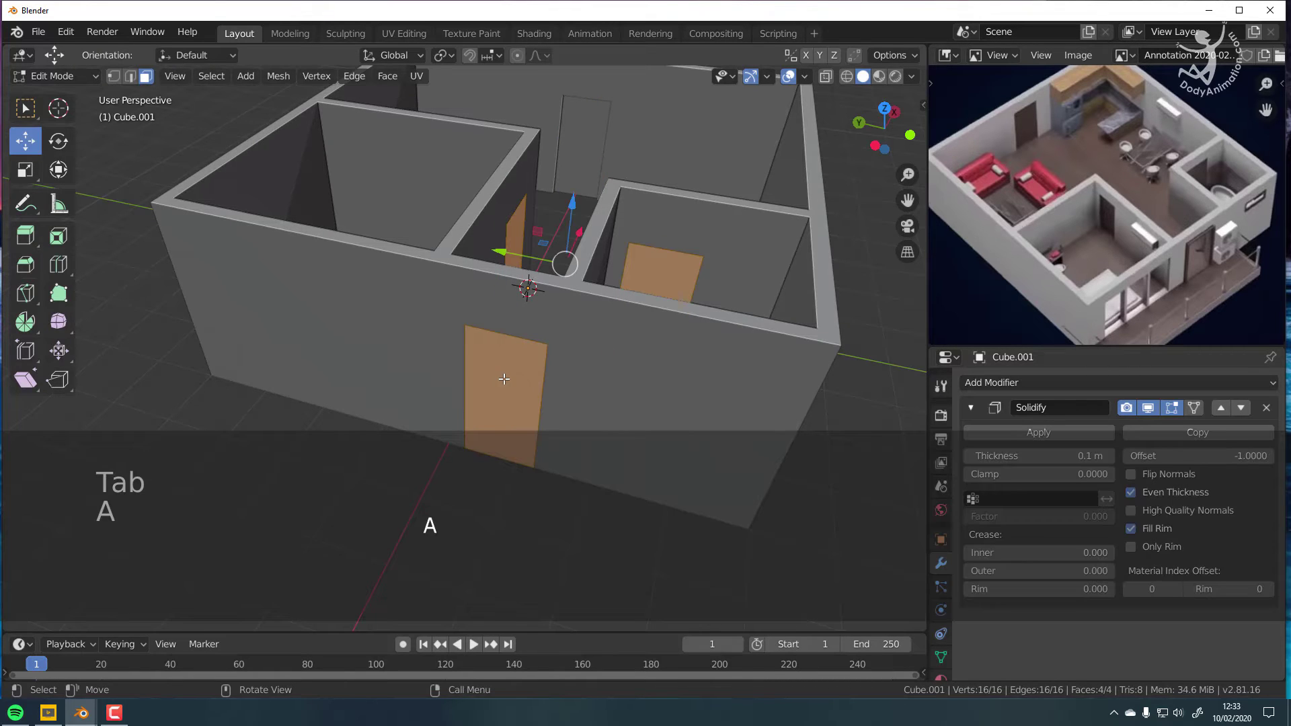
pyautogui.scroll(-3, 754, 276)
pyautogui.moveTo(753, 277)
pyautogui.mouseDown(button='middle')
pyautogui.moveTo(755, 294)
pyautogui.moveTo(756, 274)
pyautogui.moveTo(767, 281)
pyautogui.mouseUp(button='middle')
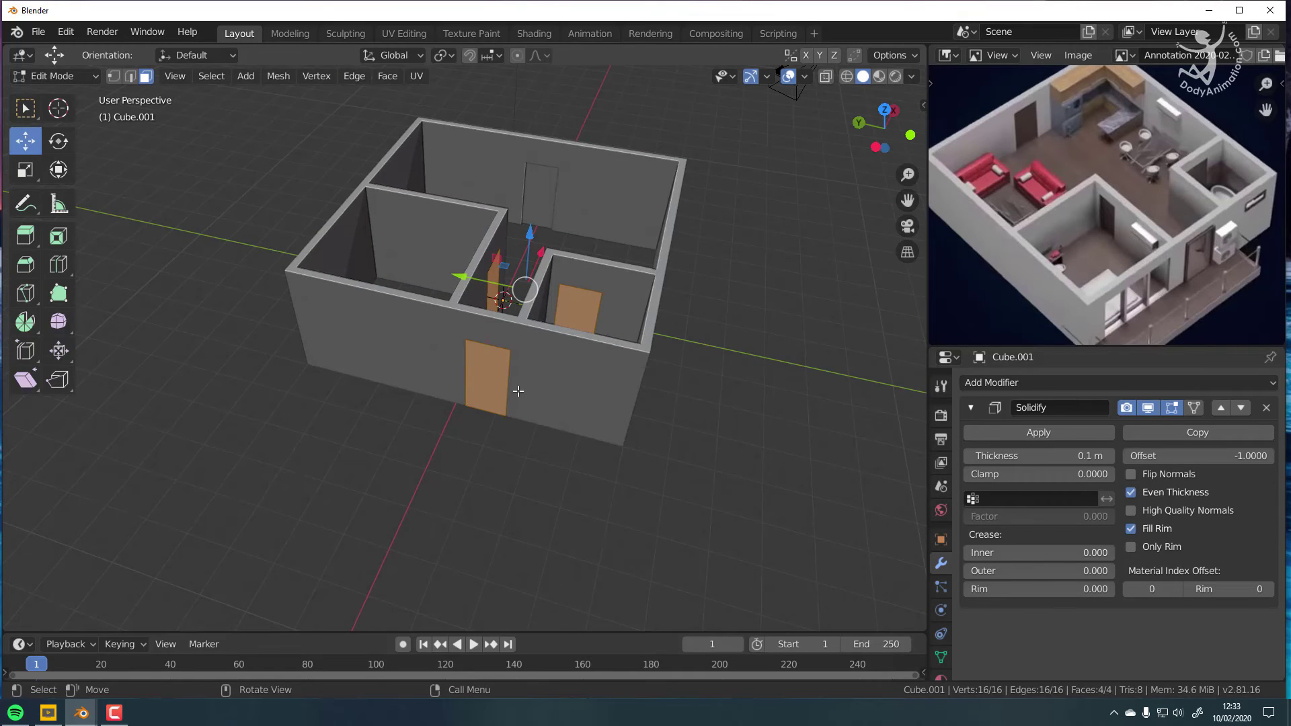
pyautogui.press('p')
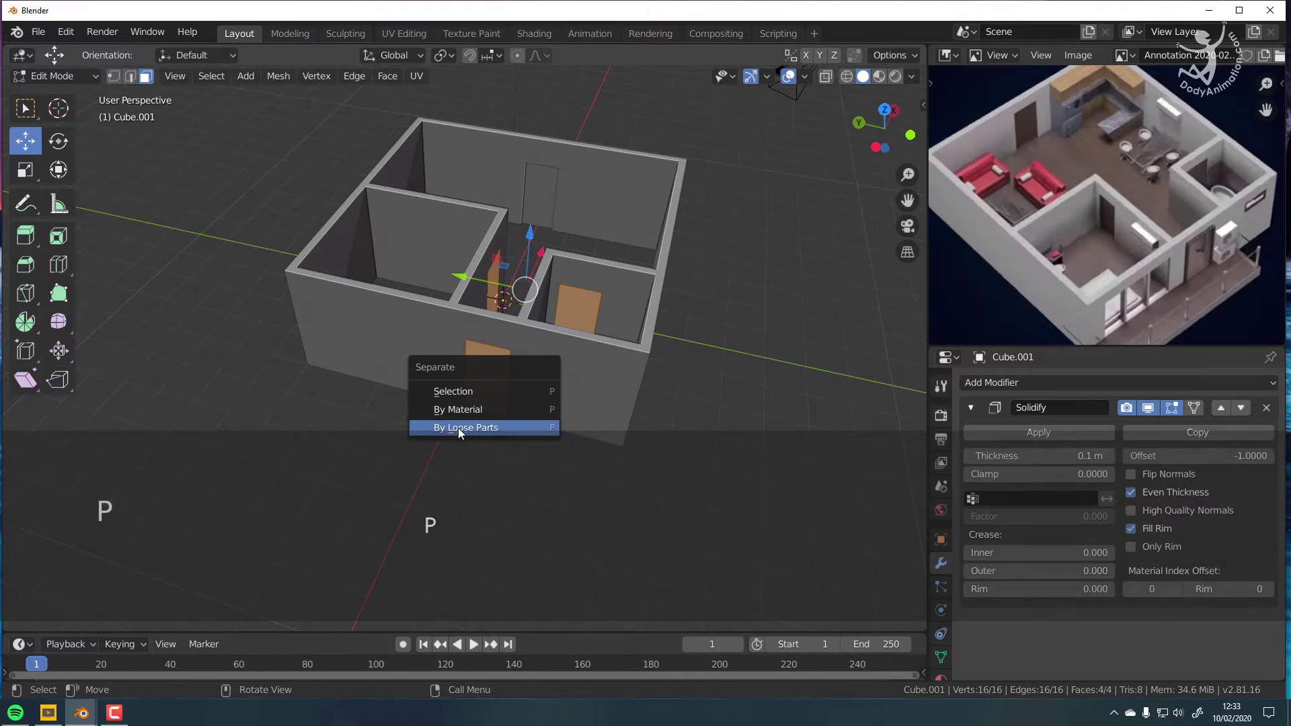
pyautogui.click(491, 431)
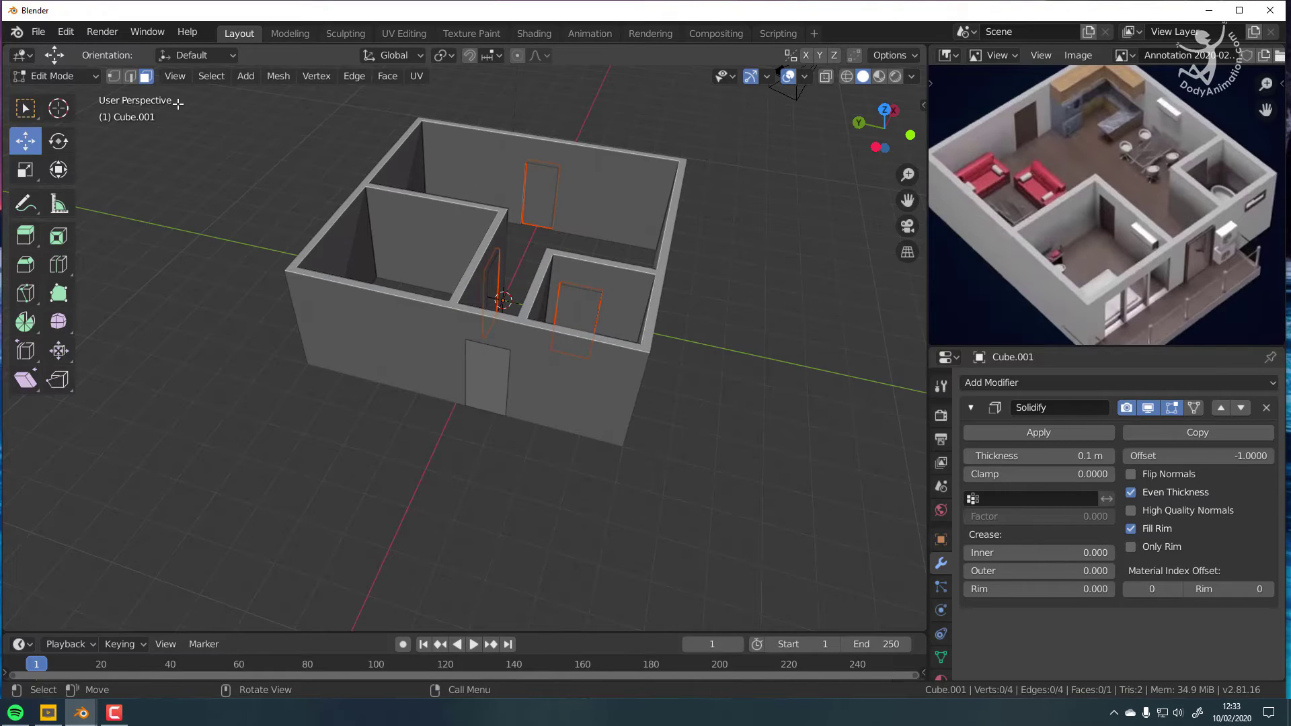
pyautogui.press('Tab')
pyautogui.click(489, 368)
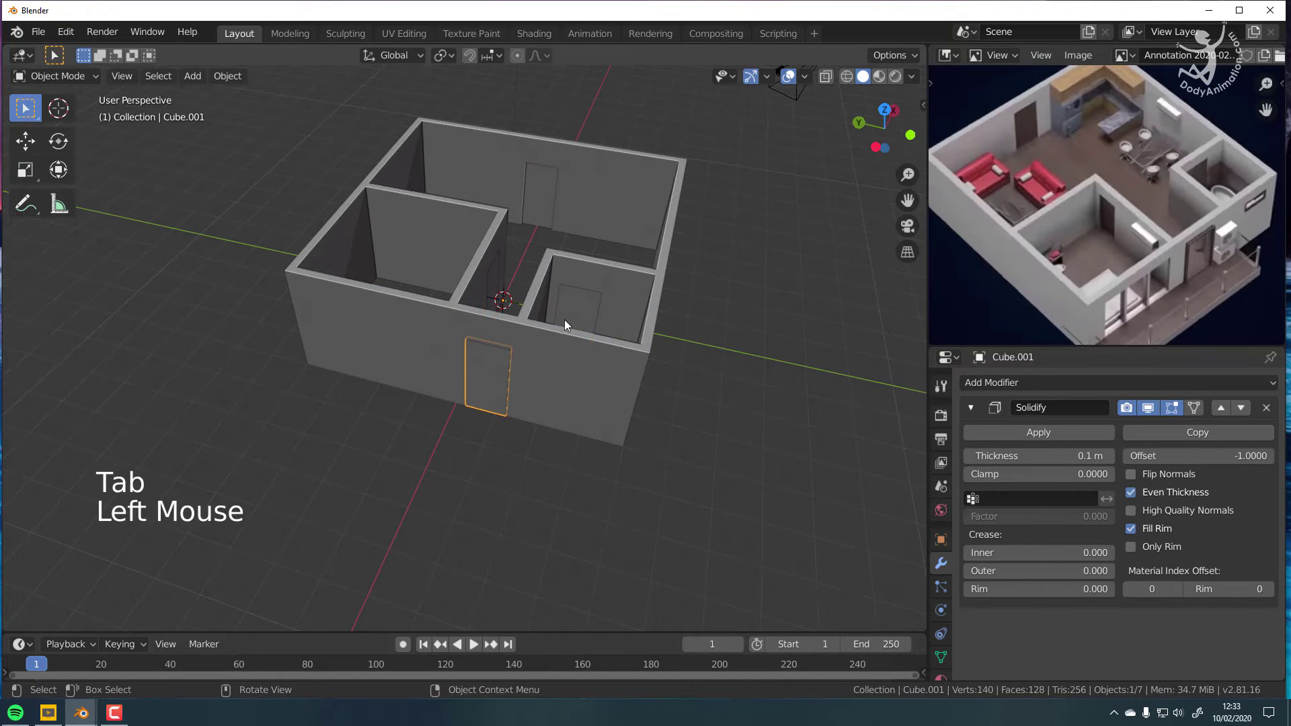
# Step: Select the separated doors one after another to check that each is its own object, finishing on the front door
pyautogui.click(563, 321)
pyautogui.click(496, 274)
pyautogui.click(498, 269)
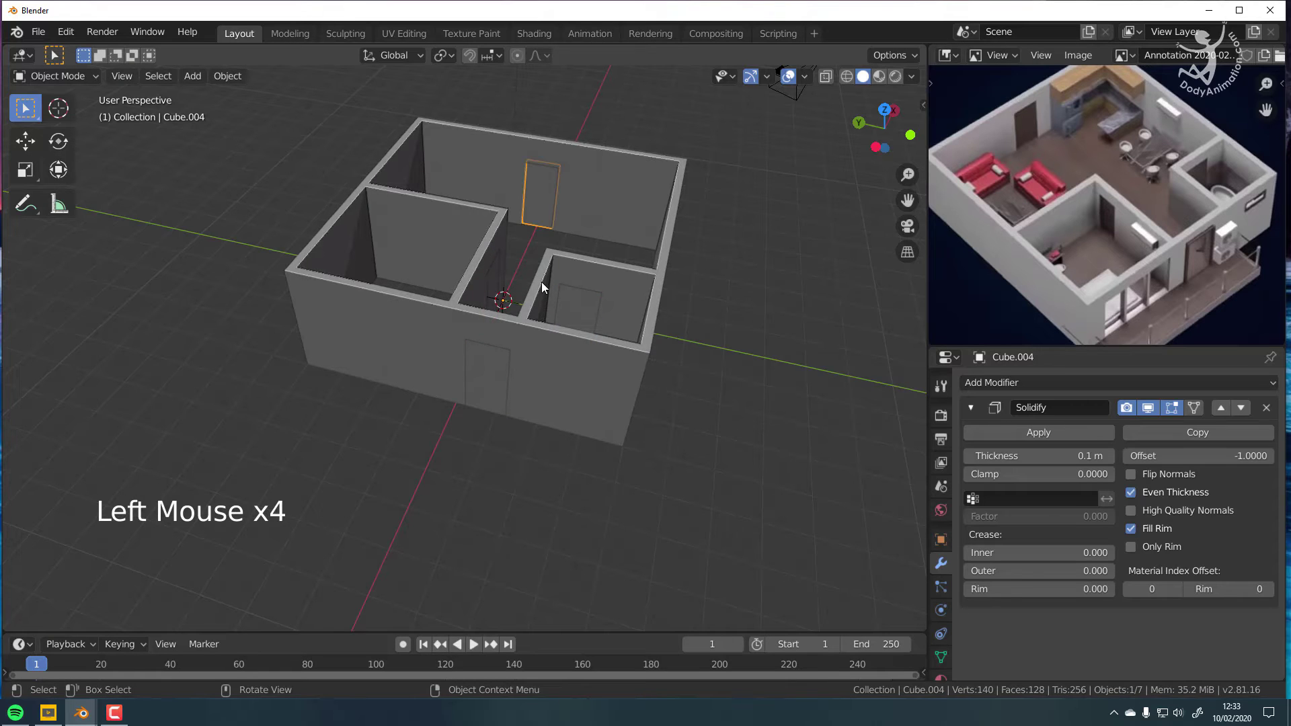
pyautogui.click(495, 376)
pyautogui.scroll(2, 488, 333)
pyautogui.moveTo(518, 317)
pyautogui.keyDown('shift'); pyautogui.mouseDown(button='middle')
pyautogui.moveTo(489, 333)
pyautogui.moveTo(529, 369)
pyautogui.moveTo(522, 326)
pyautogui.moveTo(506, 339)
pyautogui.mouseUp(button='middle'); pyautogui.keyUp('shift')
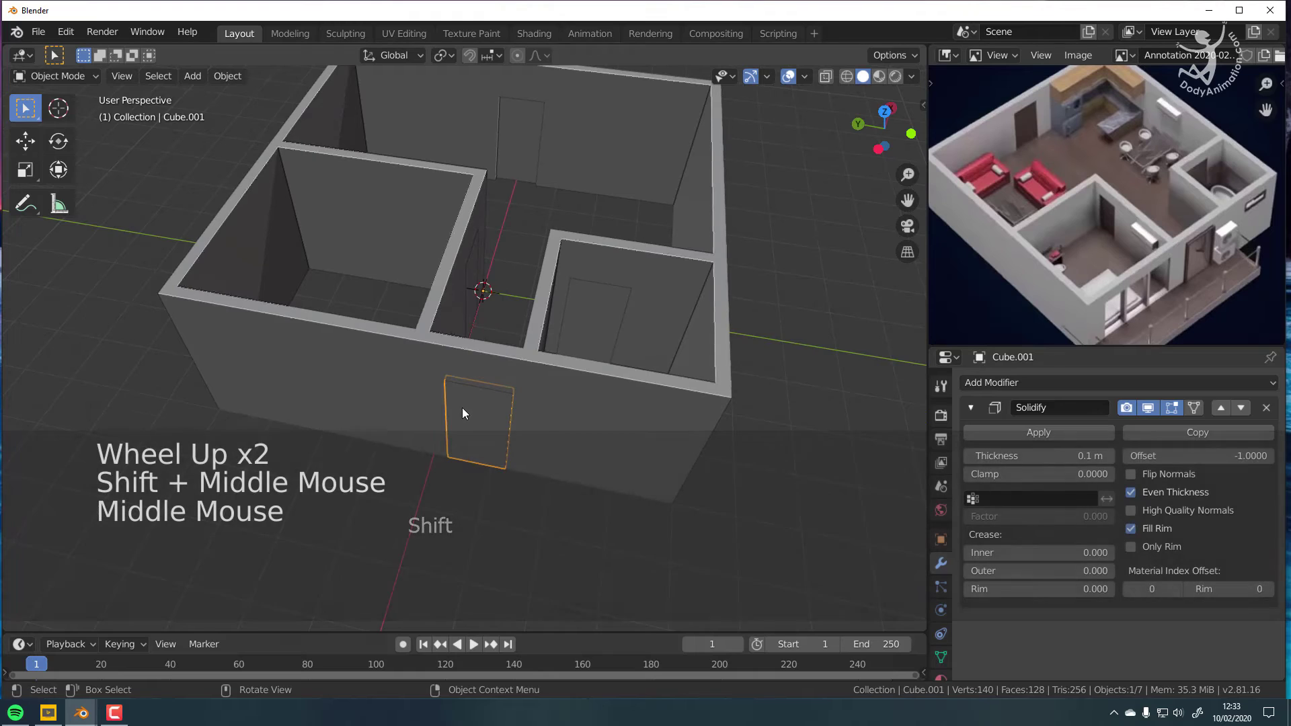
# Step: Try to rotate the front door and the small room's door about their current origins
pyautogui.press('r')
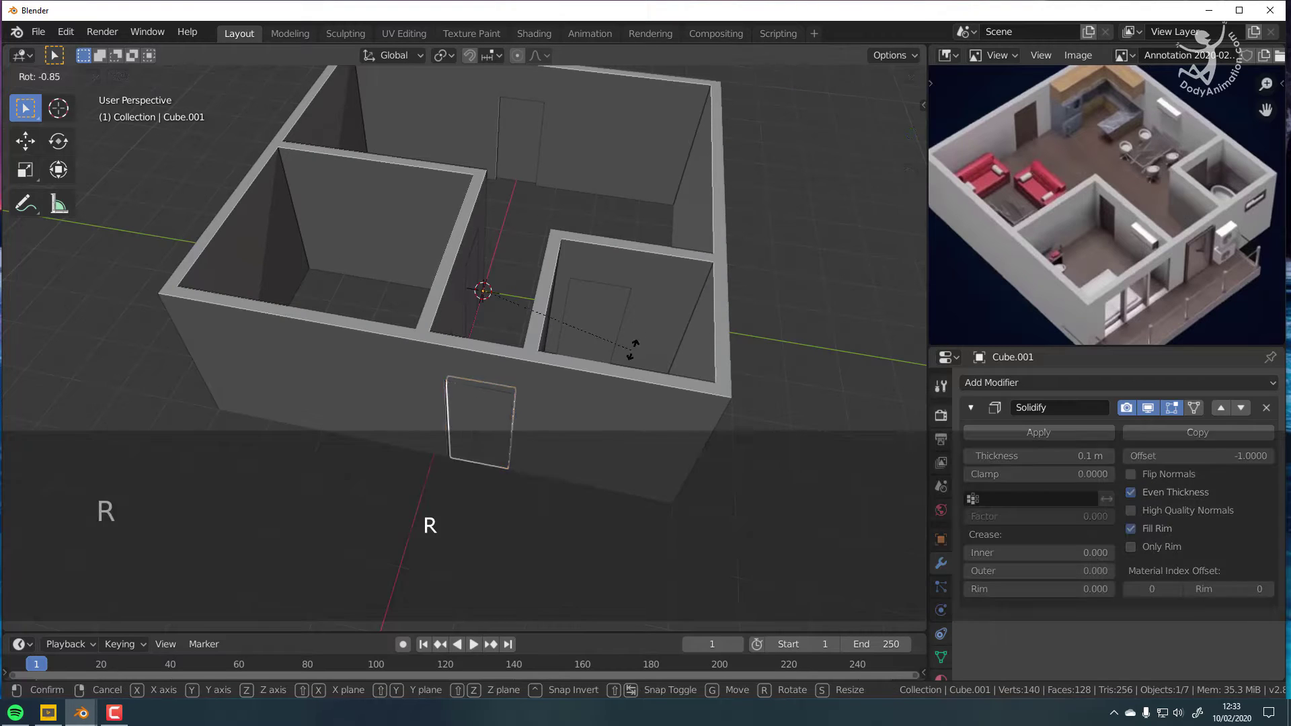
pyautogui.press('Escape')
pyautogui.click(600, 309)
pyautogui.press('r')
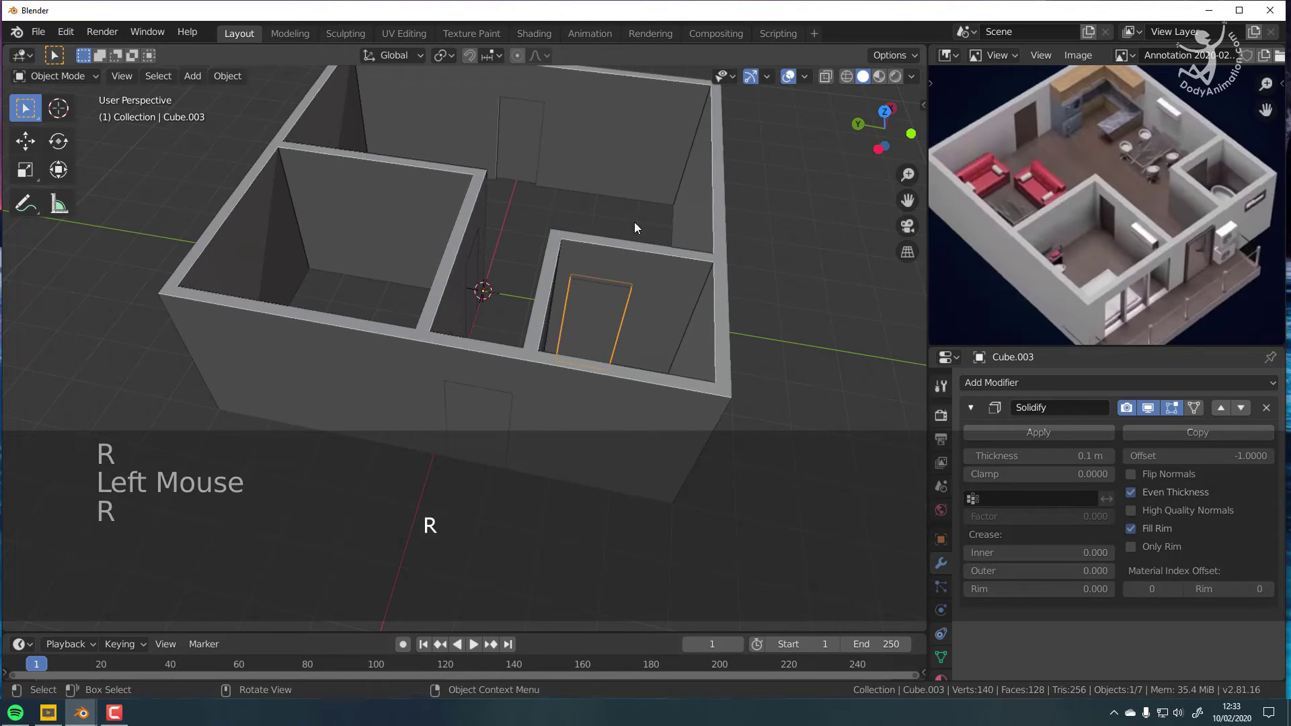
pyautogui.moveTo(481, 290); pyautogui.dragTo(511, 176, button='middle')
pyautogui.scroll(-3, 510, 316)
pyautogui.scroll(1, 508, 367)
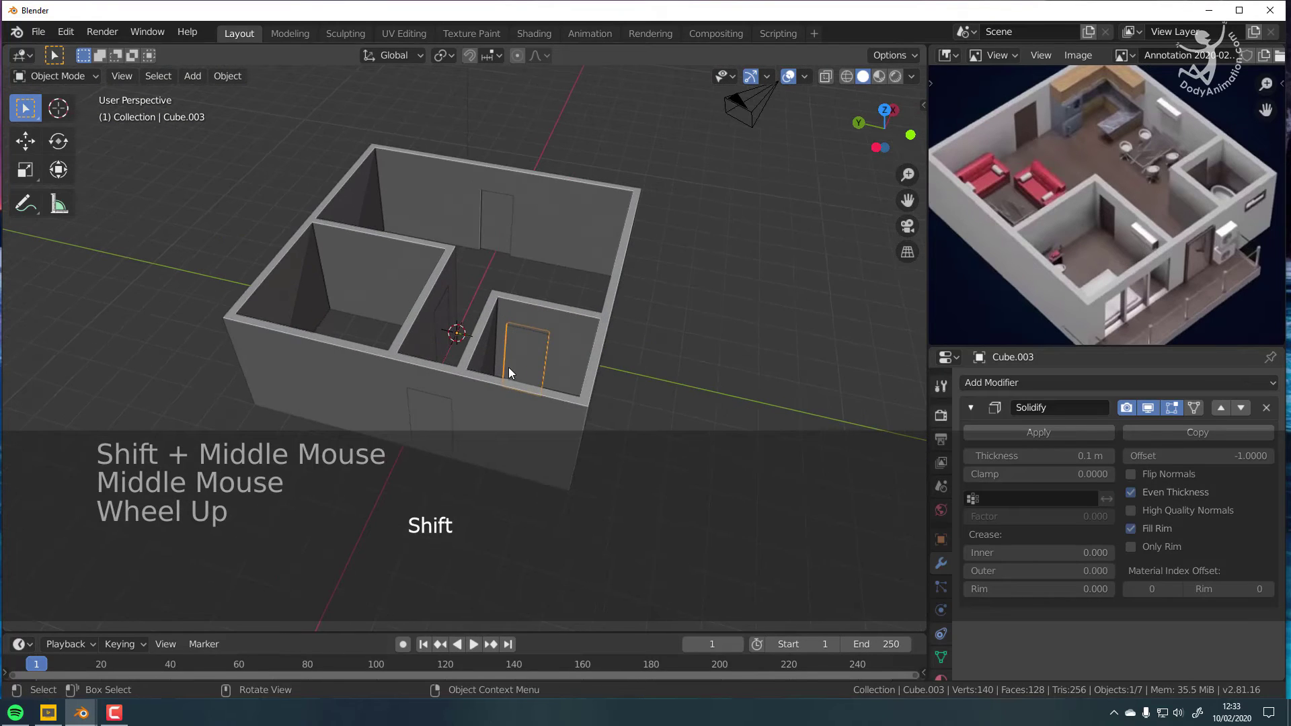
pyautogui.keyDown('shift'); pyautogui.moveTo(508, 368); pyautogui.dragTo(547, 303, button='middle'); pyautogui.keyUp('shift')
# Step: Select the front door object and enter Edit Mode on it
pyautogui.click(438, 394)
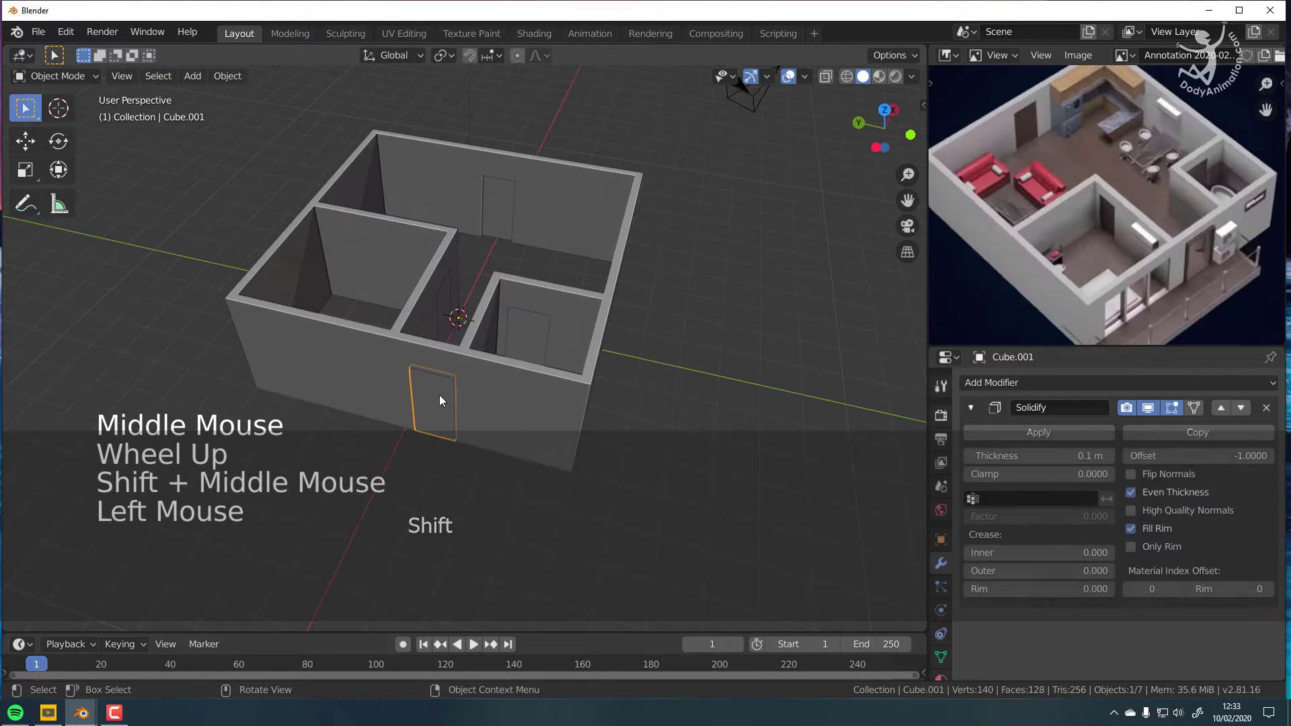
pyautogui.moveTo(438, 394); pyautogui.dragTo(471, 390, button='middle')
pyautogui.scroll(1, 452, 398)
pyautogui.keyDown('shift'); pyautogui.moveTo(471, 390); pyautogui.dragTo(561, 378, button='middle'); pyautogui.keyUp('shift')
pyautogui.scroll(2, 516, 353)
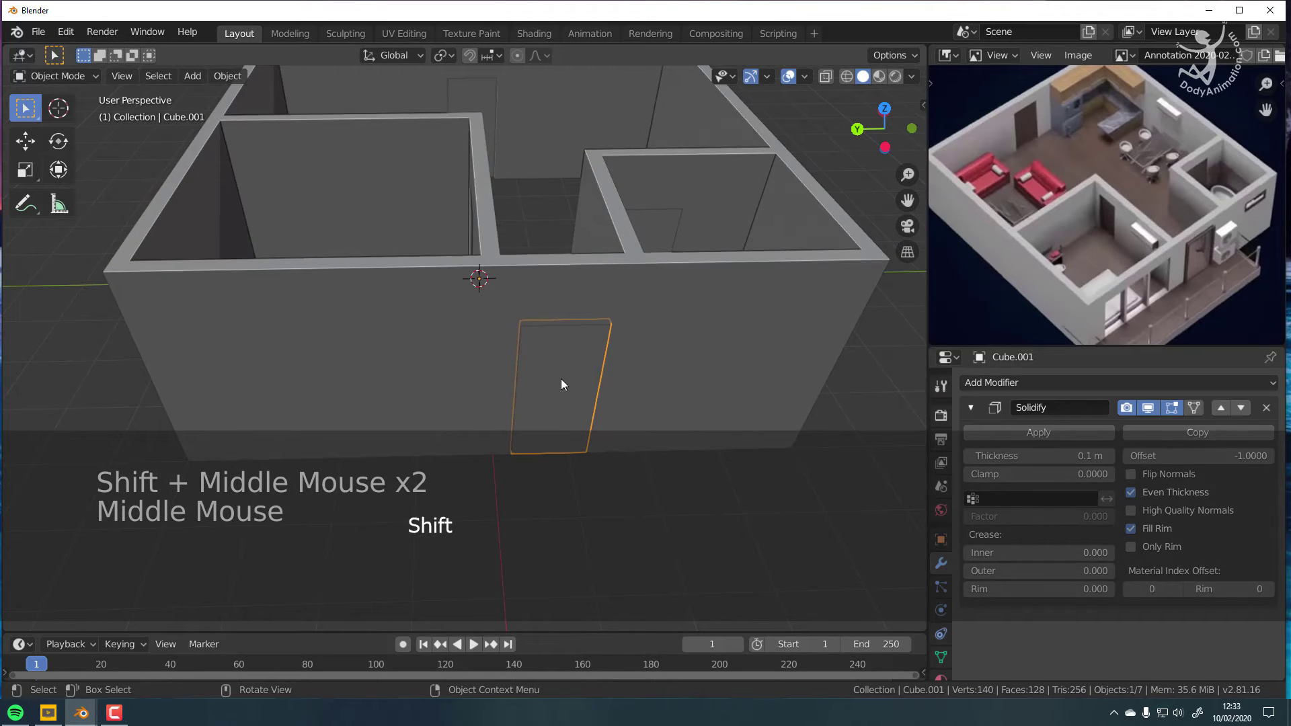
pyautogui.click(561, 378)
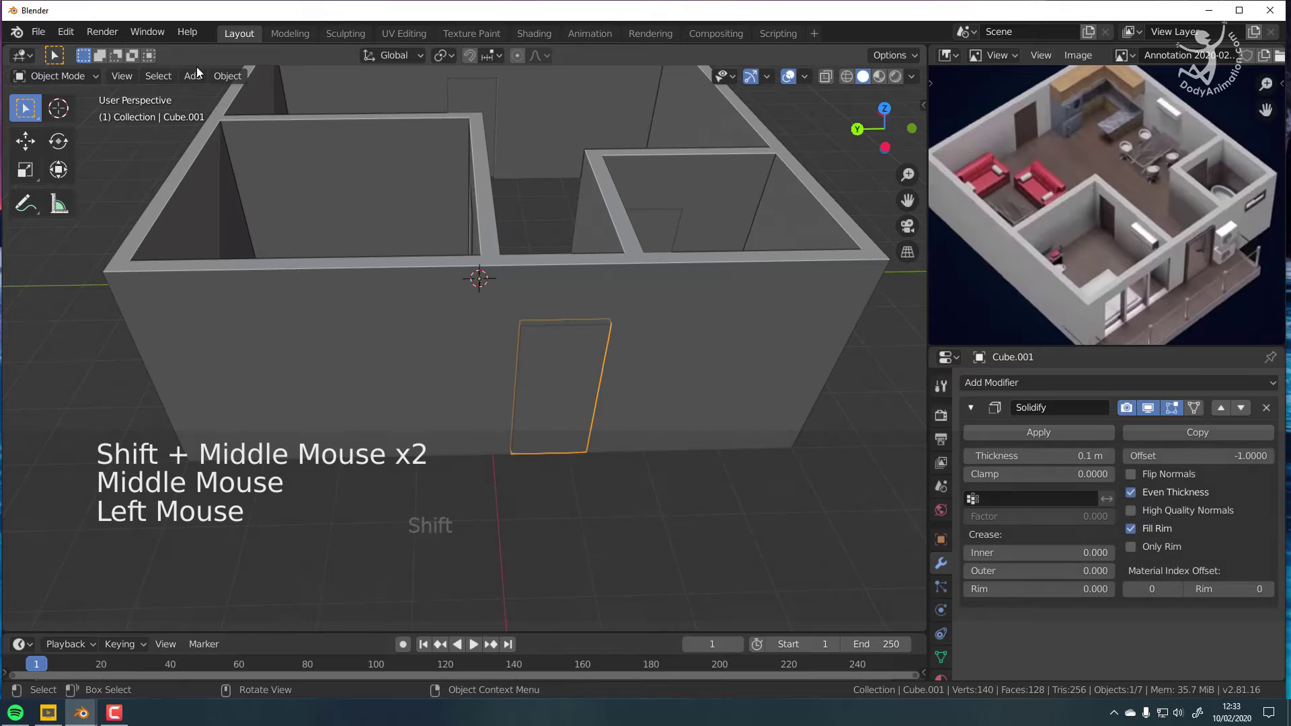
pyautogui.click(83, 78)
pyautogui.click(54, 112)
# Step: Switch to face selection and turn on X-ray to see the front door's geometry through the wall
pyautogui.moveTo(526, 370); pyautogui.dragTo(568, 380, button='middle')
pyautogui.click(151, 82)
pyautogui.scroll(2, 568, 381)
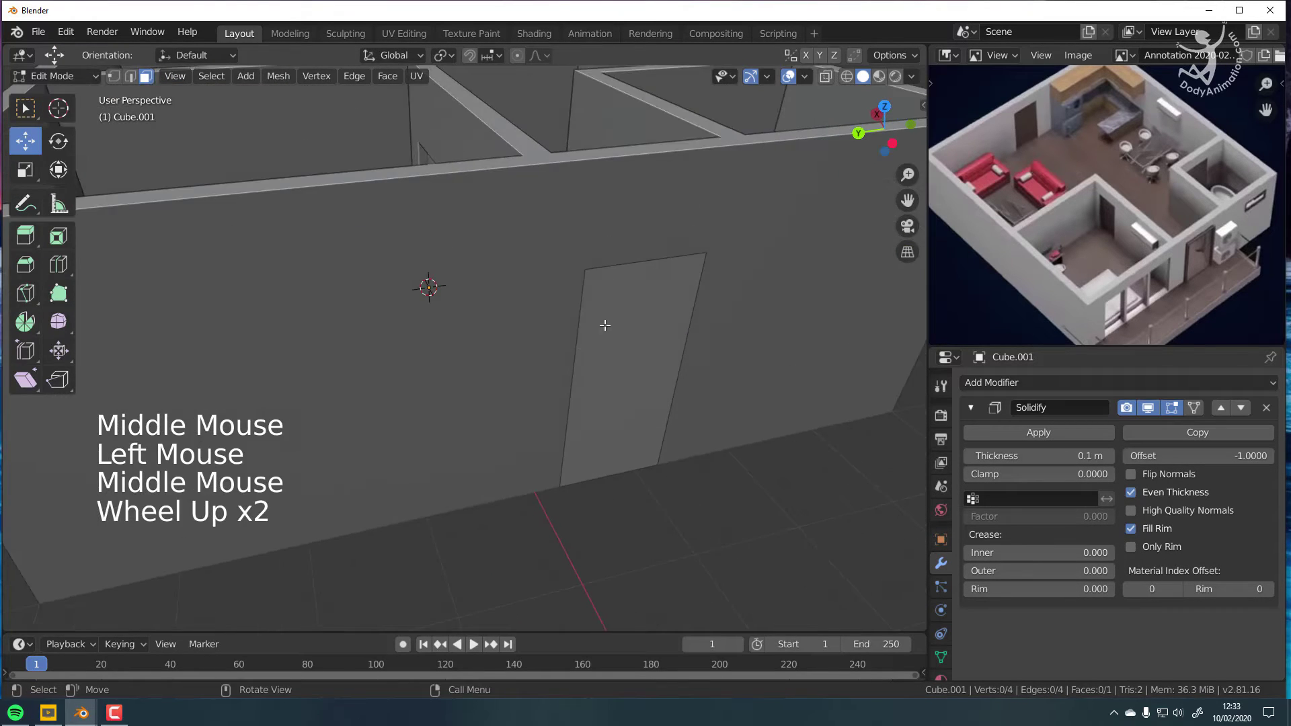
pyautogui.keyDown('shift'); pyautogui.moveTo(605, 323); pyautogui.dragTo(575, 343, button='middle'); pyautogui.keyUp('shift')
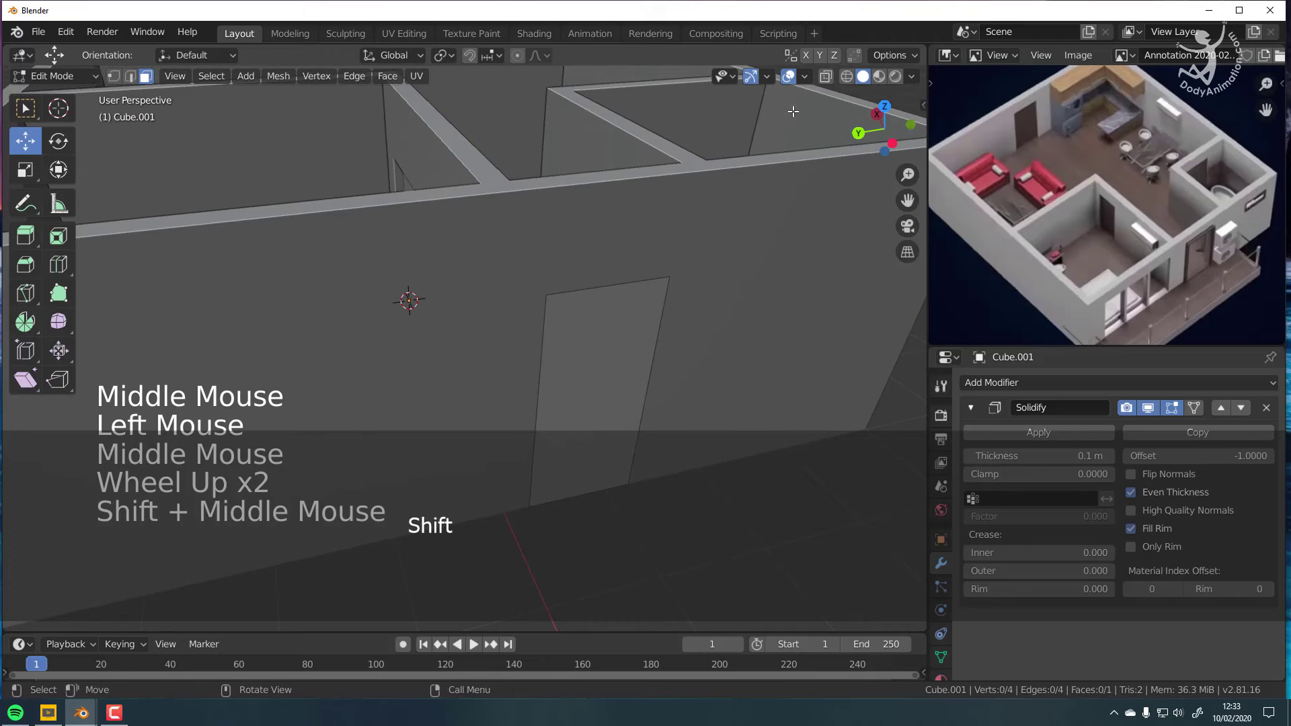
pyautogui.click(825, 78)
pyautogui.moveTo(578, 340); pyautogui.dragTo(580, 362, button='middle')
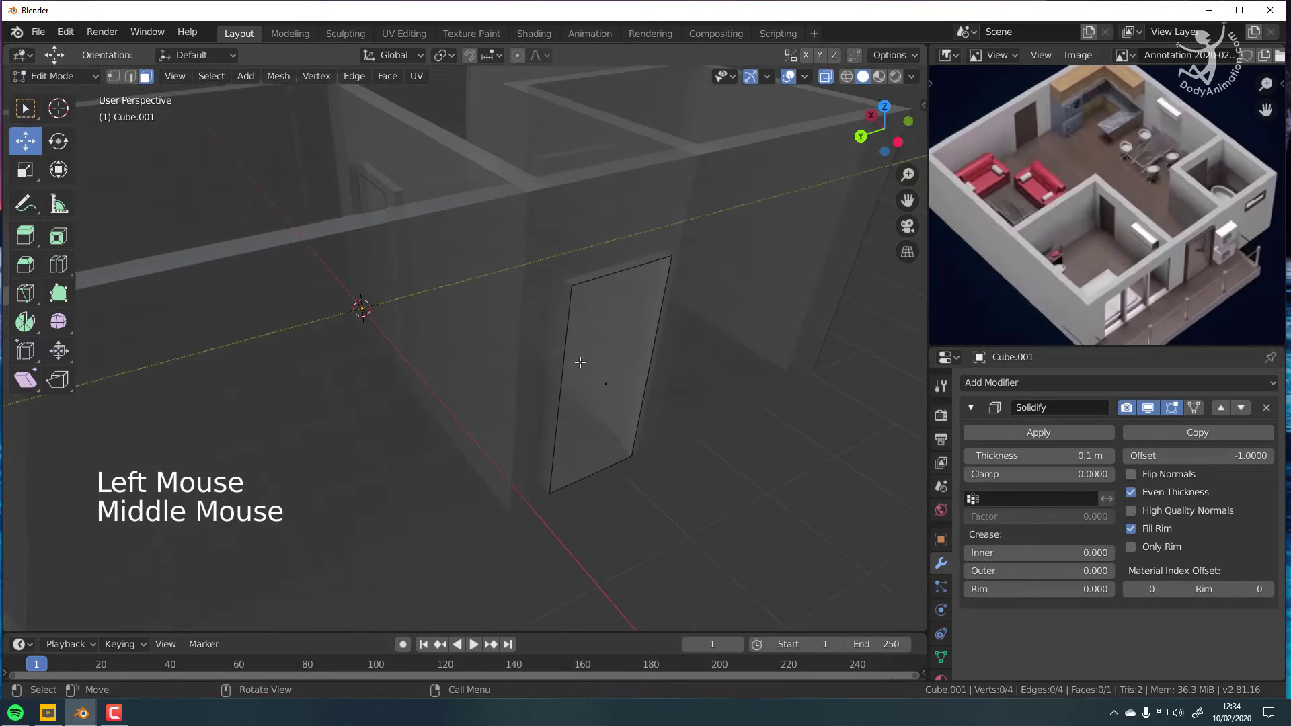
# Step: Select the front door's left vertical edge in edge selection and snap the 3D cursor to it
pyautogui.click(557, 383)
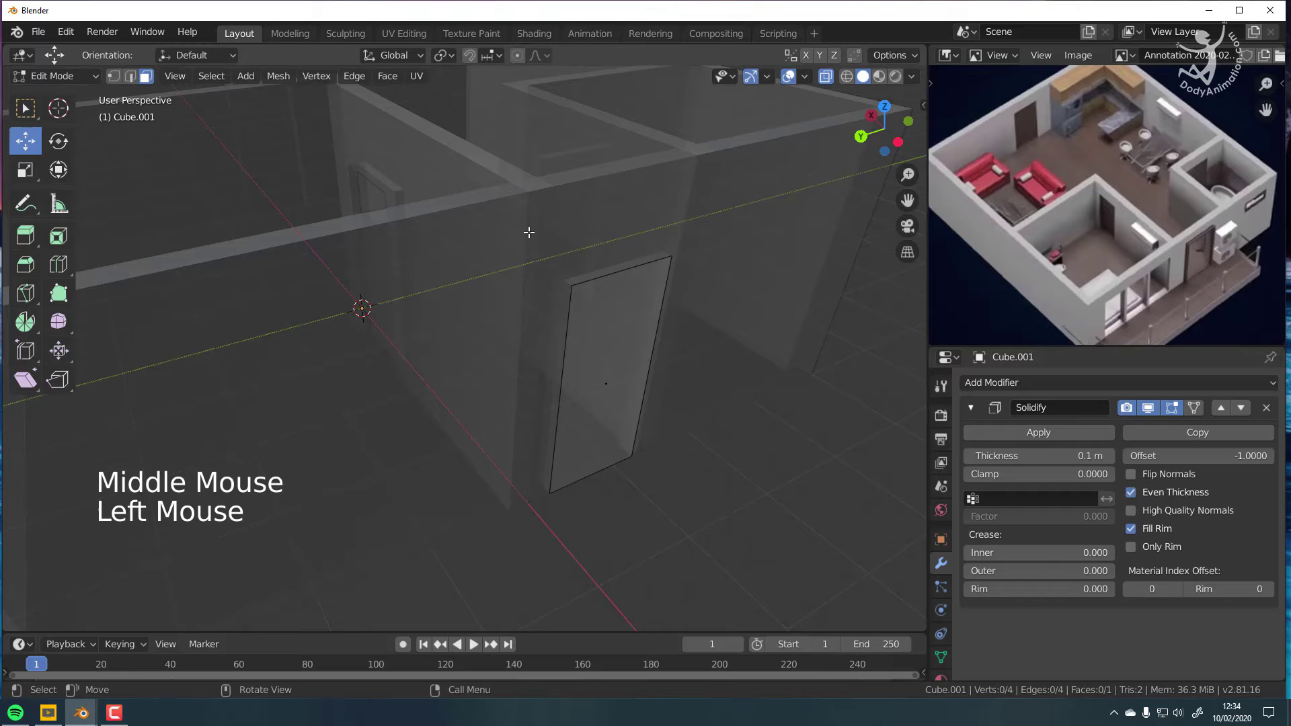
pyautogui.click(131, 76)
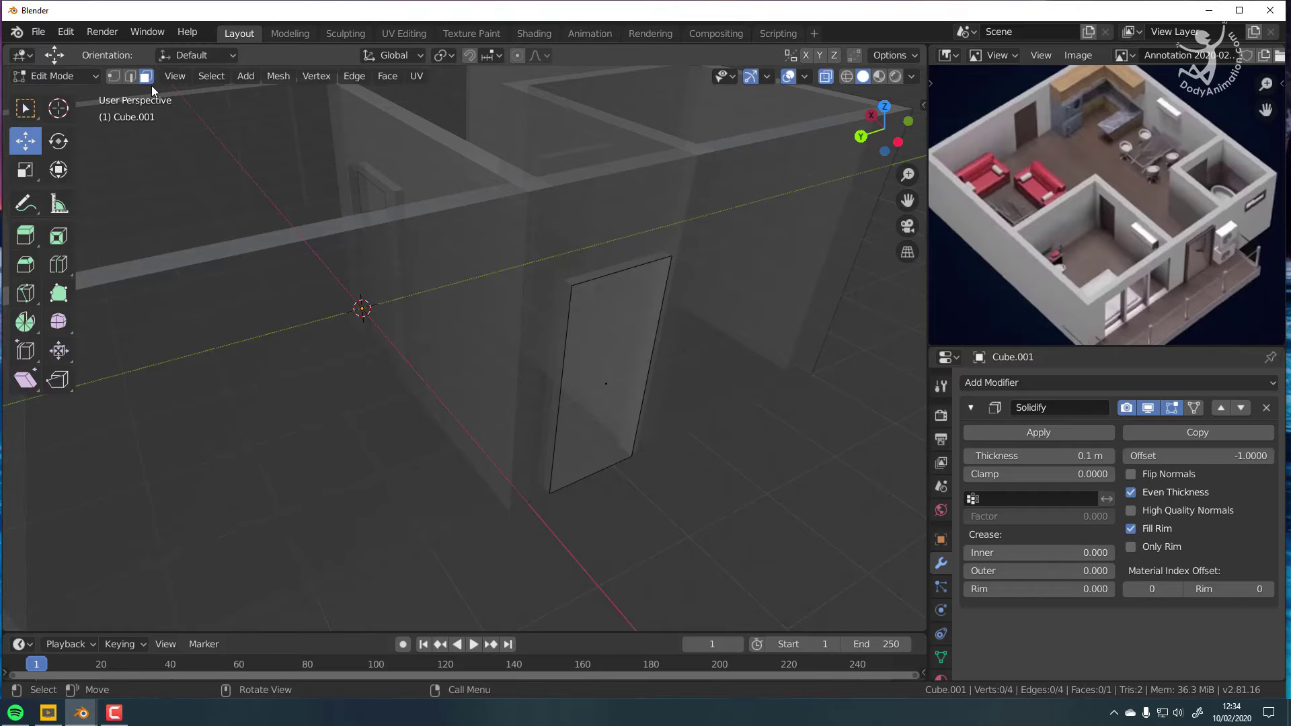
pyautogui.click(562, 396)
pyautogui.moveTo(591, 403); pyautogui.dragTo(597, 372, button='middle')
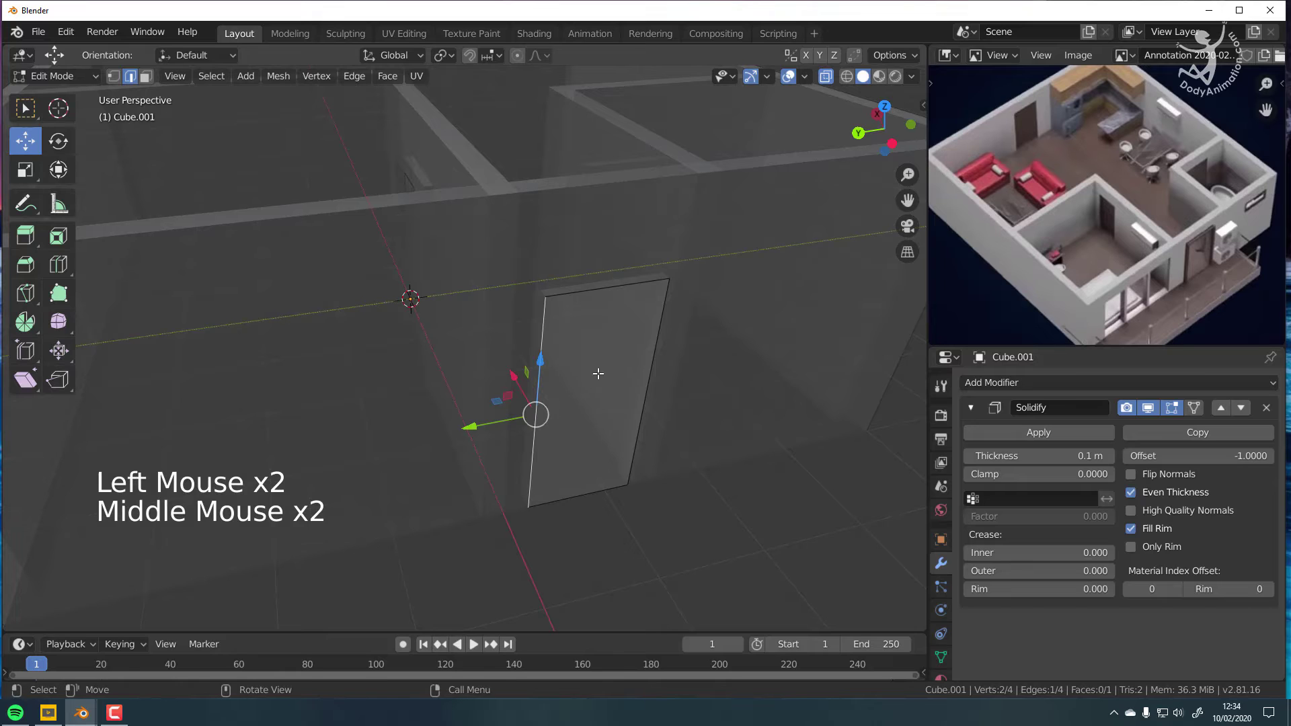
pyautogui.hotkey('shift', 's')
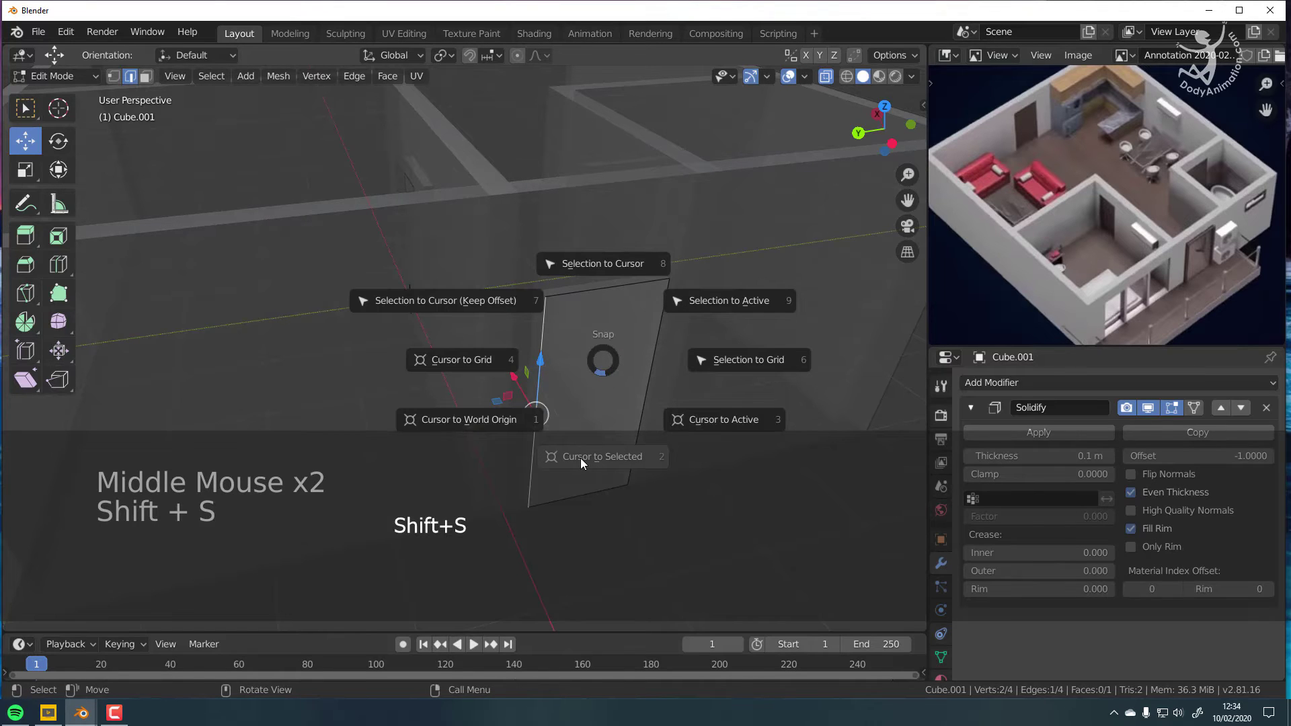
pyautogui.click(616, 457)
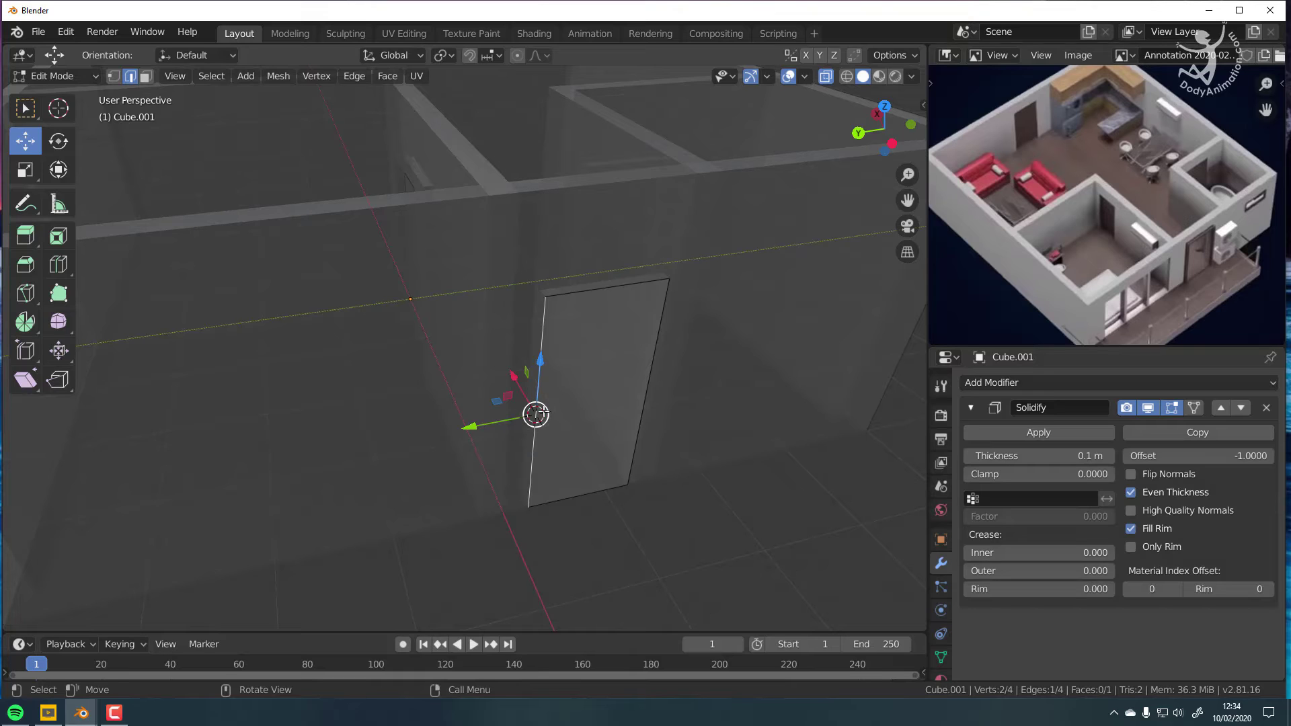
# Step: Return to Object Mode and set the front door's origin to the 3D cursor on its hinge edge
pyautogui.moveTo(526, 482); pyautogui.dragTo(545, 436, button='middle')
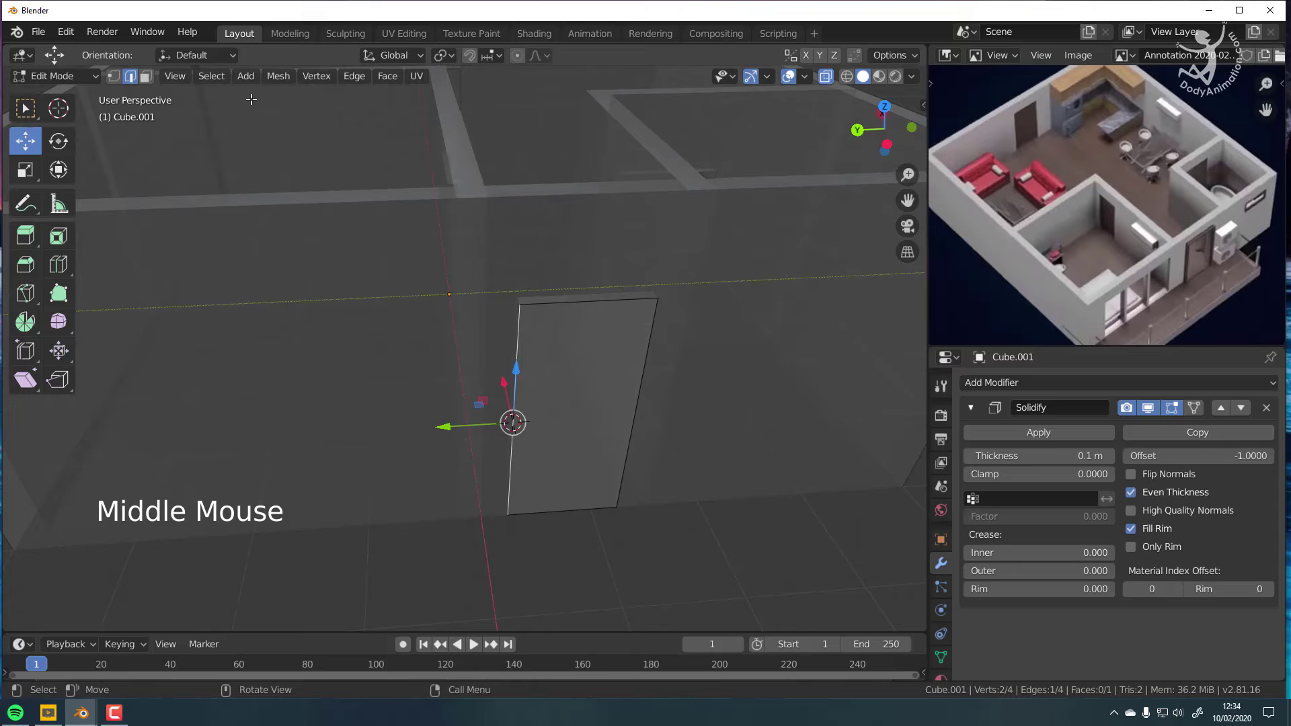
pyautogui.click(78, 77)
pyautogui.click(74, 91)
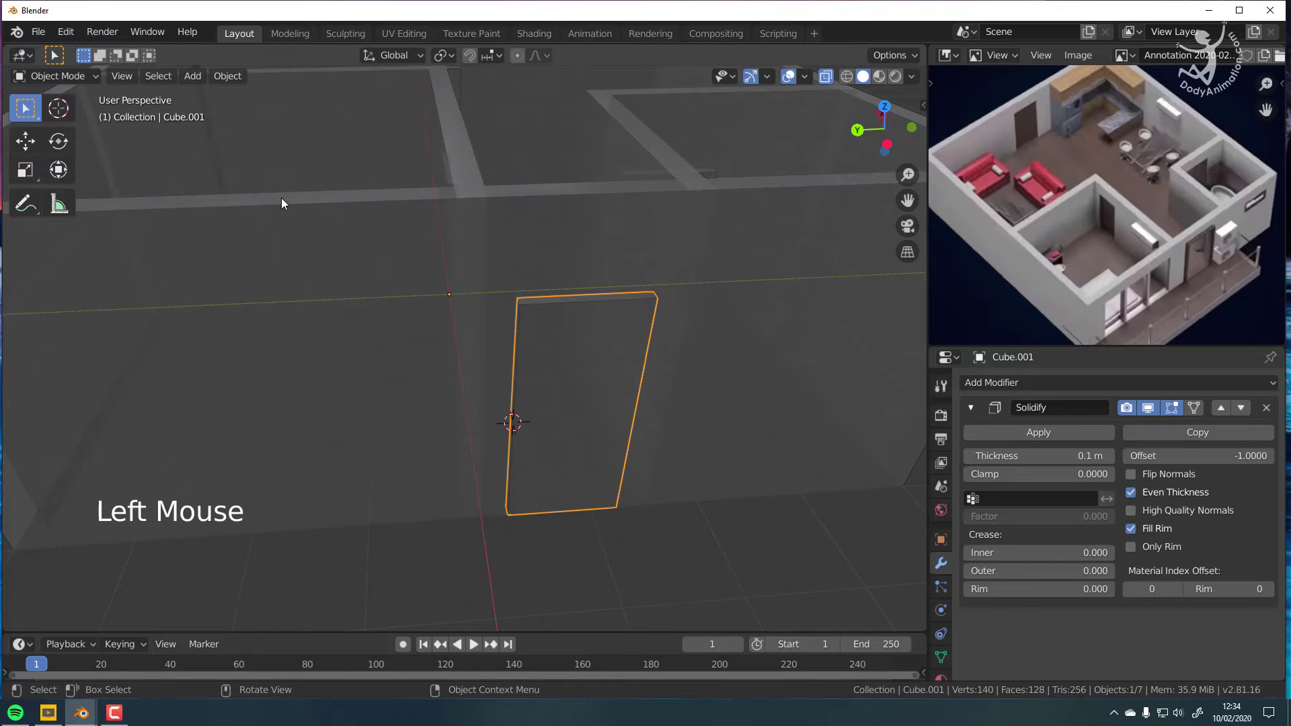
pyautogui.click(227, 76)
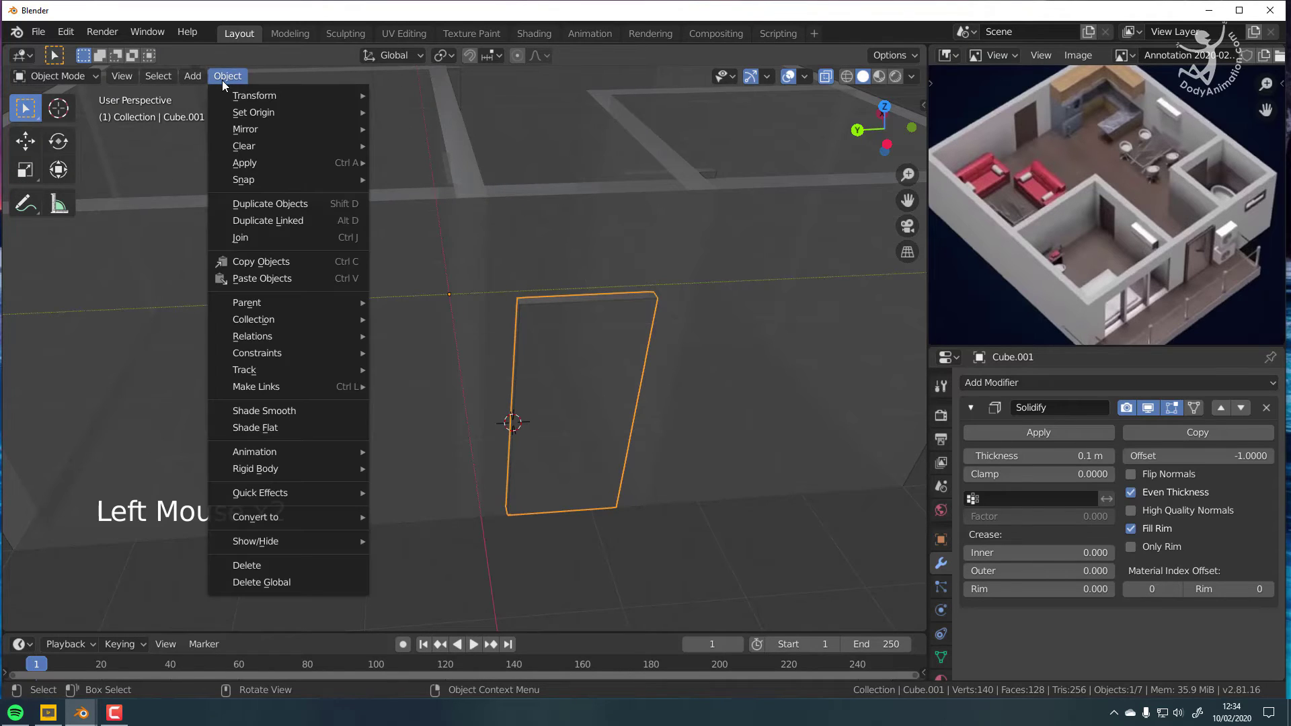
pyautogui.moveTo(302, 112)
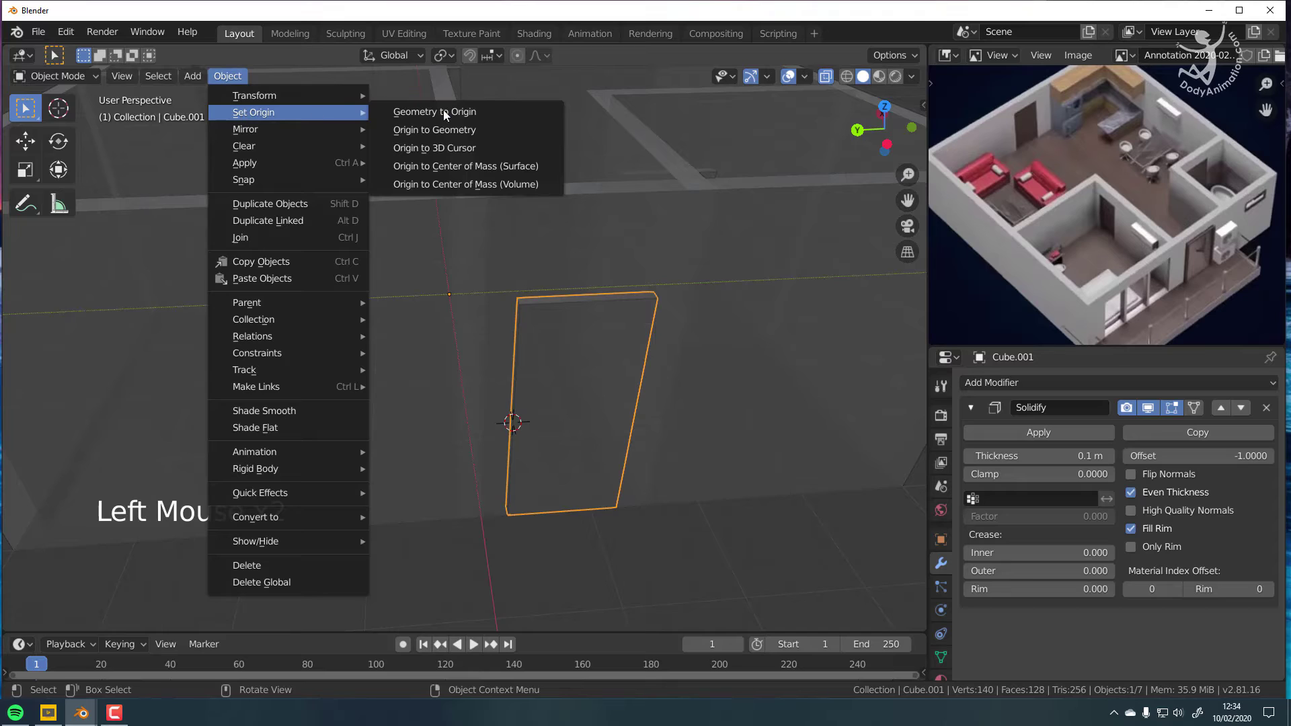
pyautogui.click(450, 148)
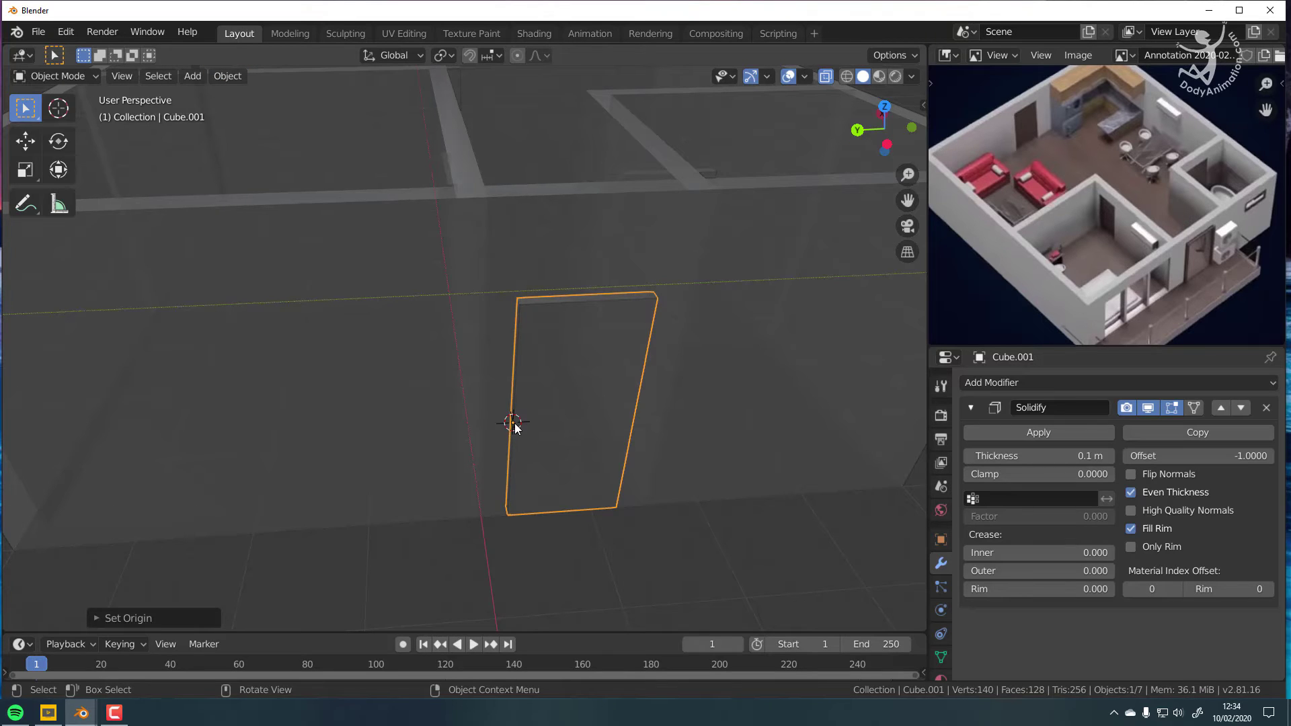
pyautogui.keyDown('shift'); pyautogui.moveTo(538, 393); pyautogui.dragTo(490, 333, button='middle'); pyautogui.keyUp('shift')
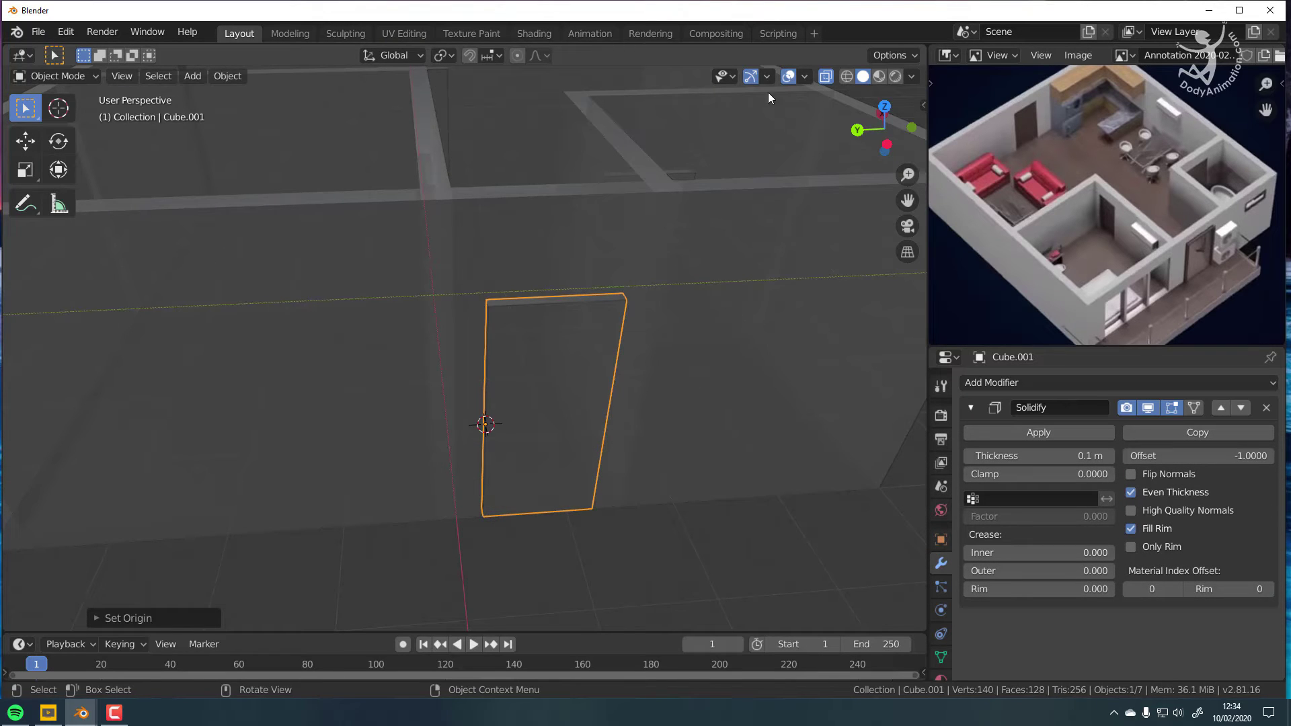
# Step: Turn off X-ray and keep the front door selected in solid view
pyautogui.click(826, 76)
pyautogui.click(539, 376)
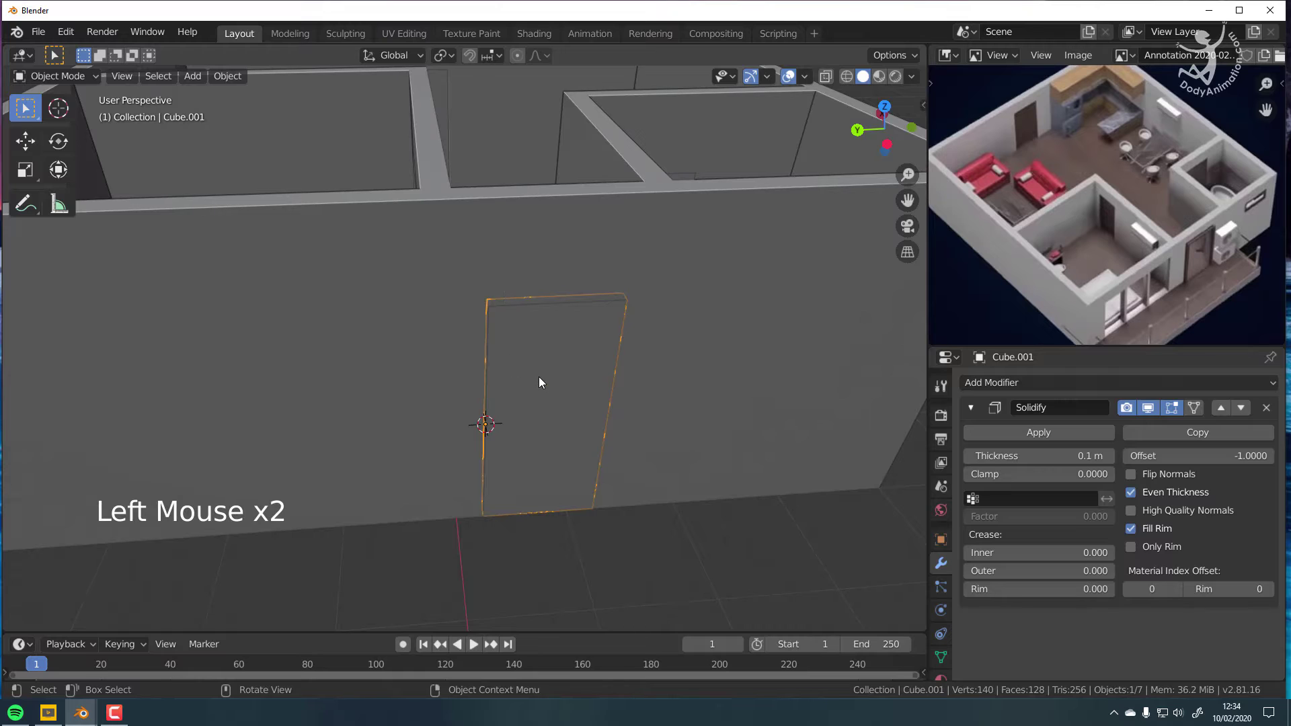
pyautogui.scroll(-1, 144, 203)
# Step: Try to swing the front door about the Z axis at its hinge edge with the Rotate tool
pyautogui.click(59, 140)
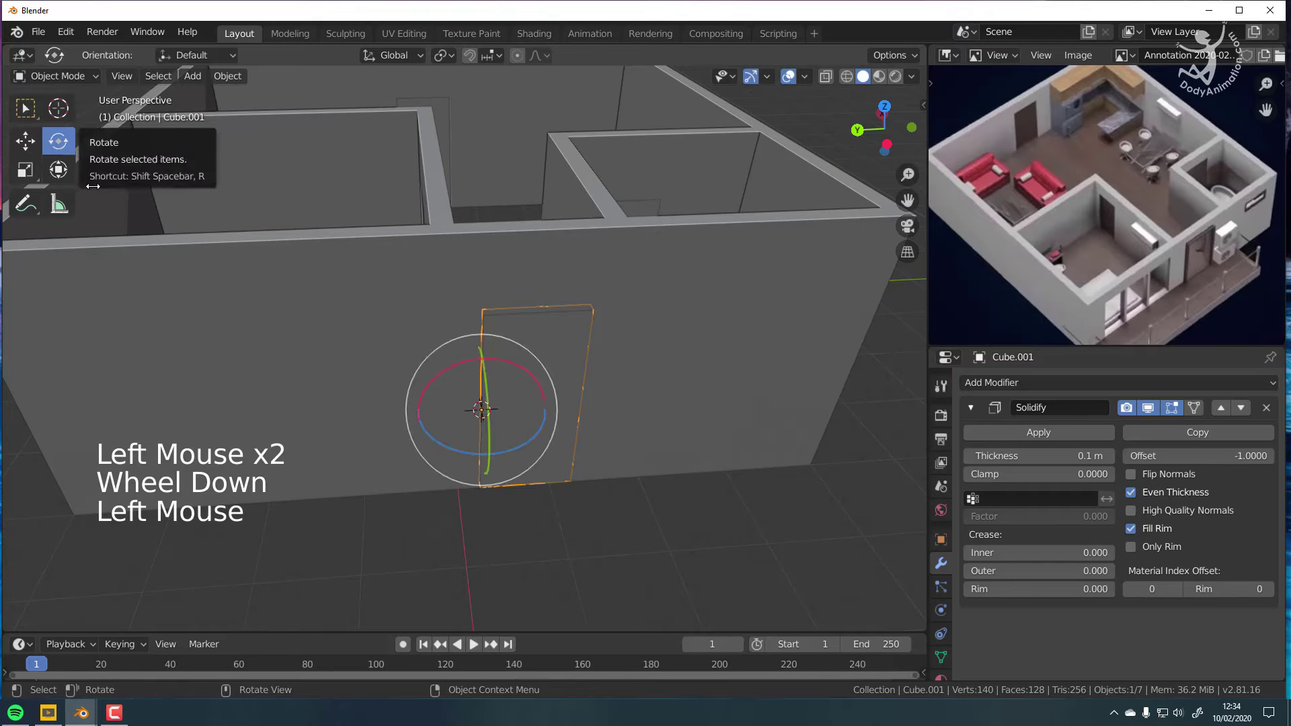
pyautogui.moveTo(515, 452); pyautogui.dragTo(481, 446, button='middle')
pyautogui.scroll(-1, 481, 446)
pyautogui.moveTo(479, 441); pyautogui.dragTo(452, 420)
pyautogui.rightClick(454, 419)
# Step: Select the small room's door and enter Edit Mode with its left vertical edge selected
pyautogui.keyDown('shift'); pyautogui.moveTo(639, 286); pyautogui.dragTo(623, 383, button='middle'); pyautogui.keyUp('shift')
pyautogui.click(477, 434)
pyautogui.scroll(2, 475, 434)
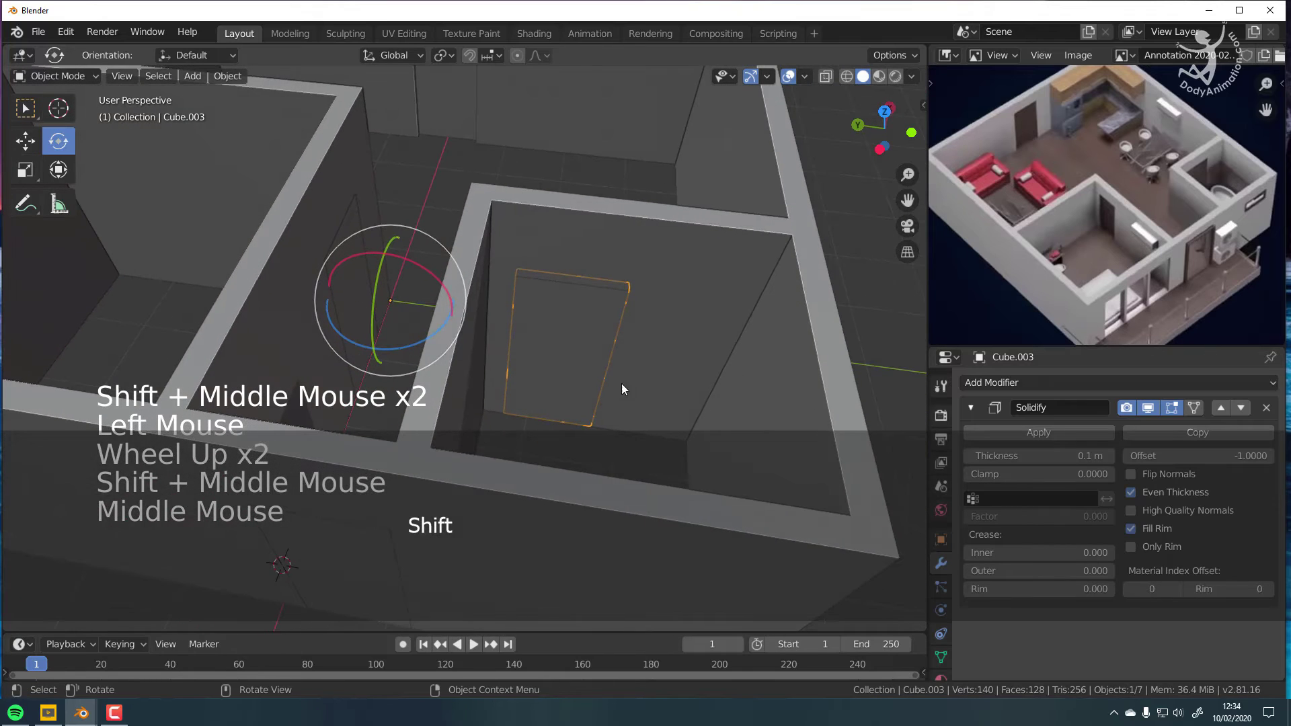
pyautogui.keyDown('shift'); pyautogui.moveTo(559, 340); pyautogui.dragTo(563, 353, button='middle'); pyautogui.keyUp('shift')
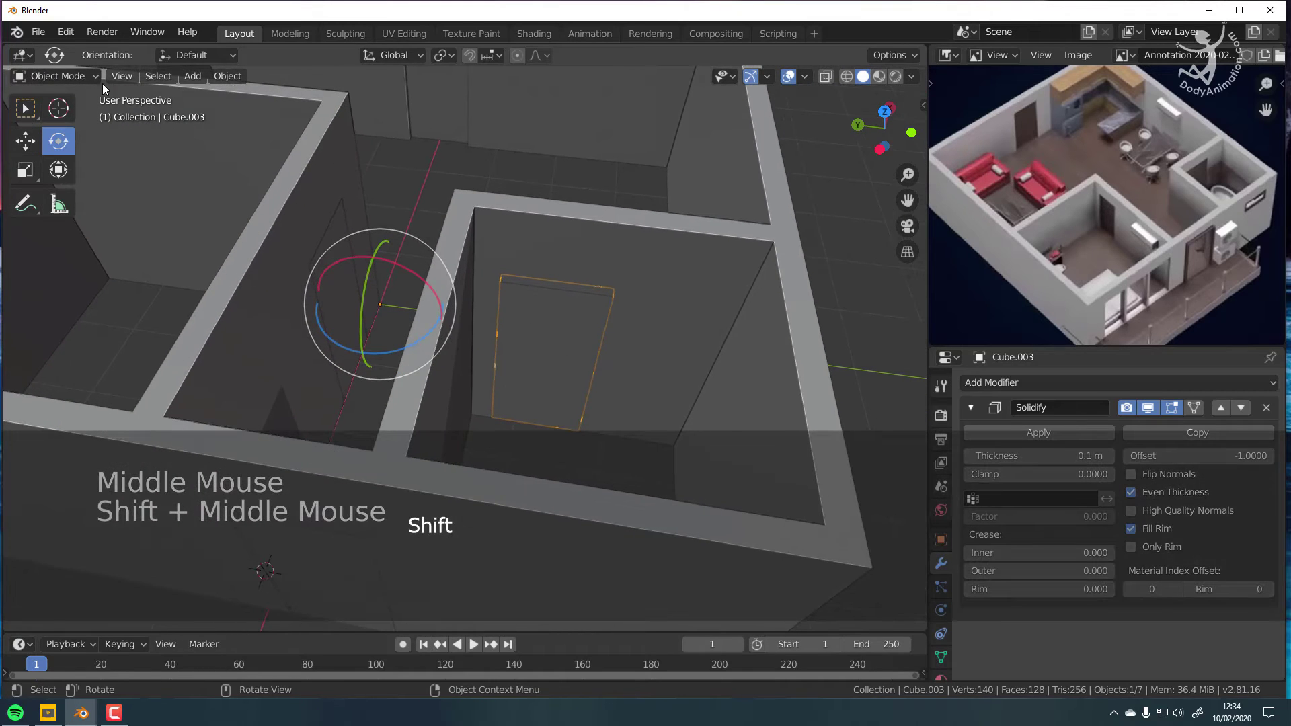
pyautogui.click(79, 76)
pyautogui.click(55, 113)
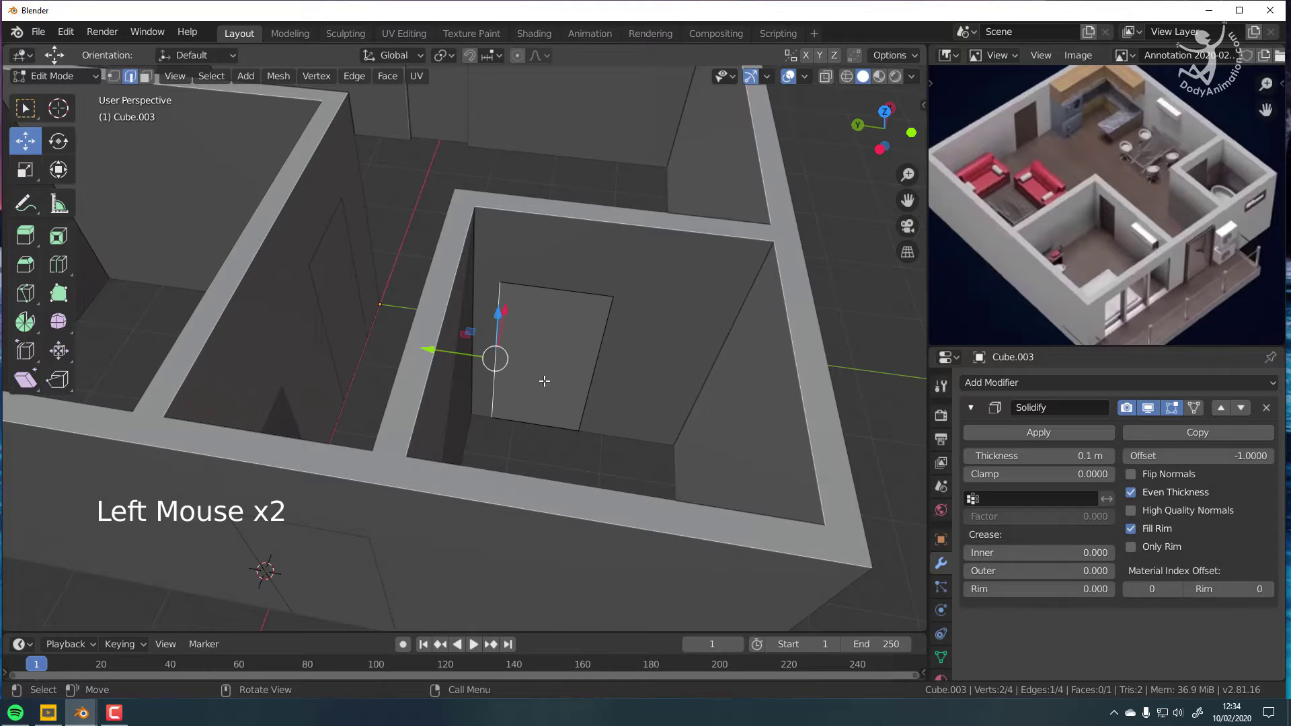
pyautogui.hotkey('shift', 'd')
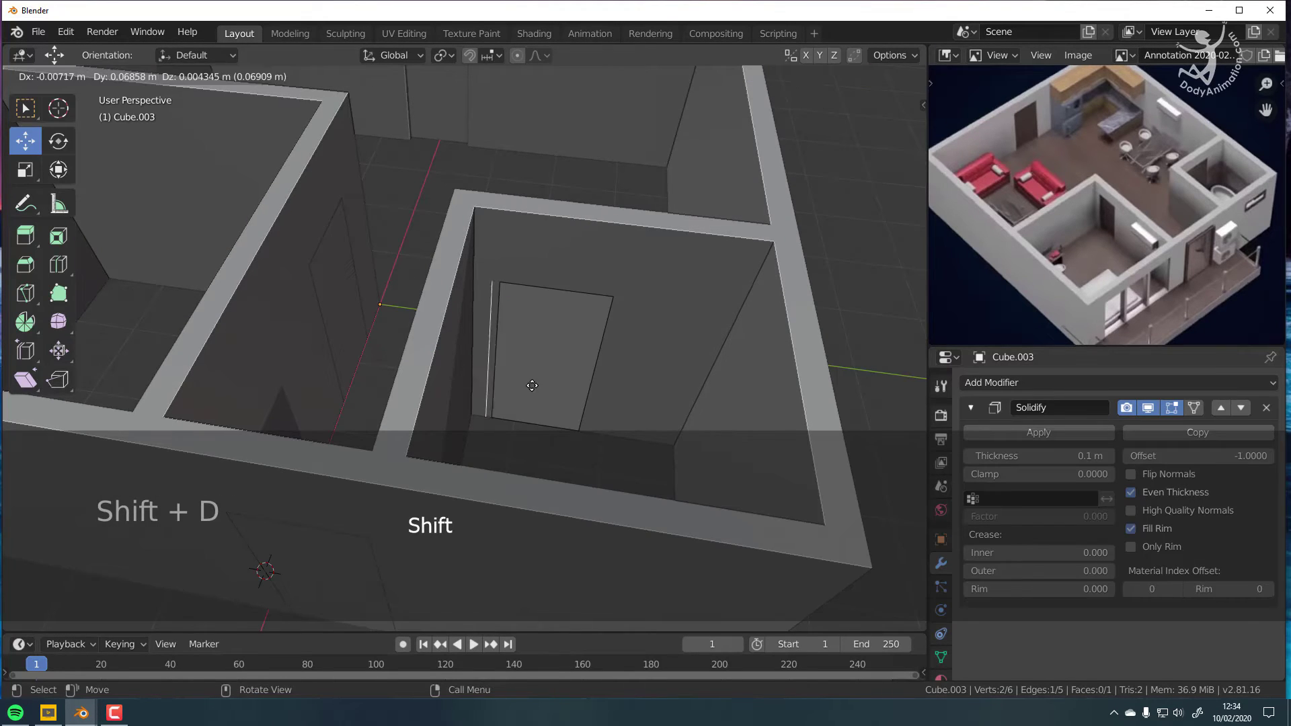
pyautogui.rightClick(532, 385)
pyautogui.hotkey('ctrl', 'z')
# Step: Snap the 3D cursor to the selected left vertical edge of the small room's door
pyautogui.hotkey('shift', 's')
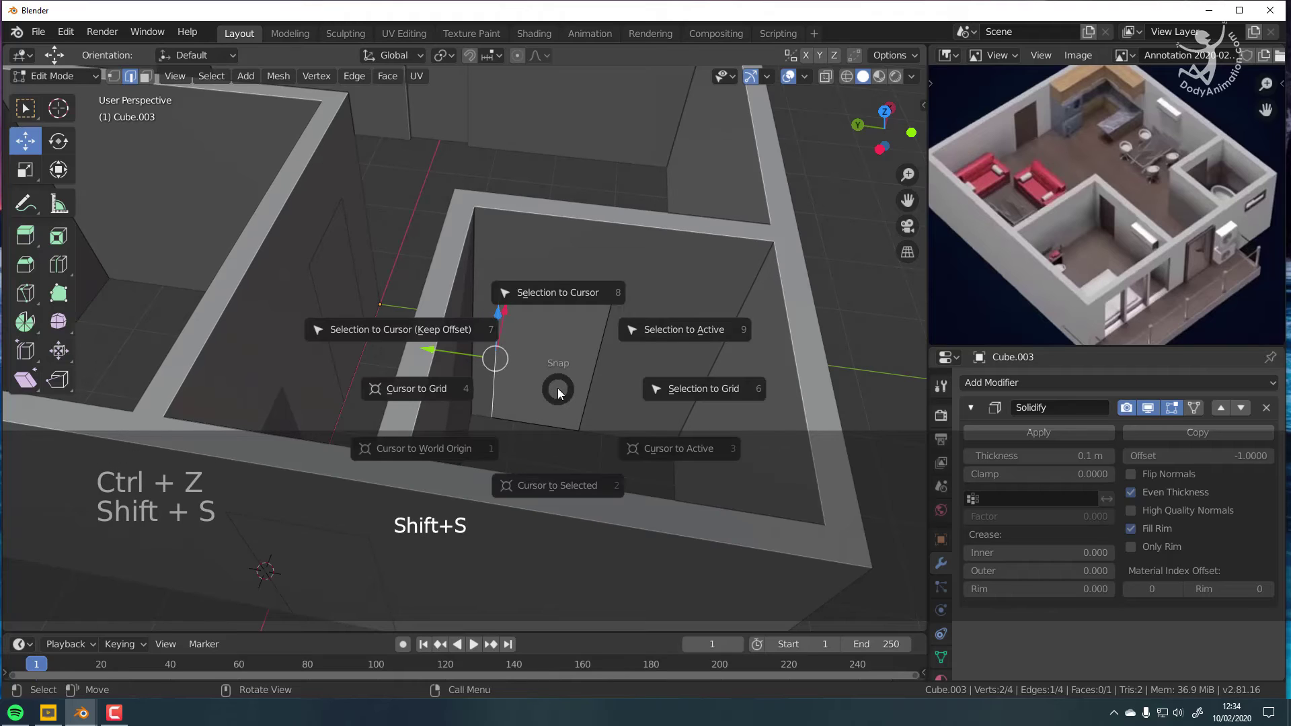
# Step: Snap the 3D cursor to the selected side edge of the small corner room's door and set the door's origin there
pyautogui.click(551, 486)
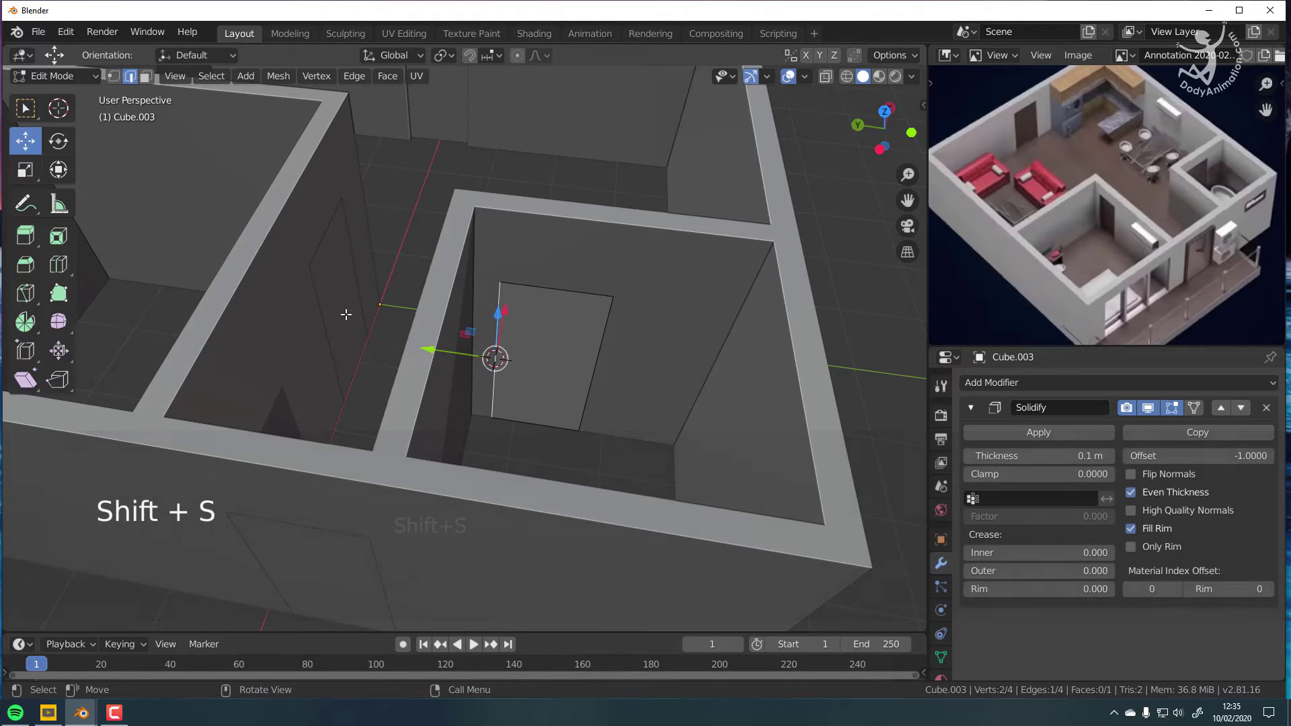
pyautogui.click(54, 76)
pyautogui.click(62, 95)
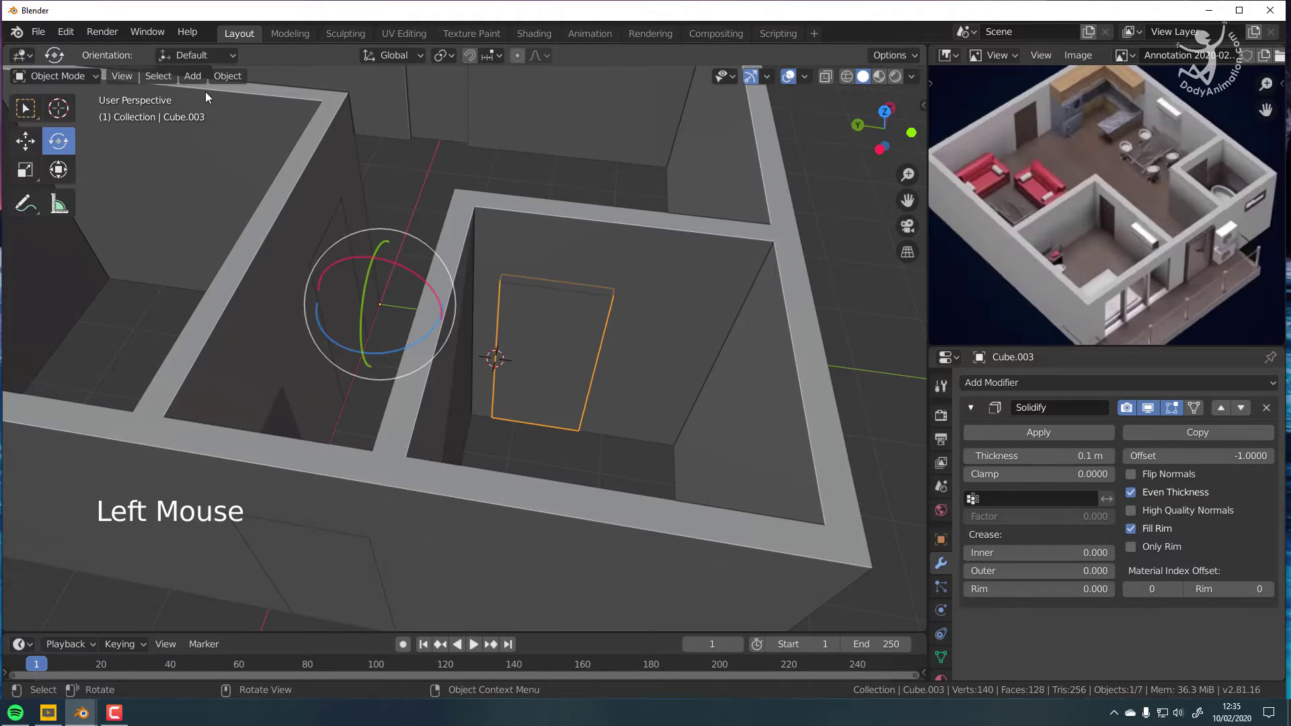
pyautogui.click(226, 78)
pyautogui.moveTo(244, 111)
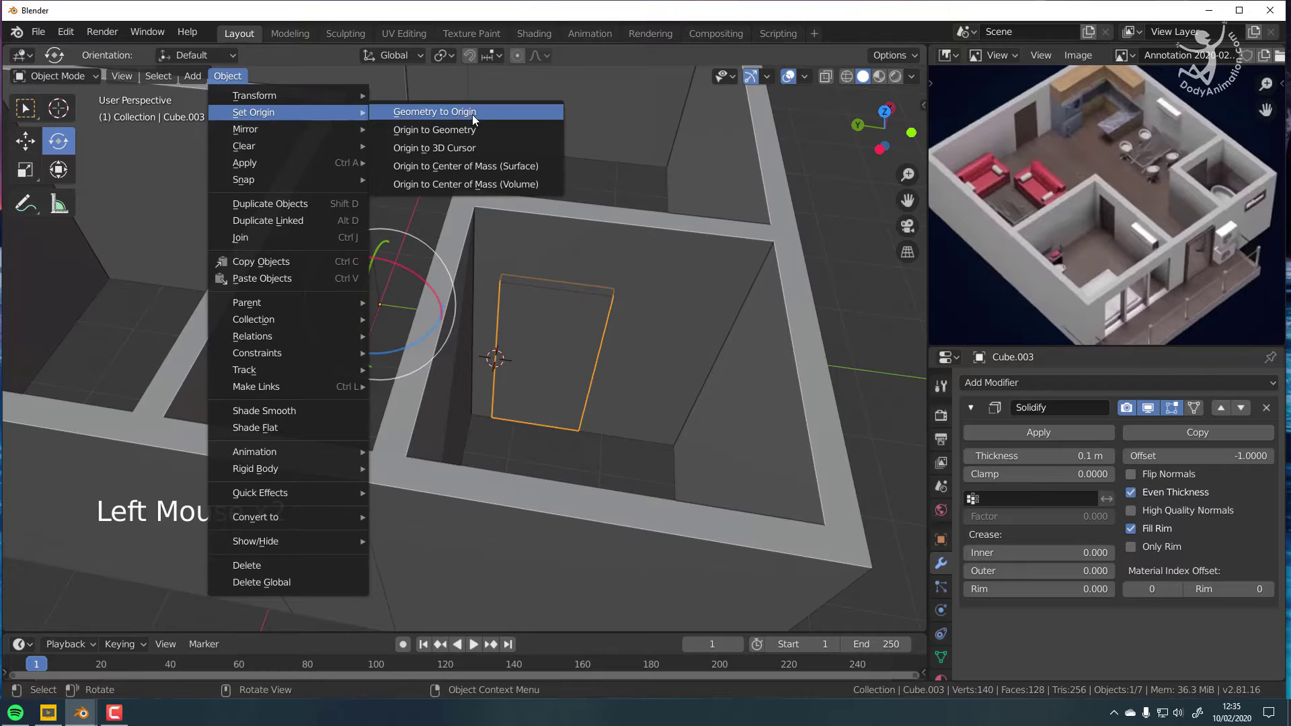
pyautogui.click(462, 151)
# Step: Test the small-room door's rotation about its side edge and nudge its position in the opening
pyautogui.moveTo(507, 309); pyautogui.dragTo(485, 383, button='middle')
pyautogui.moveTo(501, 422); pyautogui.dragTo(523, 416)
pyautogui.keyDown('shift'); pyautogui.moveTo(470, 274); pyautogui.dragTo(558, 377, button='middle'); pyautogui.keyUp('shift')
pyautogui.click(26, 141)
pyautogui.keyDown('shift'); pyautogui.moveTo(467, 455); pyautogui.dragTo(437, 447, button='middle'); pyautogui.keyUp('shift')
pyautogui.moveTo(541, 479); pyautogui.dragTo(544, 476)
# Step: Nudge the exterior front door along the X axis and adjust the next door's position slightly
pyautogui.moveTo(544, 477); pyautogui.dragTo(430, 404, button='middle')
pyautogui.click(412, 380)
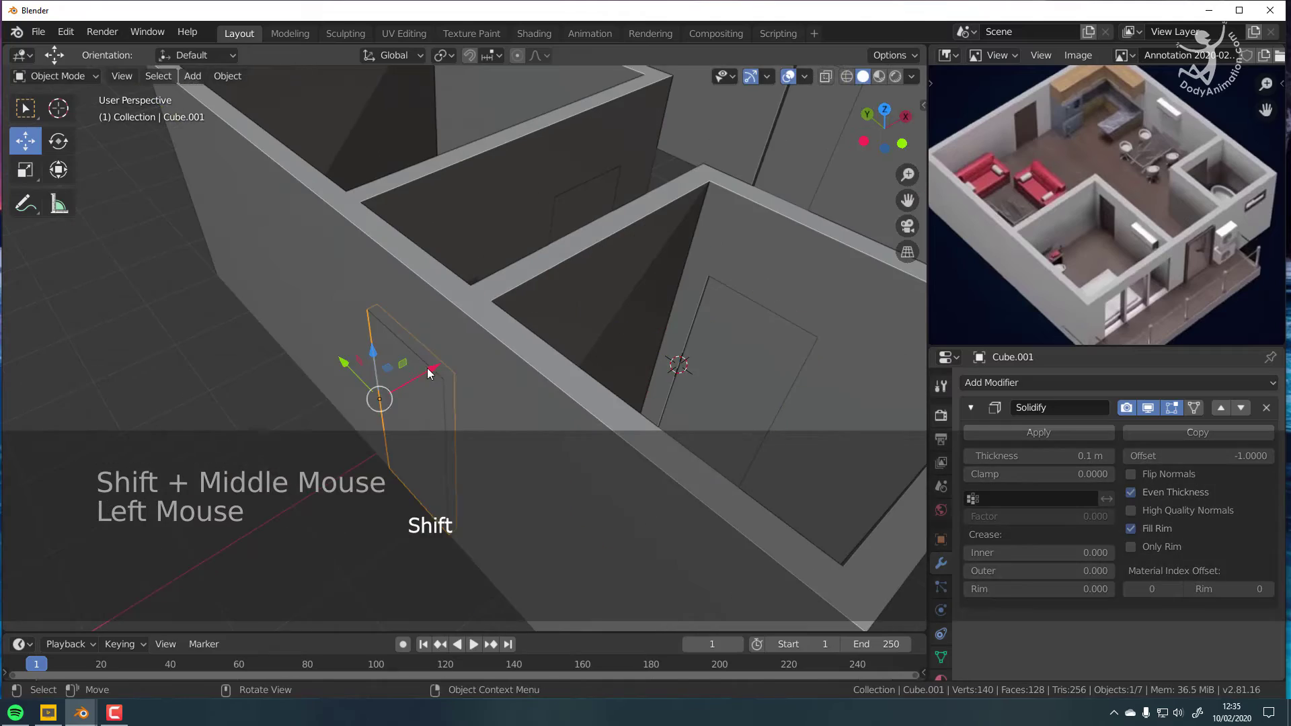
pyautogui.moveTo(427, 370); pyautogui.dragTo(431, 372)
pyautogui.click(521, 138)
pyautogui.moveTo(525, 161); pyautogui.dragTo(578, 237, button='middle')
pyautogui.moveTo(511, 192); pyautogui.dragTo(515, 194)
# Step: Snap the 3D cursor to the side edge of the interior room door and set that door's origin to the cursor
pyautogui.keyDown('shift'); pyautogui.moveTo(517, 296); pyautogui.dragTo(733, 377, button='middle'); pyautogui.keyUp('shift')
pyautogui.moveTo(578, 364); pyautogui.dragTo(700, 377, button='middle')
pyautogui.keyDown('shift'); pyautogui.moveTo(605, 390); pyautogui.dragTo(522, 374, button='middle'); pyautogui.keyUp('shift')
pyautogui.click(82, 76)
pyautogui.click(84, 113)
pyautogui.hotkey('alt', 'z')
pyautogui.hotkey('alt', 'z')
pyautogui.moveTo(420, 424); pyautogui.dragTo(450, 434, button='middle')
pyautogui.hotkey('shift', 's')
pyautogui.click(447, 521)
pyautogui.press('Tab')
pyautogui.click(228, 77)
pyautogui.click(424, 148)
# Step: Set the origin of the door in the large room's outer wall to the 3D cursor, snapped to its side edge
pyautogui.keyDown('shift'); pyautogui.moveTo(515, 283); pyautogui.dragTo(739, 303, button='middle'); pyautogui.keyUp('shift')
pyautogui.click(249, 338)
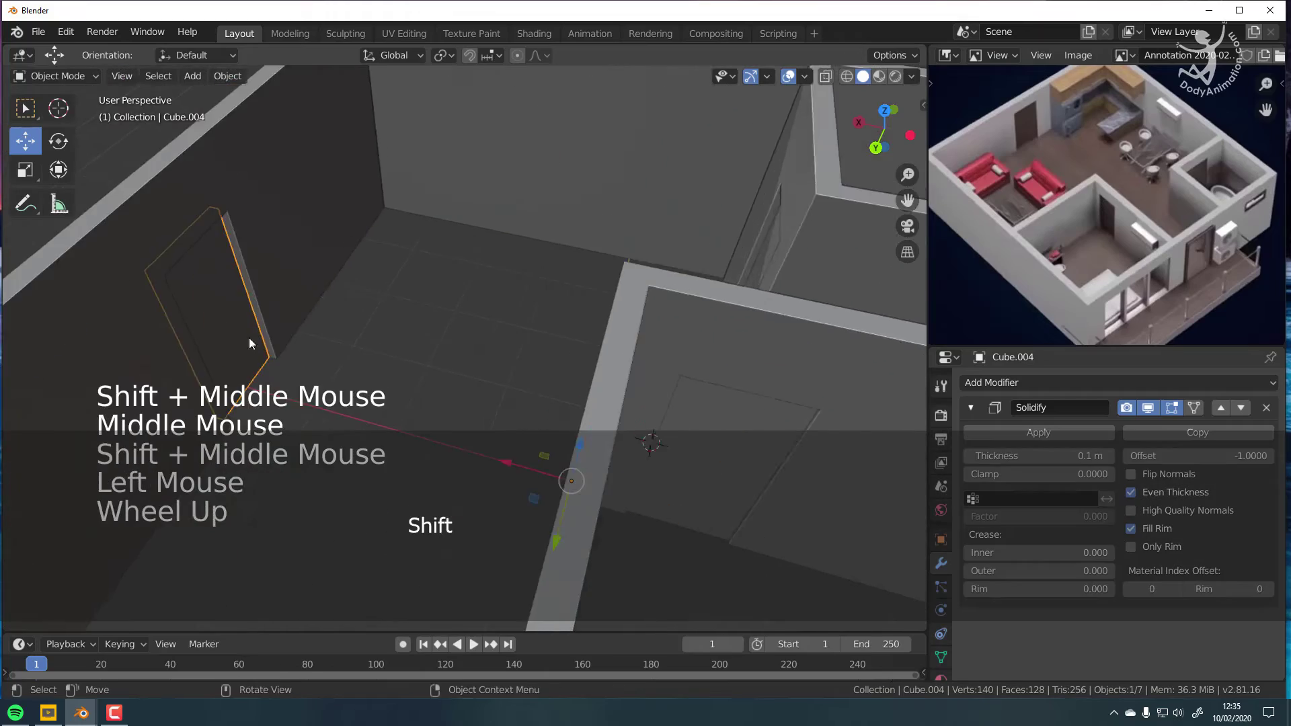
pyautogui.press('Tab')
pyautogui.click(343, 294)
pyautogui.hotkey('shift', 's')
pyautogui.click(254, 223)
pyautogui.press('Tab')
pyautogui.click(228, 76)
pyautogui.click(424, 147)
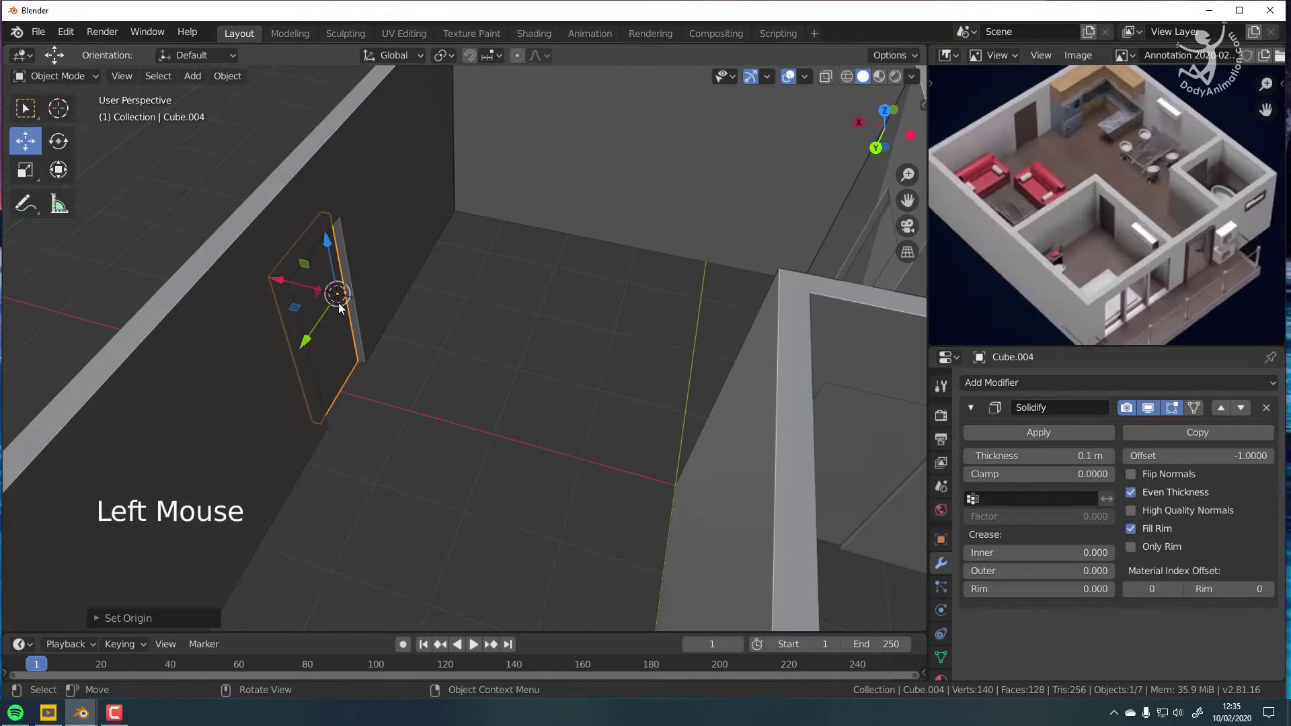
# Step: Nudge the interior room door slightly within its wall opening
pyautogui.press('a')
pyautogui.scroll(-2, 418, 319)
pyautogui.moveTo(418, 319); pyautogui.dragTo(384, 316, button='middle')
pyautogui.moveTo(431, 336); pyautogui.dragTo(397, 329, button='middle')
pyautogui.keyDown('shift'); pyautogui.moveTo(464, 377); pyautogui.dragTo(329, 301, button='middle'); pyautogui.keyUp('shift')
pyautogui.click(498, 336)
pyautogui.moveTo(511, 343); pyautogui.dragTo(449, 360, button='middle')
pyautogui.press('a')
pyautogui.click(450, 363)
pyautogui.scroll(-2, 458, 356)
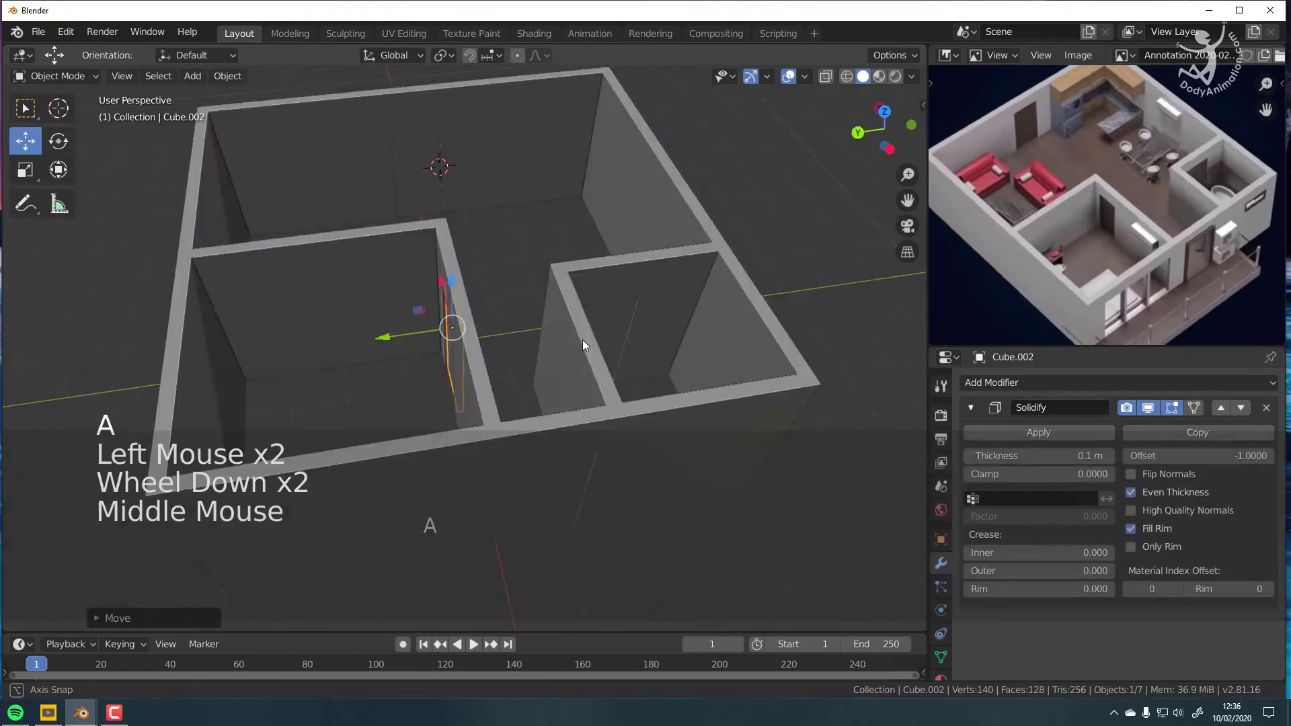
# Step: Shift the exterior front door slightly in its opening and deselect everything
pyautogui.moveTo(583, 340); pyautogui.dragTo(437, 390, button='middle')
pyautogui.click(412, 423)
pyautogui.moveTo(430, 433); pyautogui.dragTo(437, 435)
pyautogui.press('a')
pyautogui.moveTo(567, 405); pyautogui.dragTo(576, 409)
pyautogui.press('a')
# Step: Save the project as "rumah low poly" in the "24 rumah low poly" folder
pyautogui.hotkey('ctrl', 's')
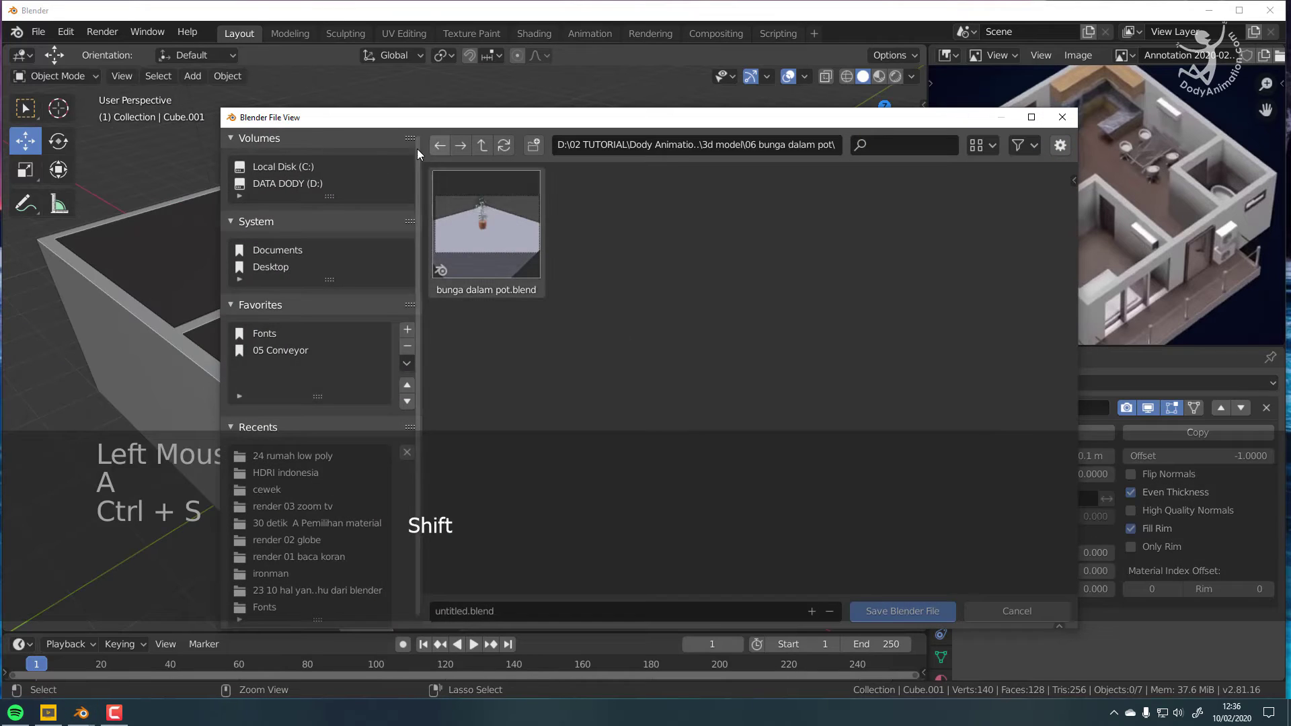
pyautogui.click(302, 456)
pyautogui.click(492, 612)
pyautogui.write('rumah low poly')
pyautogui.press('Return')
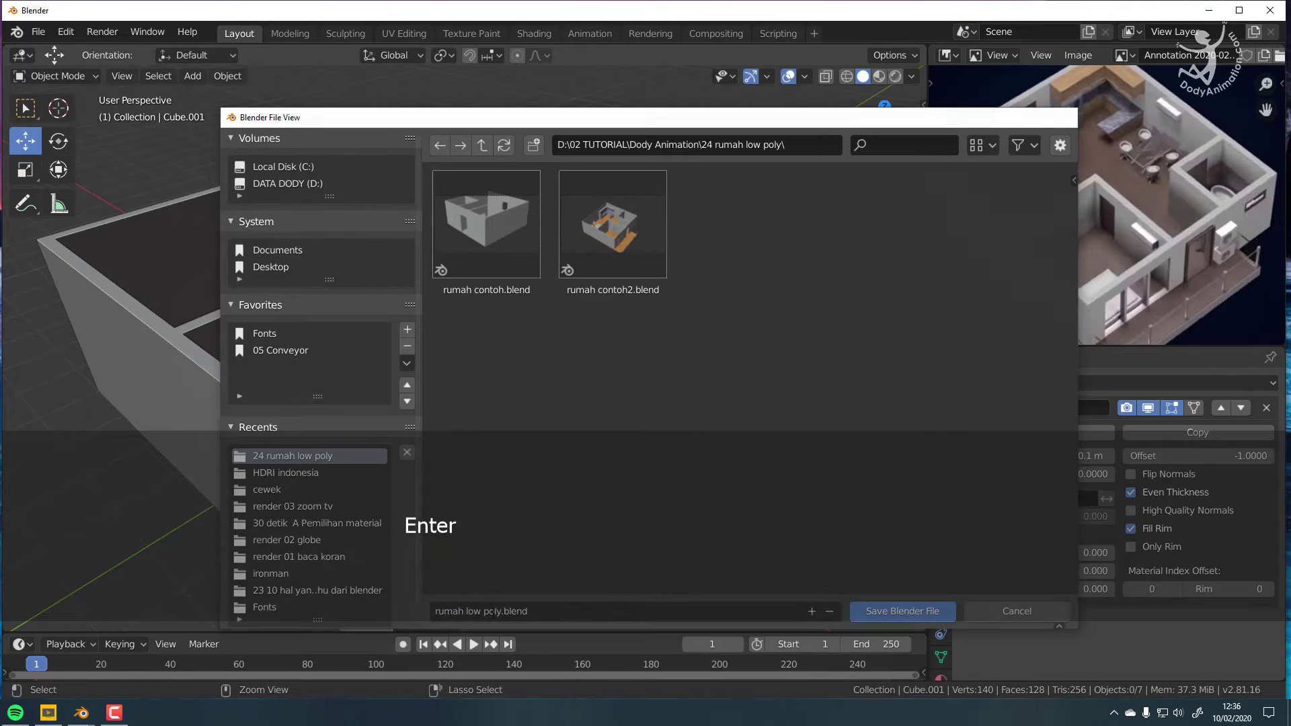
pyautogui.keyDown('shift'); pyautogui.moveTo(596, 317); pyautogui.dragTo(550, 311, button='middle'); pyautogui.keyUp('shift')
pyautogui.hotkey('ctrl', 's')
# Step: Edit the house walls and add a horizontal loop cut near the bottom of the wall section beside the front doorway
pyautogui.moveTo(550, 311); pyautogui.dragTo(629, 337, button='middle')
pyautogui.scroll(-2, 583, 308)
pyautogui.click(624, 343)
pyautogui.press('Tab')
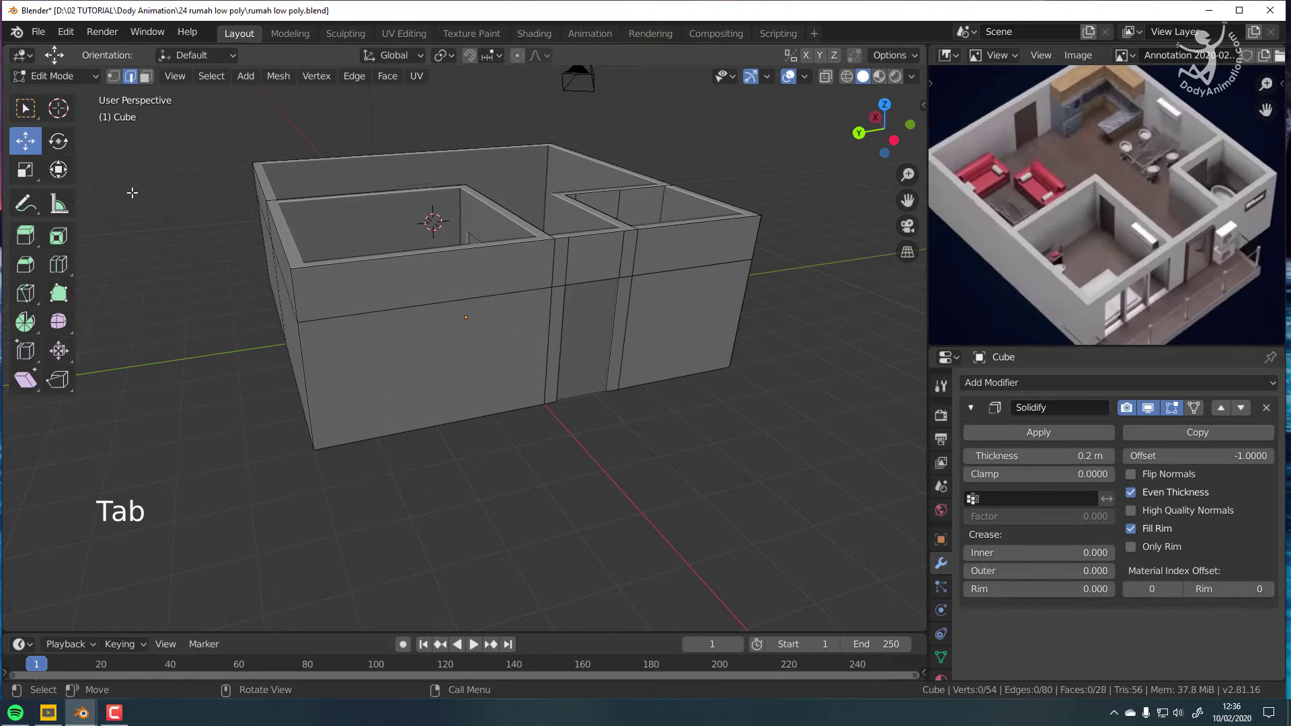
pyautogui.moveTo(449, 370); pyautogui.dragTo(438, 366, button='middle')
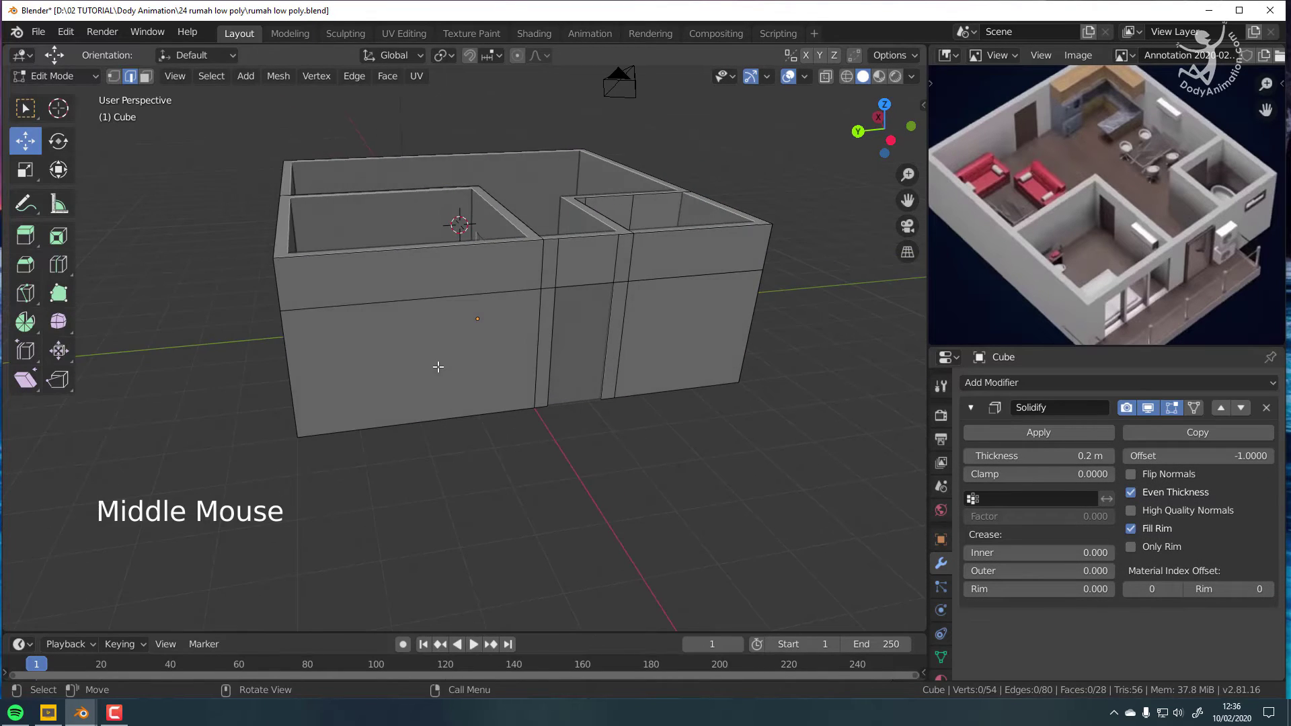
pyautogui.hotkey('ctrl', 'r')
pyautogui.click(298, 402)
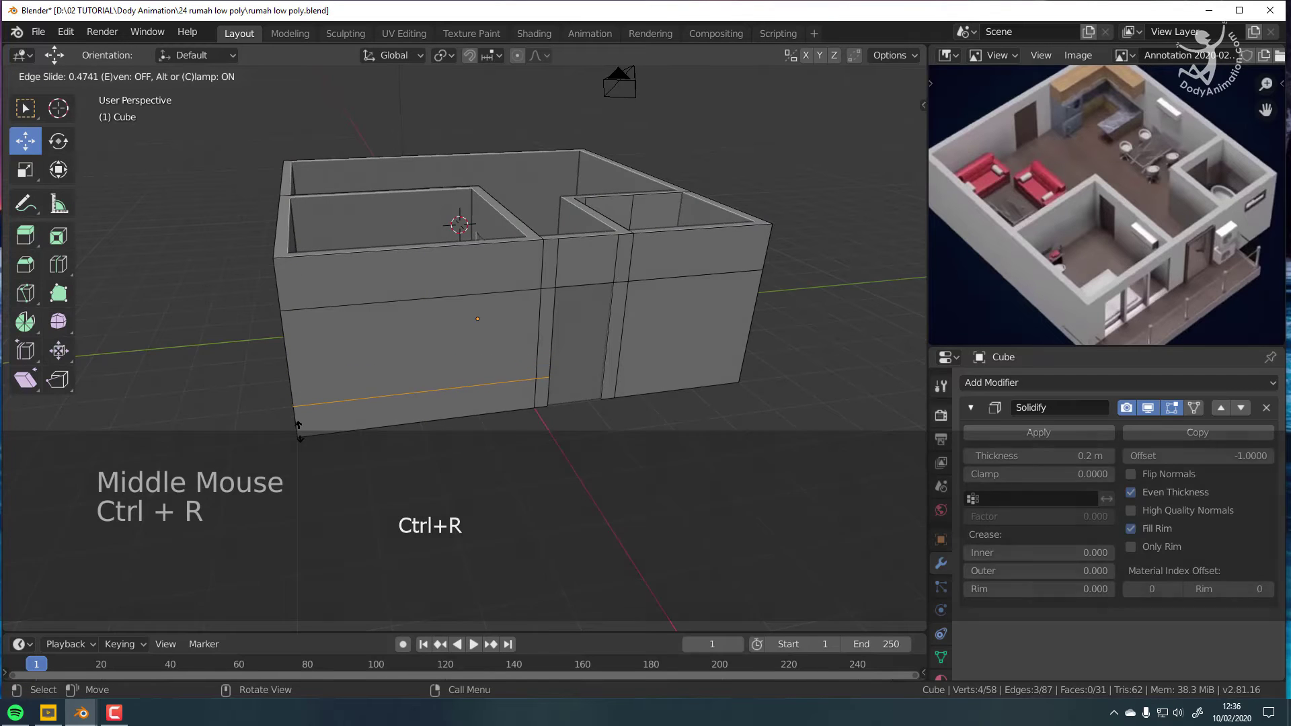
pyautogui.click(302, 429)
pyautogui.keyDown('shift'); pyautogui.moveTo(302, 429); pyautogui.dragTo(477, 392, button='middle'); pyautogui.keyUp('shift')
pyautogui.scroll(2, 528, 224)
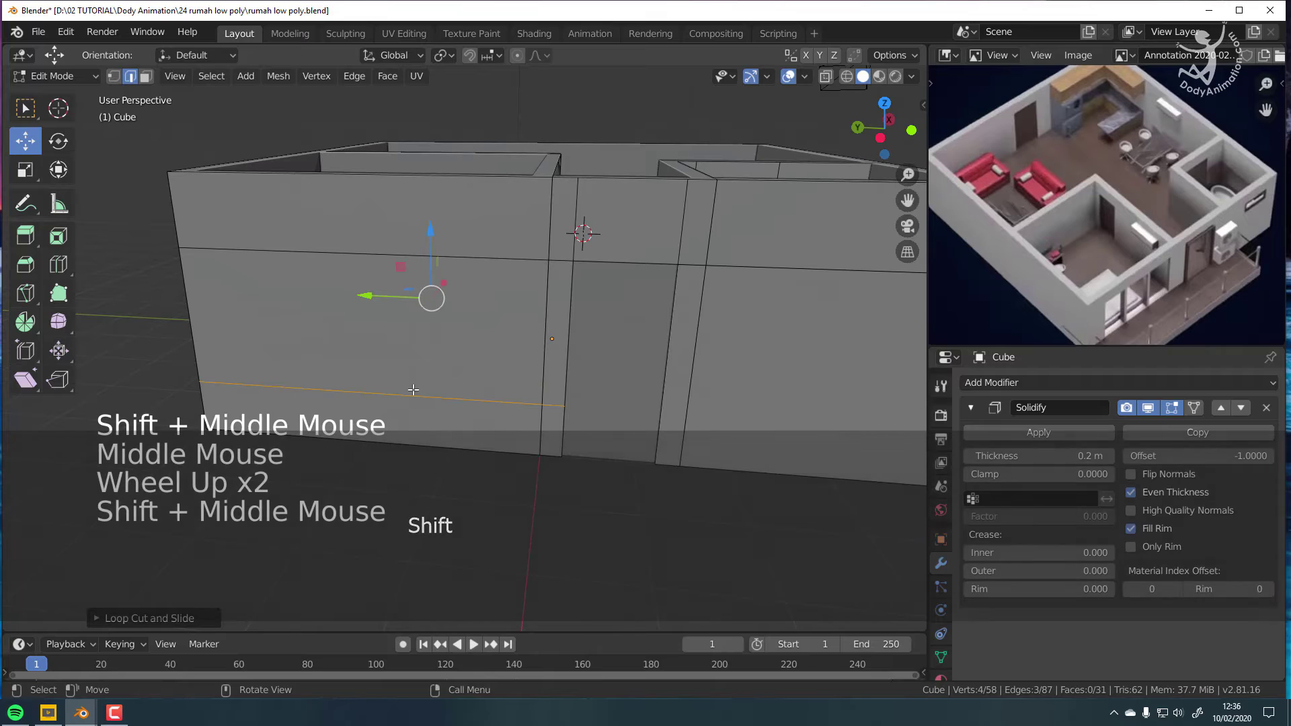
# Step: Look up the MeasureIt add-on in the preferences by searching for "meas" and save the preferences
pyautogui.click(66, 33)
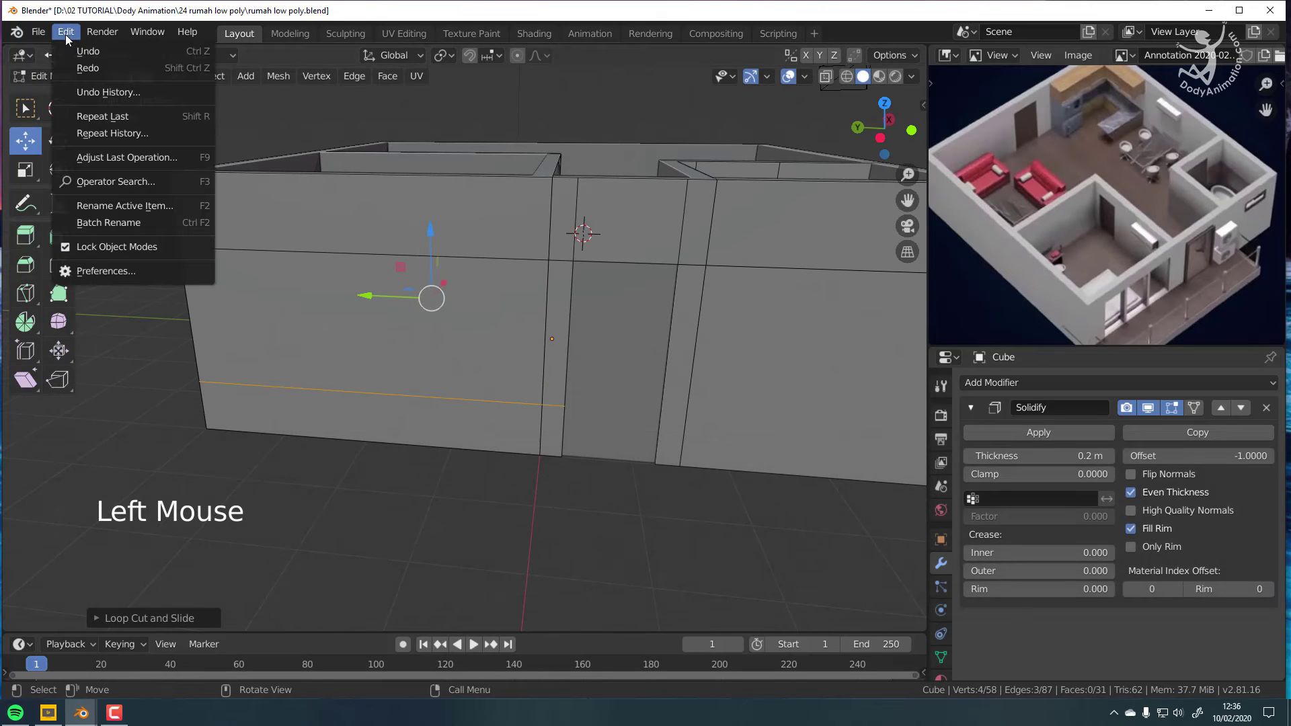
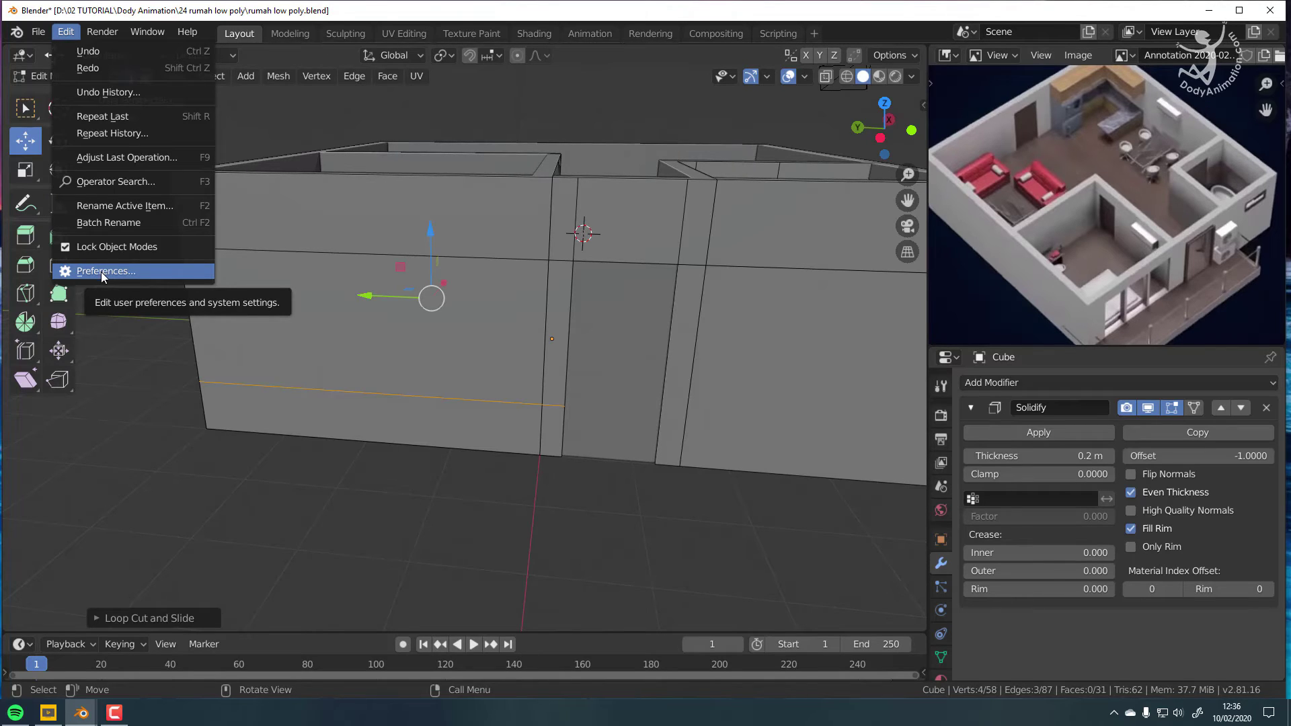
pyautogui.click(94, 272)
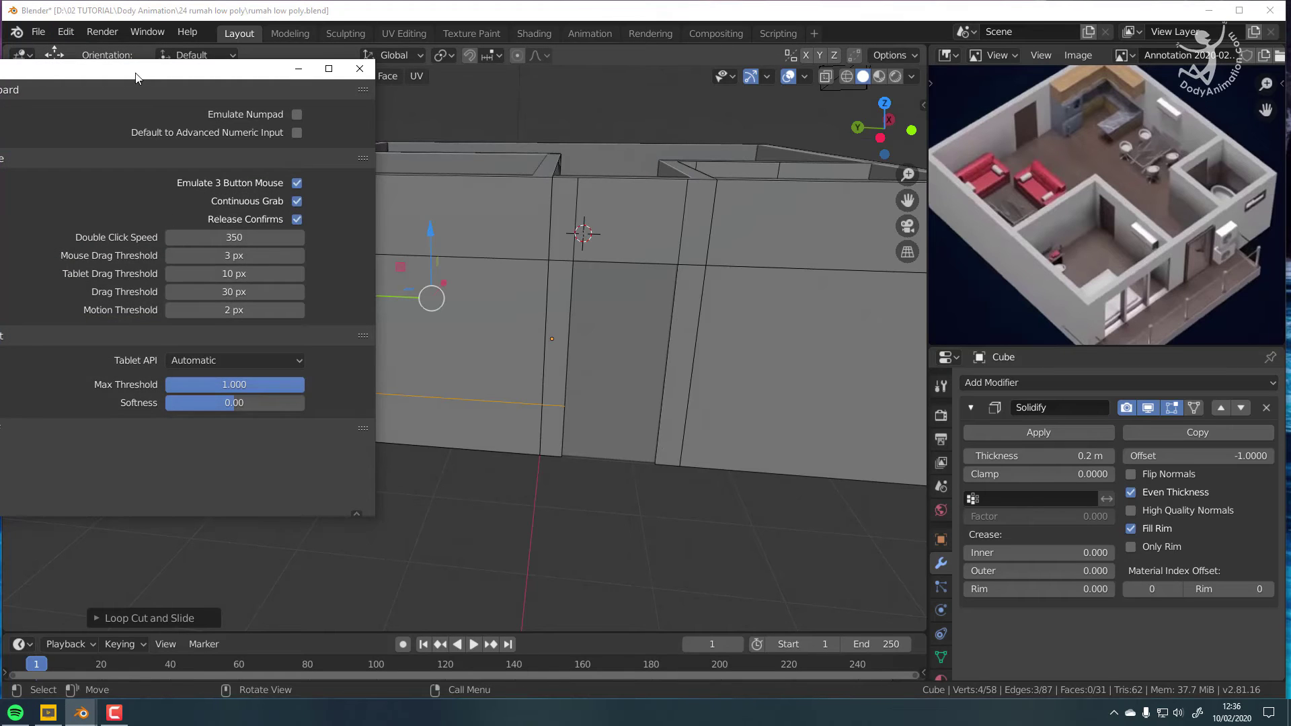
pyautogui.moveTo(202, 68); pyautogui.dragTo(524, 101)
pyautogui.click(217, 263)
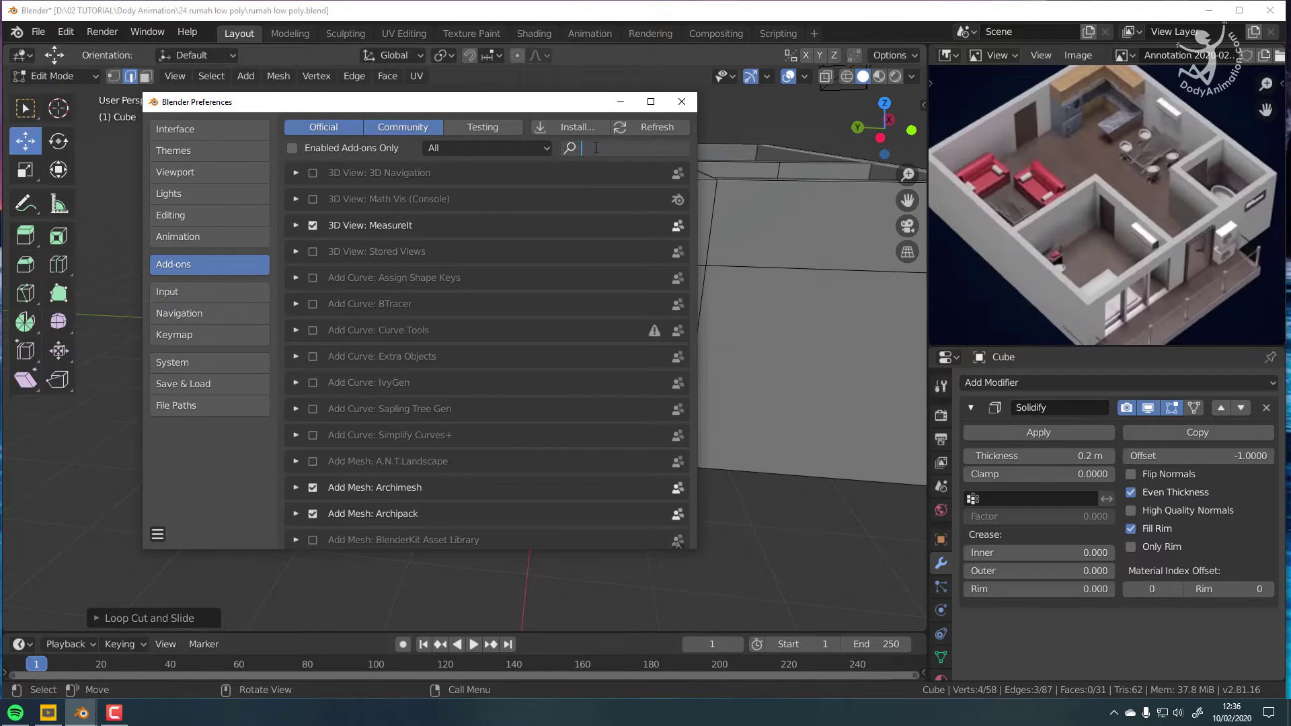
pyautogui.write('meas')
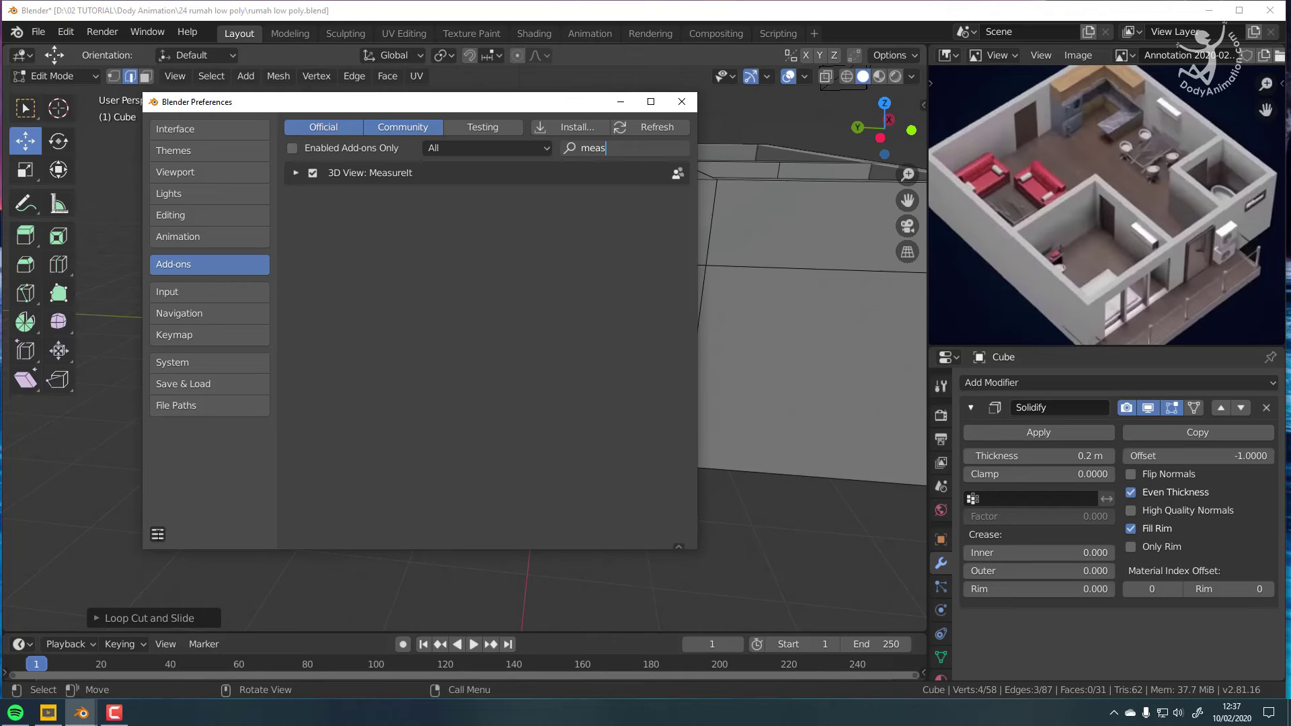
pyautogui.click(158, 535)
pyautogui.click(199, 491)
pyautogui.click(682, 102)
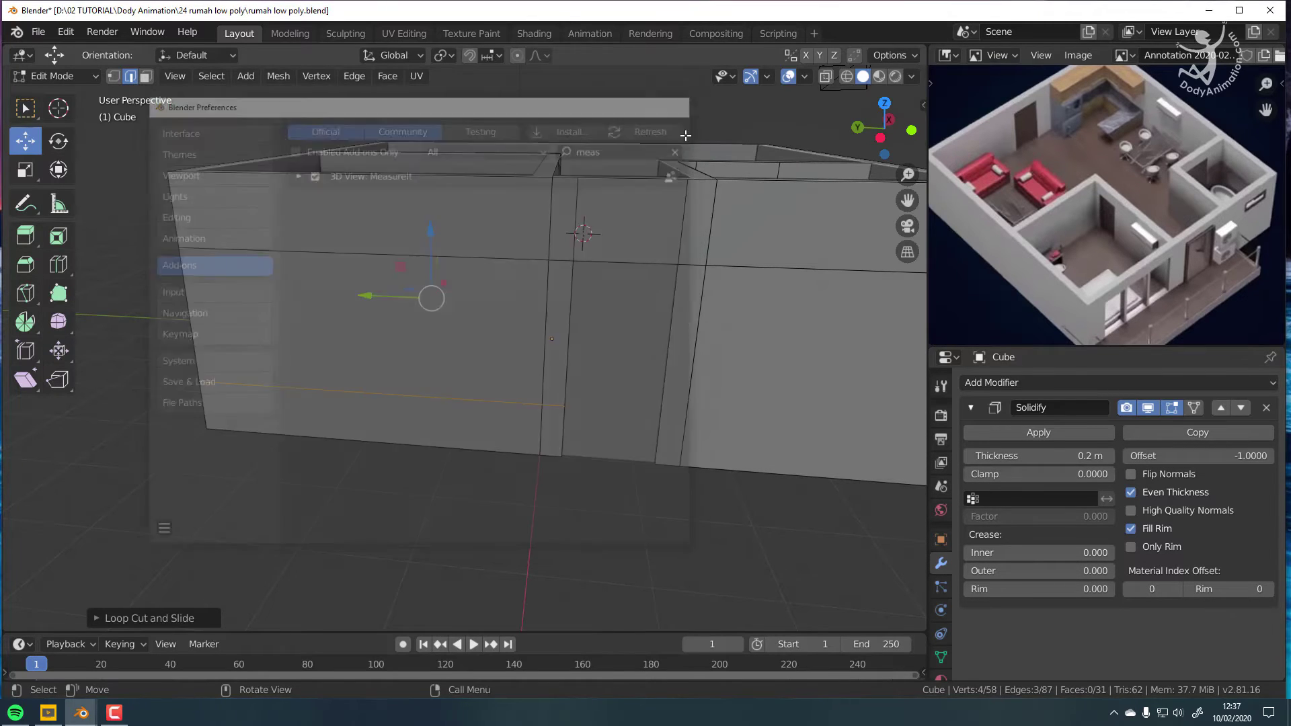
# Step: Bring up the MeasureIt tools beside the 3D view and collapse the unrelated view settings
pyautogui.keyDown('shift'); pyautogui.moveTo(449, 300); pyautogui.dragTo(465, 299, button='middle'); pyautogui.keyUp('shift')
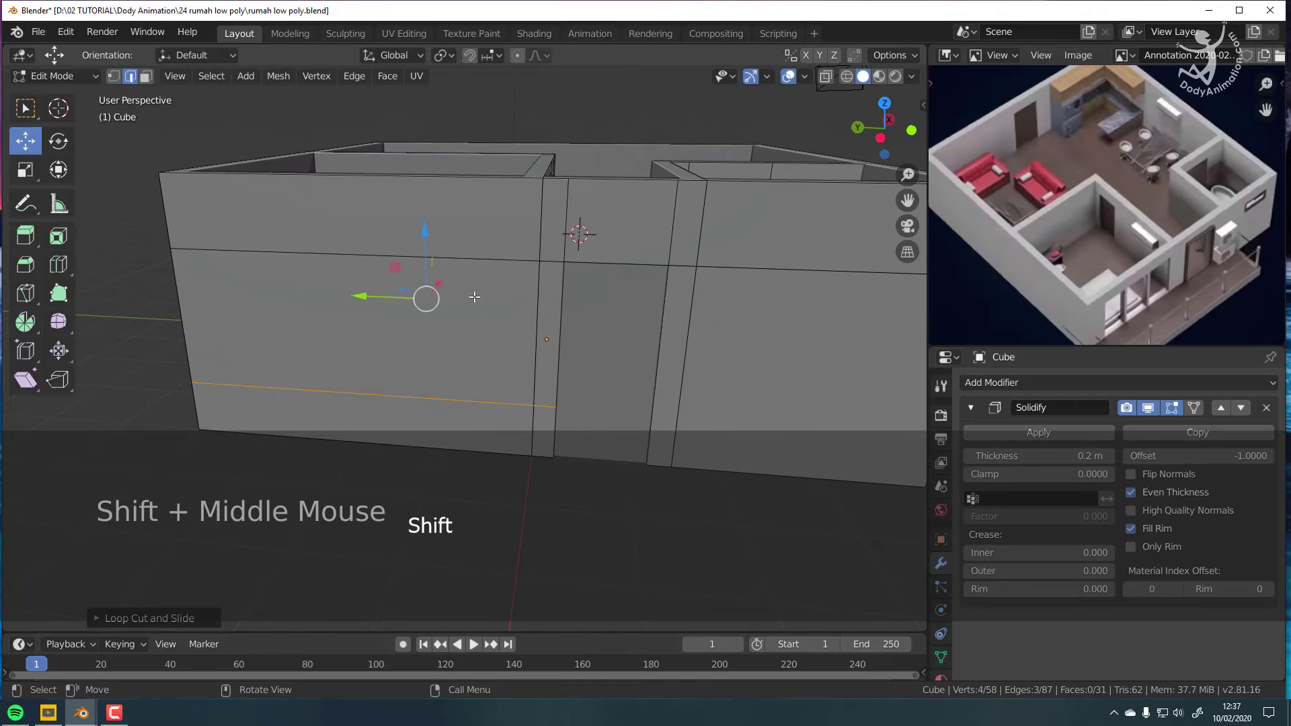
pyautogui.press('n')
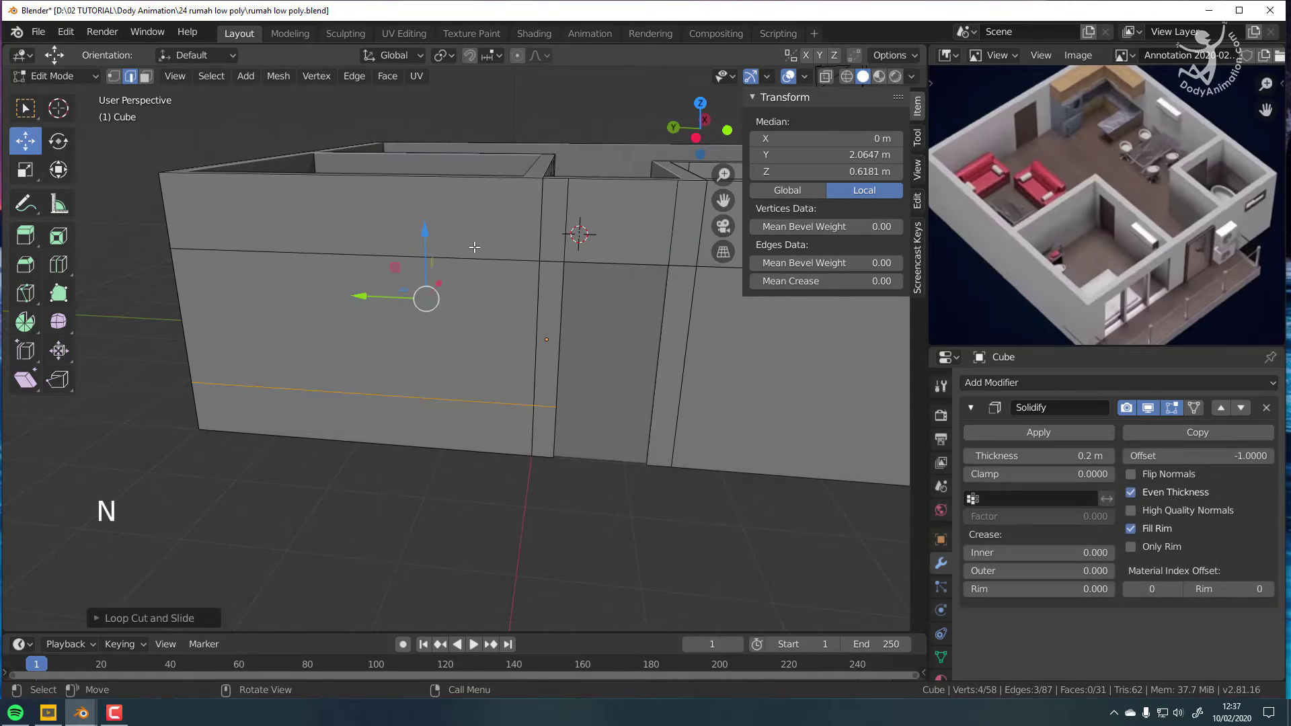
pyautogui.press('n')
pyautogui.press('n')
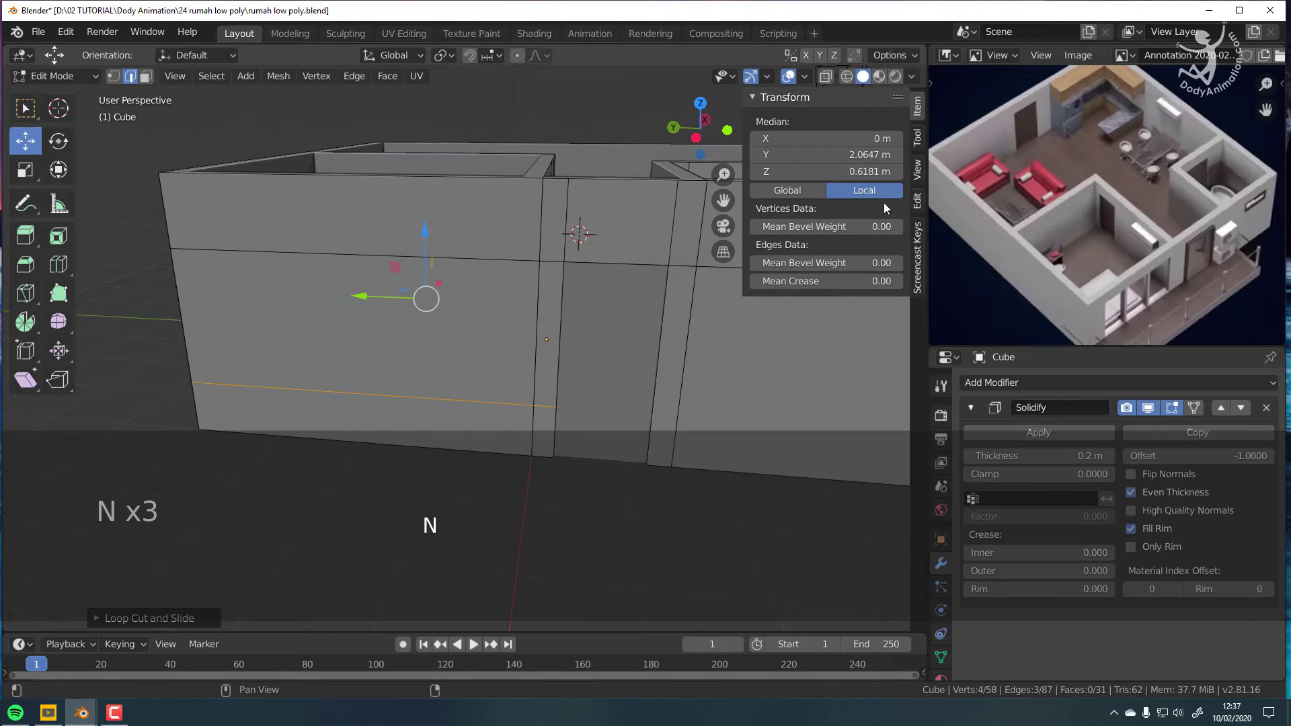
pyautogui.click(918, 174)
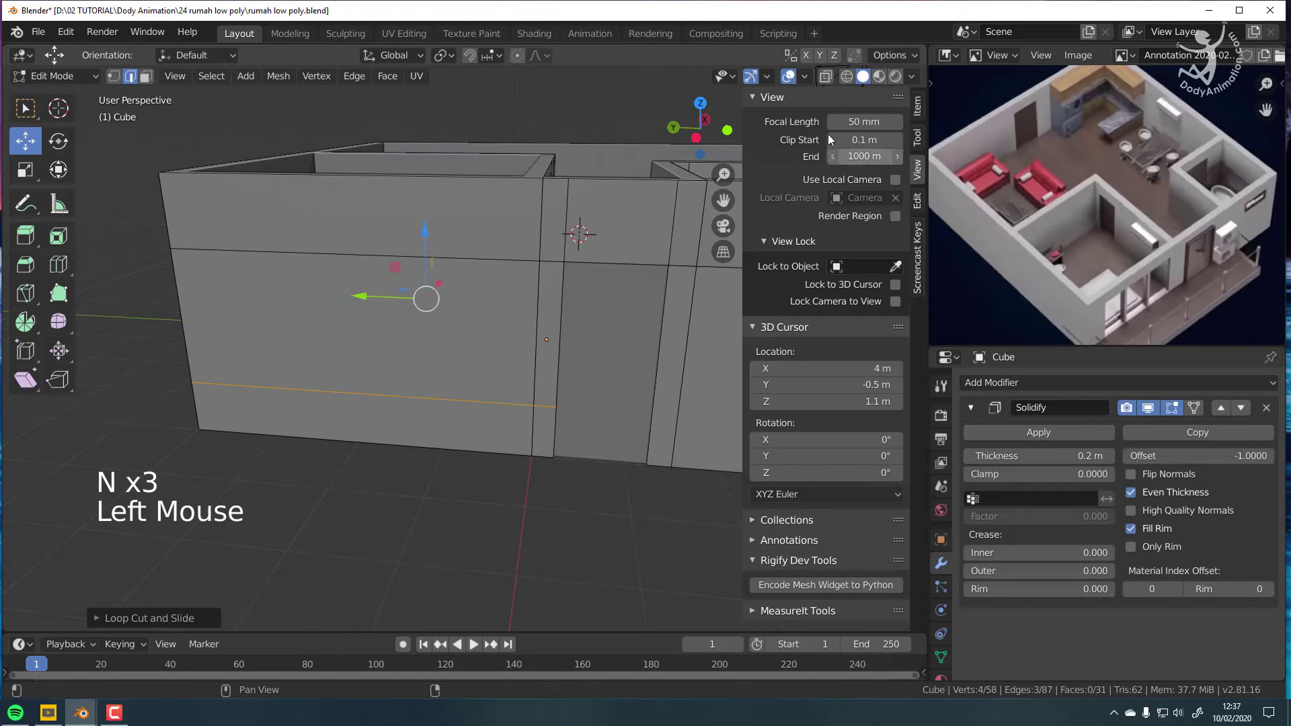
pyautogui.moveTo(765, 98); pyautogui.dragTo(766, 143)
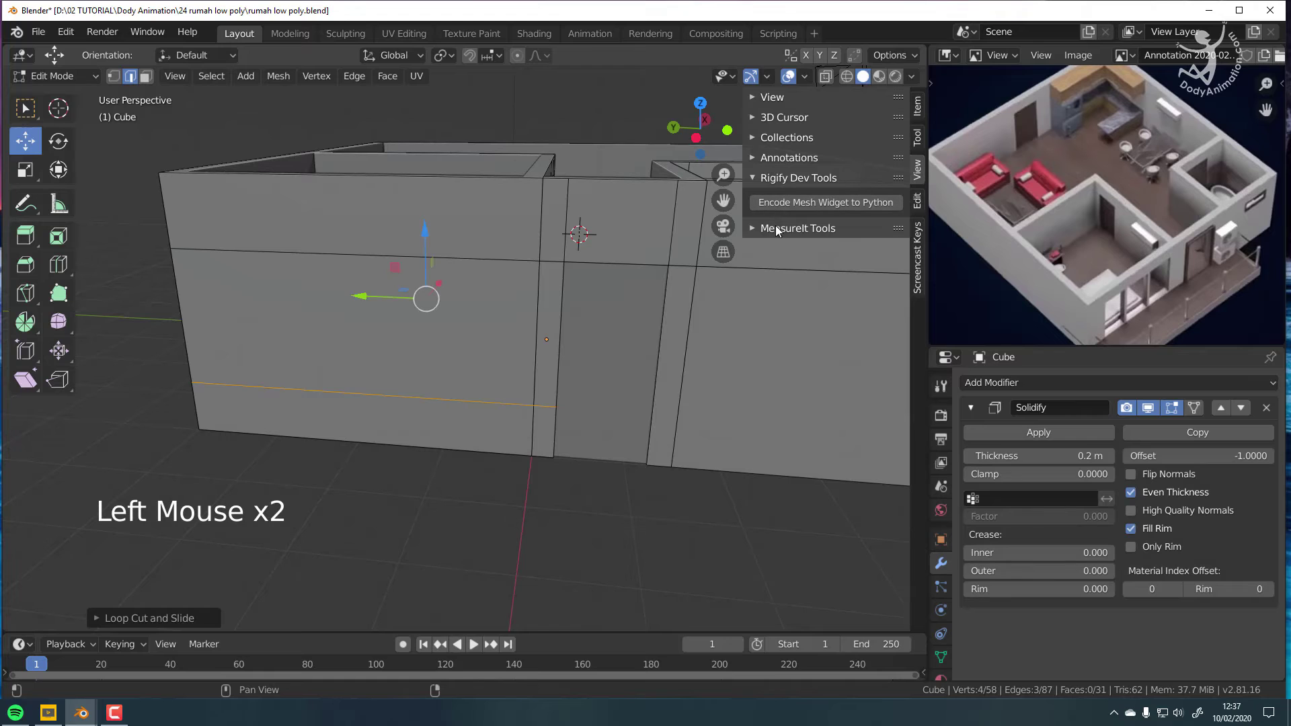
pyautogui.click(776, 229)
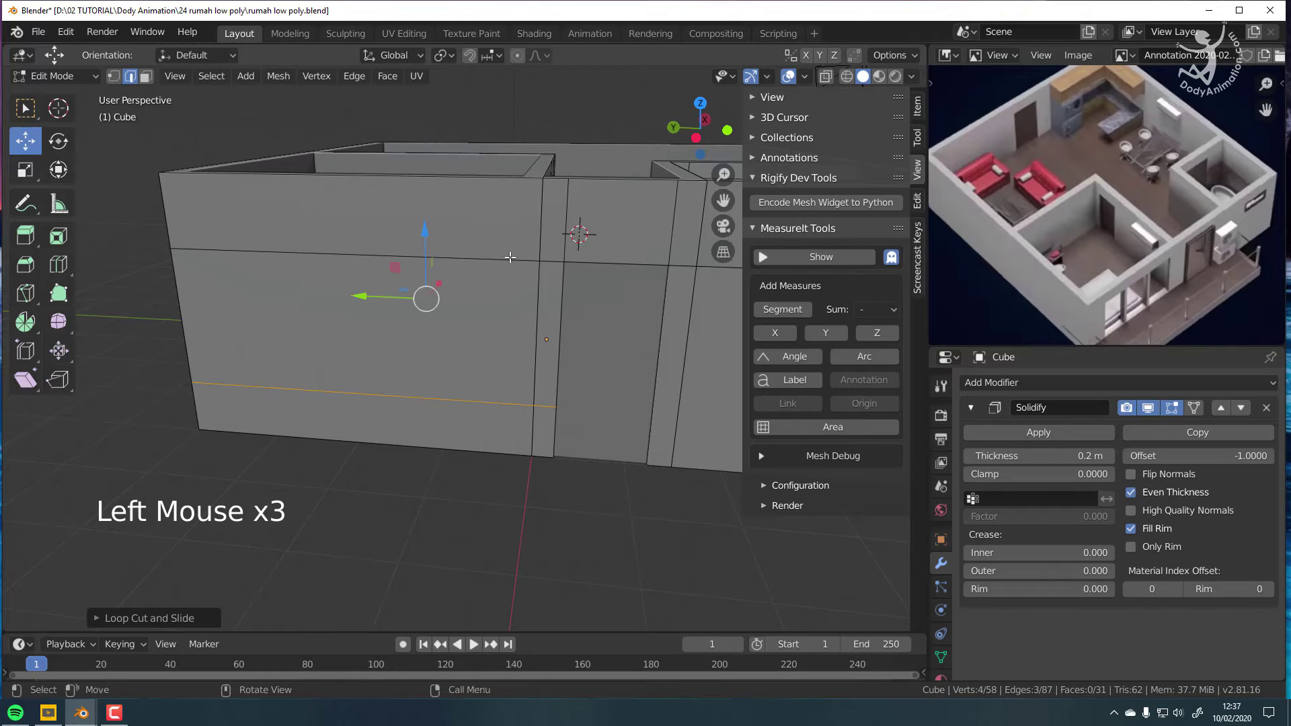
# Step: Add a visible MeasureIt segment between the doorway's bottom corner vertex and the new loop cut's vertex above it
pyautogui.keyDown('shift'); pyautogui.moveTo(515, 326); pyautogui.dragTo(384, 316, button='middle'); pyautogui.keyUp('shift')
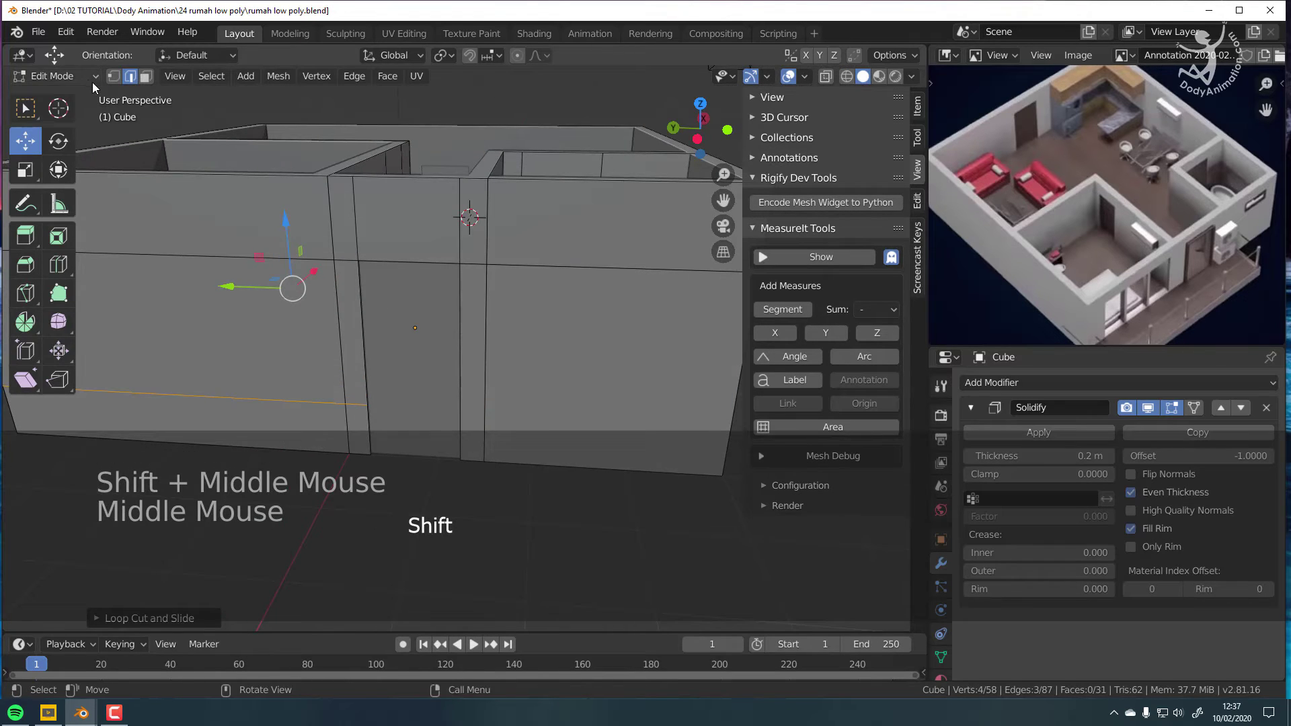
pyautogui.click(114, 76)
pyautogui.keyDown('shift'); pyautogui.moveTo(400, 430); pyautogui.dragTo(418, 375, button='middle'); pyautogui.keyUp('shift')
pyautogui.press('a')
pyautogui.scroll(2, 396, 411)
pyautogui.scroll(1, 418, 374)
pyautogui.click(392, 359)
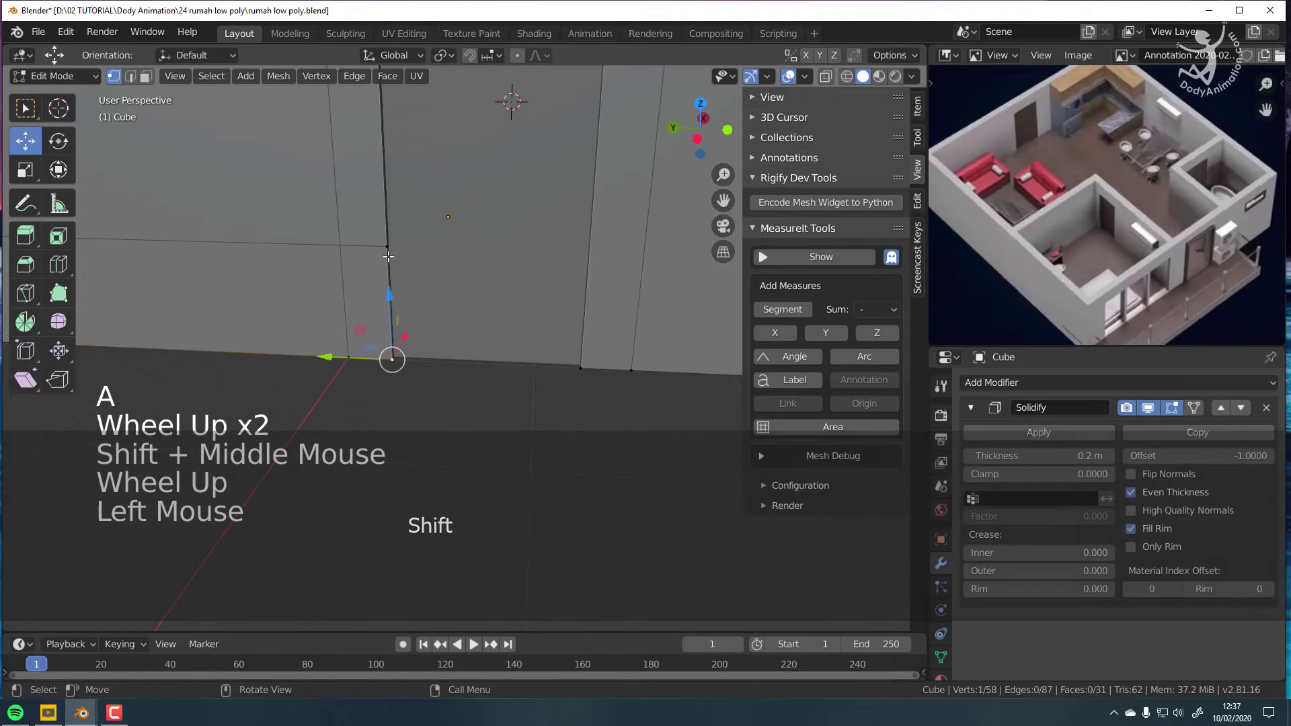
pyautogui.keyDown('shift'); pyautogui.click(387, 247); pyautogui.keyUp('shift')
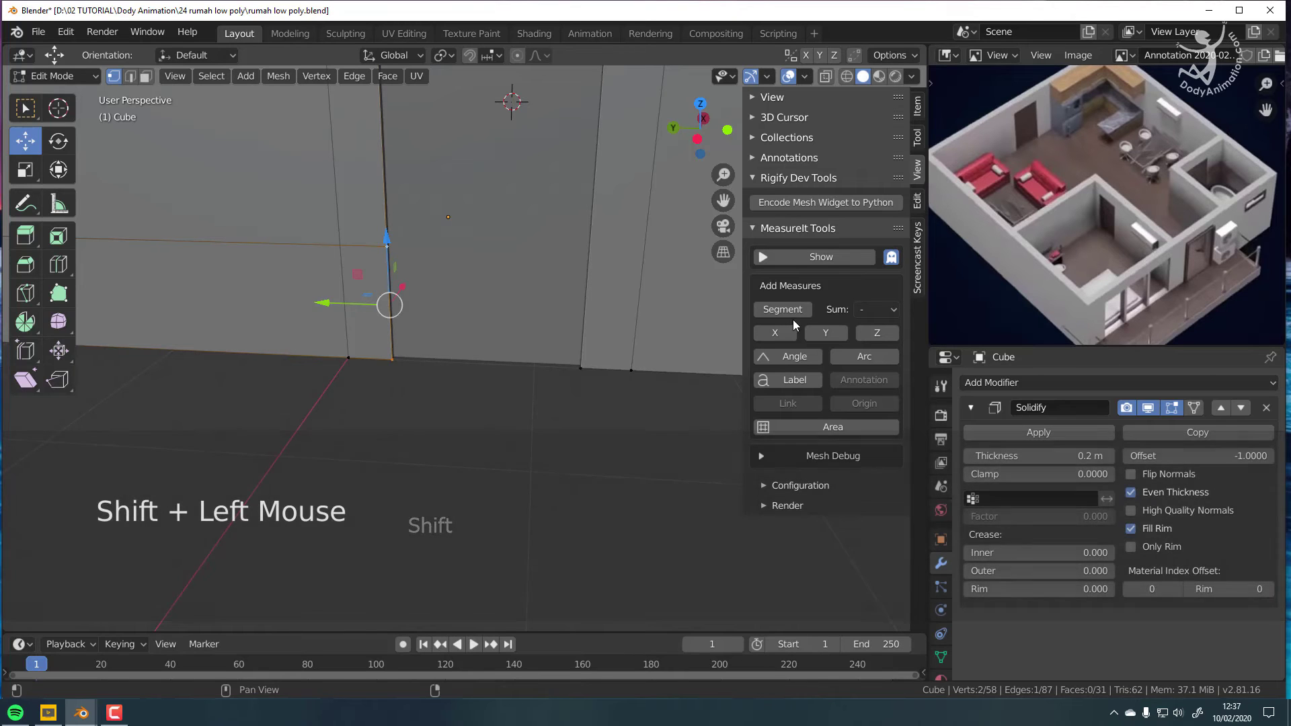
pyautogui.click(793, 259)
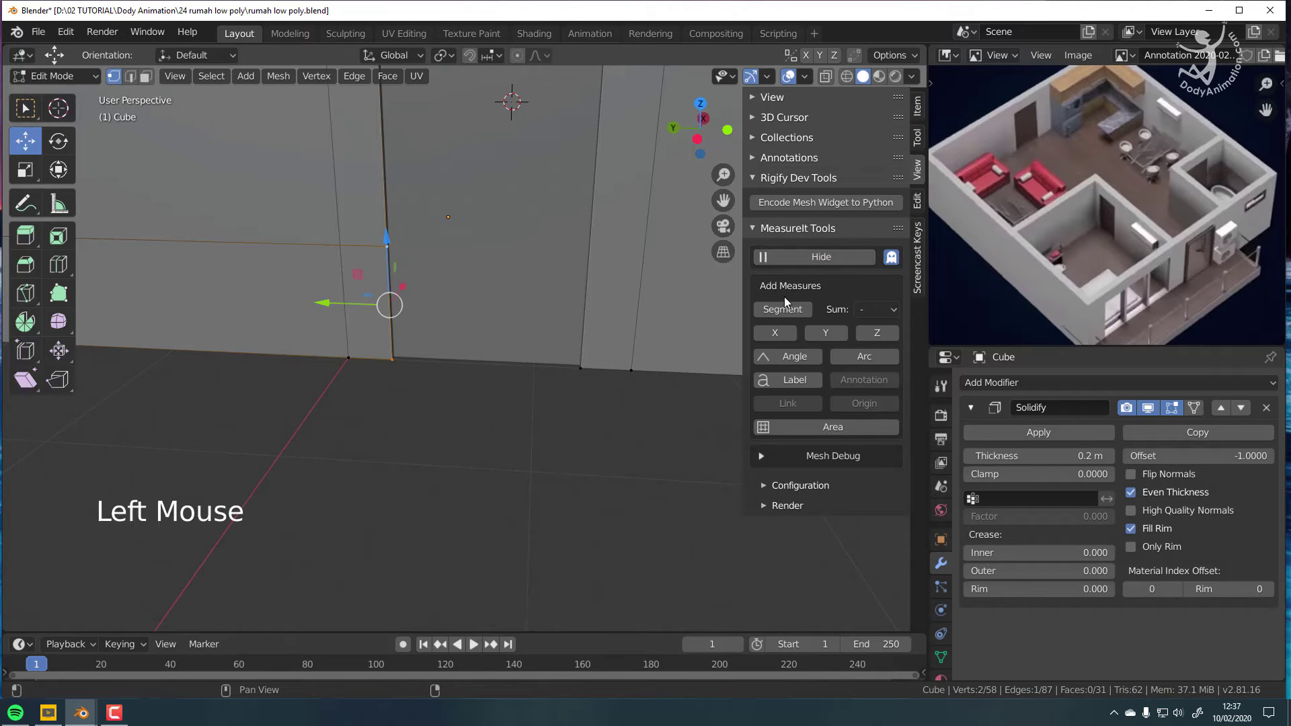
pyautogui.click(771, 309)
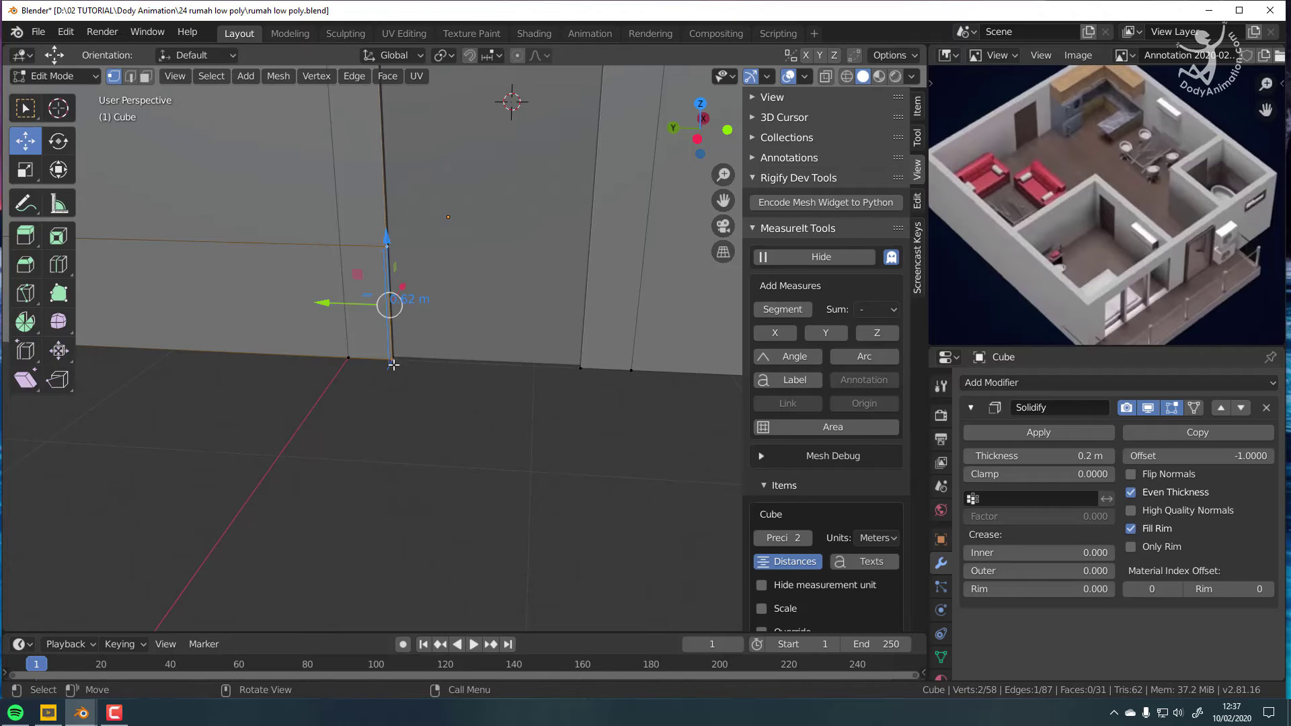
pyautogui.scroll(1, 408, 315)
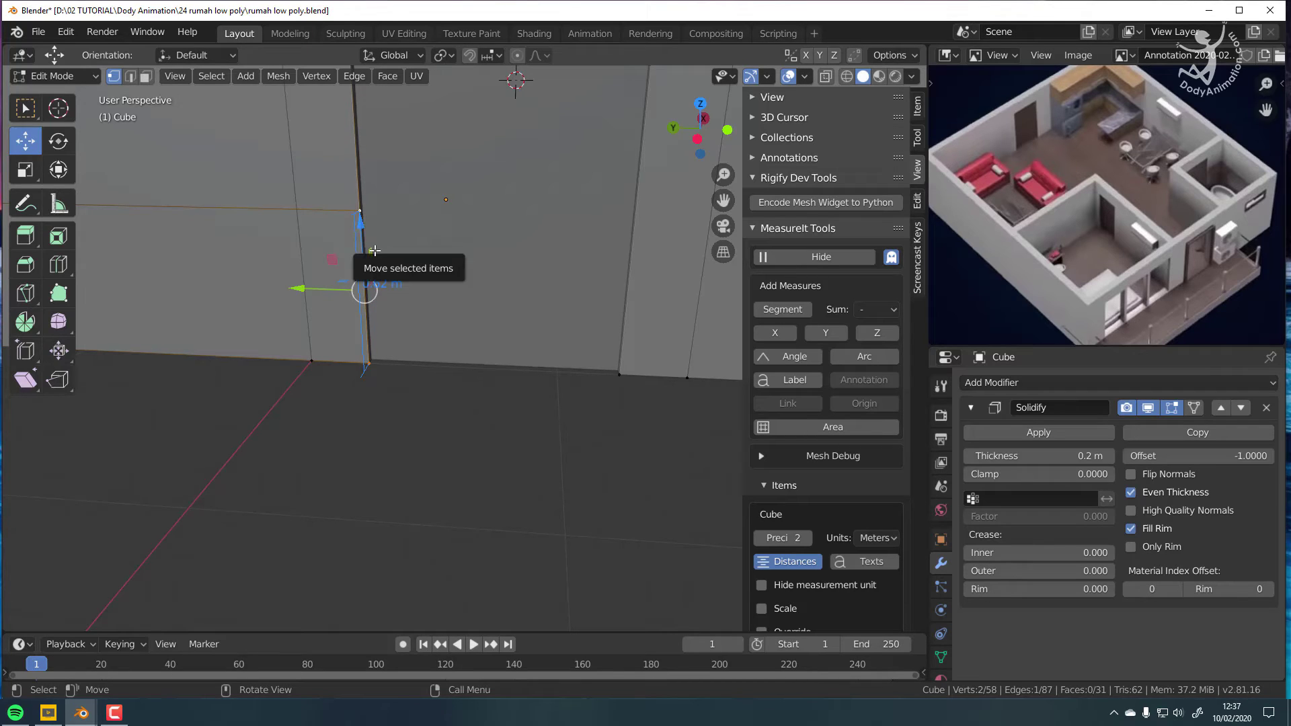
# Step: Add a MeasureIt segment from the loop cut's vertex up to the doorway's upper corner vertex
pyautogui.scroll(-2, 374, 255)
pyautogui.keyDown('shift'); pyautogui.moveTo(244, 263); pyautogui.dragTo(394, 360, button='middle'); pyautogui.keyUp('shift')
pyautogui.scroll(-1, 412, 288)
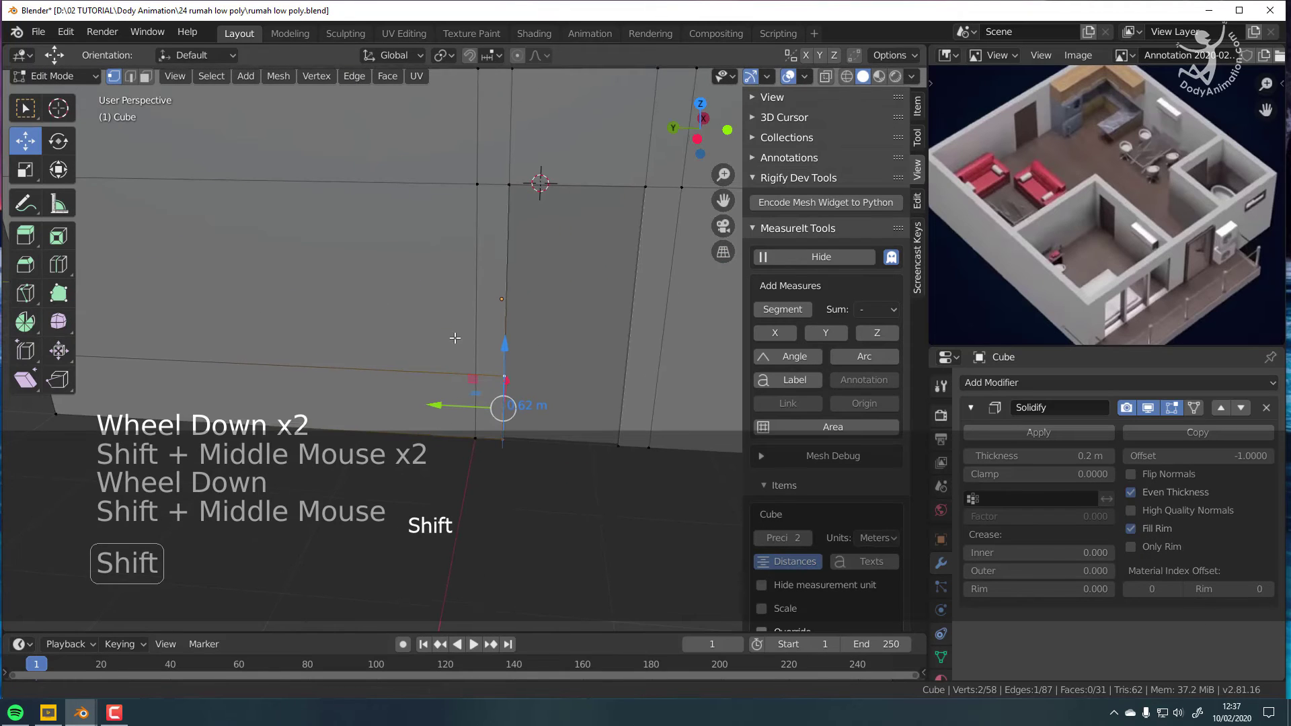
pyautogui.click(479, 184)
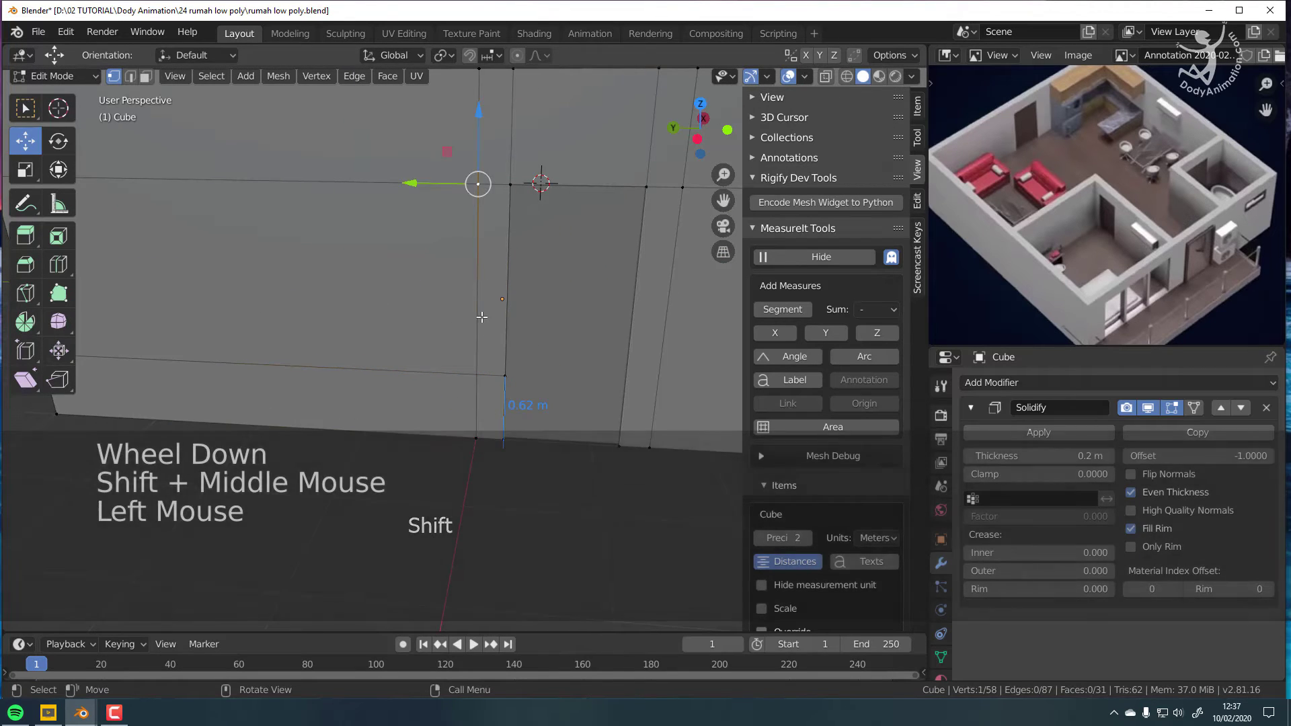
pyautogui.click(507, 375)
pyautogui.keyDown('shift'); pyautogui.click(511, 185); pyautogui.keyUp('shift')
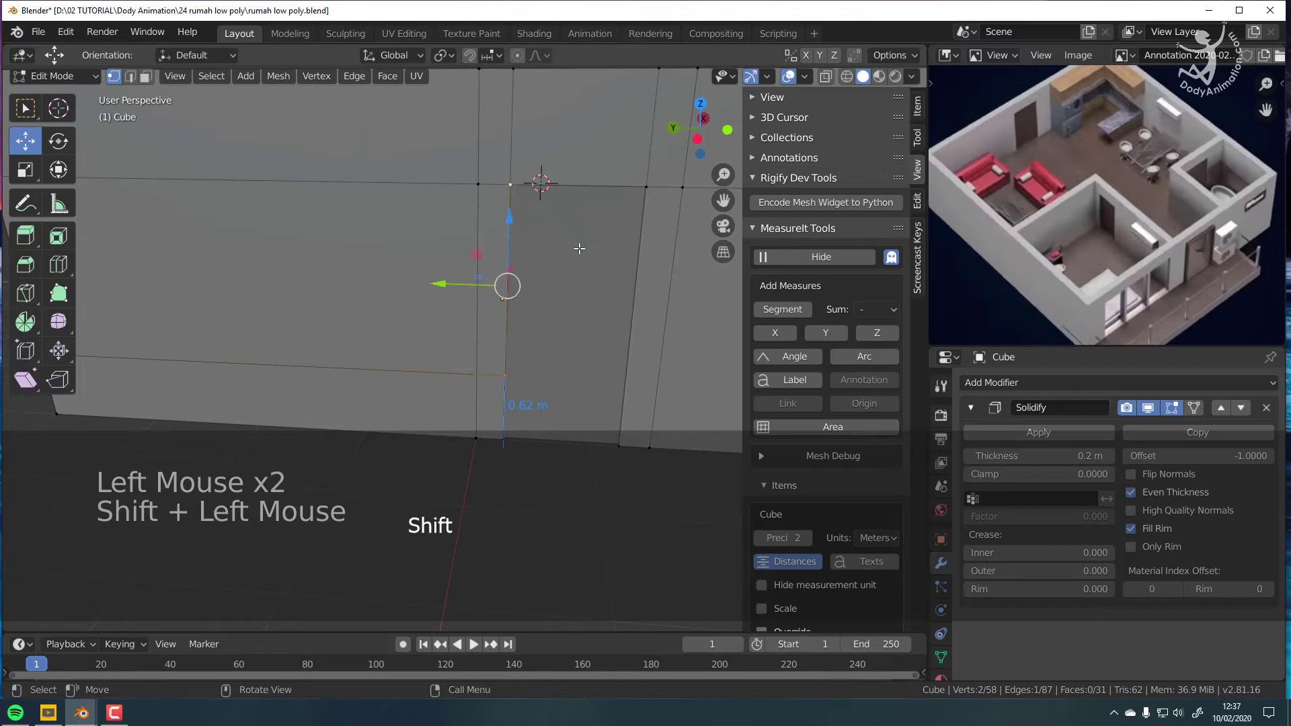
pyautogui.click(782, 311)
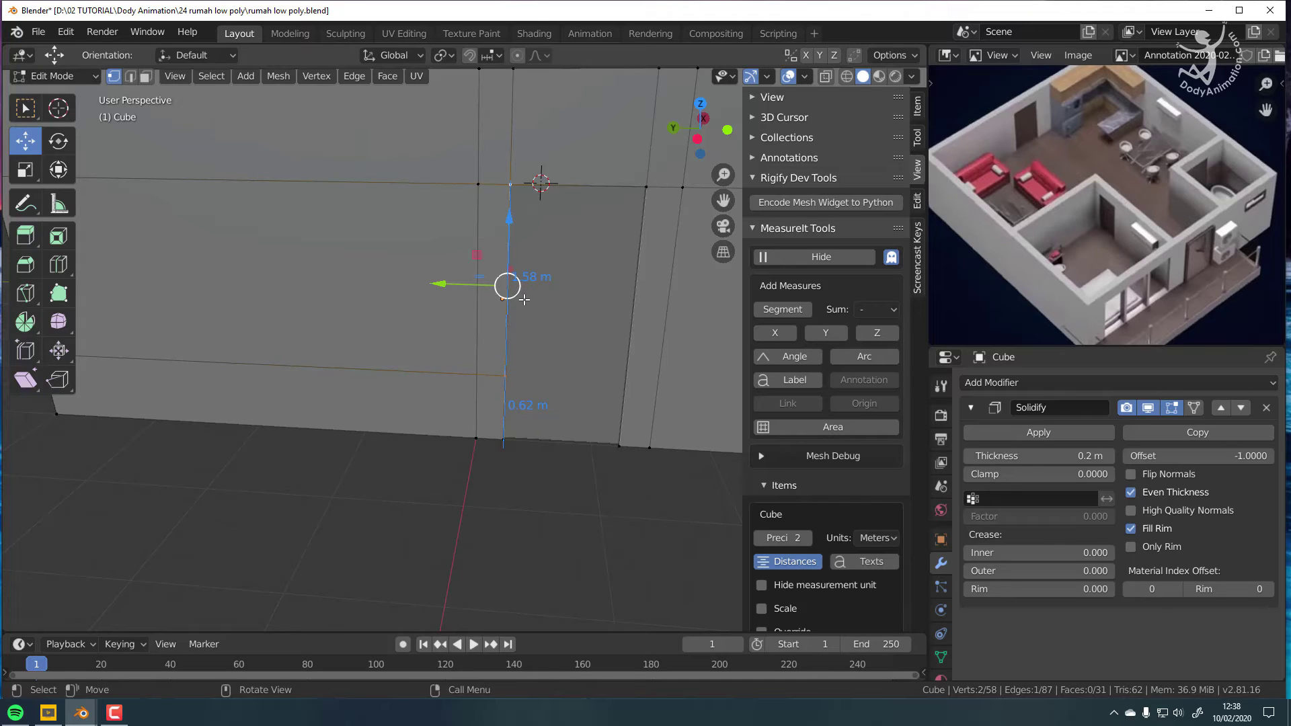
# Step: Raise the horizontal loop cut on the front wall along Z to 0.70 m above the wall's base
pyautogui.scroll(-2, 290, 347)
pyautogui.press('a')
pyautogui.moveTo(272, 343); pyautogui.dragTo(389, 413, button='middle')
pyautogui.tripleClick(388, 414)
pyautogui.scroll(2, 520, 395)
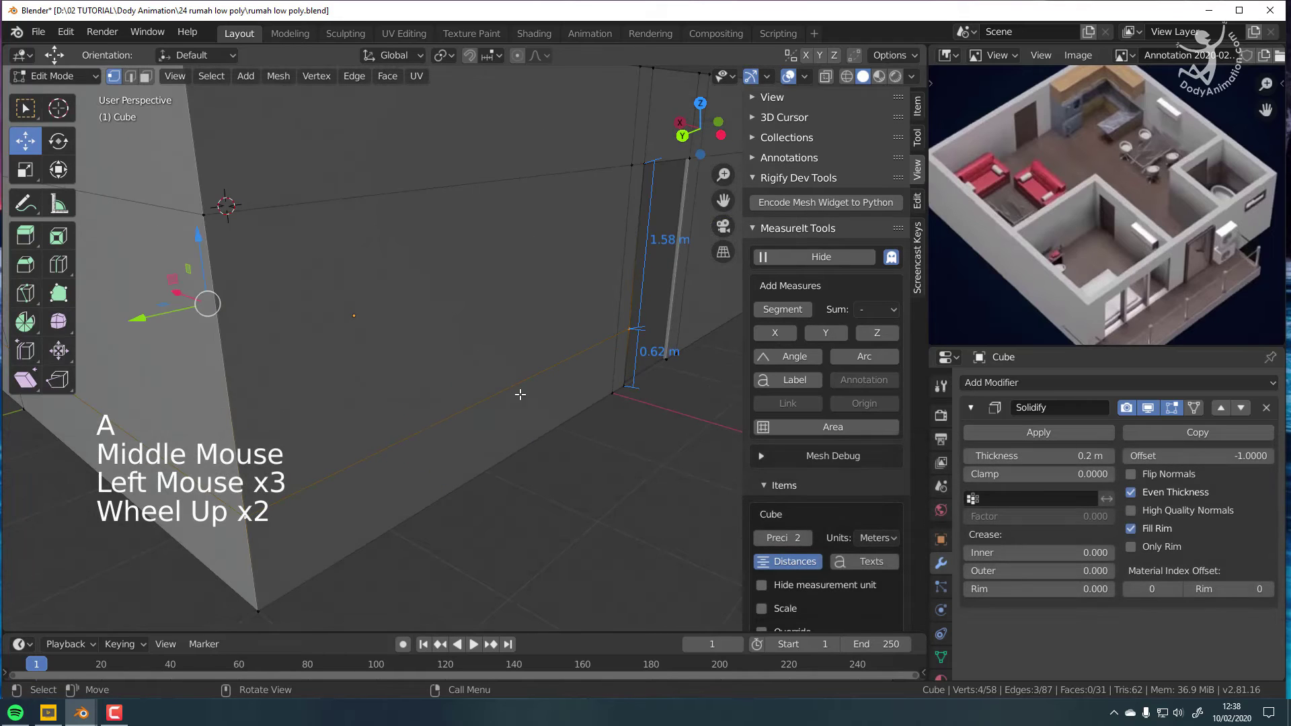
pyautogui.moveTo(521, 395); pyautogui.dragTo(554, 385, button='middle')
pyautogui.press('g')
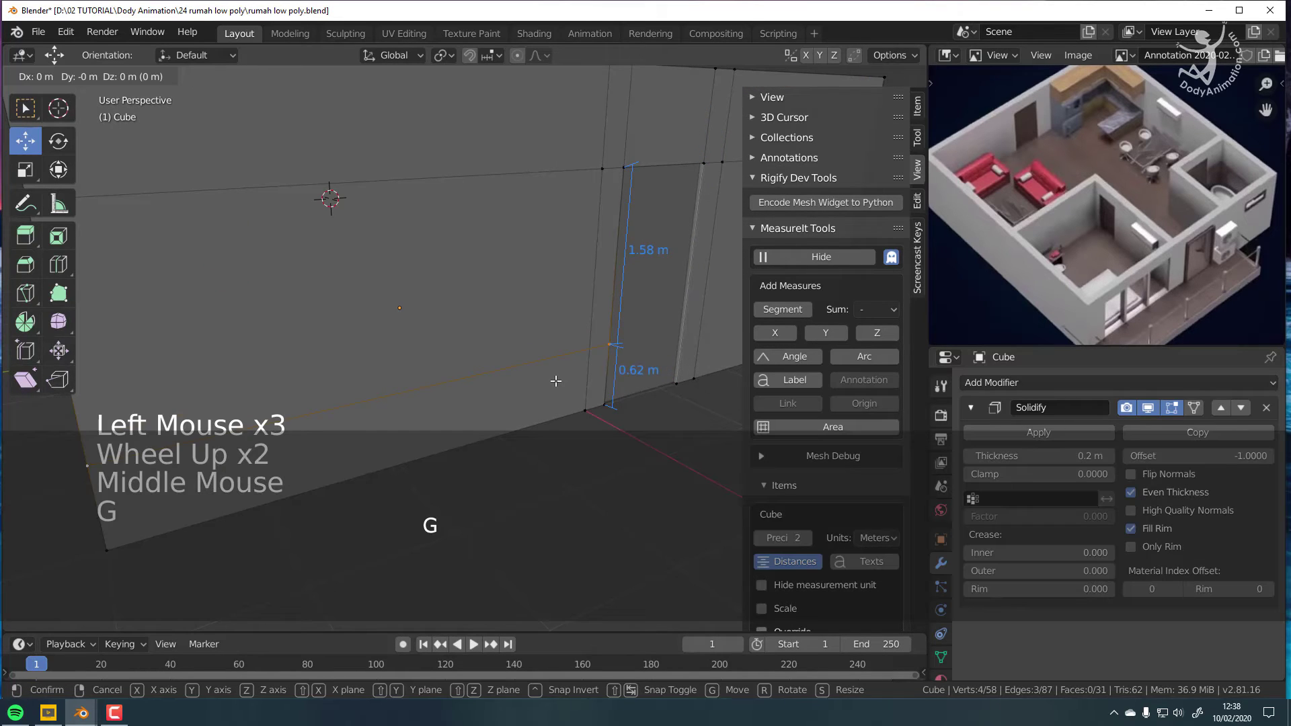
pyautogui.press('z')
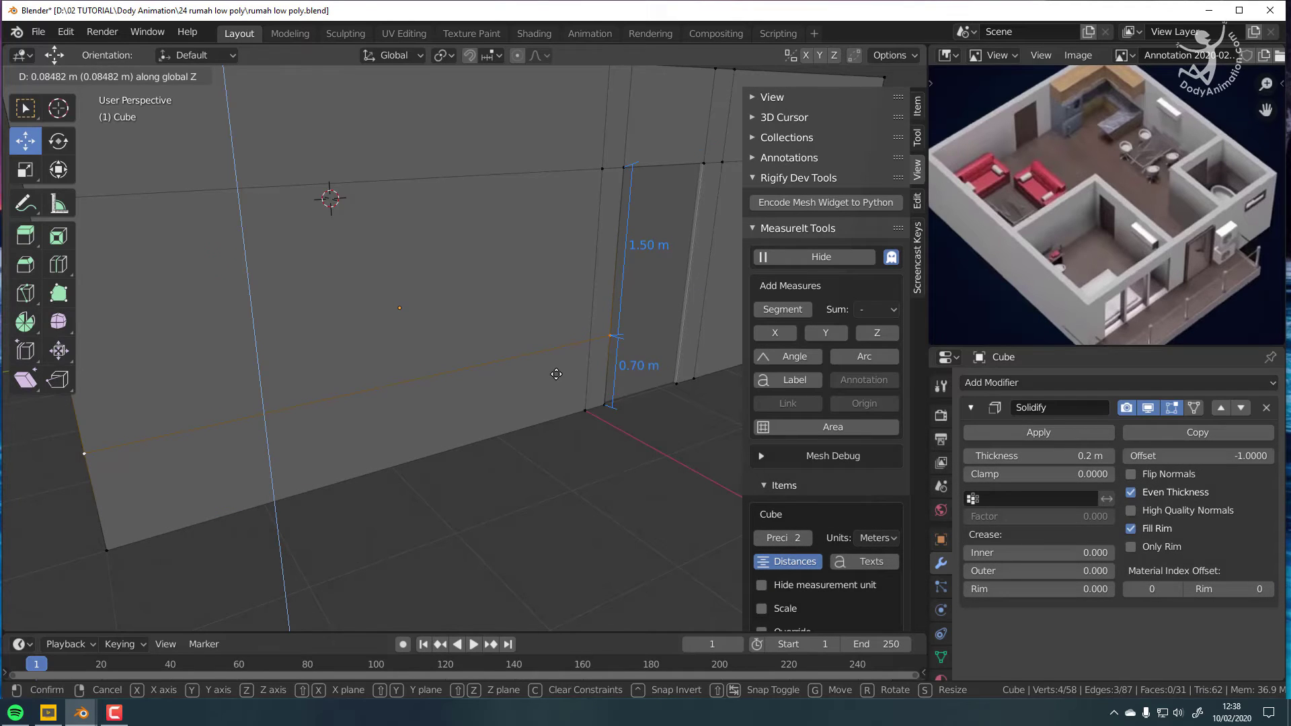
pyautogui.click(556, 374)
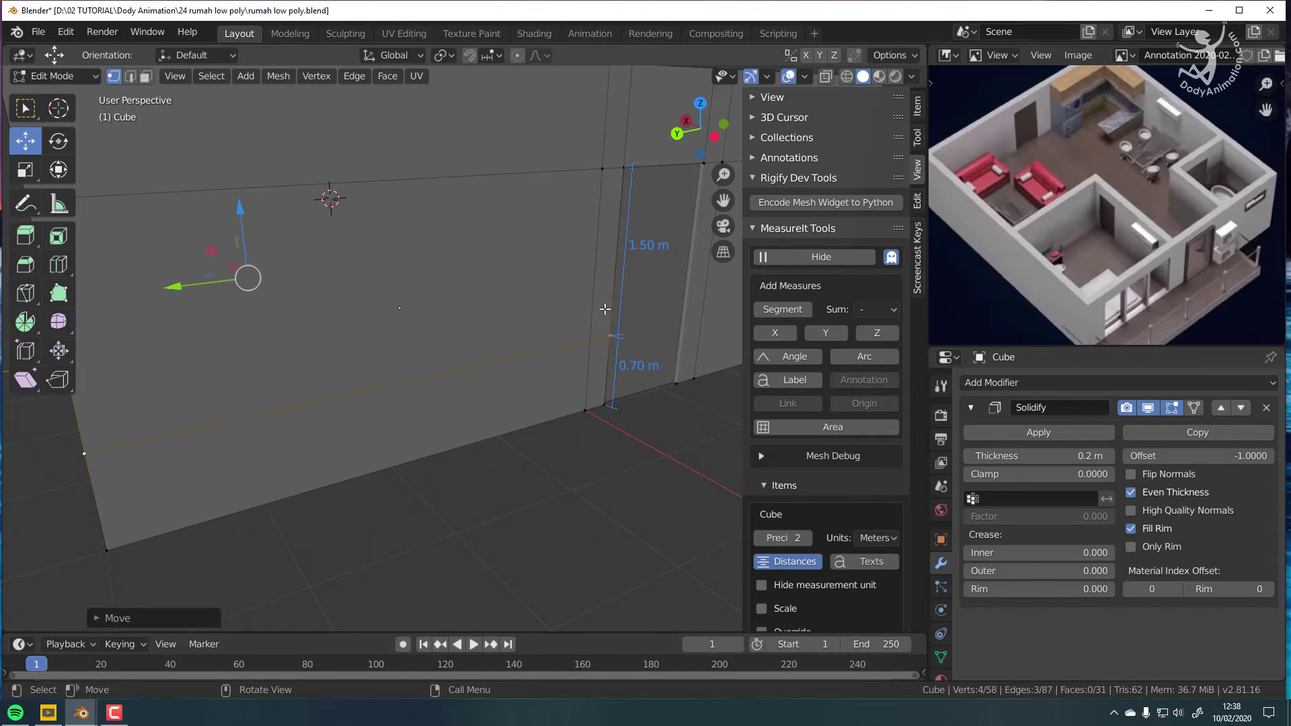
# Step: Hide the measurement overlay, collapse the MeasureIt tools and clear the mesh selection
pyautogui.scroll(-2, 590, 345)
pyautogui.moveTo(590, 345); pyautogui.dragTo(469, 317, button='middle')
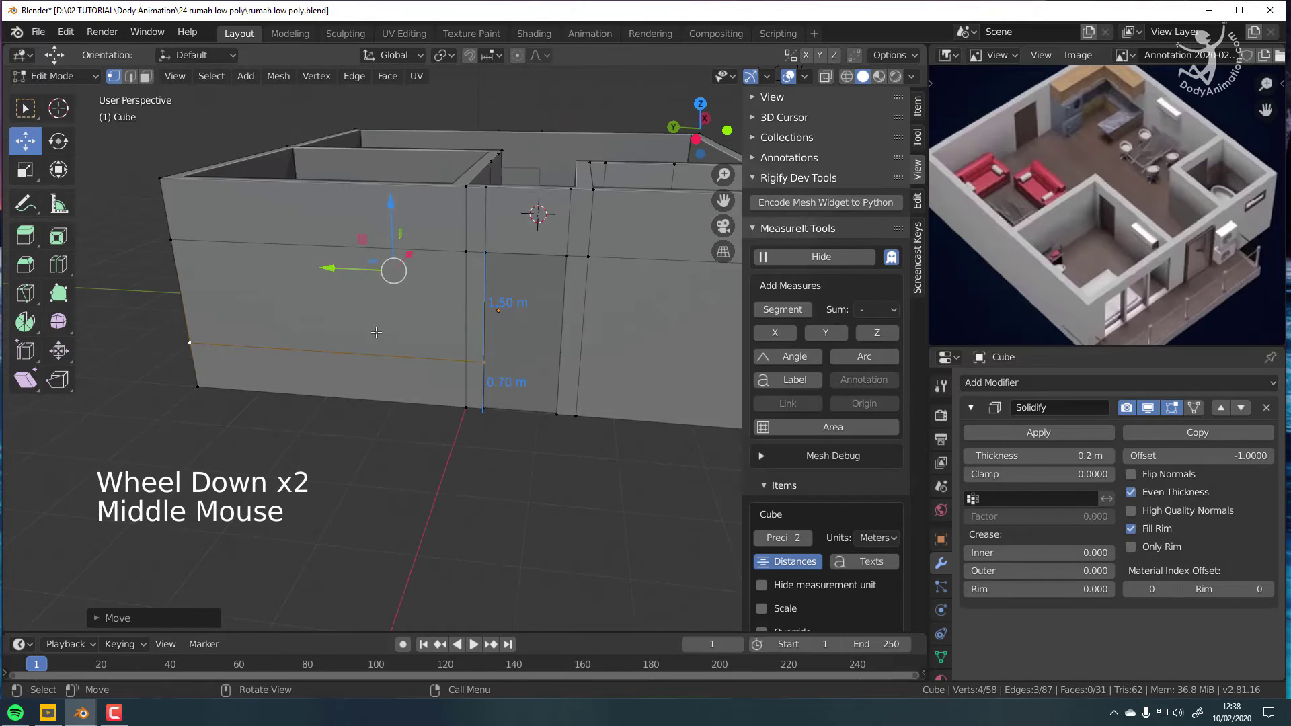
pyautogui.keyDown('shift'); pyautogui.moveTo(374, 332); pyautogui.dragTo(383, 338, button='middle'); pyautogui.keyUp('shift')
pyautogui.click(810, 259)
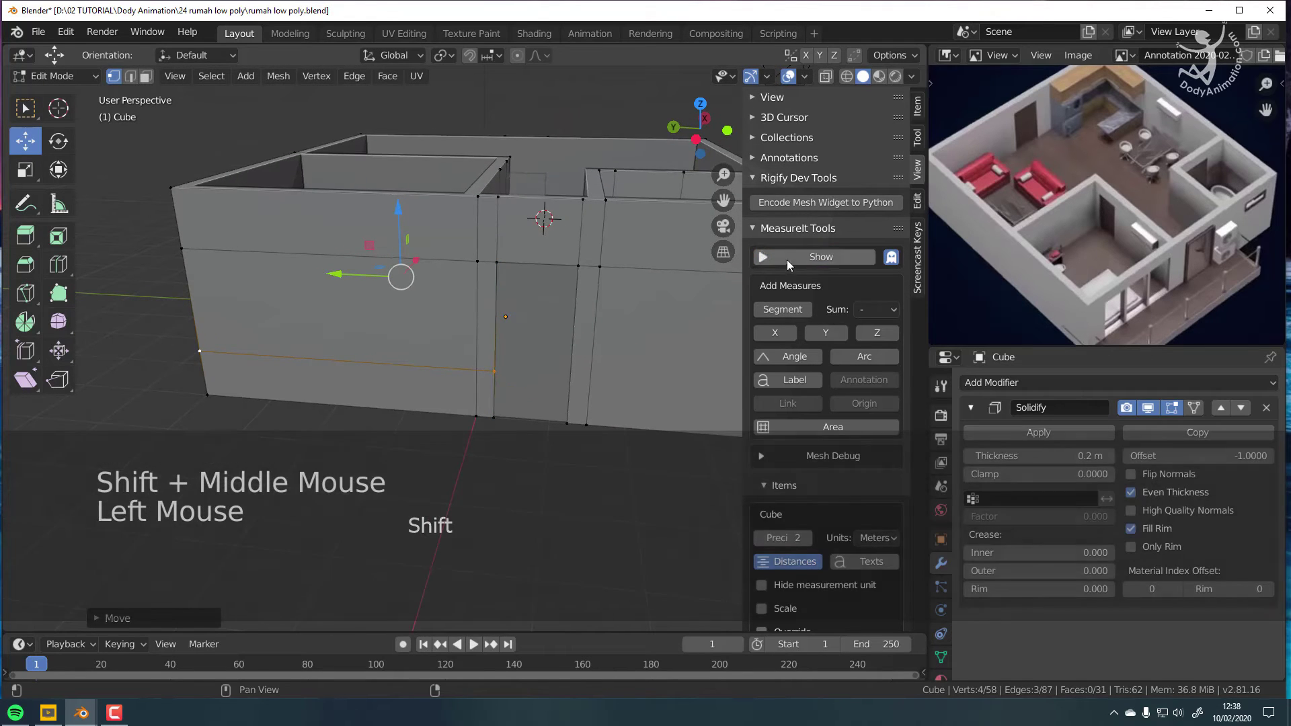
pyautogui.click(770, 229)
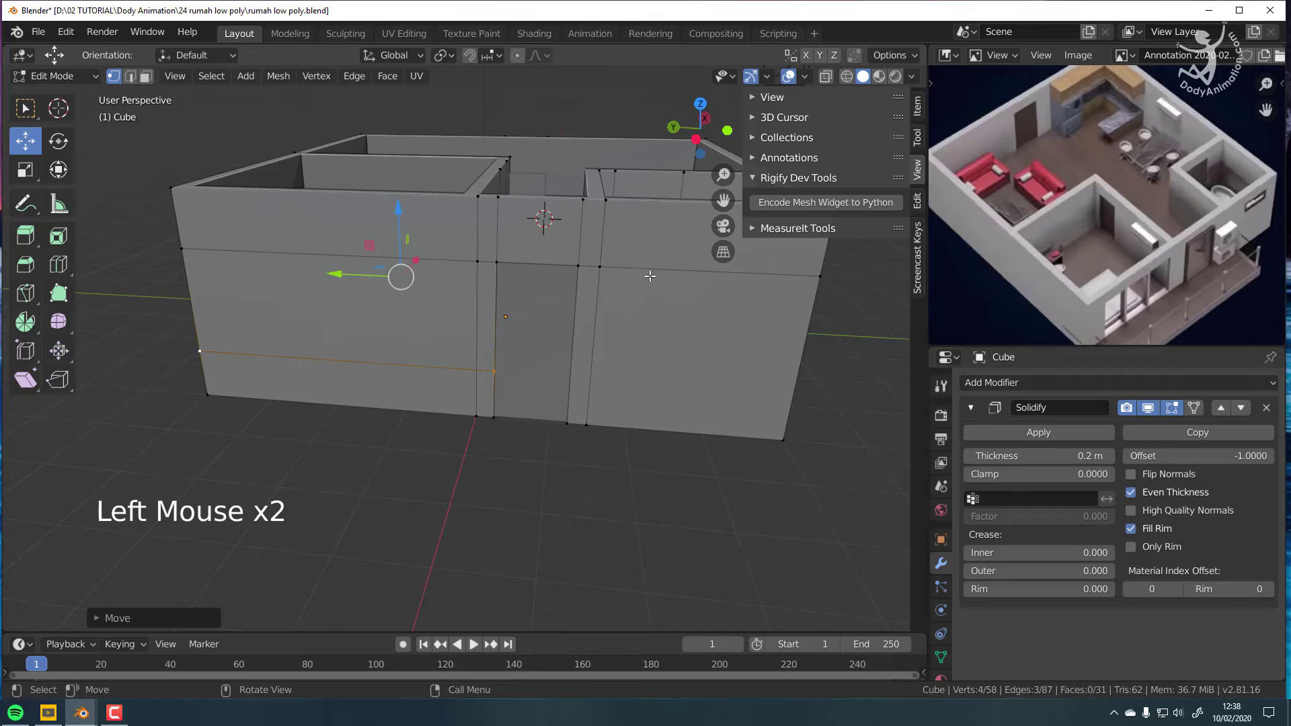
pyautogui.moveTo(384, 328); pyautogui.dragTo(388, 334, button='middle')
pyautogui.press('a')
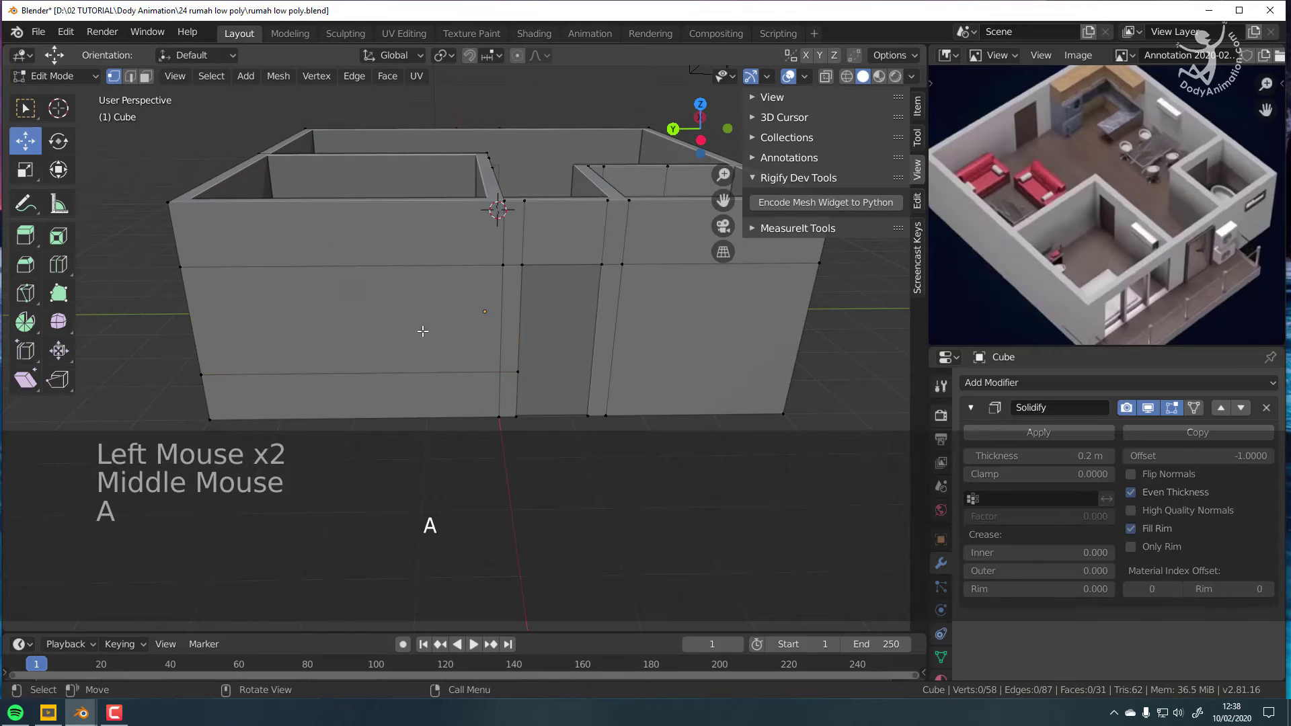
# Step: Add a MeasureIt segment between the doorway's two upper corner vertices, show the measurements to check the width, and hide them again
pyautogui.scroll(2, 538, 279)
pyautogui.keyDown('shift'); pyautogui.moveTo(538, 279); pyautogui.dragTo(617, 252, button='middle'); pyautogui.keyUp('shift')
pyautogui.click(500, 285)
pyautogui.keyDown('shift'); pyautogui.click(570, 282); pyautogui.keyUp('shift')
pyautogui.scroll(2, 570, 282)
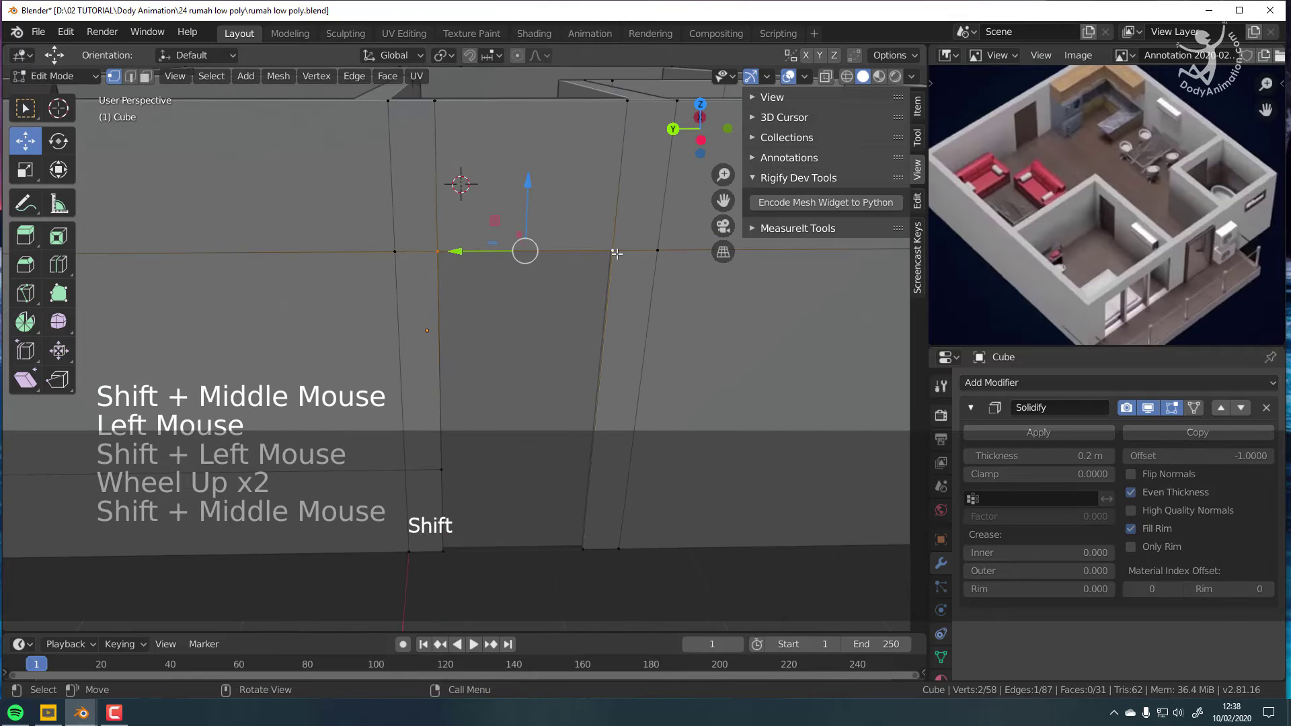
pyautogui.click(771, 227)
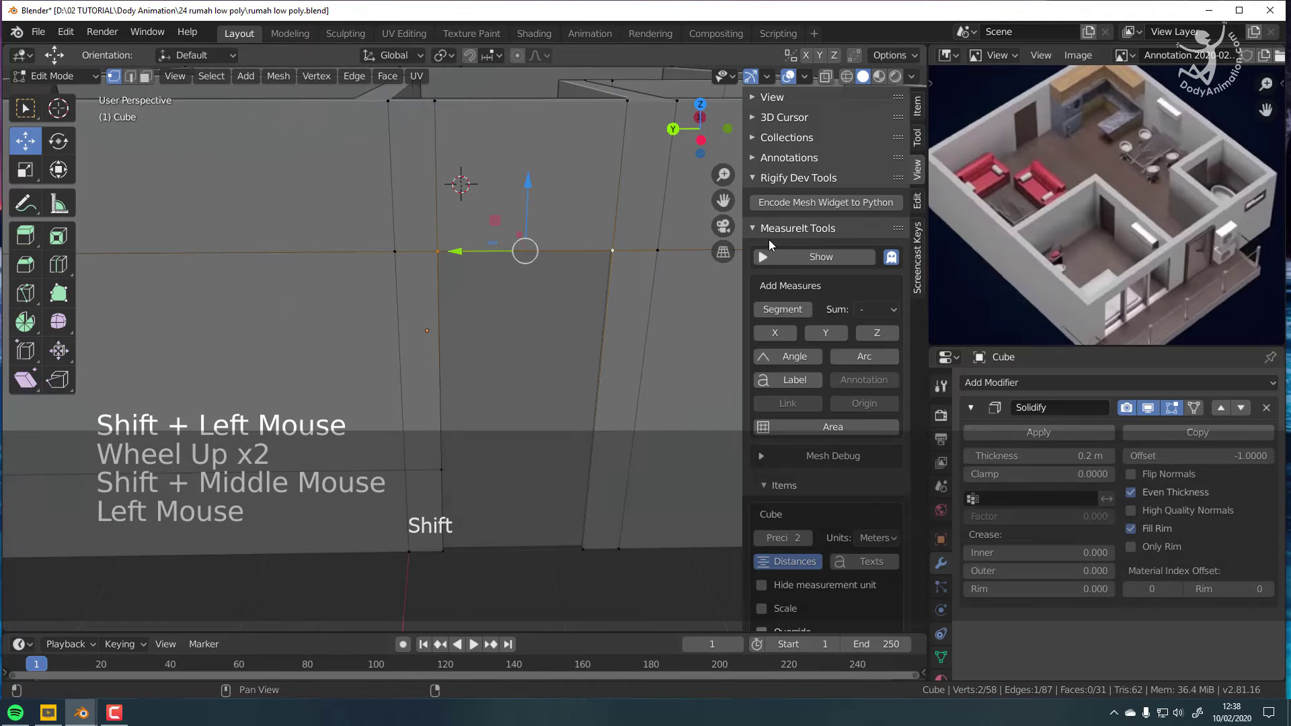
pyautogui.click(778, 312)
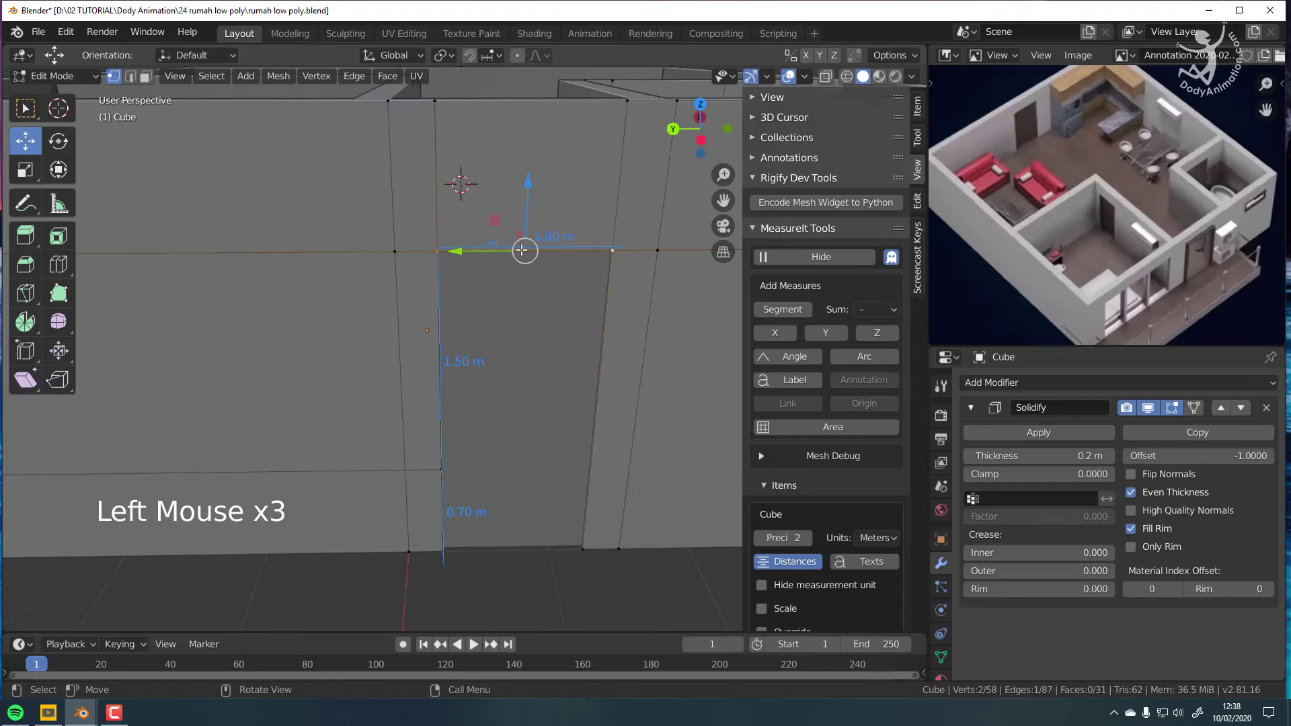
pyautogui.click(794, 261)
# Step: Add a centered vertical loop cut through the front wall section beside the doorway
pyautogui.scroll(-1, 430, 289)
pyautogui.moveTo(430, 289); pyautogui.dragTo(383, 311, button='middle')
pyautogui.press('a')
pyautogui.scroll(-2, 395, 316)
pyautogui.scroll(-1, 388, 322)
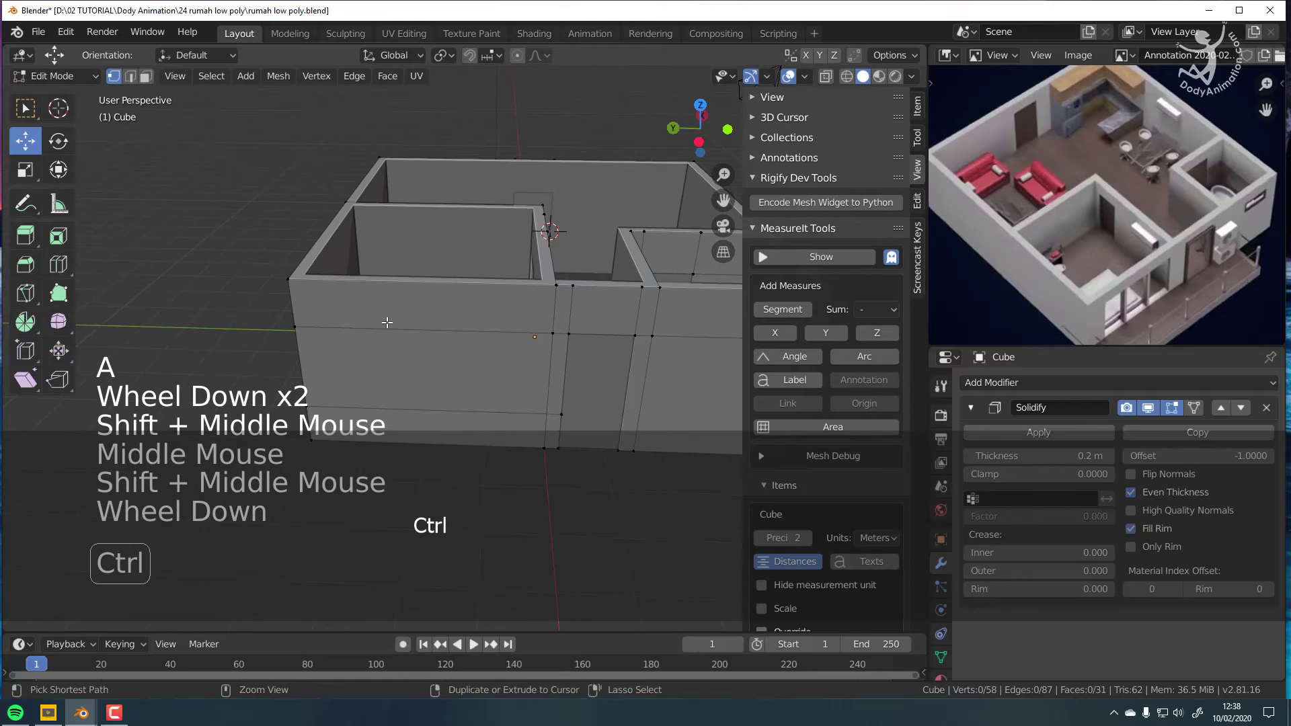
pyautogui.hotkey('ctrl', 'r')
pyautogui.click(420, 335)
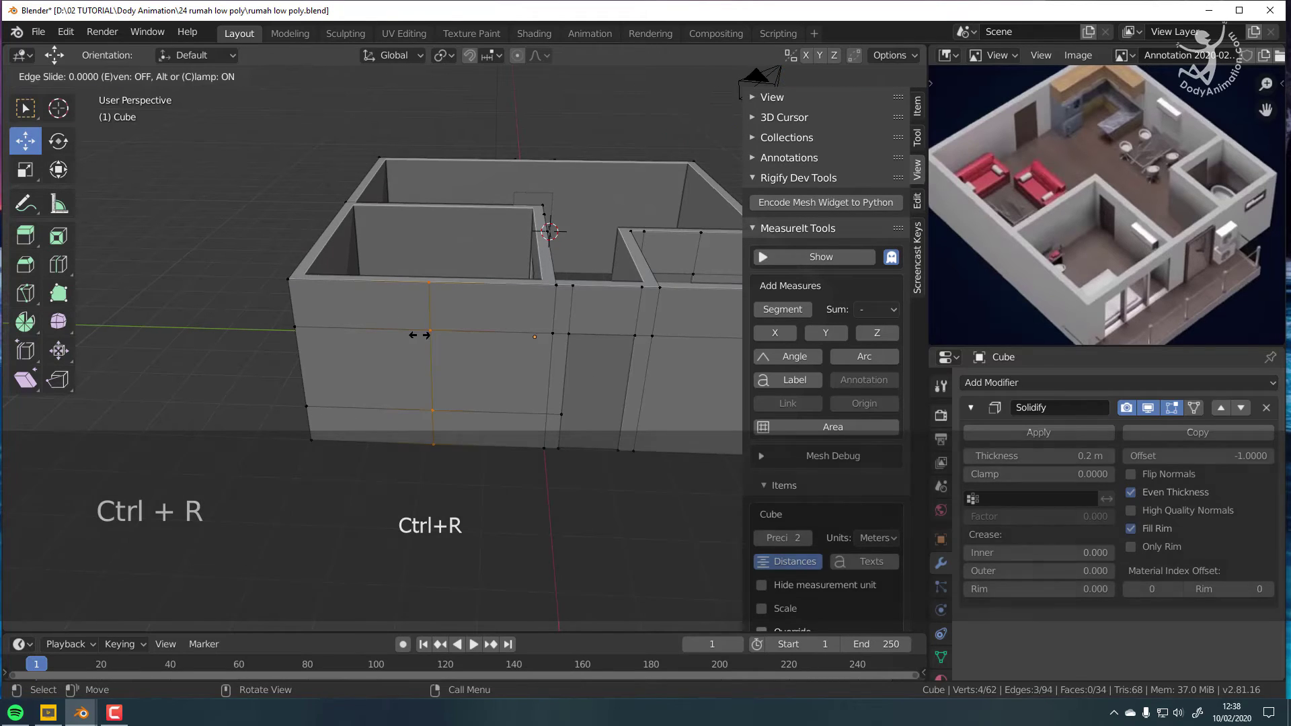
pyautogui.rightClick(420, 335)
# Step: Bevel the new vertical loop cut with one segment and a width of about 1.61 m to form a wide wall panel
pyautogui.moveTo(420, 335); pyautogui.dragTo(473, 346, button='middle')
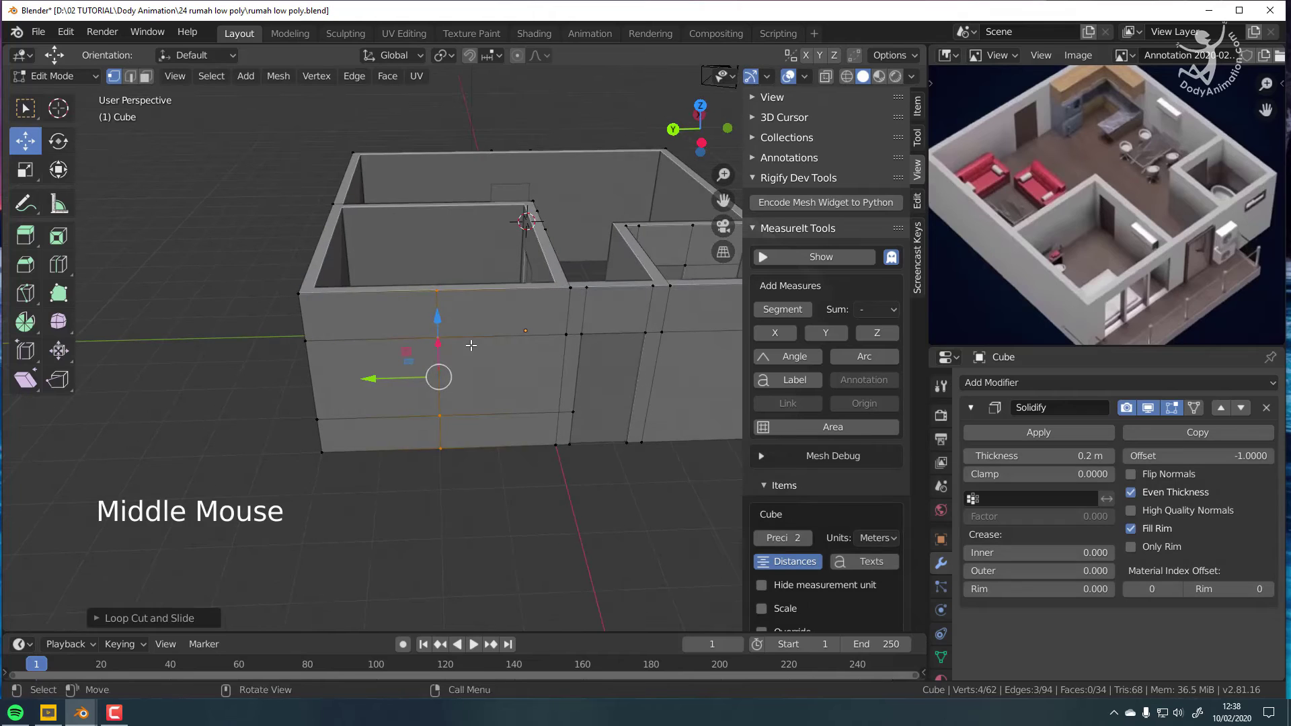
pyautogui.hotkey('ctrl', 'b')
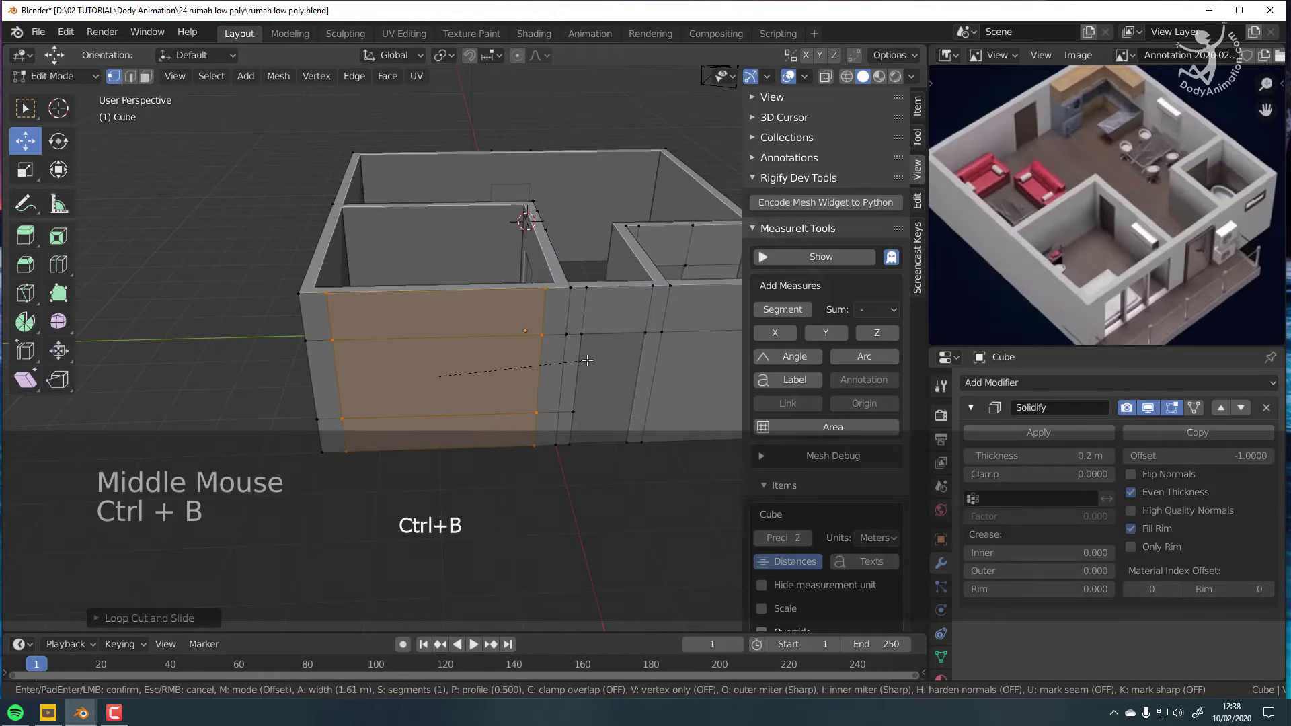
pyautogui.click(588, 360)
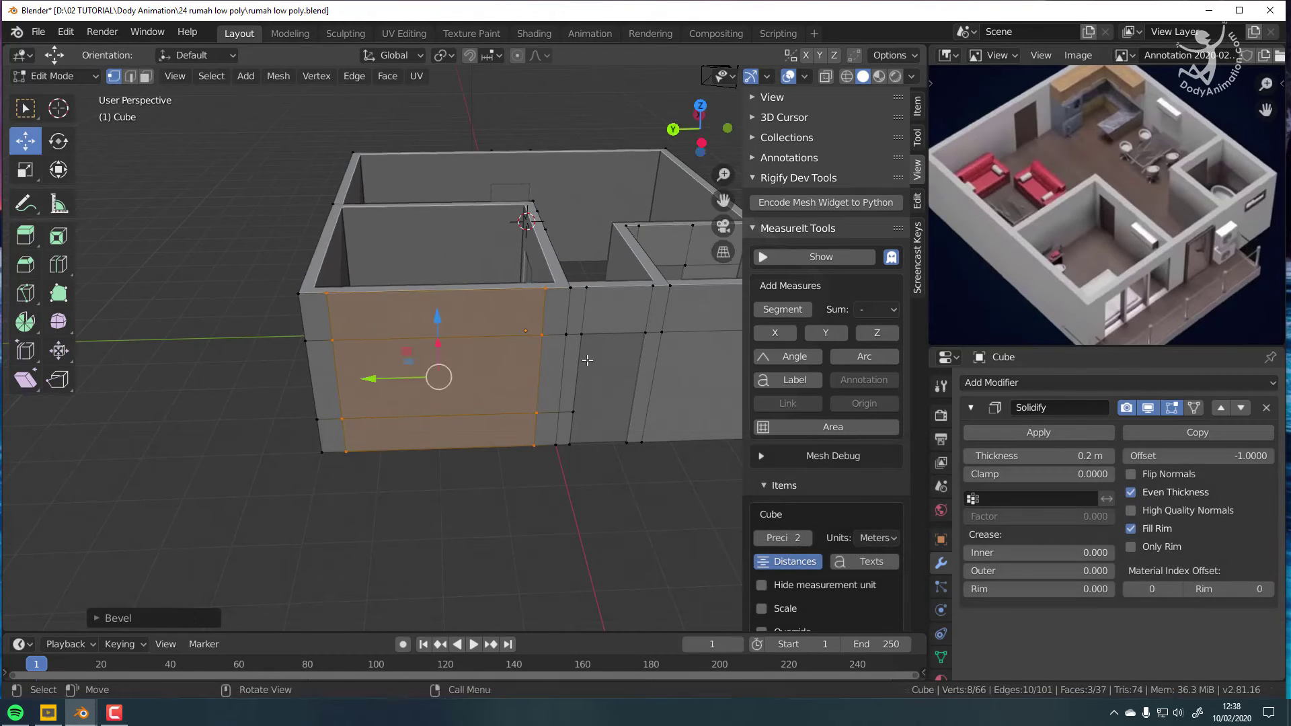
pyautogui.keyDown('shift'); pyautogui.moveTo(476, 364); pyautogui.dragTo(437, 349, button='middle'); pyautogui.keyUp('shift')
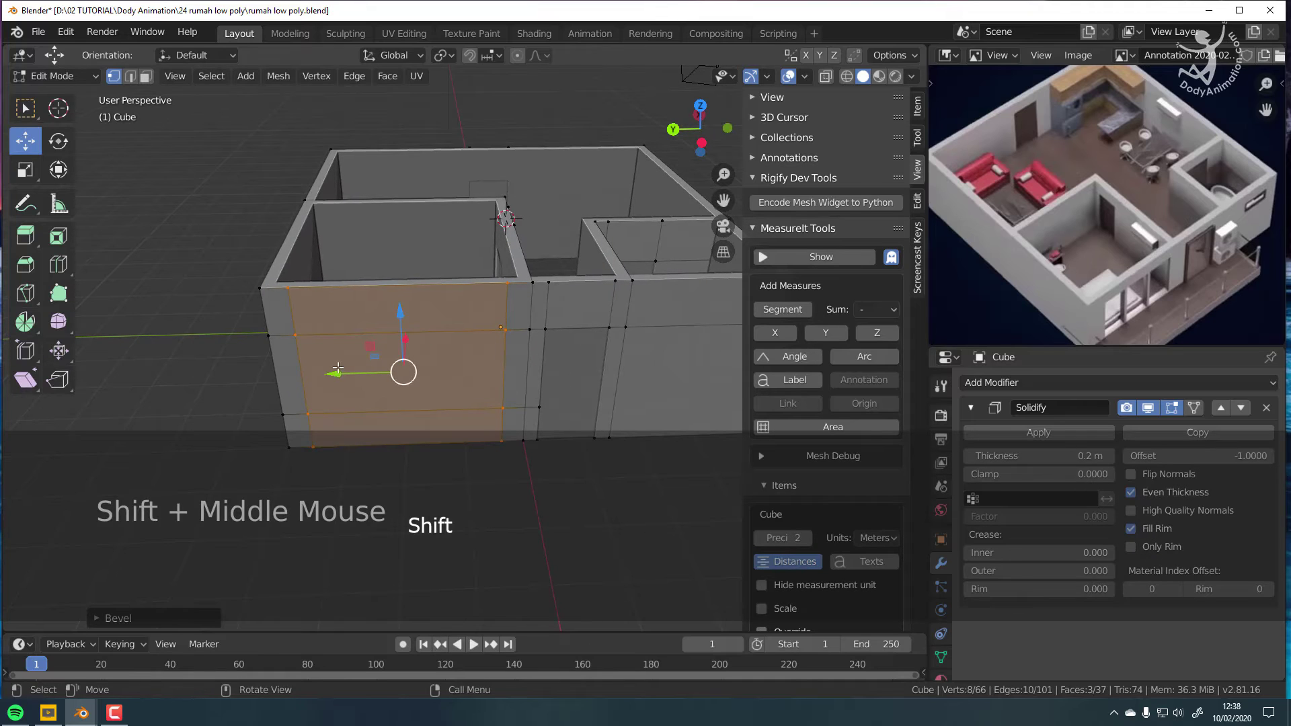
pyautogui.moveTo(338, 369); pyautogui.dragTo(328, 361, button='middle')
# Step: Try two evenly spaced vertical loop cuts with a bevel on the wide wall panel, and undo them
pyautogui.hotkey('ctrl', 'r')
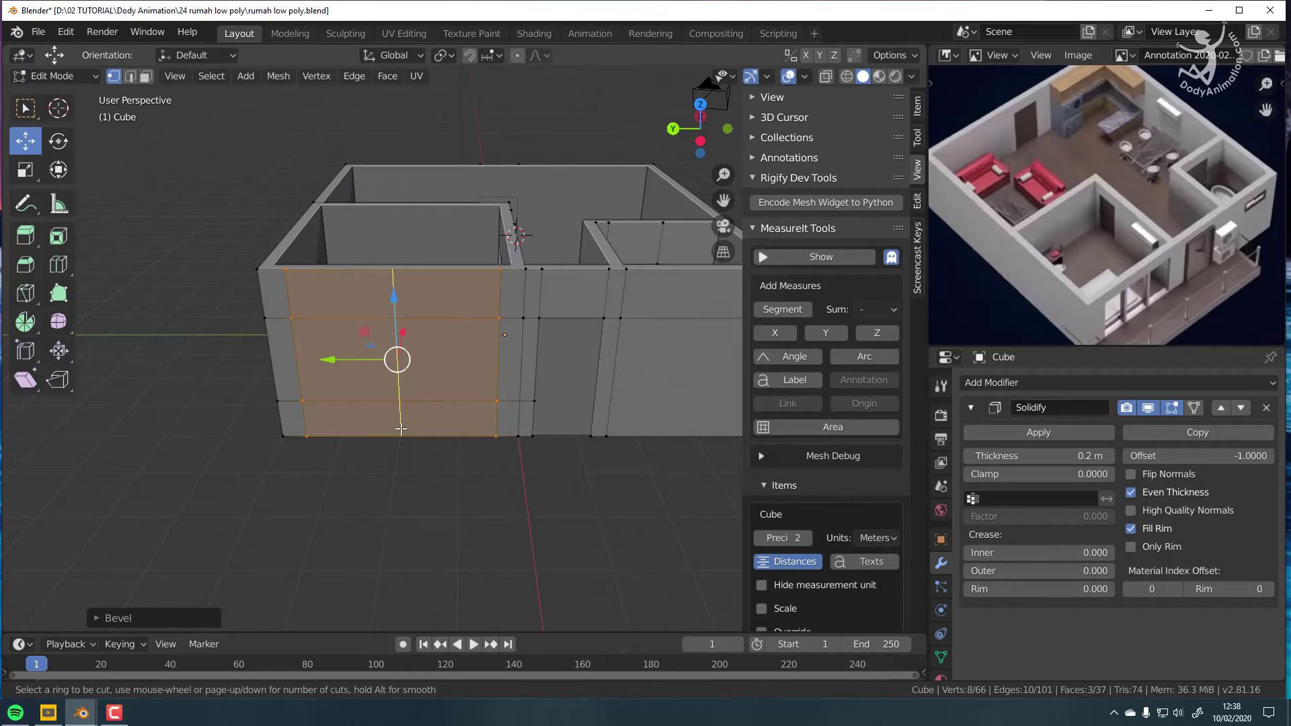
pyautogui.scroll(1, 401, 428)
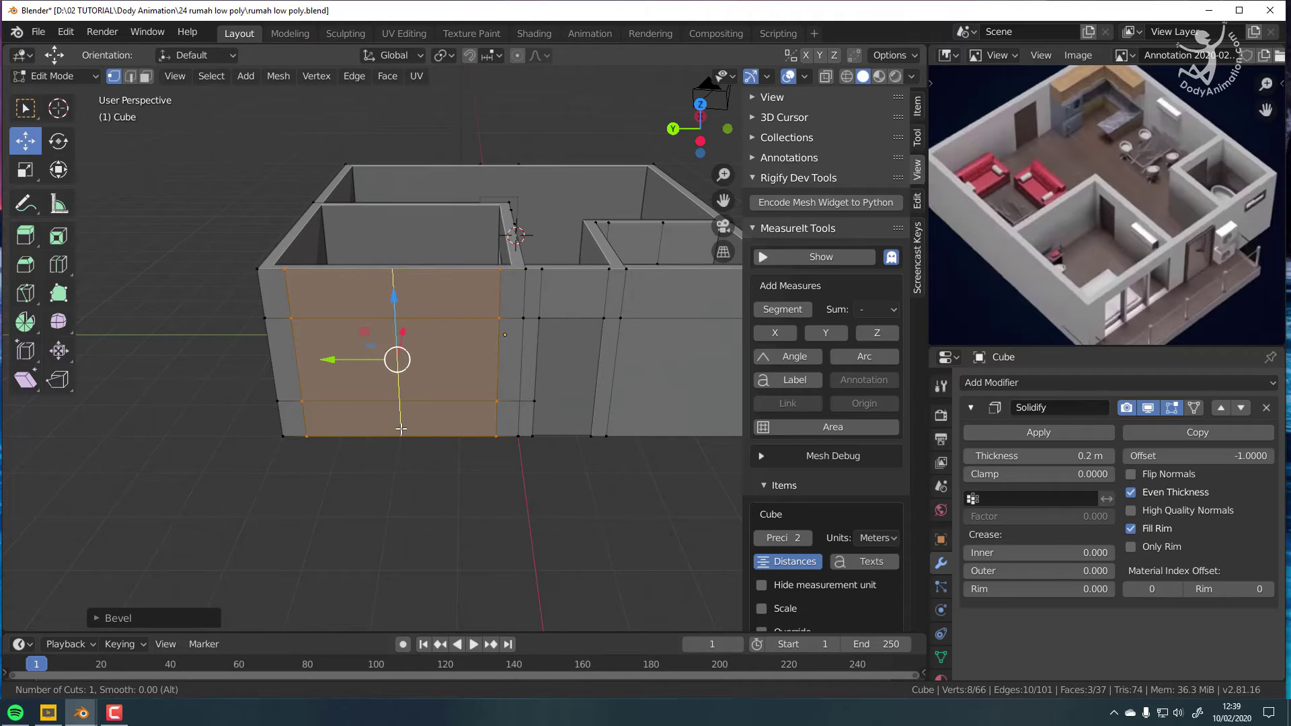
pyautogui.write('2')
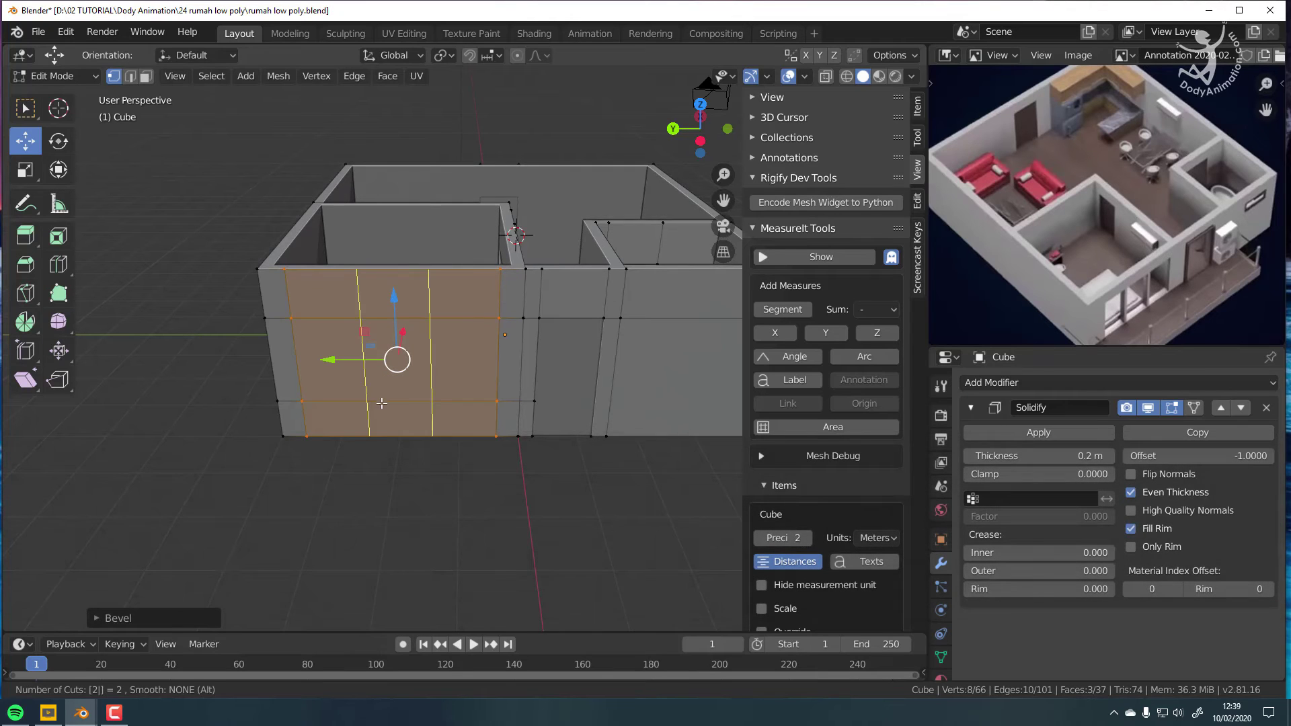
pyautogui.click(384, 437)
pyautogui.scroll(1, 450, 361)
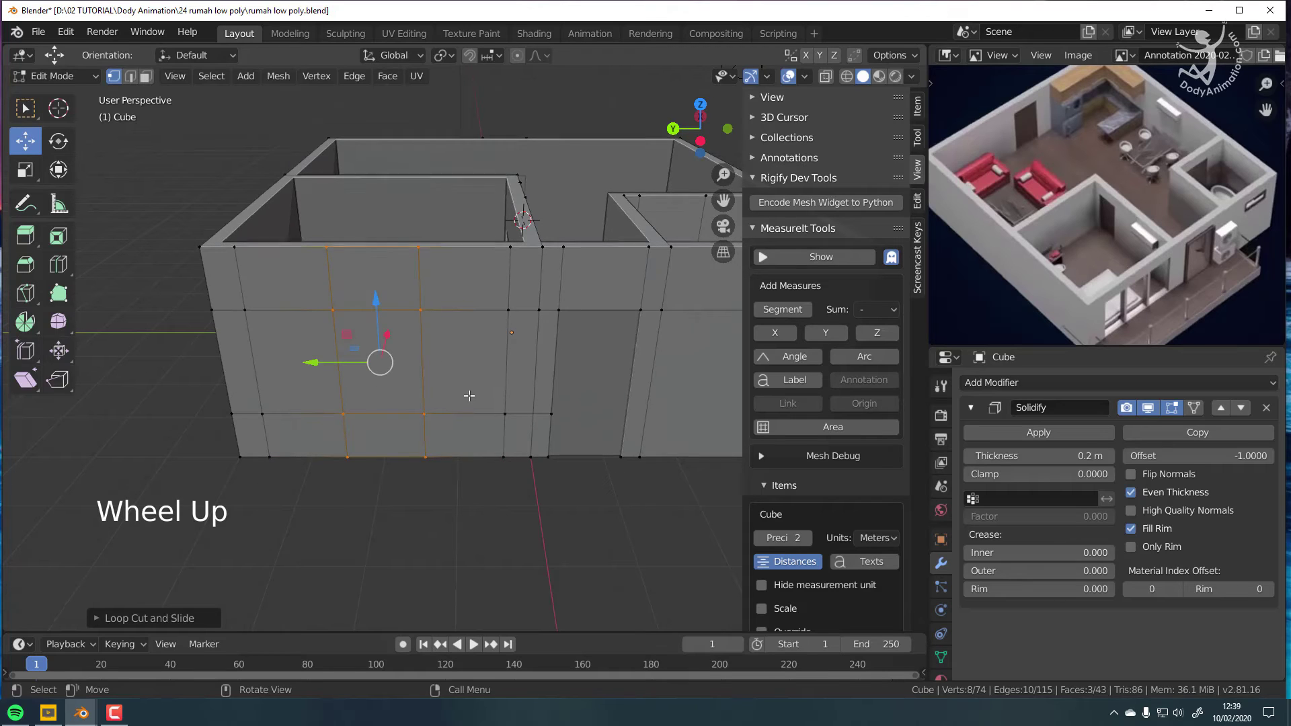
pyautogui.scroll(1, 362, 392)
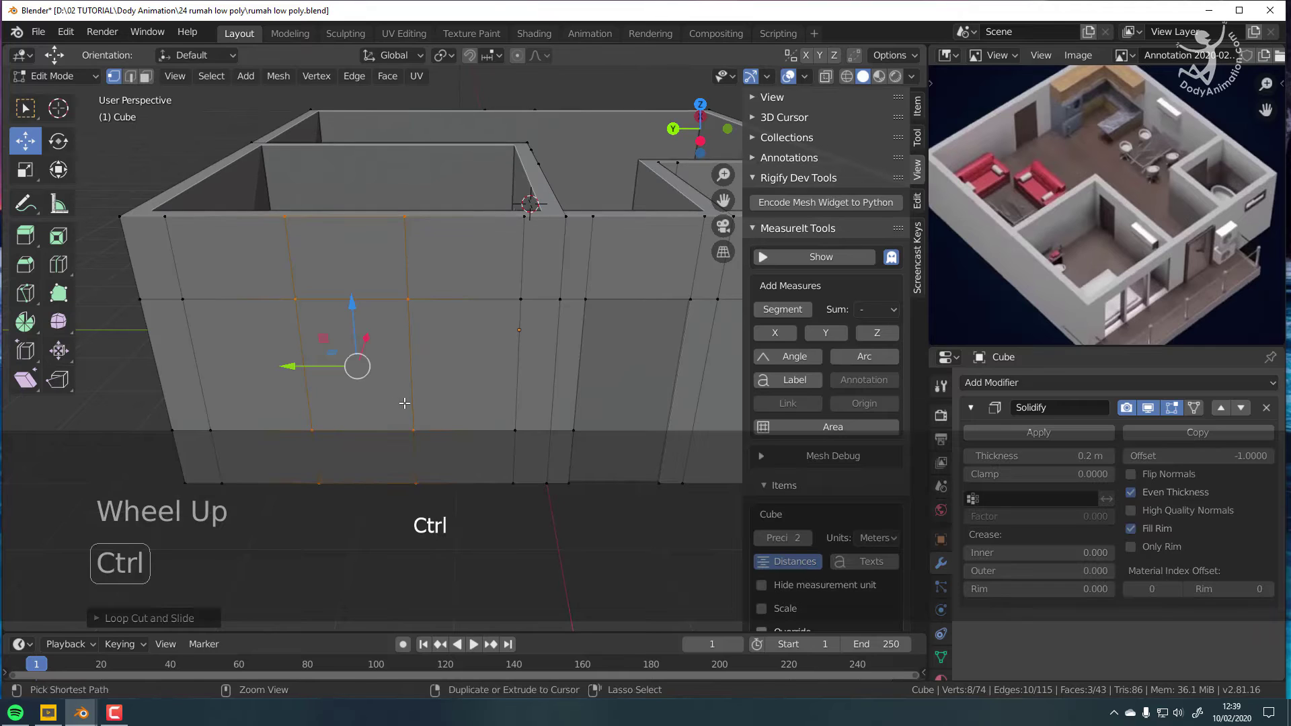
pyautogui.hotkey('ctrl', 'b')
pyautogui.hotkey('ctrl', 'z')
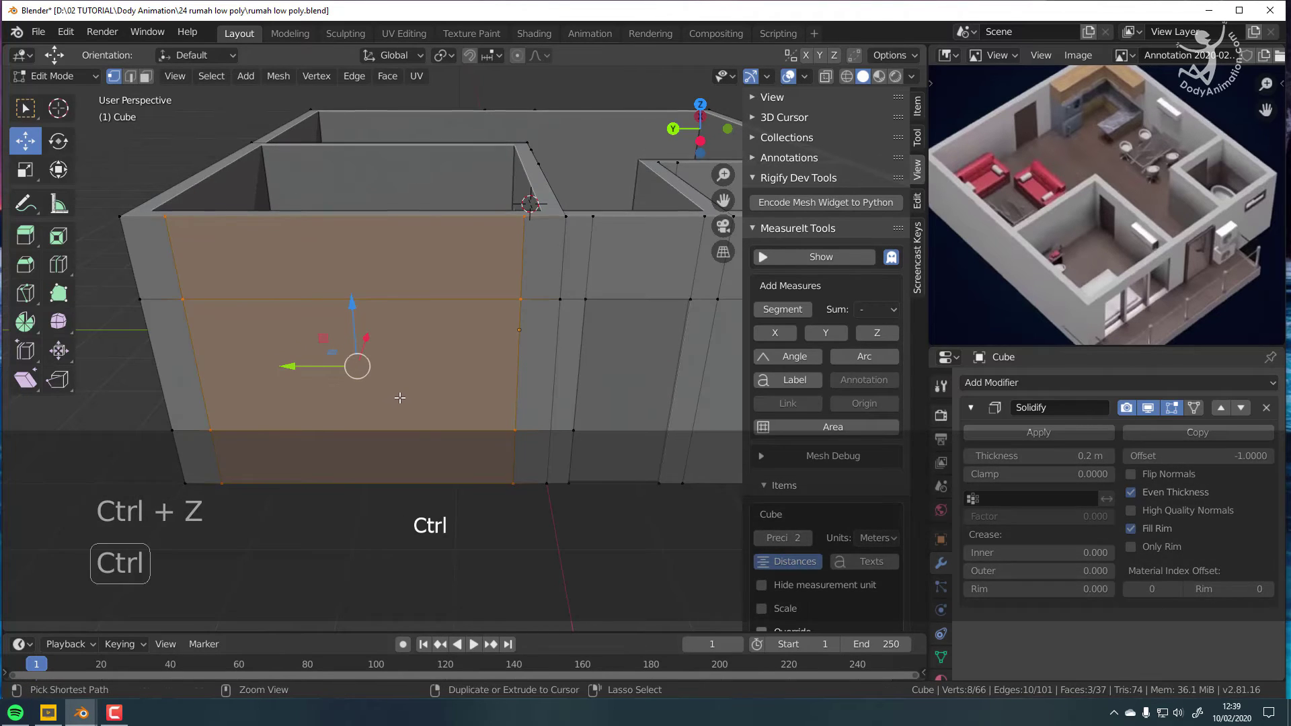
# Step: Divide the wide wall panel into three equal parts with two unshifted vertical loop cuts
pyautogui.hotkey('ctrl', 'r')
pyautogui.scroll(1, 350, 297)
pyautogui.click(350, 296)
pyautogui.rightClick(349, 297)
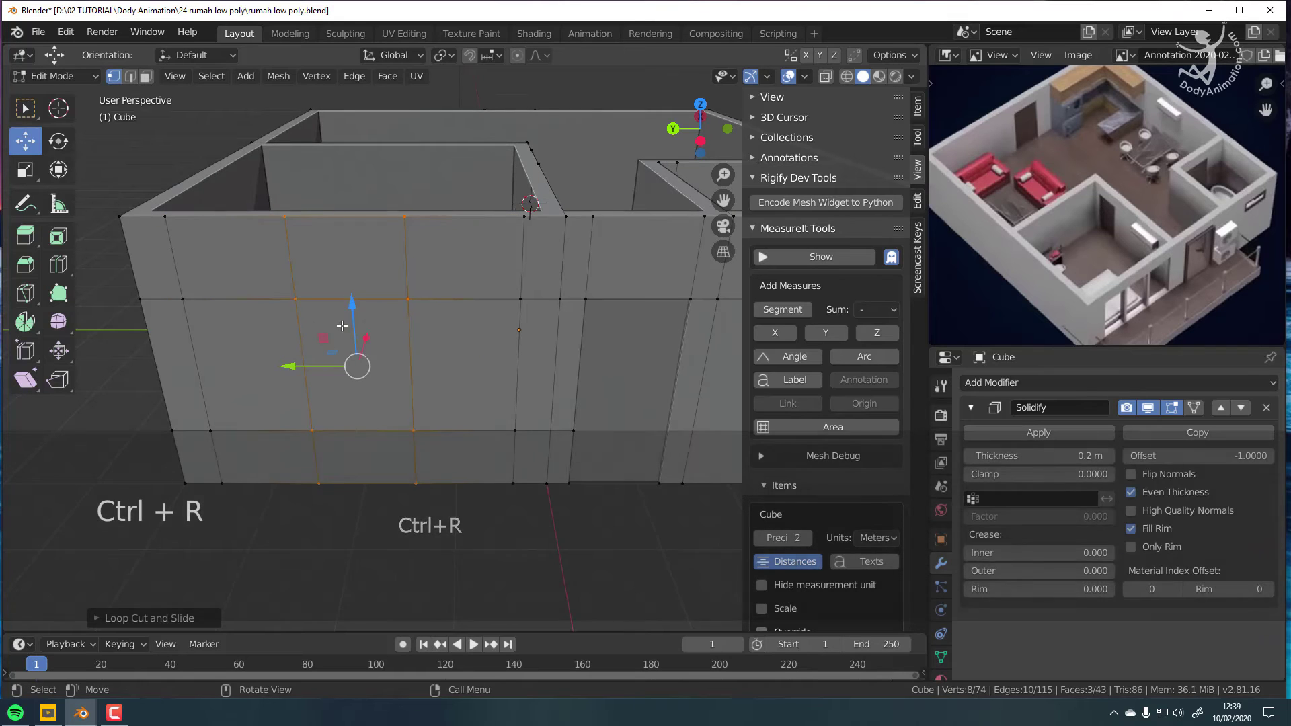
# Step: Select both vertical dividing edge loops in edge mode and bevel them about 0.06 m into narrow strips
pyautogui.click(131, 76)
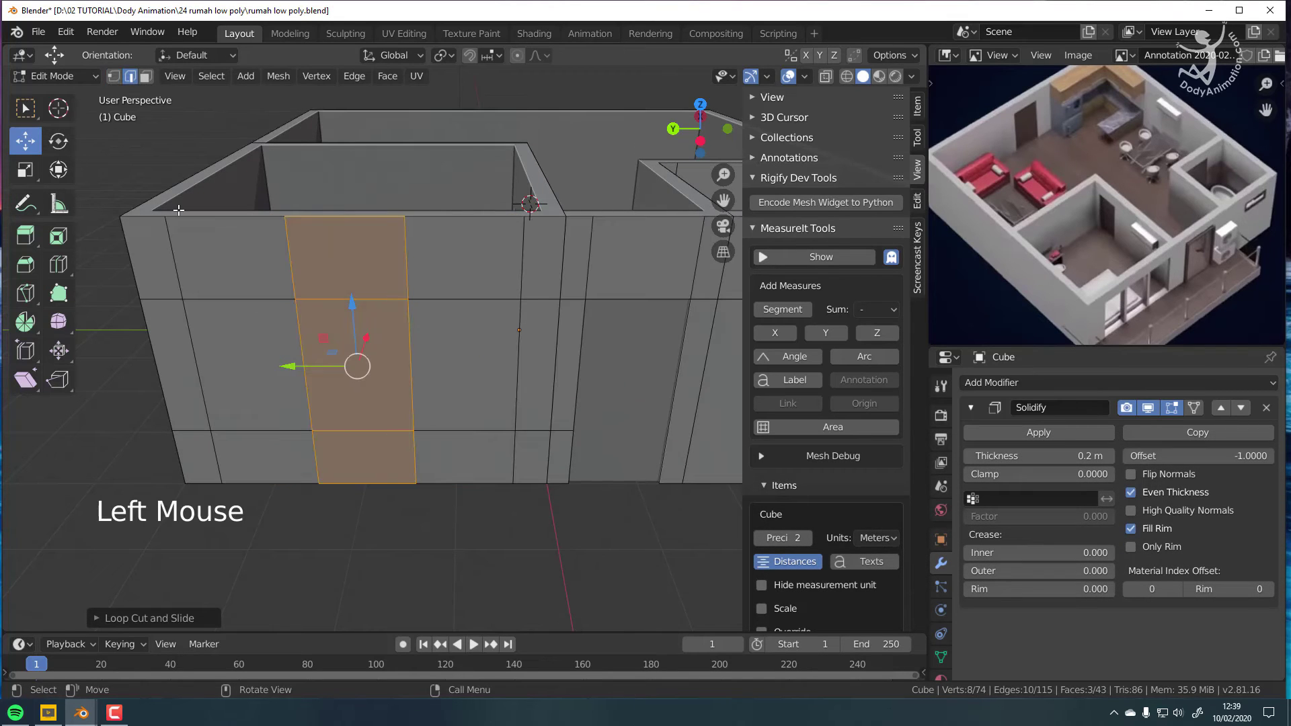
pyautogui.doubleClick(411, 369)
pyautogui.doubleClick(407, 273)
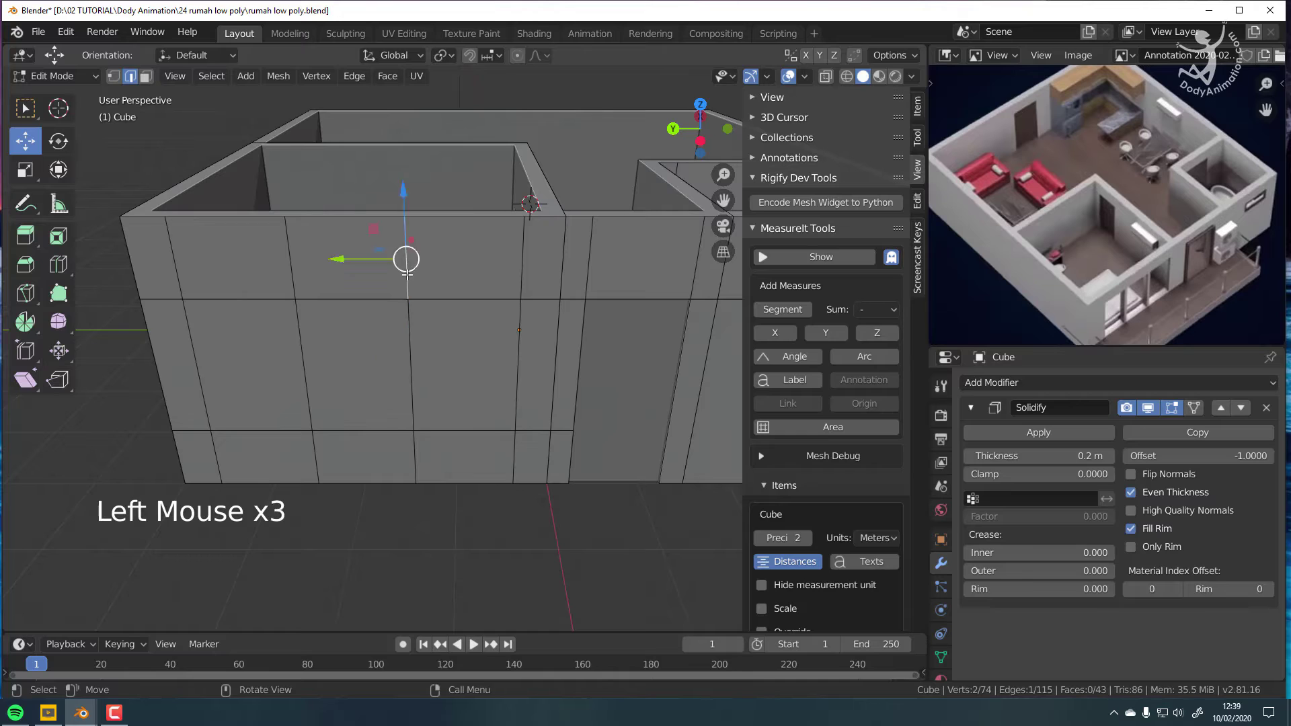
pyautogui.keyDown('shift'); pyautogui.doubleClick(289, 269); pyautogui.keyUp('shift')
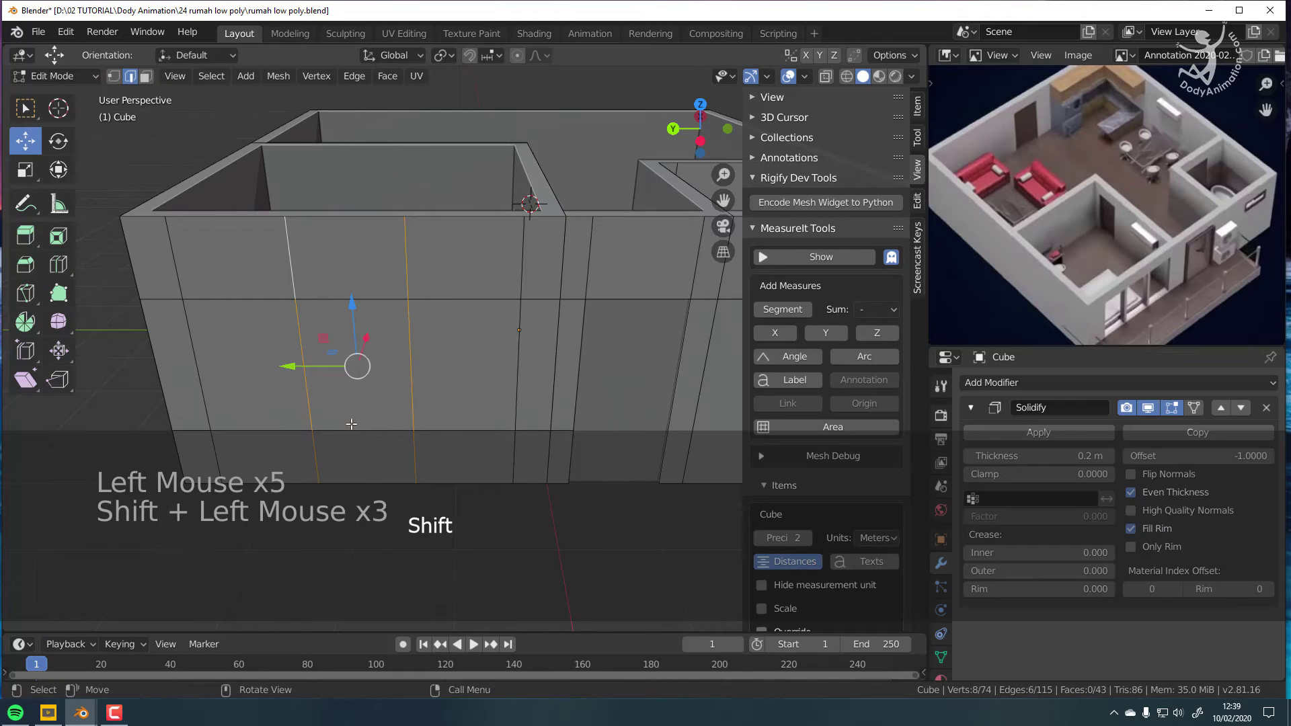
pyautogui.hotkey('ctrl', 'b')
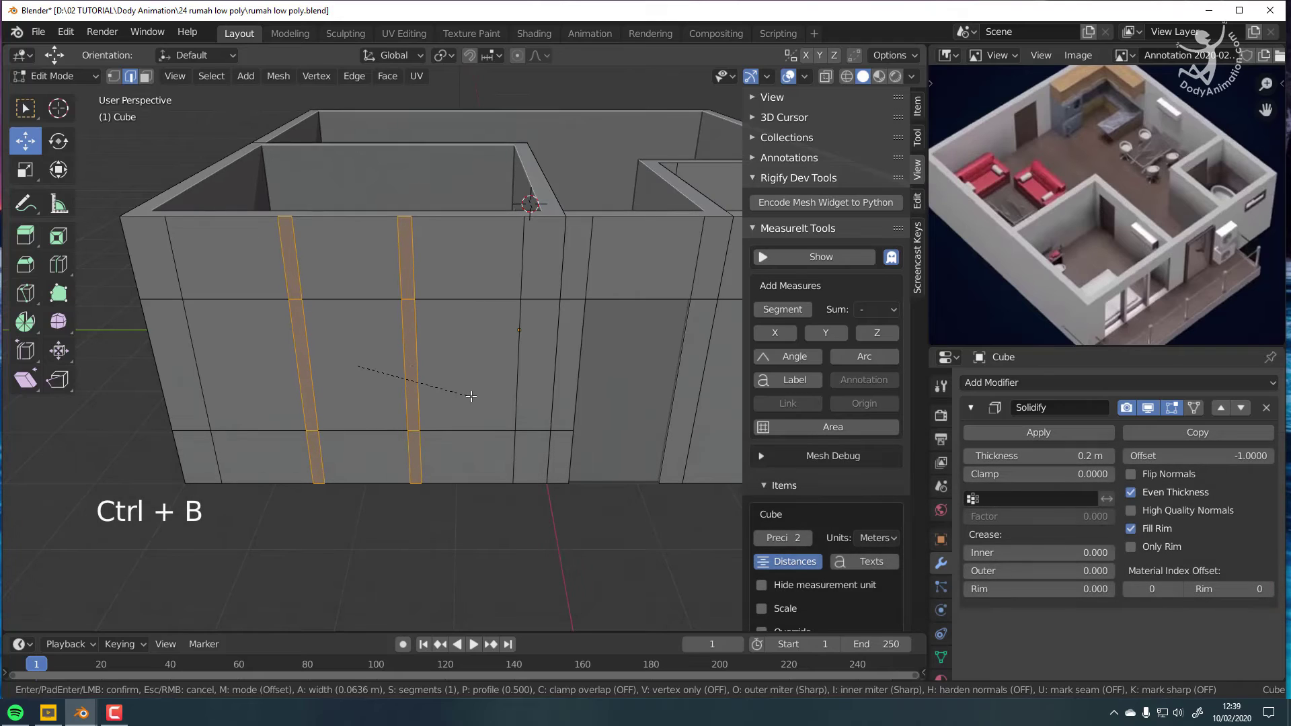
pyautogui.click(470, 397)
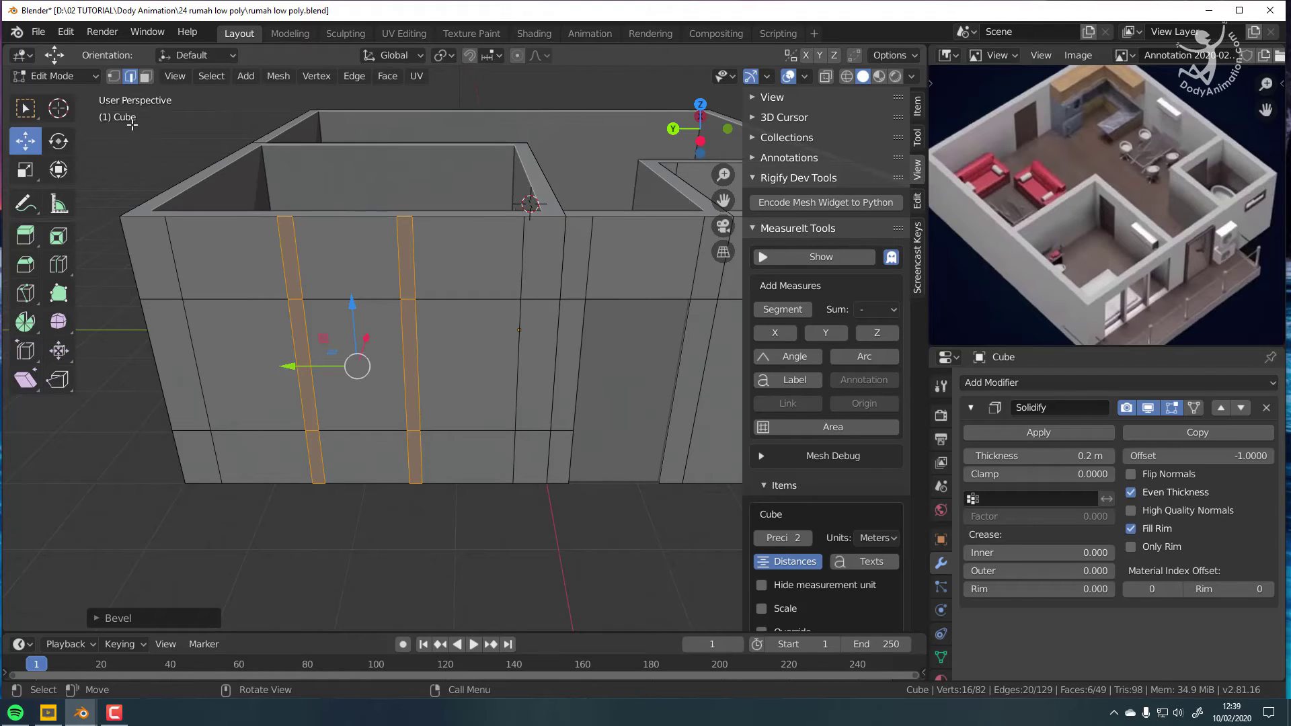
# Step: Delete the three middle-row faces between the strips to open three windows in the front wall
pyautogui.click(145, 78)
pyautogui.click(270, 394)
pyautogui.keyDown('shift'); pyautogui.click(360, 397); pyautogui.keyUp('shift')
pyautogui.keyDown('shift'); pyautogui.click(474, 394); pyautogui.keyUp('shift')
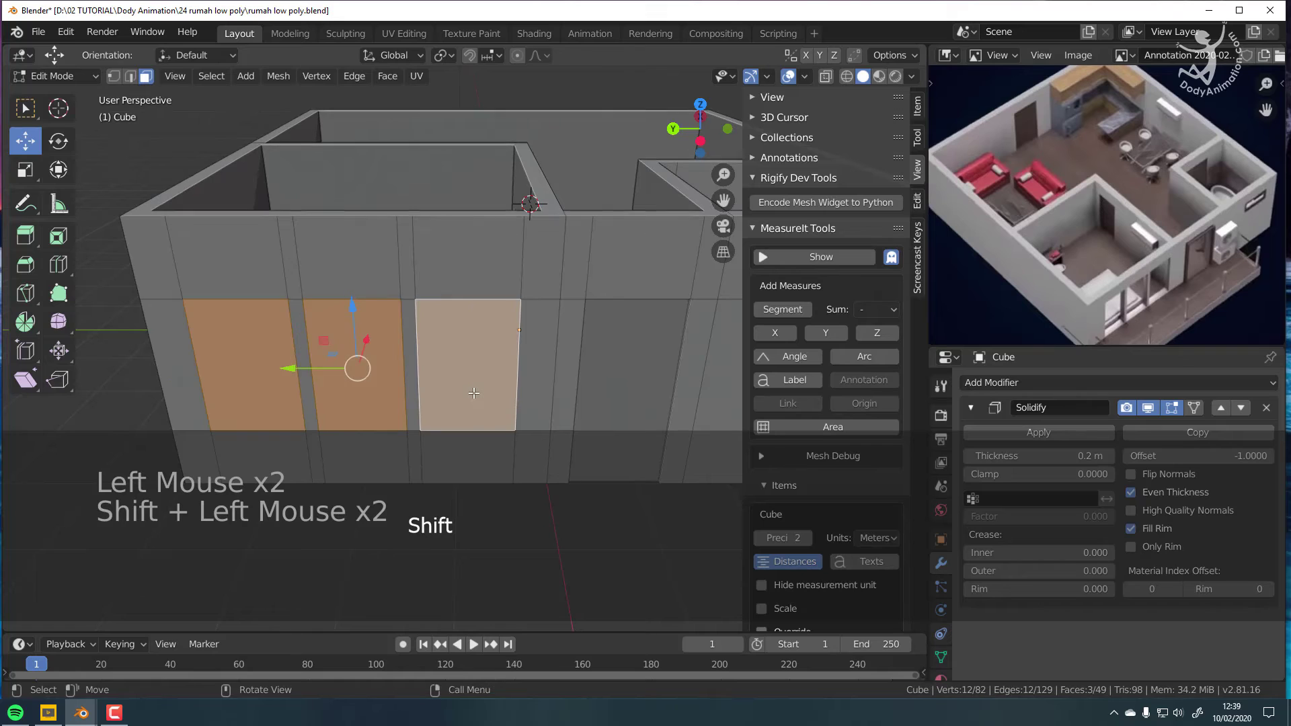
pyautogui.scroll(-1, 474, 393)
pyautogui.moveTo(441, 385); pyautogui.dragTo(479, 391, button='middle')
pyautogui.scroll(1, 480, 390)
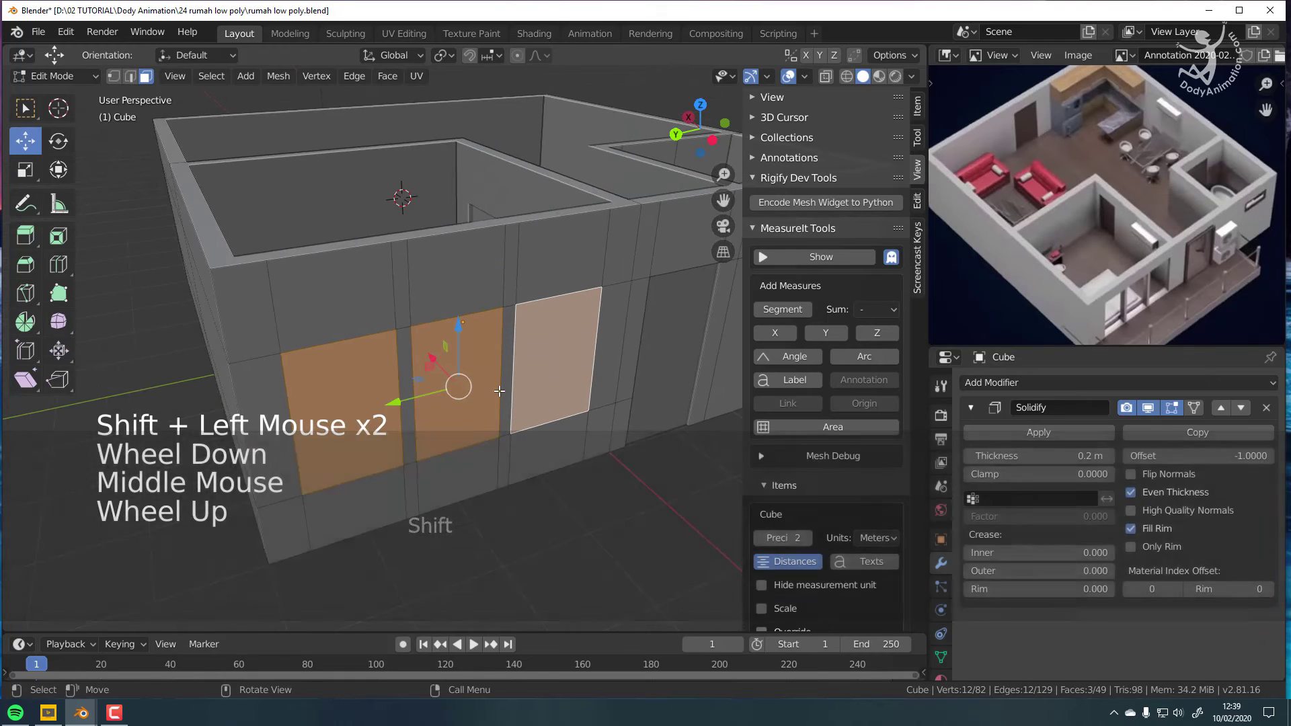
pyautogui.press('x')
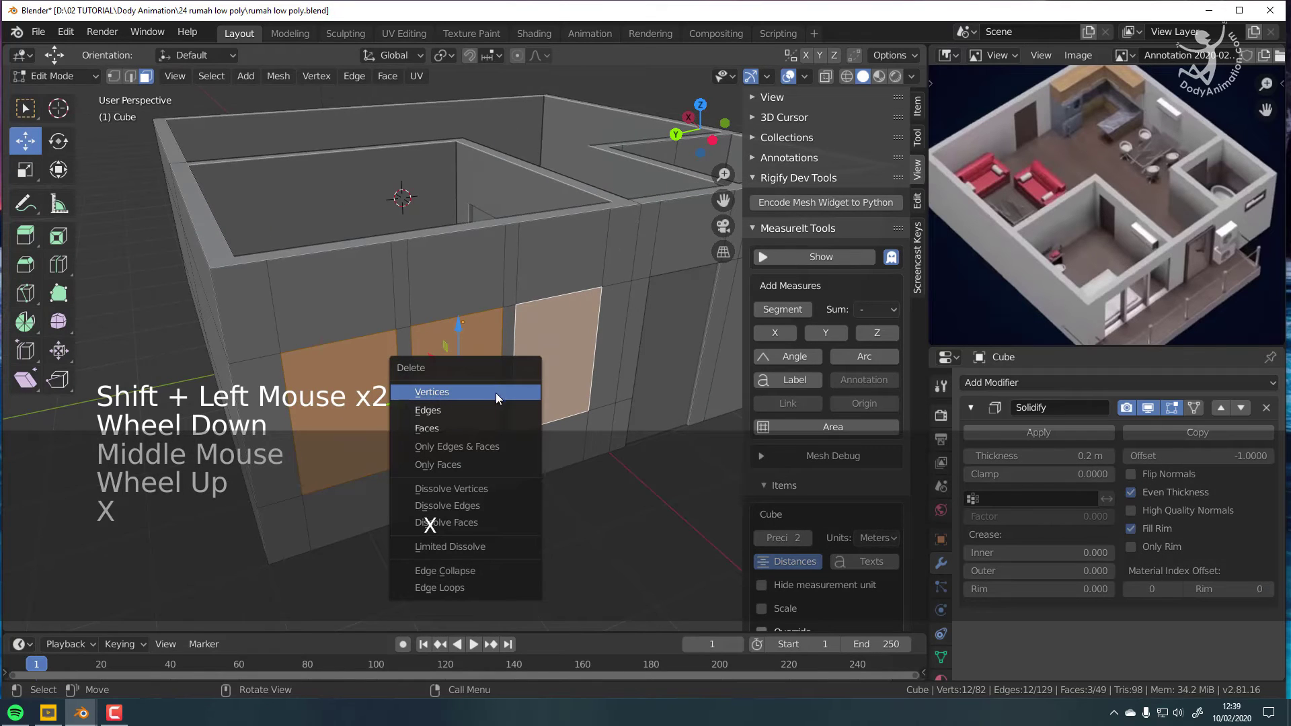
pyautogui.click(436, 428)
# Step: Examine the new window openings and doorway, and compare them with a close view of the reference image's entrance
pyautogui.keyDown('shift'); pyautogui.moveTo(476, 404); pyautogui.dragTo(481, 367, button='middle'); pyautogui.keyUp('shift')
pyautogui.scroll(-1, 405, 360)
pyautogui.scroll(-1, 326, 429)
pyautogui.keyDown('shift'); pyautogui.moveTo(326, 429); pyautogui.dragTo(485, 343, button='middle'); pyautogui.keyUp('shift')
pyautogui.scroll(2, 417, 353)
pyautogui.scroll(2, 484, 343)
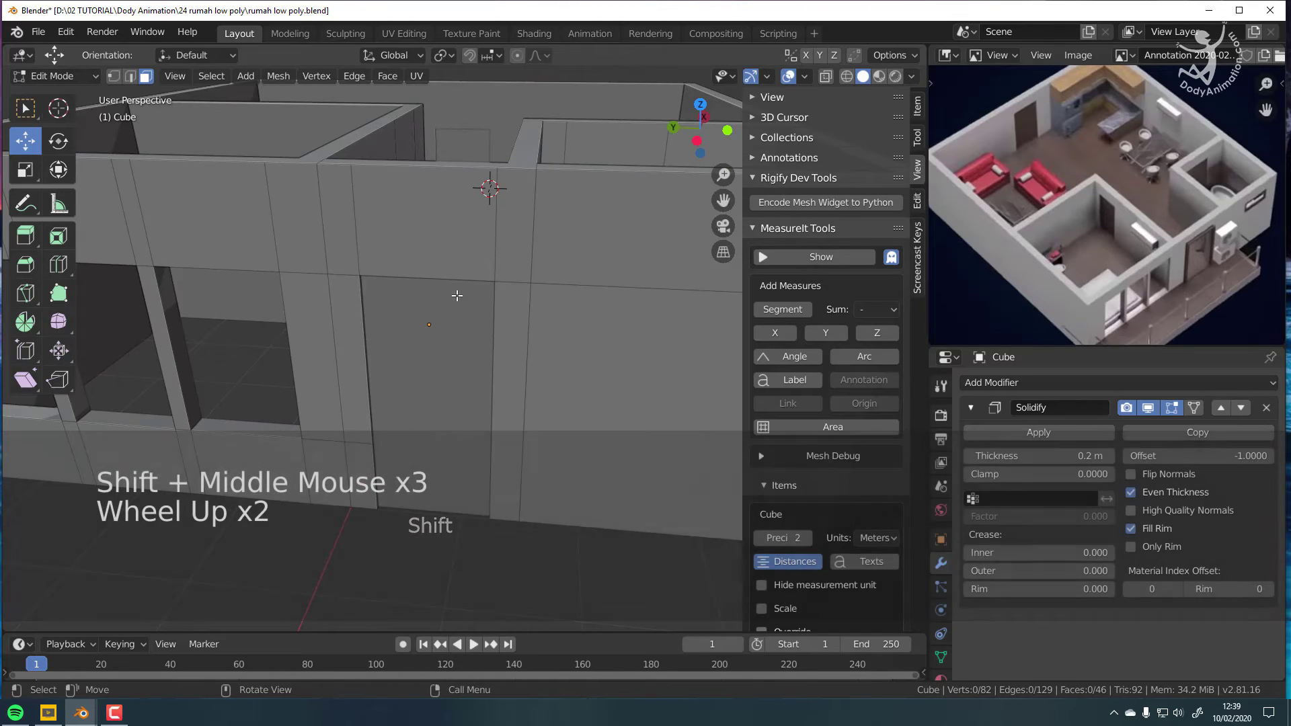
pyautogui.scroll(2, 1191, 257)
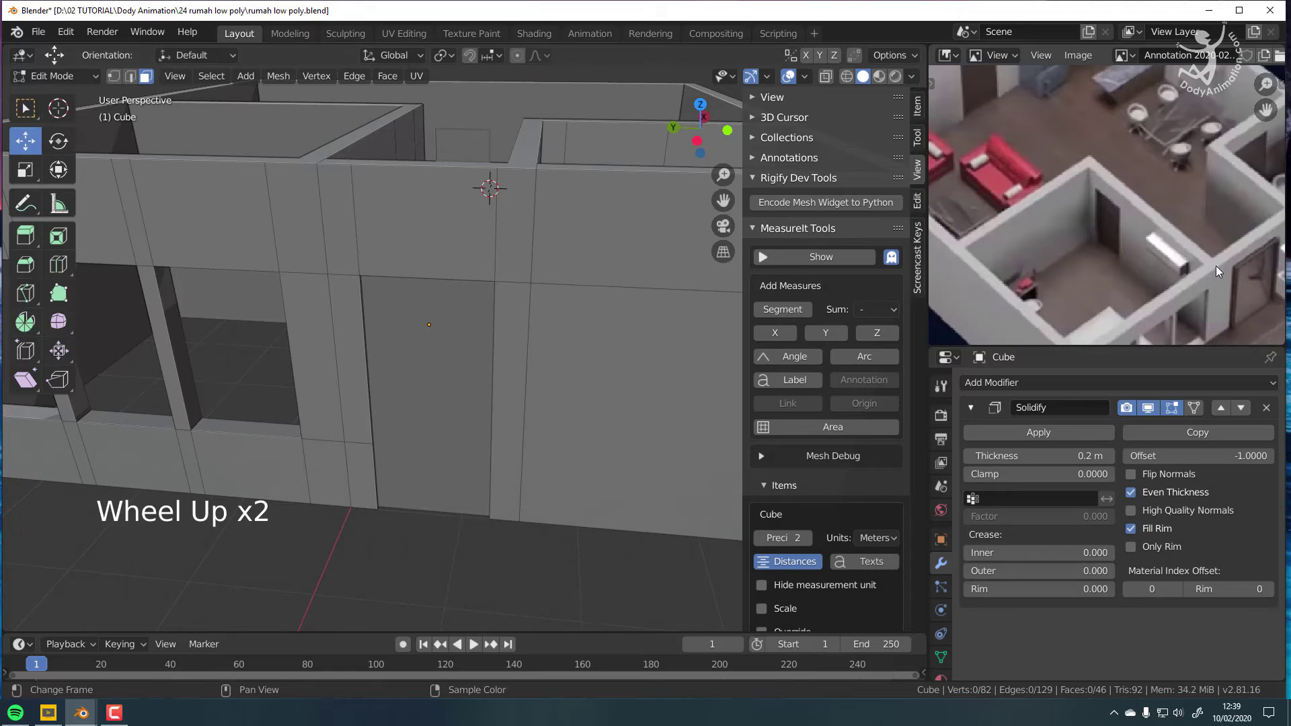
pyautogui.scroll(-1, 414, 280)
pyautogui.keyDown('shift'); pyautogui.moveTo(414, 280); pyautogui.dragTo(399, 298, button='middle'); pyautogui.keyUp('shift')
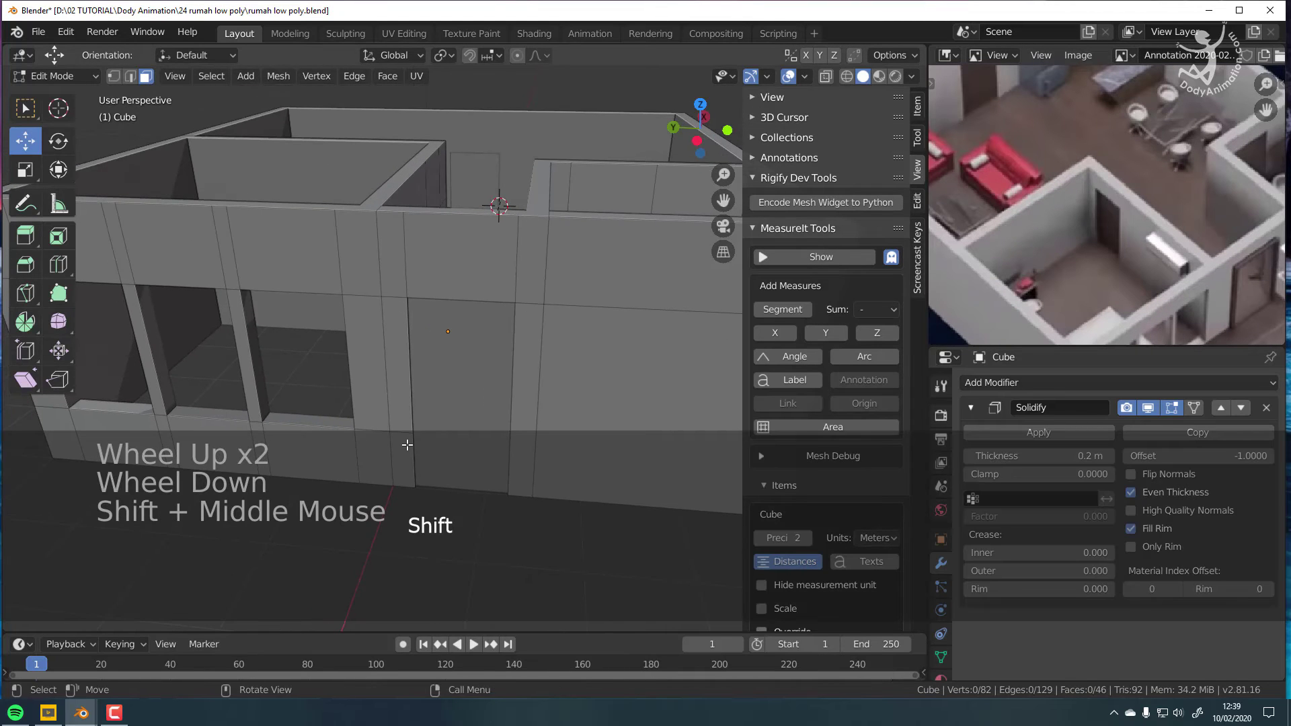
# Step: Return to Object Mode, hide the door panel filling the front doorway, and save the file
pyautogui.keyDown('shift'); pyautogui.moveTo(462, 334); pyautogui.dragTo(470, 340, button='middle'); pyautogui.keyUp('shift')
pyautogui.scroll(-1, 473, 341)
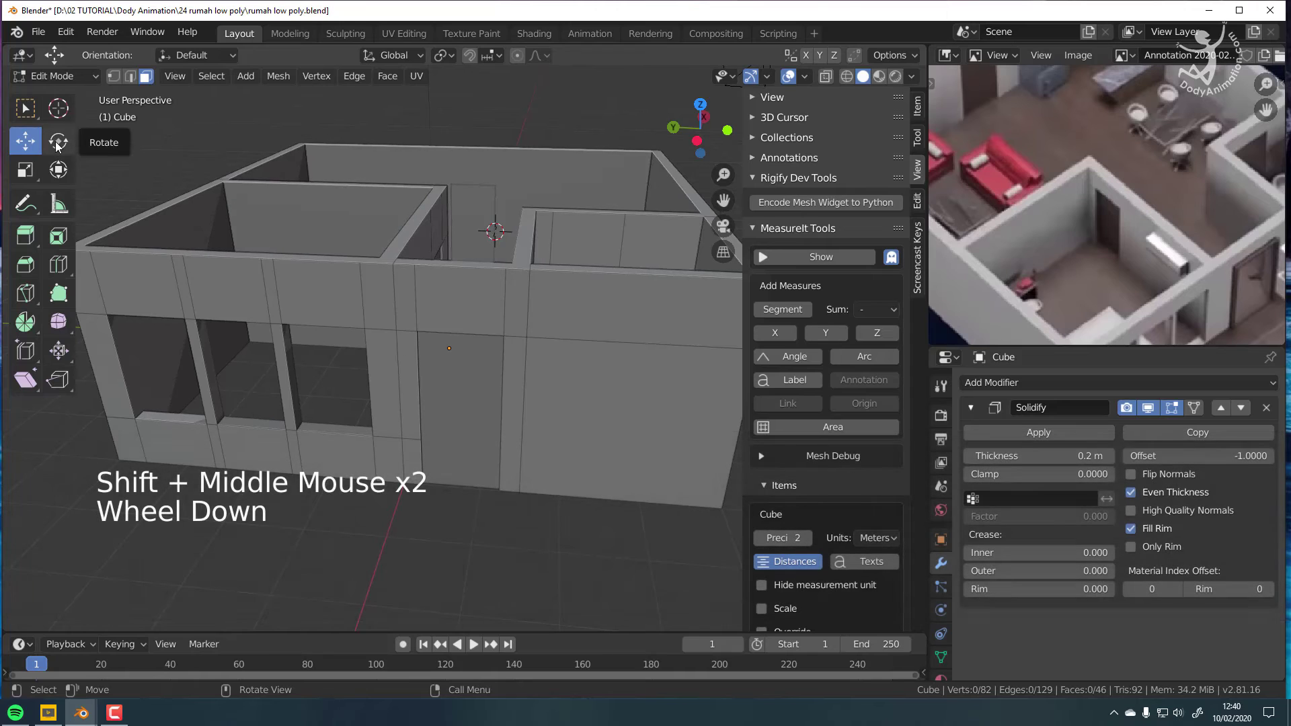
pyautogui.click(68, 79)
pyautogui.click(70, 95)
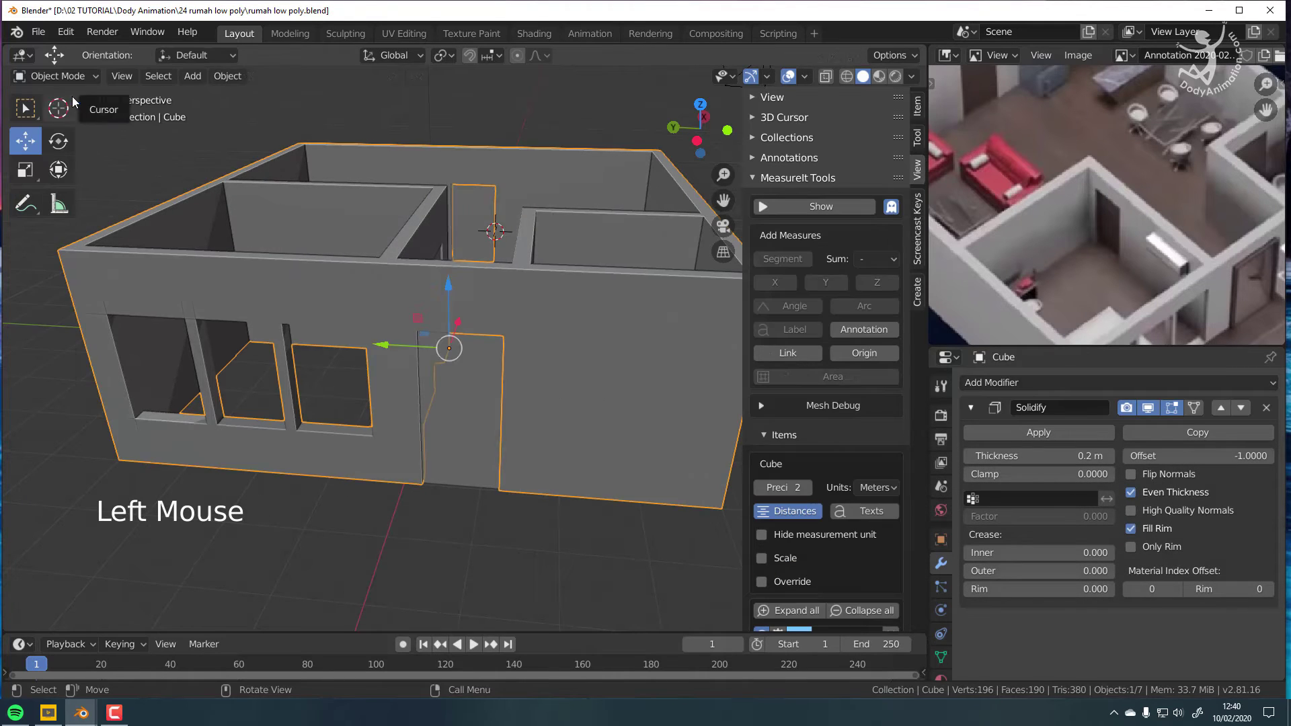
pyautogui.press('a')
pyautogui.moveTo(416, 334); pyautogui.dragTo(486, 409, button='middle')
pyautogui.click(503, 346)
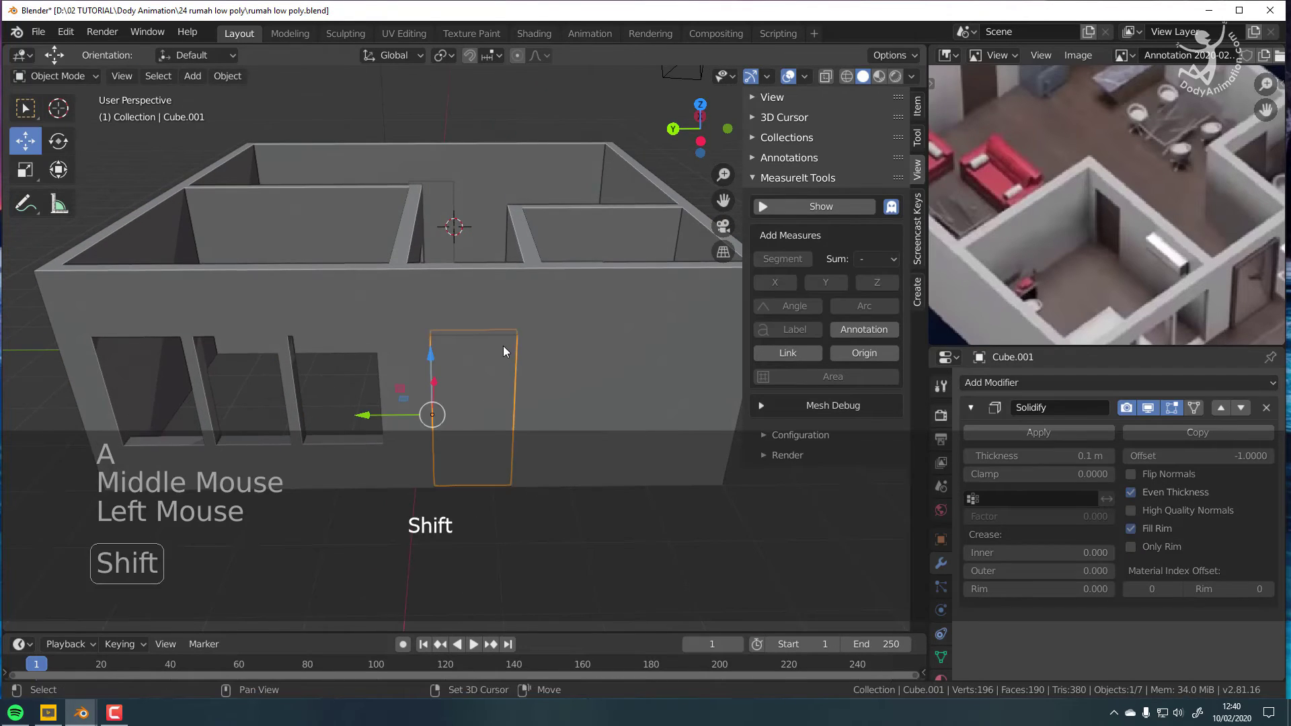
pyautogui.keyDown('shift'); pyautogui.moveTo(503, 346); pyautogui.dragTo(482, 289, button='middle'); pyautogui.keyUp('shift')
pyautogui.press('h')
pyautogui.scroll(2, 374, 413)
pyautogui.hotkey('ctrl', 's')
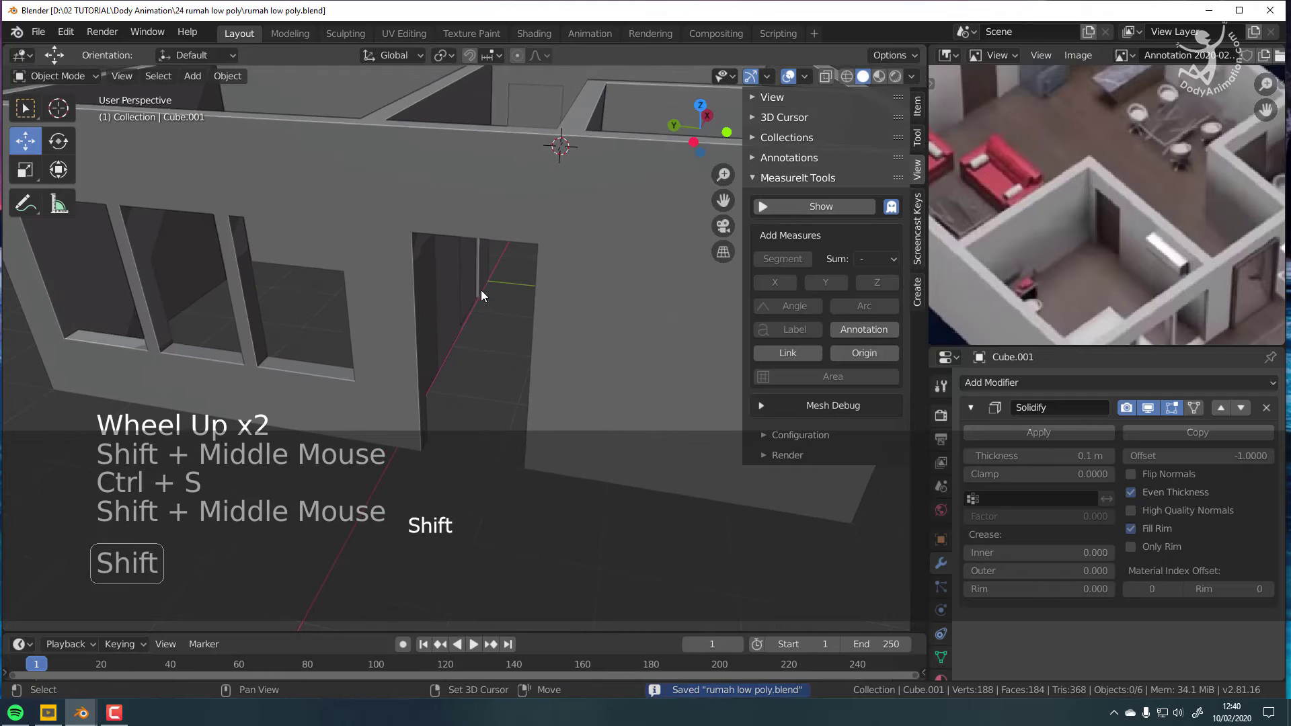
pyautogui.click(366, 255)
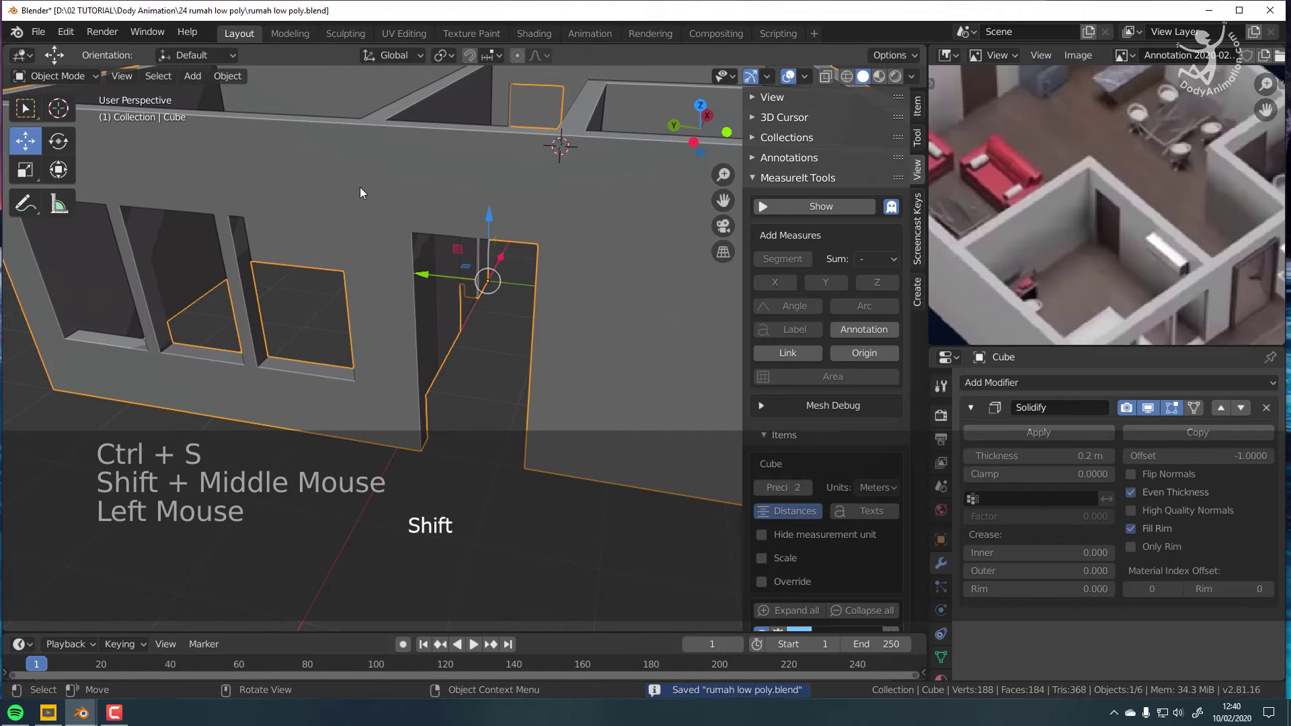
pyautogui.click(78, 75)
pyautogui.click(67, 114)
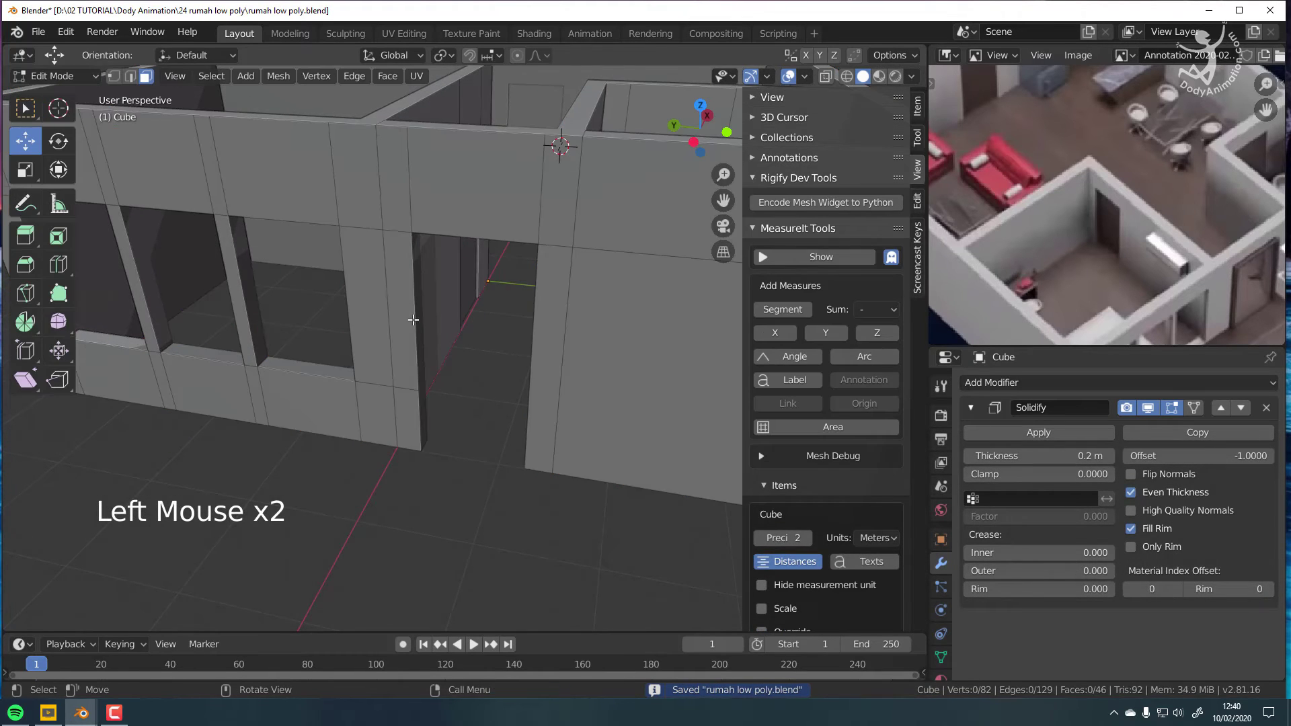
pyautogui.moveTo(289, 283); pyautogui.dragTo(336, 289, button='middle')
pyautogui.click(147, 76)
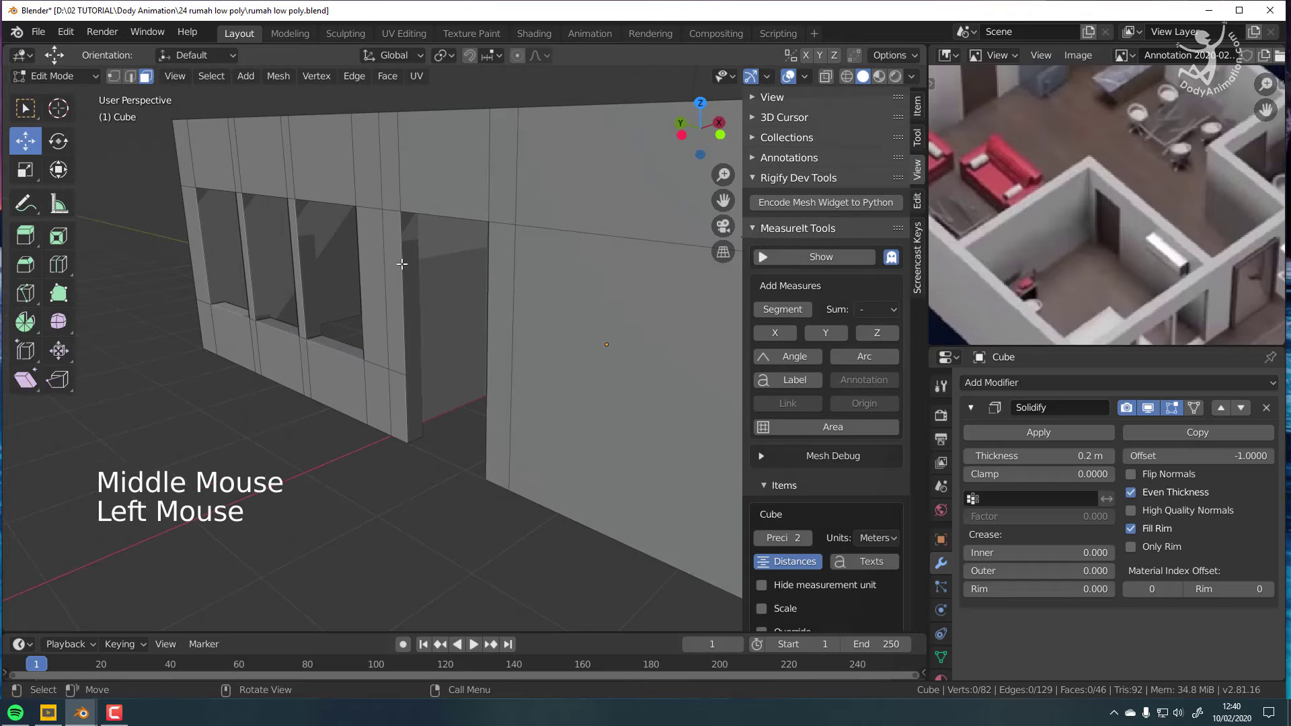
pyautogui.doubleClick(423, 293)
pyautogui.moveTo(426, 293); pyautogui.dragTo(564, 394, button='middle')
pyautogui.press('a')
pyautogui.scroll(-2, 504, 354)
pyautogui.press('Tab')
pyautogui.press('a')
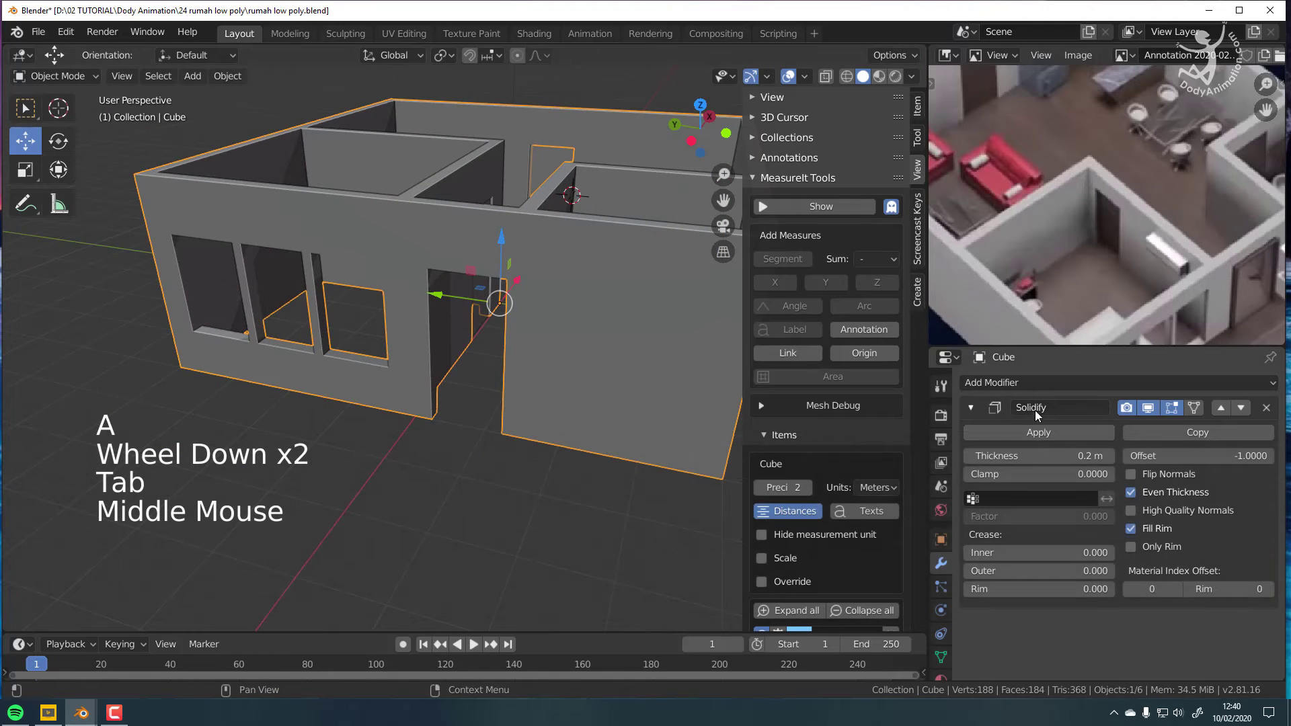
# Step: Apply the Solidify modifier on the house walls and return to editing their mesh
pyautogui.click(70, 80)
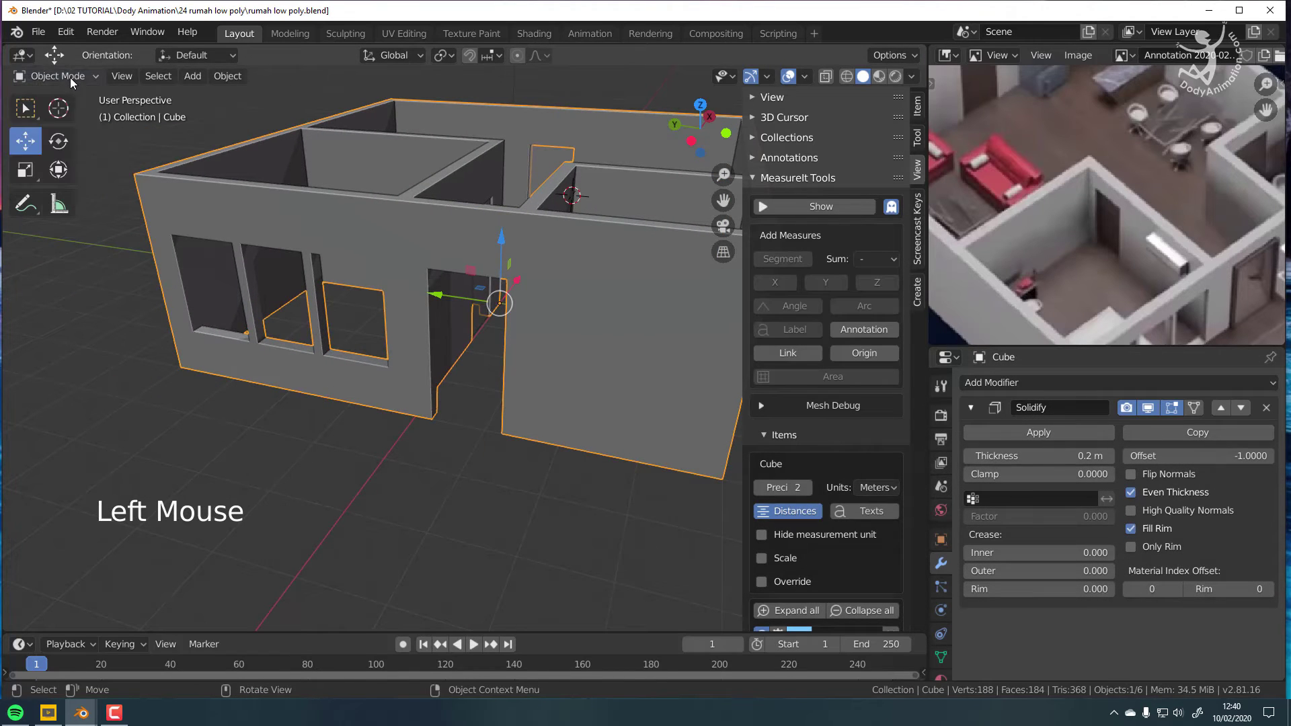
pyautogui.click(1027, 432)
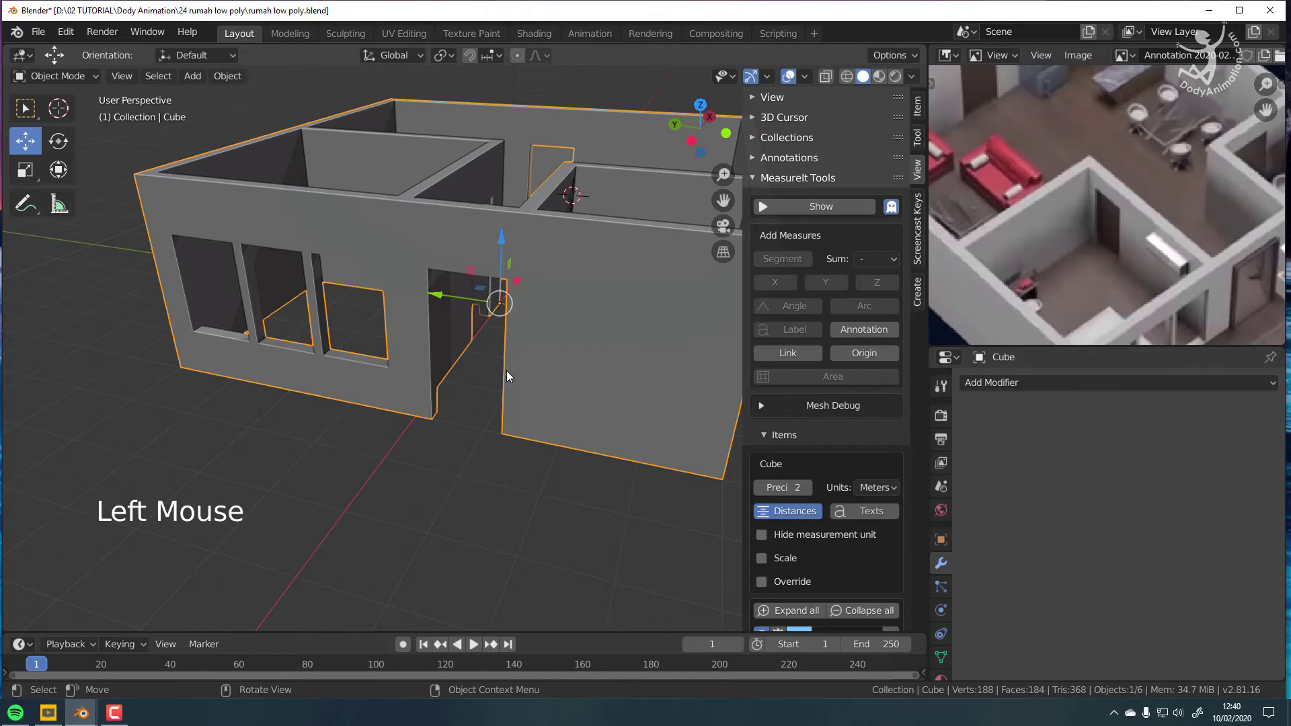
pyautogui.scroll(3, 508, 376)
pyautogui.click(68, 76)
pyautogui.click(57, 98)
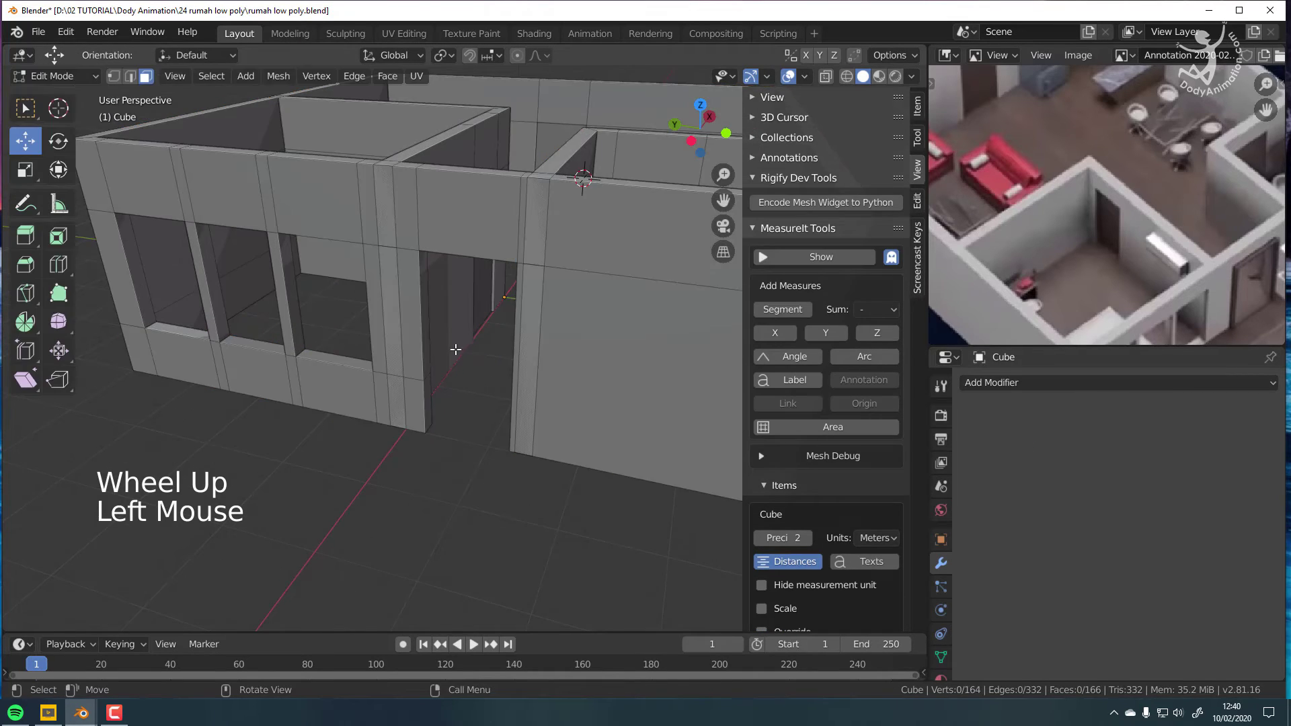
# Step: Select the four inner faces of the front doorway: both side jambs, including the short lower piece, and the underside of the lintel
pyautogui.scroll(2, 456, 349)
pyautogui.click(406, 325)
pyautogui.keyDown('shift'); pyautogui.moveTo(424, 345); pyautogui.dragTo(401, 411, button='middle'); pyautogui.keyUp('shift')
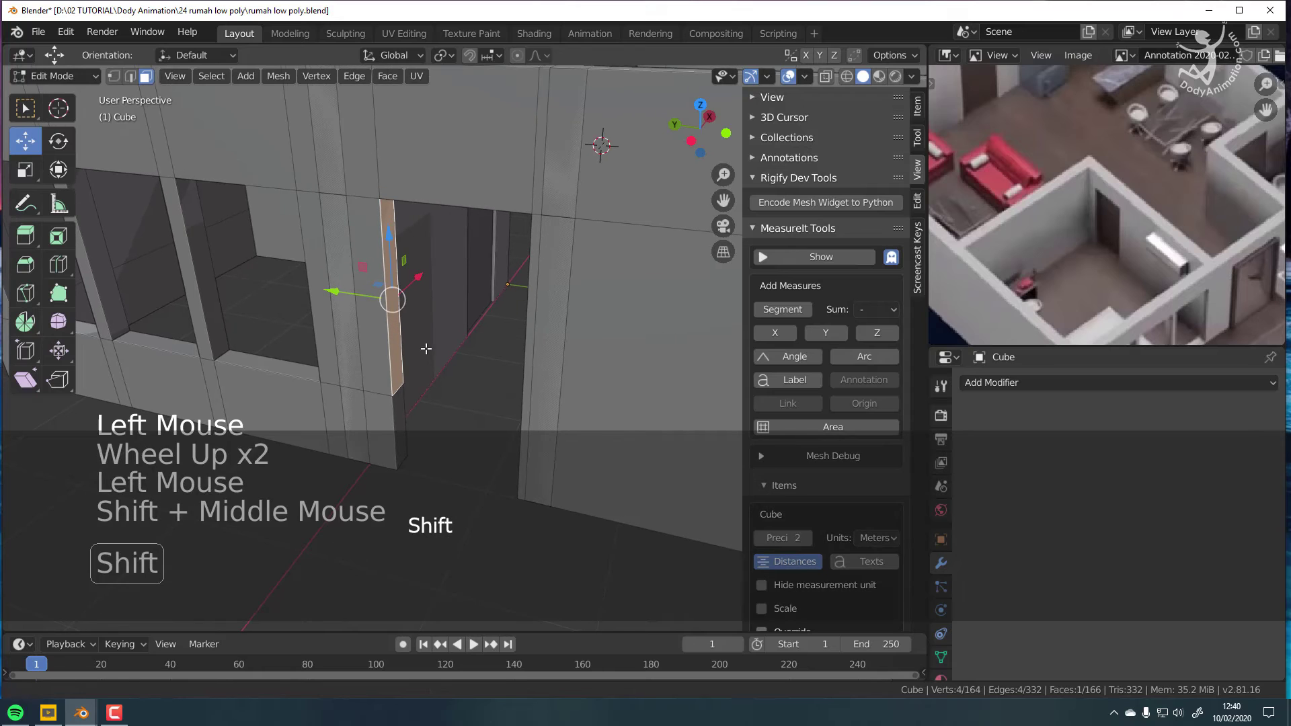
pyautogui.keyDown('shift'); pyautogui.click(402, 410); pyautogui.keyUp('shift')
pyautogui.moveTo(489, 296); pyautogui.dragTo(590, 242, button='middle')
pyautogui.keyDown('shift'); pyautogui.click(557, 416); pyautogui.keyUp('shift')
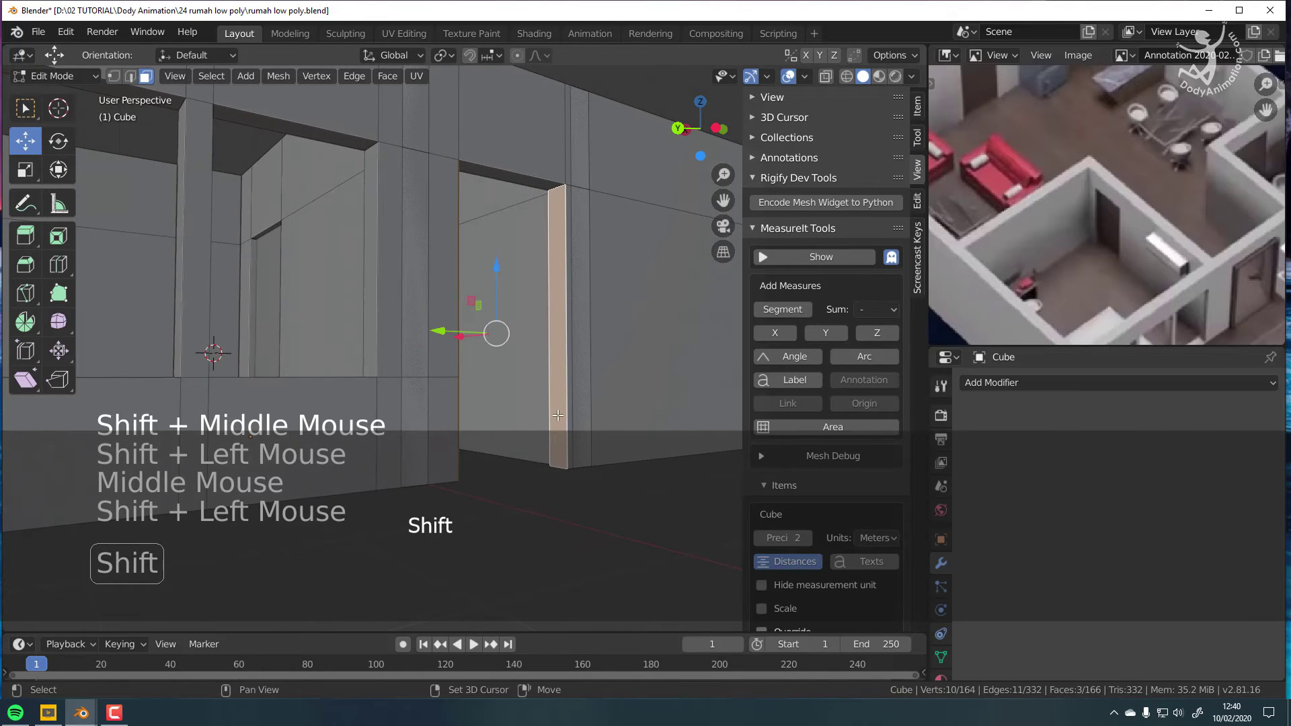
pyautogui.keyDown('shift'); pyautogui.click(536, 183); pyautogui.keyUp('shift')
pyautogui.moveTo(536, 183); pyautogui.dragTo(332, 209, button='middle')
pyautogui.moveTo(346, 451); pyautogui.dragTo(513, 408, button='middle')
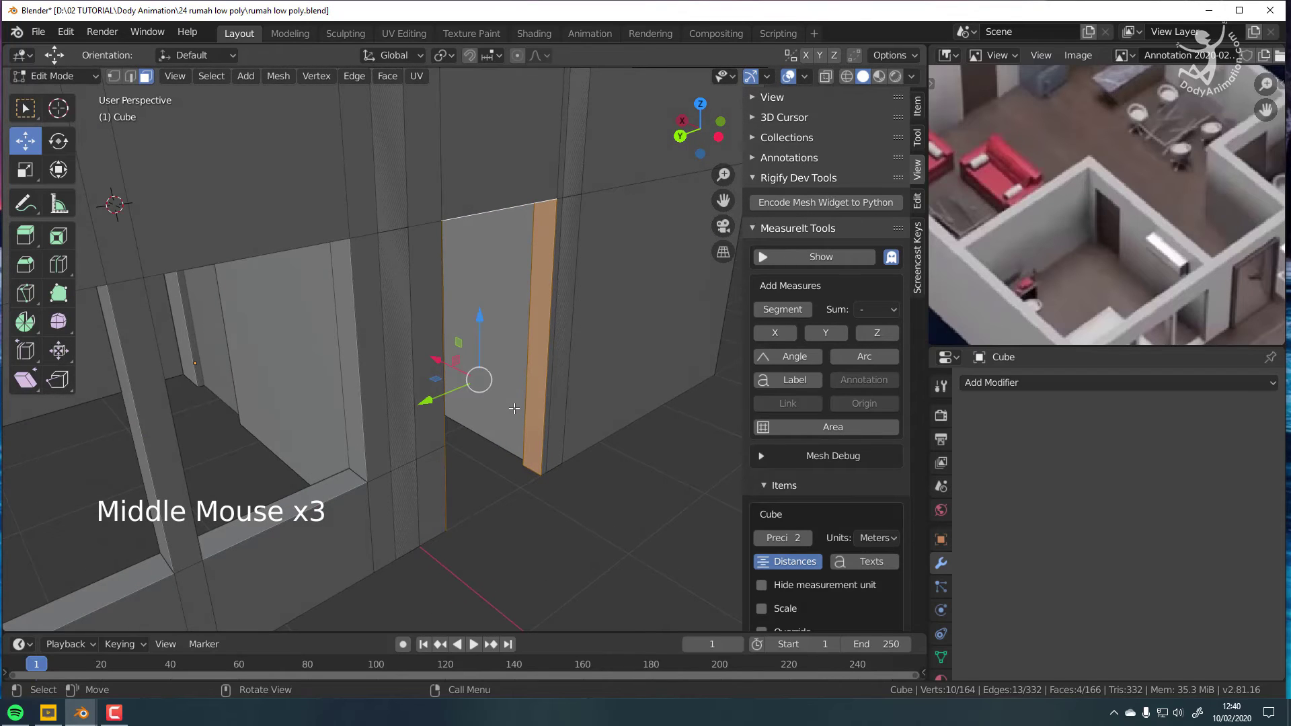
# Step: Duplicate the selected doorway faces in place and separate the copy into its own object
pyautogui.hotkey('shift', 'd')
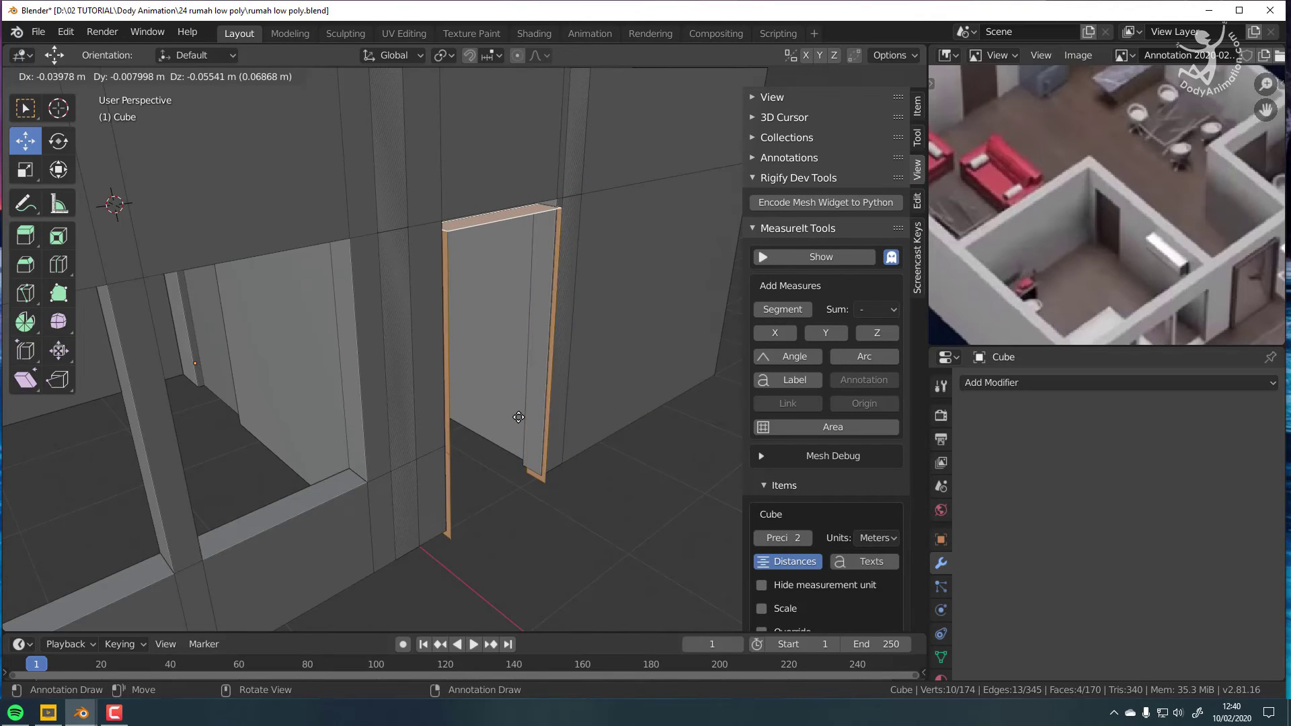
pyautogui.rightClick(518, 417)
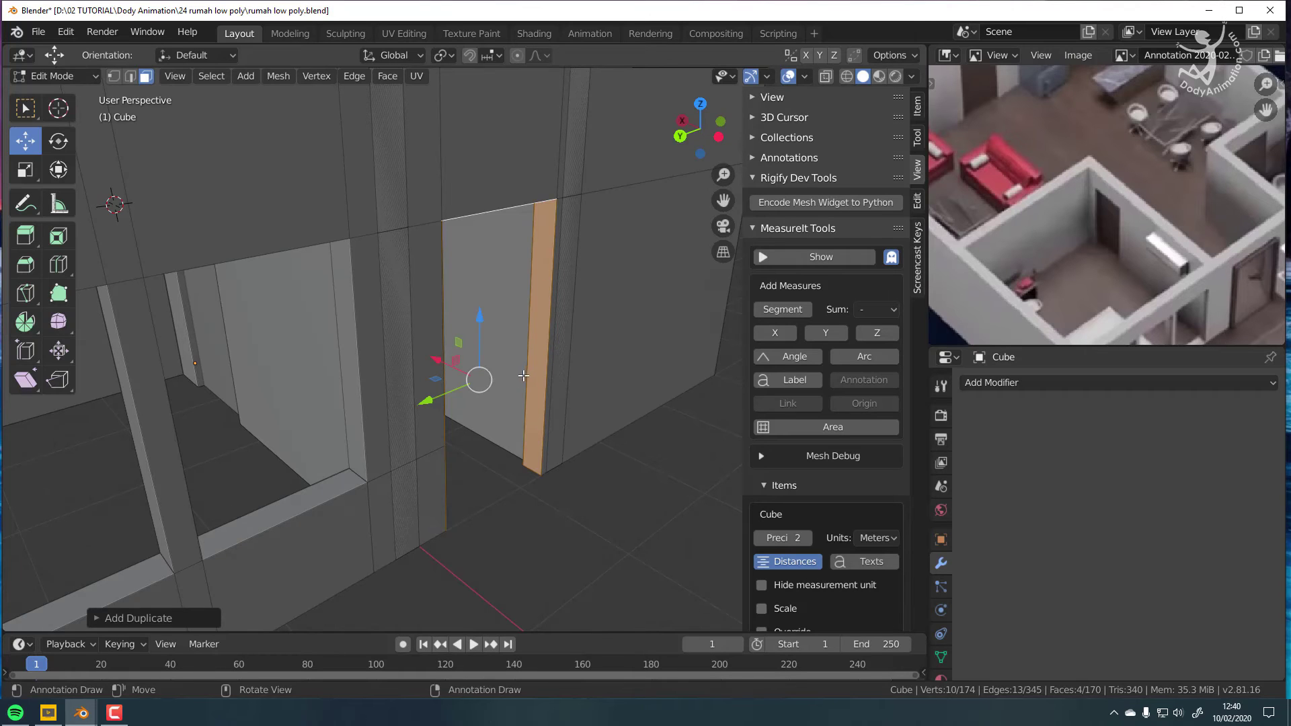
pyautogui.moveTo(524, 375); pyautogui.dragTo(519, 382, button='middle')
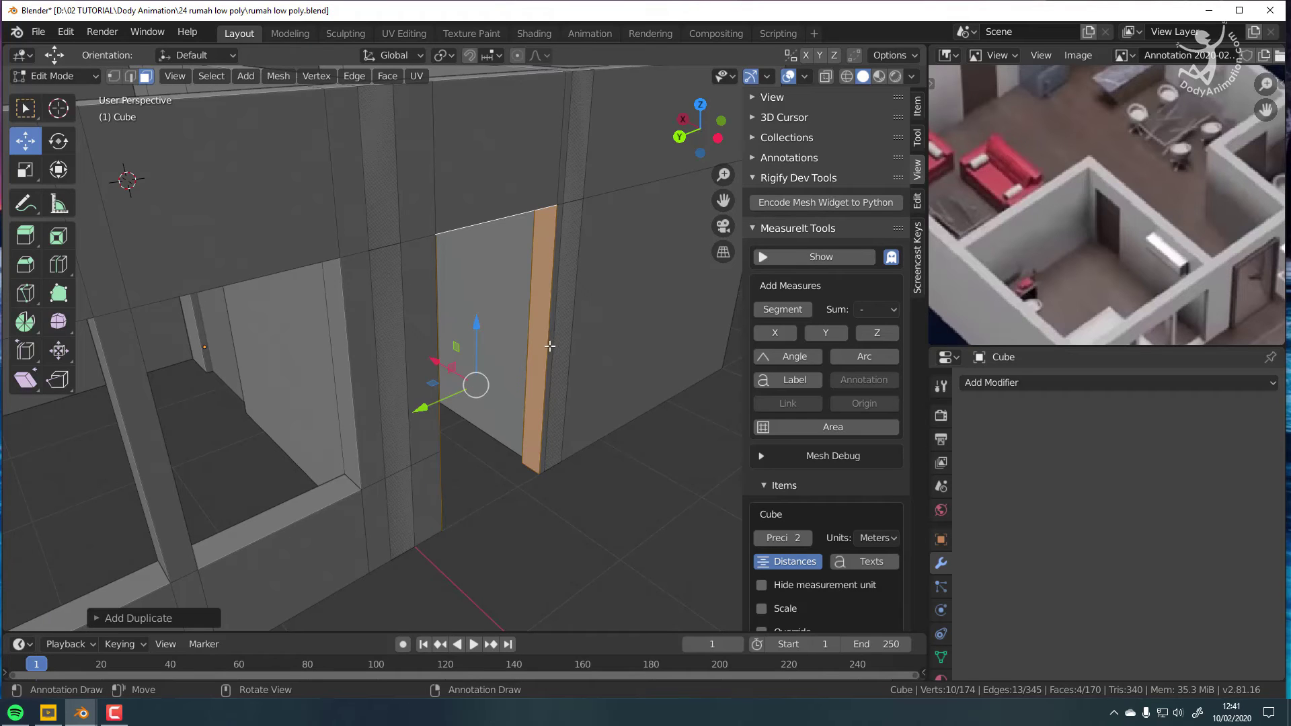
pyautogui.press('p')
pyautogui.click(492, 311)
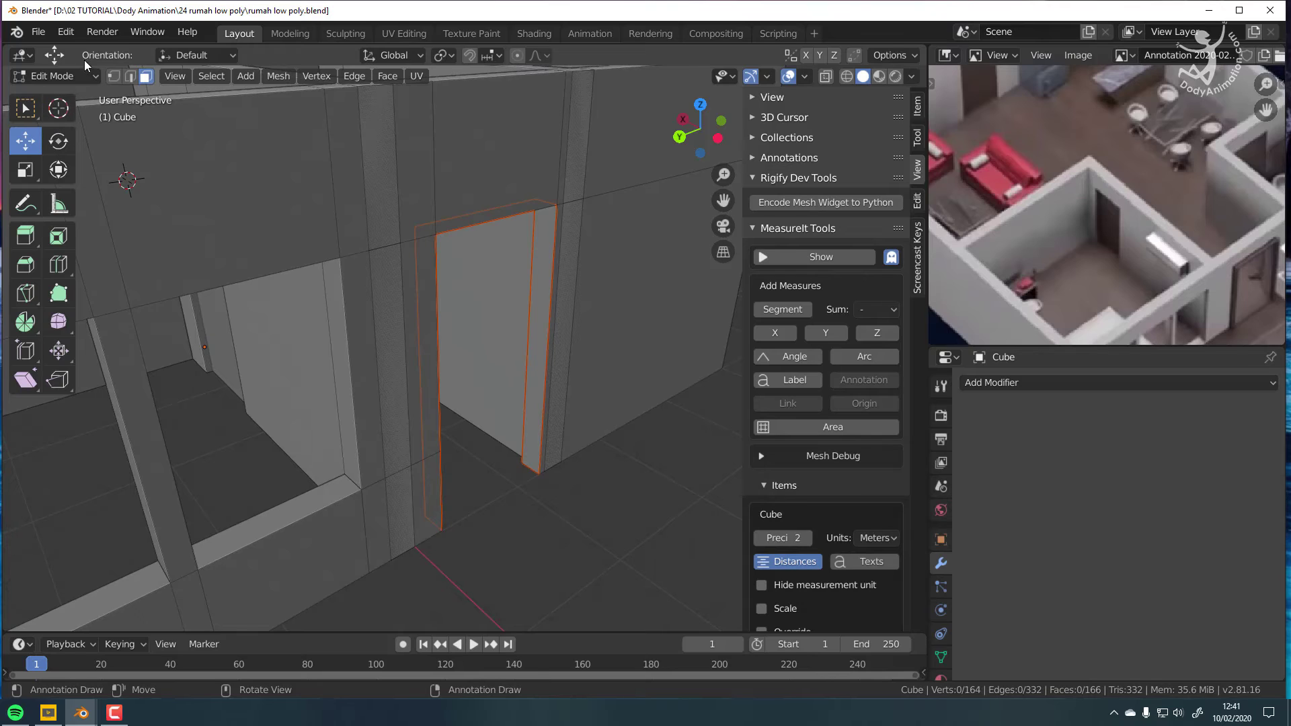
# Step: In Object Mode, switch the reference image editor to the Outliner and select the separated doorway faces, Cube.005
pyautogui.click(74, 76)
pyautogui.click(75, 95)
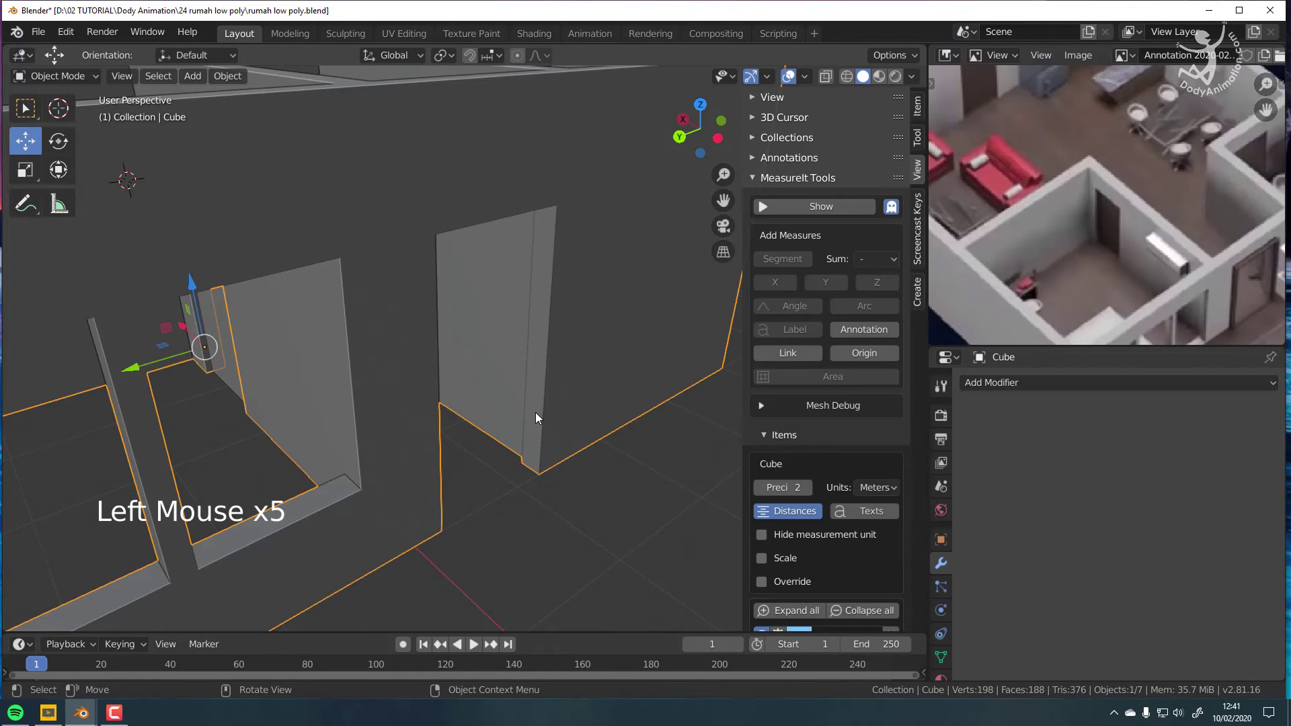
pyautogui.click(531, 446)
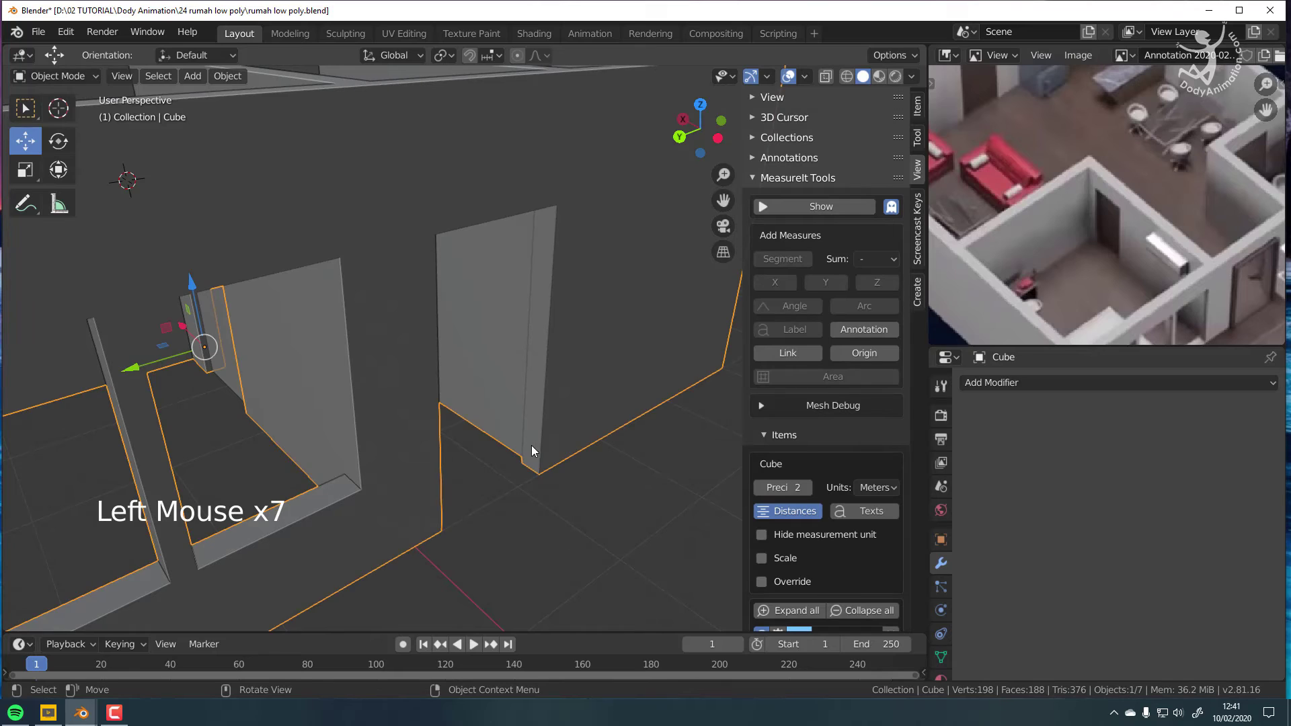
pyautogui.click(548, 273)
pyautogui.click(547, 273)
pyautogui.moveTo(548, 273); pyautogui.dragTo(357, 245, button='middle')
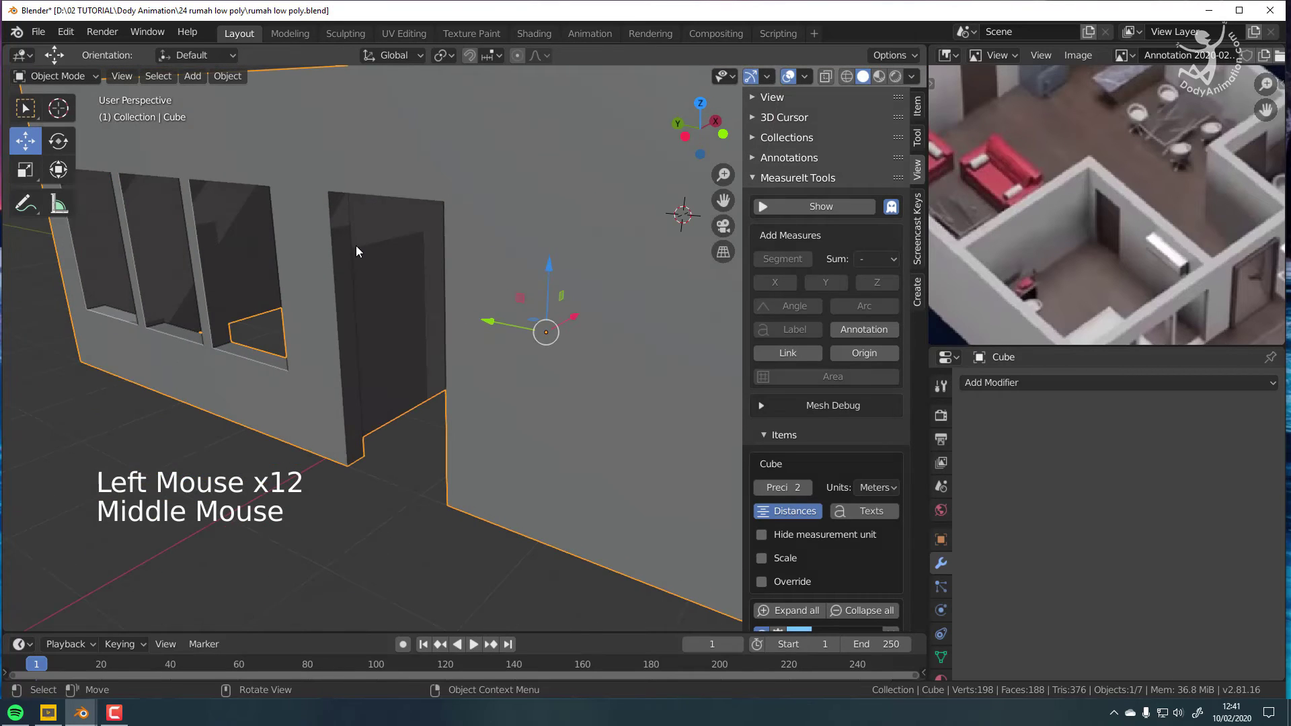
pyautogui.click(349, 240)
pyautogui.click(339, 236)
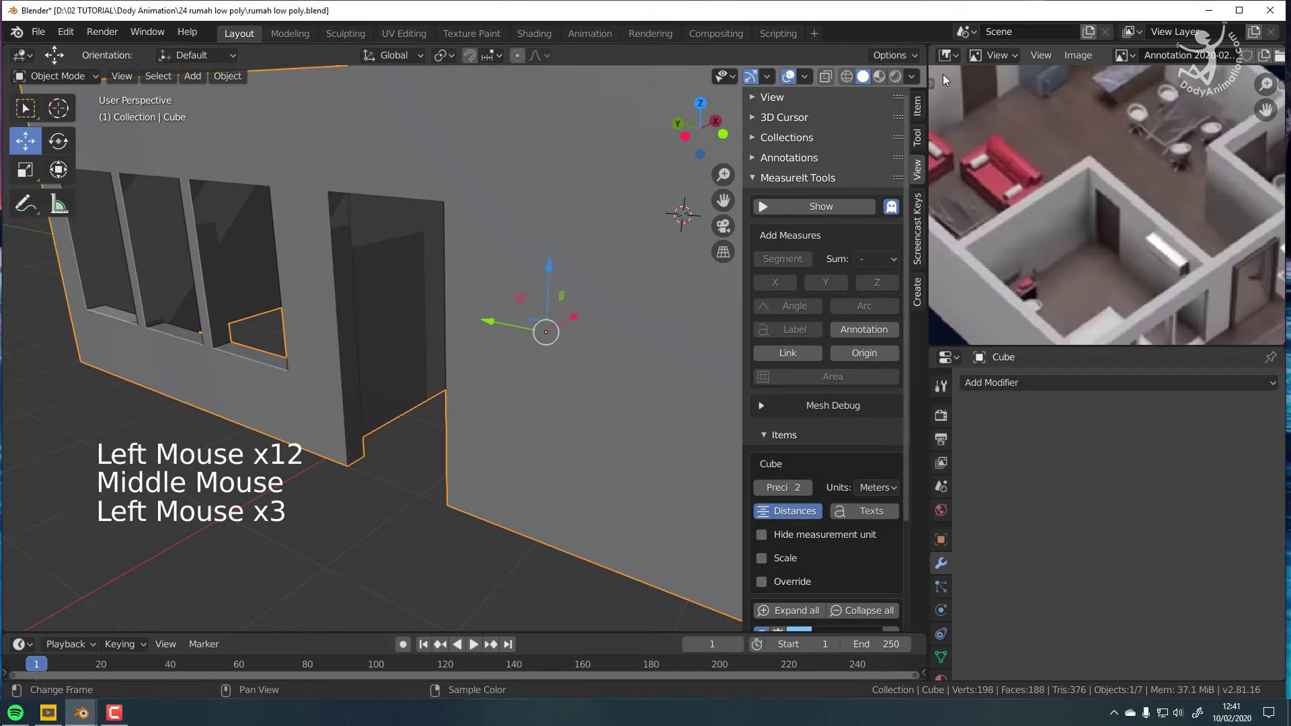
pyautogui.click(947, 55)
pyautogui.click(870, 117)
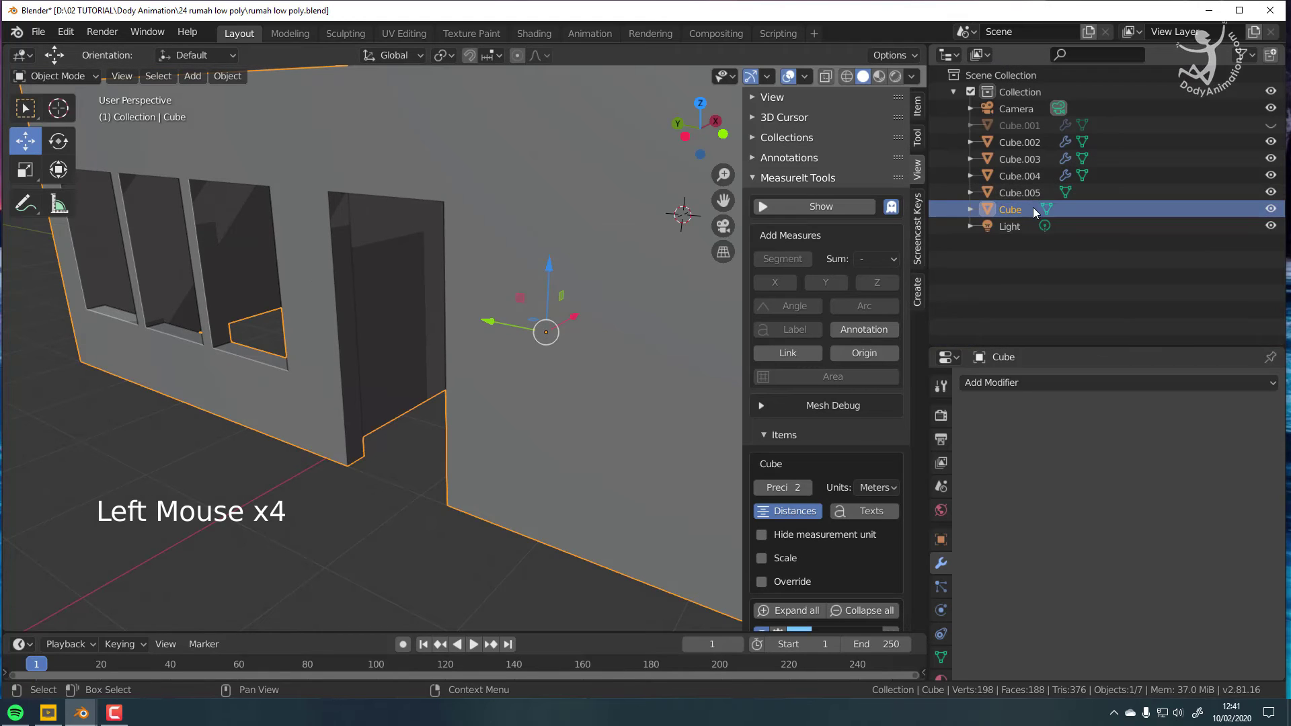
pyautogui.click(1021, 192)
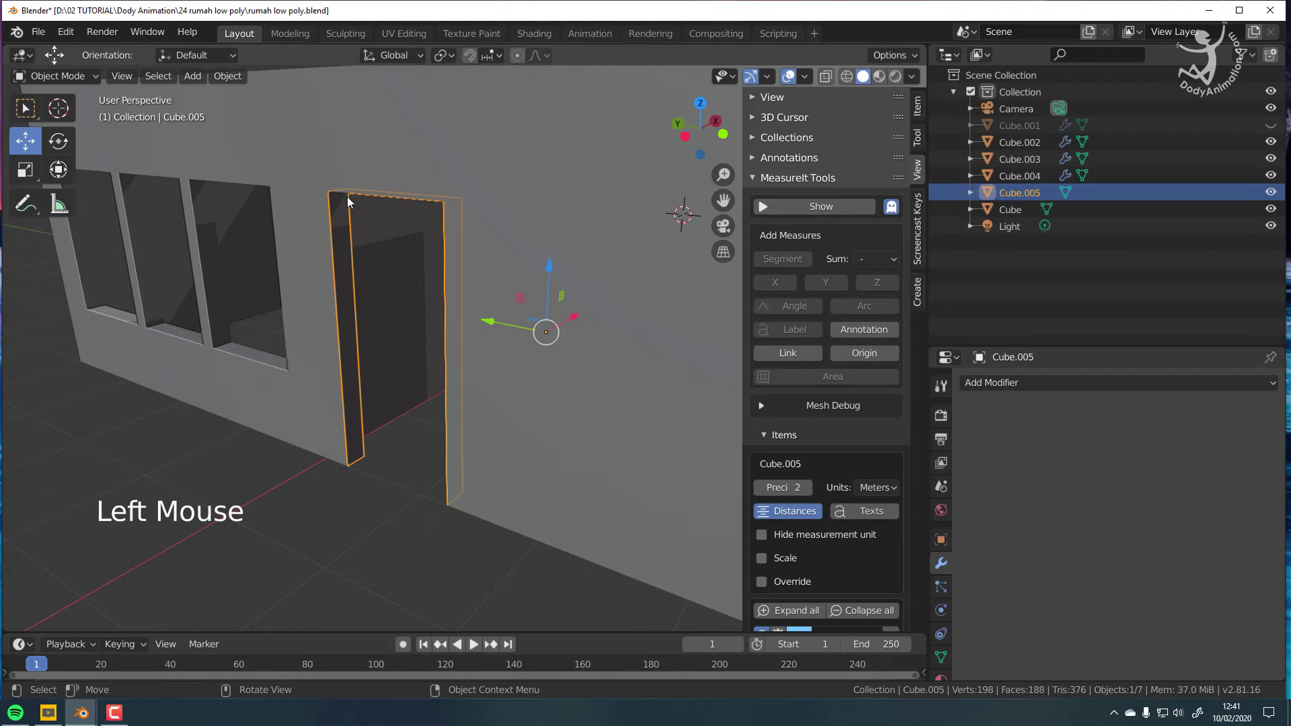
# Step: Set the origin of the separated doorway object to its center of mass (surface)
pyautogui.moveTo(519, 280); pyautogui.dragTo(506, 309, button='middle')
pyautogui.moveTo(506, 309); pyautogui.dragTo(491, 321, button='middle')
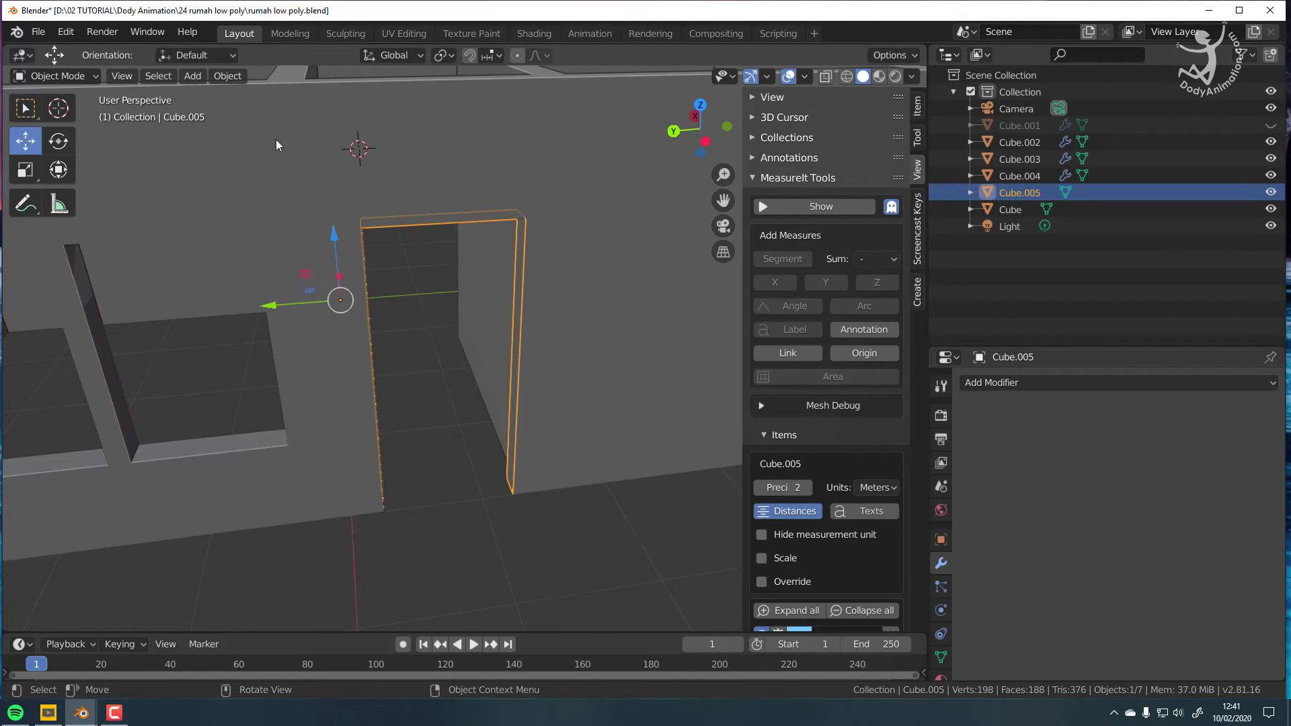
pyautogui.click(227, 77)
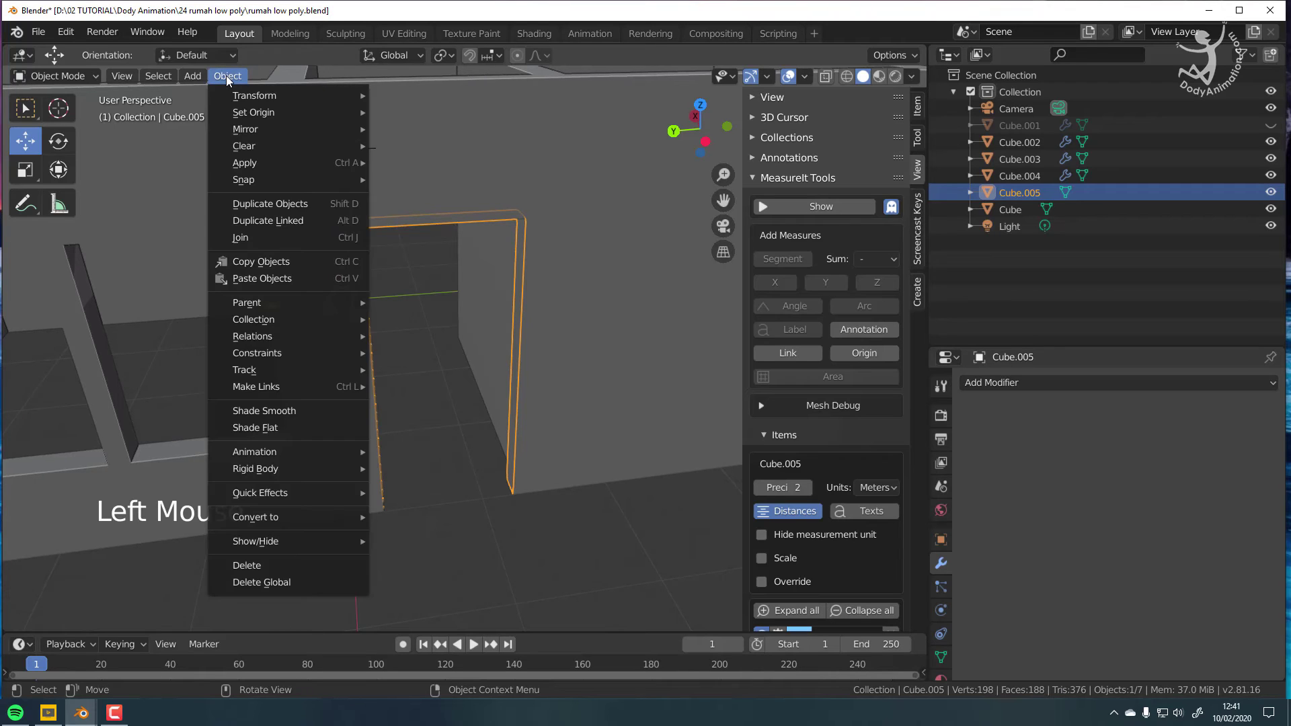
pyautogui.moveTo(282, 112)
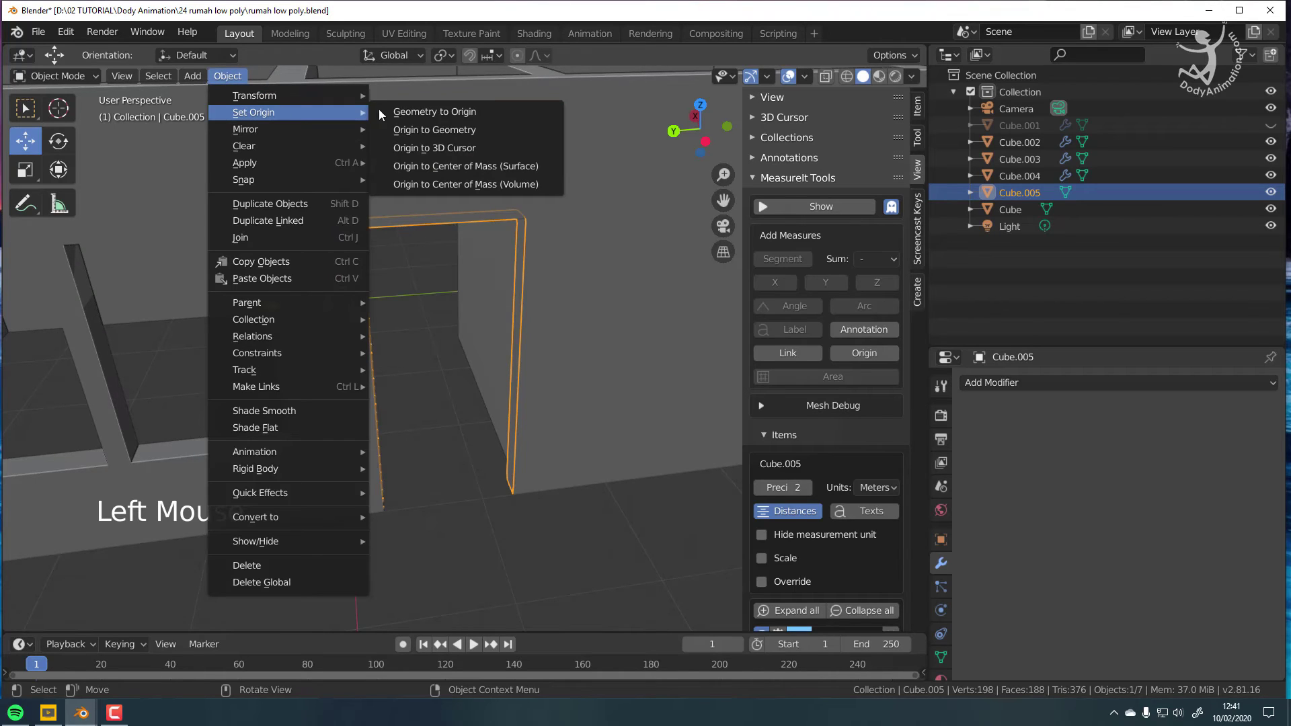
pyautogui.click(453, 165)
pyautogui.moveTo(491, 300); pyautogui.dragTo(569, 308, button='middle')
pyautogui.moveTo(457, 336); pyautogui.dragTo(572, 374)
pyautogui.rightClick(572, 374)
pyautogui.moveTo(567, 374); pyautogui.dragTo(536, 265, button='middle')
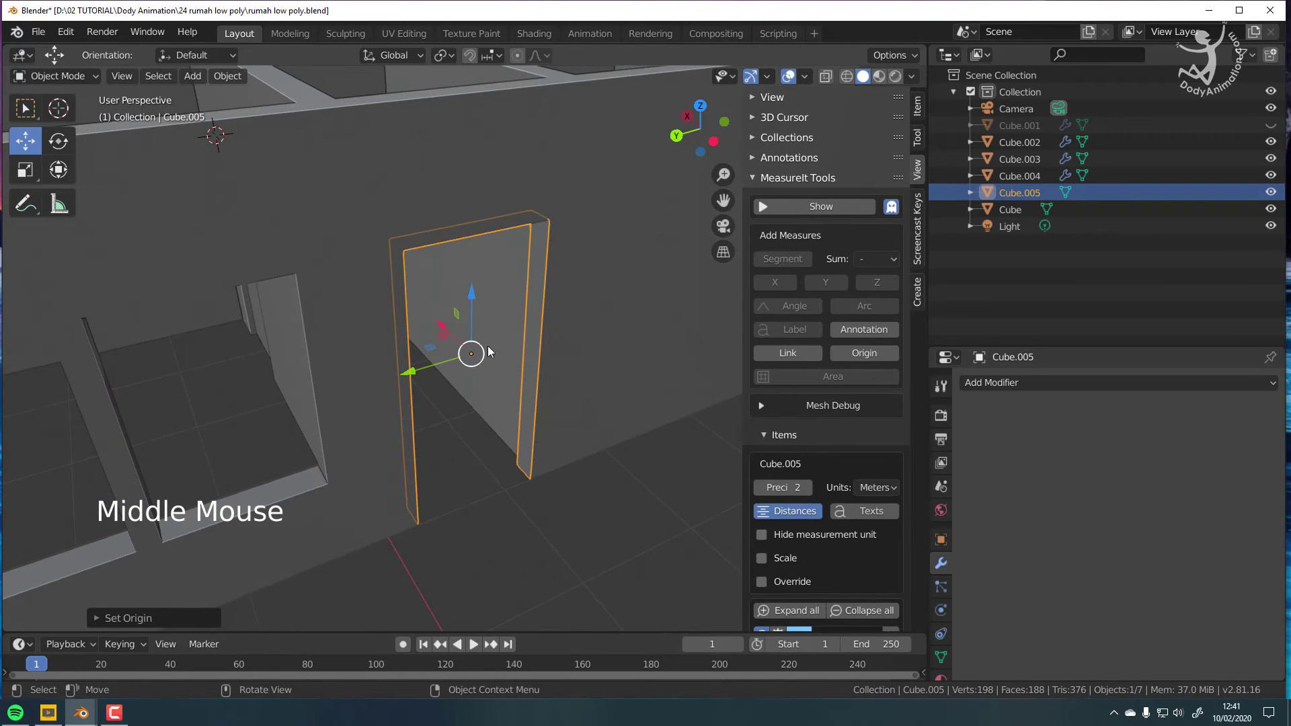
pyautogui.moveTo(489, 351); pyautogui.dragTo(401, 349, button='middle')
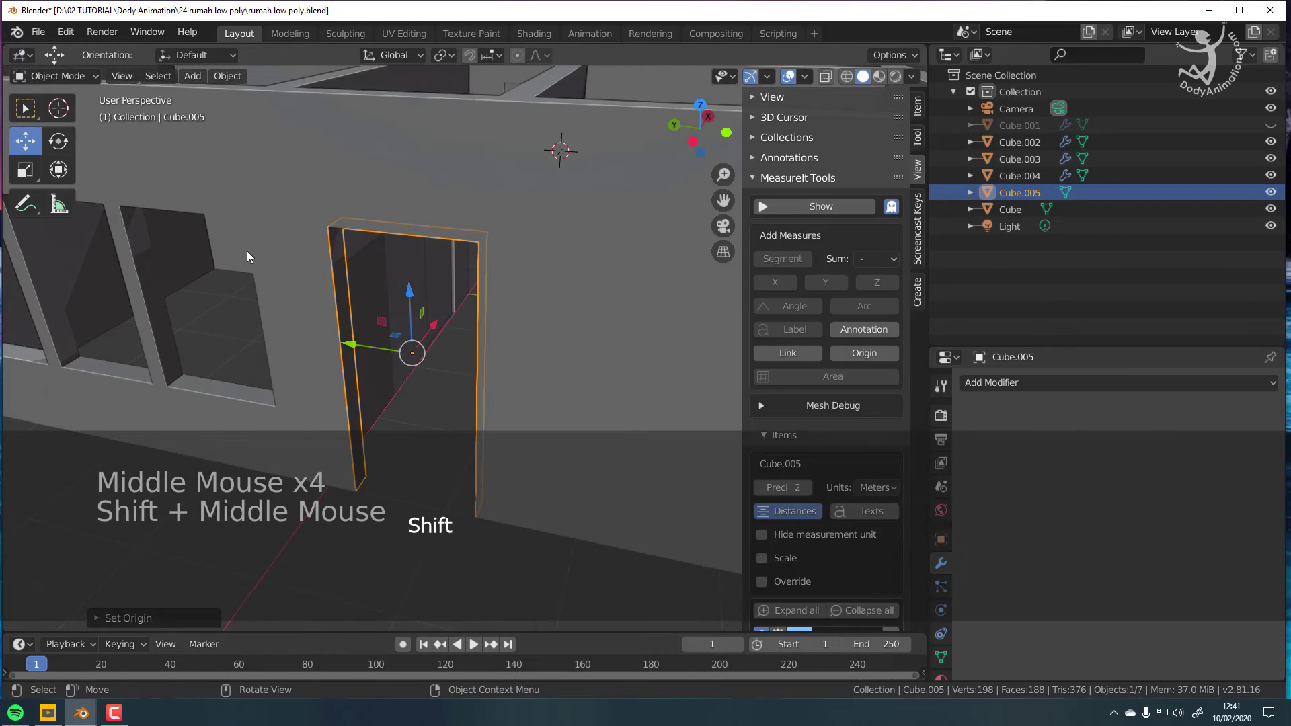
# Step: In Edit Mode, select all faces of the separated doorway and extrude them along their normals about 0.116 m into the wall
pyautogui.click(42, 76)
pyautogui.click(56, 105)
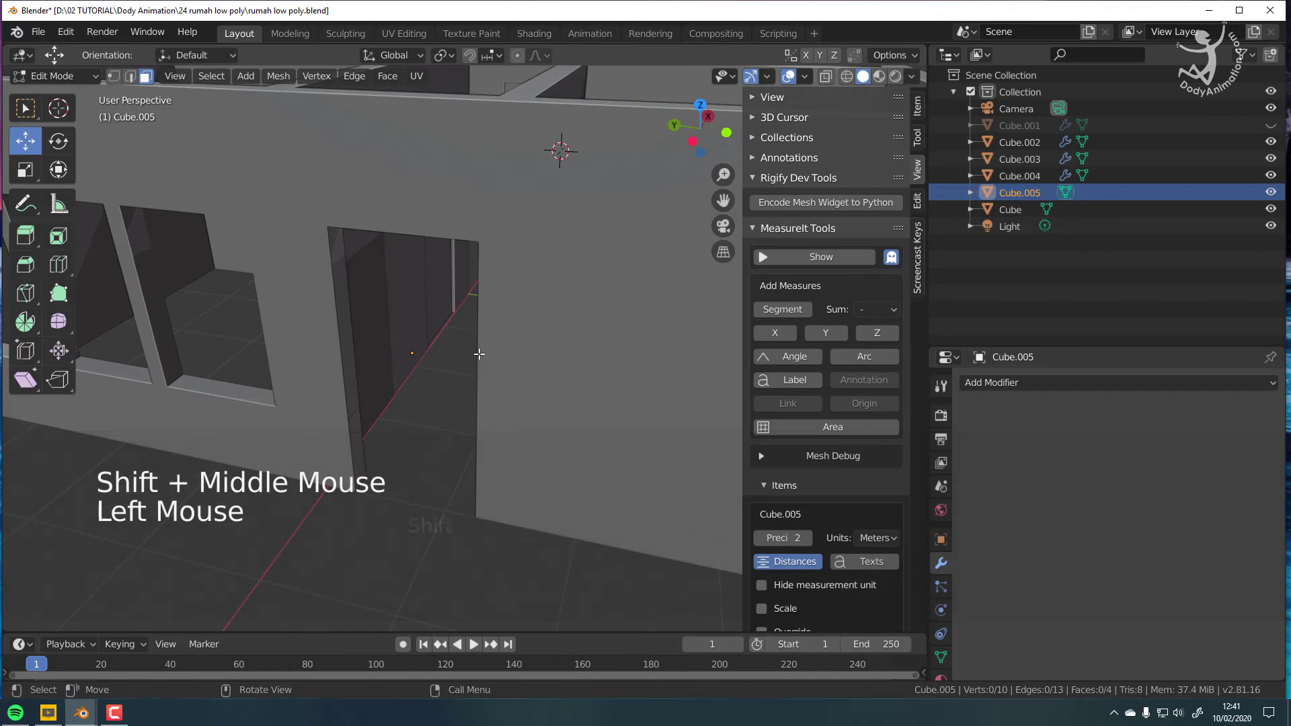
pyautogui.moveTo(478, 352)
pyautogui.mouseDown(button='middle')
pyautogui.moveTo(538, 353)
pyautogui.moveTo(484, 363)
pyautogui.mouseUp(button='middle')
pyautogui.press('a')
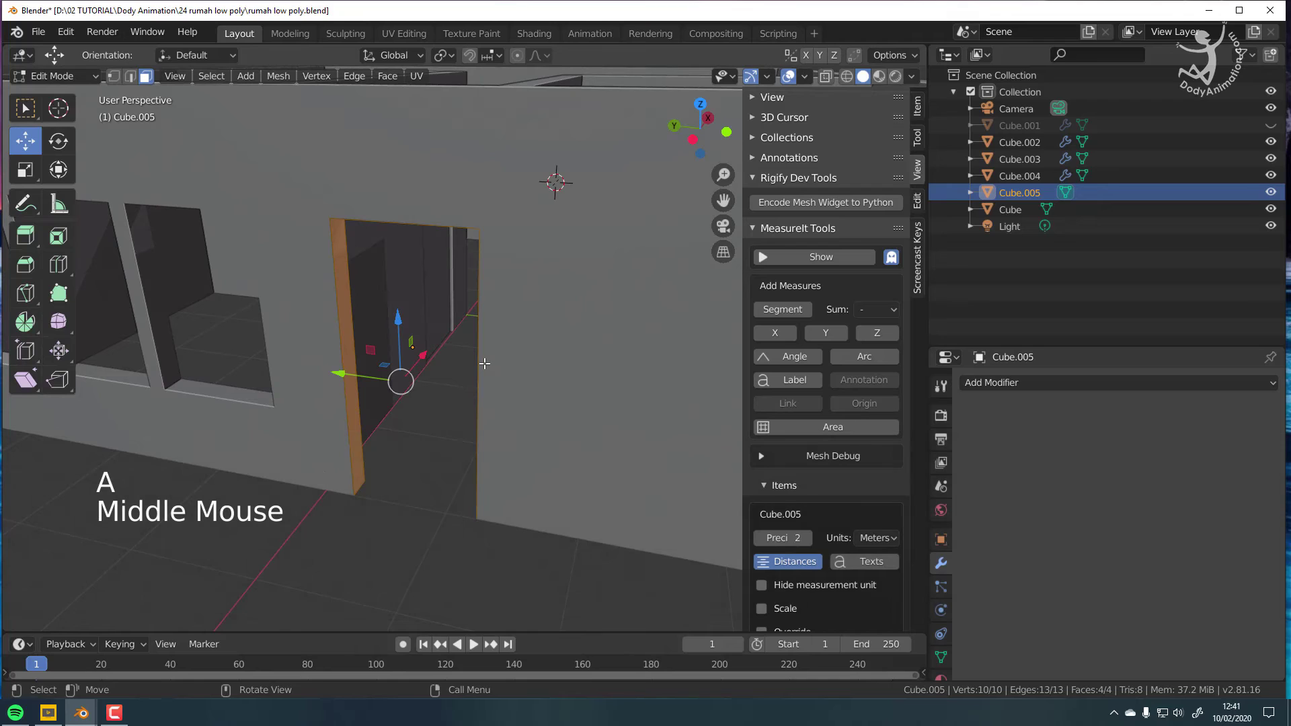
pyautogui.hotkey('alt', 'e')
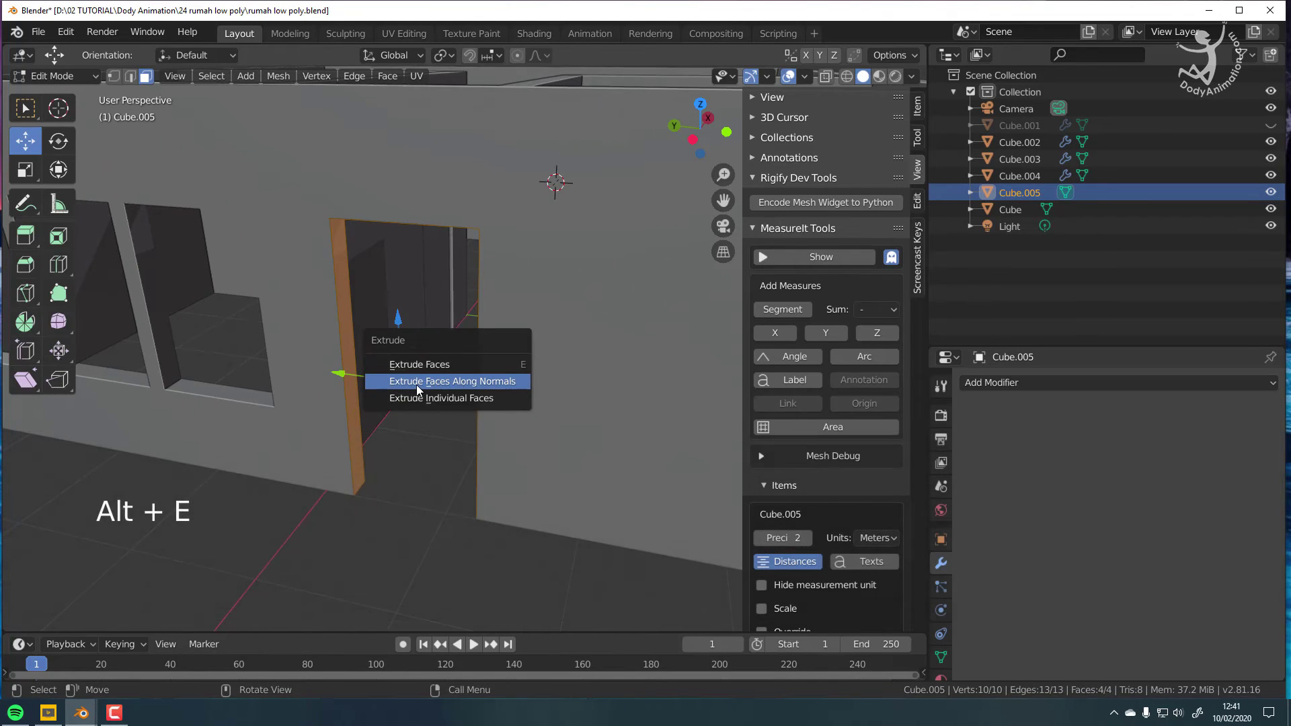
pyautogui.click(490, 382)
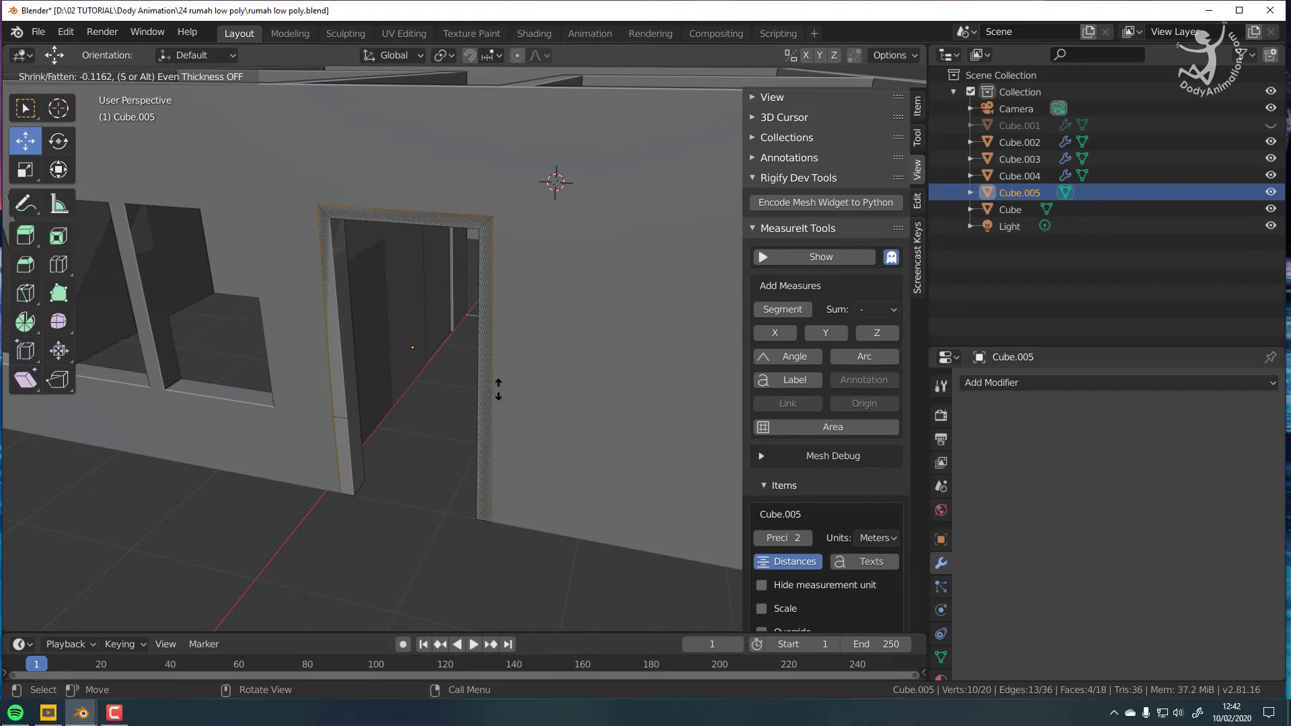
pyautogui.click(499, 389)
pyautogui.moveTo(493, 390); pyautogui.dragTo(554, 341, button='middle')
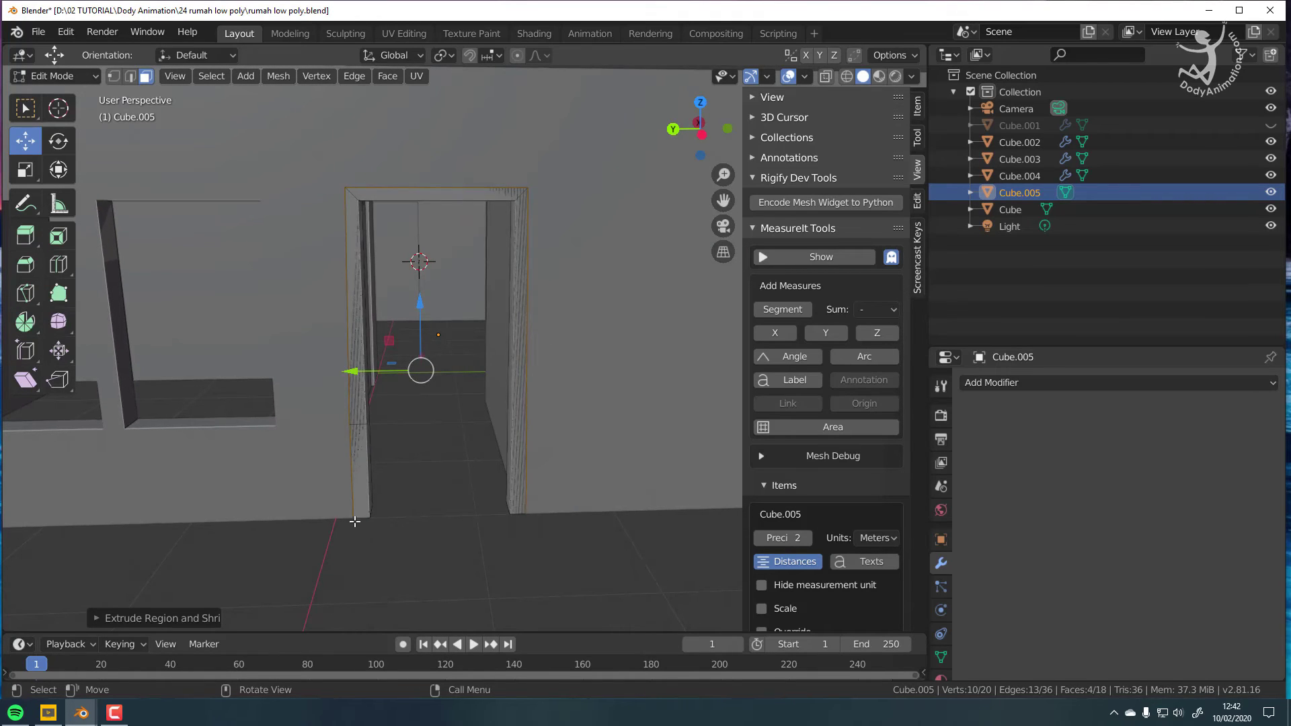
# Step: Enable Offset Even for the door frame extrusion
pyautogui.click(98, 618)
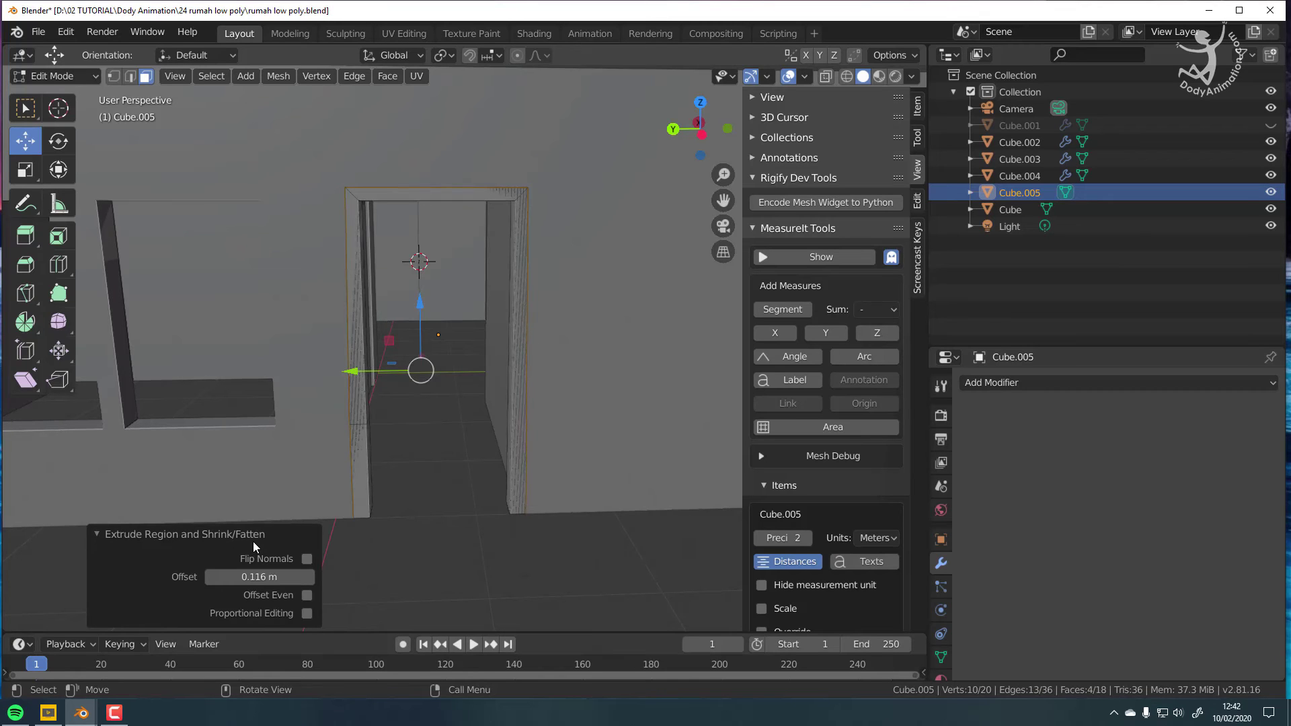
pyautogui.click(308, 596)
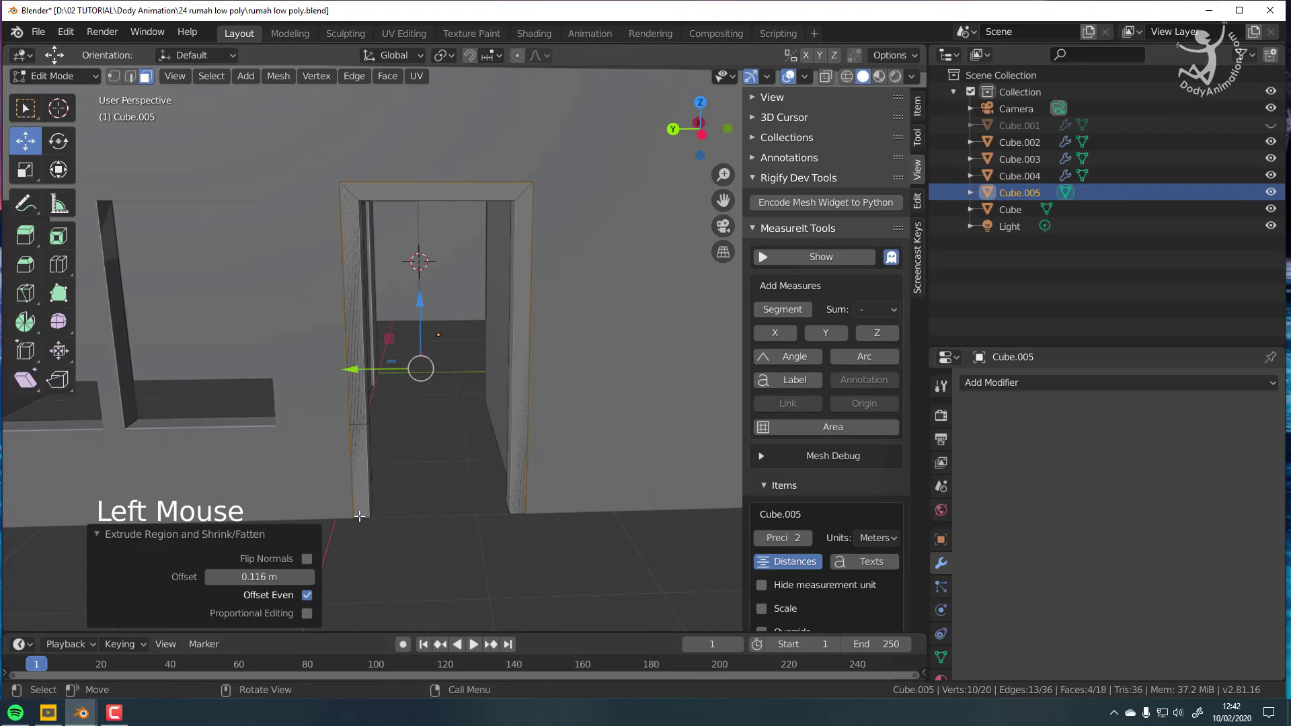
pyautogui.click(111, 538)
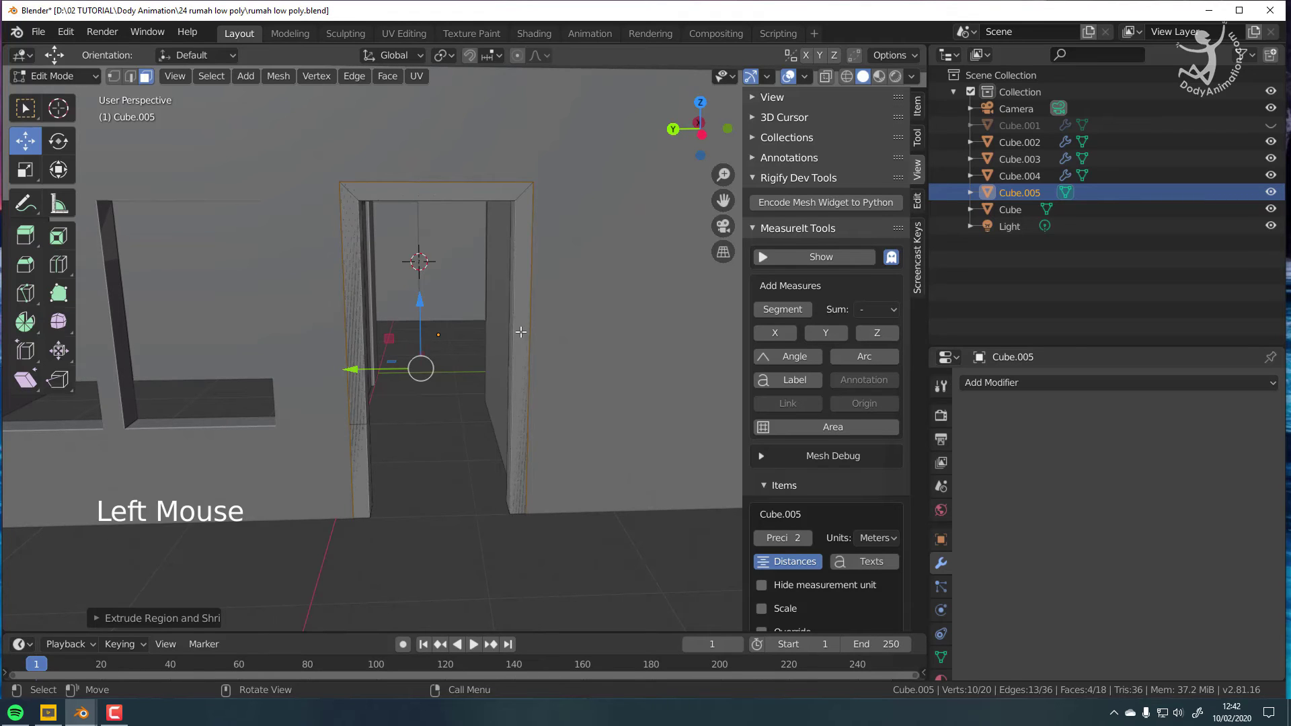
pyautogui.moveTo(498, 222); pyautogui.dragTo(521, 214, button='middle')
pyautogui.moveTo(484, 430); pyautogui.dragTo(431, 401, button='middle')
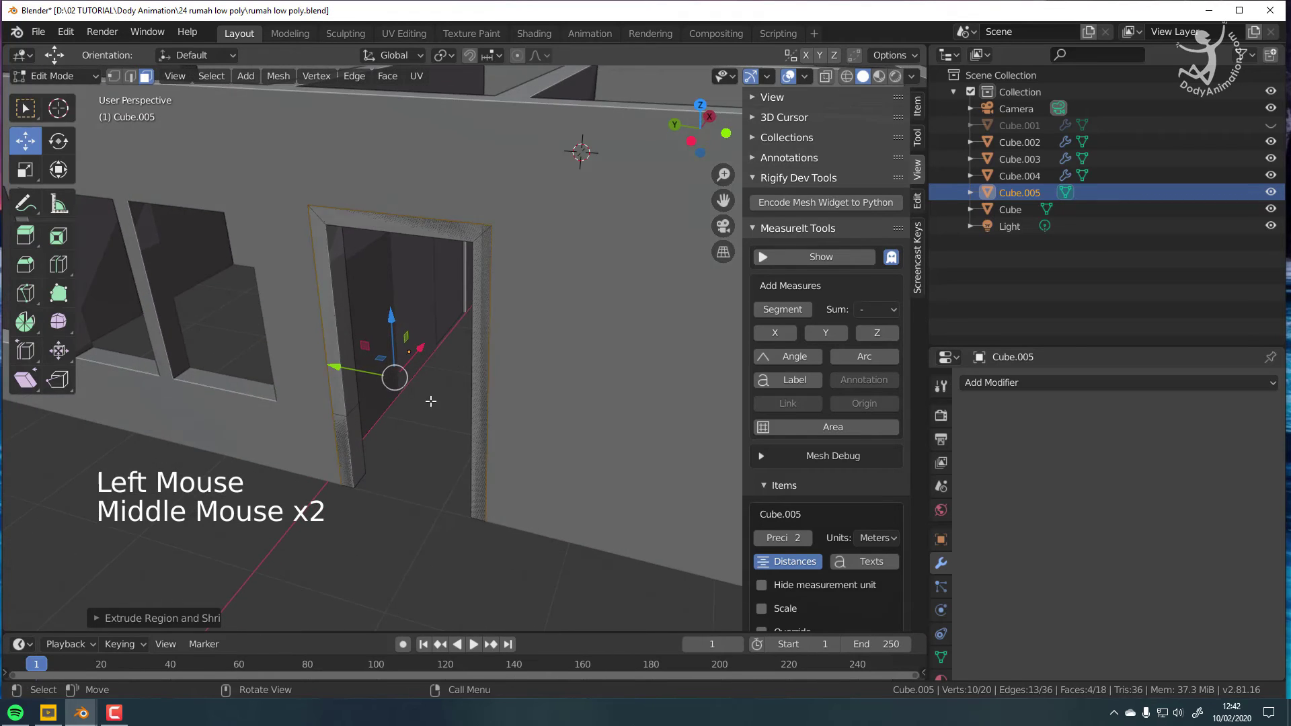
# Step: Select the entire door frame mesh and scale it up slightly along X so it protrudes beyond both sides of the wall
pyautogui.press('a')
pyautogui.press('a')
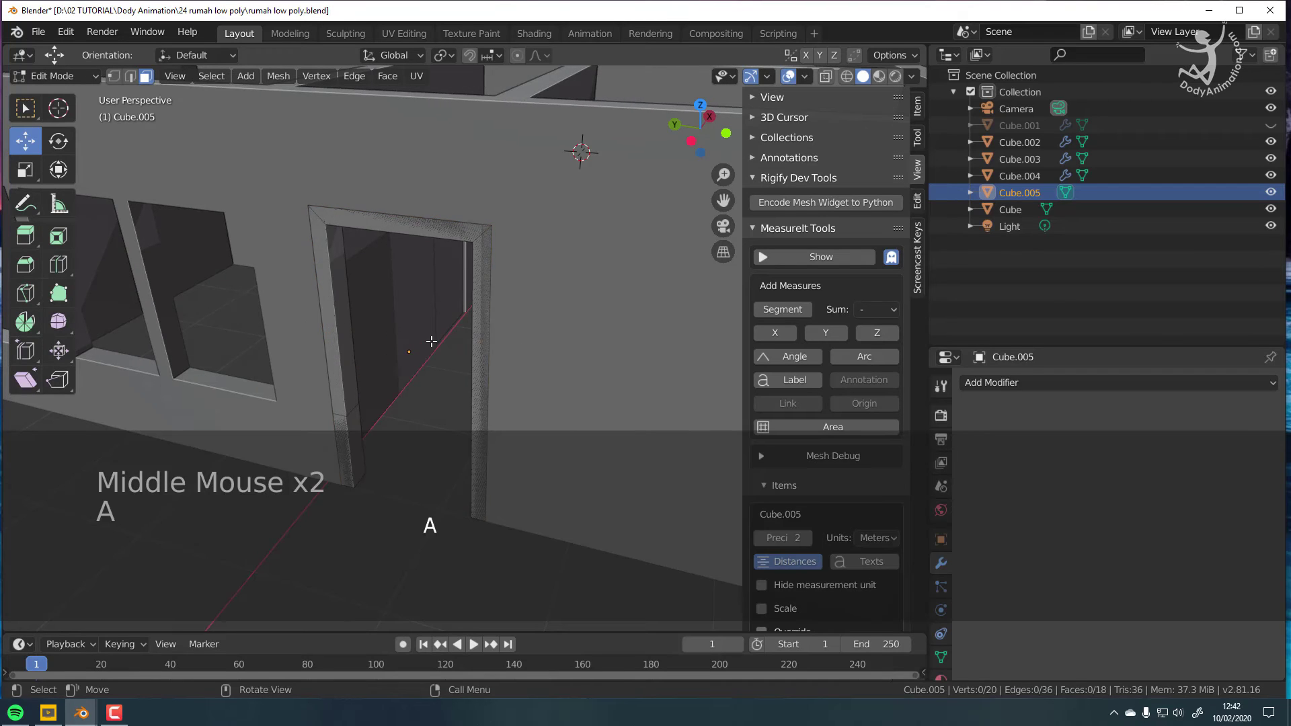
pyautogui.moveTo(442, 493); pyautogui.dragTo(411, 382, button='middle')
pyautogui.scroll(2, 413, 349)
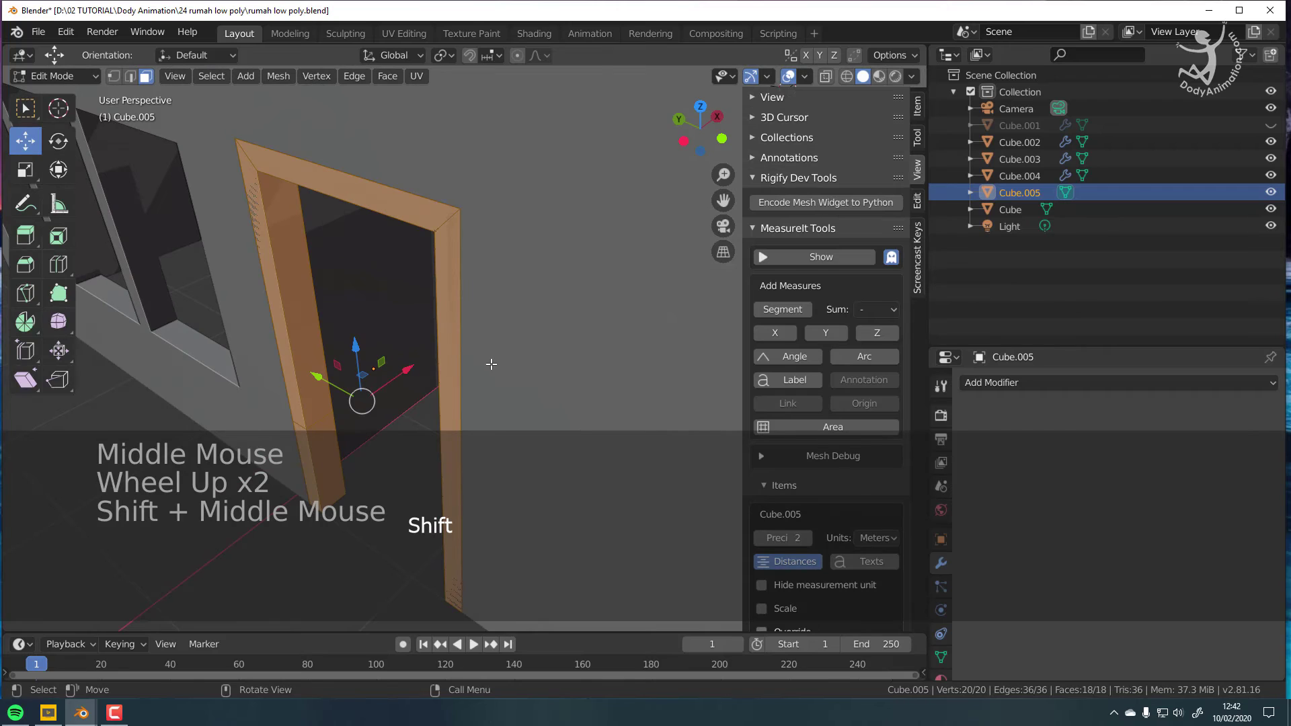
pyautogui.press('s')
pyautogui.press('x')
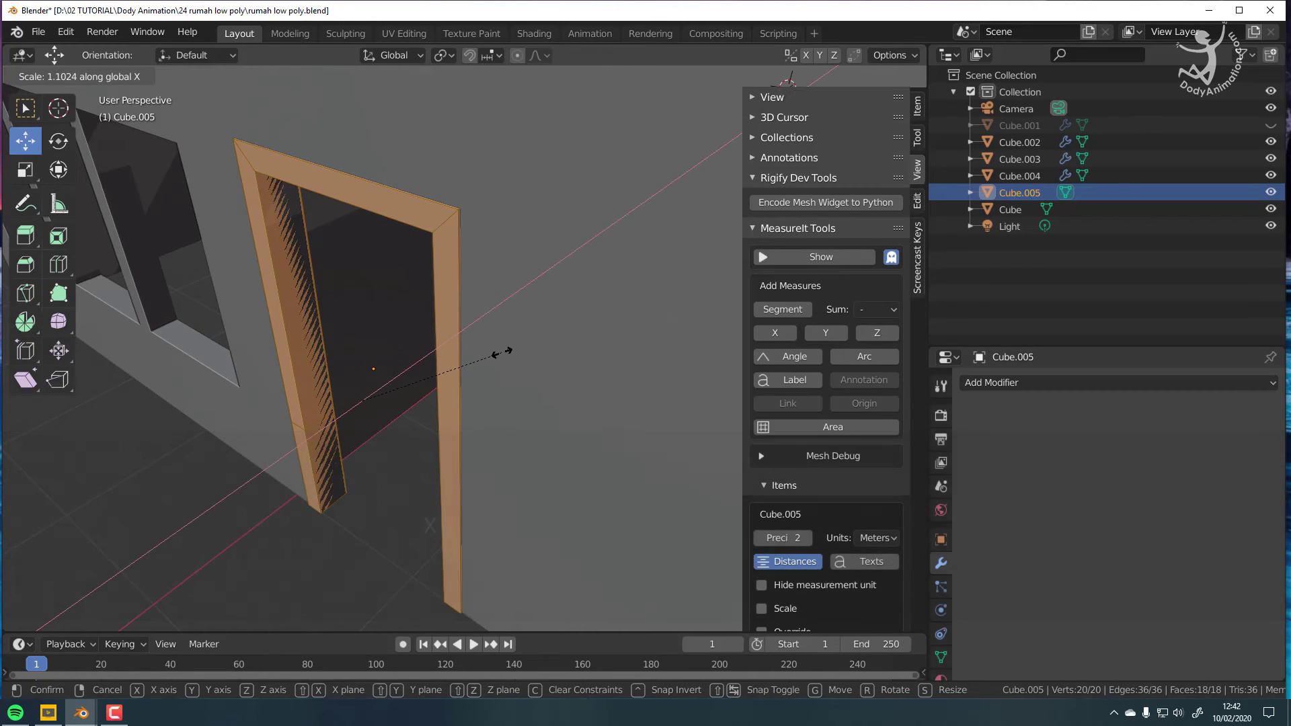
pyautogui.click(523, 337)
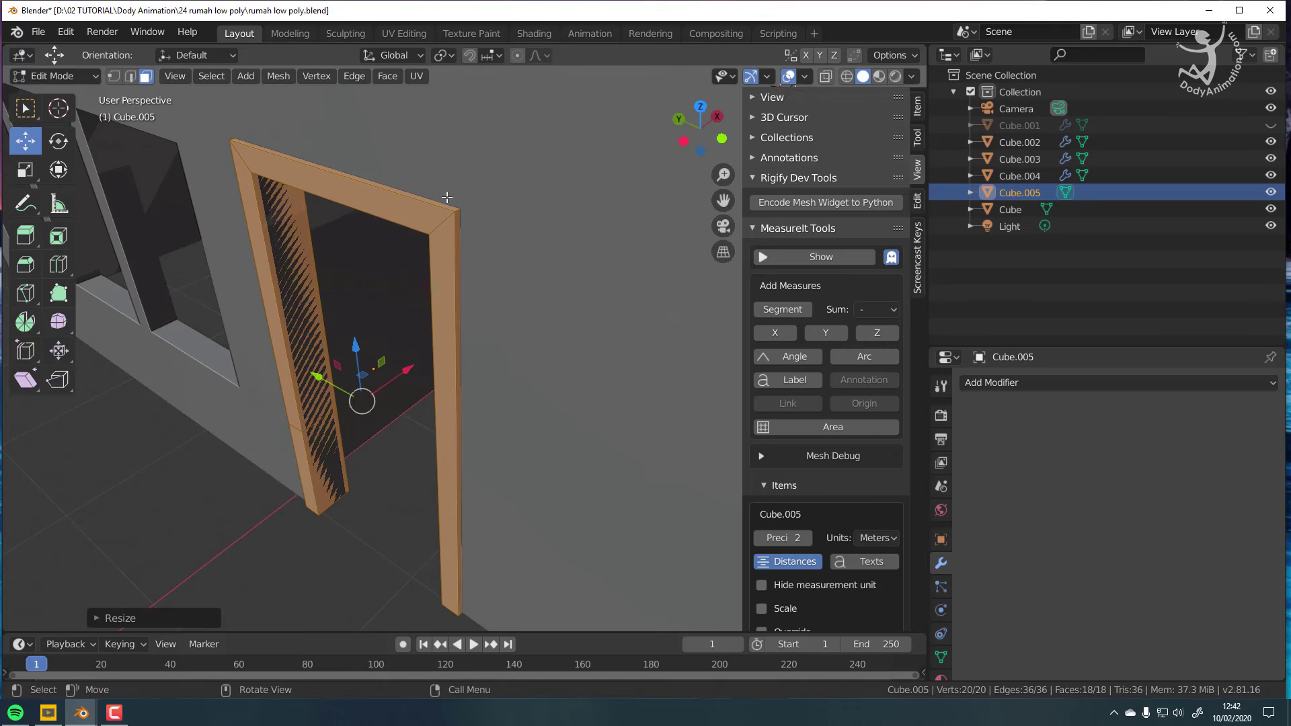
# Step: Select the inner face of the door frame's undivided jamb and move it slightly along Y into the opening
pyautogui.moveTo(458, 216); pyautogui.dragTo(538, 286, button='middle')
pyautogui.scroll(3, 496, 277)
pyautogui.scroll(-2, 502, 279)
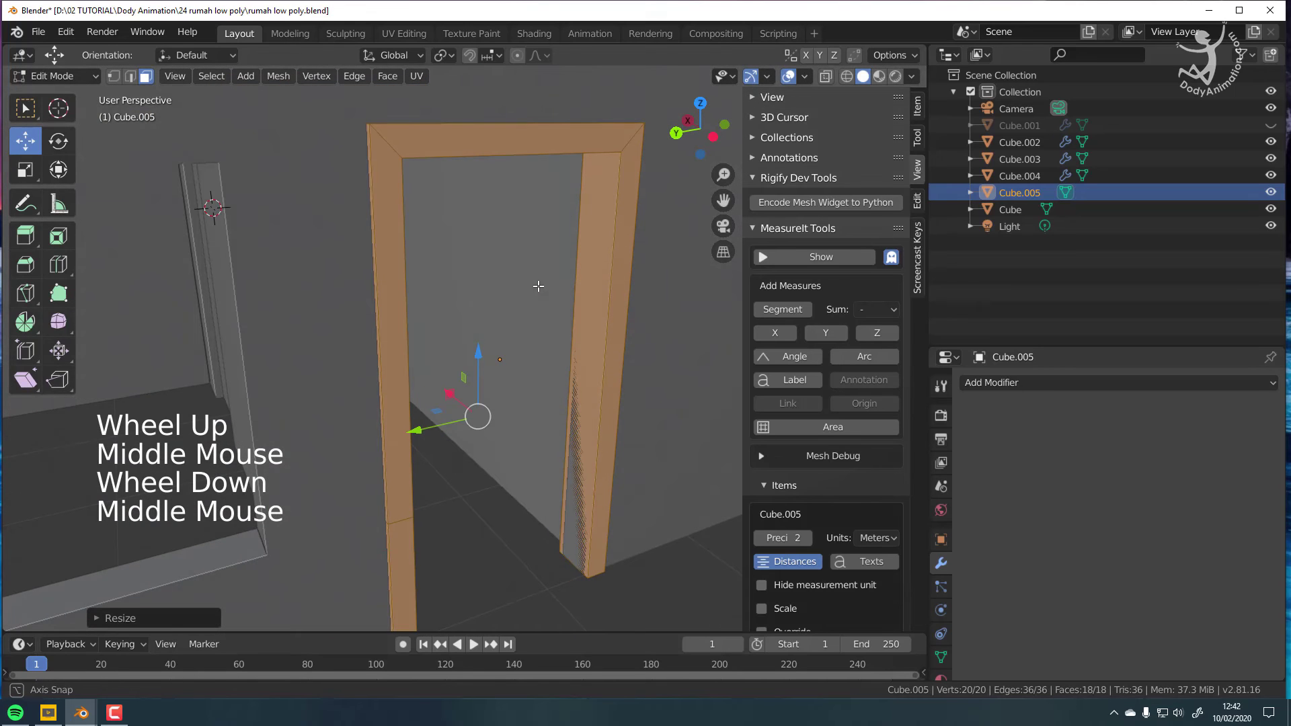
pyautogui.click(590, 342)
pyautogui.moveTo(590, 343); pyautogui.dragTo(532, 387, button='middle')
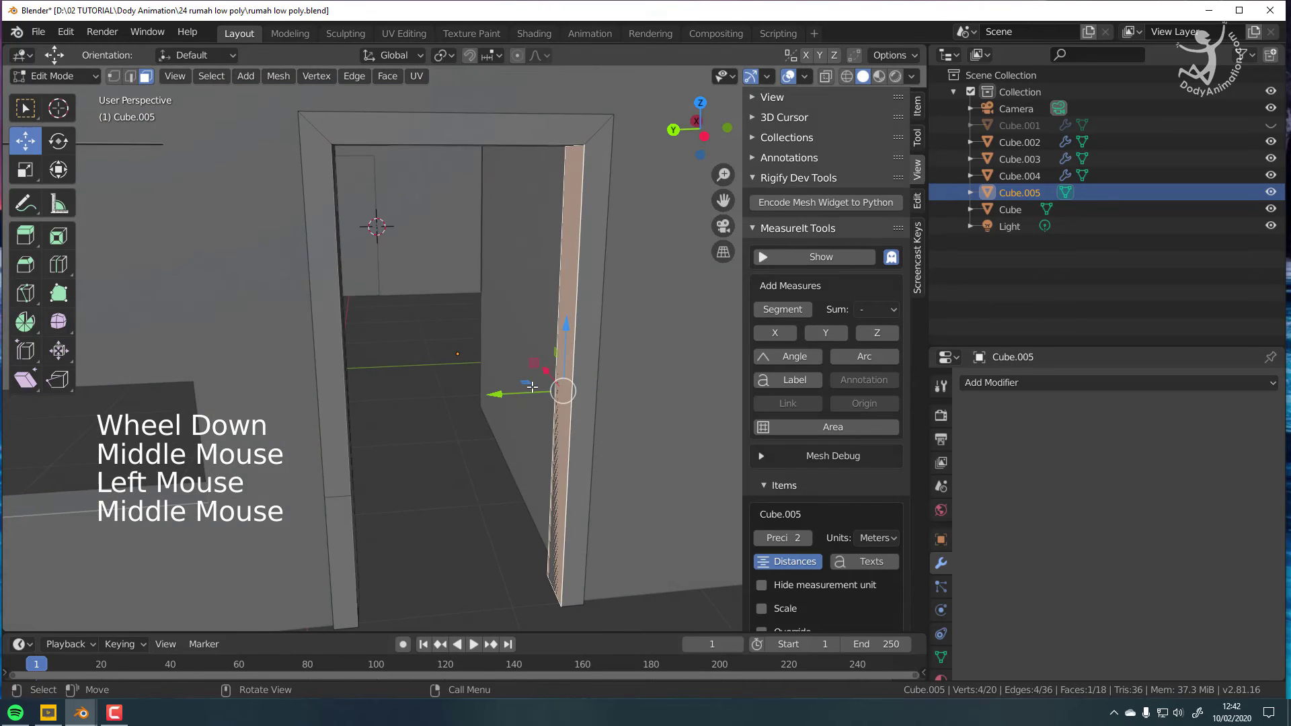
pyautogui.moveTo(514, 393); pyautogui.dragTo(510, 393)
# Step: Select both inner faces of the opposite, divided jamb and move them slightly along Y into the opening
pyautogui.moveTo(360, 377); pyautogui.dragTo(328, 267, button='middle')
pyautogui.scroll(1, 279, 380)
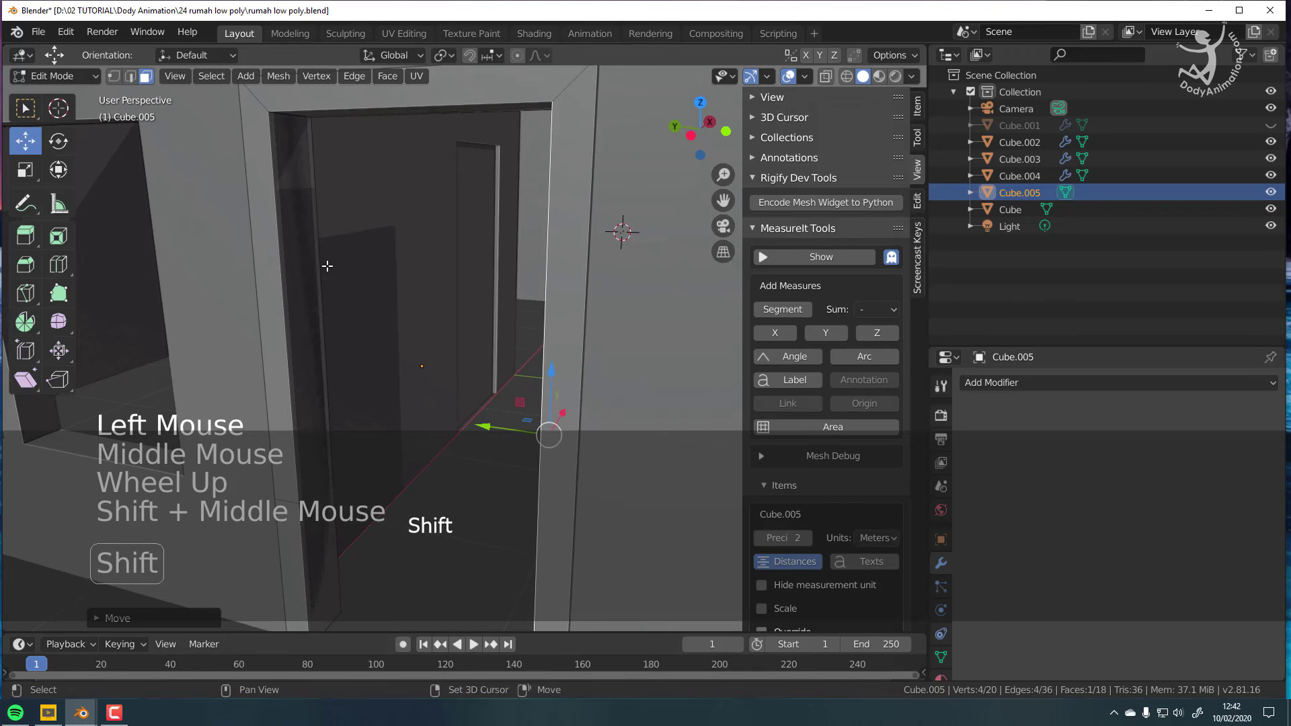
pyautogui.moveTo(323, 367); pyautogui.dragTo(337, 439, button='middle')
pyautogui.click(308, 363)
pyautogui.keyDown('shift'); pyautogui.click(330, 423); pyautogui.keyUp('shift')
pyautogui.moveTo(319, 432); pyautogui.dragTo(325, 432)
# Step: Select the underside face of the door frame's lintel and lower it slightly into the opening
pyautogui.moveTo(560, 166); pyautogui.dragTo(568, 130, button='middle')
pyautogui.click(544, 83)
pyautogui.keyDown('shift'); pyautogui.moveTo(544, 83); pyautogui.dragTo(531, 121, button='middle'); pyautogui.keyUp('shift')
pyautogui.moveTo(473, 93); pyautogui.dragTo(473, 101)
# Step: Return to Object Mode and deselect the door frame
pyautogui.scroll(-2, 474, 222)
pyautogui.moveTo(474, 254); pyautogui.dragTo(506, 285, button='middle')
pyautogui.scroll(-1, 410, 322)
pyautogui.keyDown('shift'); pyautogui.moveTo(395, 327); pyautogui.dragTo(363, 231, button='middle'); pyautogui.keyUp('shift')
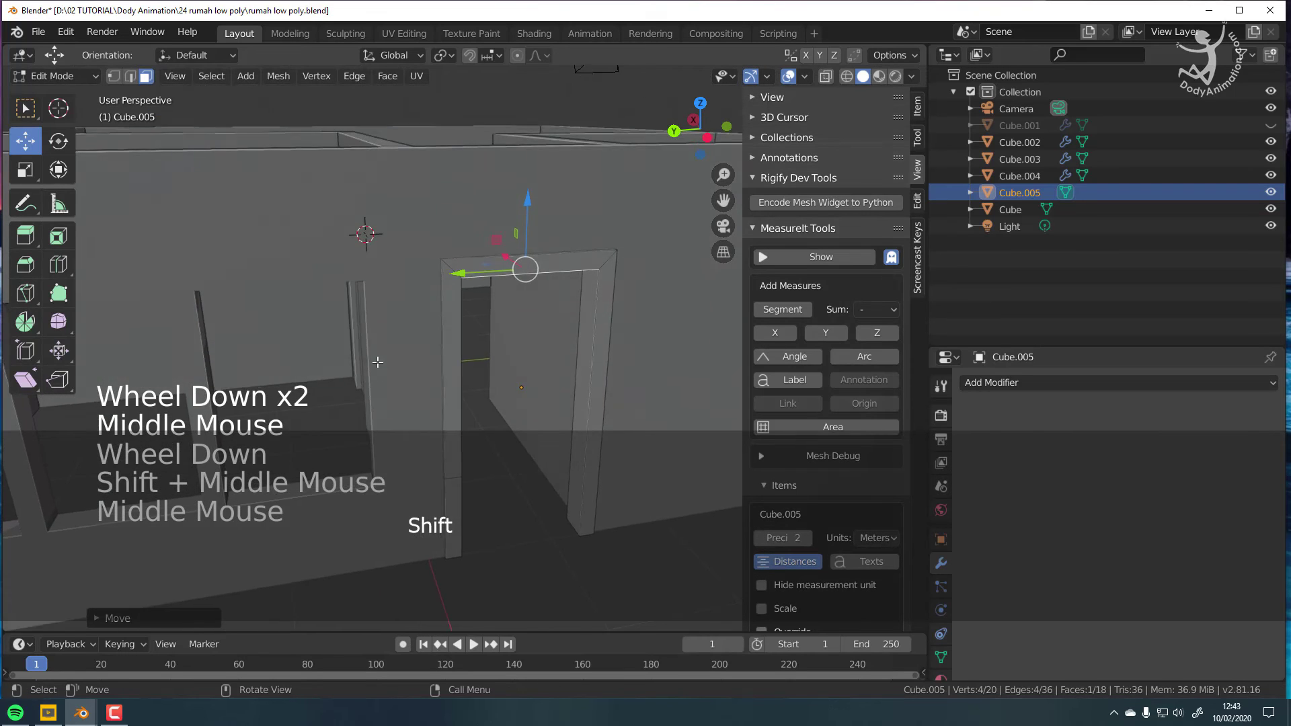
pyautogui.scroll(-2, 340, 231)
pyautogui.click(60, 79)
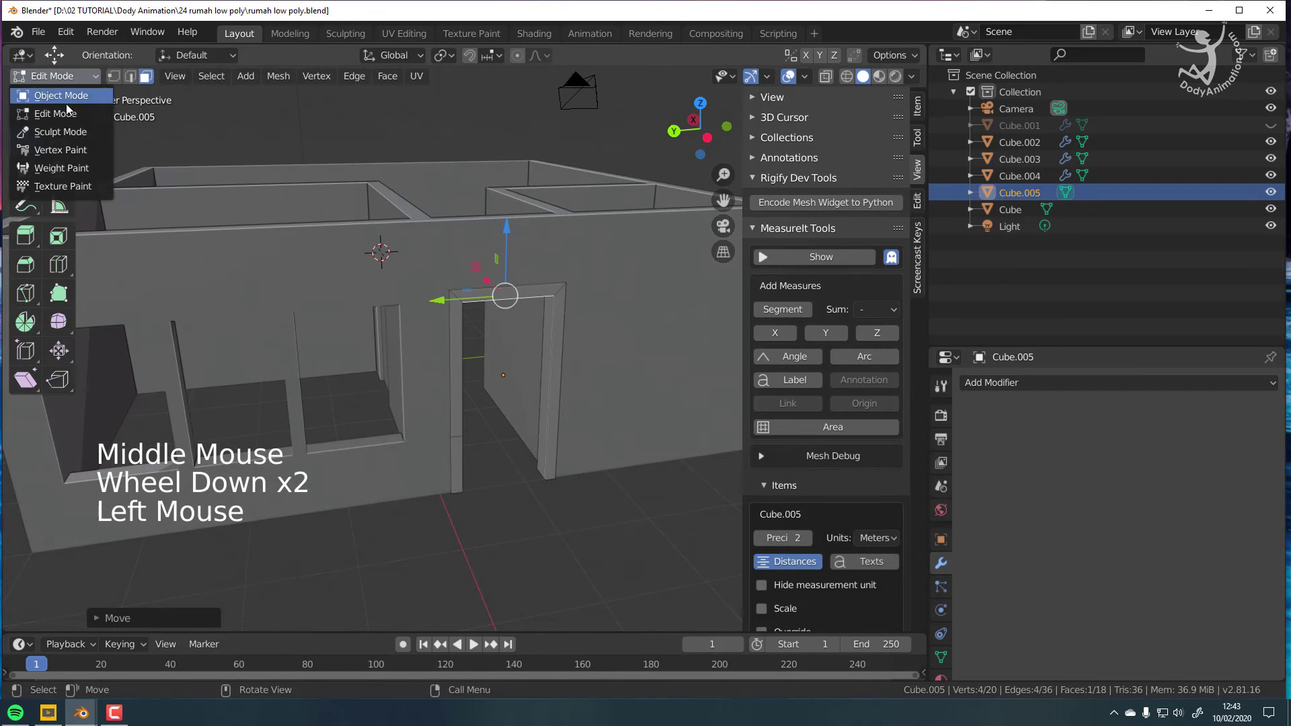
pyautogui.click(61, 98)
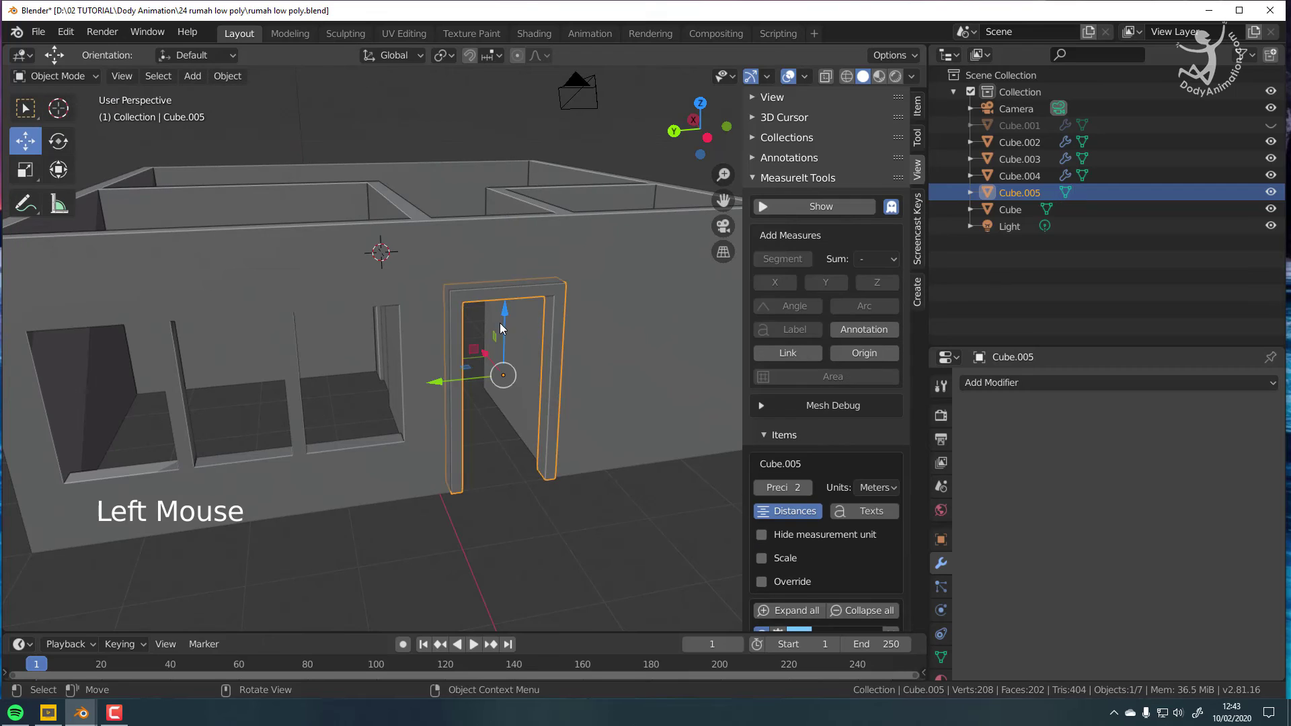
pyautogui.press('a')
pyautogui.moveTo(531, 338); pyautogui.dragTo(489, 294, button='middle')
pyautogui.scroll(1, 547, 361)
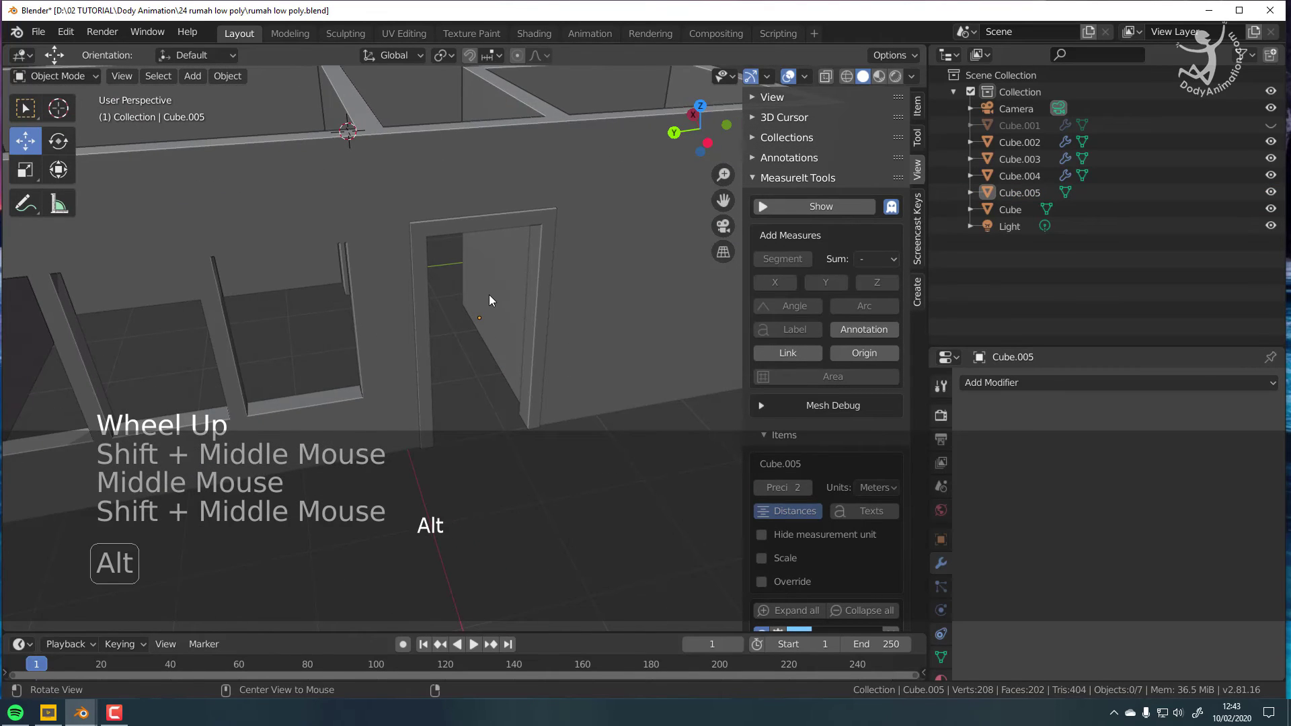
# Step: Unhide all hidden objects and select only the front door frame, Cube.005
pyautogui.hotkey('alt', 'h')
pyautogui.press('a')
pyautogui.click(484, 356)
pyautogui.moveTo(530, 353); pyautogui.dragTo(551, 224, button='middle')
pyautogui.press('a')
pyautogui.click(478, 231)
pyautogui.scroll(-2, 534, 284)
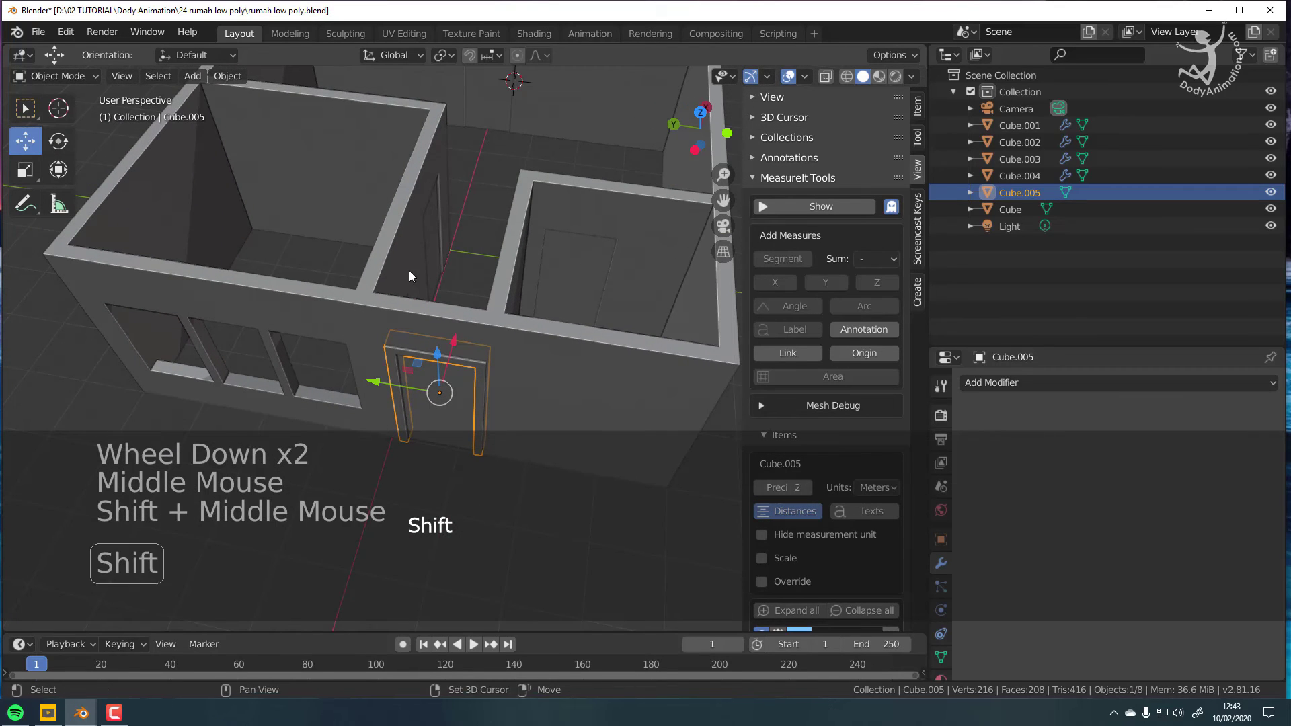
# Step: Duplicate the front door frame along X into the house and shift the copy along Y to the small room's doorway
pyautogui.keyDown('shift'); pyautogui.moveTo(409, 270); pyautogui.dragTo(430, 303, button='middle'); pyautogui.keyUp('shift')
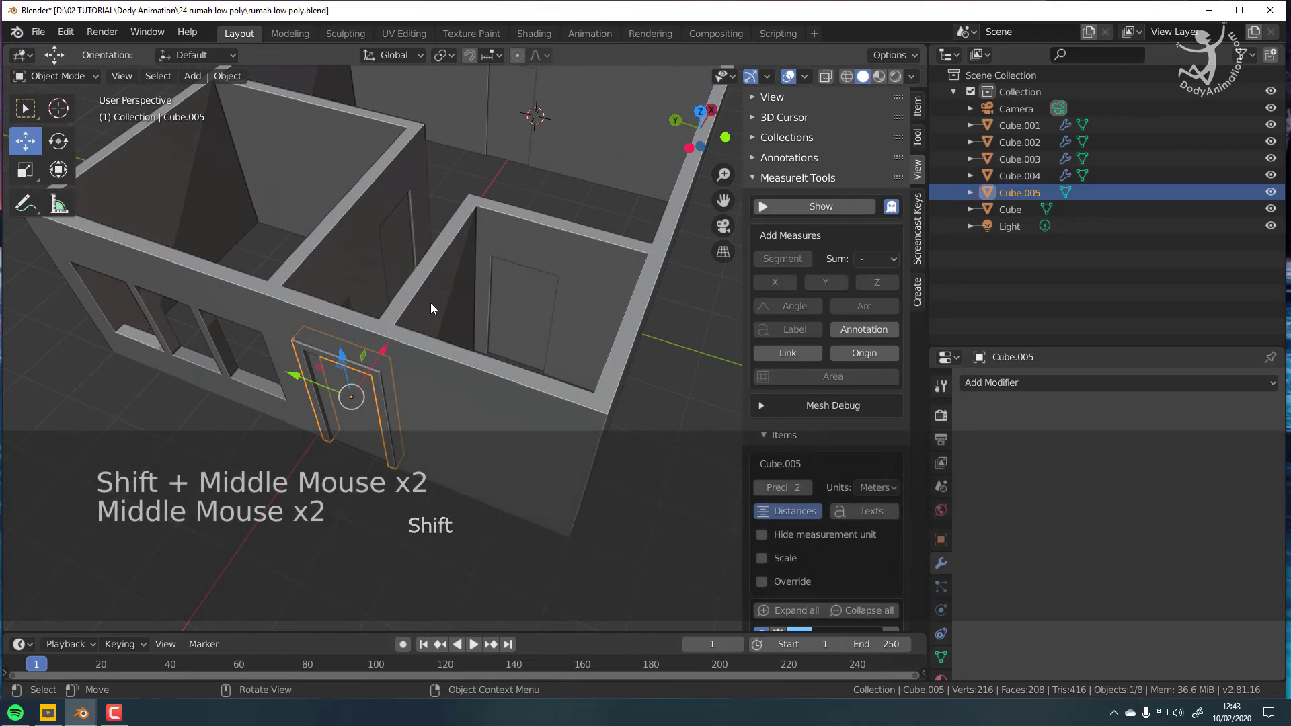
pyautogui.hotkey('shift', 'd')
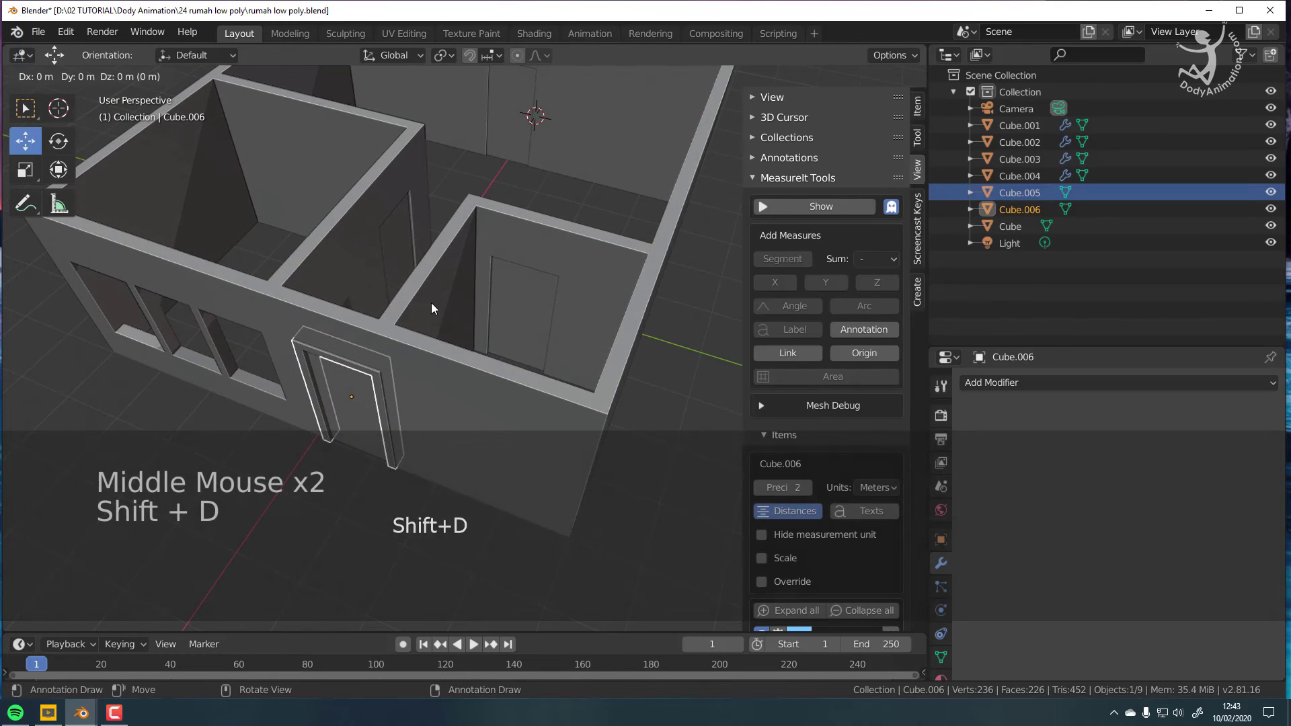
pyautogui.press('x')
pyautogui.click(465, 237)
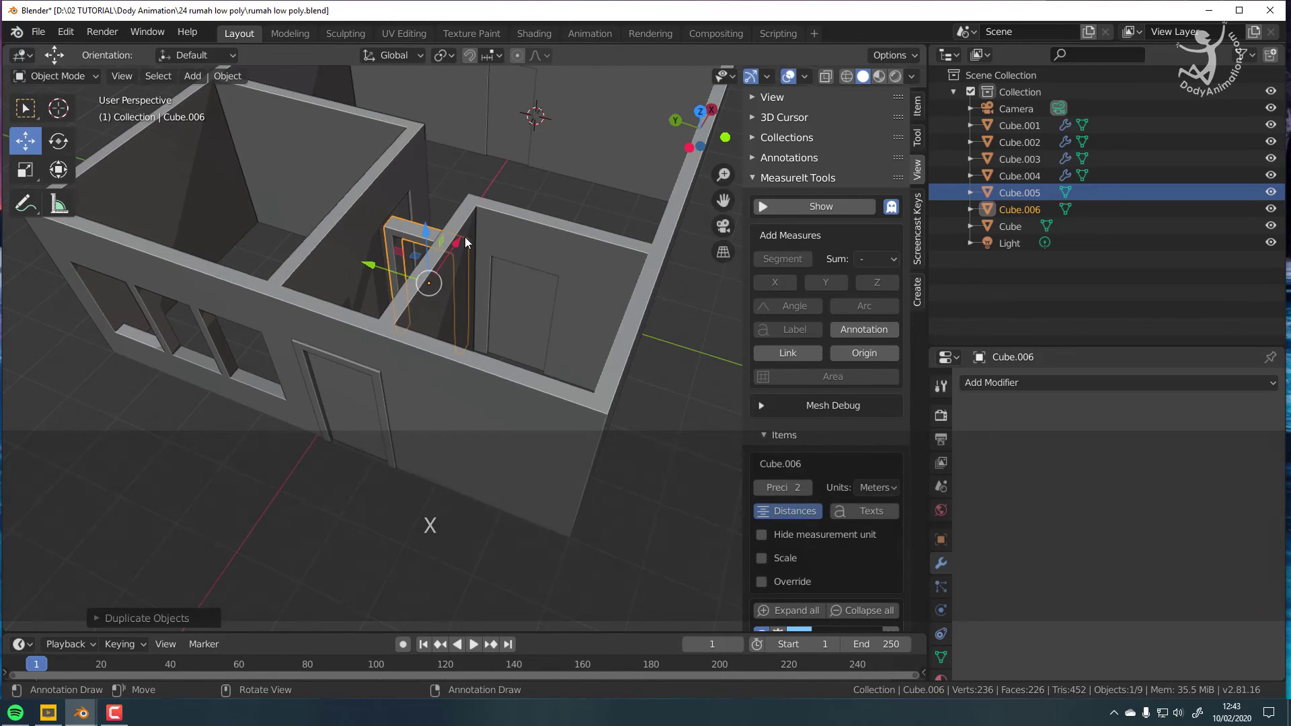
pyautogui.moveTo(389, 269); pyautogui.dragTo(469, 298)
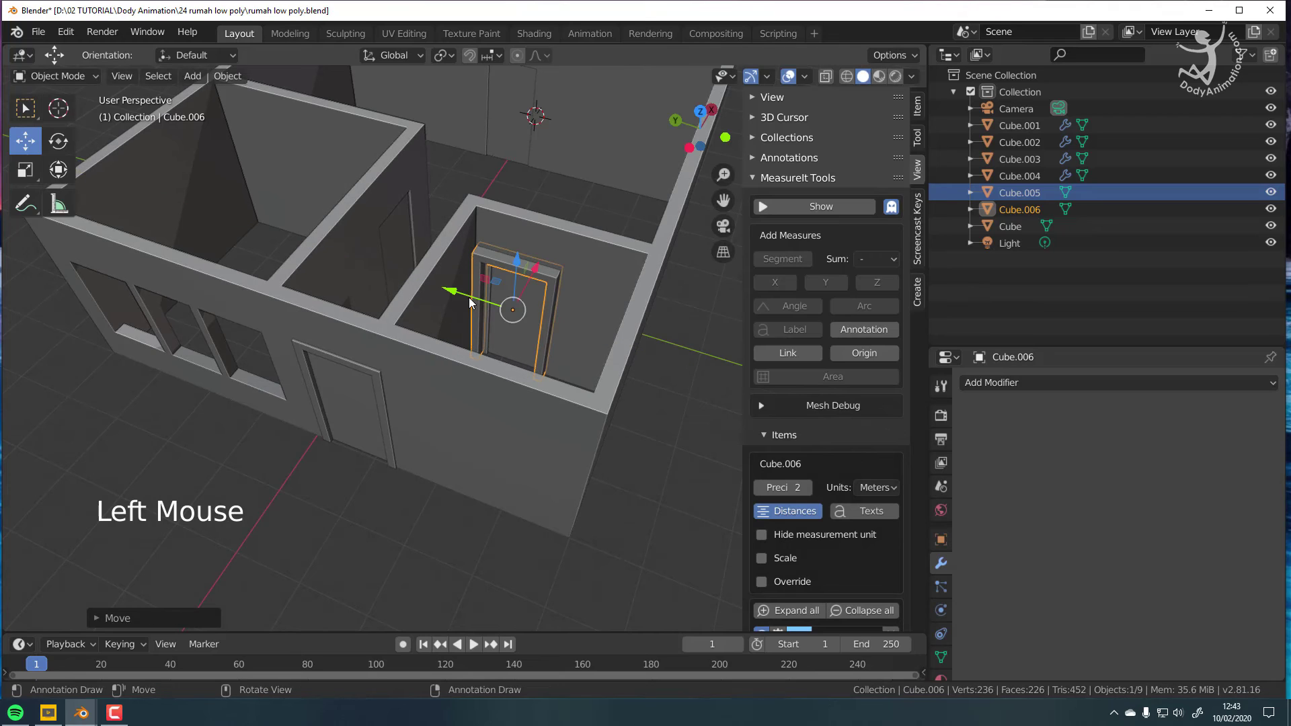
# Step: In top view, move the duplicated door frame along X until it is centered on the interior wall's thickness
pyautogui.moveTo(659, 125); pyautogui.dragTo(661, 113, button='middle')
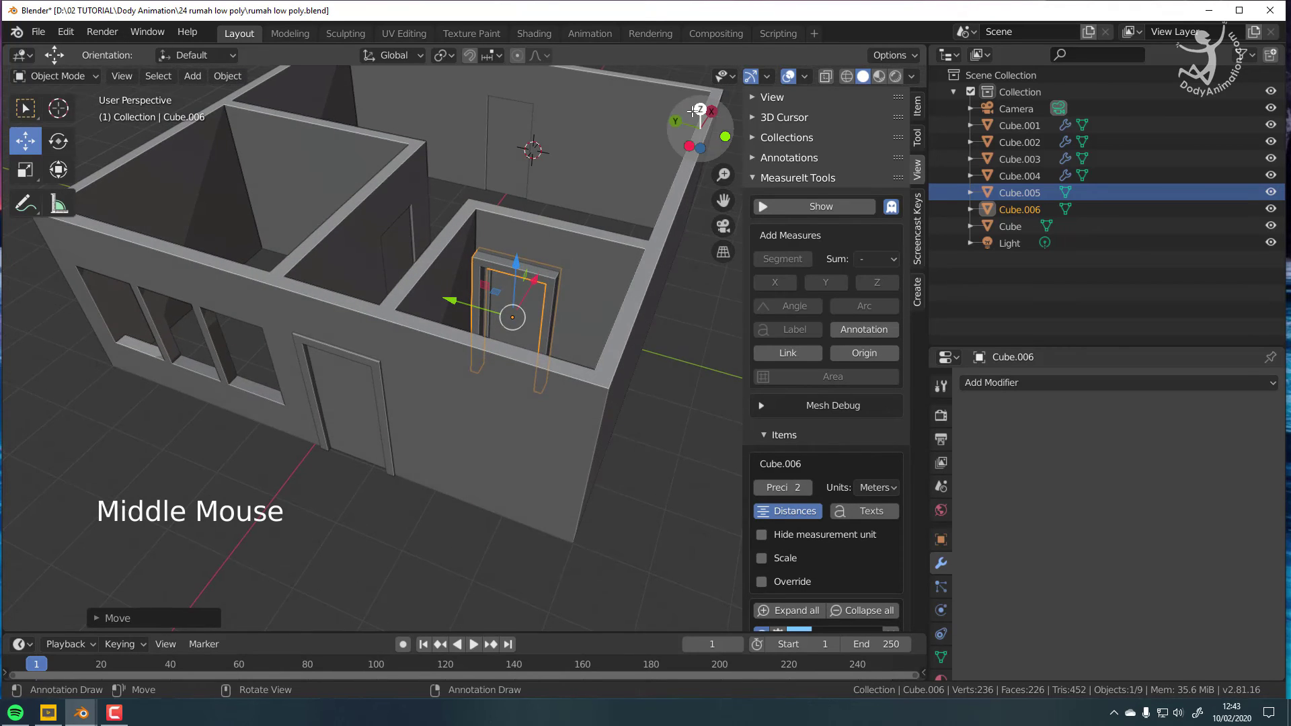
pyautogui.click(700, 109)
pyautogui.scroll(2, 470, 337)
pyautogui.keyDown('shift'); pyautogui.moveTo(471, 336); pyautogui.dragTo(356, 334, button='middle'); pyautogui.keyUp('shift')
pyautogui.scroll(2, 361, 345)
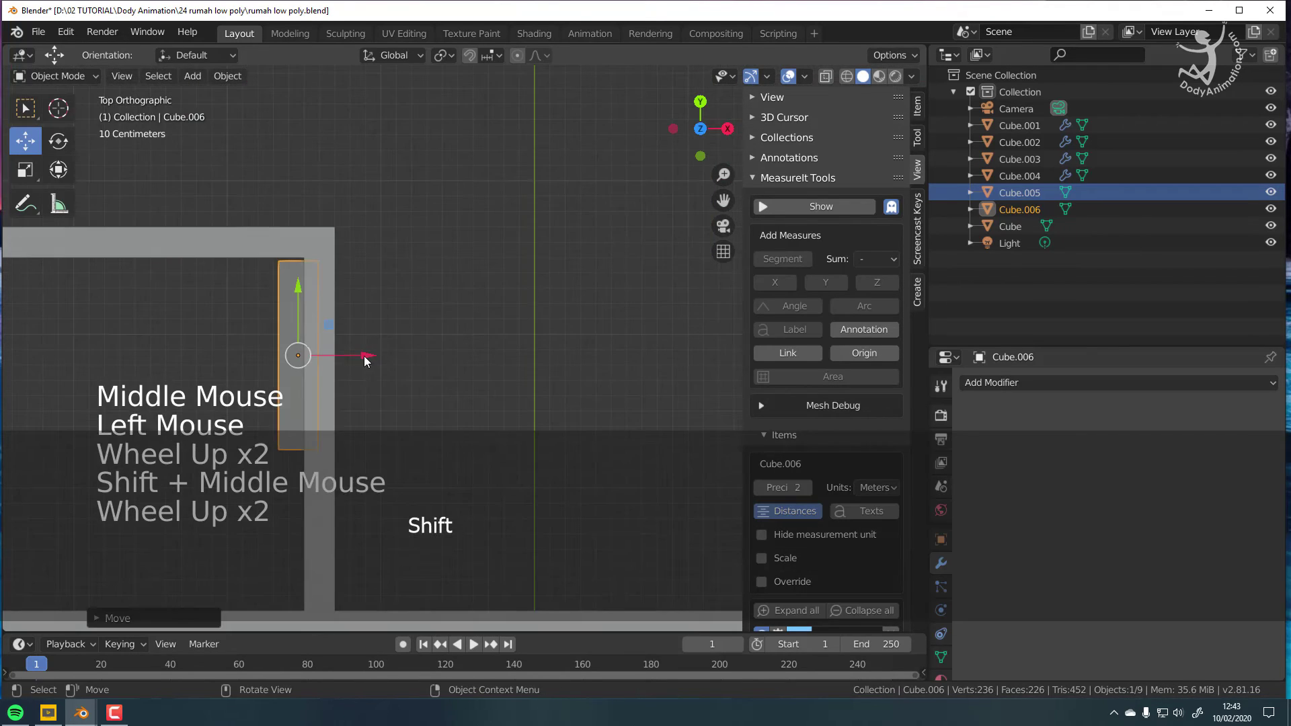
pyautogui.moveTo(364, 356)
pyautogui.mouseDown()
pyautogui.moveTo(348, 353)
pyautogui.moveTo(361, 354)
pyautogui.mouseUp()
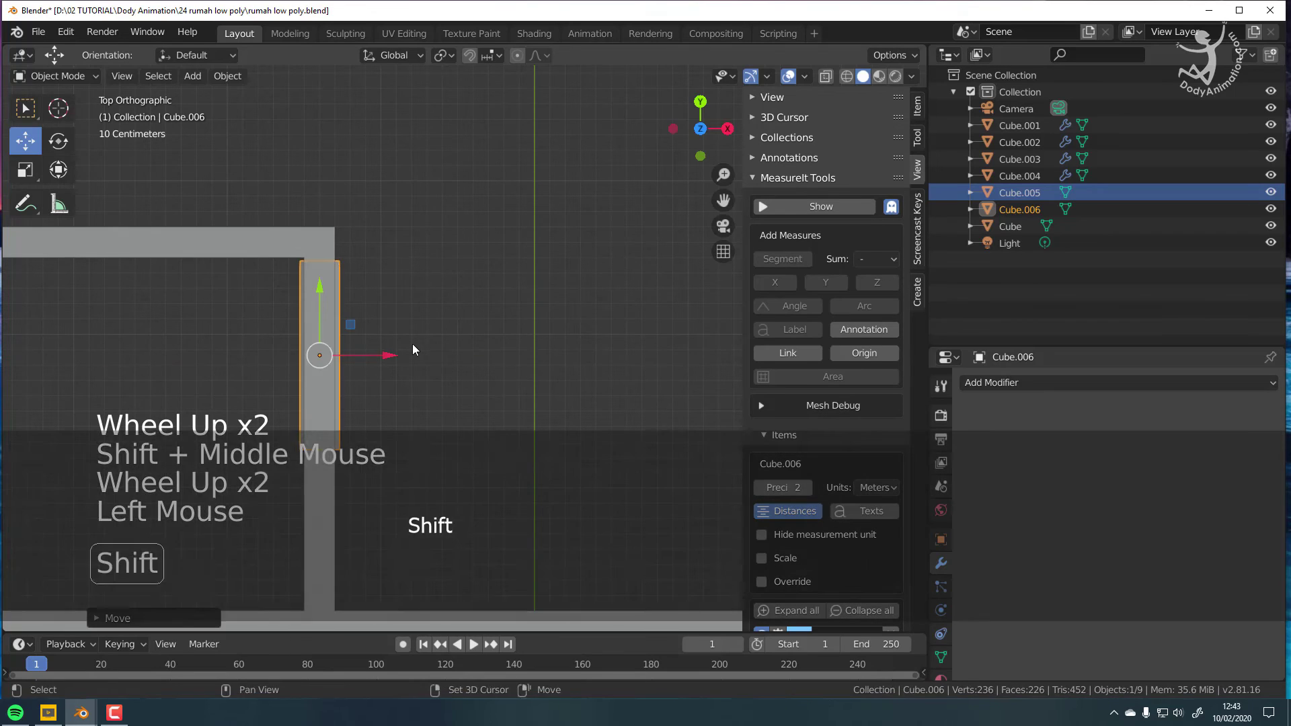
# Step: Switch to wireframe shading and move the duplicated frame along Y to line up with the interior doorway opening
pyautogui.keyDown('shift'); pyautogui.moveTo(412, 345); pyautogui.dragTo(465, 196, button='middle'); pyautogui.keyUp('shift')
pyautogui.hotkey('shift', 'z')
pyautogui.scroll(1, 441, 316)
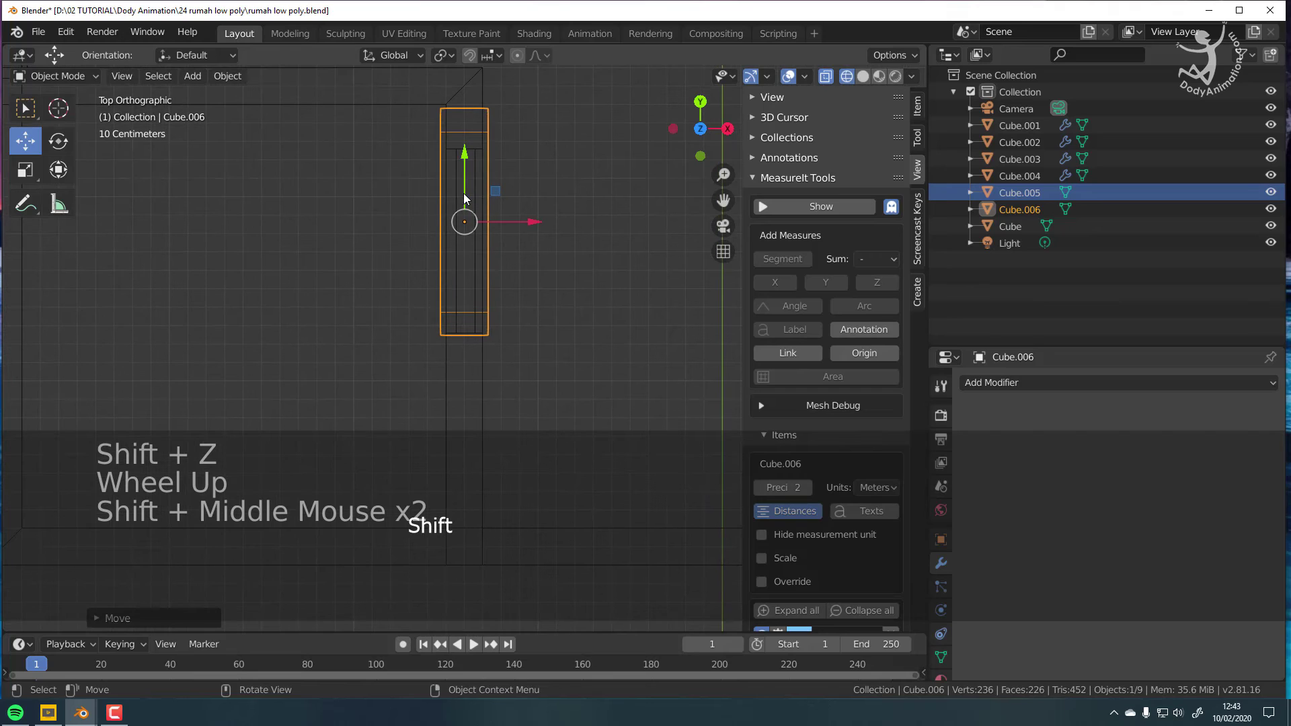
pyautogui.moveTo(464, 195); pyautogui.dragTo(464, 213)
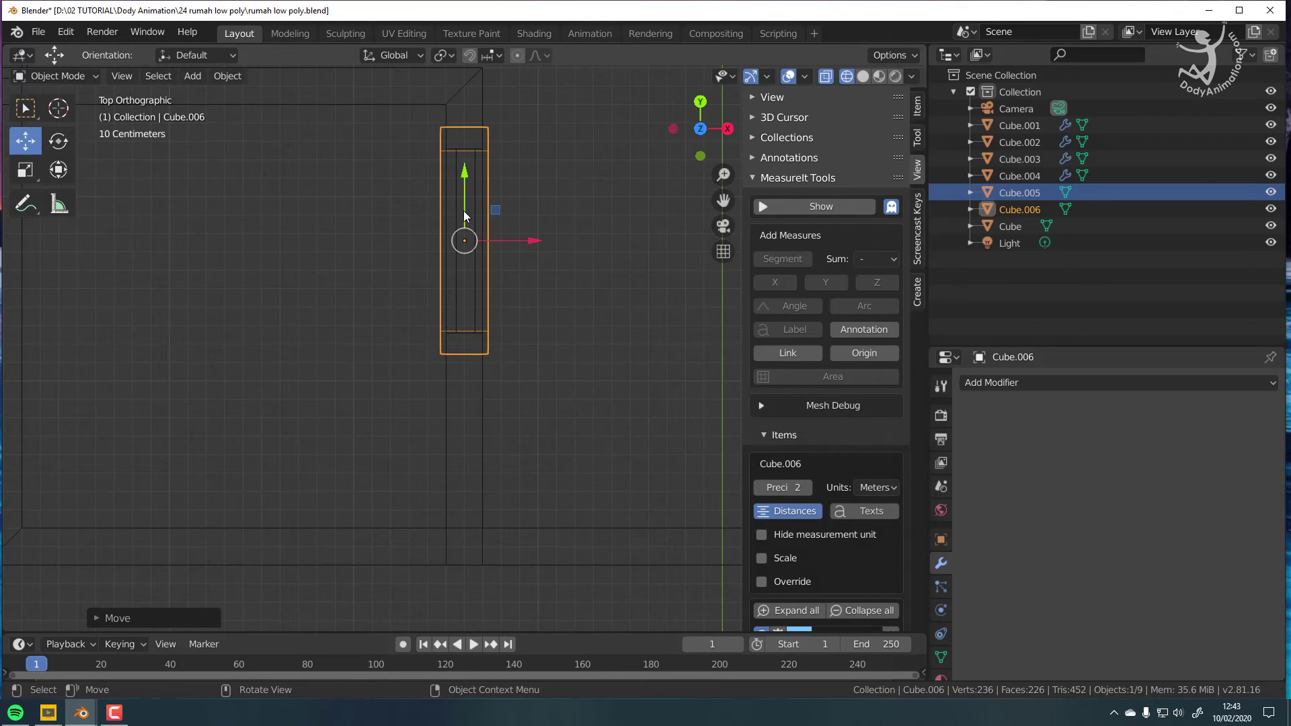
# Step: Duplicate the interior door frame along Y to the next wall's doorway and shift the copy along X over that opening
pyautogui.scroll(-2, 455, 166)
pyautogui.keyDown('shift'); pyautogui.moveTo(449, 212); pyautogui.dragTo(373, 374, button='middle'); pyautogui.keyUp('shift')
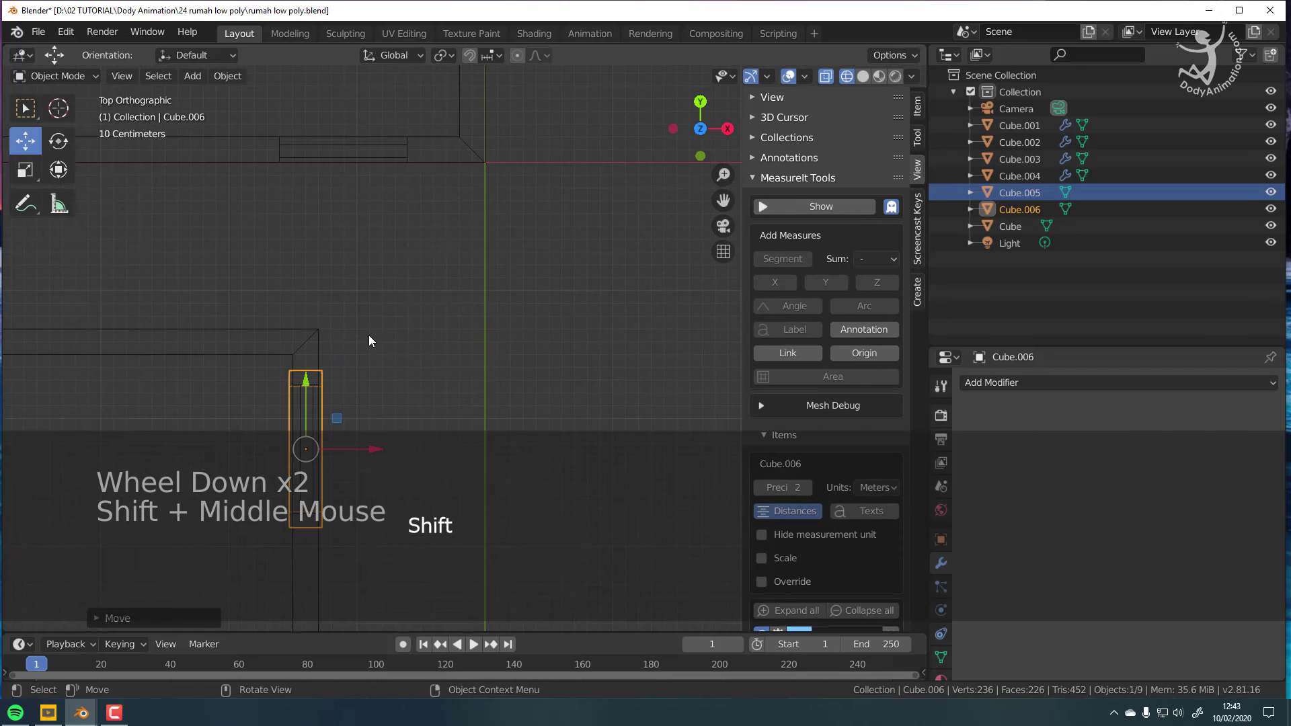
pyautogui.scroll(-1, 369, 335)
pyautogui.hotkey('shift', 'd')
pyautogui.press('y')
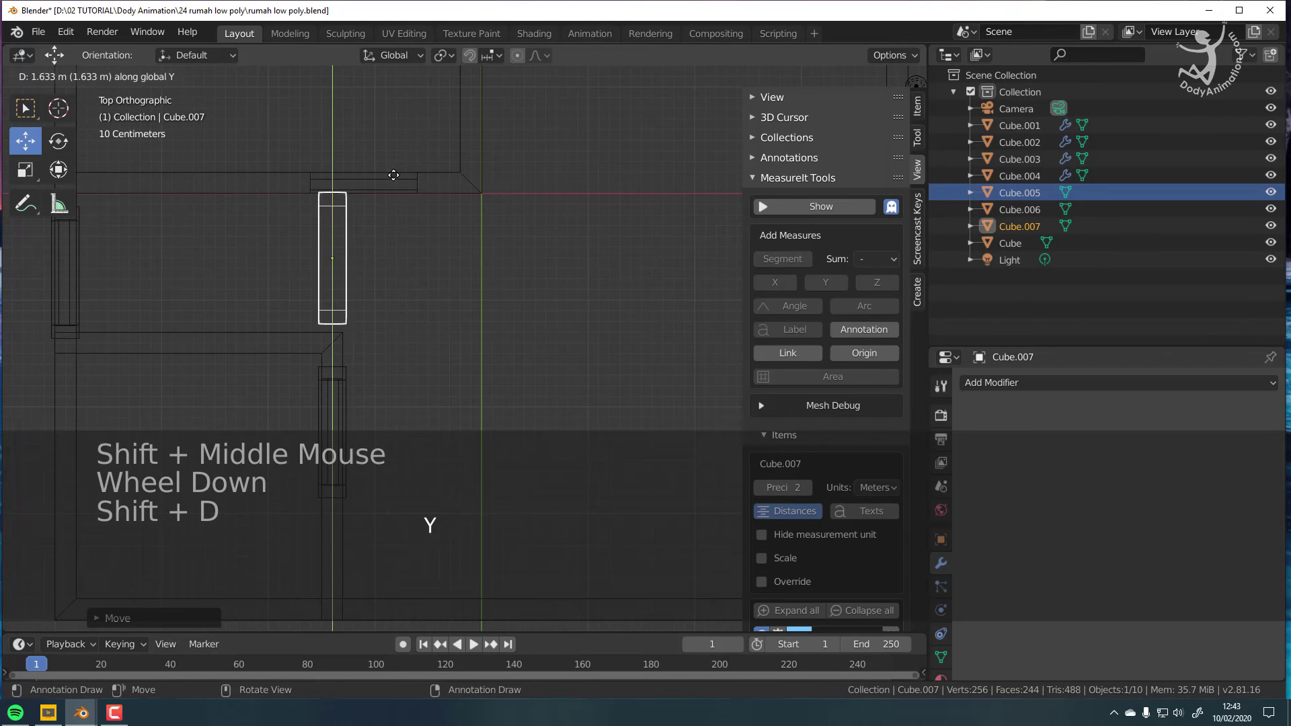
pyautogui.click(401, 119)
pyautogui.moveTo(380, 176); pyautogui.dragTo(413, 179)
pyautogui.scroll(1, 437, 182)
pyautogui.keyDown('shift'); pyautogui.scroll(1, 458, 184); pyautogui.keyUp('shift')
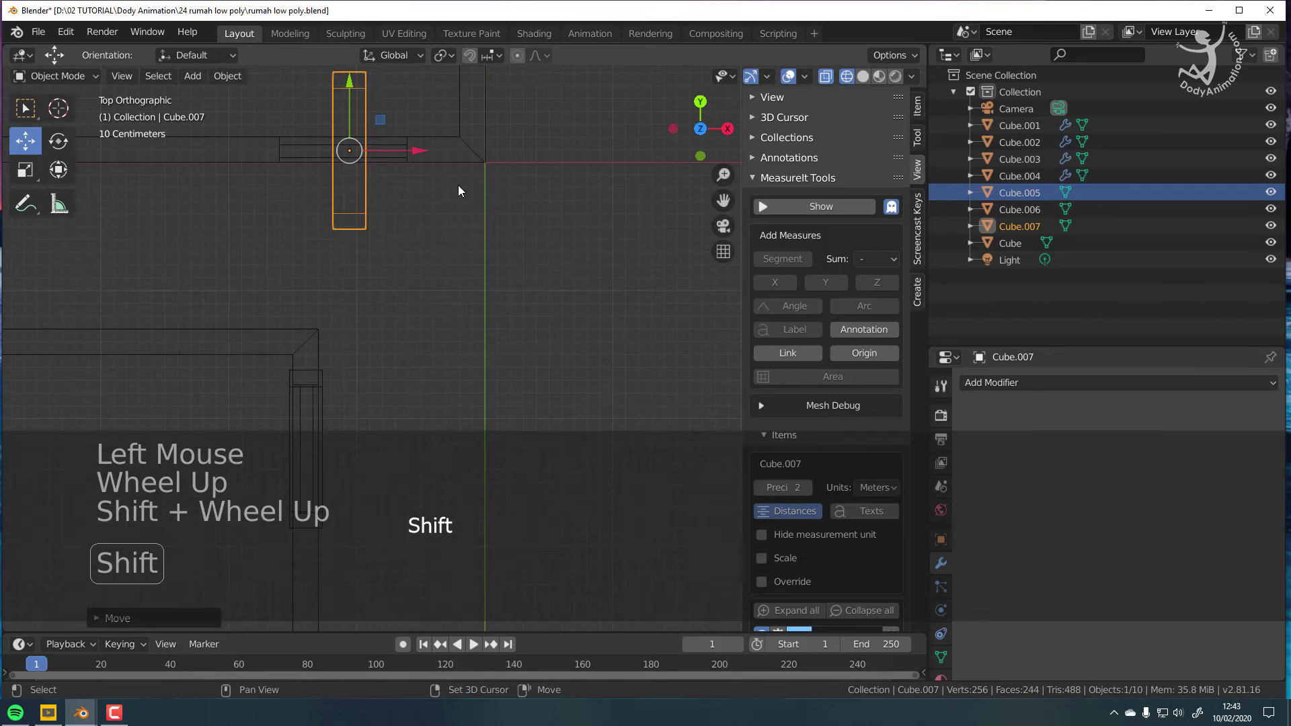
# Step: Rotate the new door frame copy, Cube.007, by 90 degrees in top view
pyautogui.keyDown('shift'); pyautogui.moveTo(458, 185); pyautogui.dragTo(441, 320, button='middle'); pyautogui.keyUp('shift')
pyautogui.keyDown('shift'); pyautogui.scroll(-1, 441, 320); pyautogui.keyUp('shift')
pyautogui.press('r')
pyautogui.press('9')
pyautogui.press('0')
pyautogui.press('Return')
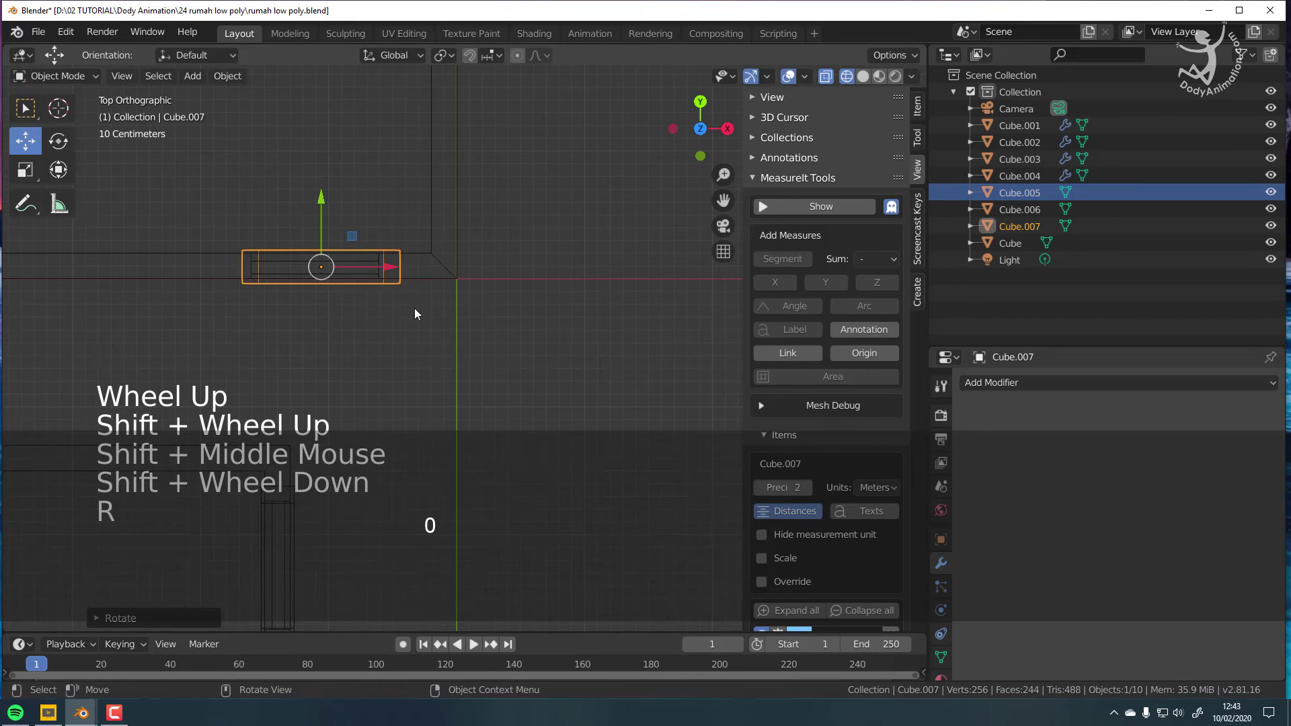
# Step: Move the rotated door frame in the top-view plane to fit the doorway opening and center it on the wall
pyautogui.scroll(3, 414, 308)
pyautogui.keyDown('shift'); pyautogui.moveTo(385, 263); pyautogui.dragTo(486, 283, button='middle'); pyautogui.keyUp('shift')
pyautogui.moveTo(422, 256); pyautogui.dragTo(370, 218)
pyautogui.scroll(-2, 358, 174)
pyautogui.keyDown('shift'); pyautogui.moveTo(358, 174); pyautogui.dragTo(123, 291, button='middle'); pyautogui.keyUp('shift')
pyautogui.scroll(-5, 349, 279)
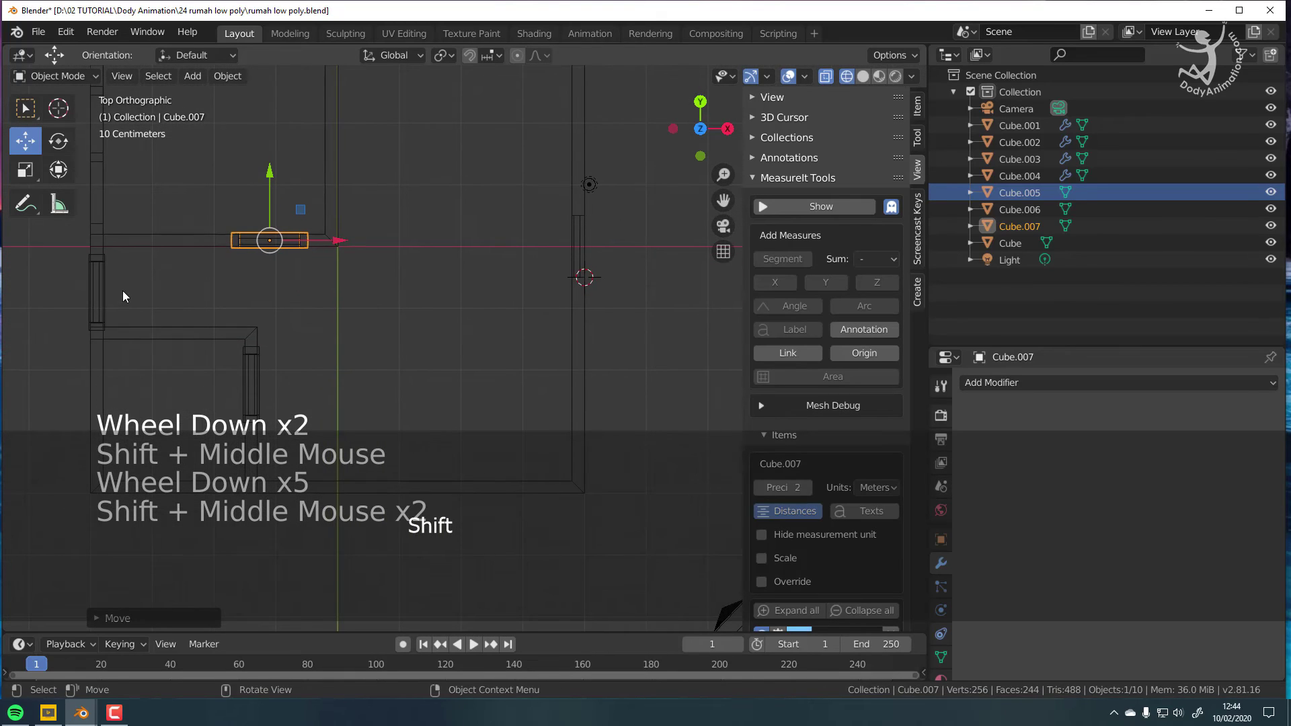
# Step: Duplicate door frame Cube.006 to the doorway in the far outer wall and align the copy with the opening in top view
pyautogui.click(263, 352)
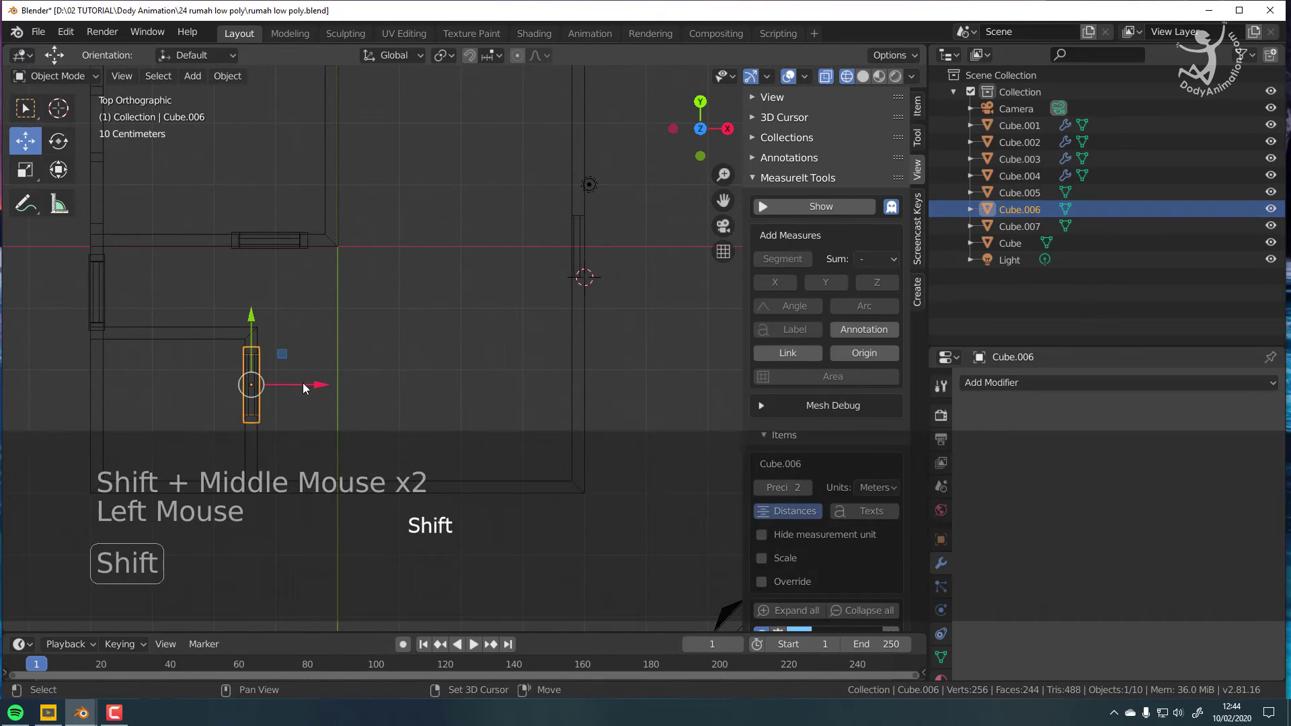
pyautogui.hotkey('shift', 'd')
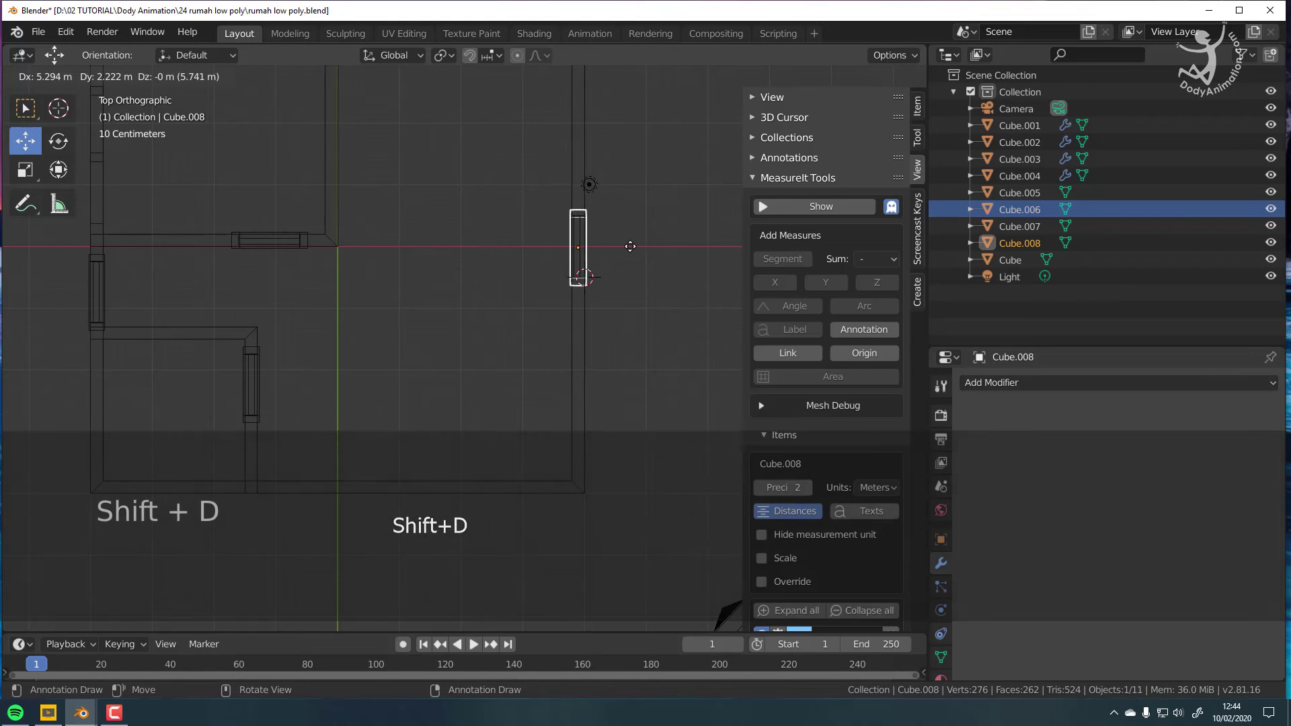
pyautogui.click(631, 246)
pyautogui.scroll(3, 595, 251)
pyautogui.keyDown('shift'); pyautogui.moveTo(594, 251); pyautogui.dragTo(477, 279, button='middle'); pyautogui.keyUp('shift')
pyautogui.scroll(4, 459, 320)
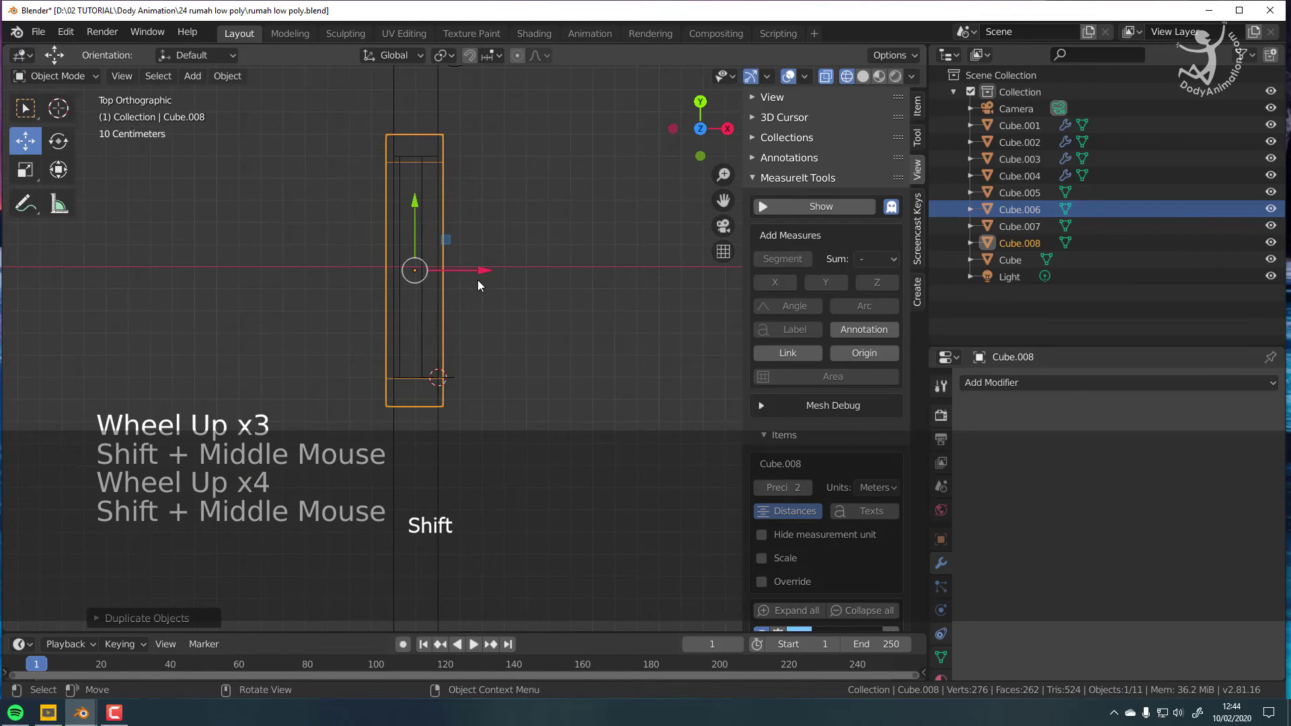
pyautogui.moveTo(463, 266); pyautogui.dragTo(416, 236)
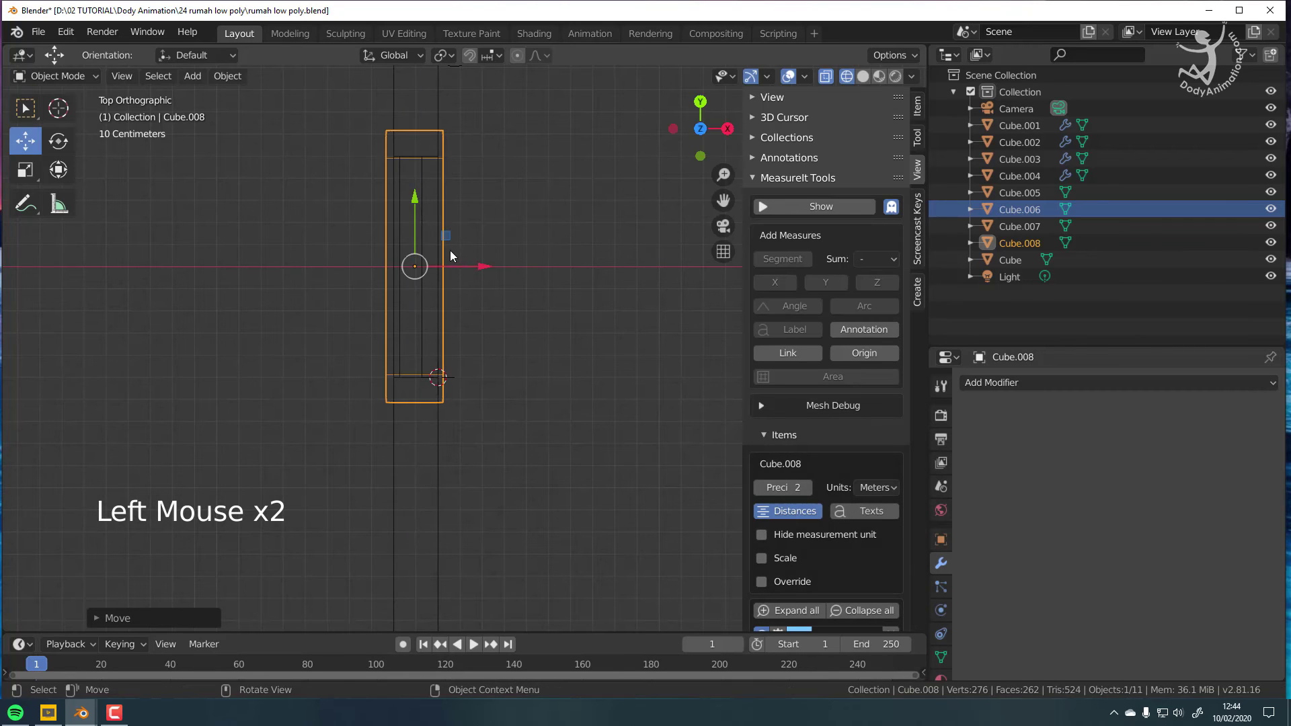
# Step: Deselect the placed door frame and return the viewport to solid shading
pyautogui.click(450, 250)
pyautogui.press('a')
pyautogui.scroll(-3, 324, 351)
pyautogui.moveTo(324, 352); pyautogui.dragTo(481, 282, button='middle')
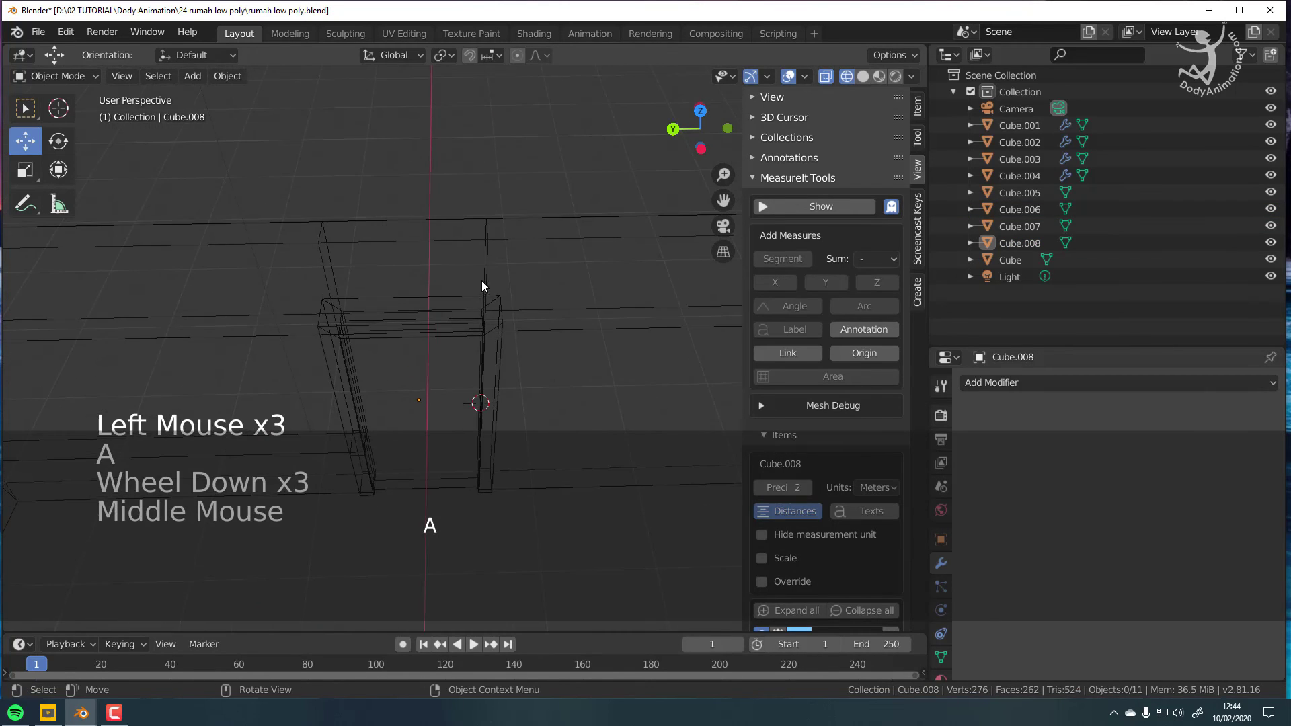
pyautogui.scroll(-2, 477, 309)
pyautogui.keyDown('shift'); pyautogui.moveTo(427, 349); pyautogui.dragTo(470, 250, button='middle'); pyautogui.keyUp('shift')
pyautogui.scroll(-3, 508, 306)
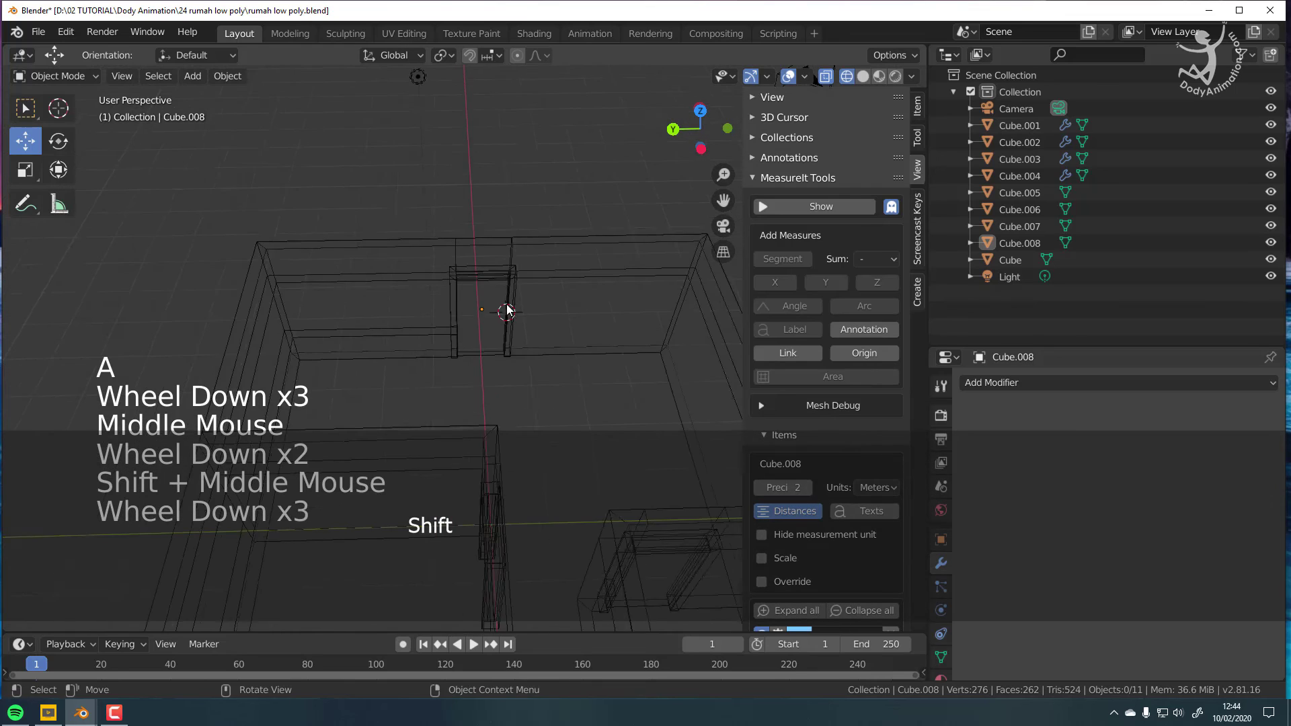
pyautogui.moveTo(507, 306)
pyautogui.mouseDown(button='middle')
pyautogui.moveTo(496, 309)
pyautogui.moveTo(485, 219)
pyautogui.mouseUp(button='middle')
pyautogui.scroll(-2, 495, 310)
pyautogui.hotkey('shift', 'z')
# Step: Enter Edit Mode on the house walls and select the inner side face of the window opening nearest the front door
pyautogui.moveTo(457, 403)
pyautogui.keyDown('shift'); pyautogui.mouseDown(button='middle')
pyautogui.moveTo(447, 317)
pyautogui.moveTo(424, 316)
pyautogui.mouseUp(button='middle'); pyautogui.keyUp('shift')
pyautogui.scroll(2, 457, 319)
pyautogui.moveTo(424, 316); pyautogui.dragTo(467, 373, button='middle')
pyautogui.scroll(-1, 415, 309)
pyautogui.keyDown('shift'); pyautogui.scroll(-1, 416, 316); pyautogui.keyUp('shift')
pyautogui.scroll(-1, 442, 326)
pyautogui.scroll(2, 465, 307)
pyautogui.click(466, 372)
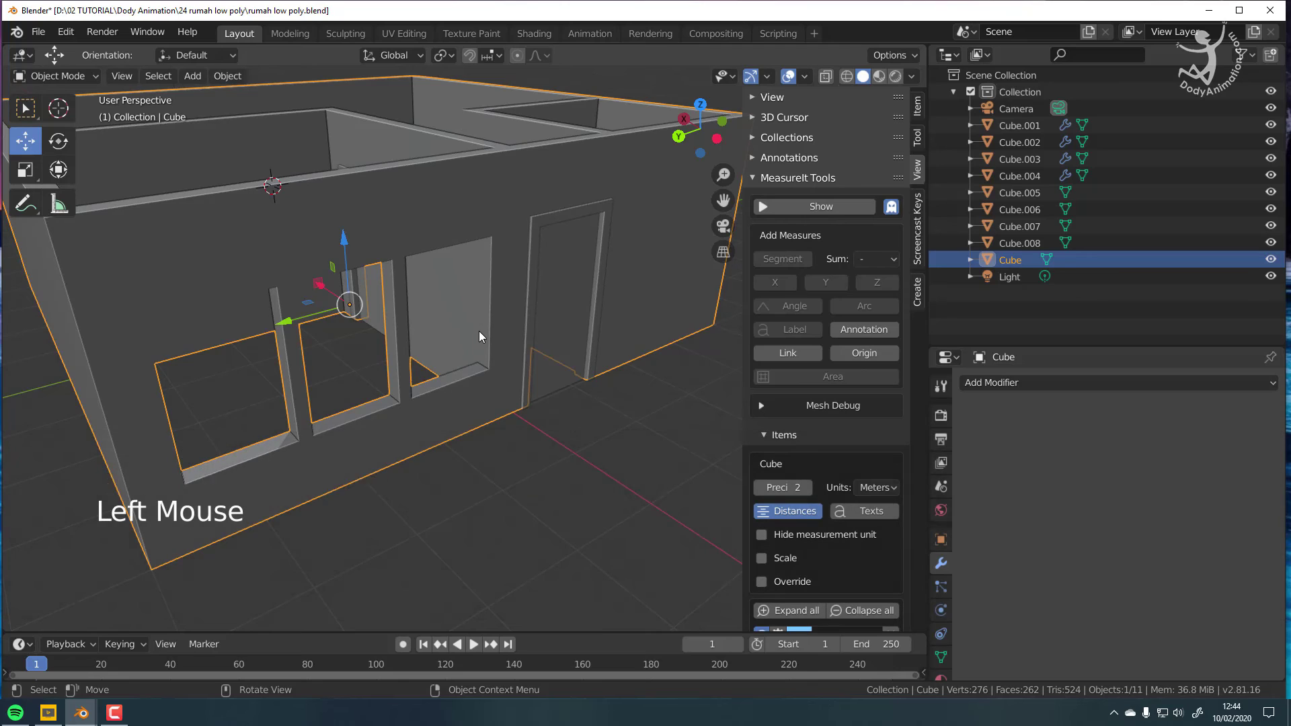
pyautogui.scroll(1, 471, 329)
pyautogui.keyDown('shift'); pyautogui.moveTo(293, 293); pyautogui.dragTo(216, 115, button='middle'); pyautogui.keyUp('shift')
pyautogui.click(69, 77)
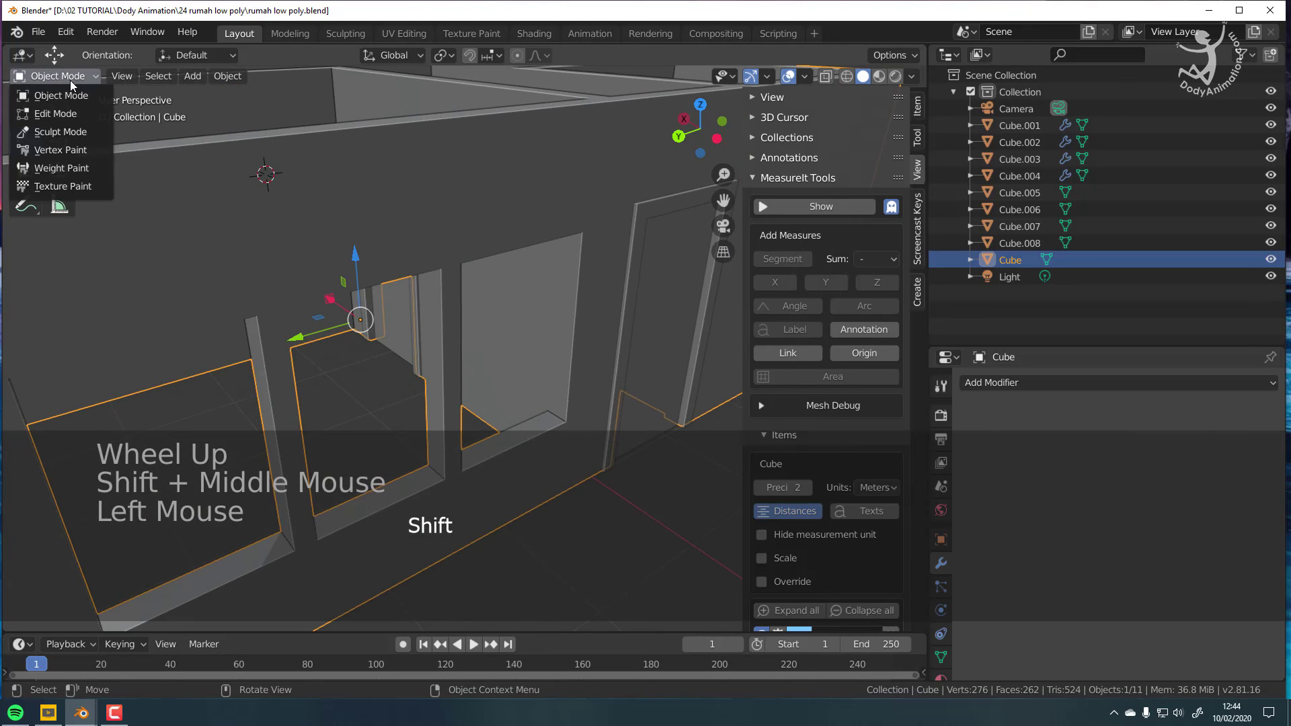
pyautogui.click(54, 109)
pyautogui.click(563, 318)
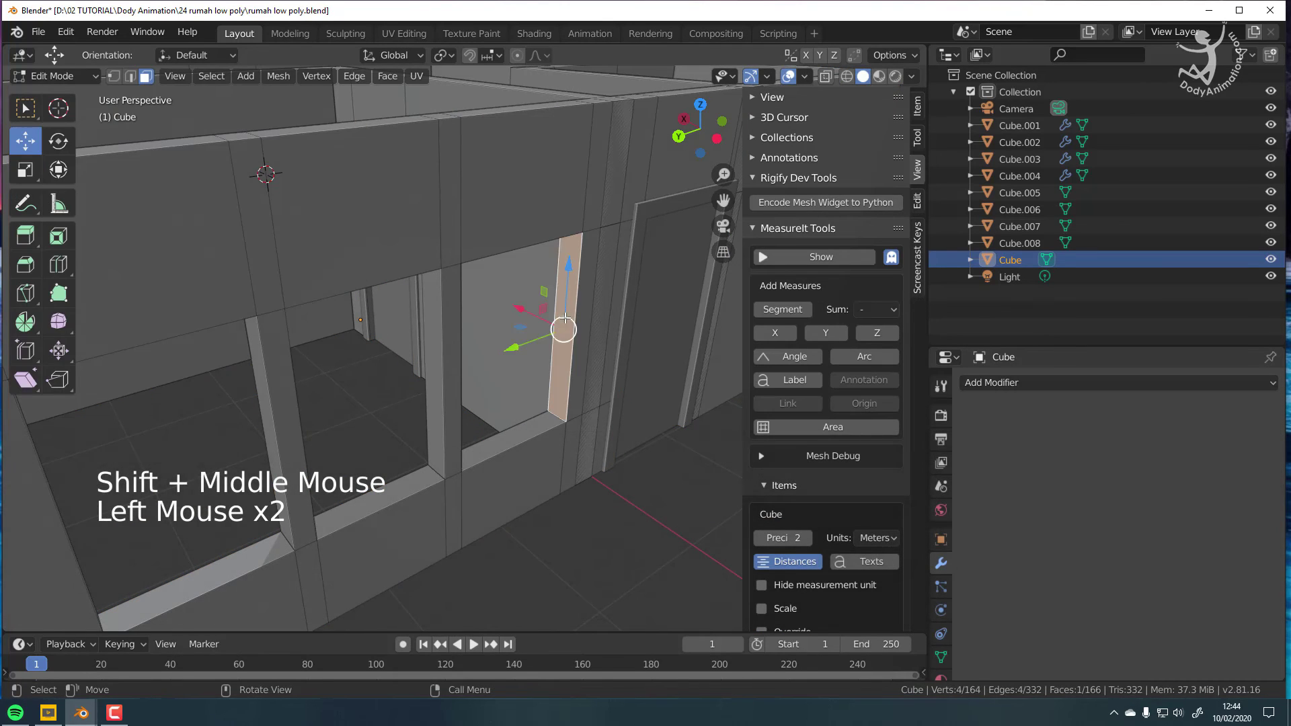
# Step: Duplicate the selected window-side face in place, separate it into its own object, and return to Object Mode
pyautogui.keyDown('shift'); pyautogui.moveTo(562, 318); pyautogui.dragTo(464, 299, button='middle'); pyautogui.keyUp('shift')
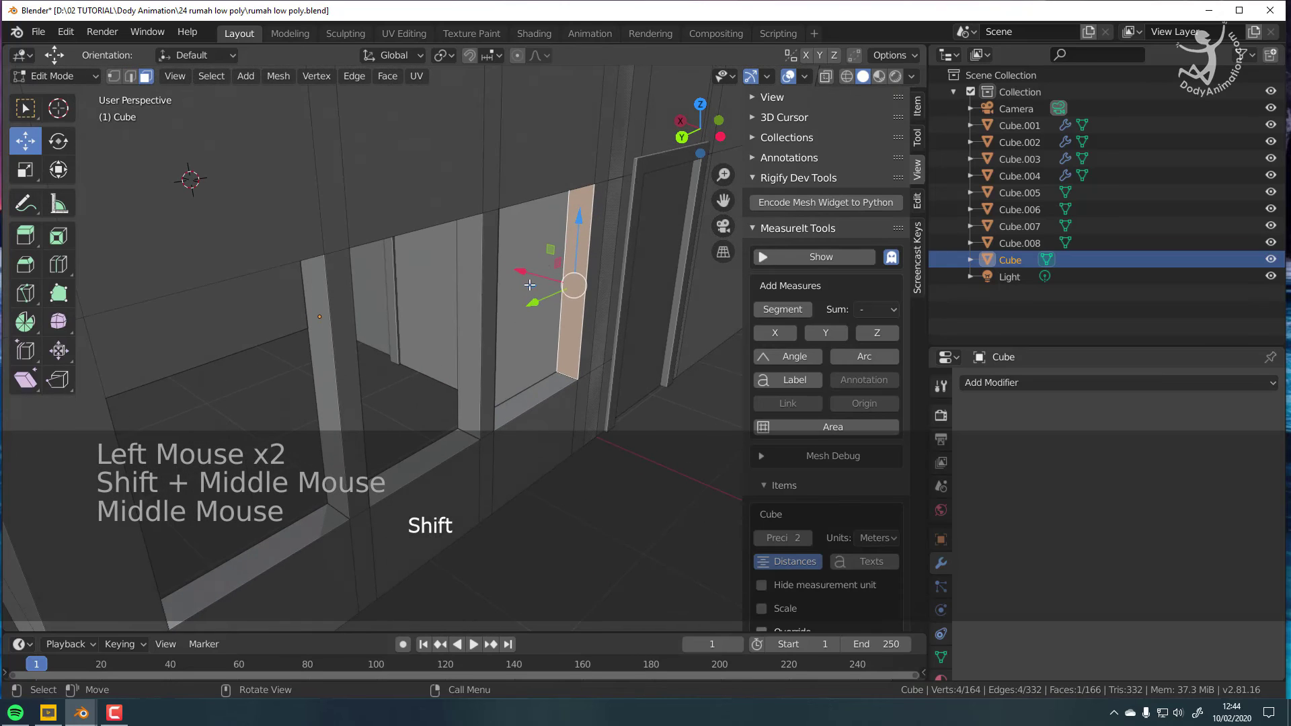
pyautogui.keyDown('shift'); pyautogui.moveTo(614, 294); pyautogui.dragTo(584, 294, button='middle'); pyautogui.keyUp('shift')
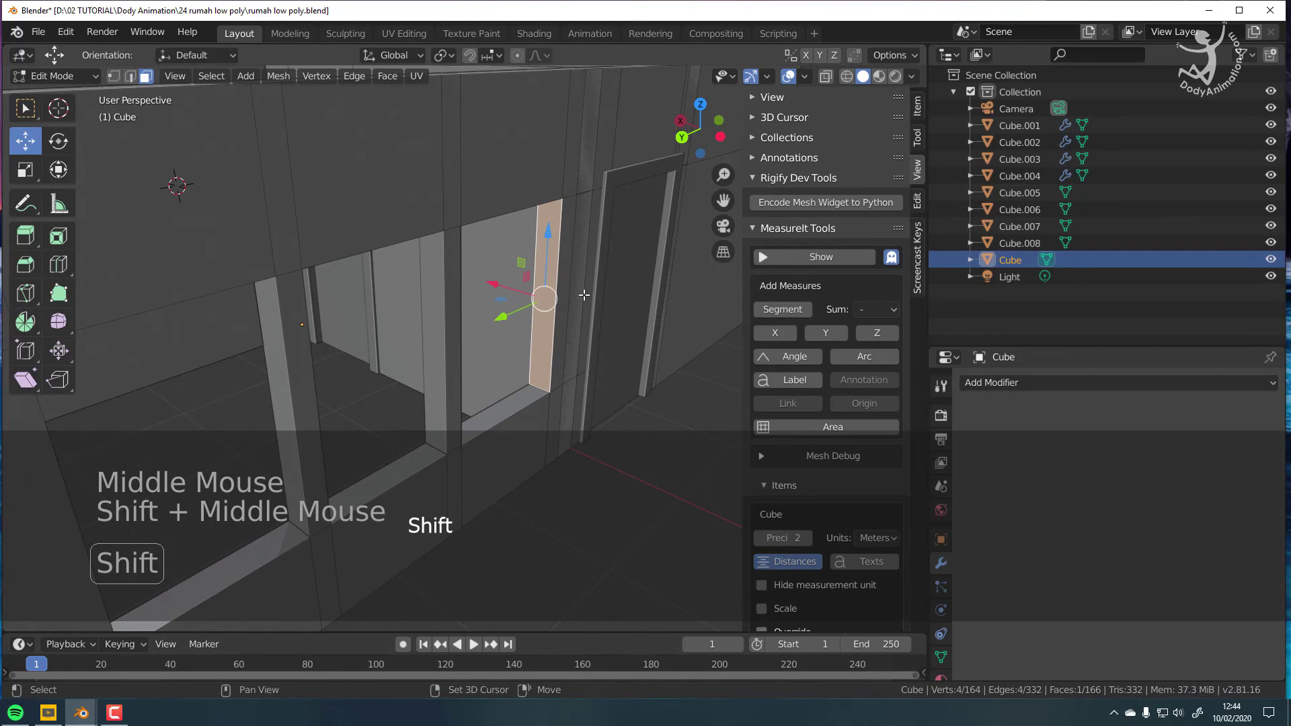
pyautogui.hotkey('shift', 'd')
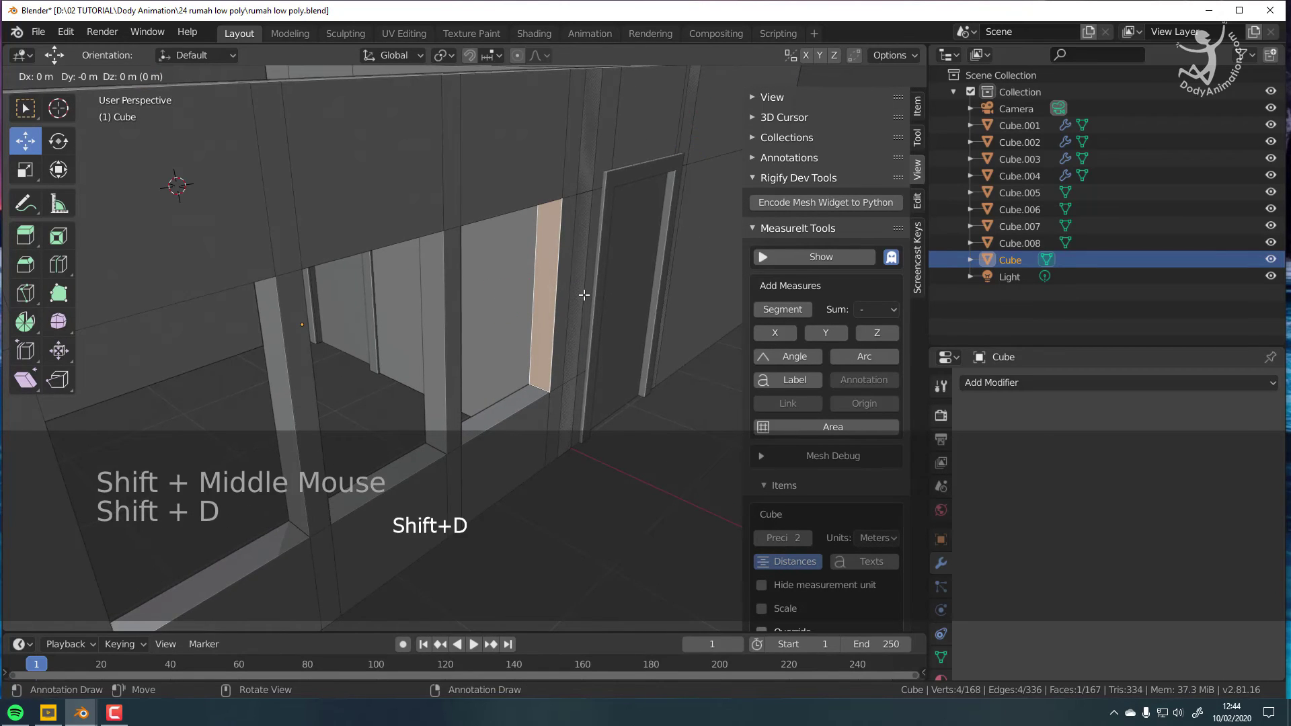
pyautogui.rightClick(583, 319)
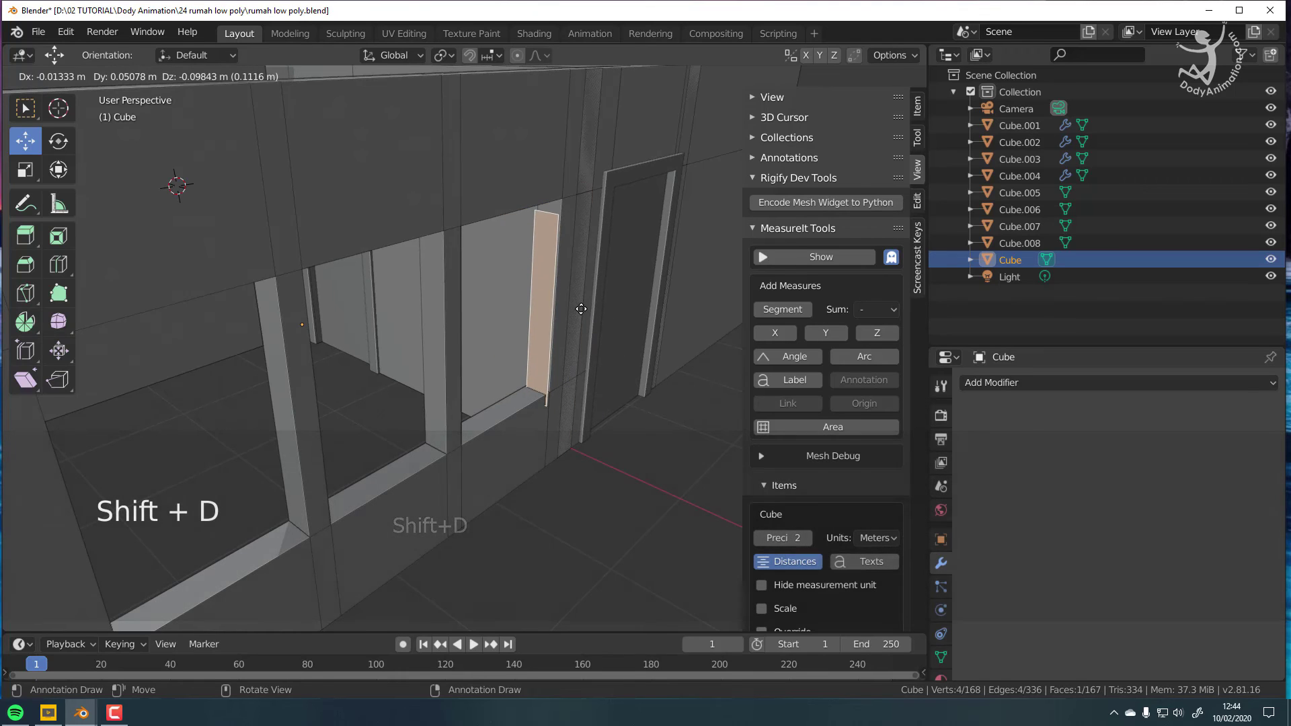
pyautogui.keyDown('shift'); pyautogui.moveTo(597, 331); pyautogui.dragTo(561, 333, button='middle'); pyautogui.keyUp('shift')
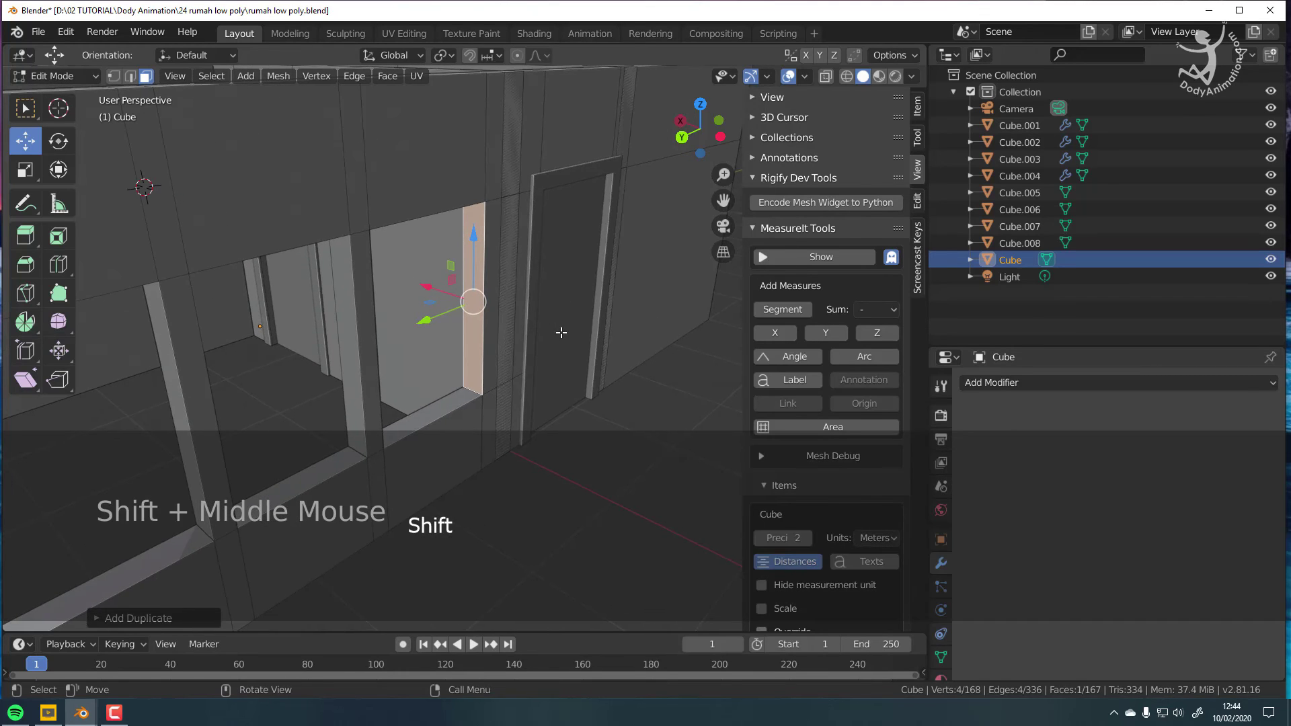
pyautogui.press('p')
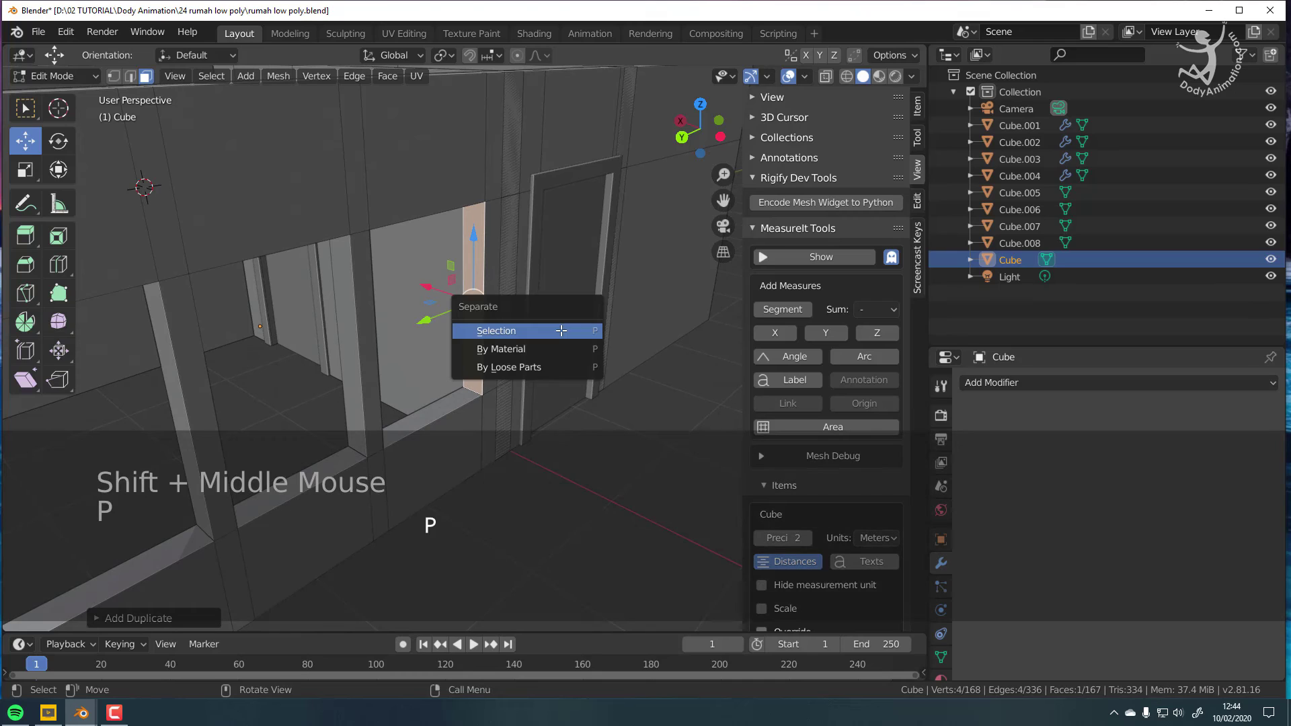
pyautogui.click(515, 331)
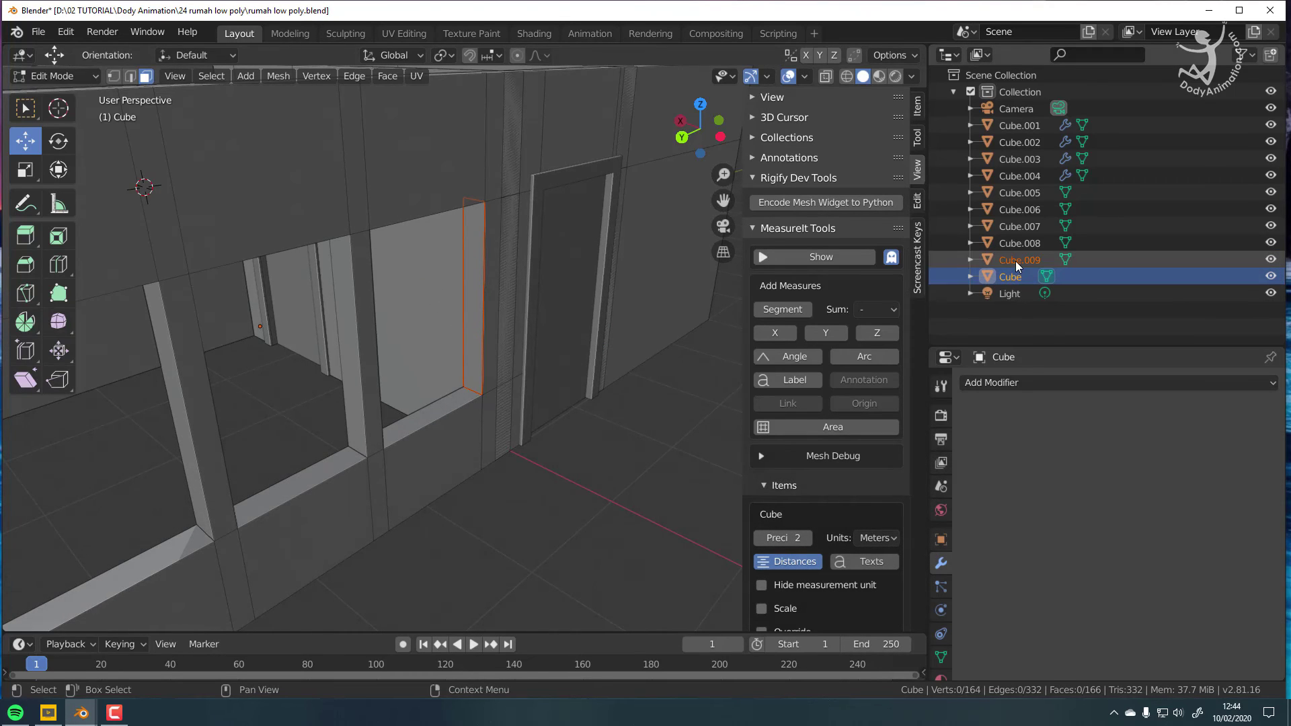
pyautogui.click(64, 76)
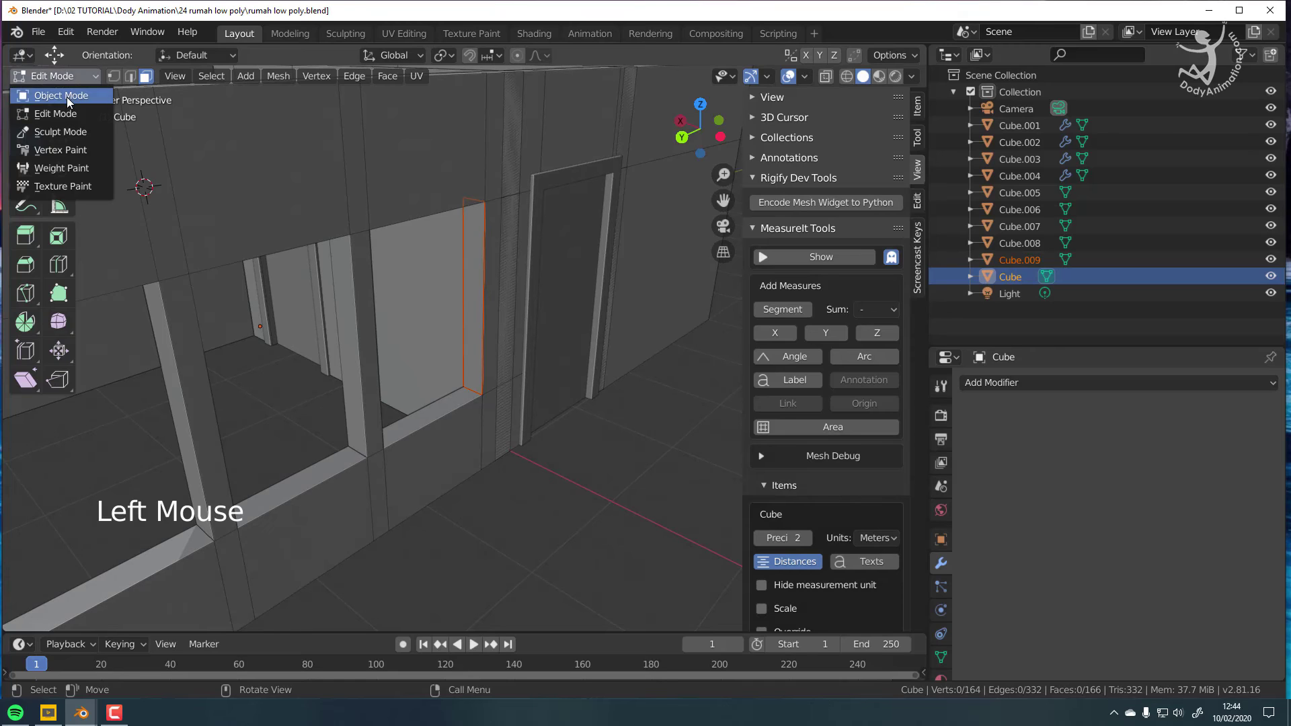
pyautogui.click(66, 97)
# Step: Set the origin of the separated face, Cube.009, to its center of mass (surface)
pyautogui.click(1019, 261)
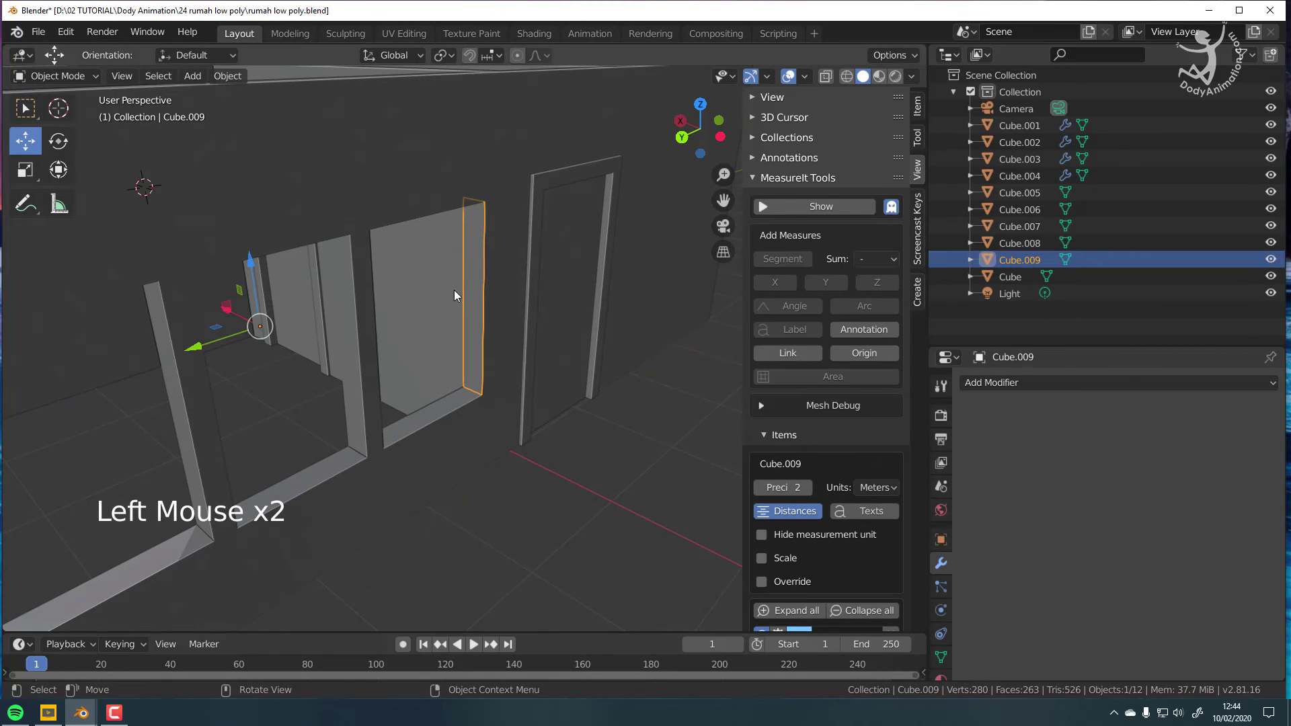
pyautogui.click(228, 76)
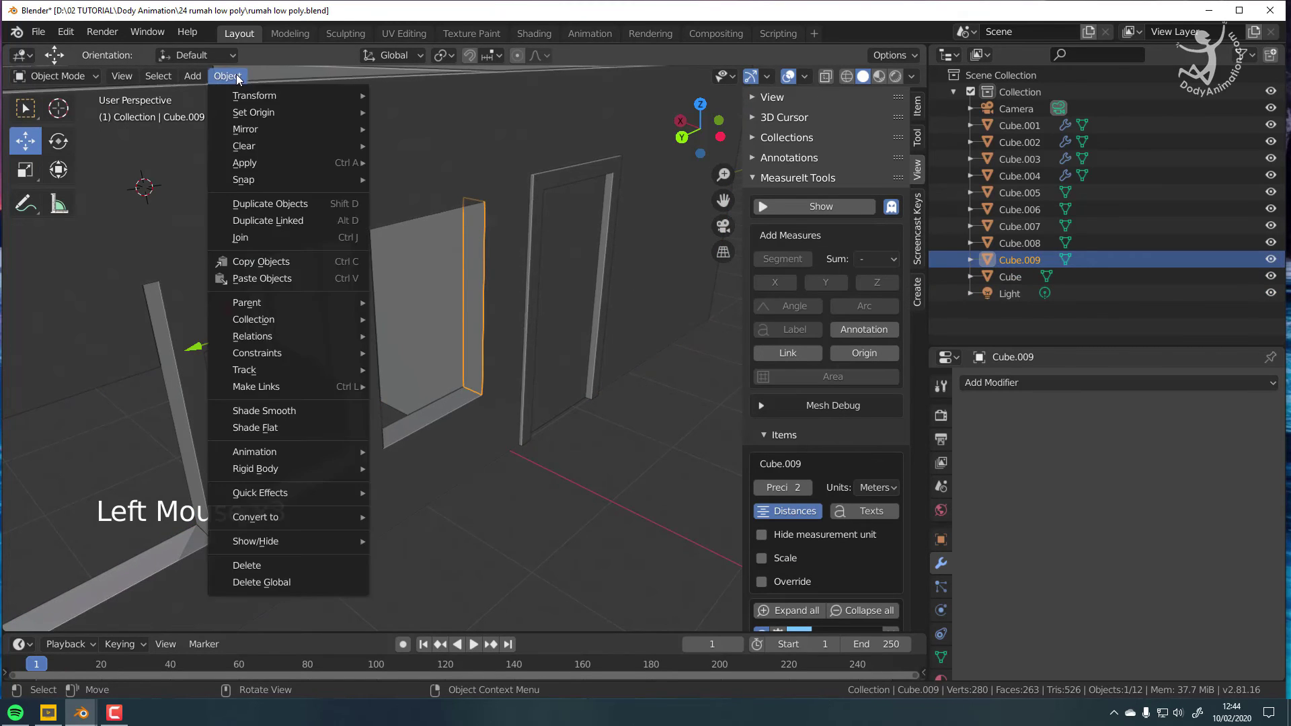
pyautogui.moveTo(269, 112)
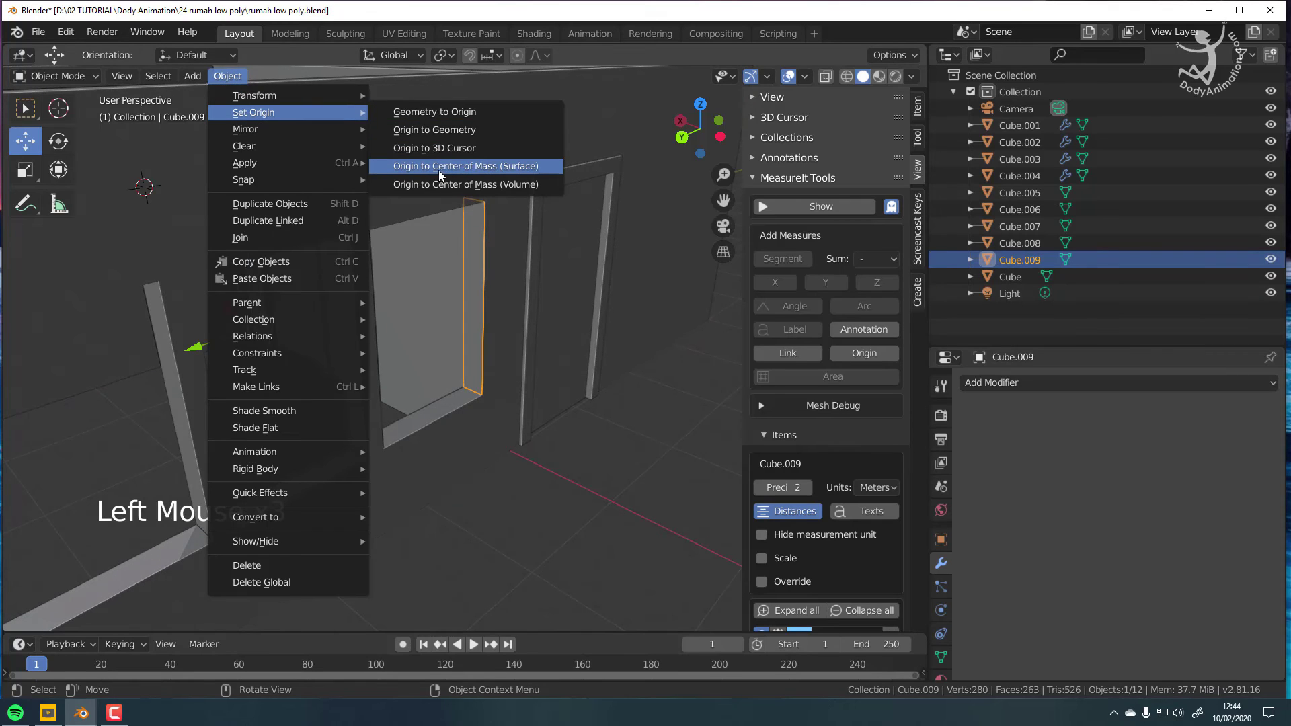
pyautogui.click(468, 169)
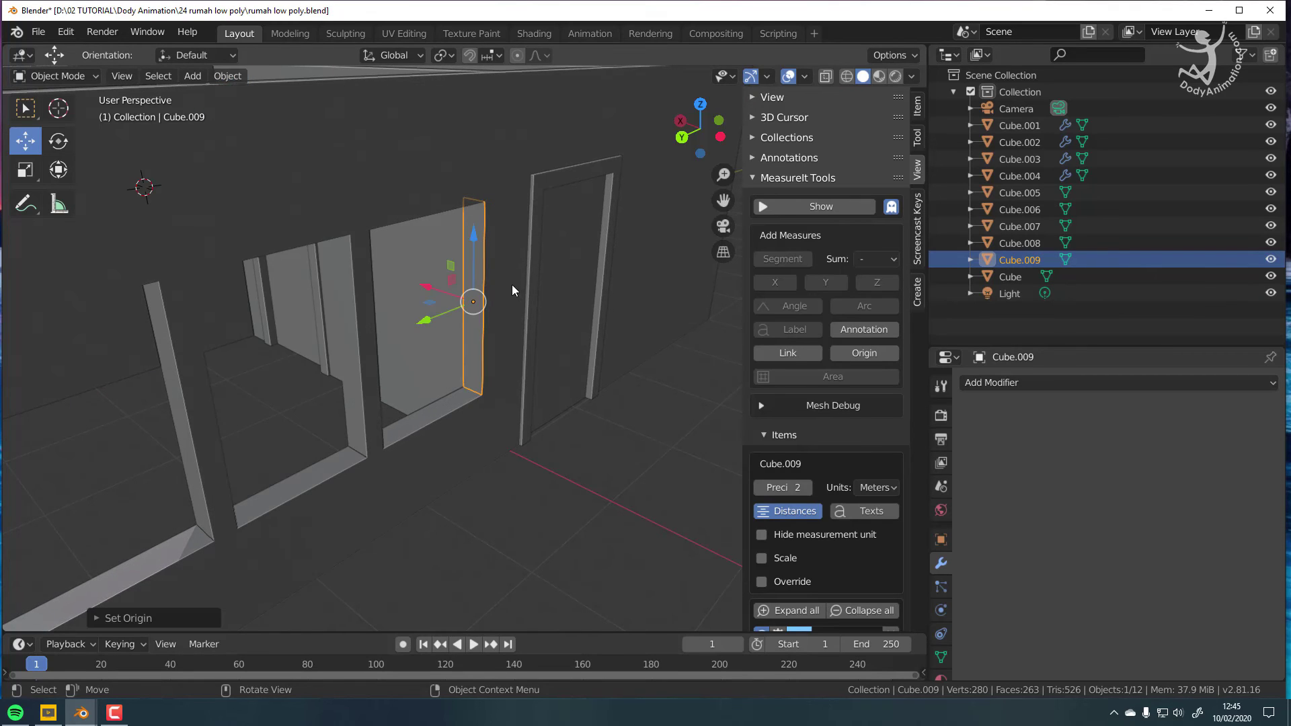
# Step: Edit Cube.009 and scale its face narrower along the X axis within the wall thickness
pyautogui.moveTo(482, 313); pyautogui.dragTo(300, 236, button='middle')
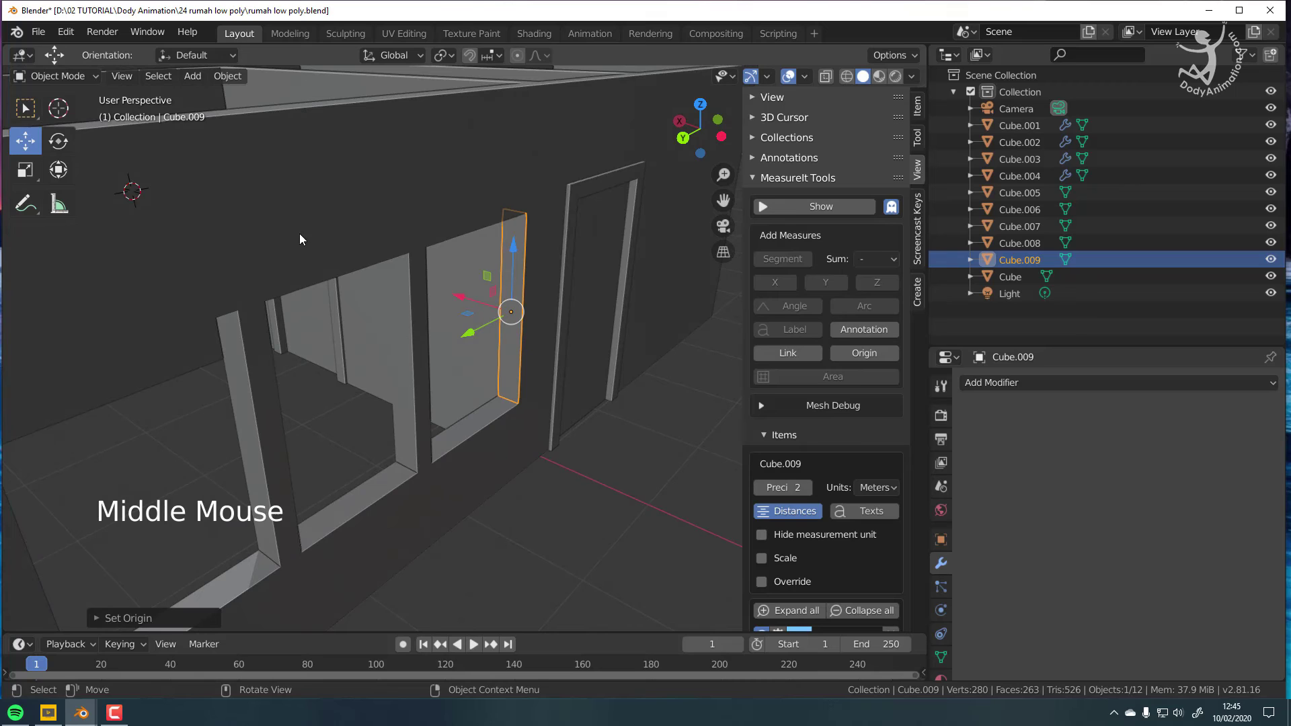
pyautogui.click(72, 82)
pyautogui.click(67, 115)
pyautogui.keyDown('shift'); pyautogui.moveTo(534, 306); pyautogui.dragTo(514, 305, button='middle'); pyautogui.keyUp('shift')
pyautogui.click(498, 315)
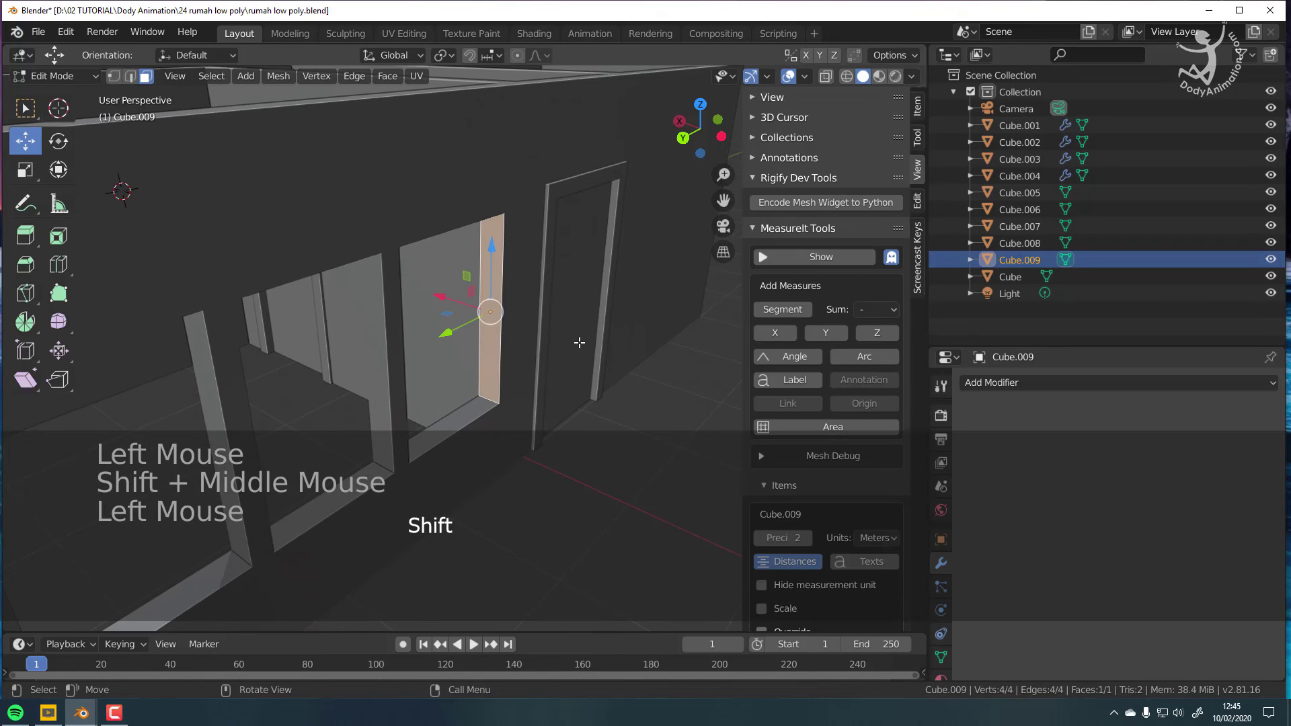
pyautogui.keyDown('shift'); pyautogui.moveTo(581, 346); pyautogui.dragTo(595, 349, button='middle'); pyautogui.keyUp('shift')
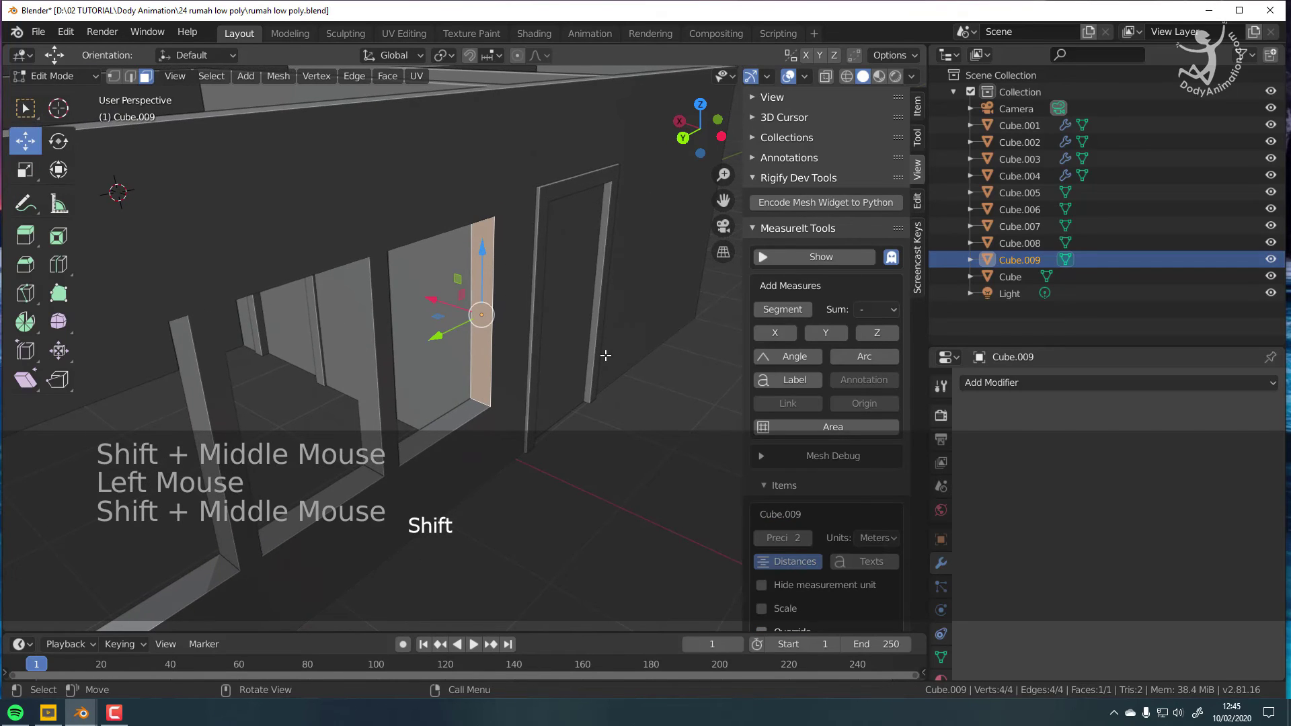
pyautogui.press('s')
pyautogui.press('x')
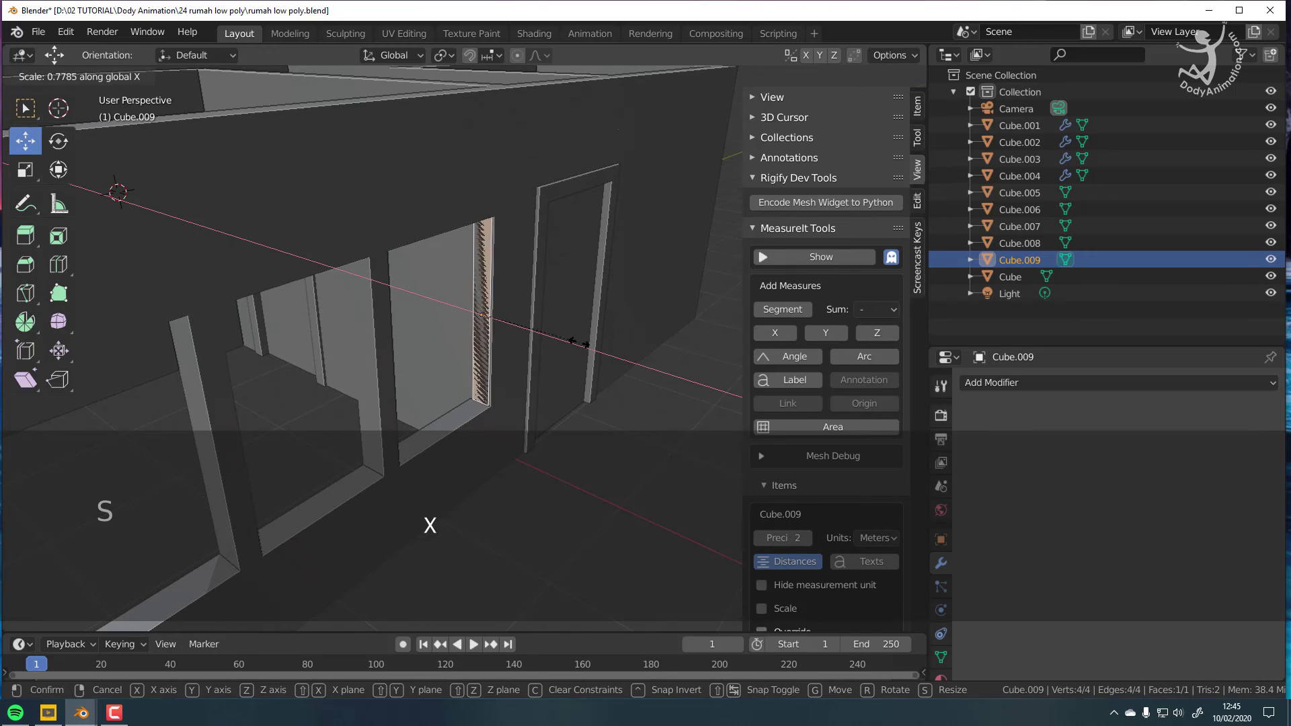
pyautogui.click(501, 327)
# Step: Extrude the narrowed face along the wall so it spans all three front window openings
pyautogui.keyDown('shift'); pyautogui.scroll(-3, 522, 311); pyautogui.keyUp('shift')
pyautogui.moveTo(481, 291); pyautogui.dragTo(539, 300, button='middle')
pyautogui.press('e')
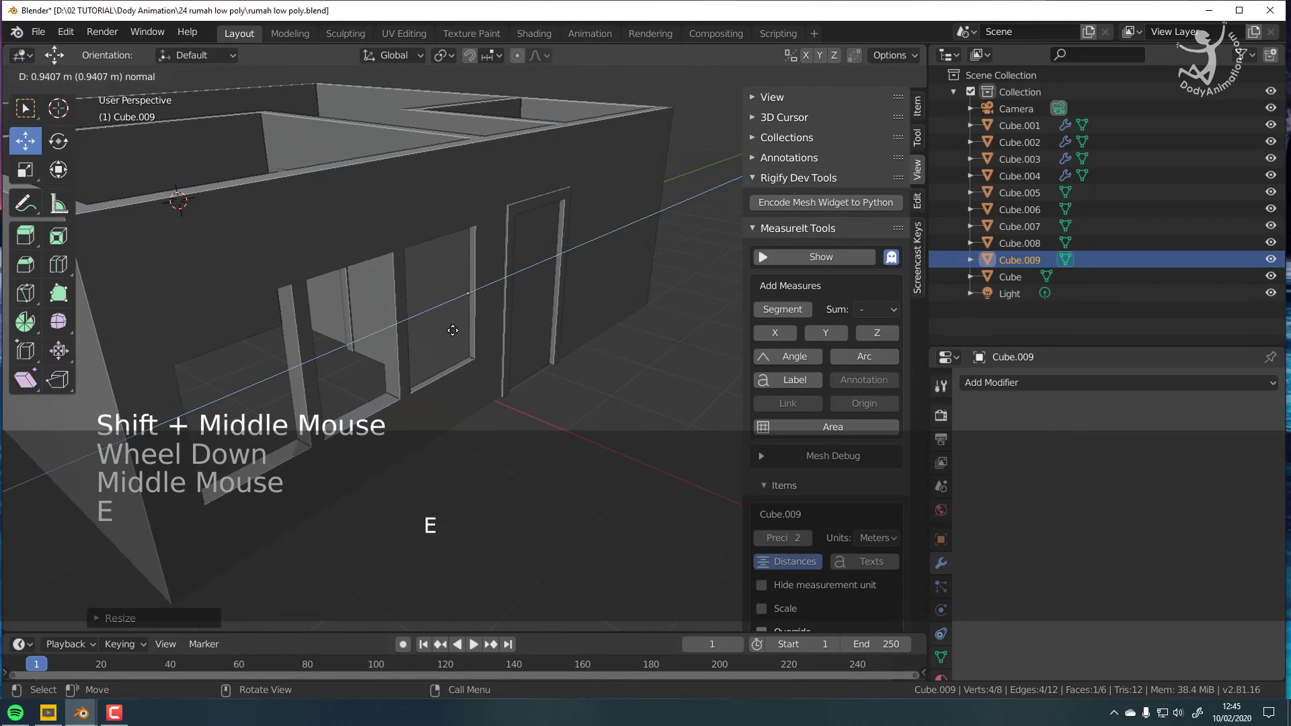
pyautogui.click(235, 395)
pyautogui.moveTo(236, 396); pyautogui.dragTo(408, 347, button='middle')
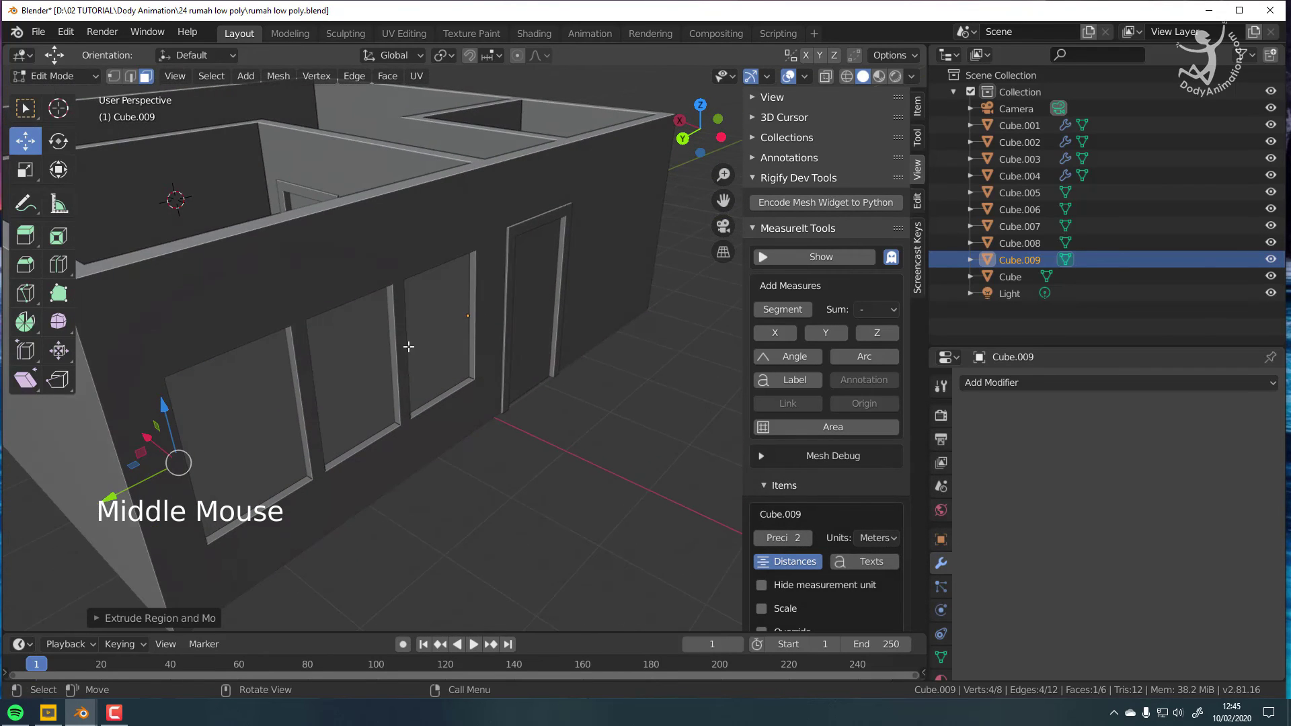
# Step: Return to Object Mode, deselect the window panel, and save the file
pyautogui.click(84, 76)
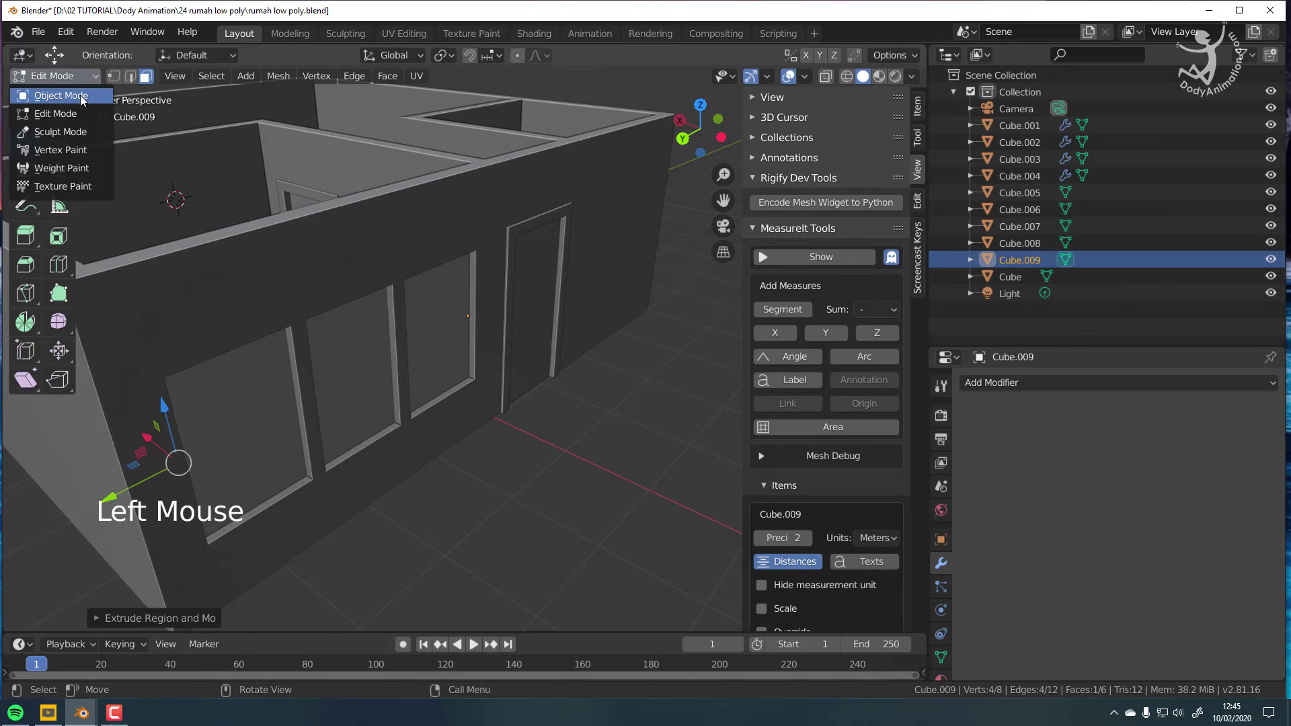
pyautogui.click(79, 95)
pyautogui.moveTo(433, 313); pyautogui.dragTo(464, 316)
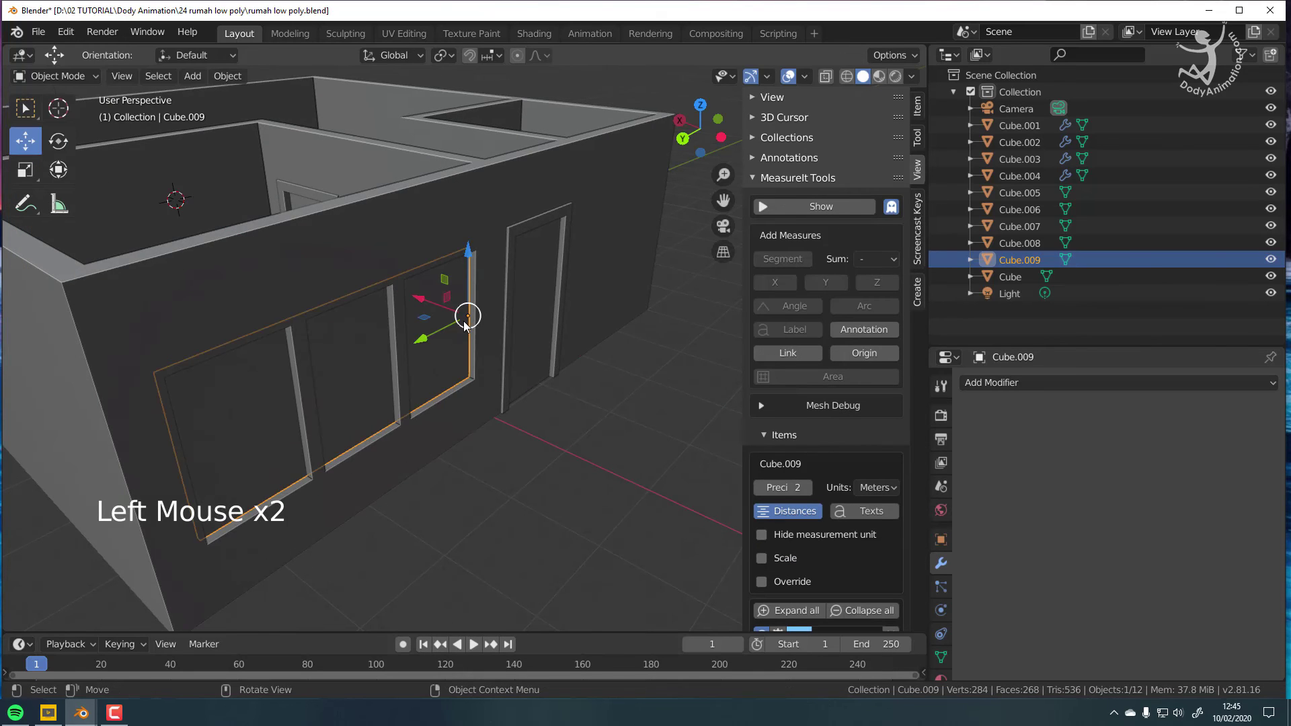
pyautogui.press('a')
pyautogui.scroll(-2, 475, 322)
pyautogui.hotkey('ctrl', 's')
# Step: Reset the 3D cursor to the world origin and add a plane mesh there
pyautogui.moveTo(494, 329); pyautogui.dragTo(379, 355, button='middle')
pyautogui.moveTo(454, 341); pyautogui.dragTo(357, 324, button='middle')
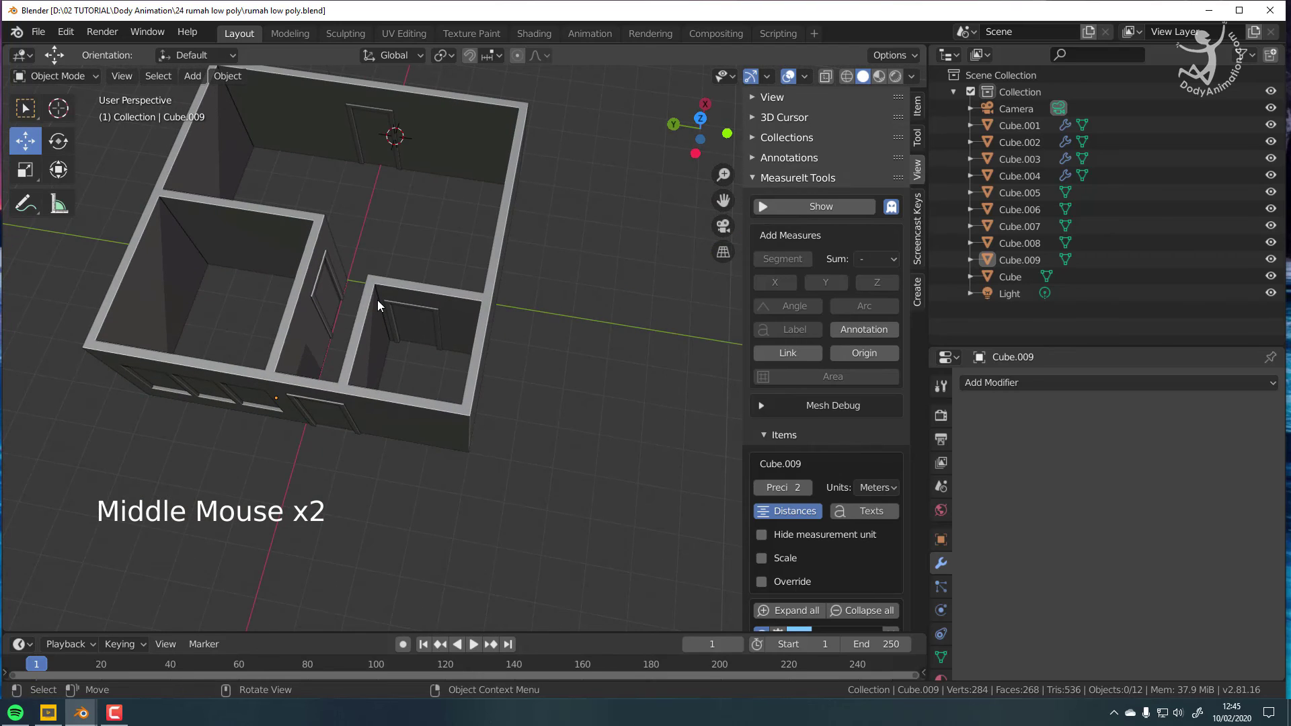
pyautogui.hotkey('shift', 'c')
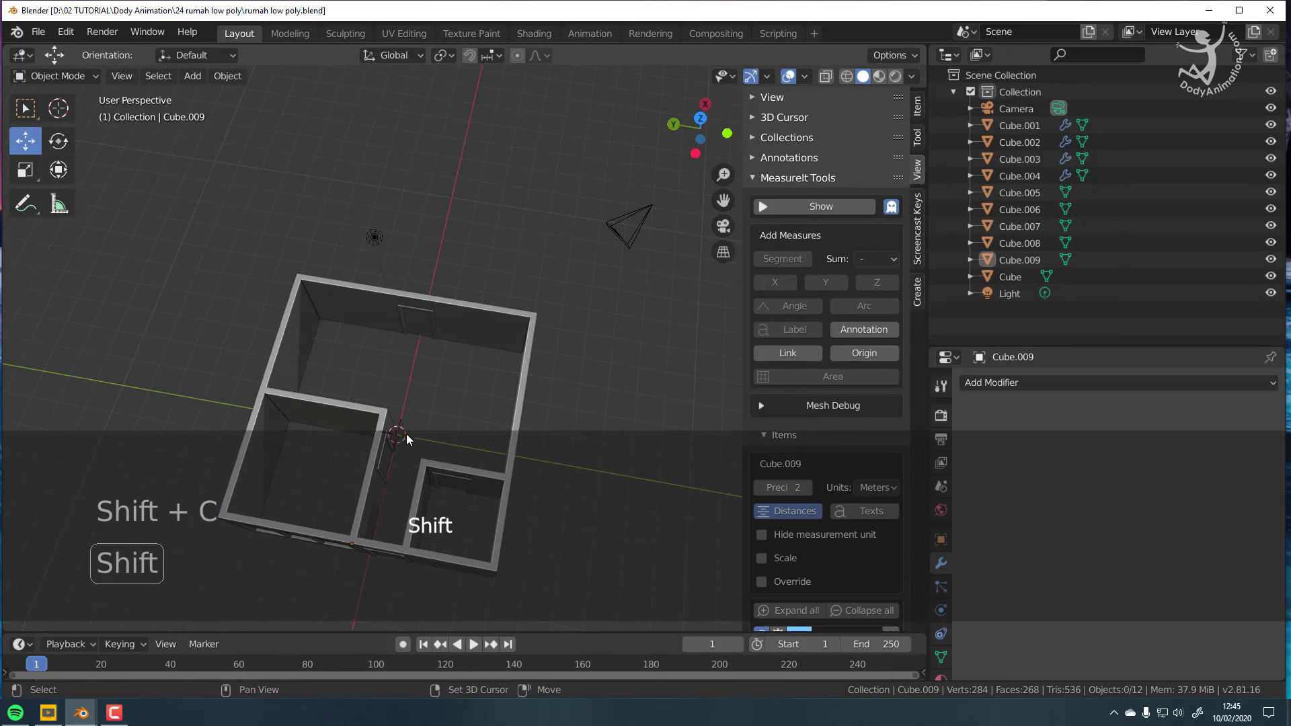
pyautogui.scroll(2, 400, 353)
pyautogui.keyDown('shift'); pyautogui.moveTo(407, 434); pyautogui.dragTo(446, 324, button='middle'); pyautogui.keyUp('shift')
pyautogui.scroll(1, 409, 331)
pyautogui.scroll(-2, 409, 331)
pyautogui.scroll(-3, 461, 312)
pyautogui.scroll(2, 451, 310)
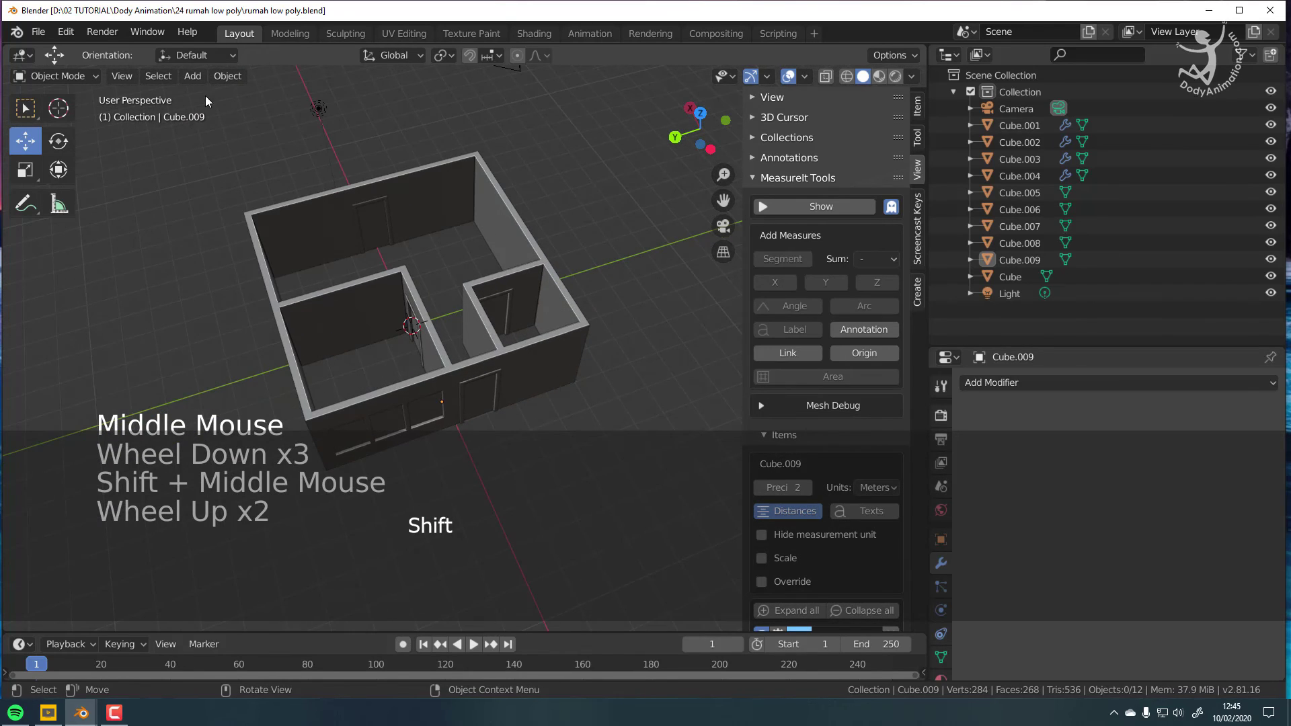
pyautogui.click(193, 76)
pyautogui.moveTo(214, 95)
pyautogui.click(363, 96)
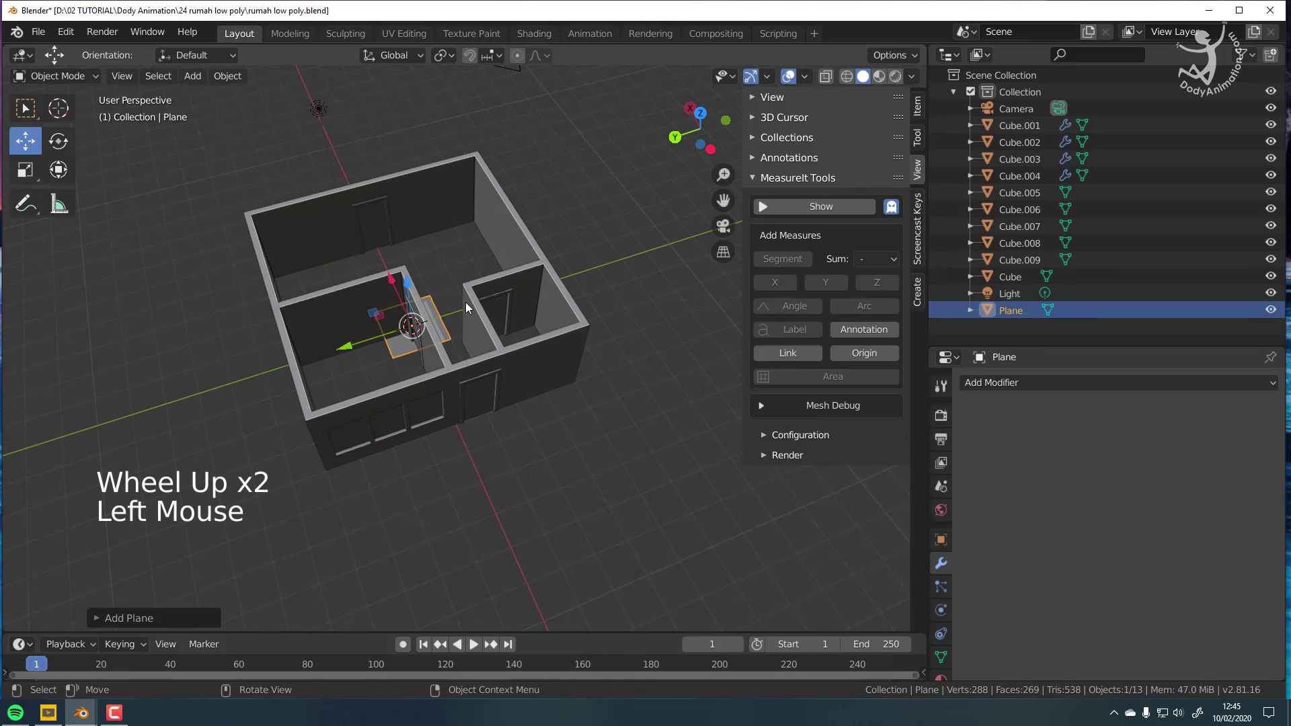
# Step: Edit the plane and scale it up uniformly so it covers the house's whole footprint
pyautogui.scroll(2, 465, 301)
pyautogui.moveTo(465, 301)
pyautogui.mouseDown(button='middle')
pyautogui.moveTo(445, 325)
pyautogui.moveTo(479, 301)
pyautogui.moveTo(480, 316)
pyautogui.mouseUp(button='middle')
pyautogui.press('Tab')
pyautogui.scroll(-2, 481, 301)
pyautogui.click(74, 78)
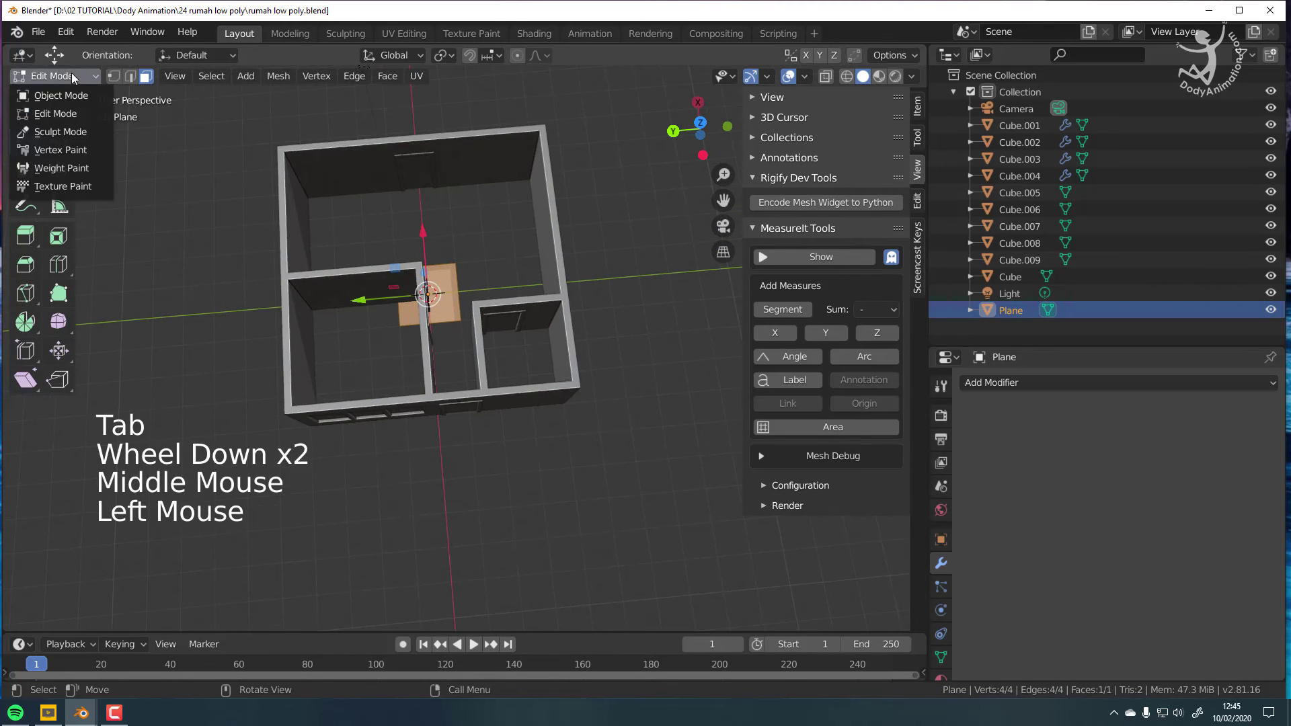
pyautogui.press('s')
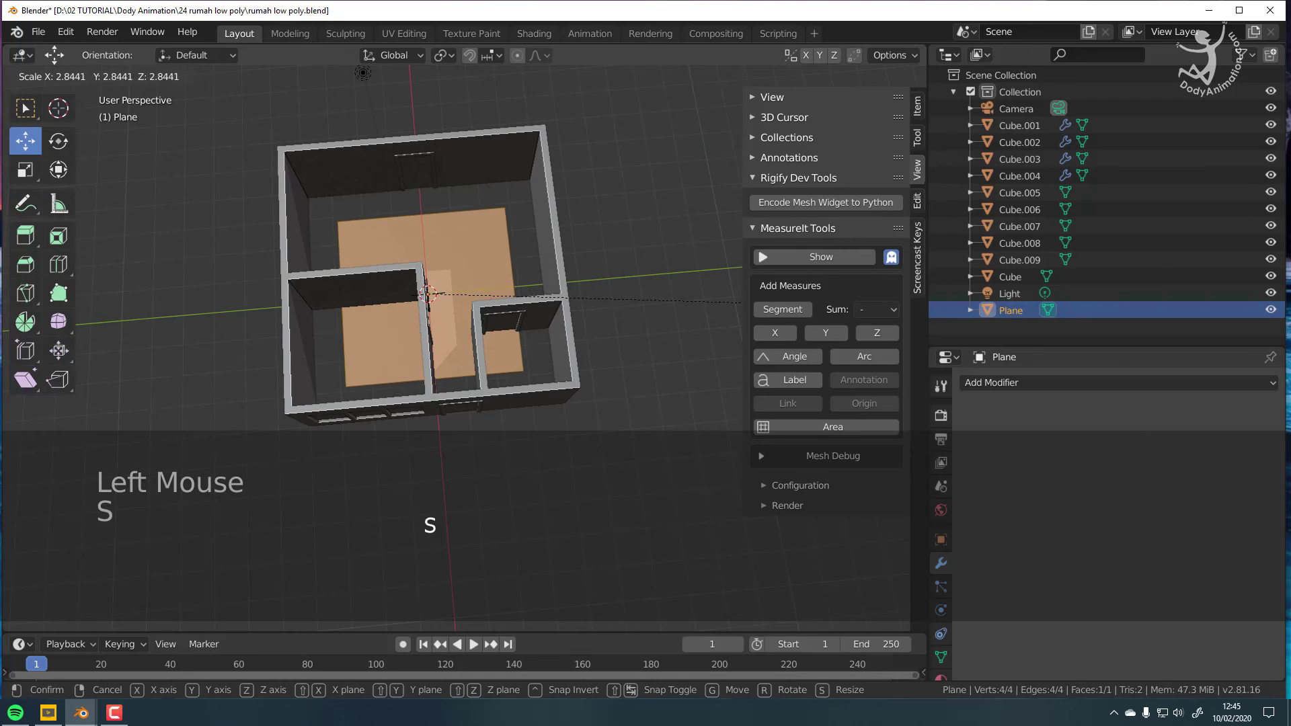
pyautogui.click(793, 304)
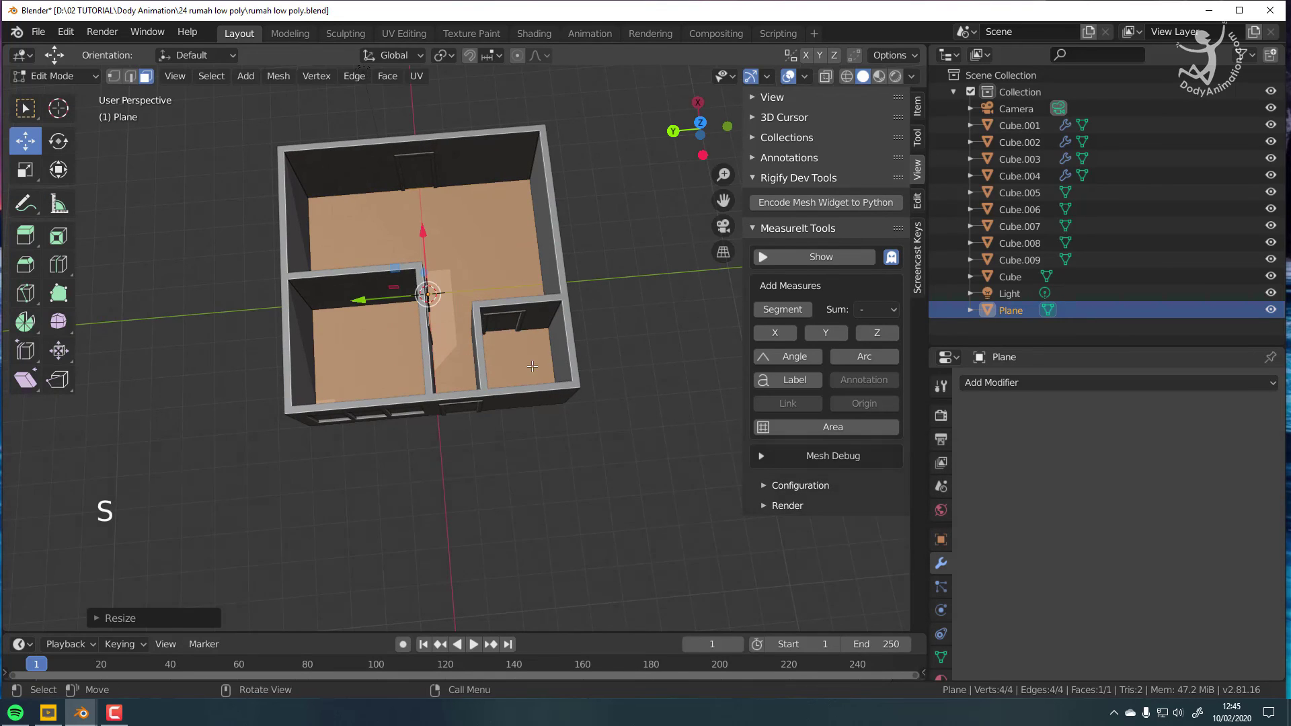
# Step: Add a loop cut across the floor plane, slid to line up with the small front room's inner side wall
pyautogui.moveTo(532, 360); pyautogui.dragTo(536, 292, button='middle')
pyautogui.scroll(2, 452, 381)
pyautogui.moveTo(459, 350); pyautogui.dragTo(475, 403, button='middle')
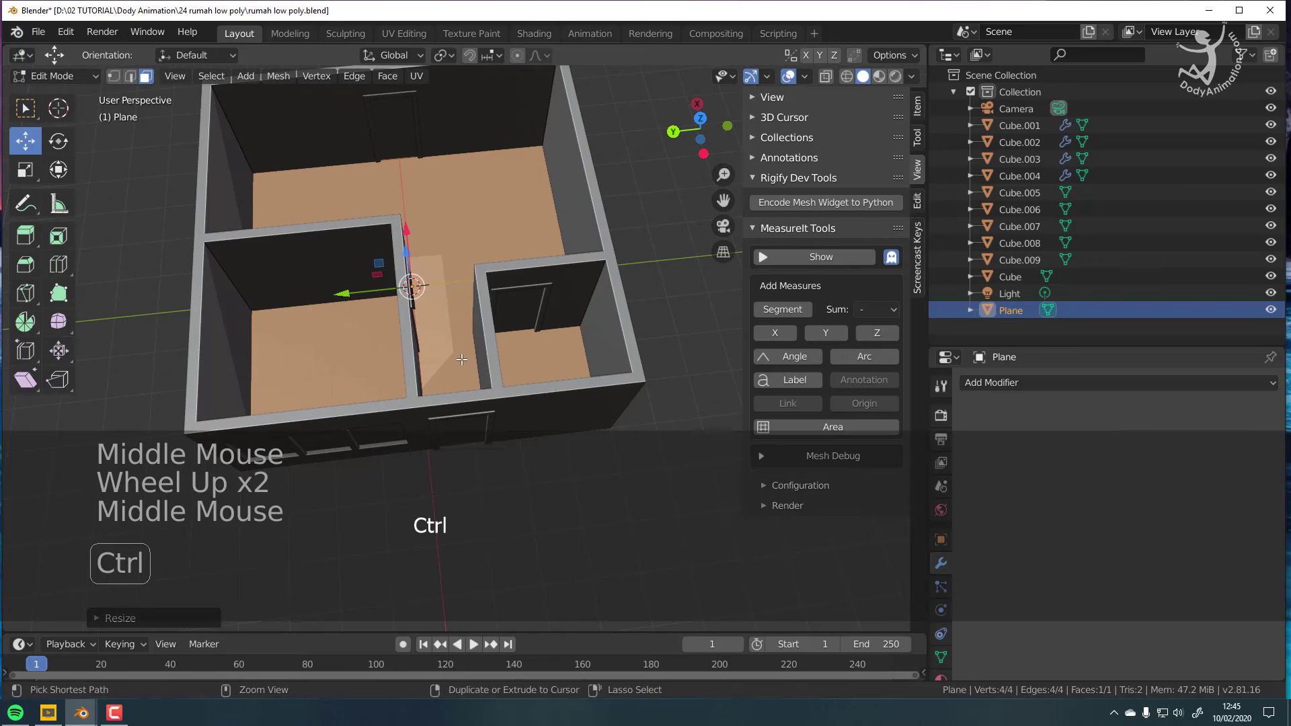
pyautogui.hotkey('ctrl', 'r')
pyautogui.rightClick(411, 187)
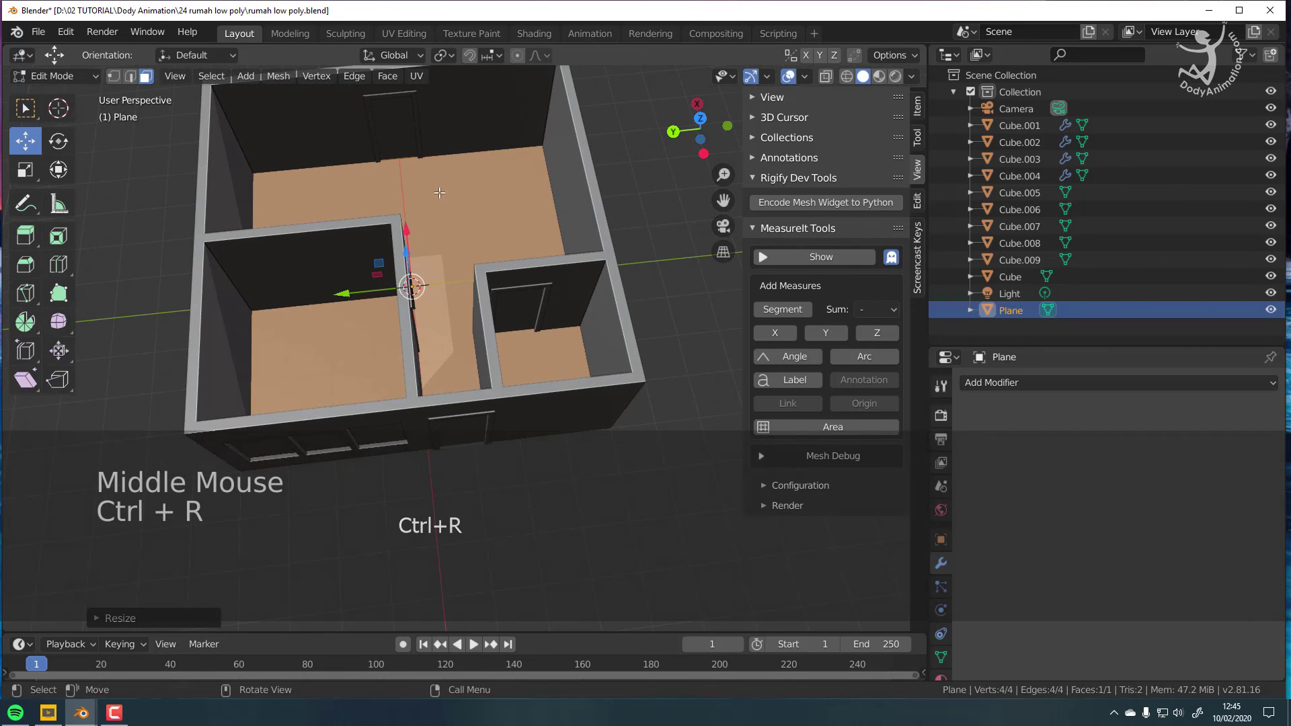
pyautogui.moveTo(463, 313); pyautogui.dragTo(451, 355, button='middle')
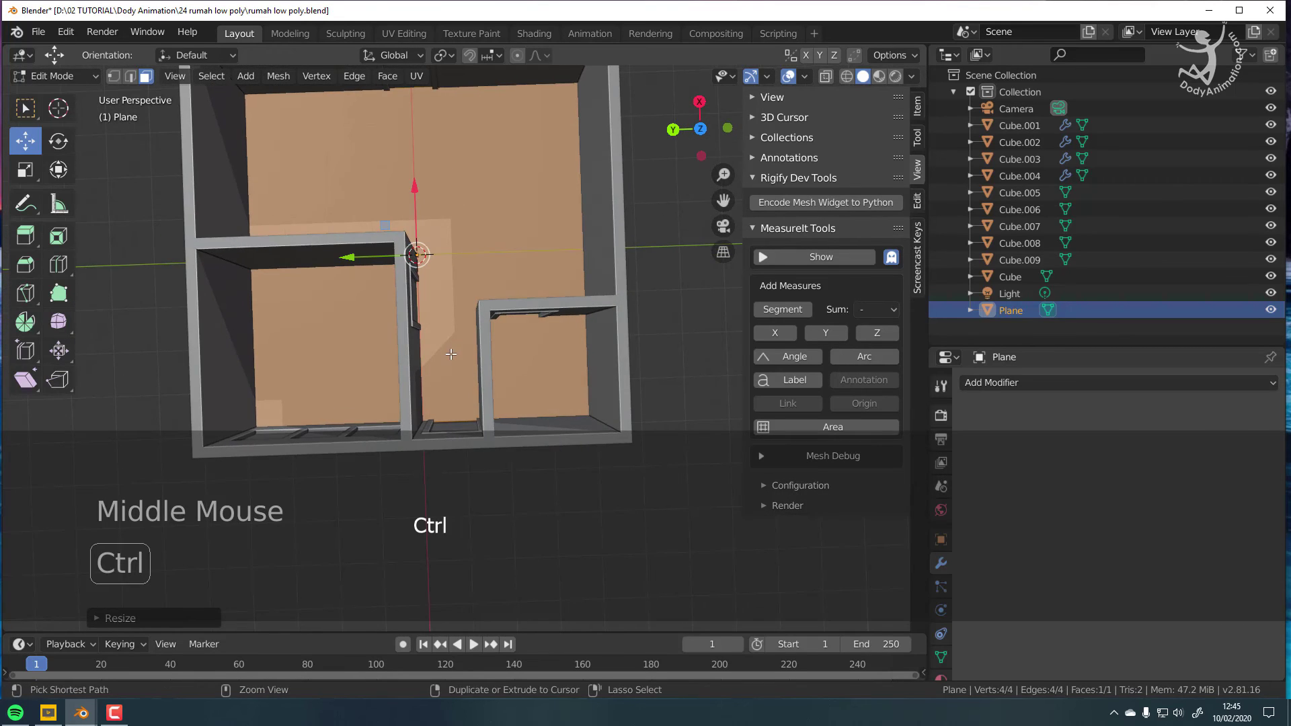
pyautogui.hotkey('ctrl', 'r')
pyautogui.click(429, 411)
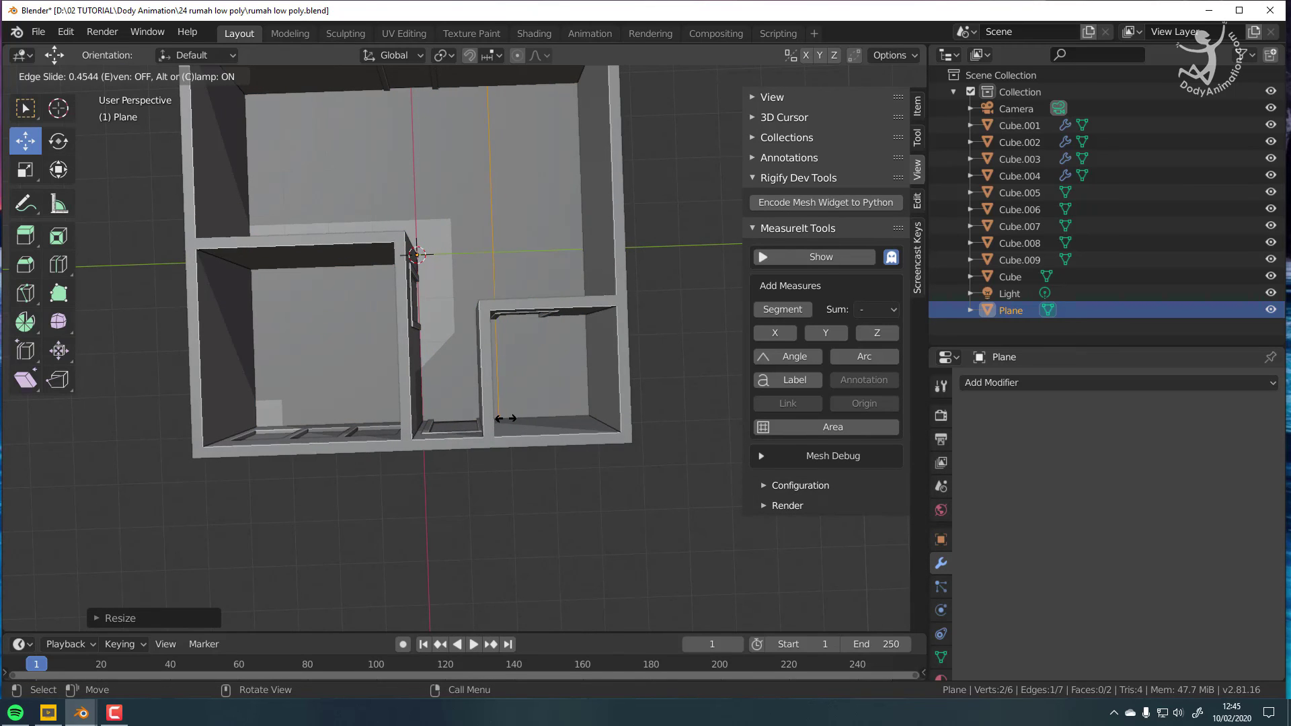
pyautogui.click(498, 418)
# Step: Extrude the floor's front edge below the windows and door outward about 1.7 m along the X axis as a porch
pyautogui.moveTo(542, 431); pyautogui.dragTo(494, 363, button='middle')
pyautogui.moveTo(303, 394); pyautogui.dragTo(496, 395, button='middle')
pyautogui.click(429, 477)
pyautogui.scroll(-2, 427, 414)
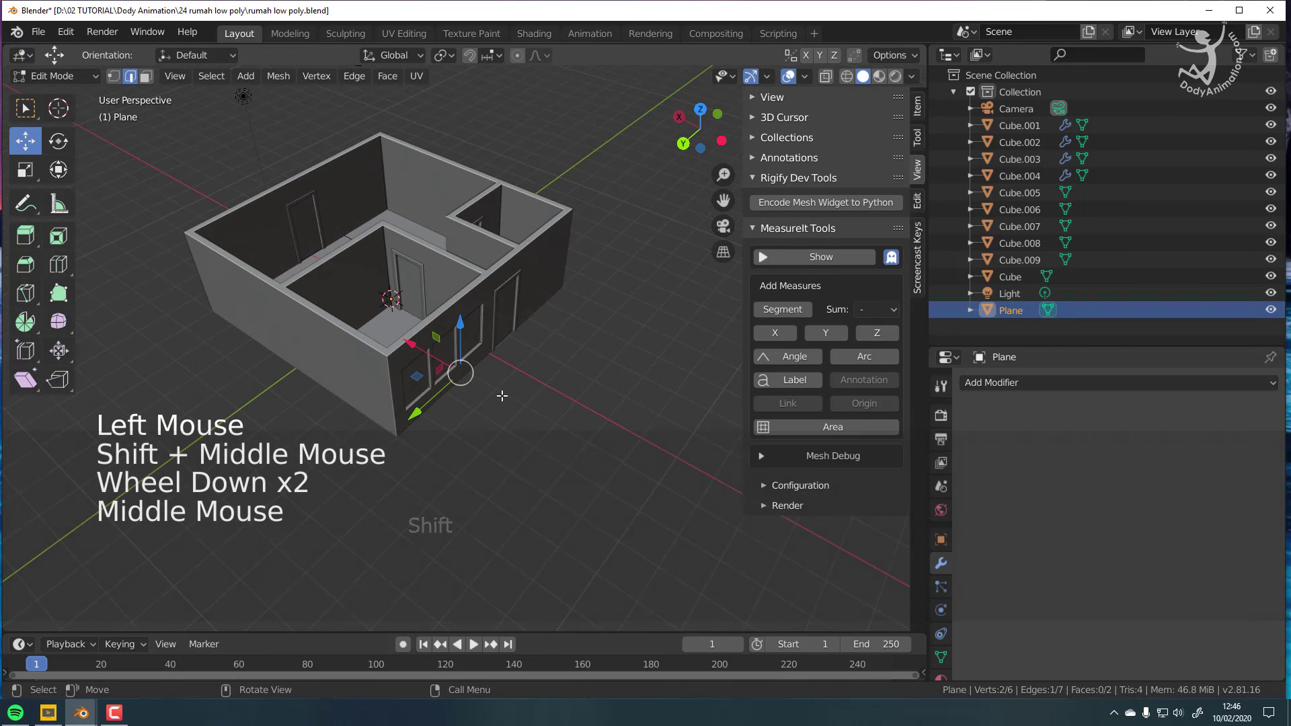
pyautogui.press('e')
pyautogui.press('x')
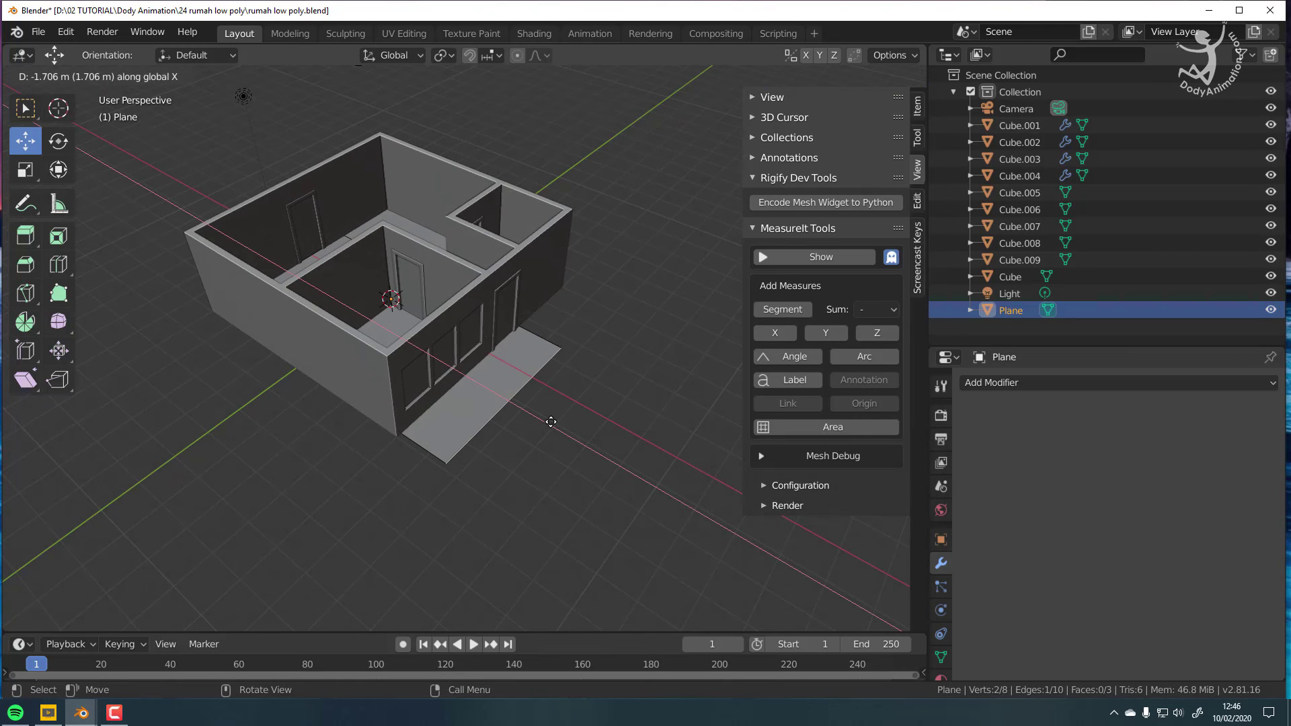
pyautogui.click(550, 422)
# Step: Select the two side edges of the floor and porch and move them along the Y axis toward the side wall's outer face
pyautogui.scroll(2, 532, 425)
pyautogui.keyDown('shift'); pyautogui.moveTo(527, 426); pyautogui.dragTo(495, 325, button='middle'); pyautogui.keyUp('shift')
pyautogui.click(401, 396)
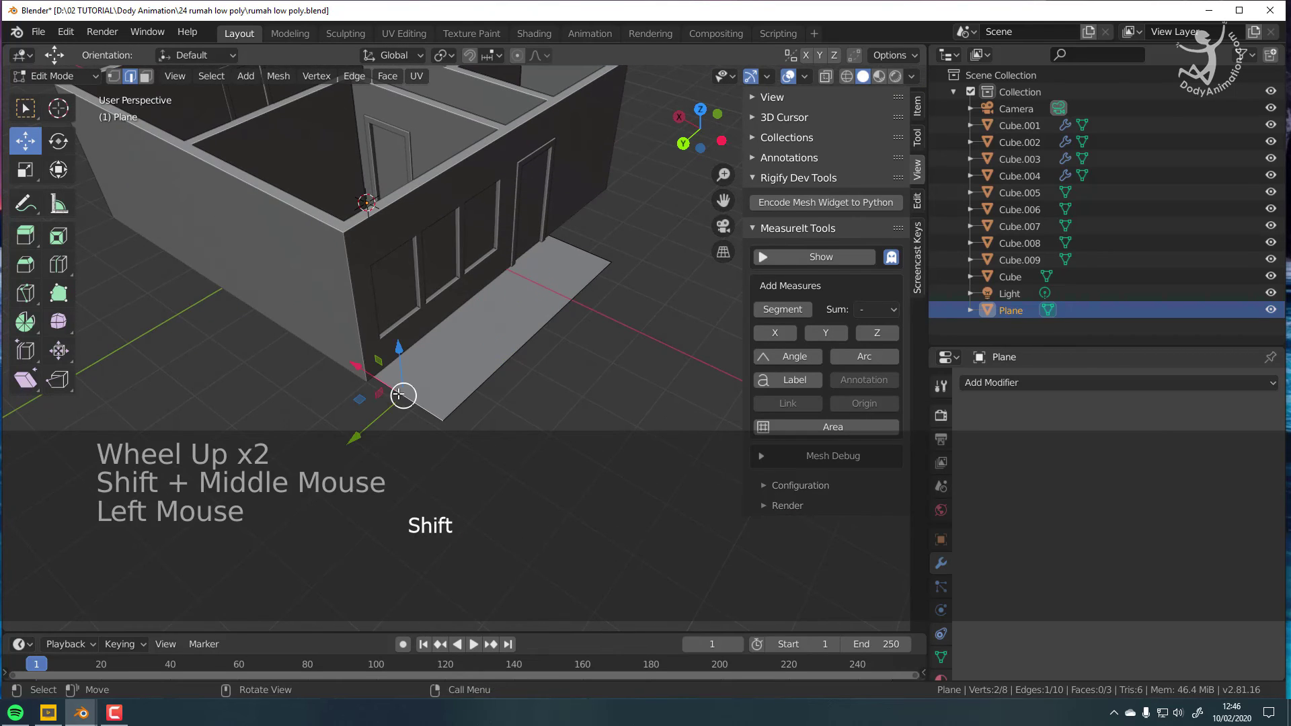
pyautogui.keyDown('shift'); pyautogui.click(416, 405); pyautogui.keyUp('shift')
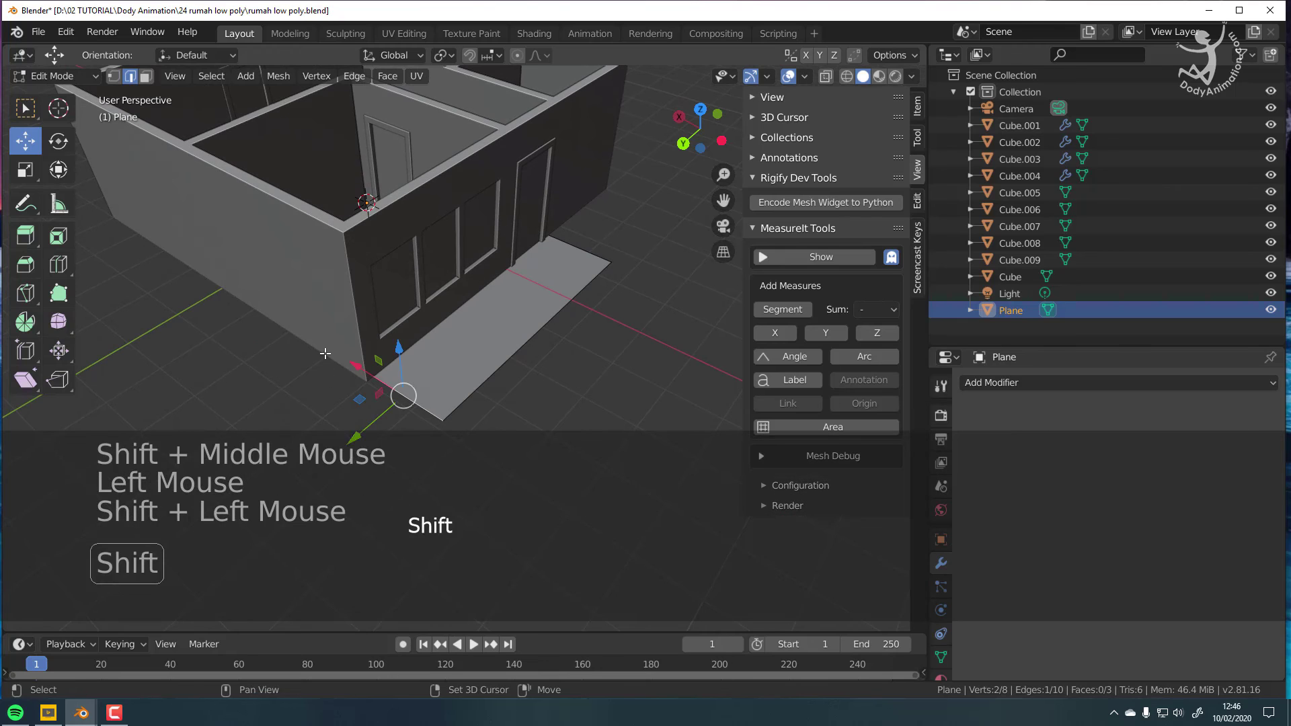
pyautogui.moveTo(257, 341); pyautogui.dragTo(244, 346)
# Step: Select the whole floor mesh and extrude it slightly downward to give it thickness
pyautogui.keyDown('shift'); pyautogui.moveTo(670, 186); pyautogui.dragTo(622, 260, button='middle'); pyautogui.keyUp('shift')
pyautogui.click(92, 82)
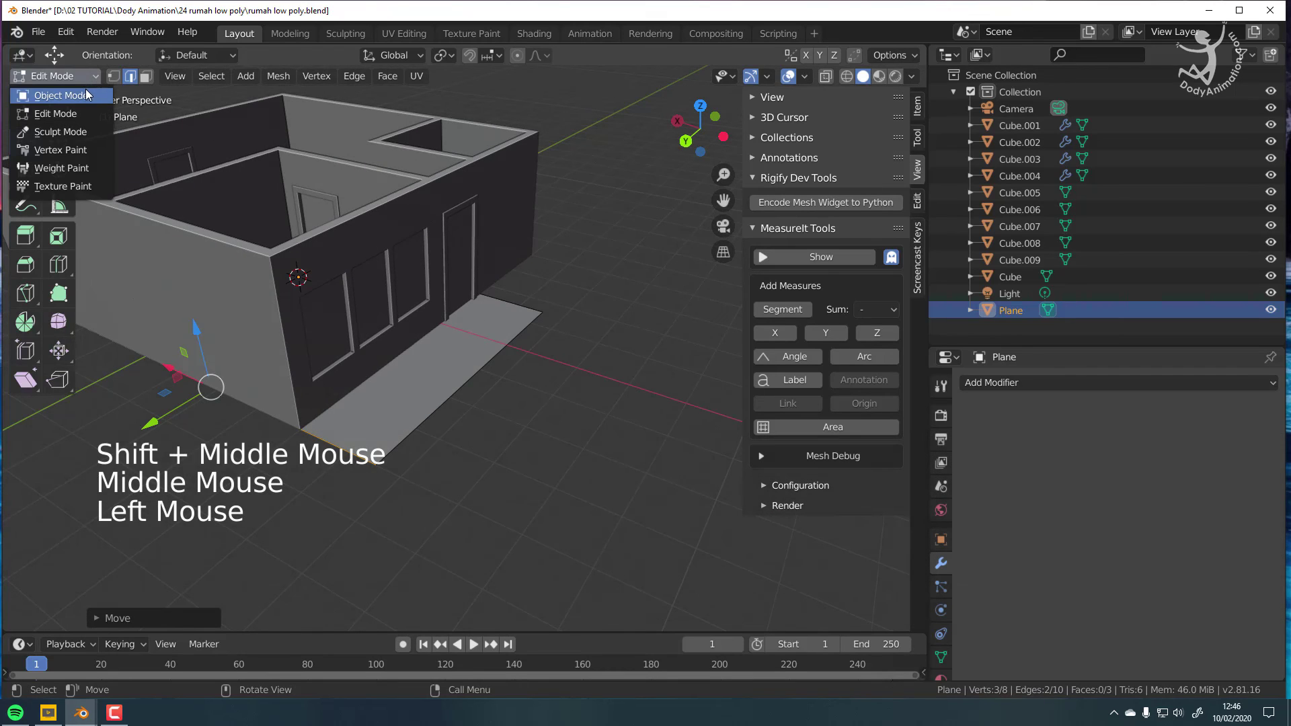
pyautogui.press('a')
pyautogui.press('a')
pyautogui.press('a')
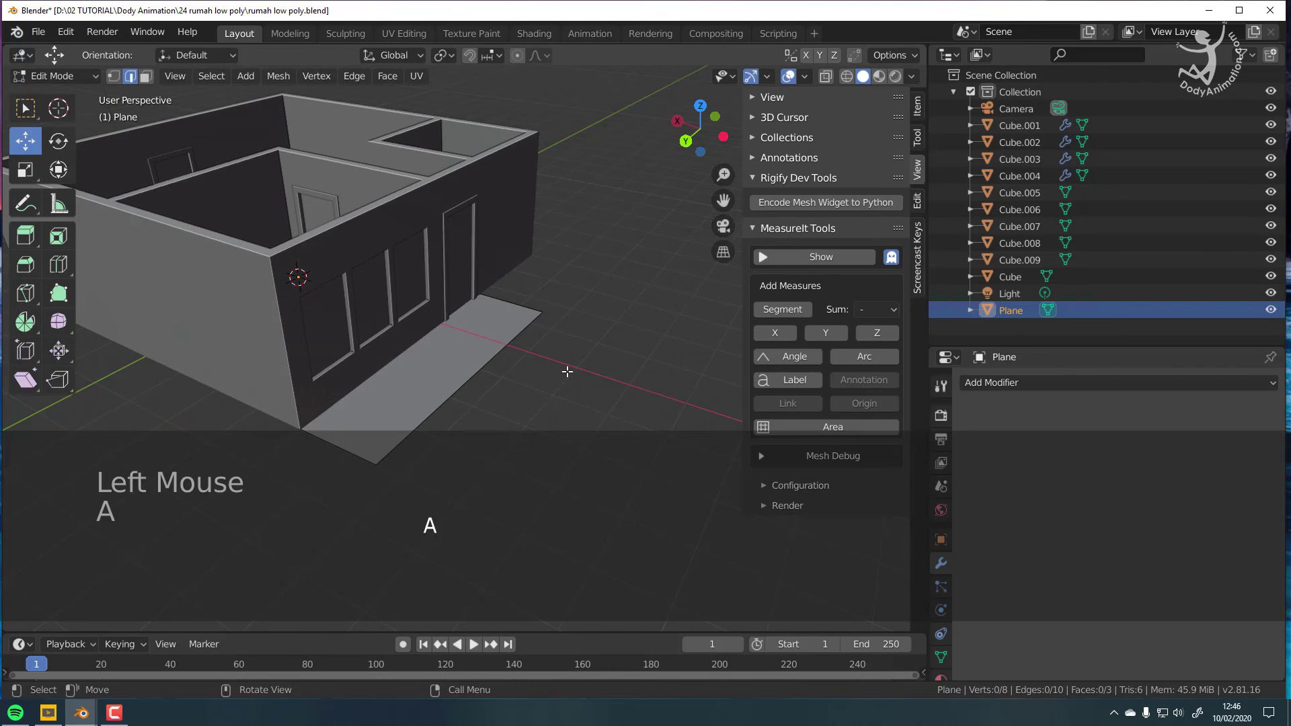
pyautogui.moveTo(574, 357)
pyautogui.mouseDown(button='middle')
pyautogui.moveTo(581, 317)
pyautogui.moveTo(572, 336)
pyautogui.mouseUp(button='middle')
pyautogui.press('e')
pyautogui.click(583, 324)
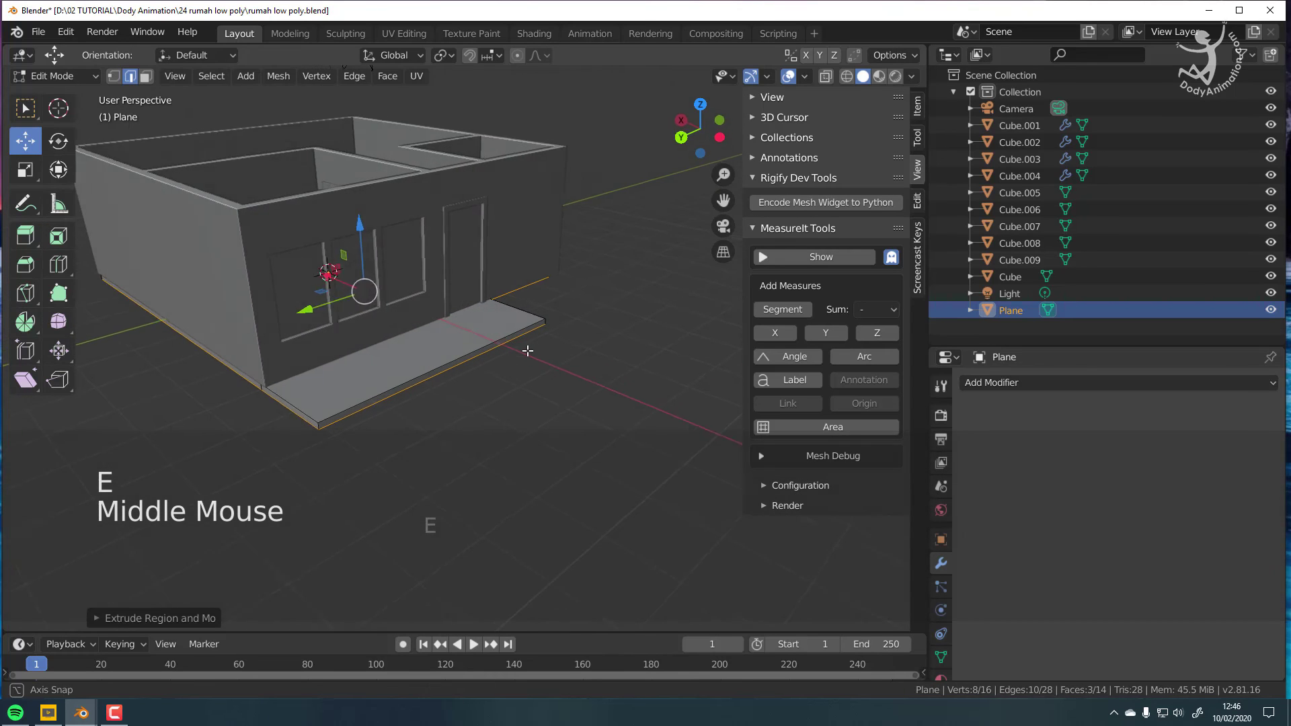
# Step: Select all geometry of the thickened floor slab
pyautogui.scroll(3, 572, 336)
pyautogui.press('a')
pyautogui.keyDown('shift'); pyautogui.moveTo(396, 464); pyautogui.dragTo(435, 366, button='middle'); pyautogui.keyUp('shift')
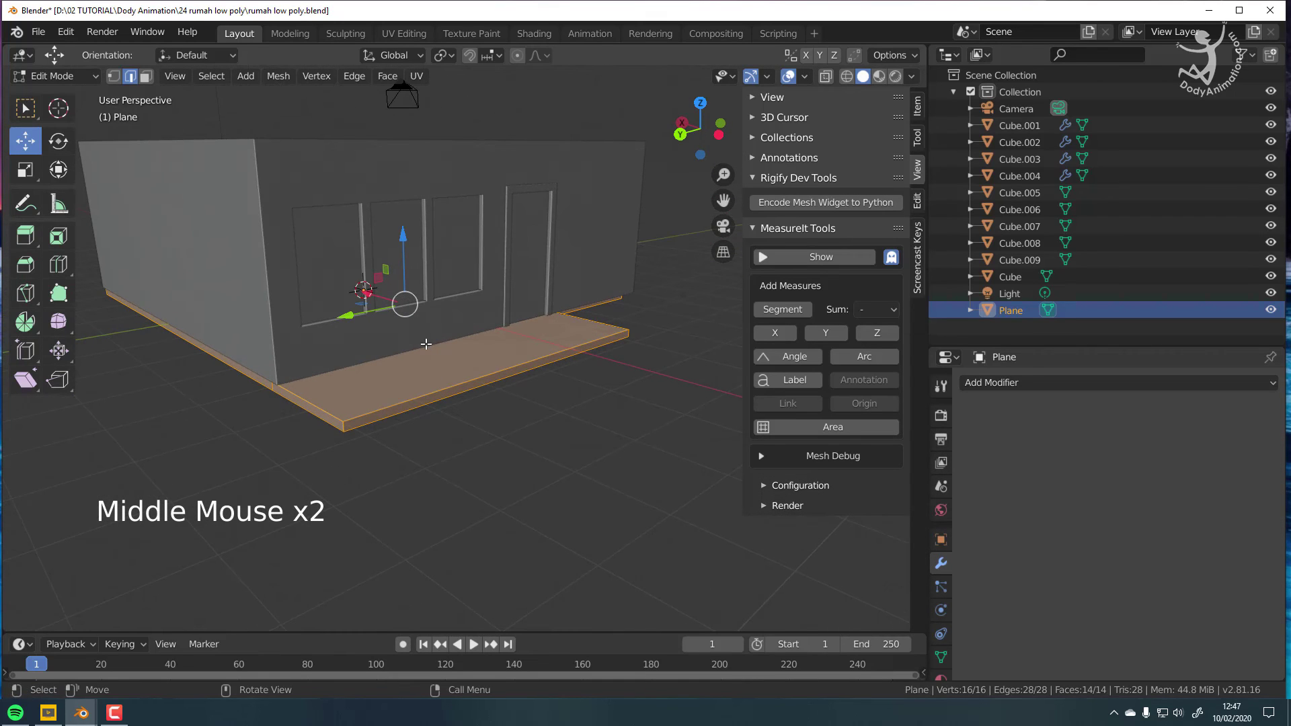
pyautogui.moveTo(463, 377); pyautogui.dragTo(509, 397, button='middle')
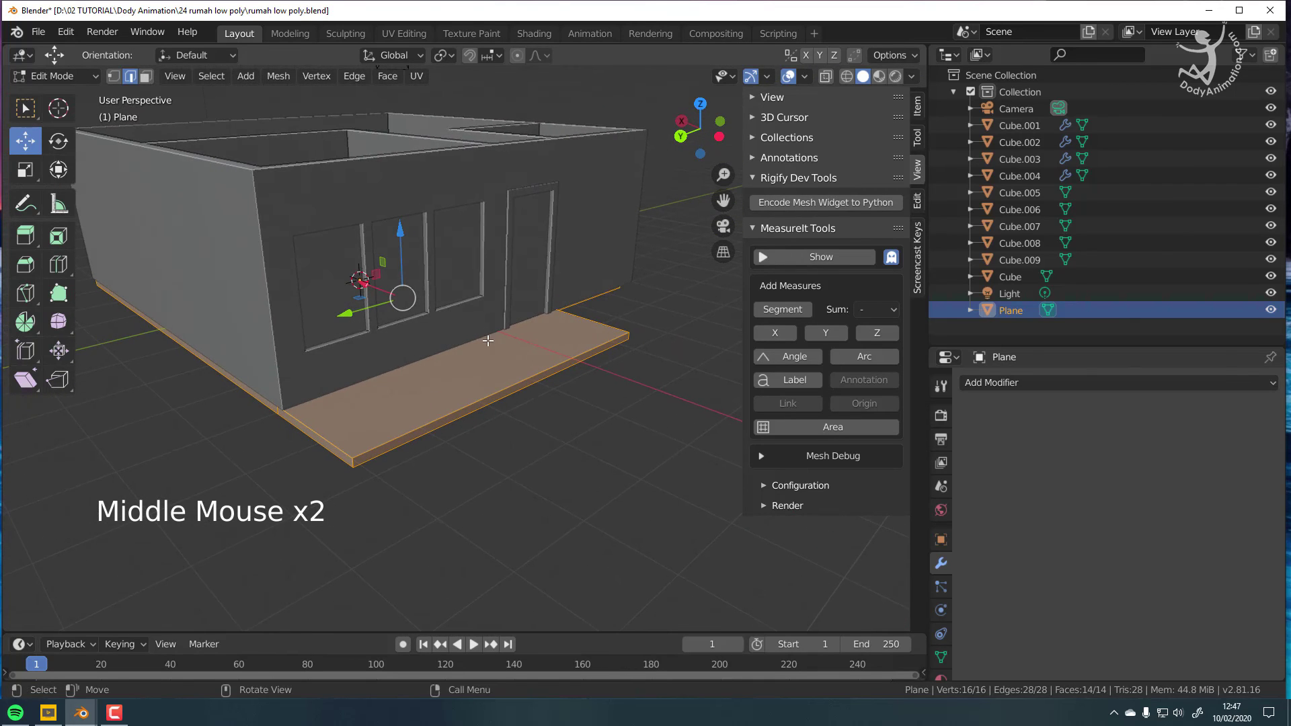
pyautogui.click(80, 76)
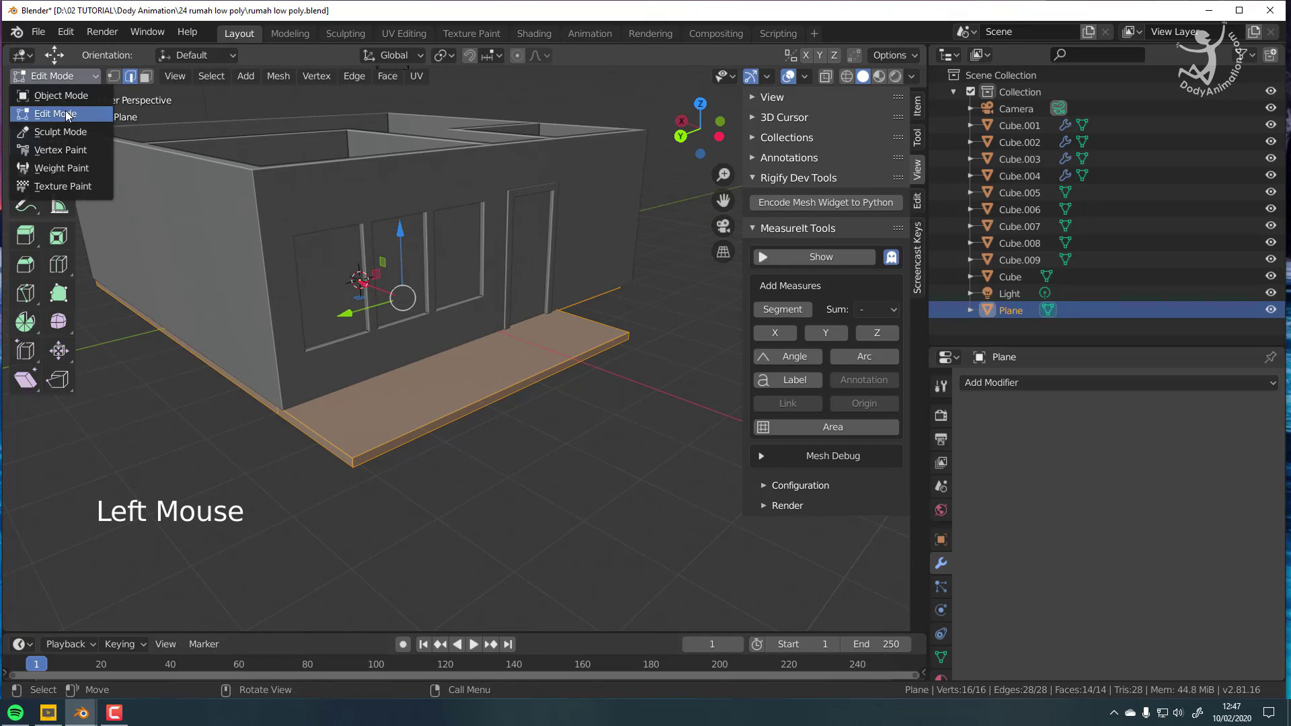
pyautogui.press('a')
pyautogui.press('a')
pyautogui.press('a')
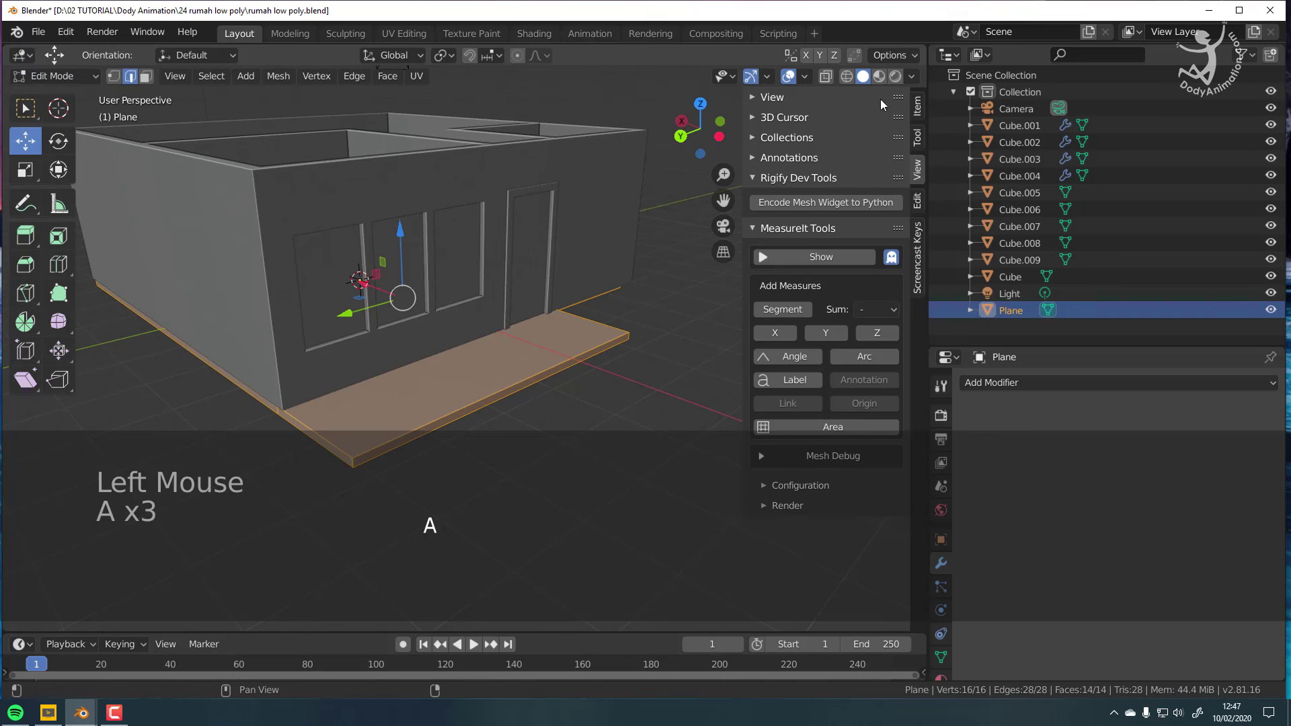
# Step: Hide the sidebar and examine the floor and door frame normals with the Face Orientation overlay, switching it off when done
pyautogui.press('n')
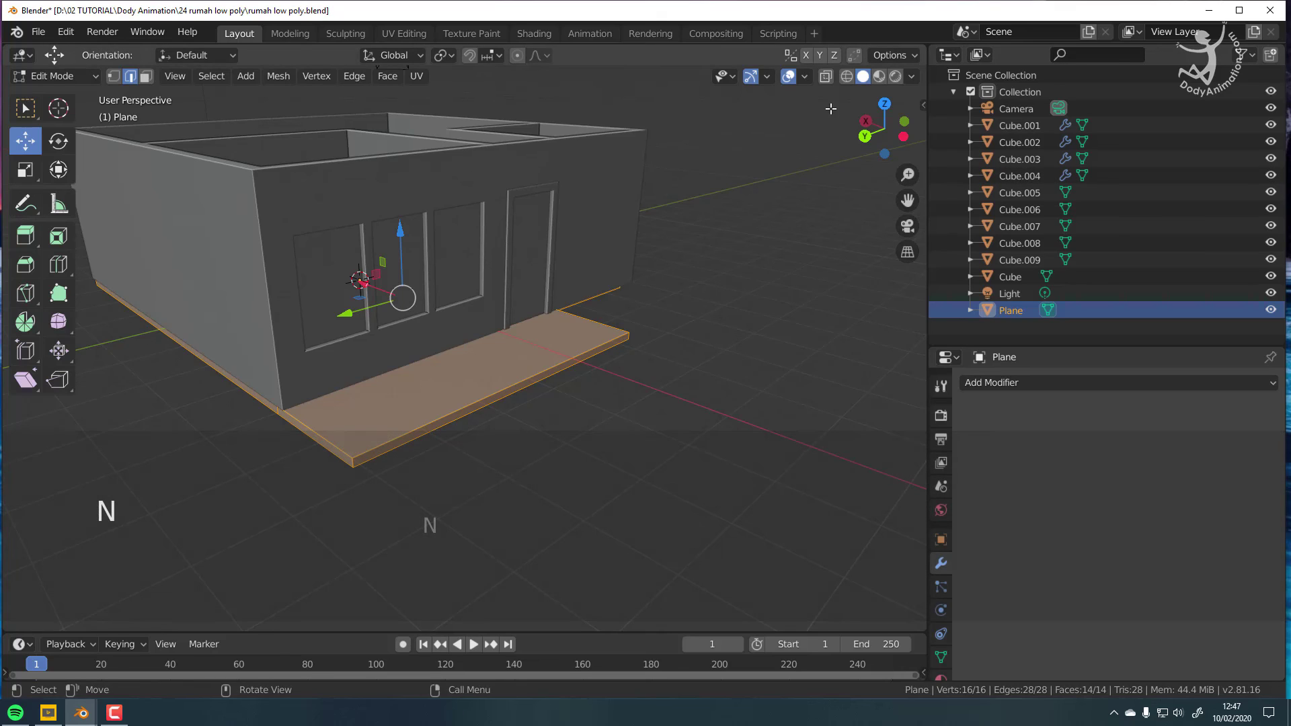
pyautogui.click(804, 78)
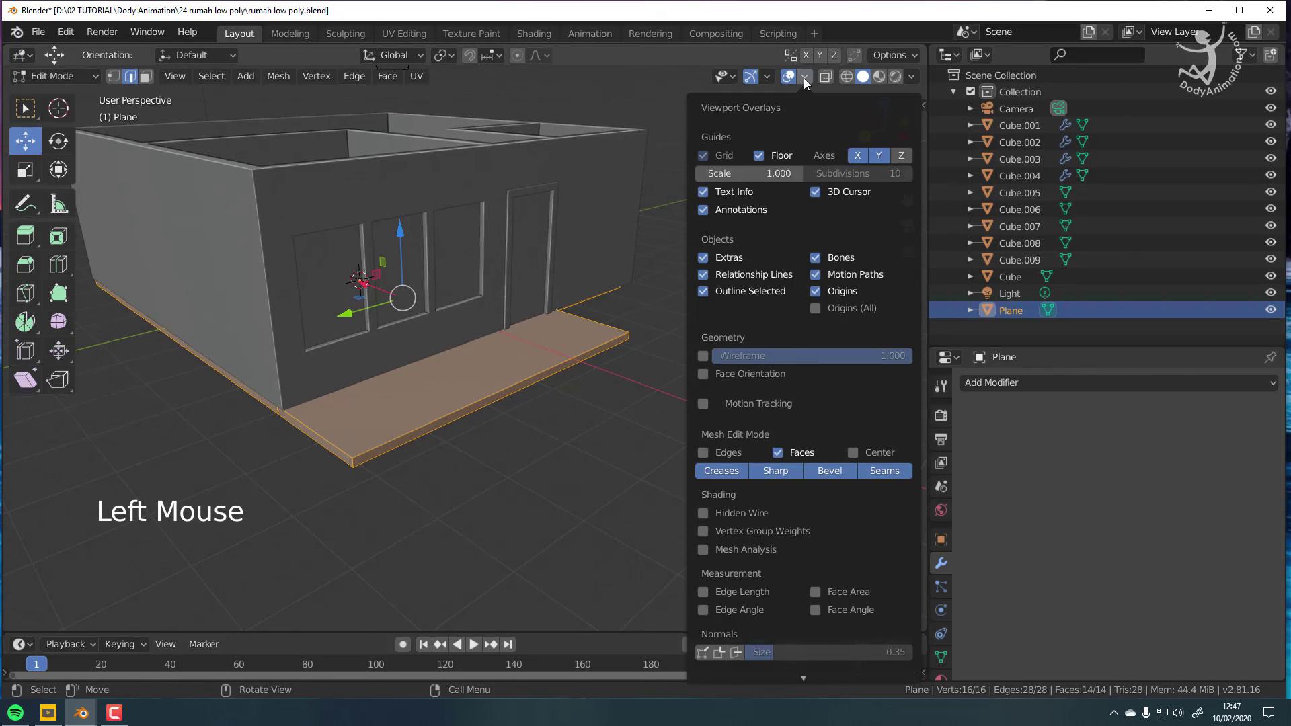
pyautogui.click(704, 375)
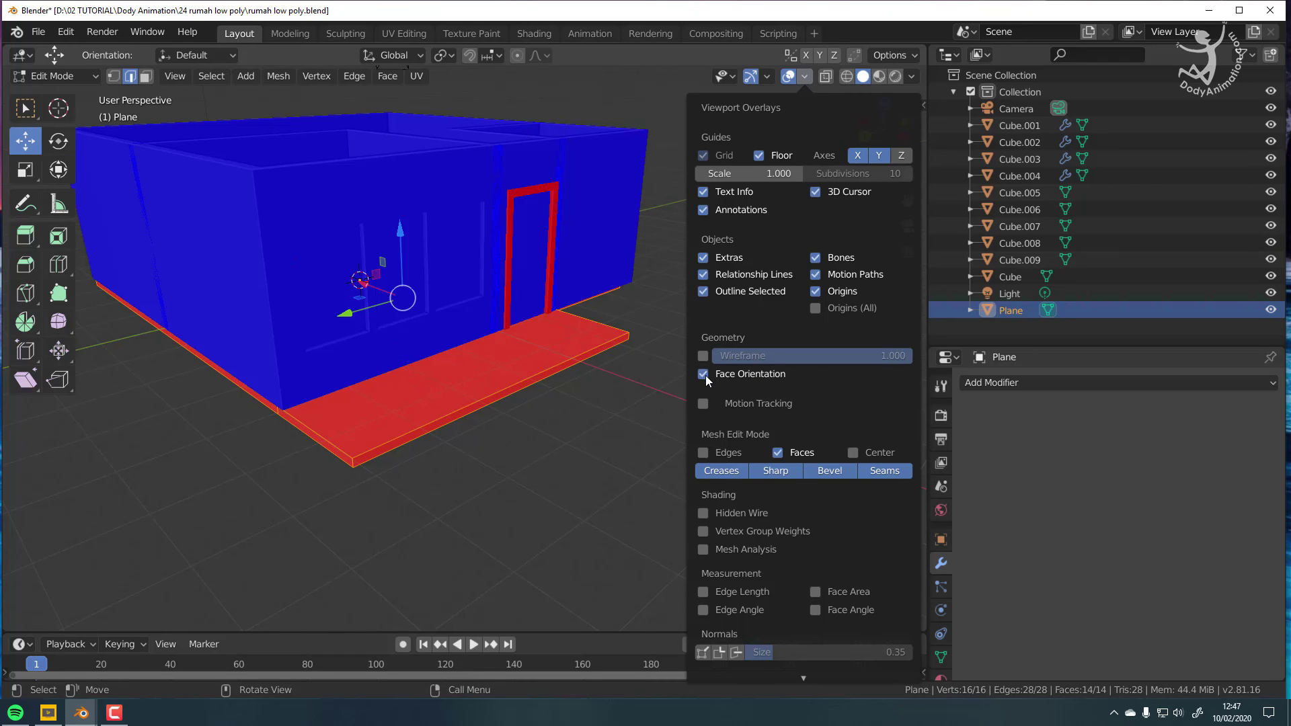
pyautogui.moveTo(347, 212); pyautogui.dragTo(369, 289, button='middle')
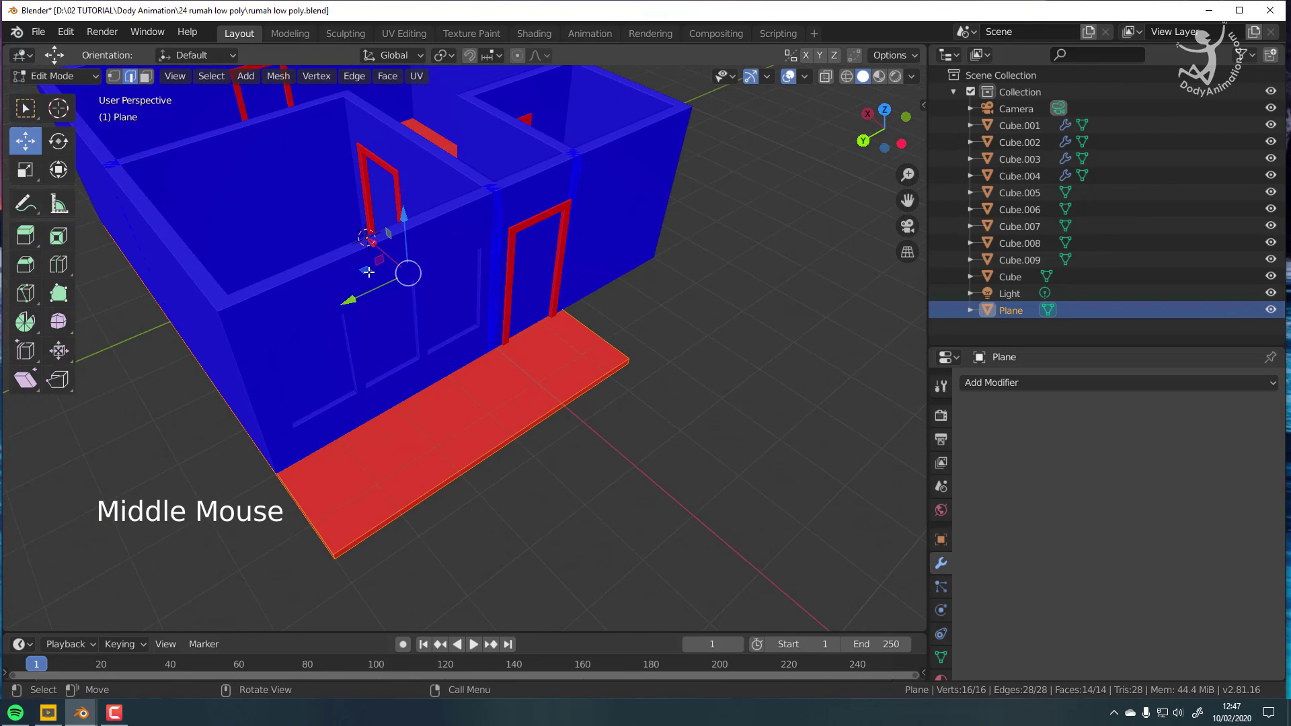
pyautogui.moveTo(470, 265); pyautogui.dragTo(529, 223, button='middle')
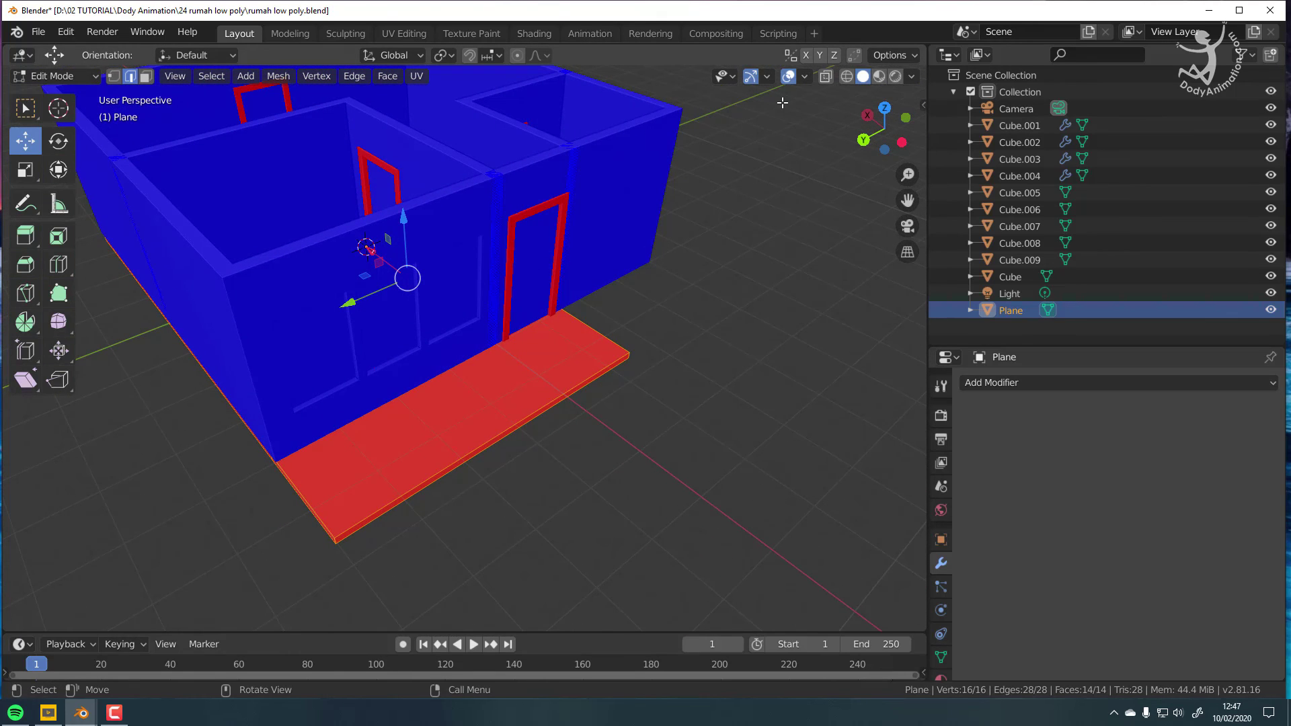
pyautogui.click(804, 76)
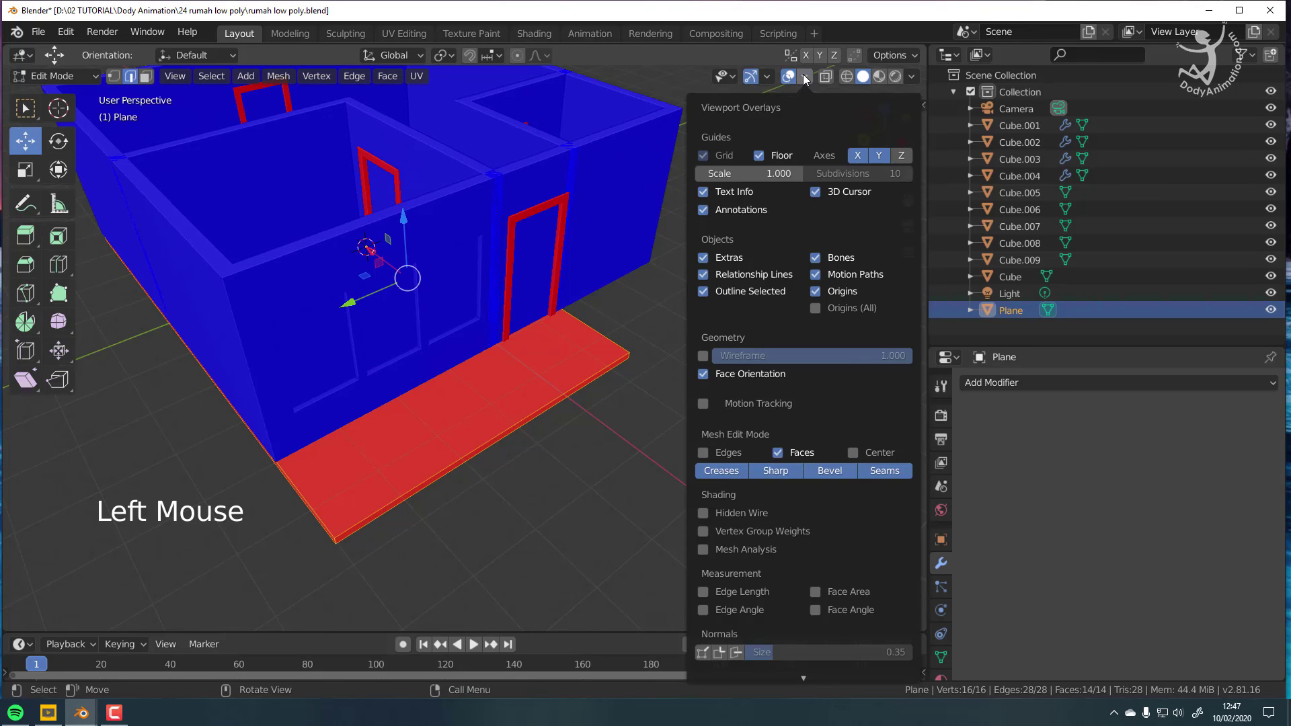
pyautogui.click(704, 374)
# Step: Recalculate the floor slab's normals to the outside
pyautogui.moveTo(511, 376)
pyautogui.mouseDown(button='middle')
pyautogui.moveTo(500, 393)
pyautogui.moveTo(503, 374)
pyautogui.mouseUp(button='middle')
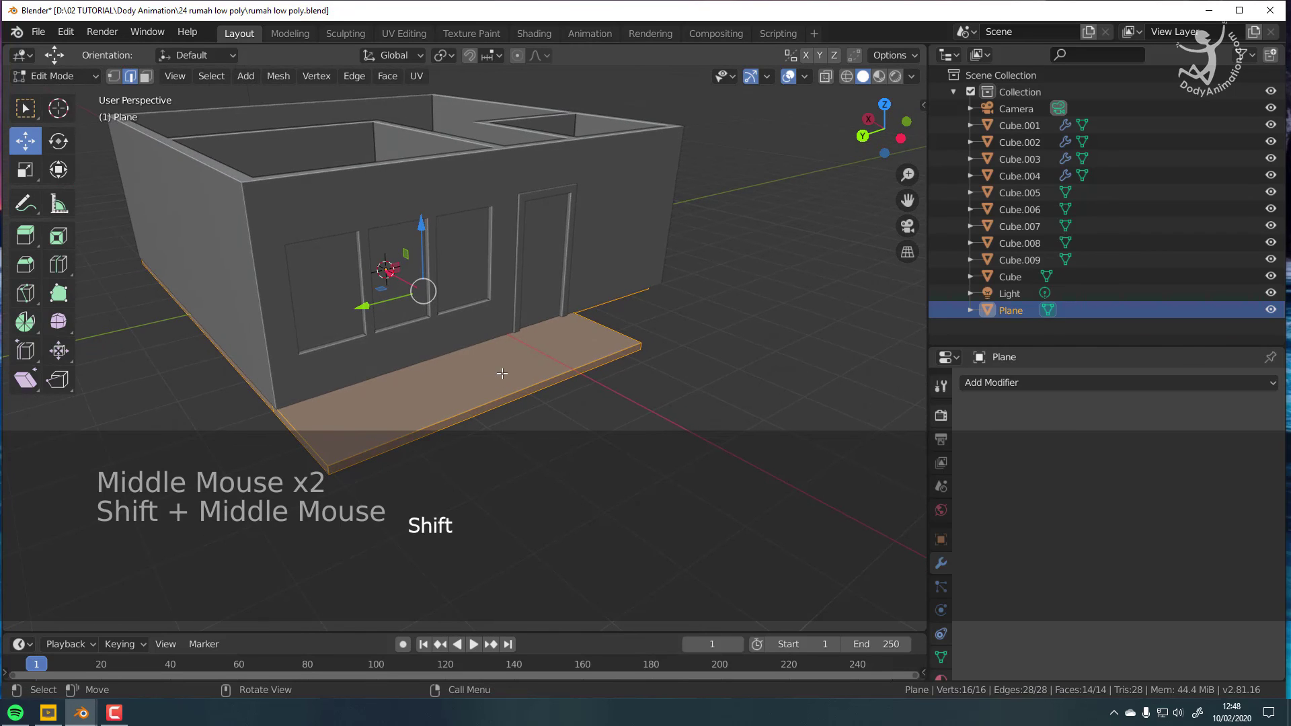
pyautogui.hotkey('shift', 'n')
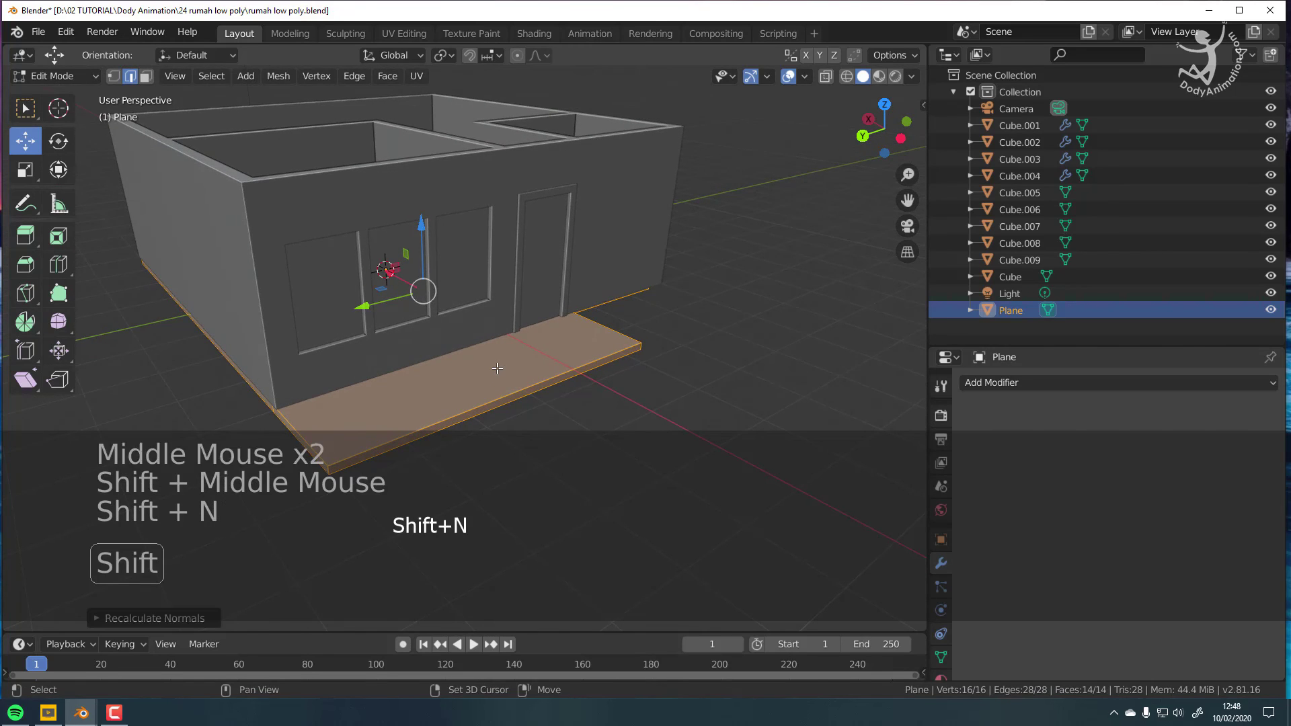
pyautogui.click(277, 78)
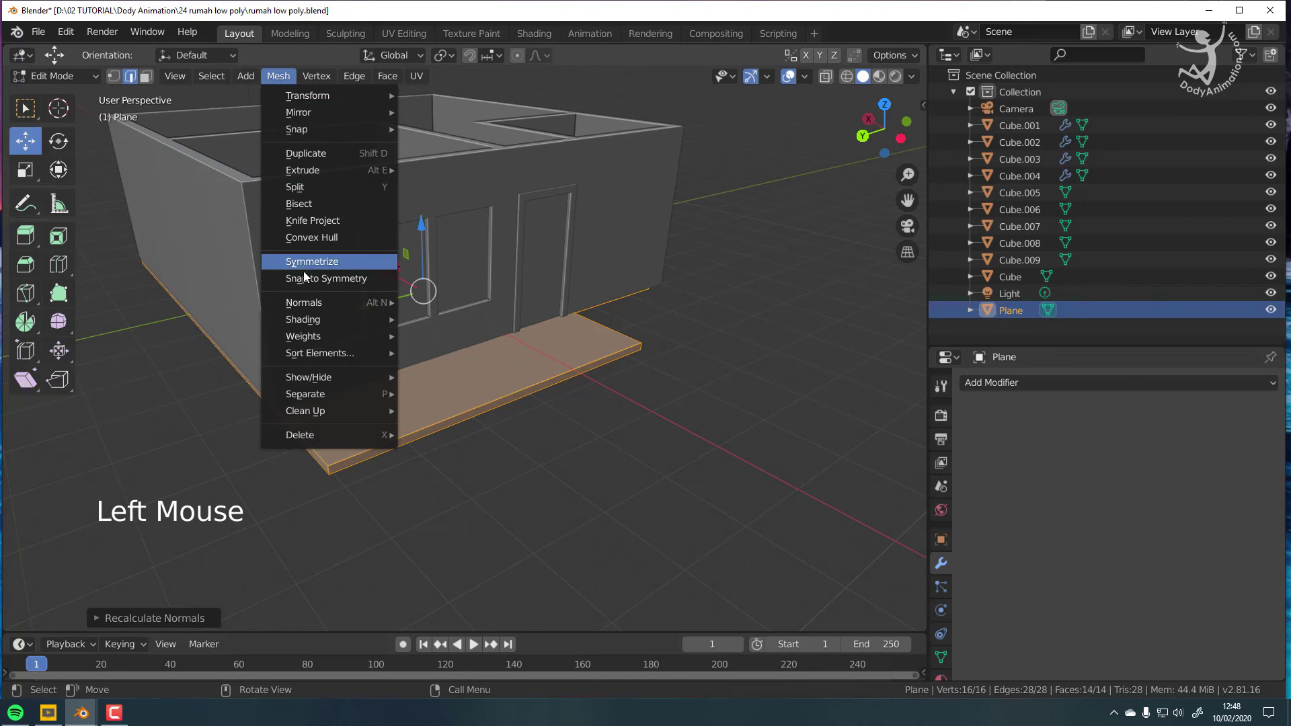
pyautogui.moveTo(308, 304)
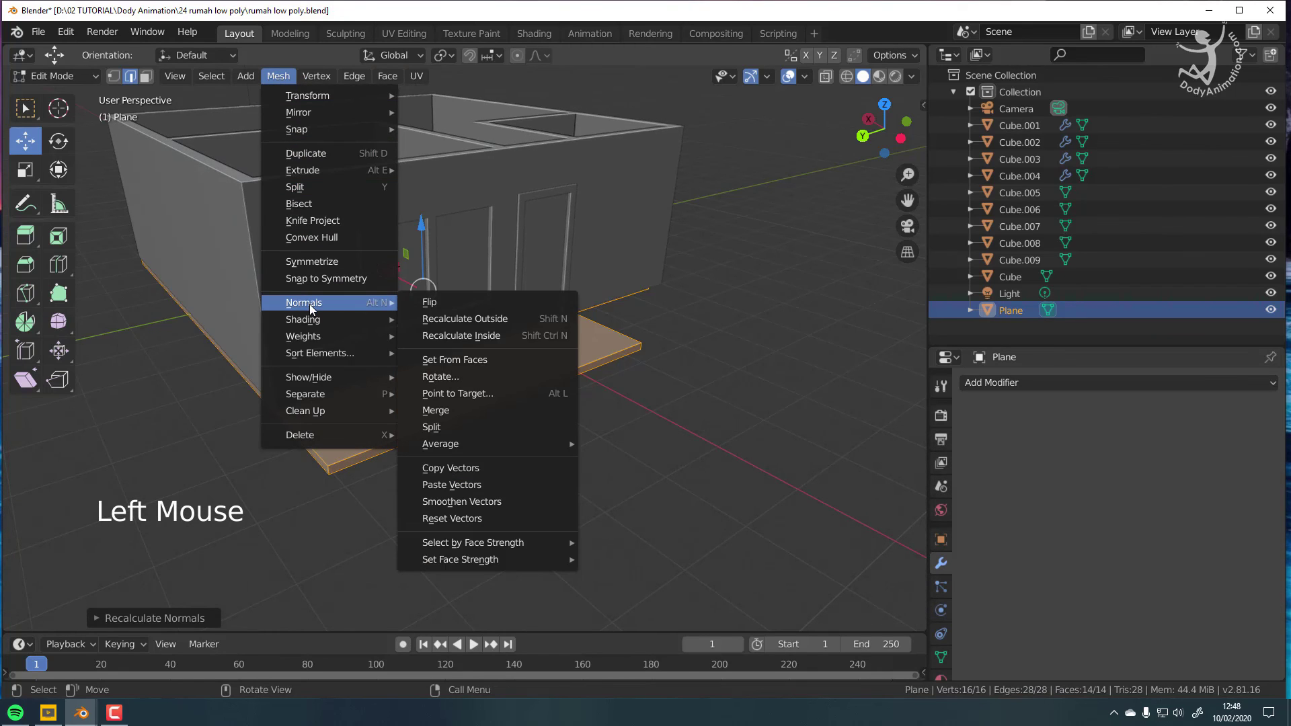
pyautogui.click(496, 321)
# Step: Select all four door frames, edit them together, and recalculate their normals to the outside
pyautogui.moveTo(720, 268); pyautogui.dragTo(686, 289, button='middle')
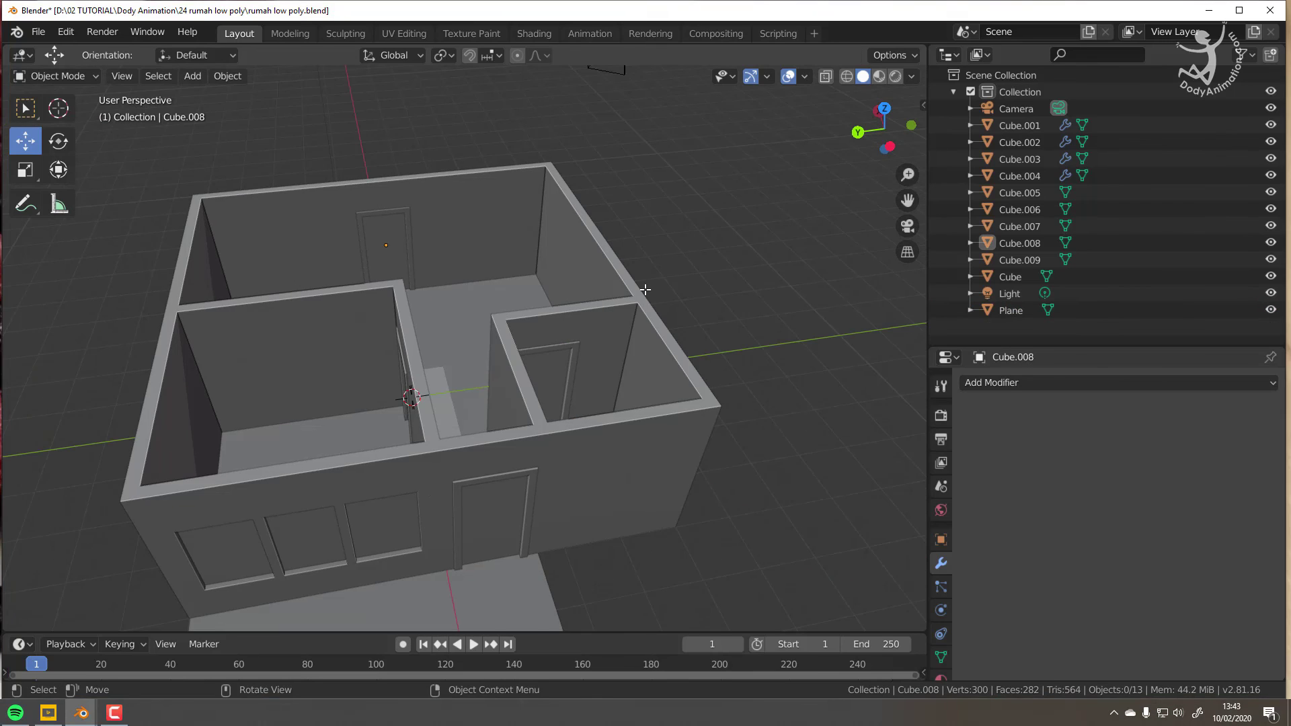
pyautogui.click(502, 475)
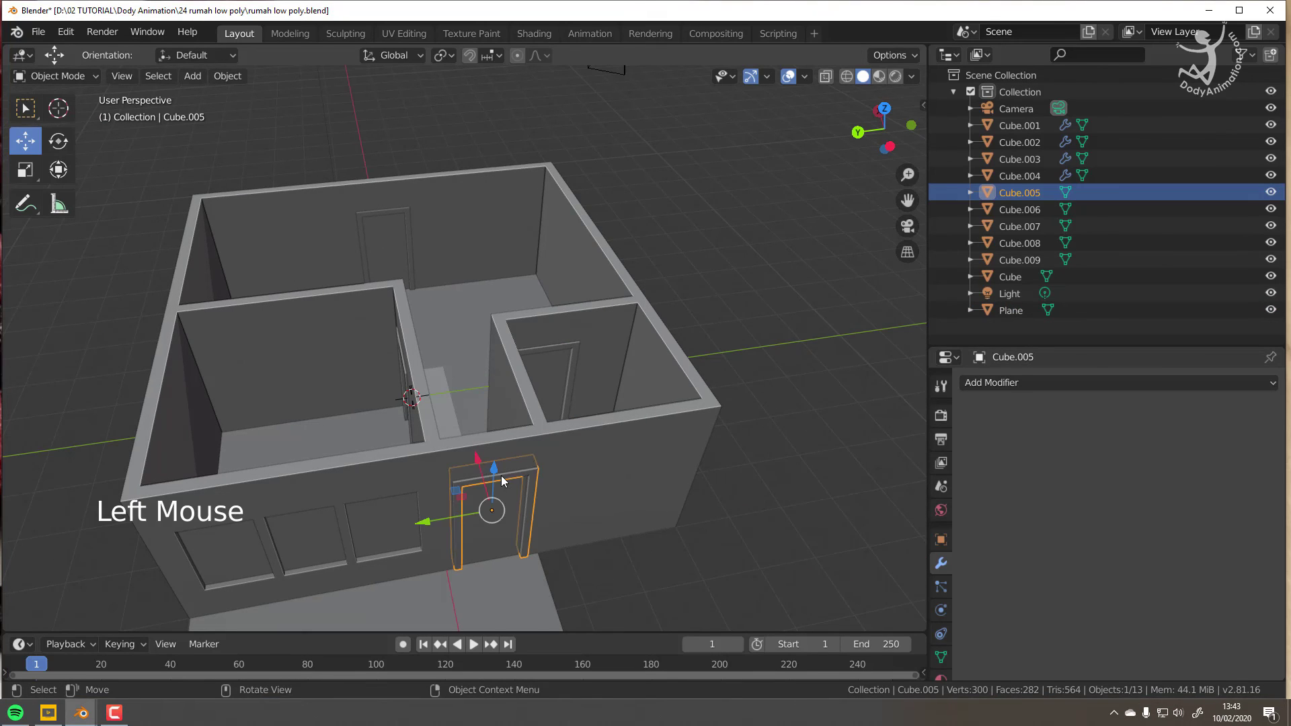
pyautogui.keyDown('shift'); pyautogui.click(567, 343); pyautogui.keyUp('shift')
pyautogui.moveTo(567, 343); pyautogui.dragTo(462, 343, button='middle')
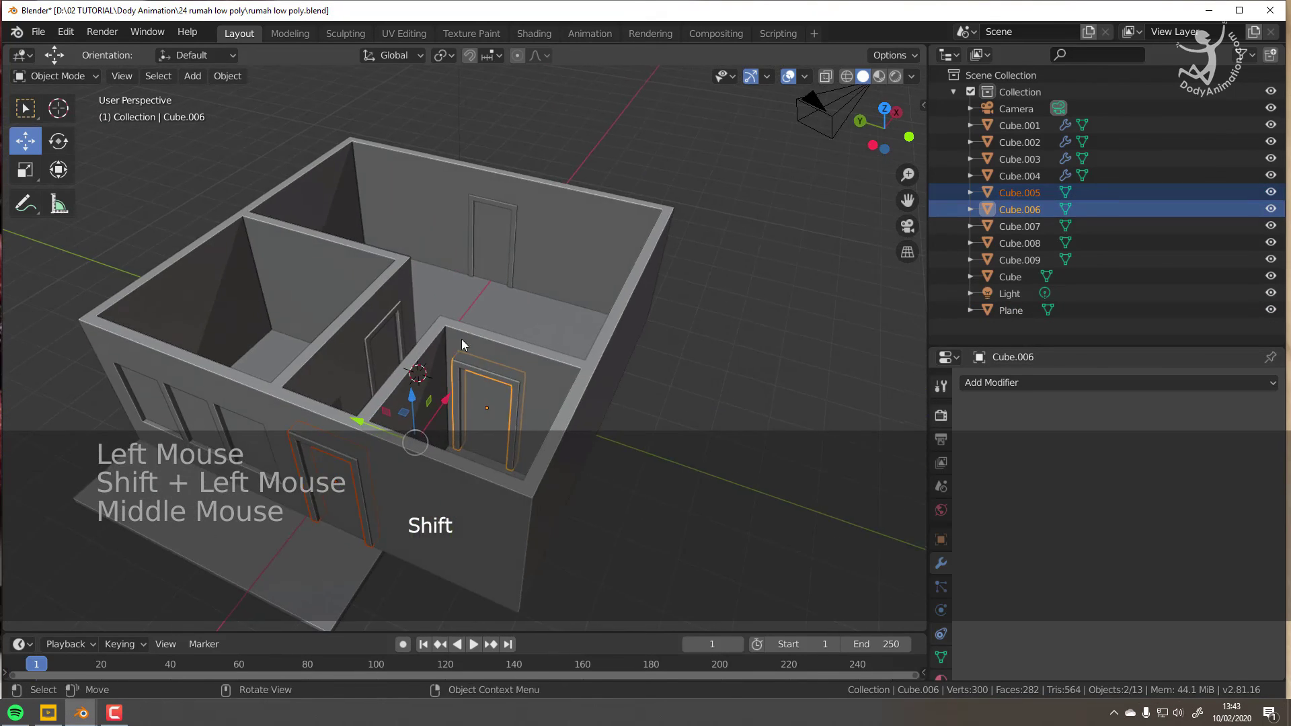
pyautogui.keyDown('shift'); pyautogui.click(384, 325); pyautogui.keyUp('shift')
pyautogui.keyDown('shift'); pyautogui.click(472, 207); pyautogui.keyUp('shift')
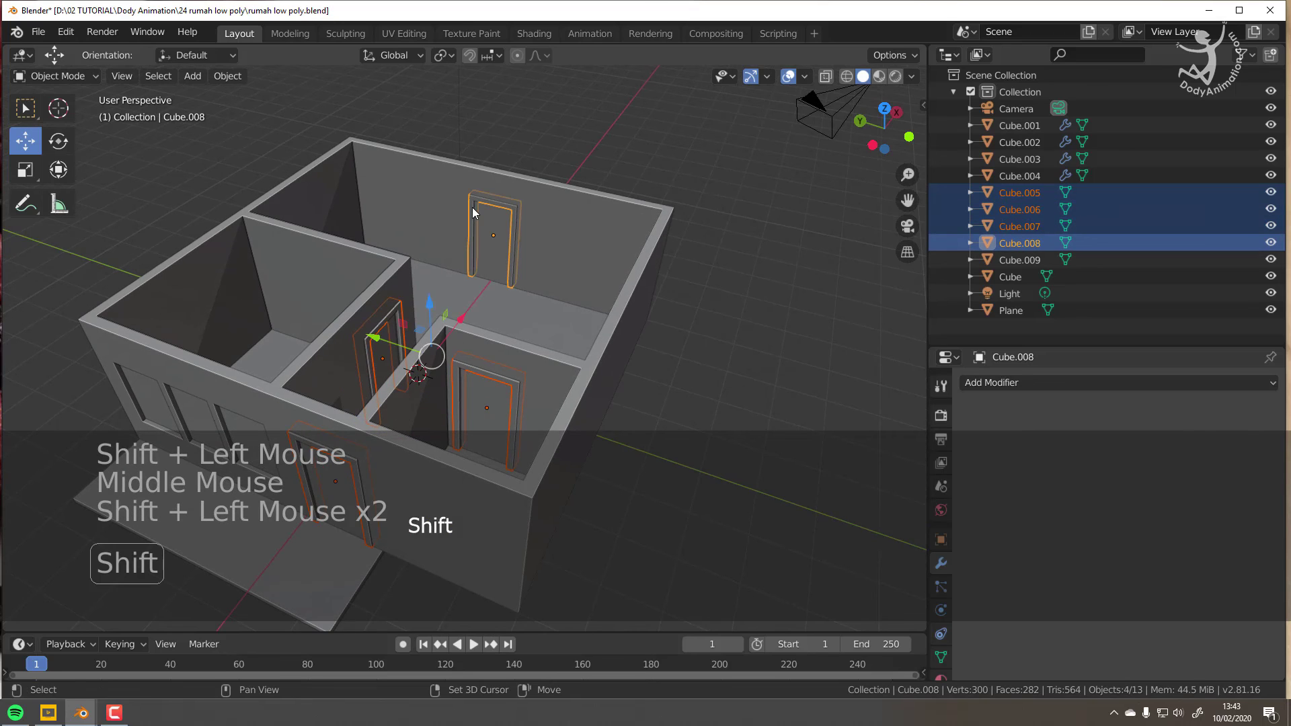
pyautogui.click(84, 82)
pyautogui.click(74, 94)
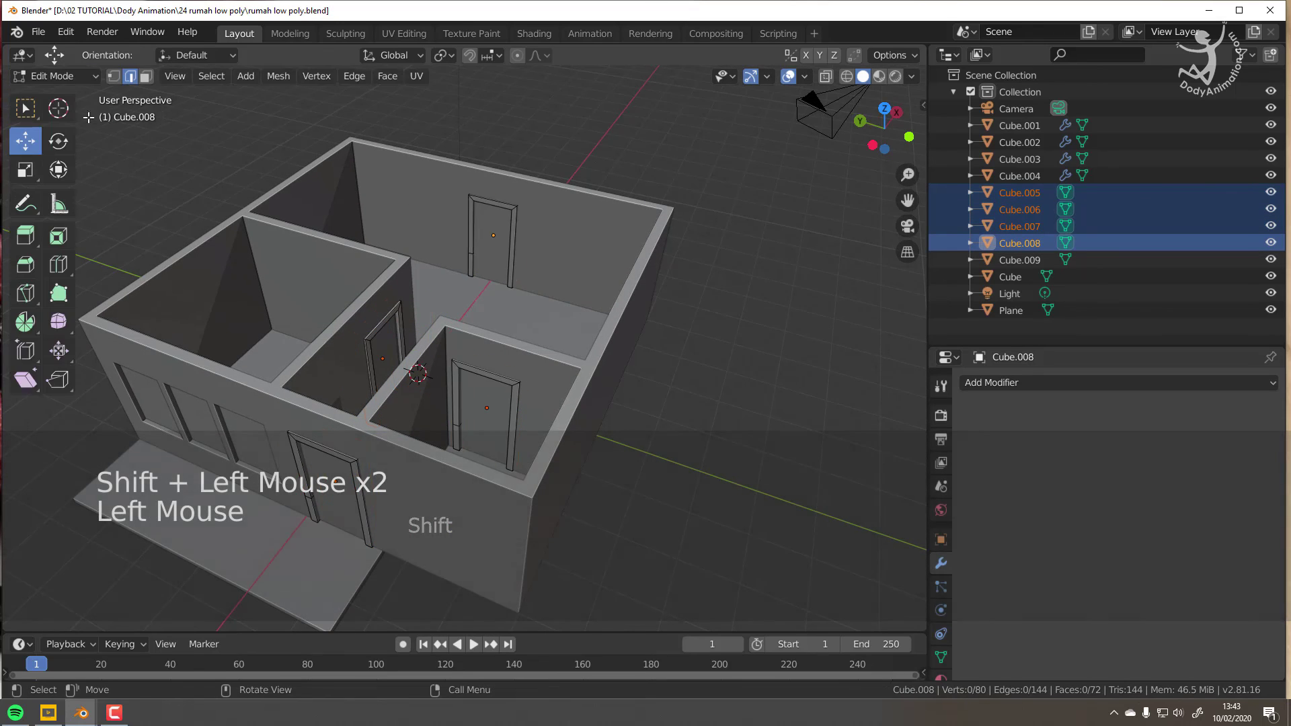
pyautogui.press('a')
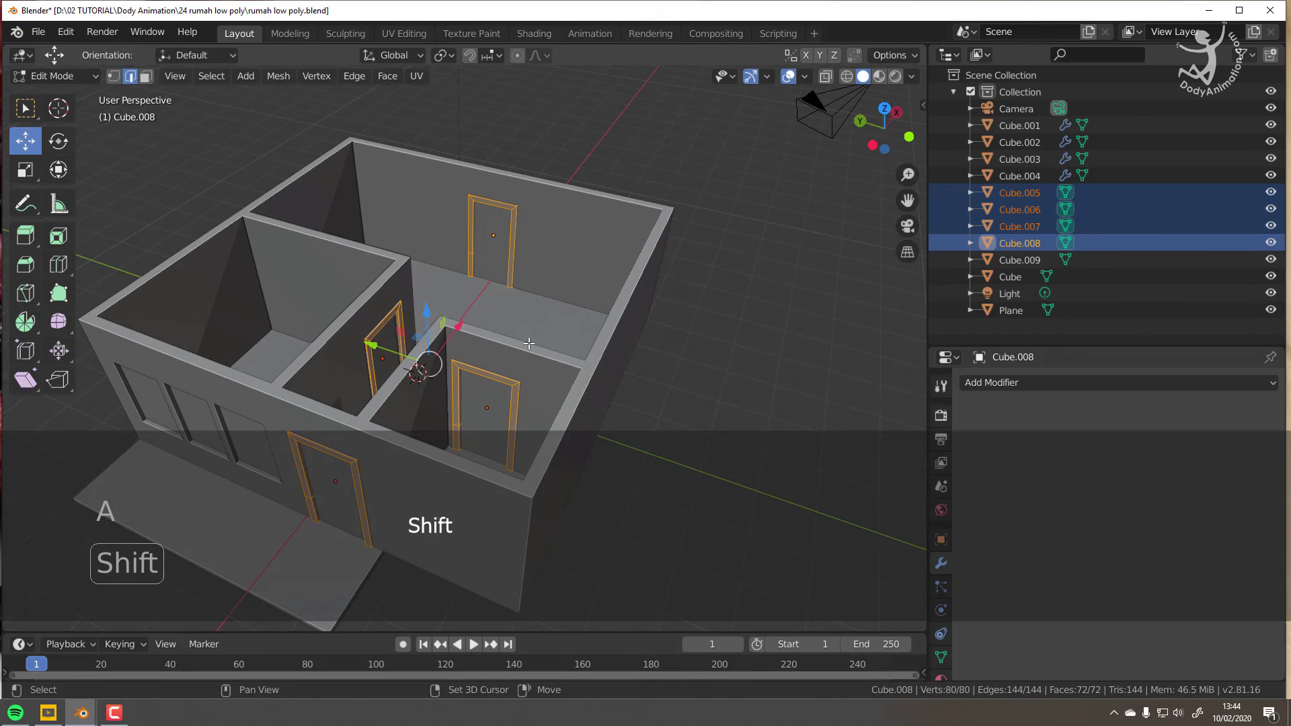
pyautogui.hotkey('shift', 'n')
pyautogui.click(100, 77)
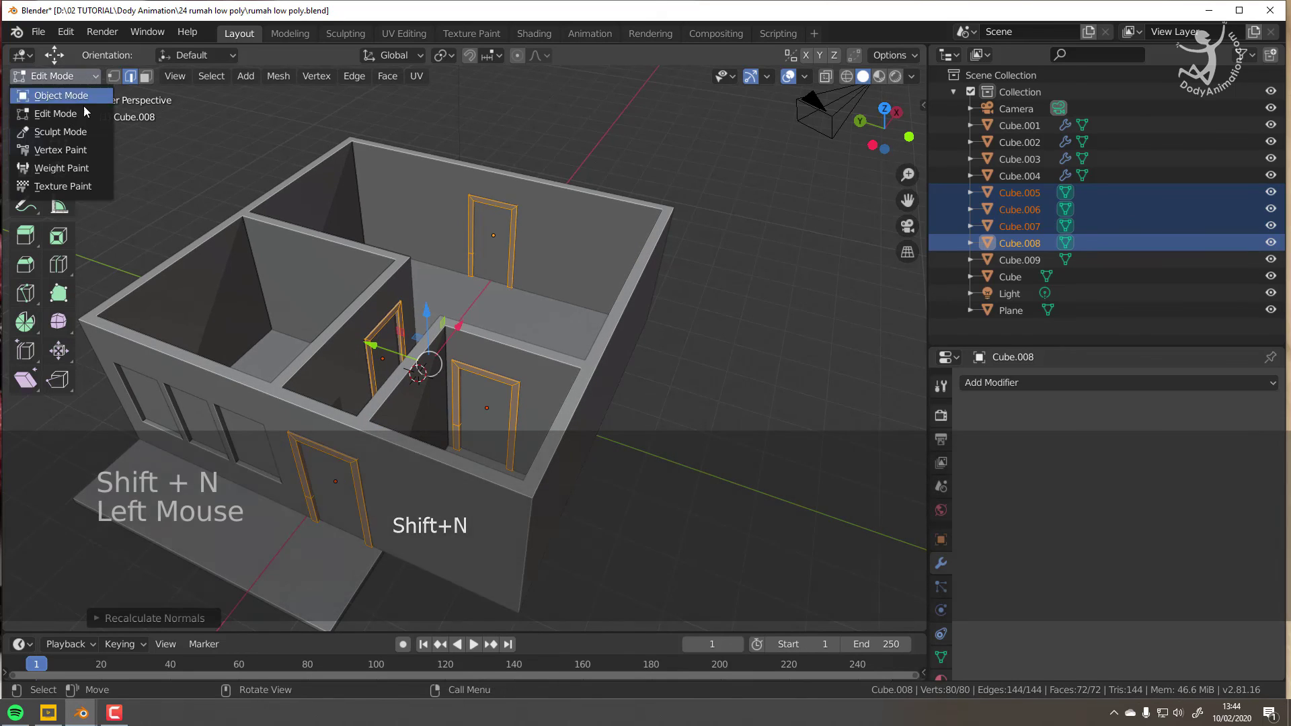
# Step: Return to Object Mode and examine the normals of the whole house with the Face Orientation overlay, switching it off when done
pyautogui.click(74, 93)
pyautogui.press('a')
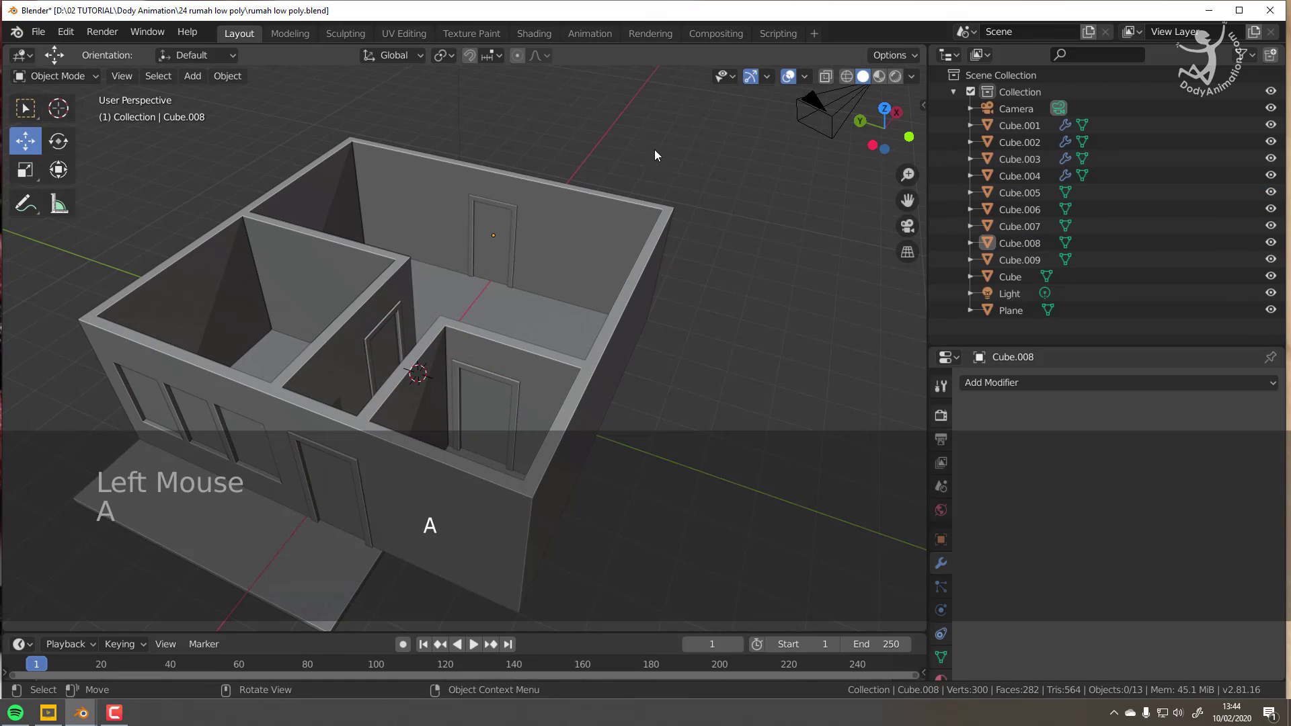
pyautogui.click(805, 77)
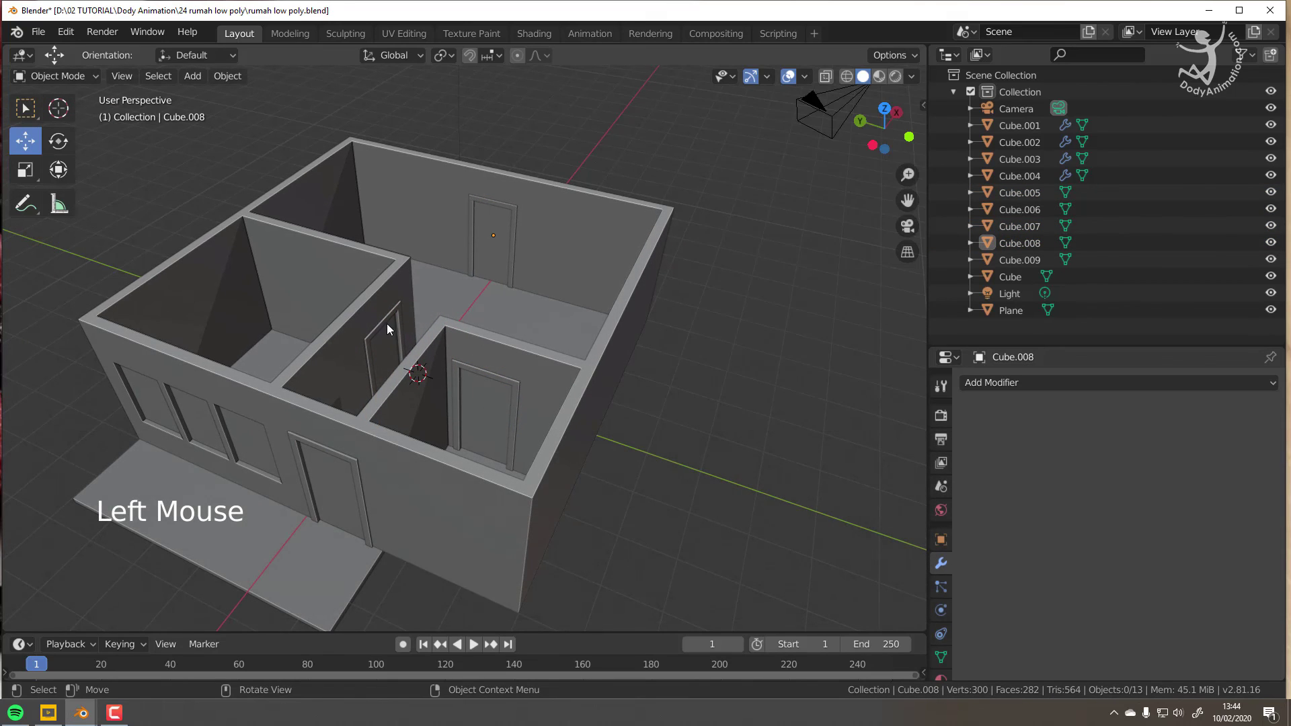
pyautogui.click(382, 321)
pyautogui.click(806, 76)
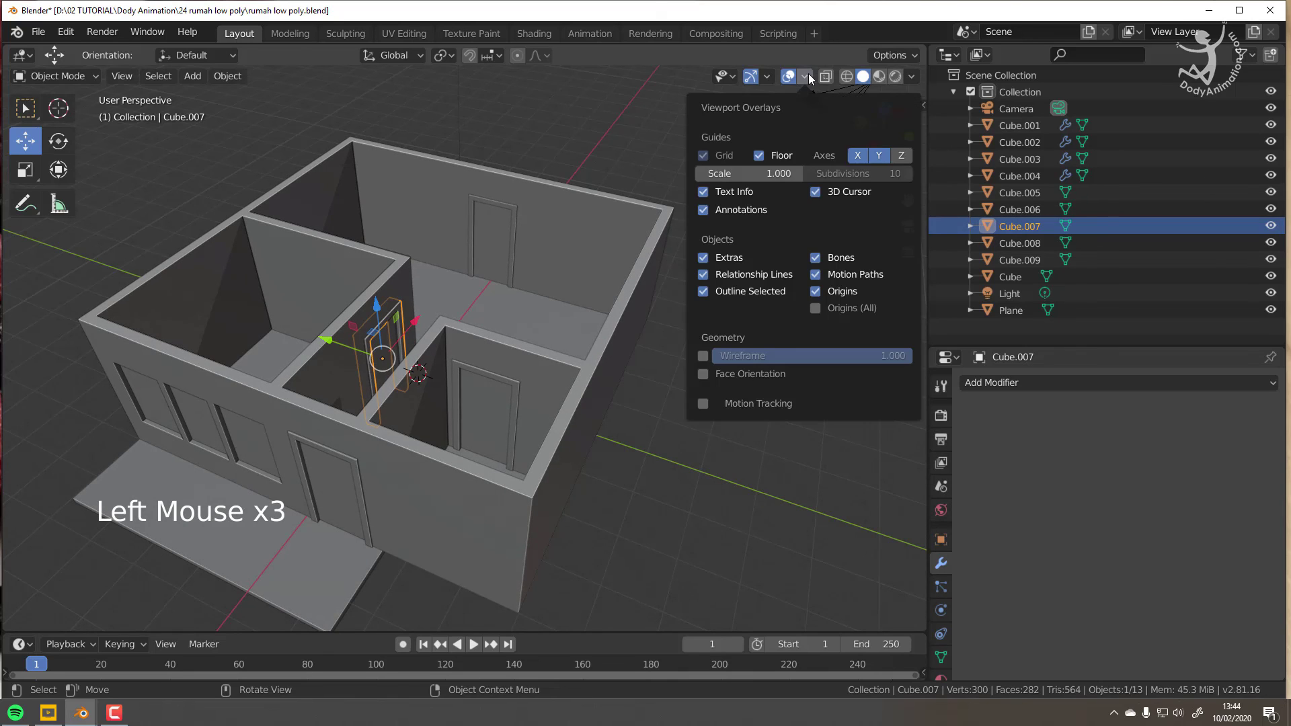
pyautogui.click(702, 375)
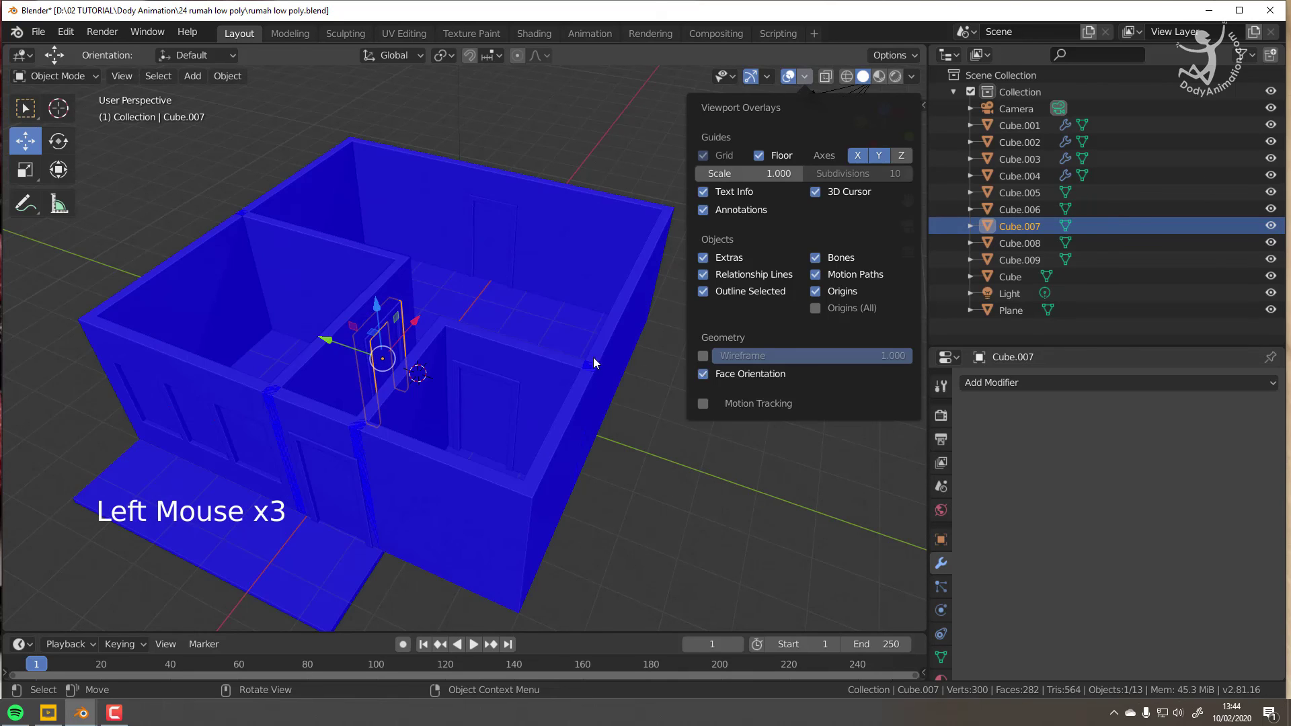
pyautogui.press('a')
pyautogui.press('a')
pyautogui.moveTo(539, 345); pyautogui.dragTo(512, 335, button='middle')
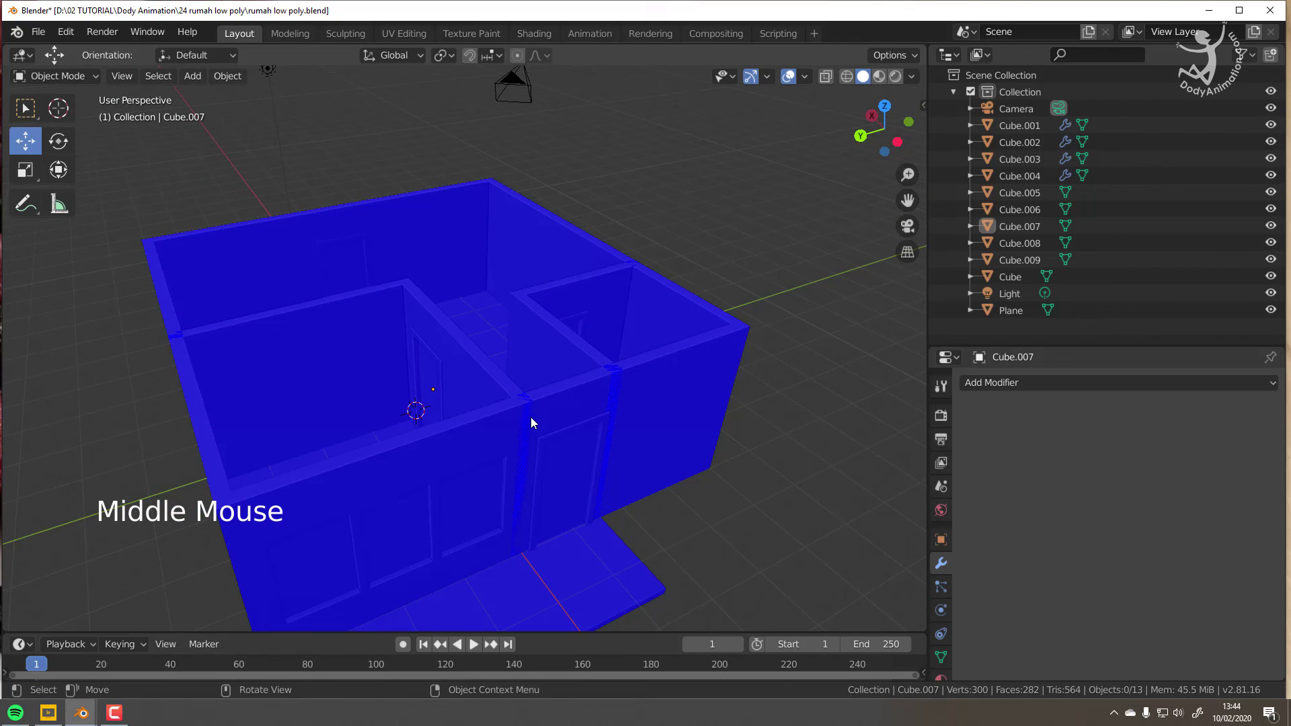
pyautogui.click(805, 77)
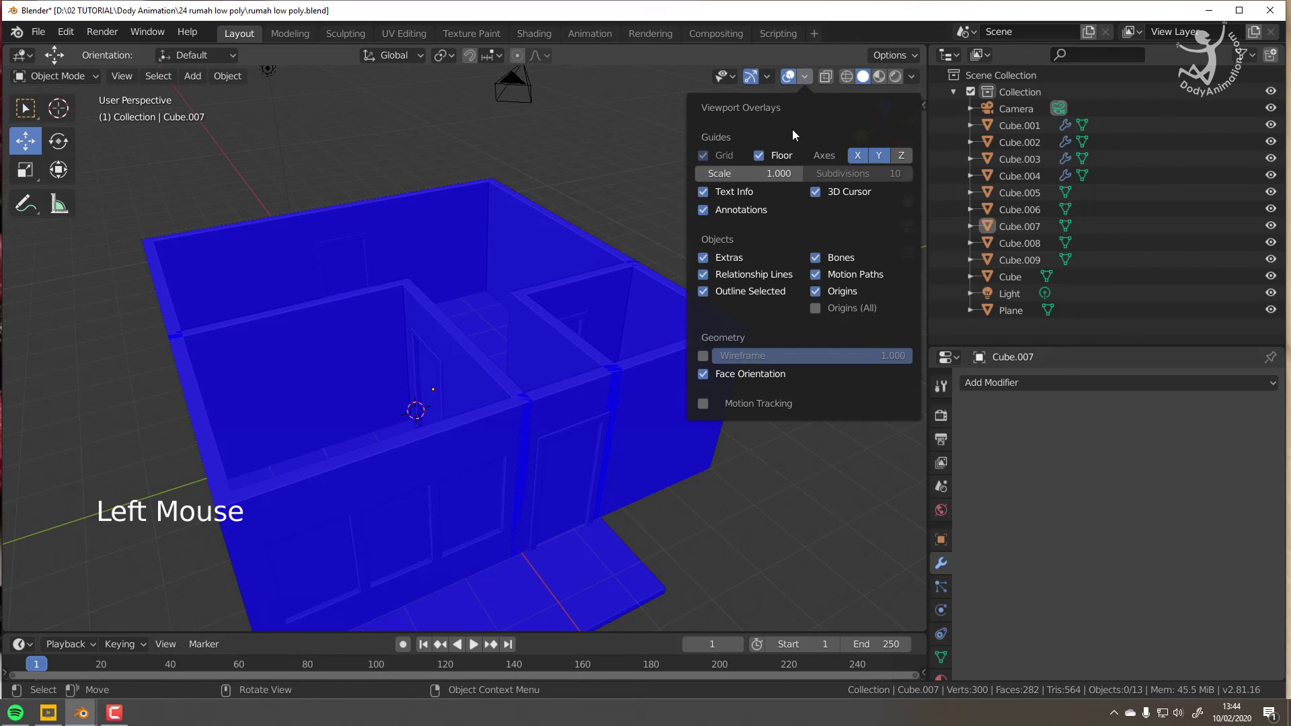
pyautogui.click(703, 374)
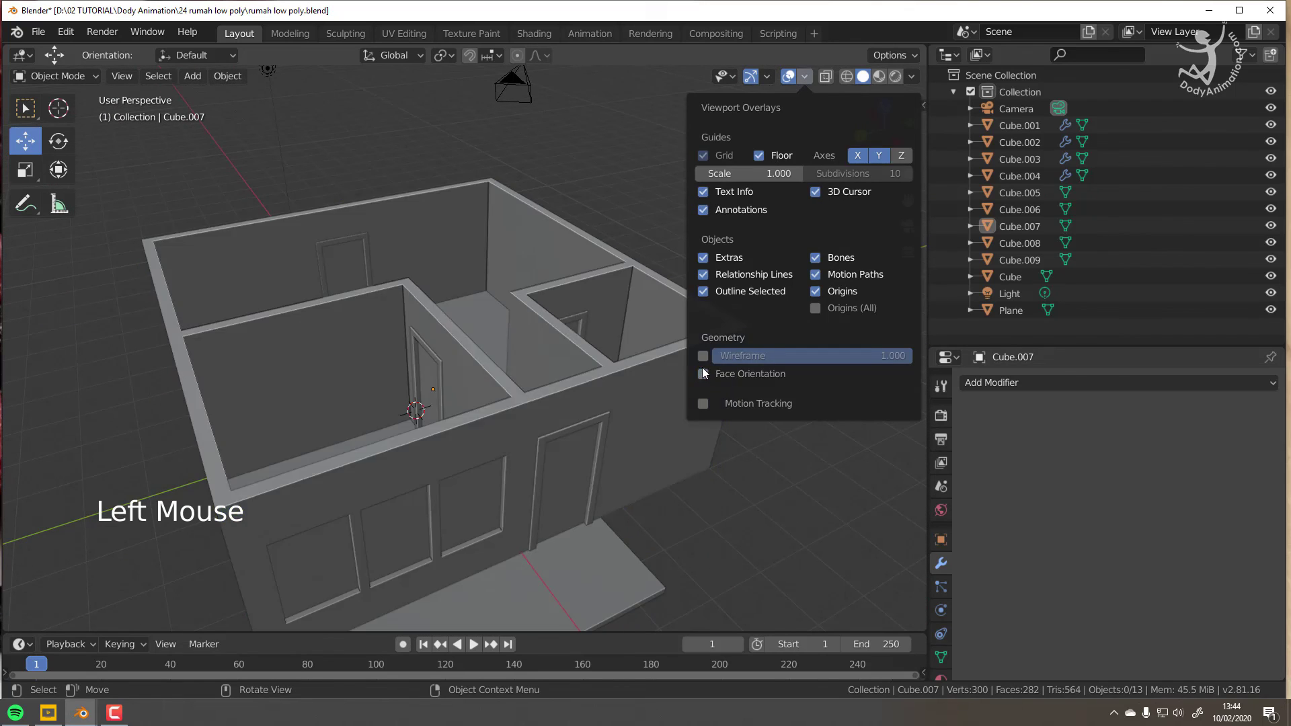
# Step: Open the house walls for mesh editing in face selection mode
pyautogui.keyDown('shift'); pyautogui.moveTo(478, 401); pyautogui.dragTo(454, 262, button='middle'); pyautogui.keyUp('shift')
pyautogui.scroll(2, 463, 302)
pyautogui.click(411, 312)
pyautogui.press('Tab')
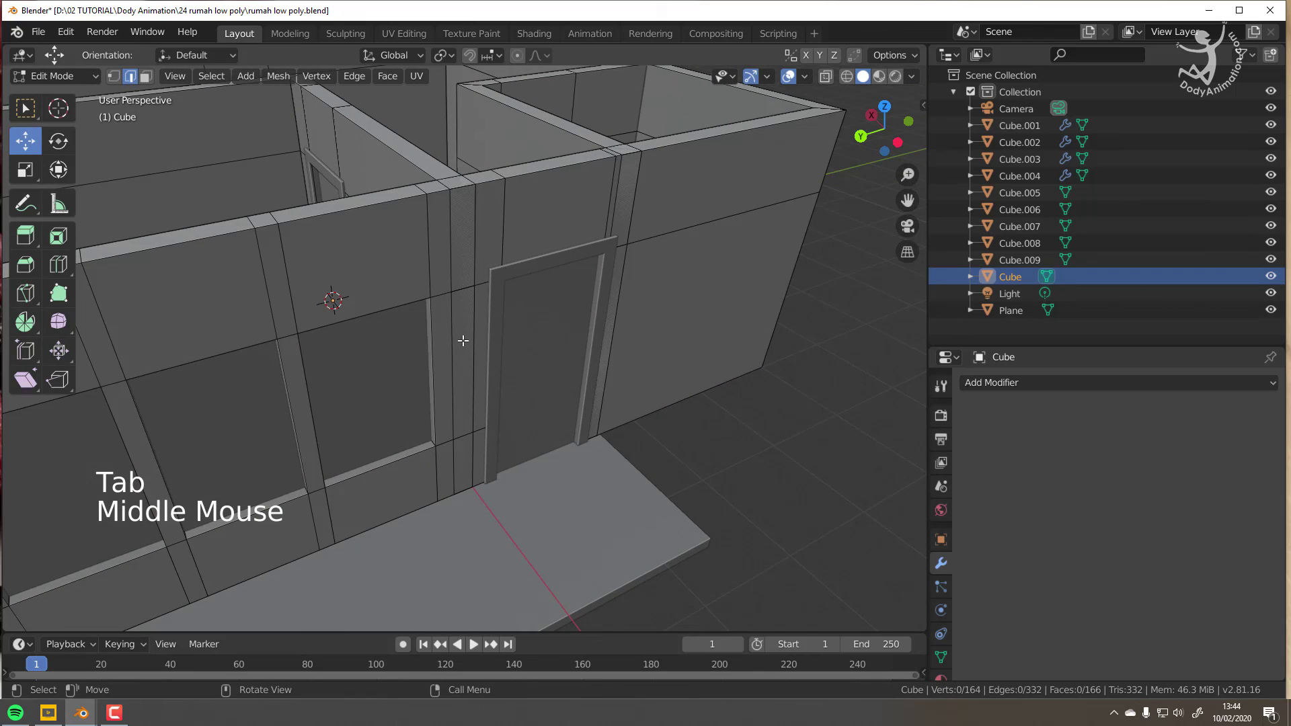
pyautogui.click(145, 76)
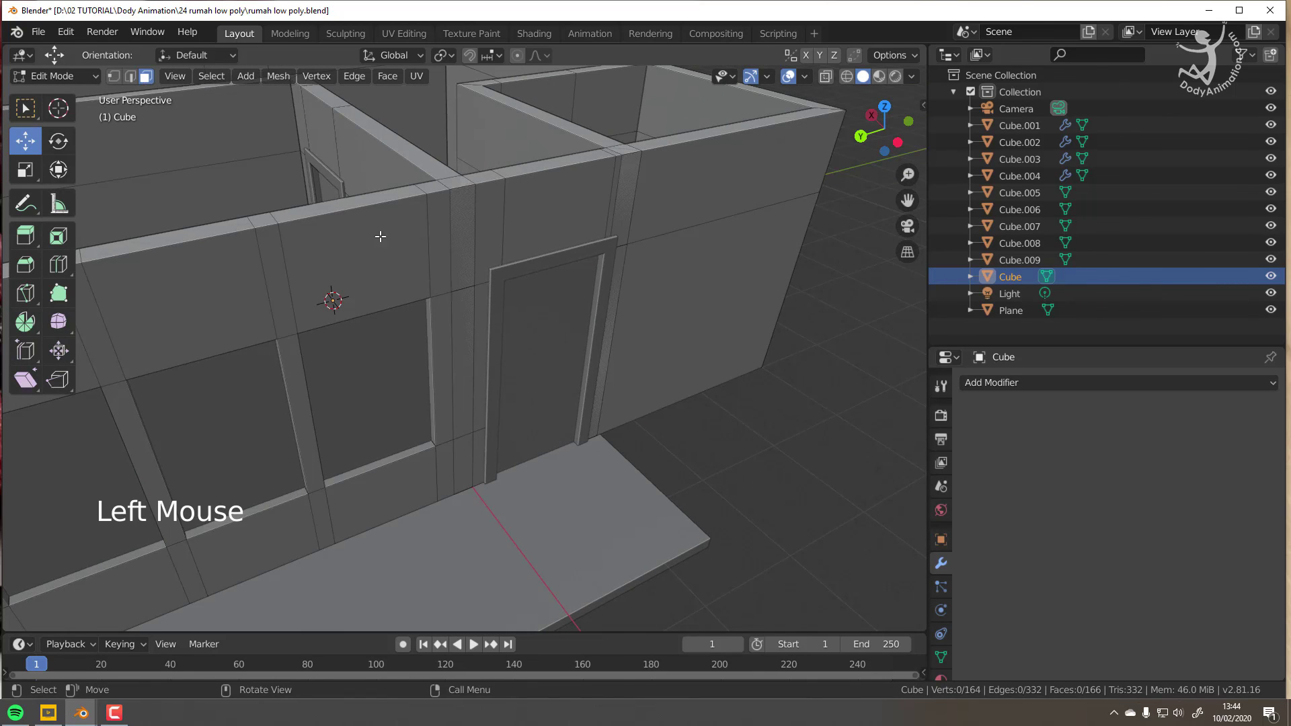
# Step: Select the two narrow flickering wall faces at the right side of the front door and nudge them inward along X
pyautogui.click(464, 257)
pyautogui.keyDown('shift'); pyautogui.click(457, 257); pyautogui.keyUp('shift')
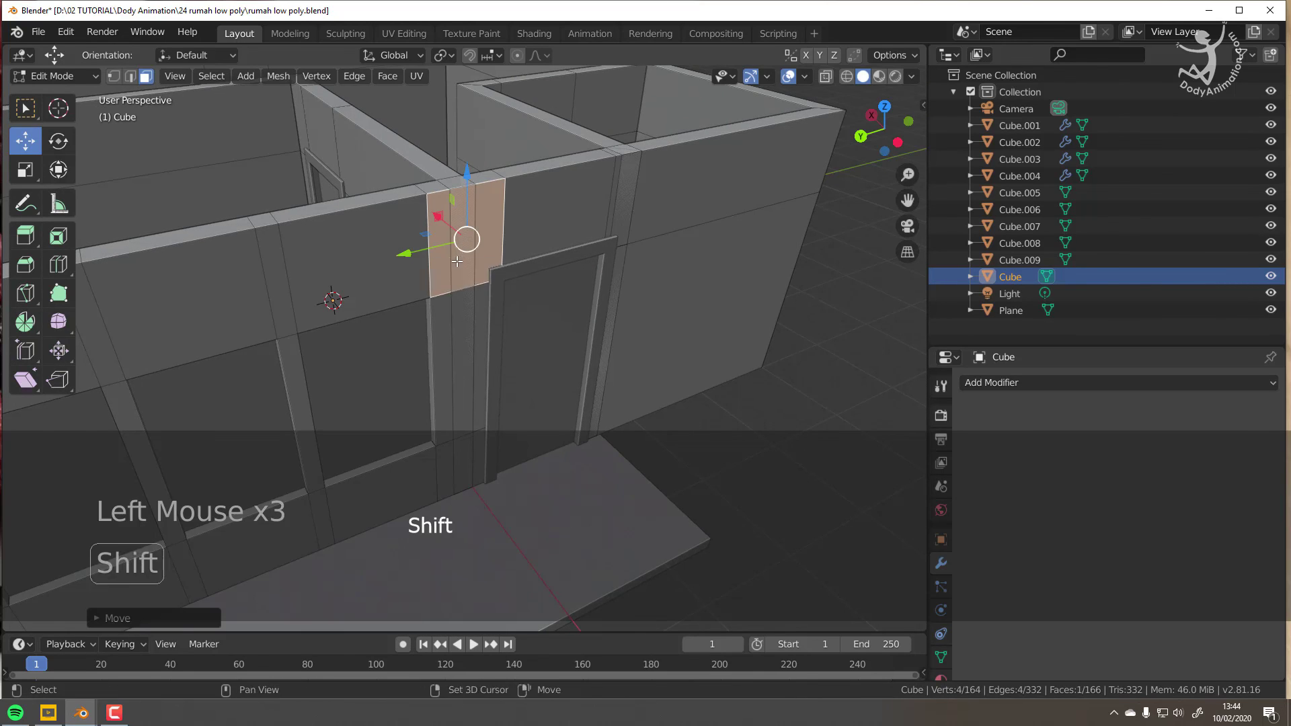
pyautogui.keyDown('shift'); pyautogui.moveTo(457, 261); pyautogui.dragTo(585, 289, button='middle'); pyautogui.keyUp('shift')
pyautogui.click(609, 301)
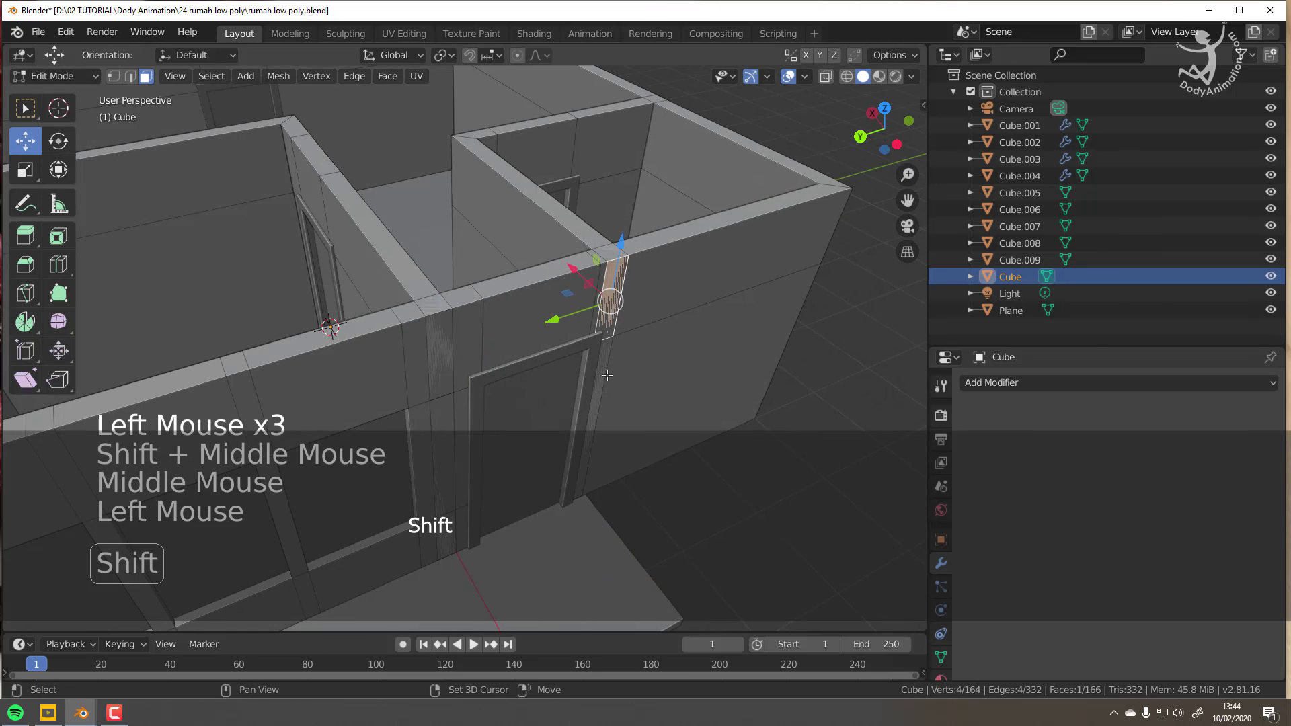
pyautogui.keyDown('shift'); pyautogui.click(591, 417); pyautogui.keyUp('shift')
pyautogui.keyDown('shift'); pyautogui.moveTo(592, 417); pyautogui.dragTo(419, 216, button='middle'); pyautogui.keyUp('shift')
pyautogui.scroll(1, 638, 287)
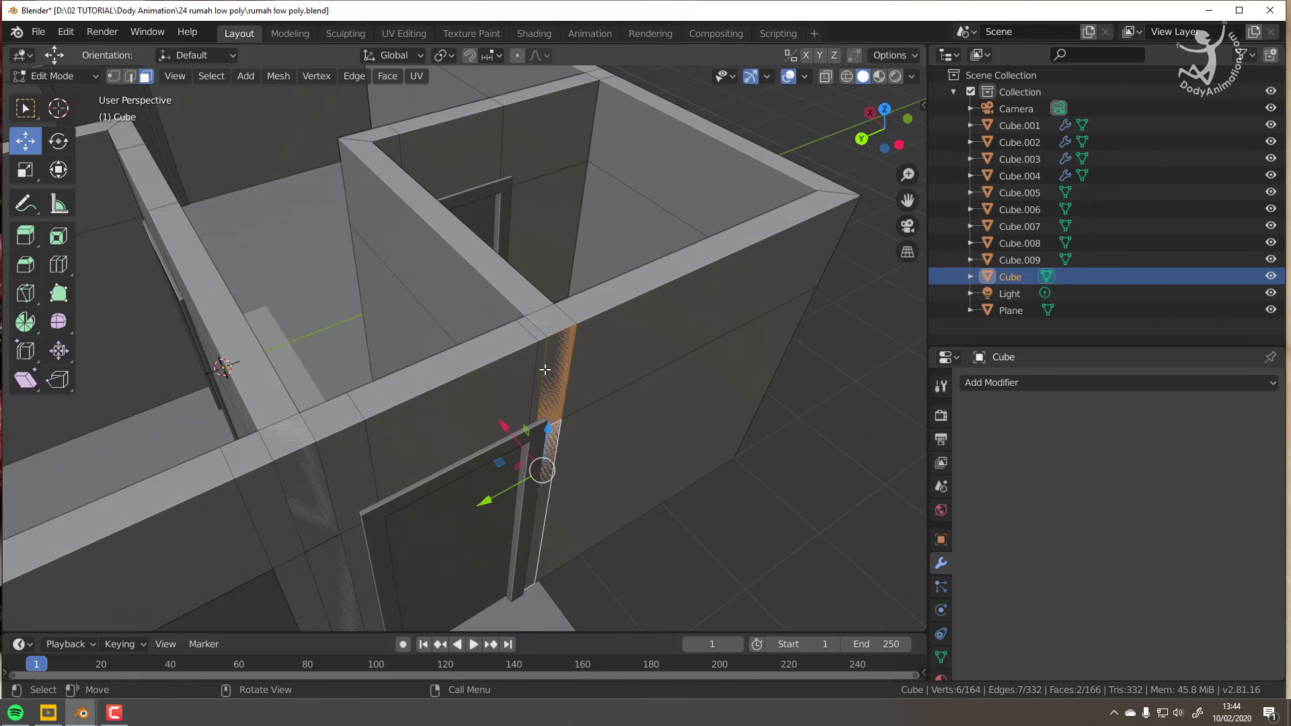
pyautogui.moveTo(503, 427); pyautogui.dragTo(503, 426)
# Step: Select the two narrow flickering wall faces between the front windows and door and nudge them slightly along X
pyautogui.keyDown('shift'); pyautogui.moveTo(433, 416); pyautogui.dragTo(518, 316, button='middle'); pyautogui.keyUp('shift')
pyautogui.click(477, 307)
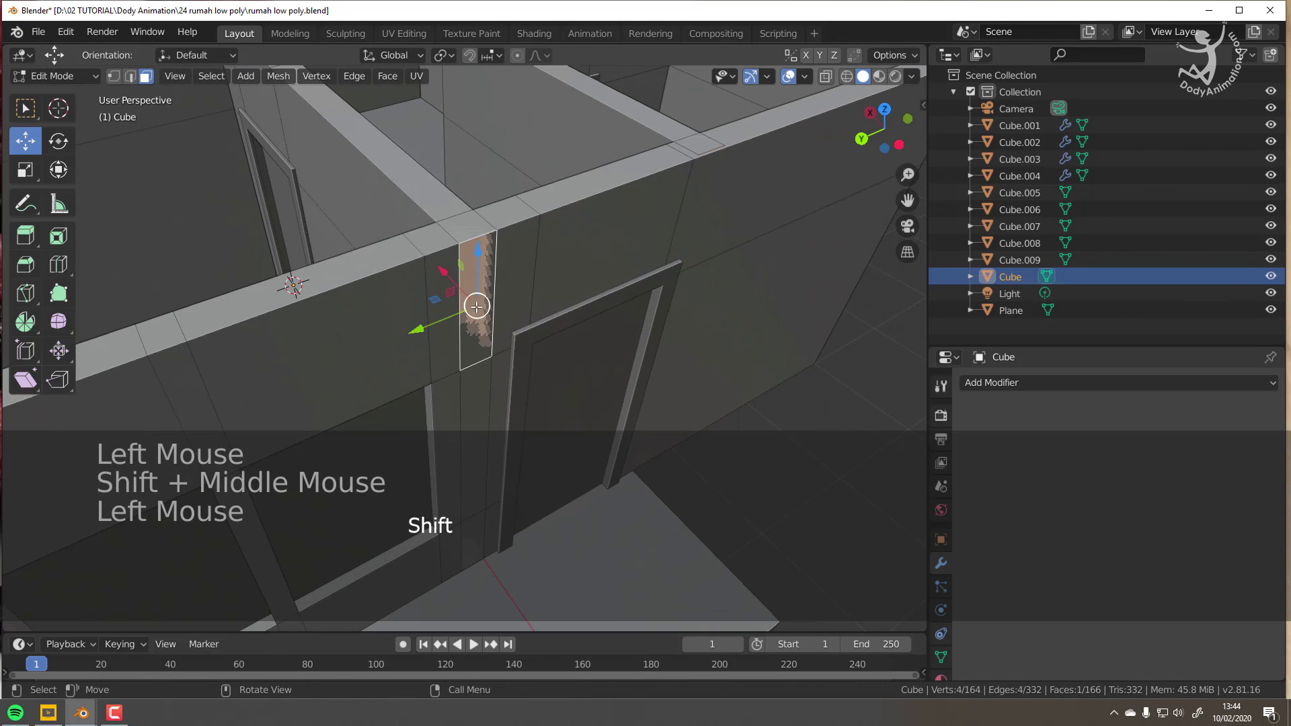
pyautogui.keyDown('shift'); pyautogui.click(477, 450); pyautogui.keyUp('shift')
pyautogui.moveTo(477, 450); pyautogui.dragTo(547, 431, button='middle')
pyautogui.hotkey('ctrl', 'z')
pyautogui.keyDown('shift'); pyautogui.click(495, 326); pyautogui.keyUp('shift')
pyautogui.moveTo(547, 430); pyautogui.dragTo(547, 435)
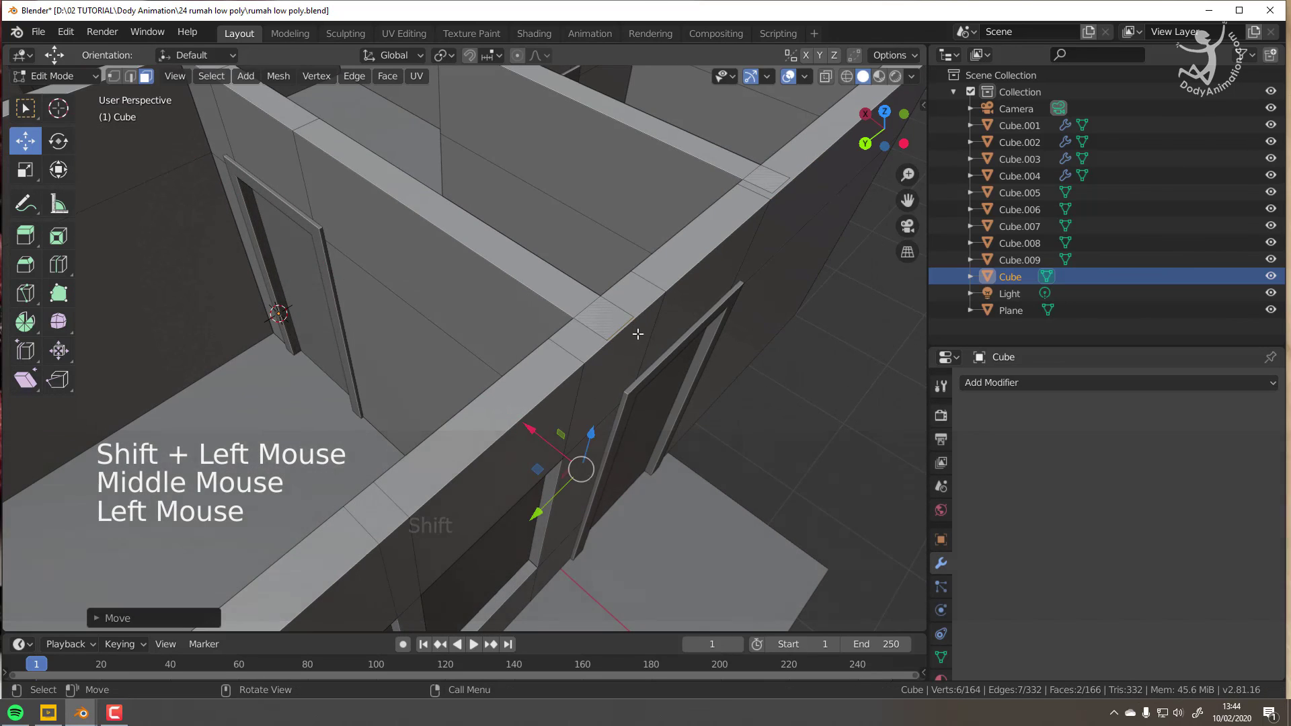
# Step: Select the upper and lower strip faces where the partition meets the side wall and nudge them along Y
pyautogui.moveTo(755, 249); pyautogui.dragTo(643, 278, button='middle')
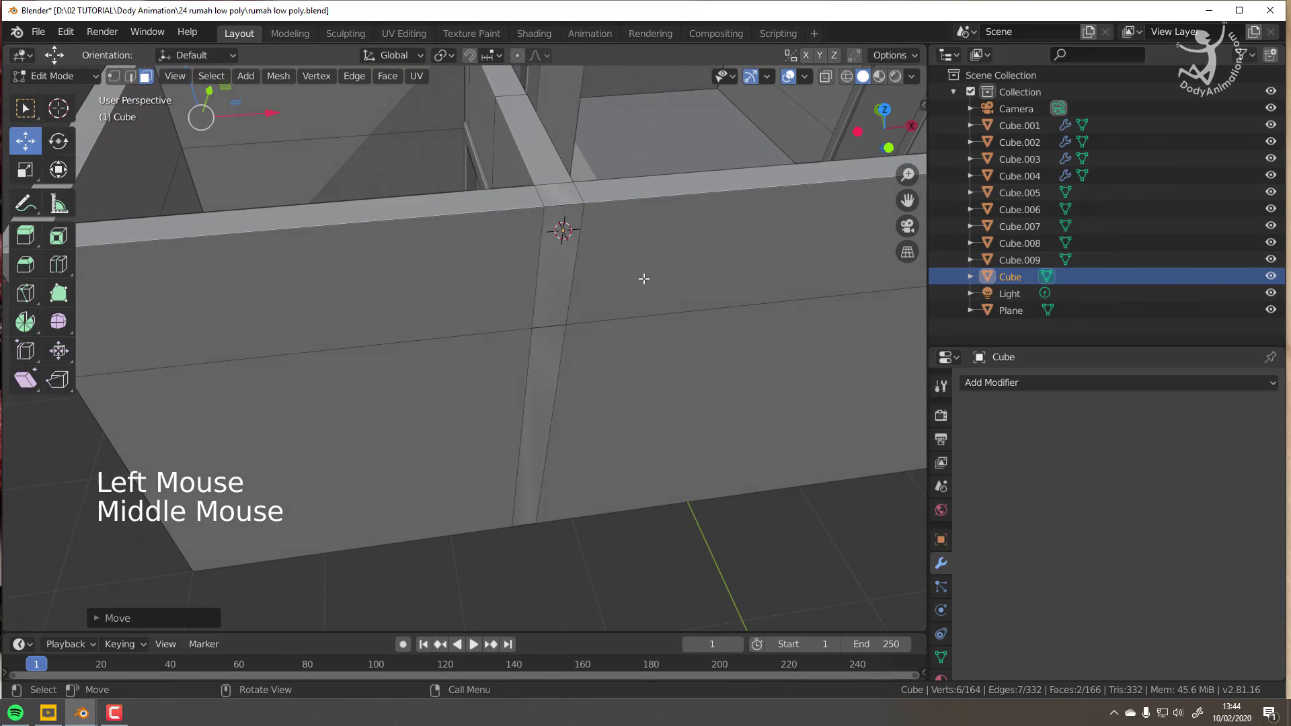
pyautogui.click(555, 278)
pyautogui.keyDown('shift'); pyautogui.click(544, 388); pyautogui.keyUp('shift')
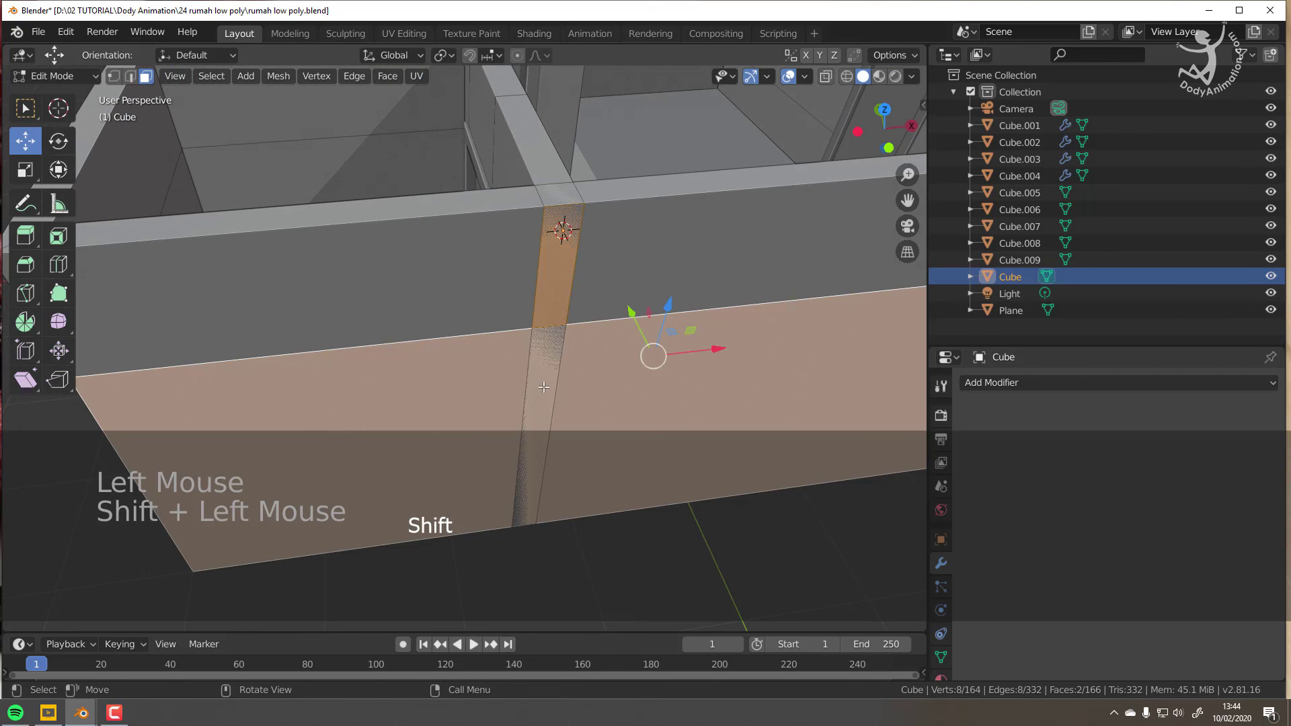
pyautogui.hotkey('ctrl', 'z')
pyautogui.keyDown('shift'); pyautogui.click(548, 413); pyautogui.keyUp('shift')
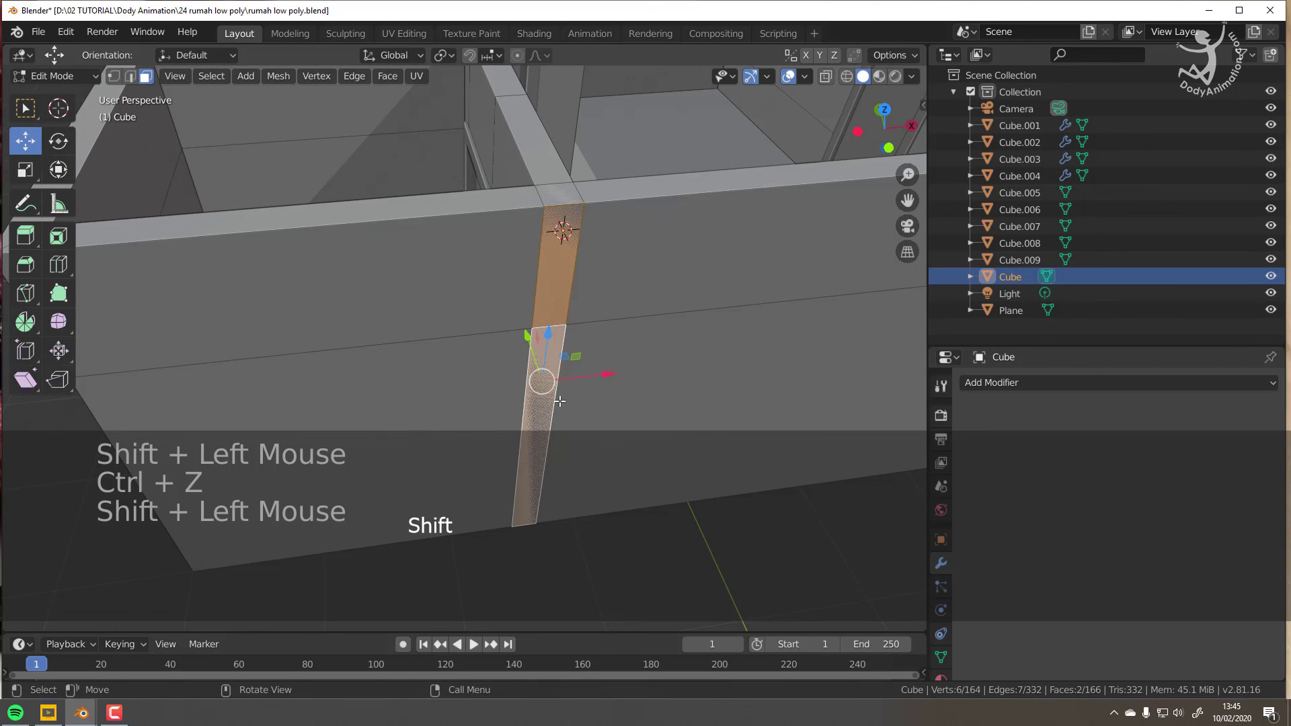
pyautogui.click(530, 351)
# Step: Select the two strip faces where the partition meets the opposite side wall and nudge them inward along Y
pyautogui.keyDown('shift'); pyautogui.moveTo(530, 350); pyautogui.dragTo(303, 292, button='middle'); pyautogui.keyUp('shift')
pyautogui.scroll(-2, 462, 354)
pyautogui.moveTo(707, 390); pyautogui.dragTo(651, 369, button='middle')
pyautogui.keyDown('shift'); pyautogui.moveTo(651, 369); pyautogui.dragTo(584, 343, button='middle'); pyautogui.keyUp('shift')
pyautogui.click(587, 430)
pyautogui.press('a')
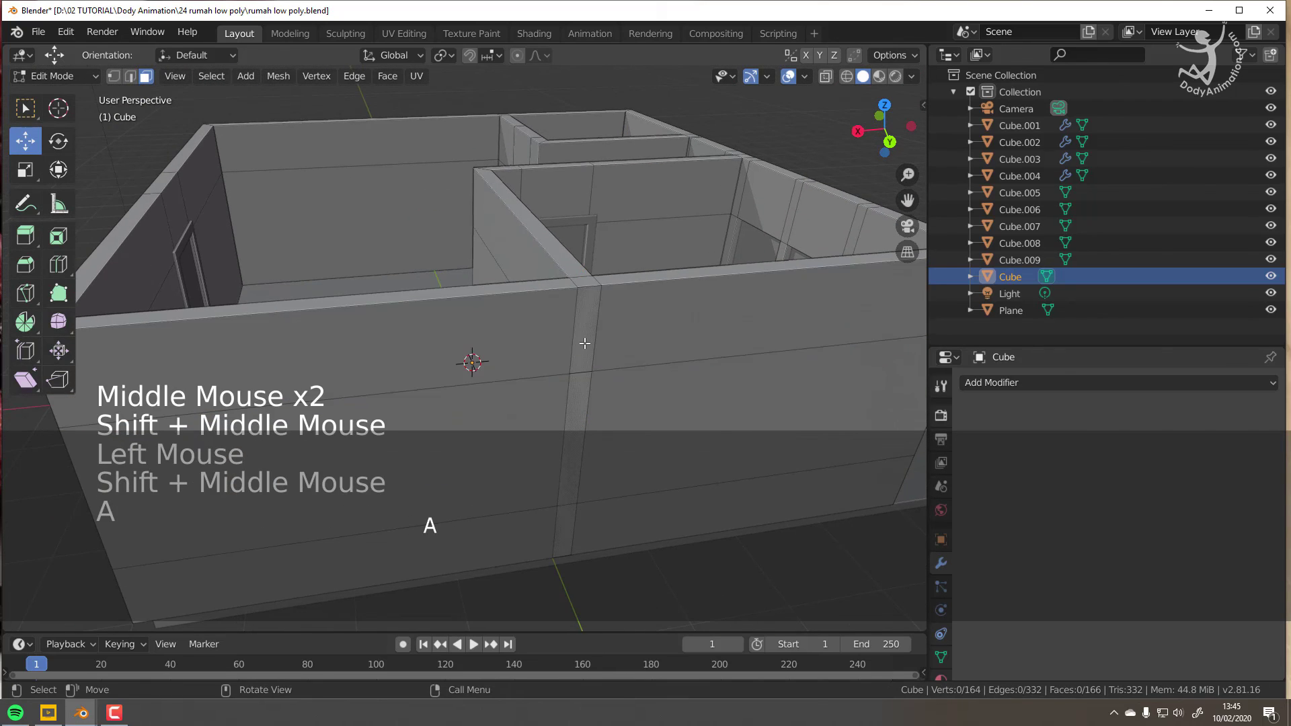
pyautogui.click(579, 412)
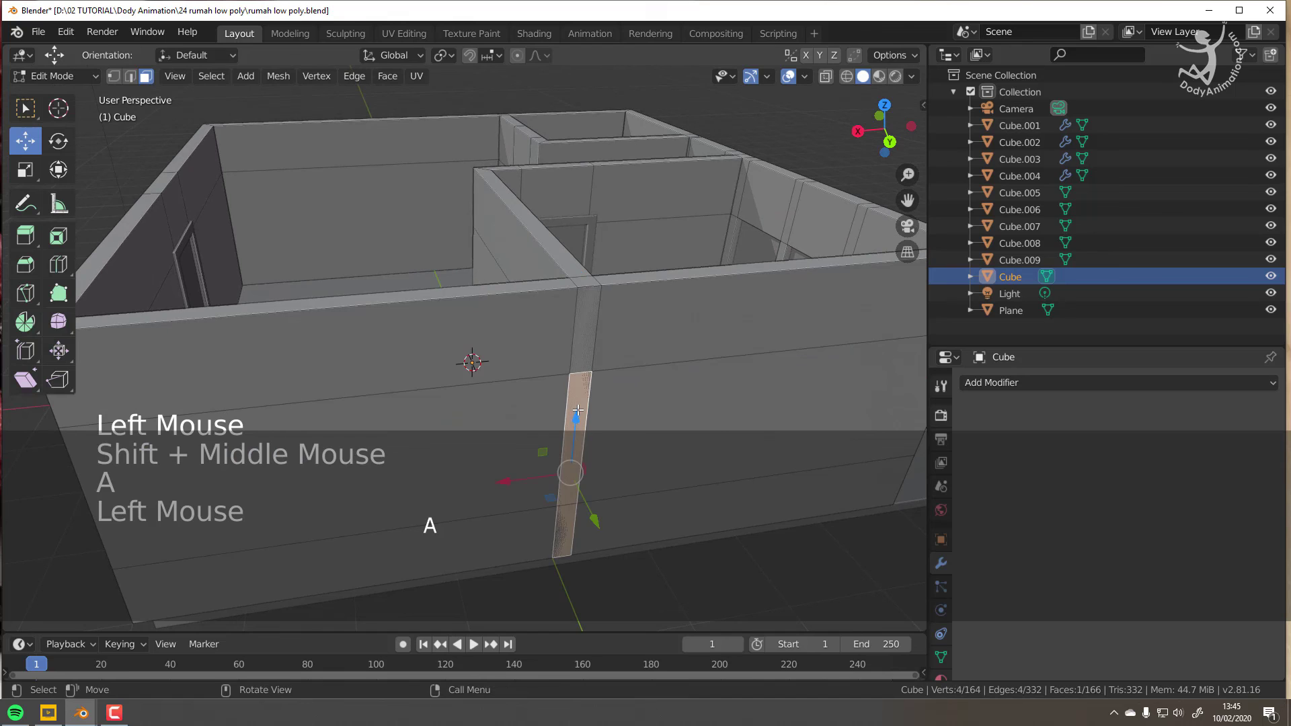
pyautogui.keyDown('shift'); pyautogui.click(585, 328); pyautogui.keyUp('shift')
pyautogui.moveTo(608, 349); pyautogui.dragTo(626, 362, button='middle')
pyautogui.moveTo(657, 472); pyautogui.dragTo(649, 468)
pyautogui.press('a')
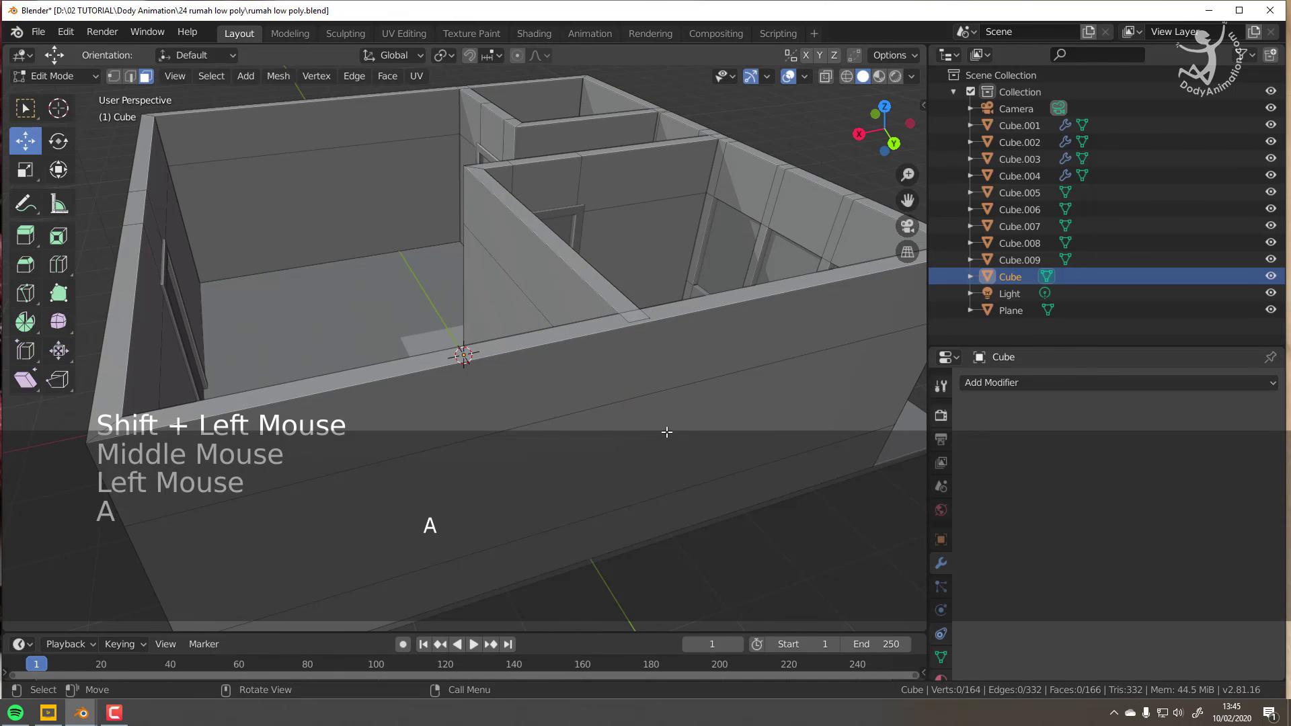
# Step: Leave mesh editing and examine the corrected walls and front facade from several angles
pyautogui.press('Tab')
pyautogui.scroll(-3, 723, 361)
pyautogui.press('a')
pyautogui.moveTo(723, 361); pyautogui.dragTo(545, 364, button='middle')
pyautogui.moveTo(545, 365); pyautogui.dragTo(478, 301, button='middle')
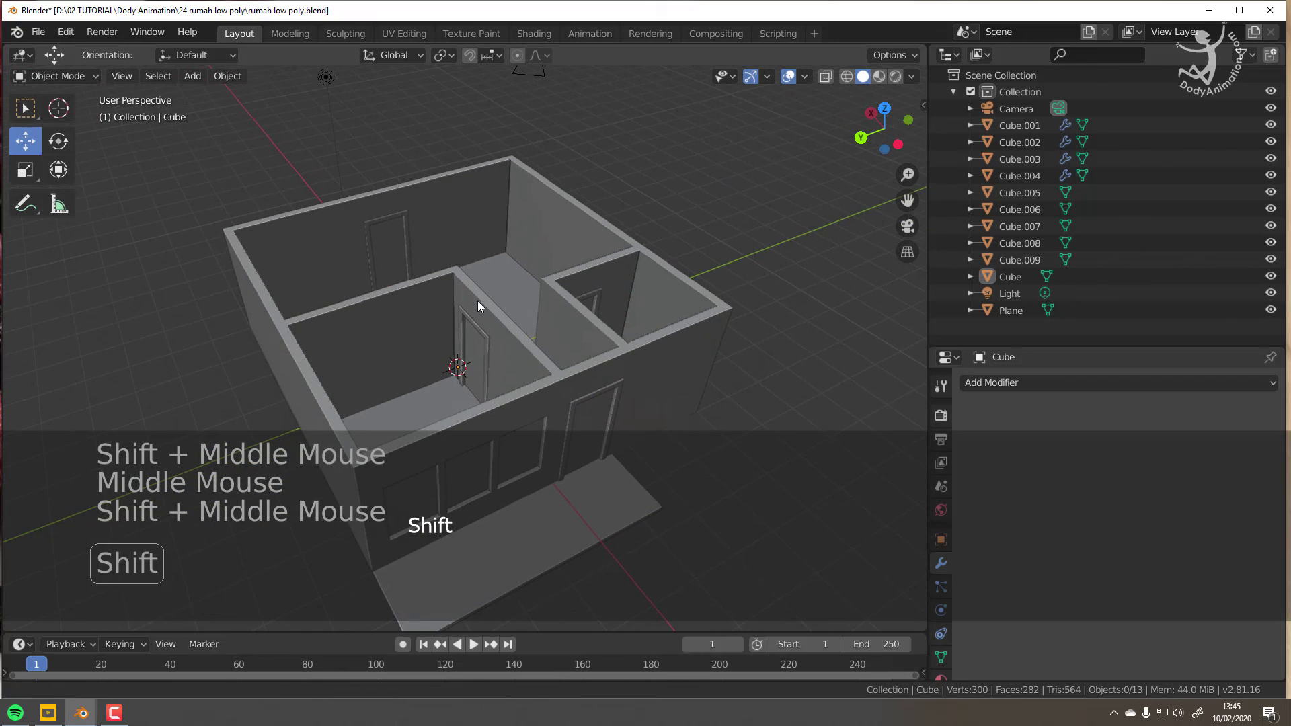
pyautogui.moveTo(523, 363)
pyautogui.mouseDown(button='middle')
pyautogui.moveTo(413, 369)
pyautogui.moveTo(427, 404)
pyautogui.moveTo(497, 358)
pyautogui.mouseUp(button='middle')
pyautogui.scroll(2, 426, 403)
pyautogui.scroll(-2, 499, 349)
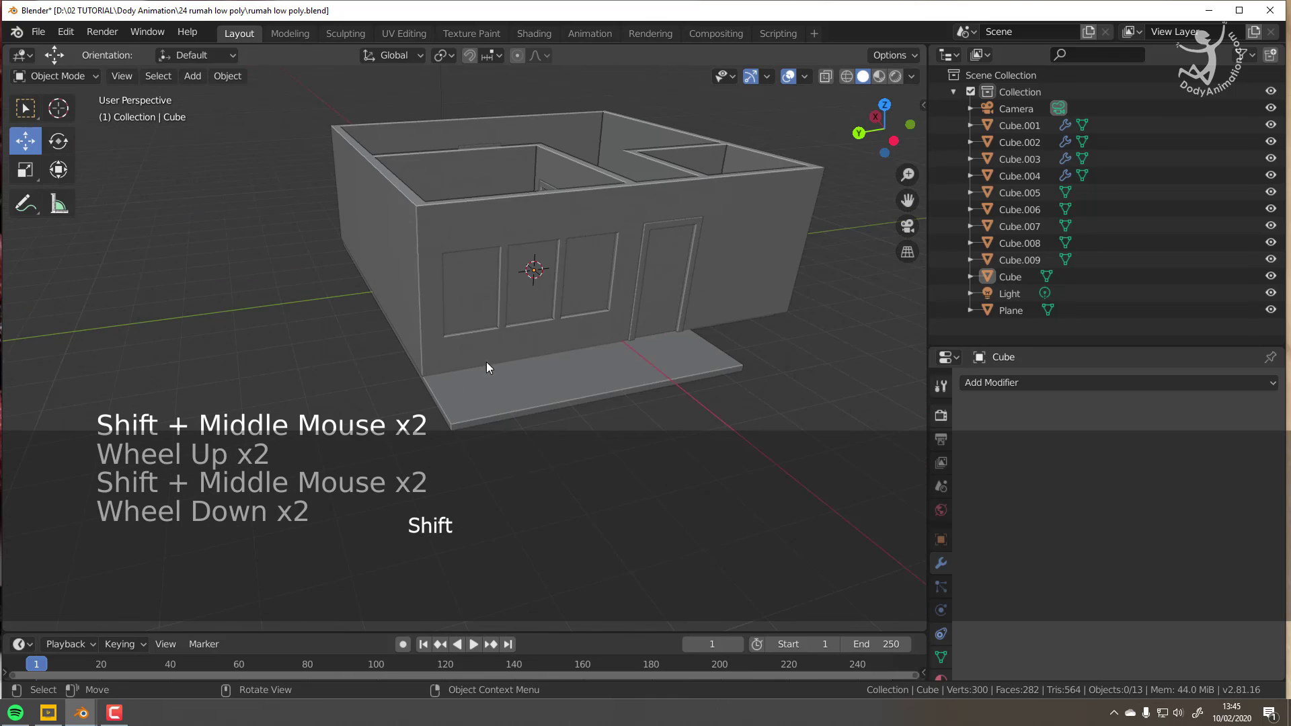
pyautogui.keyDown('shift'); pyautogui.moveTo(486, 362); pyautogui.dragTo(625, 287, button='middle'); pyautogui.keyUp('shift')
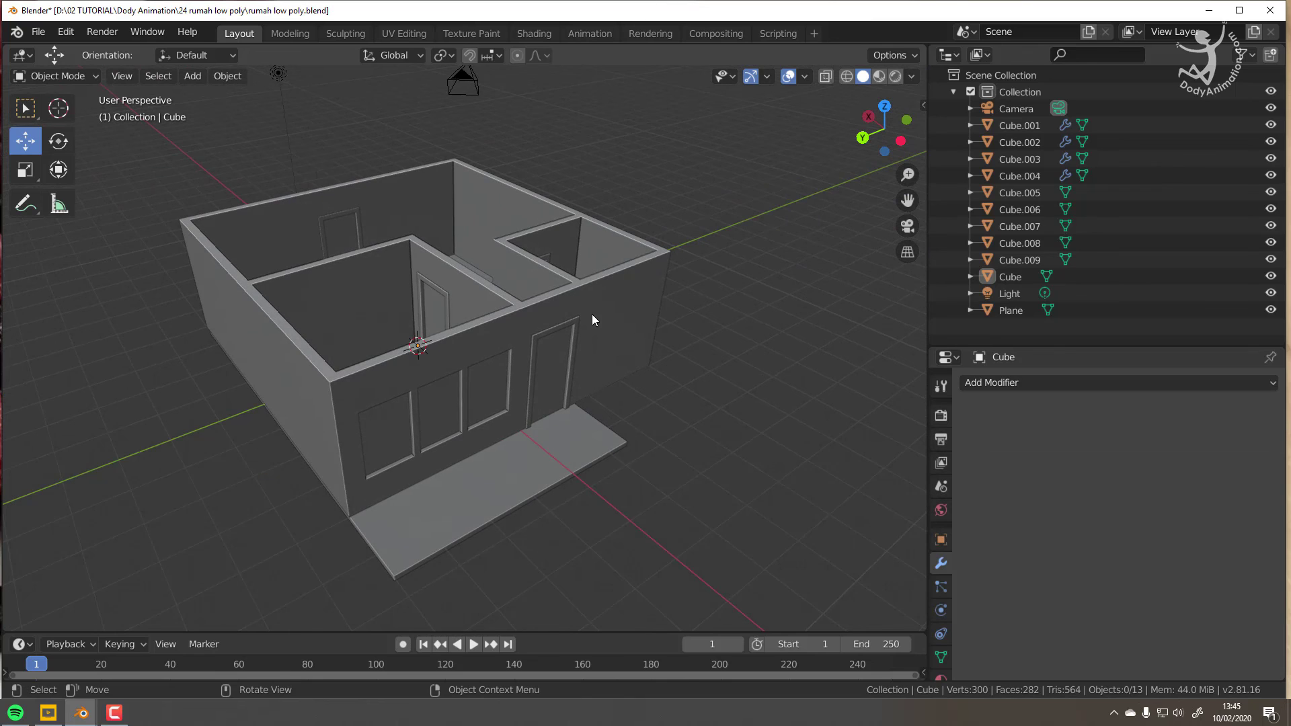
# Step: Edit the floor slab and move its two edge faces on the back door side along X to align with the outer wall
pyautogui.moveTo(546, 372); pyautogui.dragTo(666, 316, button='middle')
pyautogui.click(463, 340)
pyautogui.press('Tab')
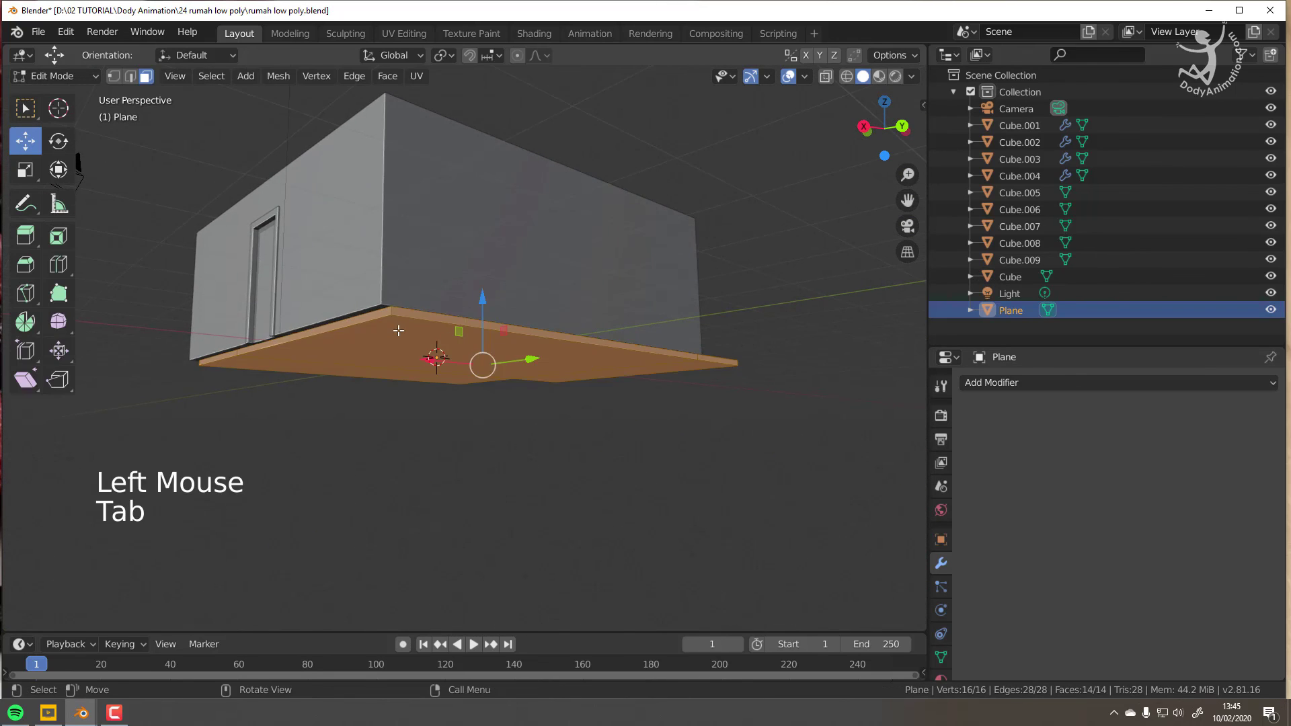
pyautogui.moveTo(400, 331); pyautogui.dragTo(368, 334, button='middle')
pyautogui.press('3')
pyautogui.click(395, 332)
pyautogui.keyDown('shift'); pyautogui.click(251, 348); pyautogui.keyUp('shift')
pyautogui.moveTo(251, 348); pyautogui.dragTo(198, 345, button='middle')
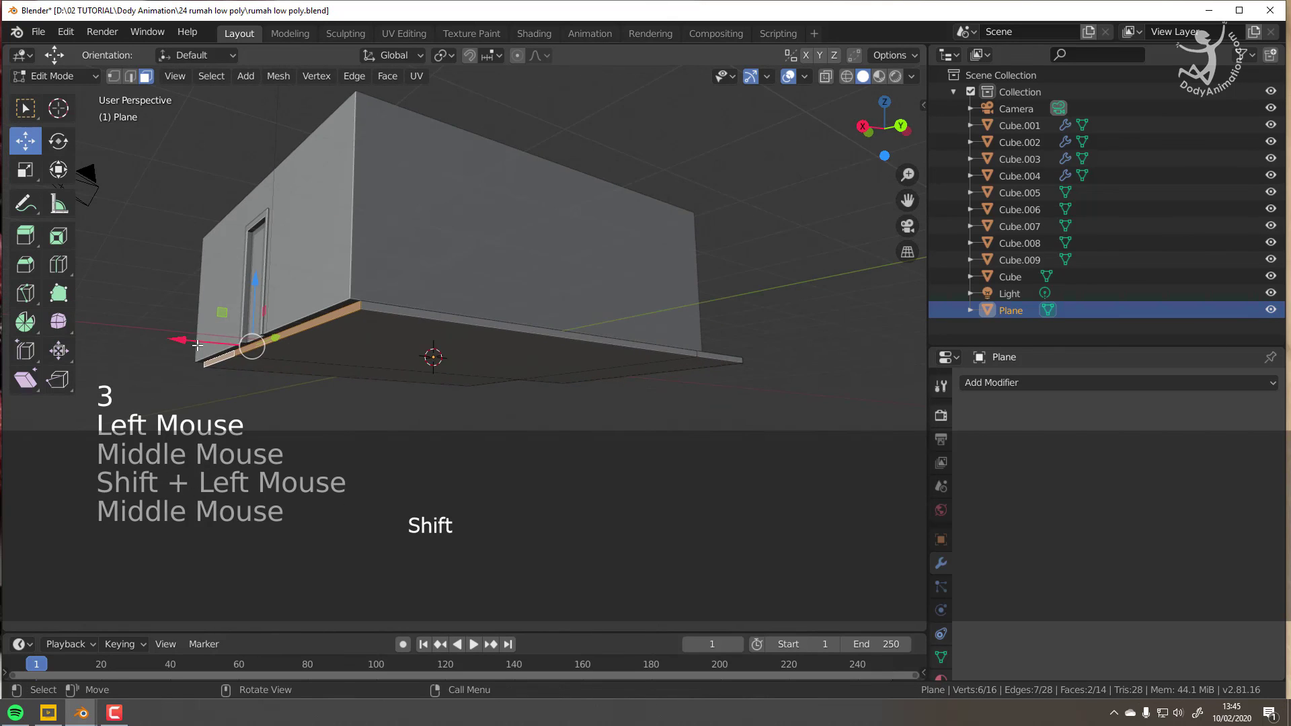
pyautogui.moveTo(198, 345); pyautogui.dragTo(195, 340)
pyautogui.moveTo(239, 346); pyautogui.dragTo(222, 349, button='middle')
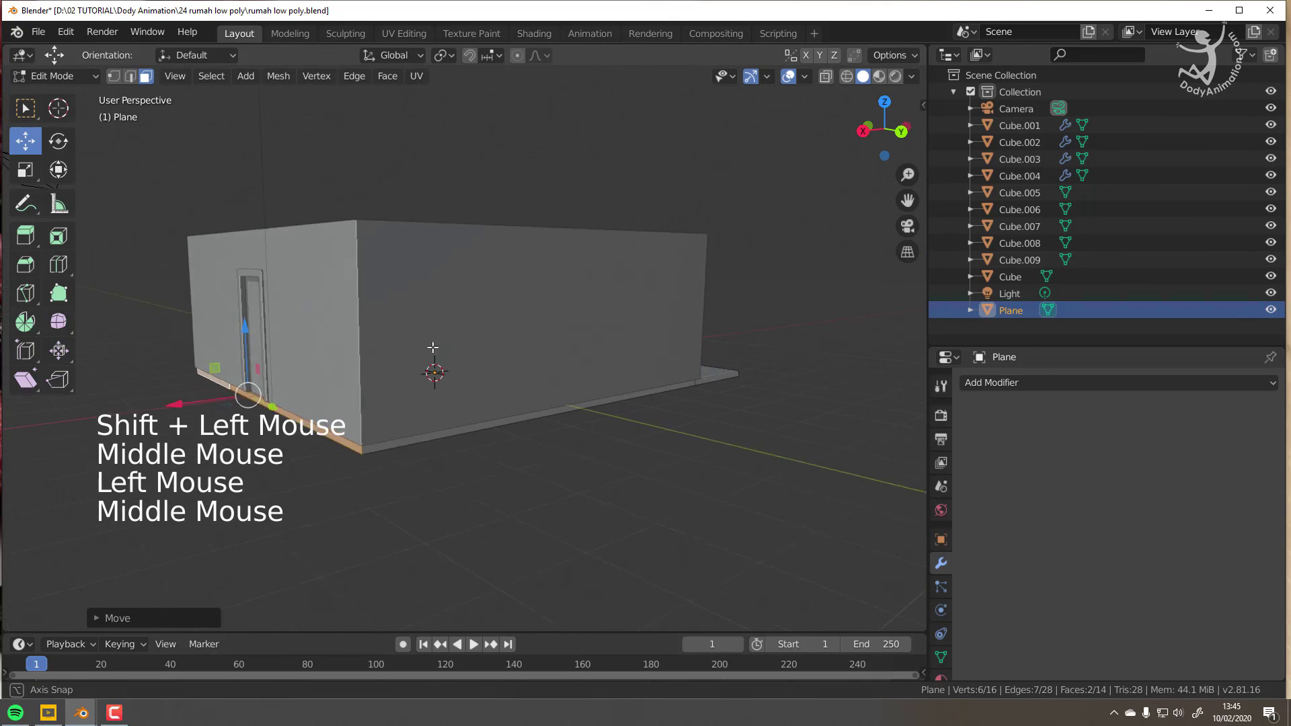
pyautogui.press('a')
# Step: Move the slab's front edge face beside the porch about 0.15 m along X to meet the outer wall, and return to Object Mode
pyautogui.scroll(-2, 437, 364)
pyautogui.moveTo(437, 363); pyautogui.dragTo(729, 332, button='middle')
pyautogui.scroll(1, 562, 350)
pyautogui.keyDown('shift'); pyautogui.scroll(-1, 666, 367); pyautogui.keyUp('shift')
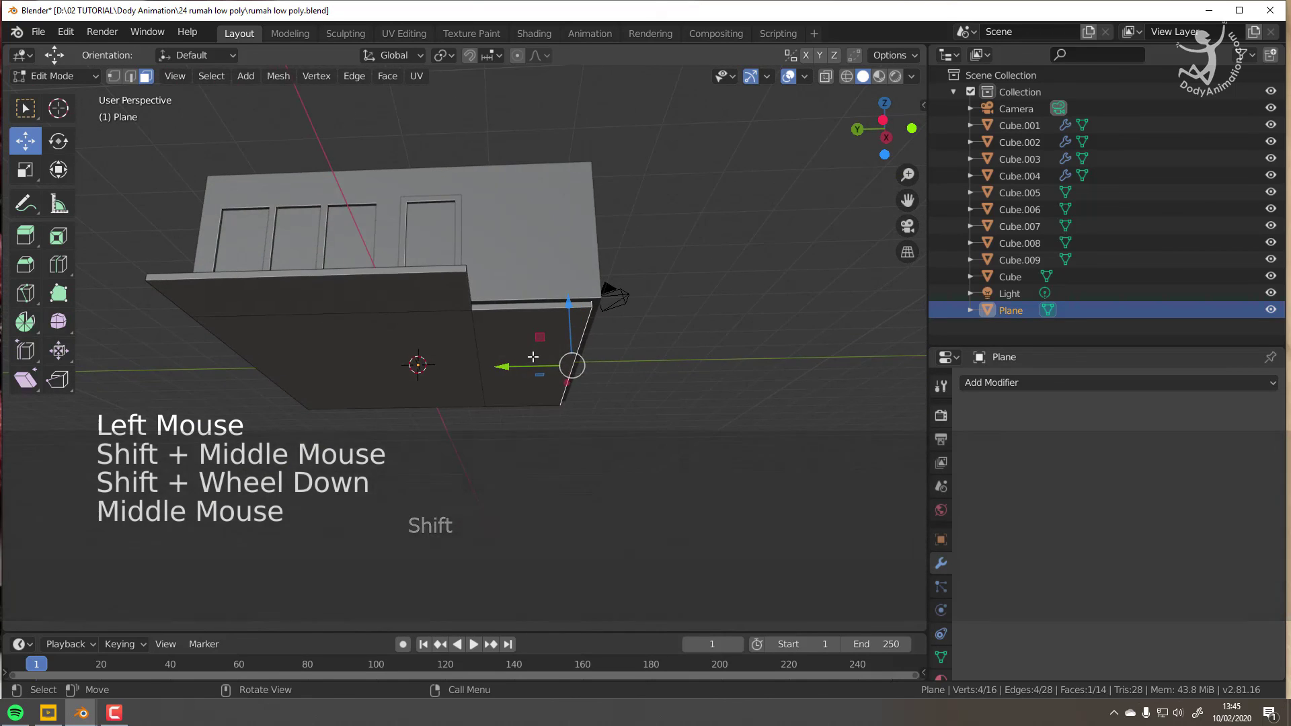
pyautogui.moveTo(449, 277); pyautogui.dragTo(446, 275)
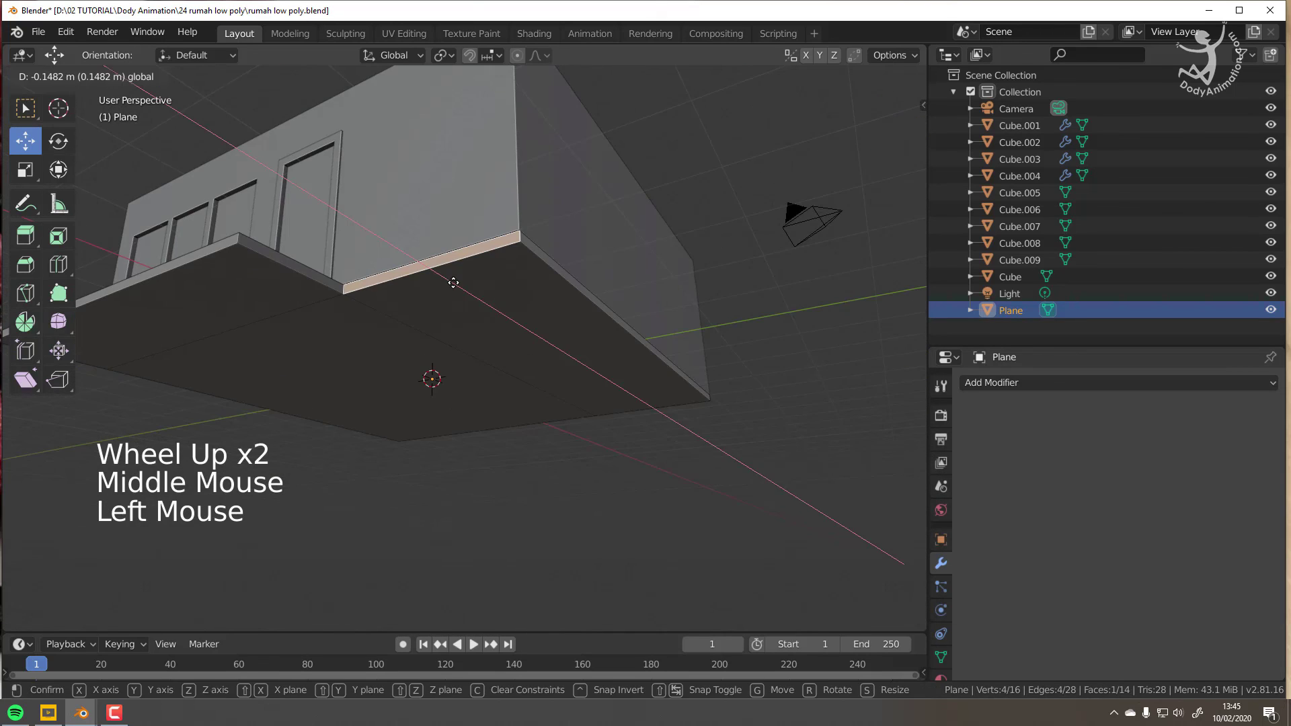
pyautogui.scroll(-1, 443, 270)
pyautogui.press('a')
pyautogui.moveTo(441, 268); pyautogui.dragTo(523, 345, button='middle')
pyautogui.press('Tab')
pyautogui.press('a')
pyautogui.scroll(-1, 588, 356)
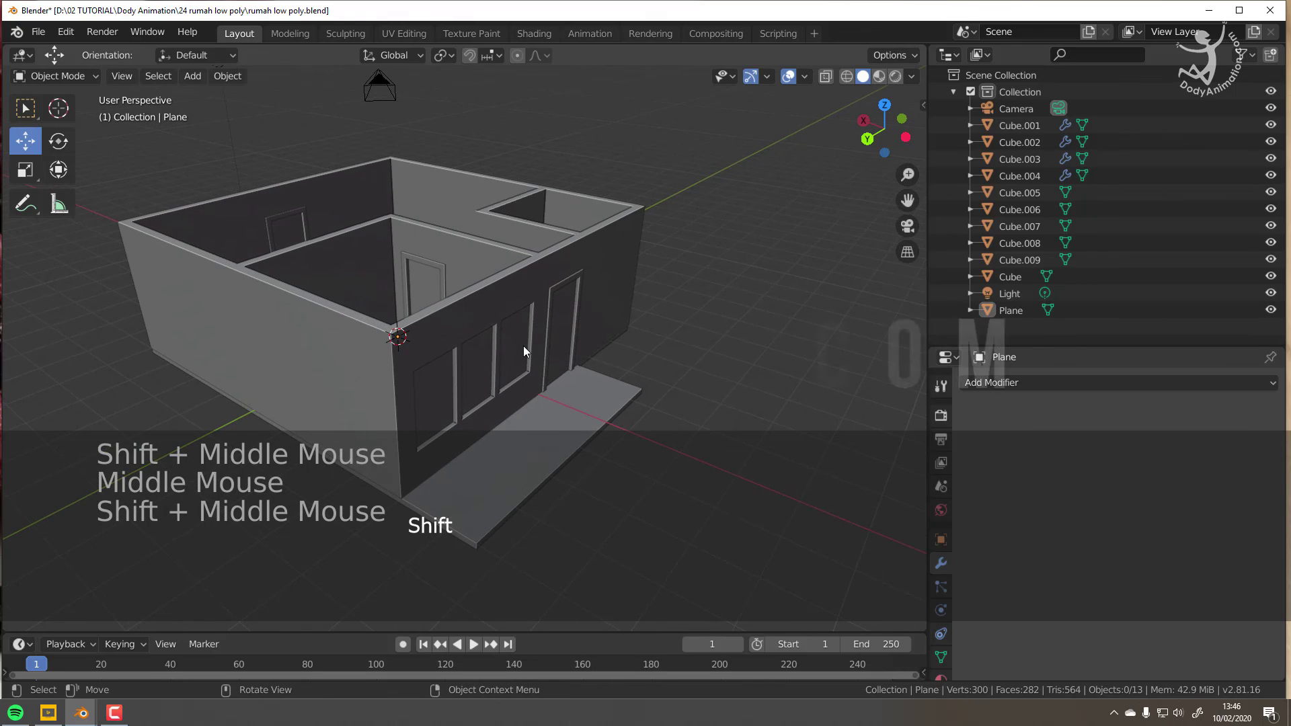